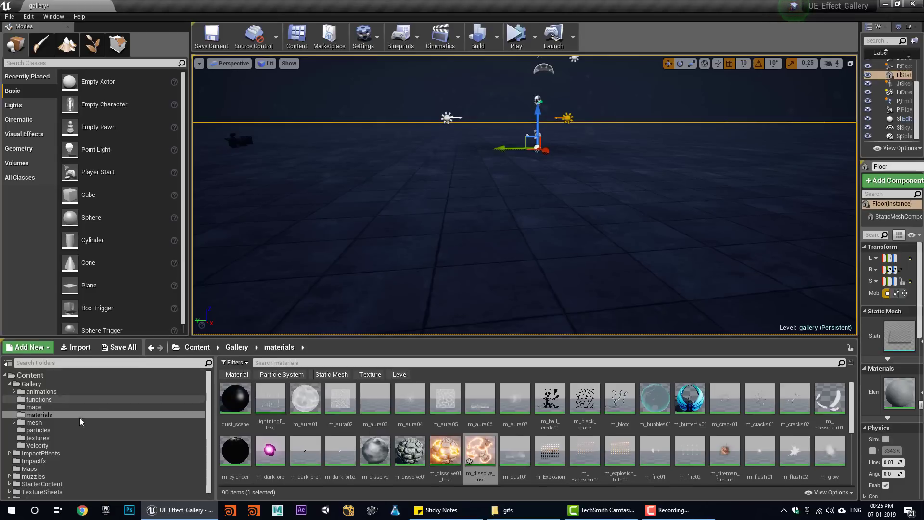
- Browse the Gallery textures folder and open T_explosion_subUV_10x10_04 in the texture editor
left_click(38, 438)
scroll(339, 417, "down", 2)
scroll(339, 416, "down", 1)
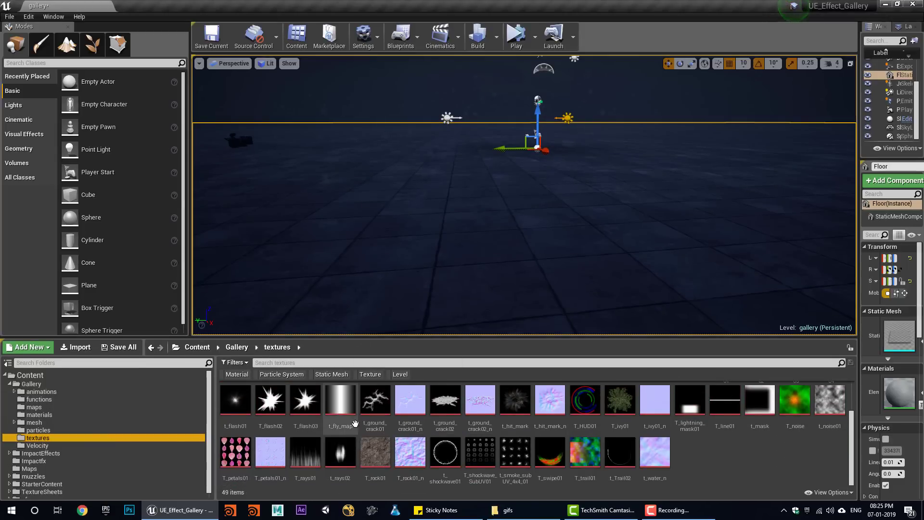
scroll(562, 455, "up", 2)
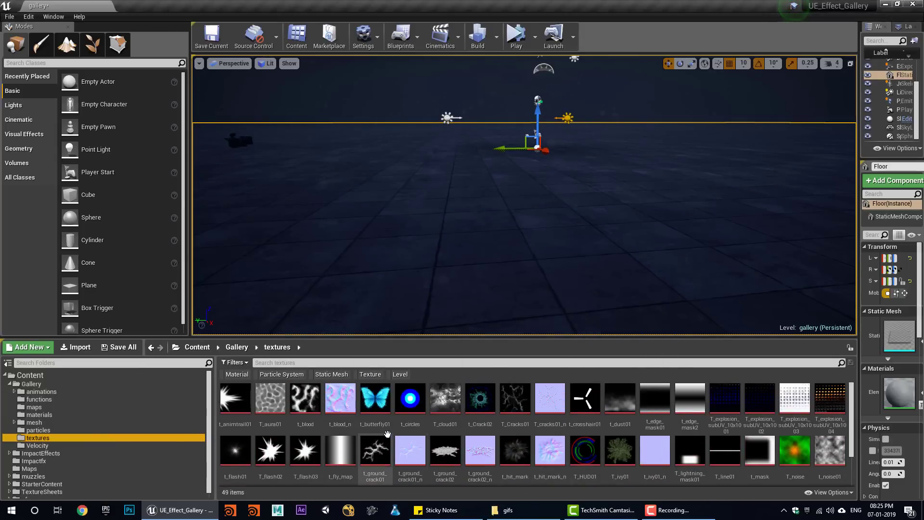
scroll(387, 433, "down", 2)
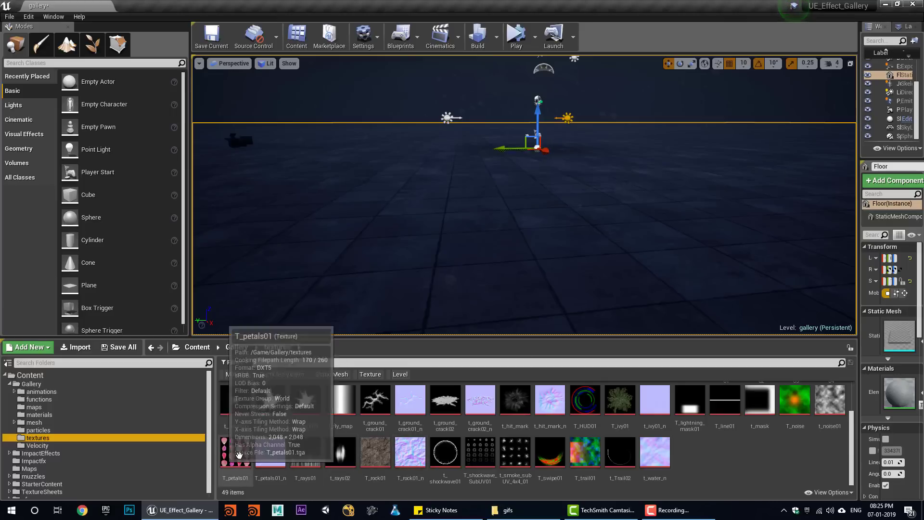
scroll(813, 433, "up", 2)
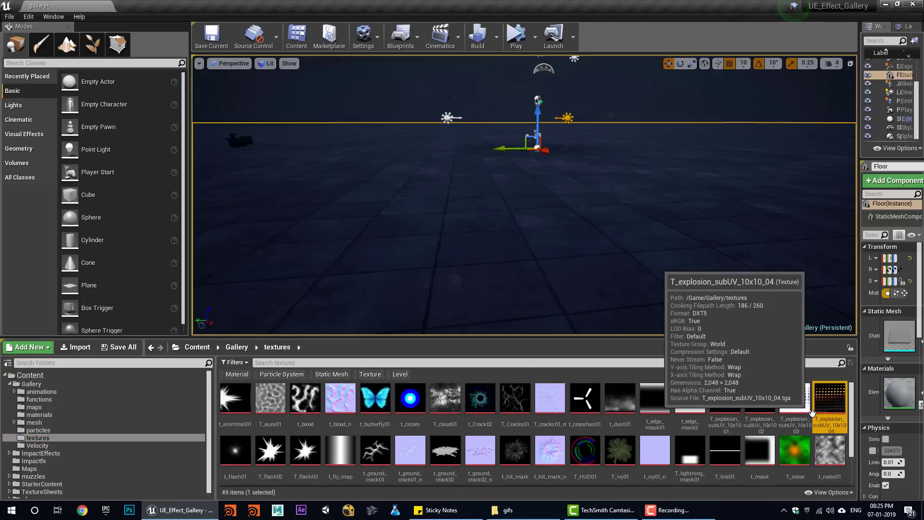
double_click(830, 399)
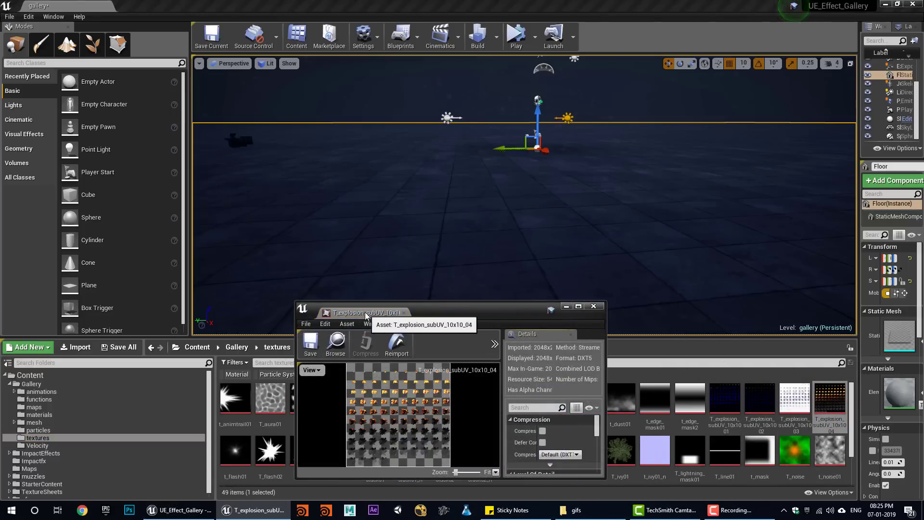
- Dock the 04 texture viewer full-window and give its preview a solid black background
left_click_drag(366, 315, 295, 13)
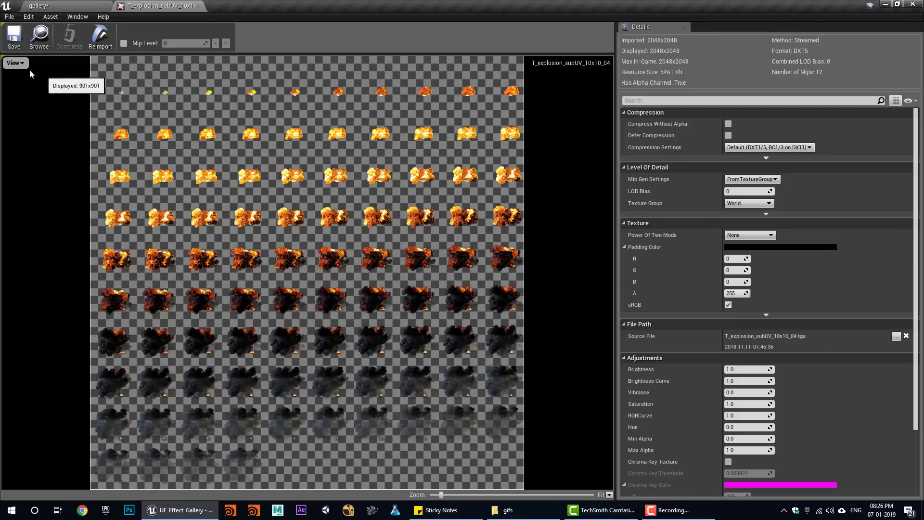
left_click(17, 63)
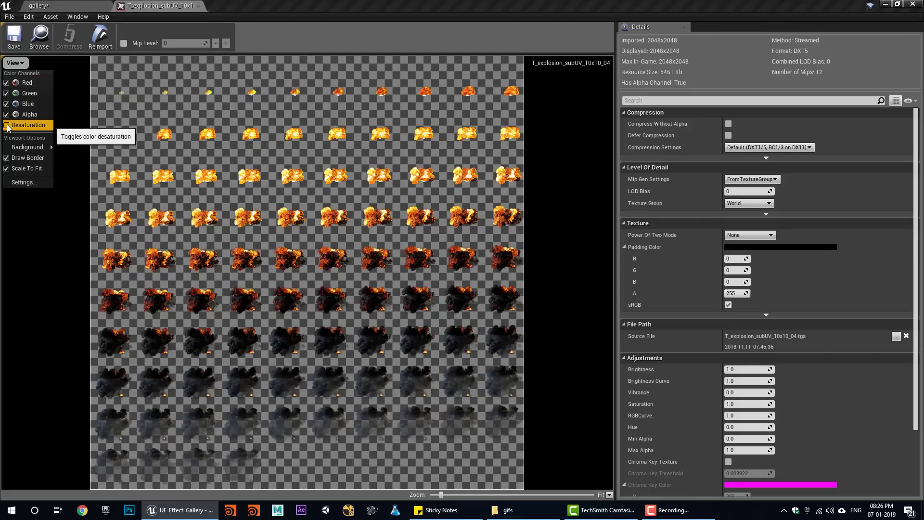
mouse_move(41, 147)
left_click(80, 171)
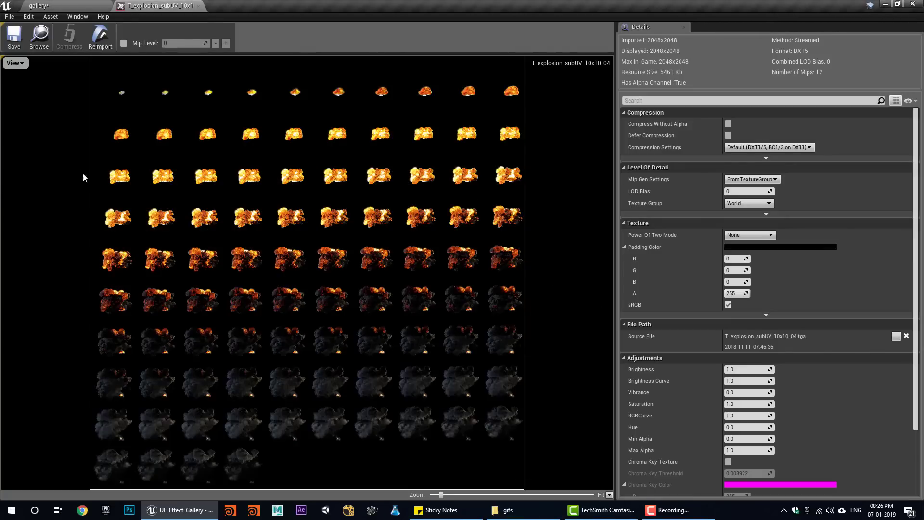
scroll(303, 329, "up", 5)
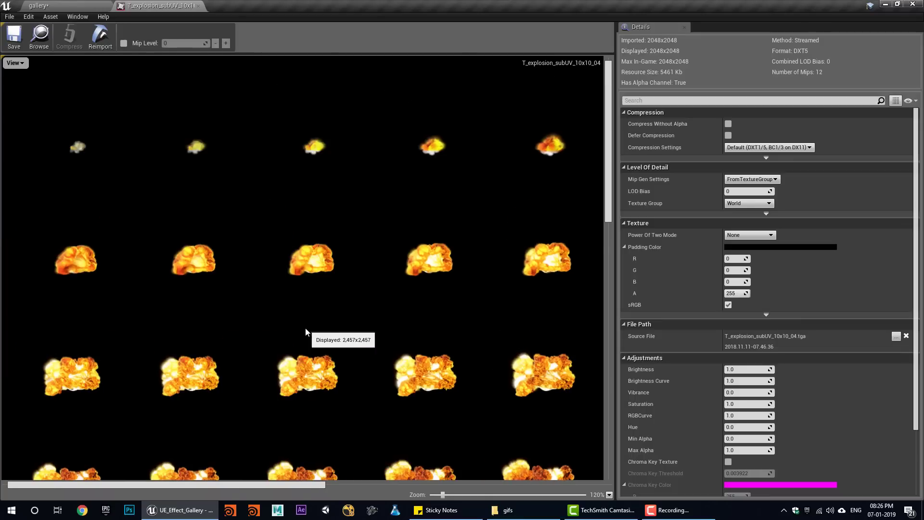
scroll(305, 332, "down", 1)
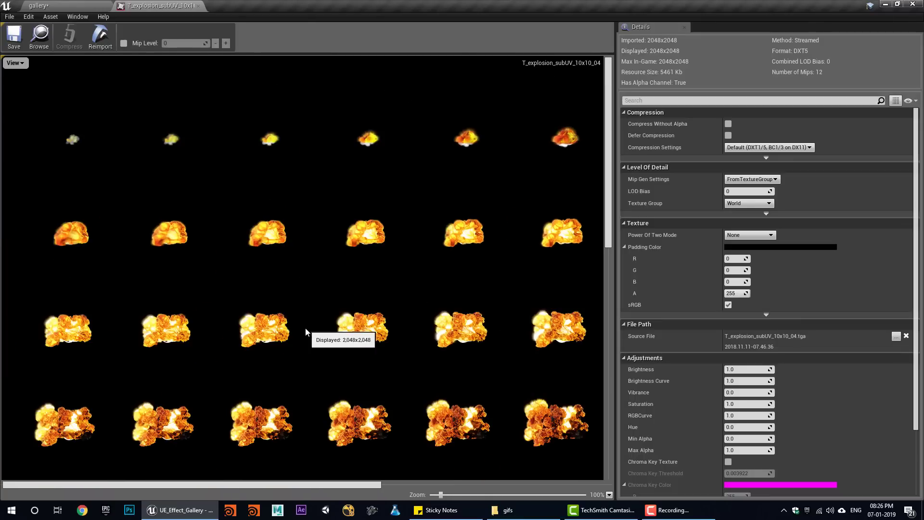
- Close the 04 viewer and inspect the T_explosion_subUV_10x10_03 flipbook
middle_click(135, 4)
left_click(791, 405)
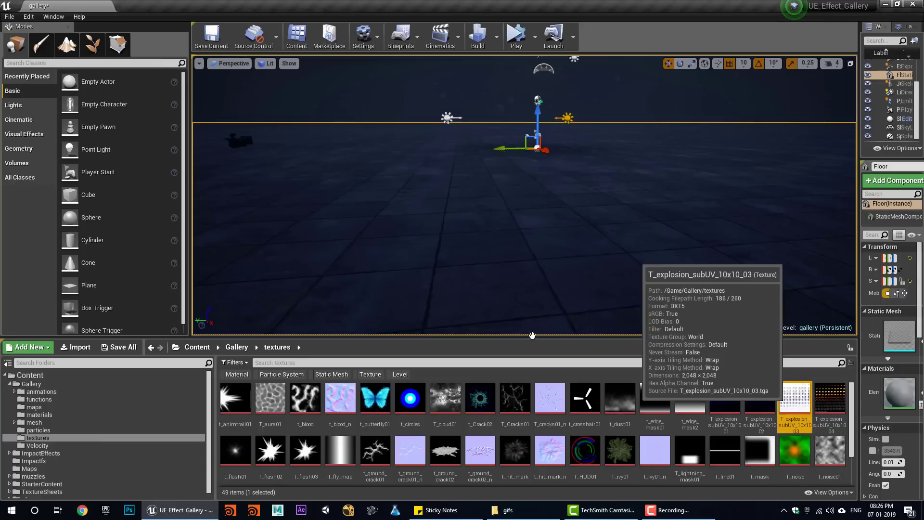
scroll(268, 262, "down", 2)
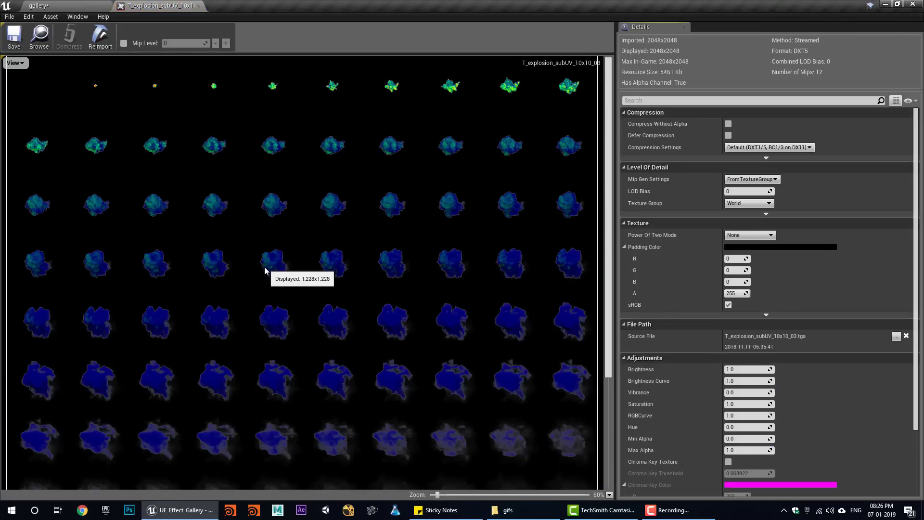
scroll(265, 267, "down", 1)
scroll(264, 266, "up", 2)
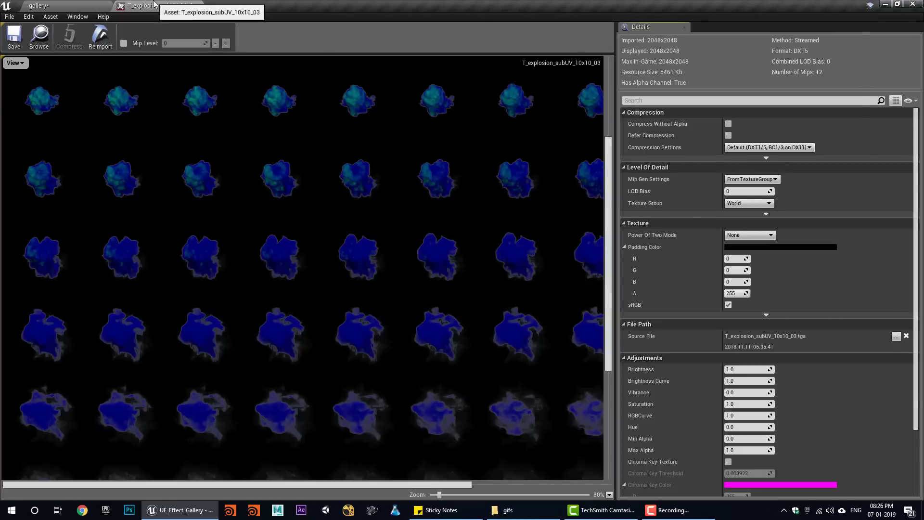
- Close the 03 viewer and return to the Gallery textures folder in the level editor
middle_click(154, 3)
scroll(637, 451, "down", 3)
scroll(719, 467, "up", 1)
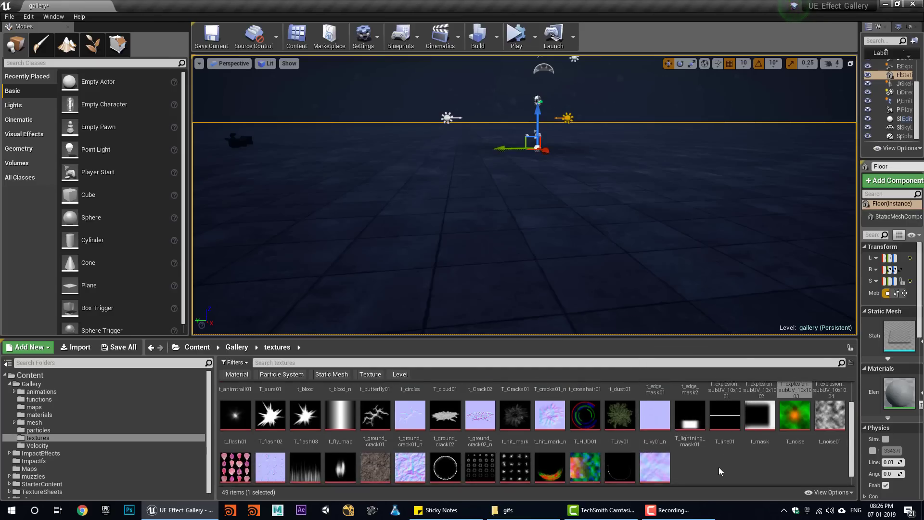
mouse_move(719, 467)
right_mouse_down()
mouse_move(719, 503)
mouse_move(718, 451)
right_mouse_up()
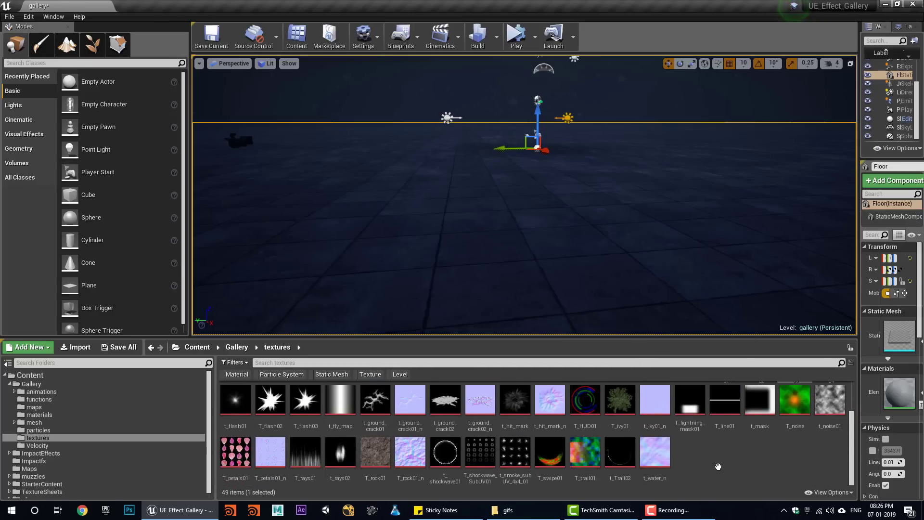
- View the t_smoke_subUV_4x4_01 smoke flipbook up close, then launch Photoshop from the taskbar
double_click(514, 452)
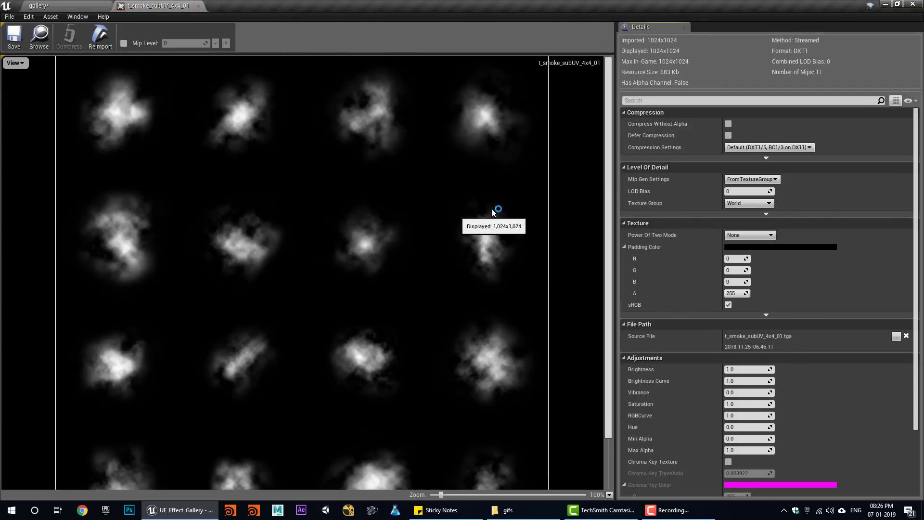
scroll(336, 259, "down", 2)
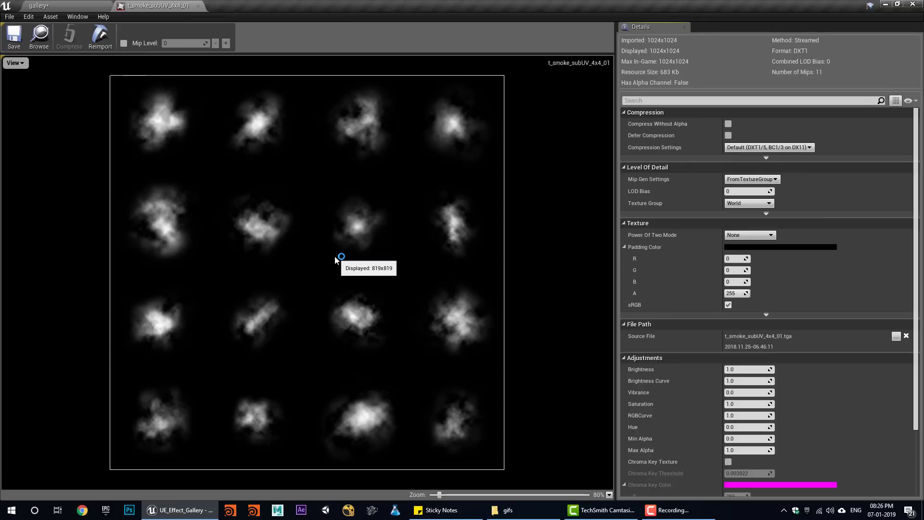
scroll(335, 257, "up", 2)
scroll(334, 257, "down", 2)
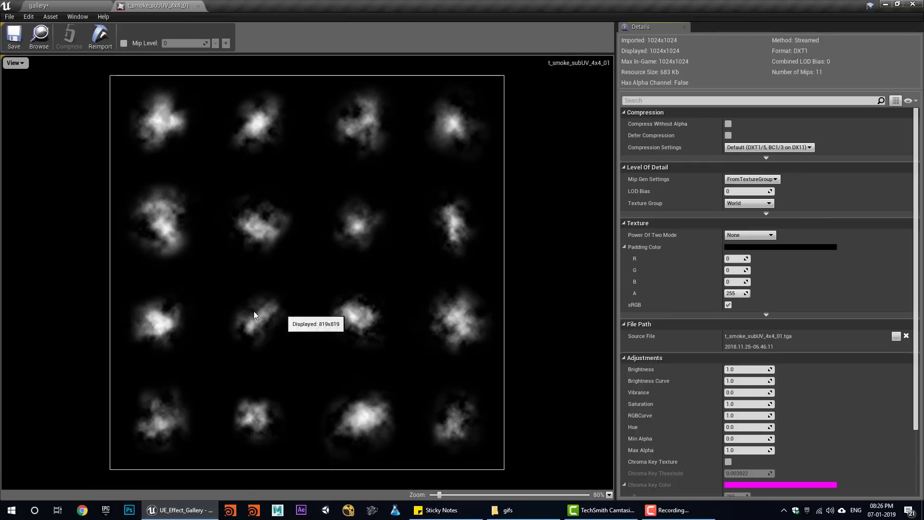
left_click(129, 506)
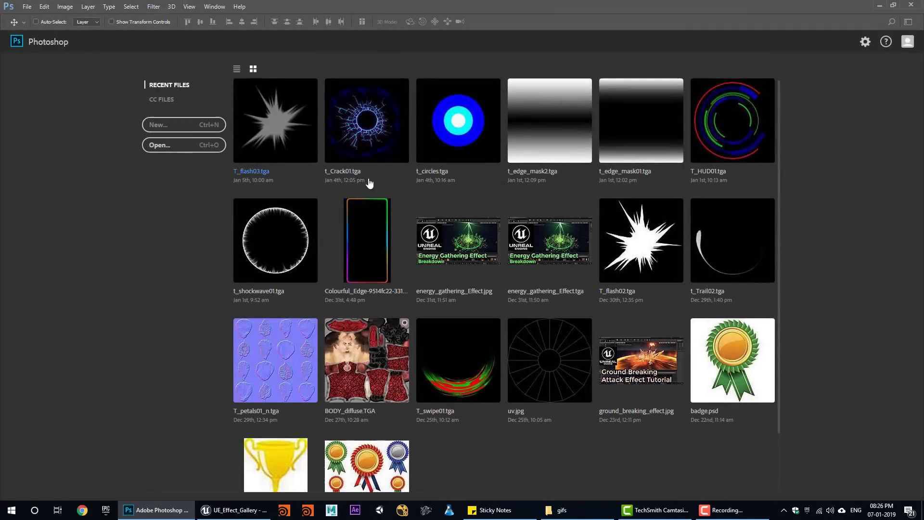
- Create a new blank document and fill it with Filter > Render > Clouds
key("ctrl+n")
left_click(688, 398)
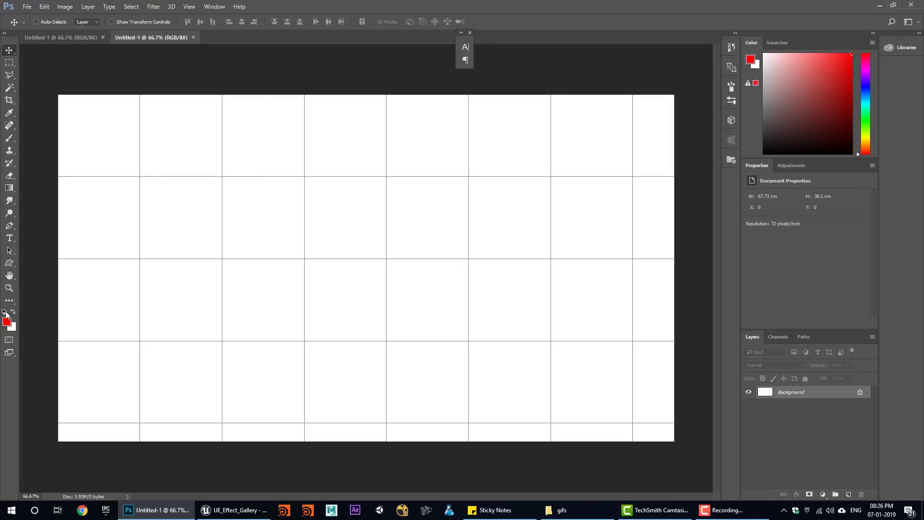
left_click(150, 5)
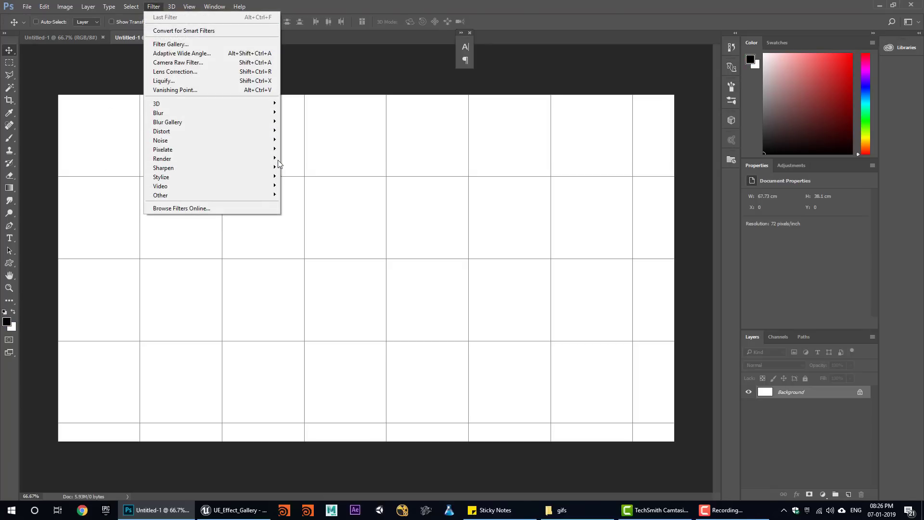
mouse_move(281, 162)
left_click(305, 191)
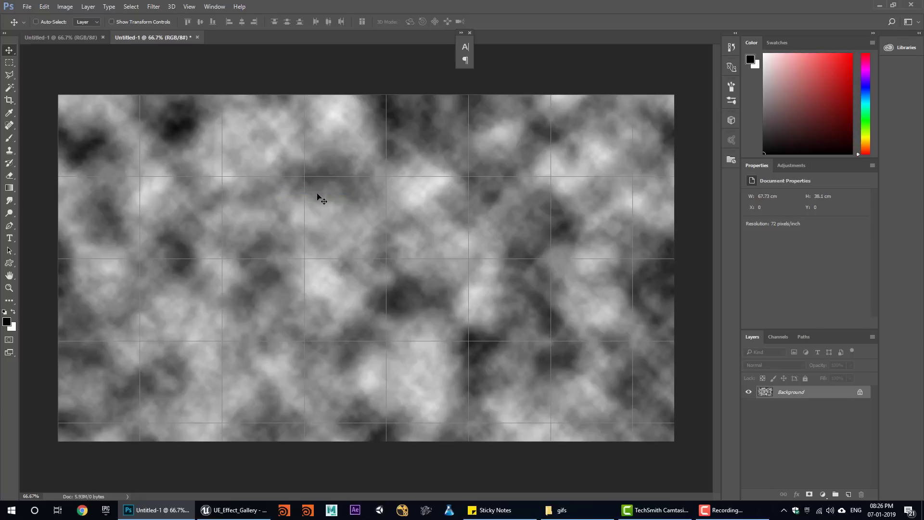
- Copy a 50 px-feathered freehand lasso patch of the clouds onto Layer 1
left_click(12, 79)
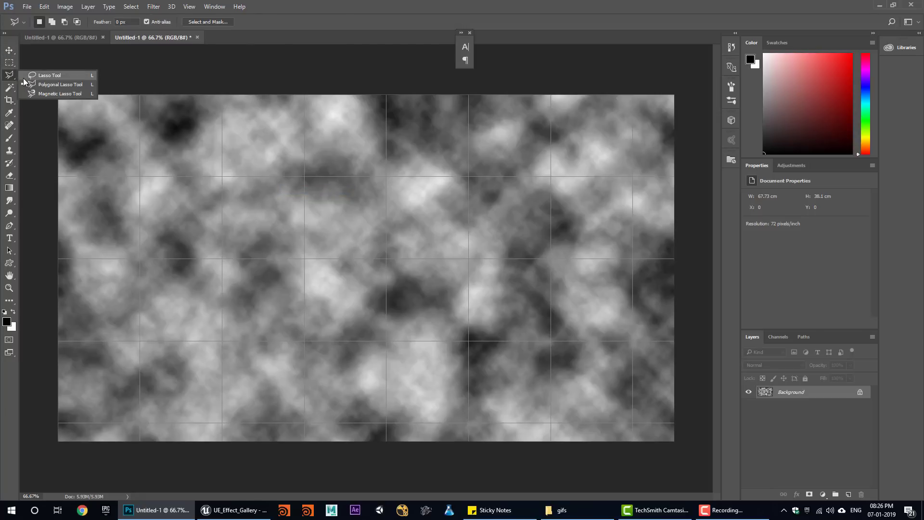
left_click(55, 75)
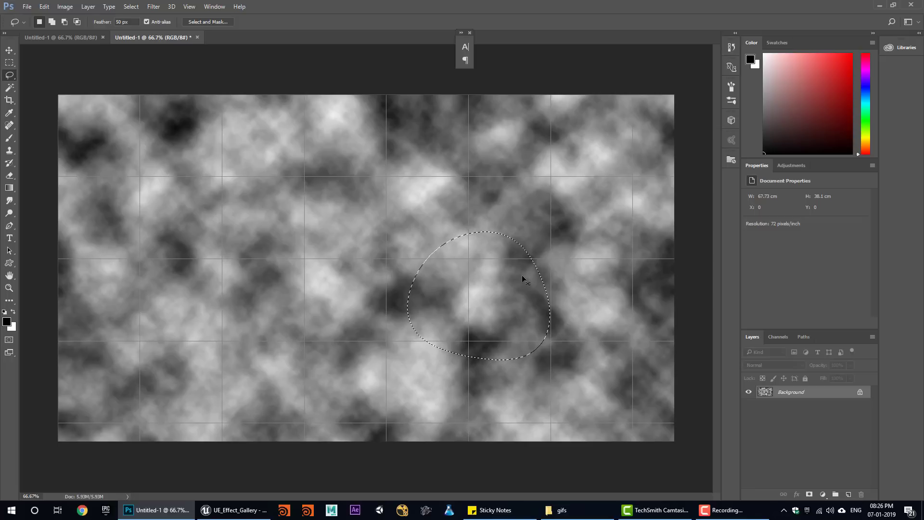
key("ctrl+j")
- Copy a second feathered cloud patch to Layer 2 and fill the Background layer with black
left_click(807, 407)
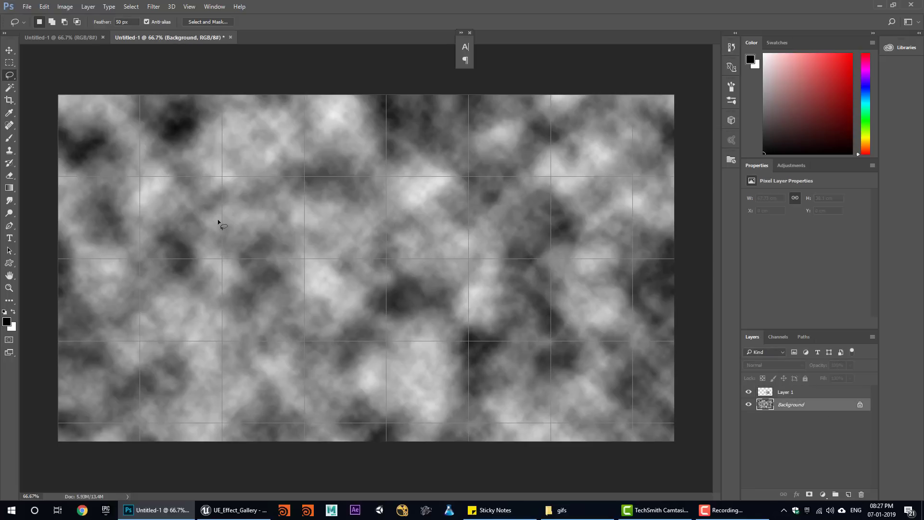
key("ctrl+j")
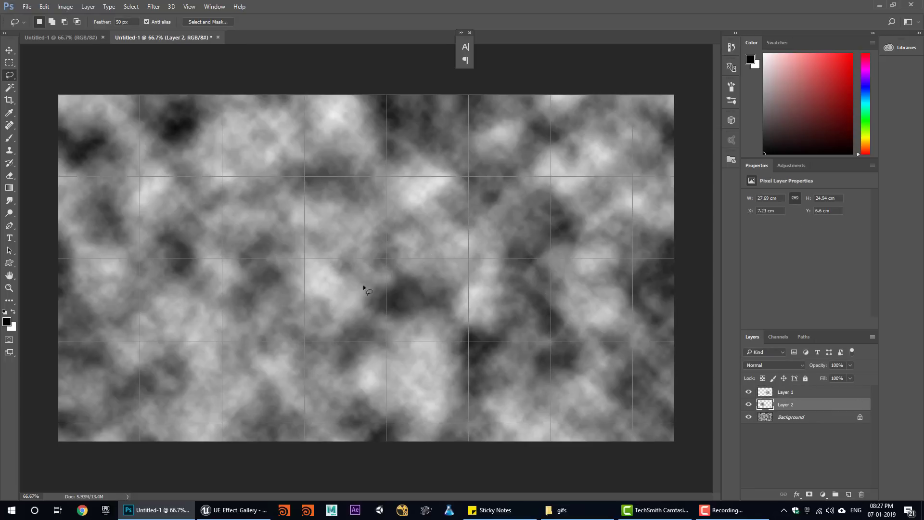
left_click(774, 418)
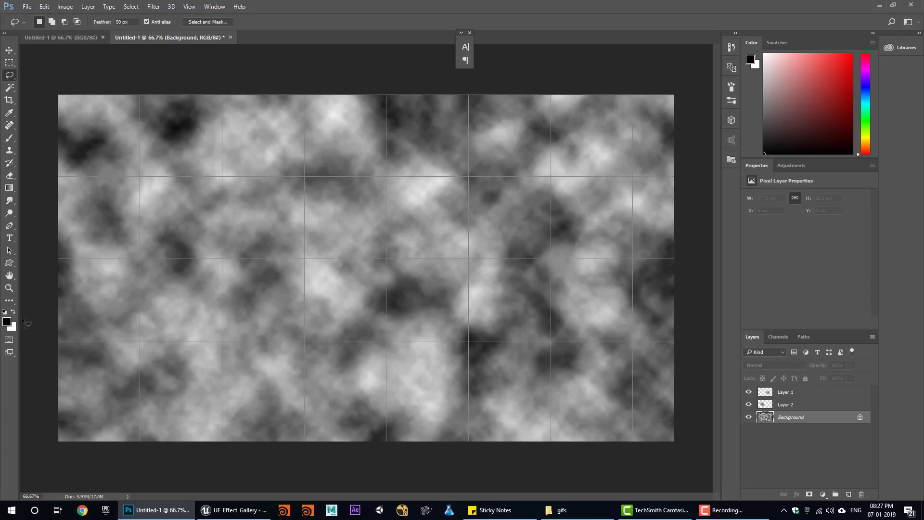
left_click(14, 313)
key("ctrl+BackSpace")
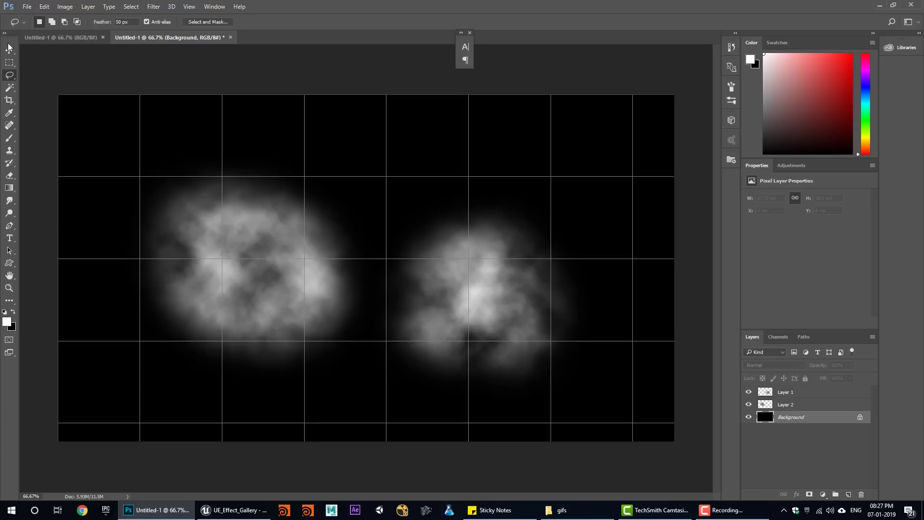
- Move the Layer 1 cloud up and left, then quit Photoshop without saving
left_click(190, 221)
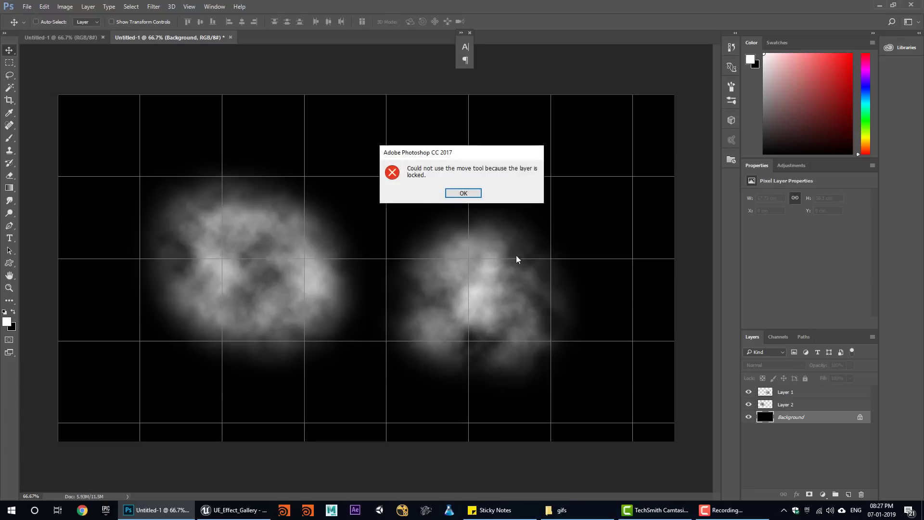
left_click(463, 193)
left_click(798, 394)
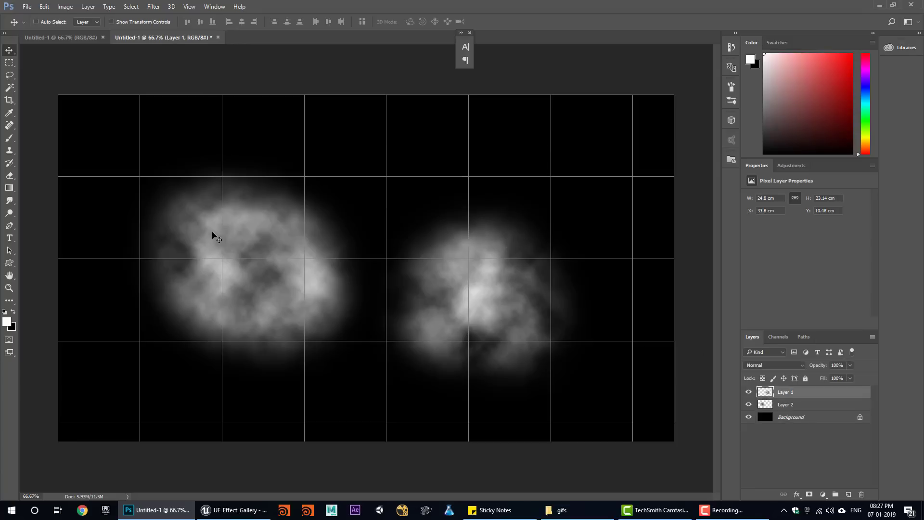
left_click_drag(215, 235, 171, 211)
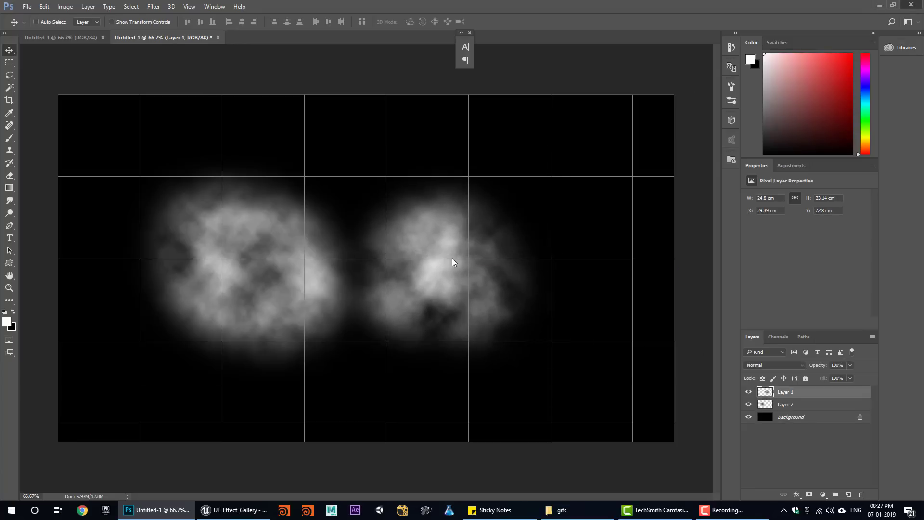
key("ctrl+q")
left_click(466, 195)
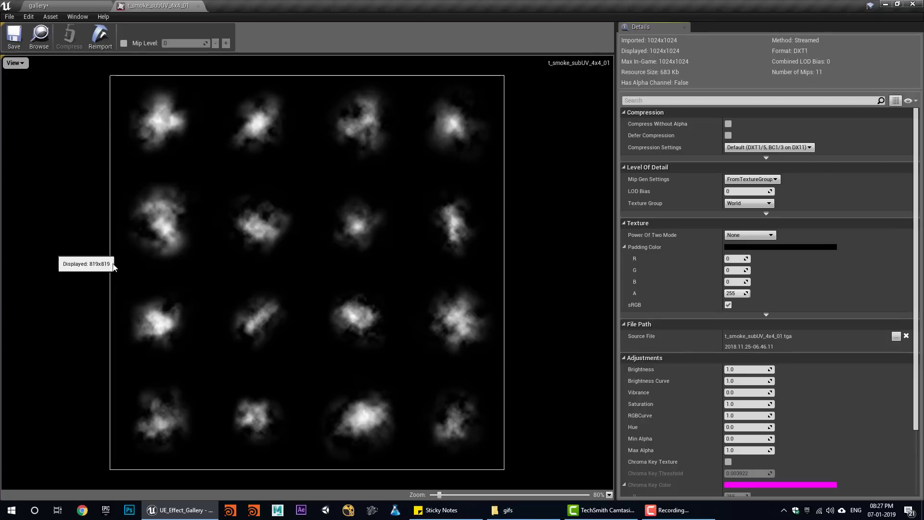
- Close the smoke flipbook viewer, widen the level view, and select P_Ambient_Dust1
left_click(198, 6)
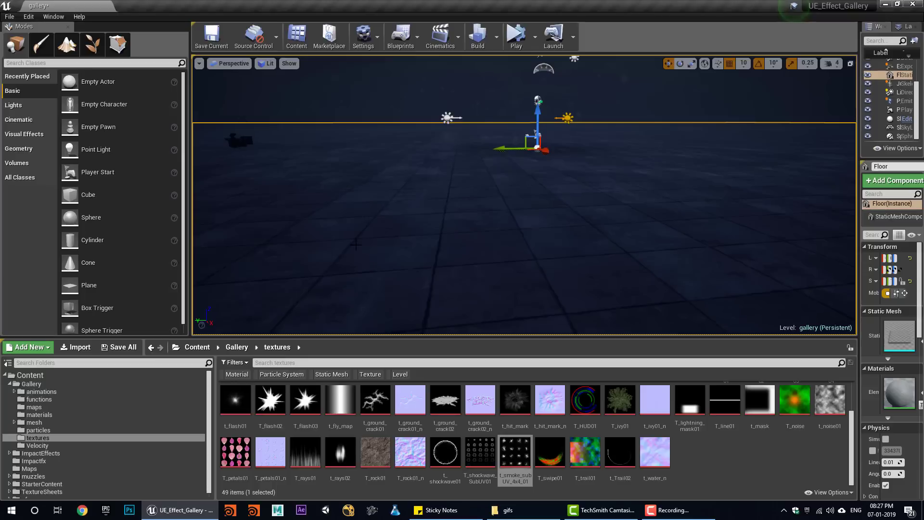
right_click_drag(618, 196, 604, 187)
left_click(444, 167)
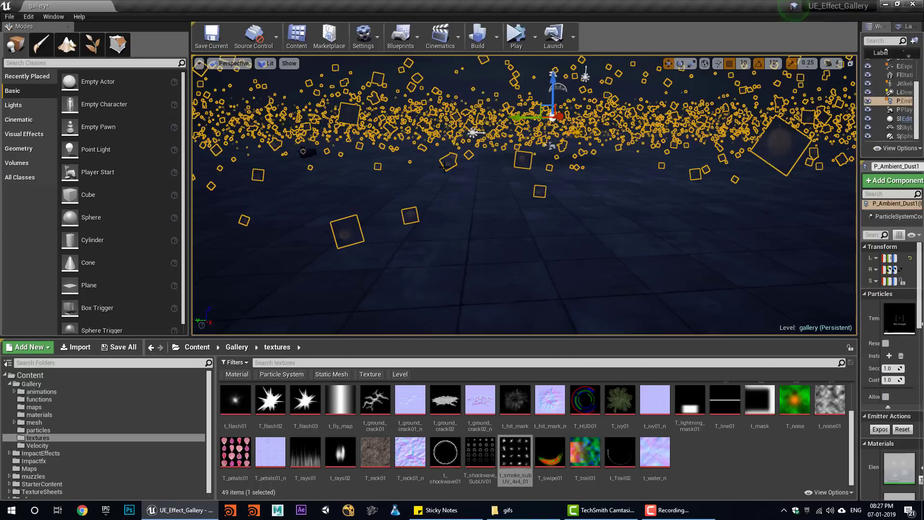
left_click(726, 466)
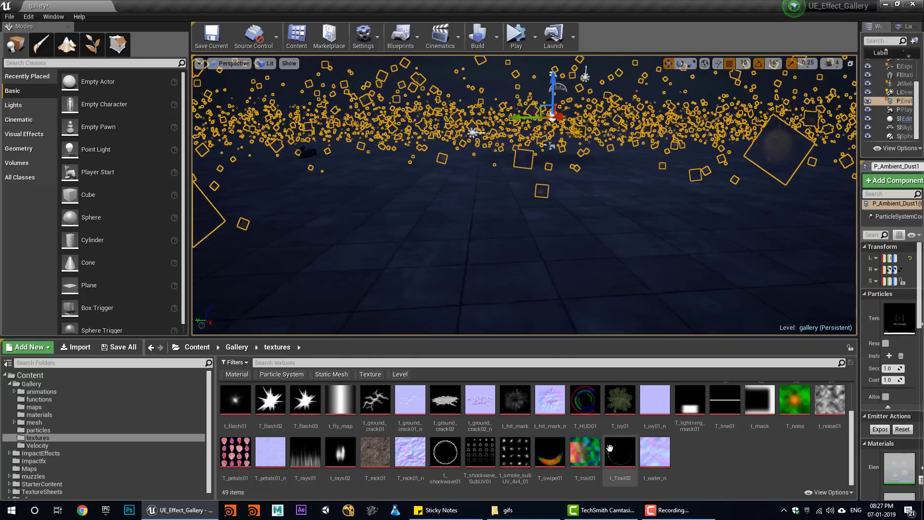
- Locate m_smoke01 via the smoke texture's Reference Viewer and open it in the material editor
right_click(516, 455)
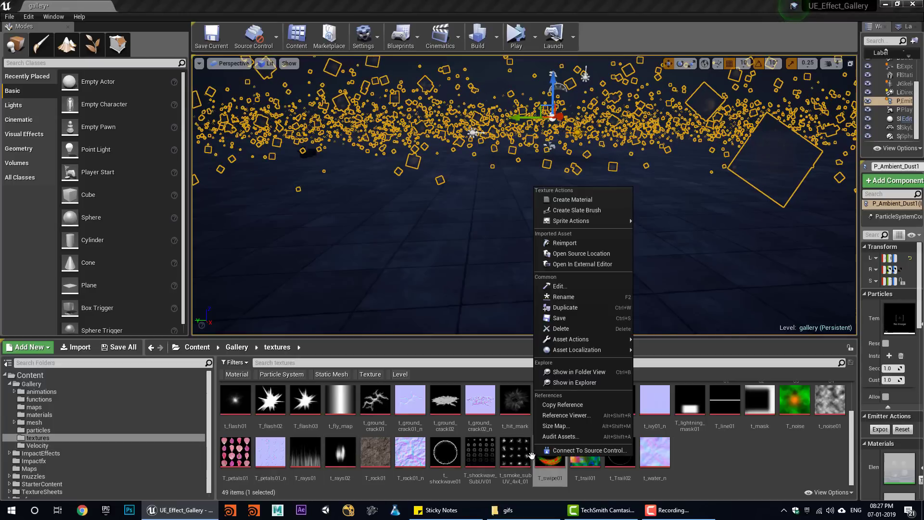
left_click(566, 414)
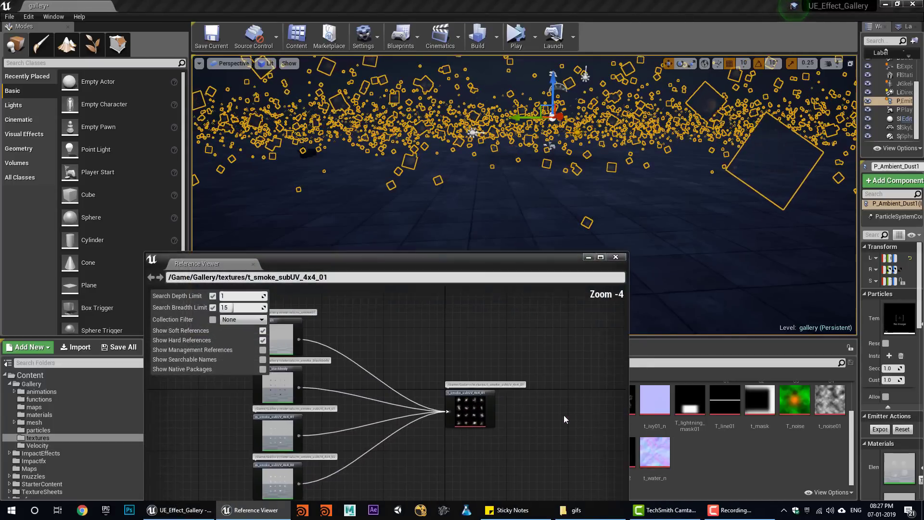
right_click(297, 342)
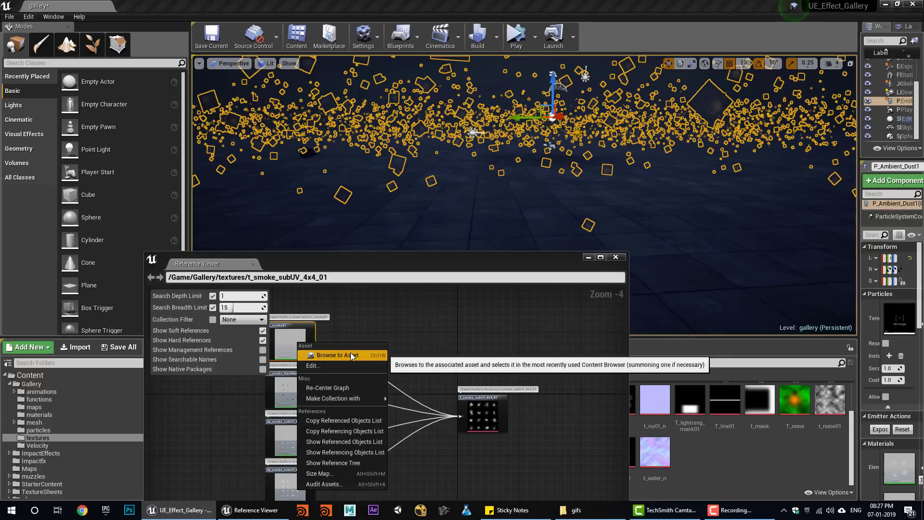
left_click(328, 356)
left_click(614, 257)
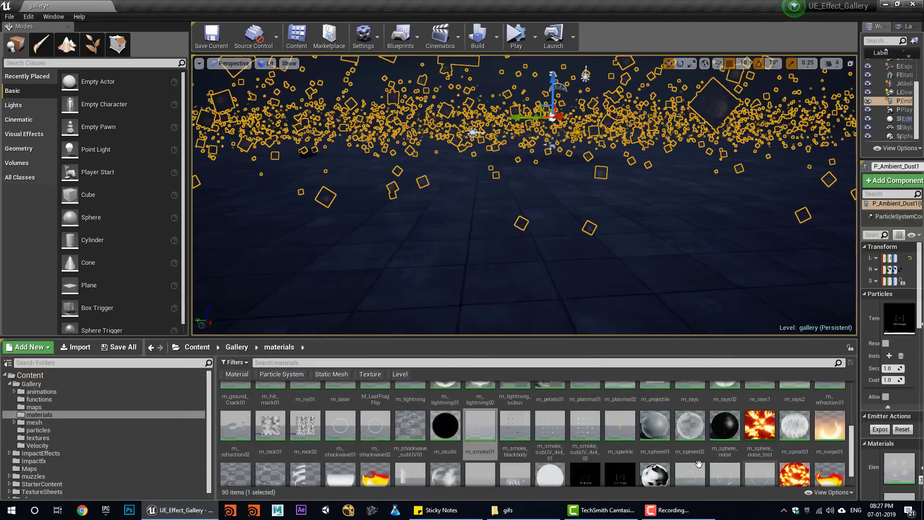
double_click(489, 430)
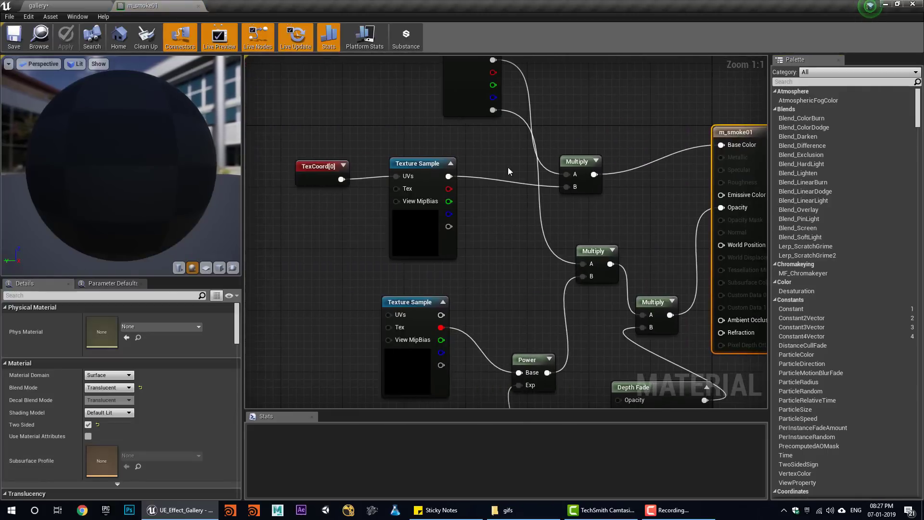
left_click_drag(420, 157, 392, 163)
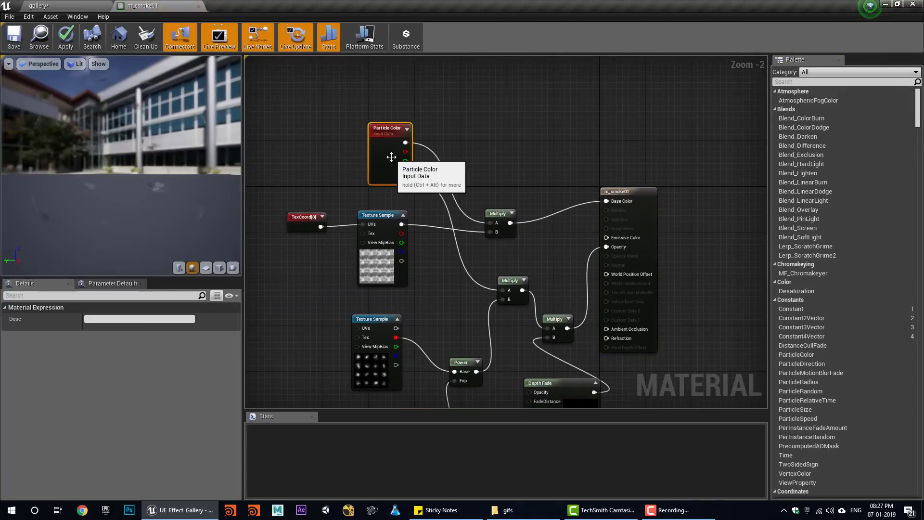
- Move the top Multiply node beside Particle Color and briefly inspect the T_cloud01 texture
left_click_drag(512, 237, 522, 192)
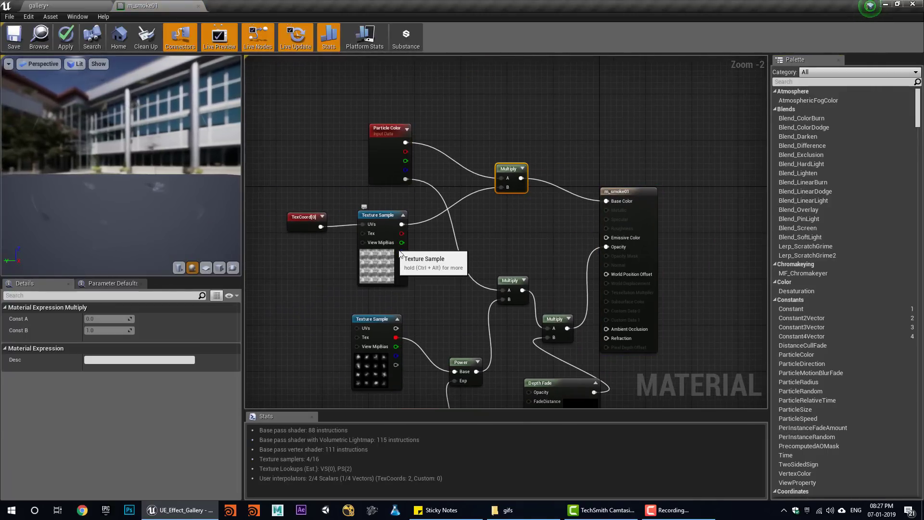
scroll(401, 252, "up", 2)
left_click(401, 252)
double_click(101, 409)
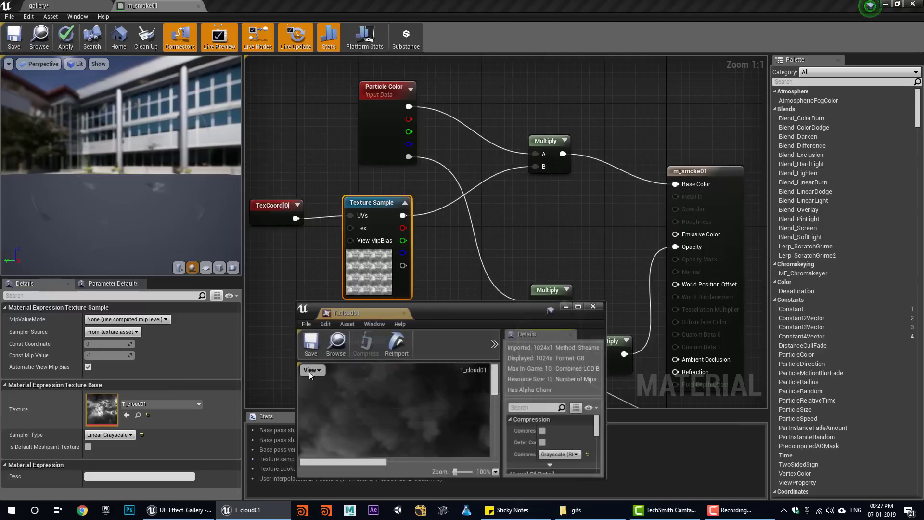
left_click_drag(381, 286, 388, 7)
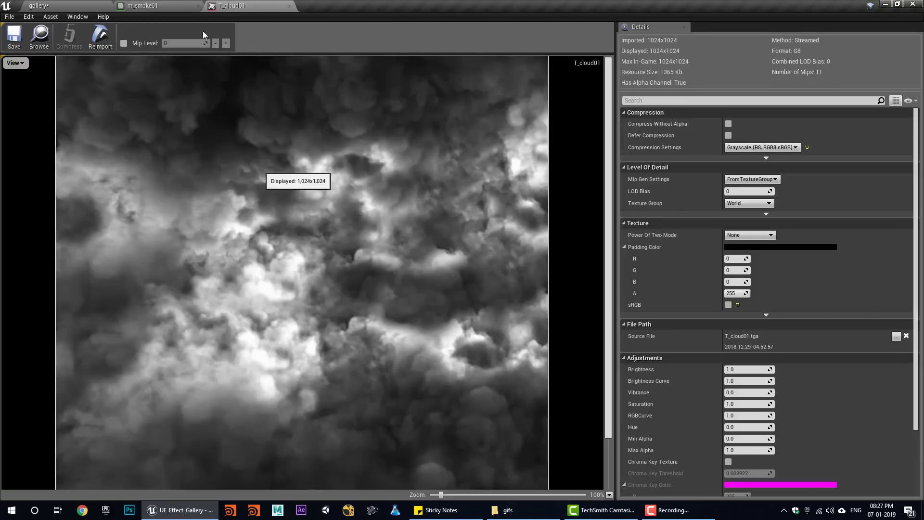
middle_click(232, 4)
- Bring the lower nodes into view and open the smoke flipbook from the lower Texture Sample
right_click_drag(417, 293, 418, 339)
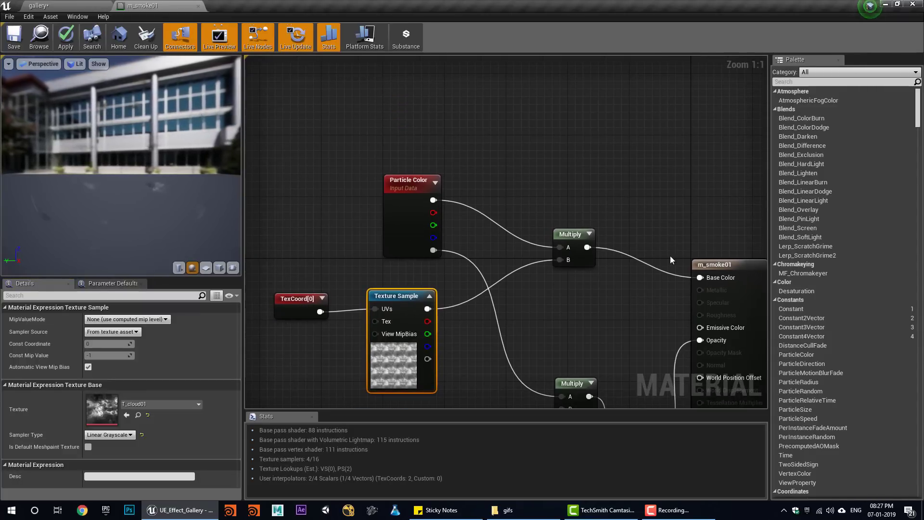
right_click_drag(524, 315, 529, 200)
right_click_drag(435, 375, 376, 316)
left_click(376, 316)
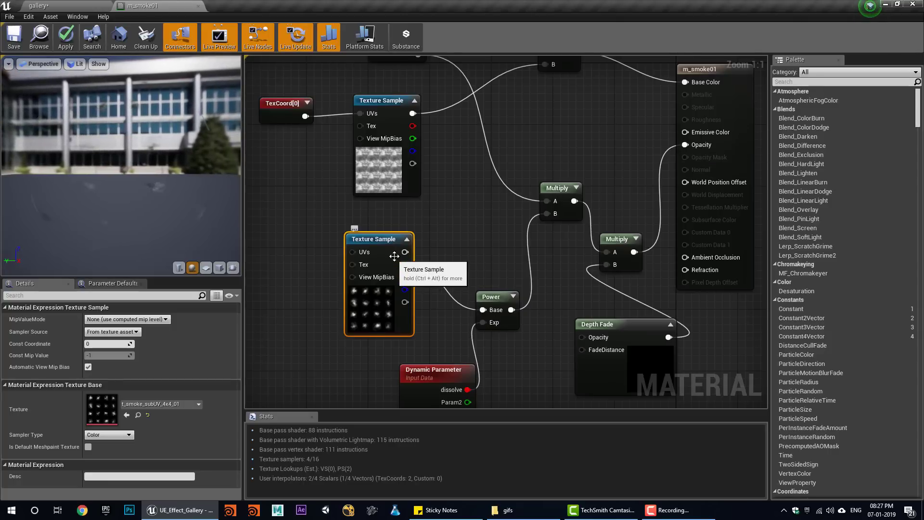
double_click(113, 407)
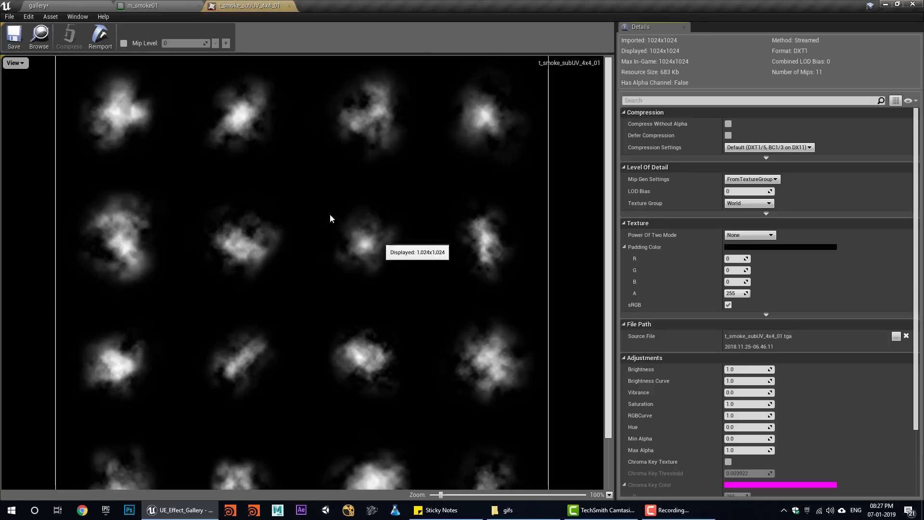
- Close the smoke texture tab and reposition the Power and Dynamic Parameter nodes
middle_click(268, 4)
right_click_drag(484, 295, 445, 241)
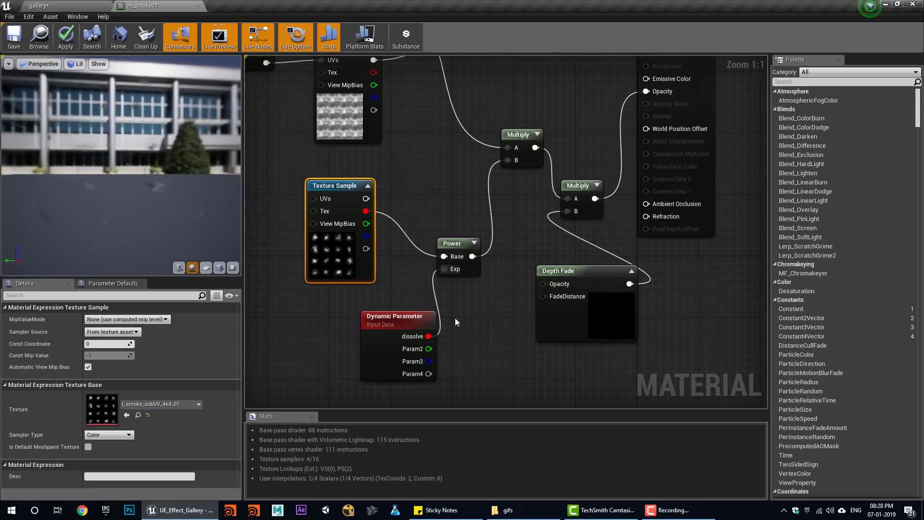
right_click_drag(461, 334, 480, 357)
left_click_drag(485, 289, 502, 270)
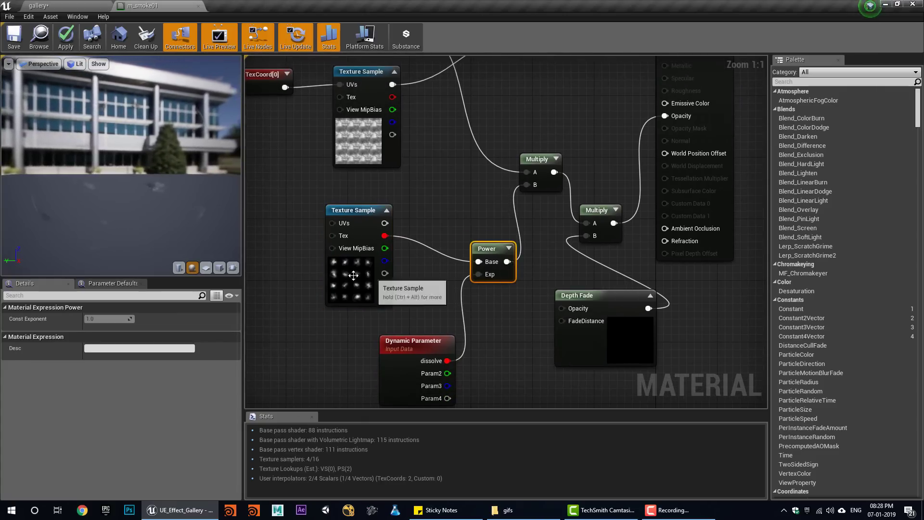
left_click(329, 298)
left_click_drag(390, 353, 360, 356)
left_click_drag(140, 200, 262, 238)
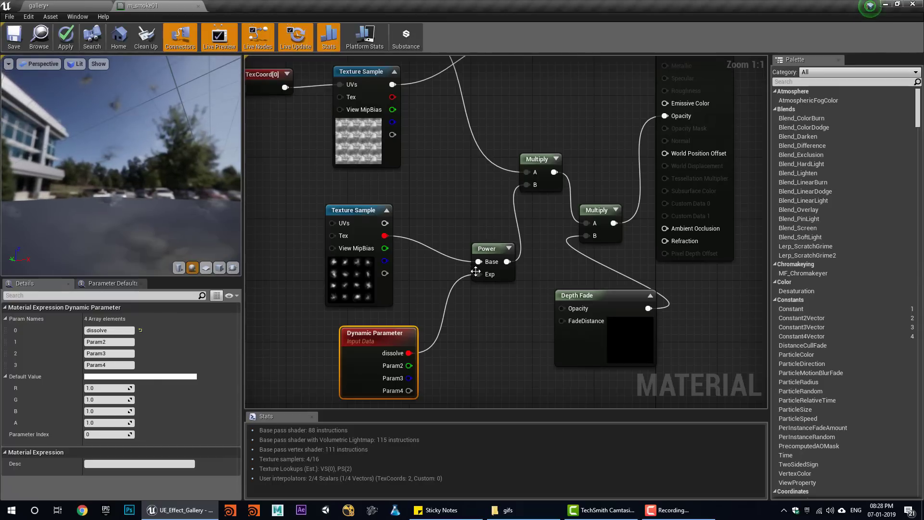
- Break the dissolve wire from the Power exponent, leaving Power(X, 1), and move Power up-left
left_click(478, 274, "alt")
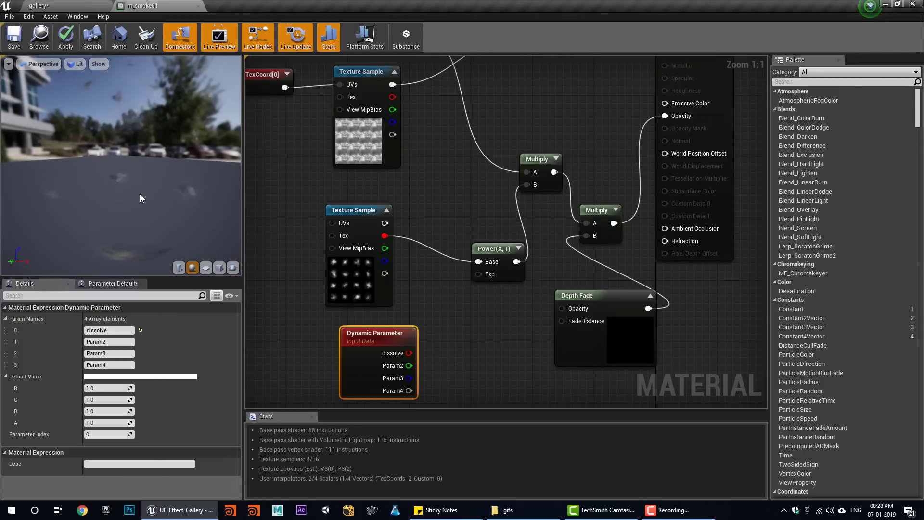
left_click_drag(139, 197, 158, 226)
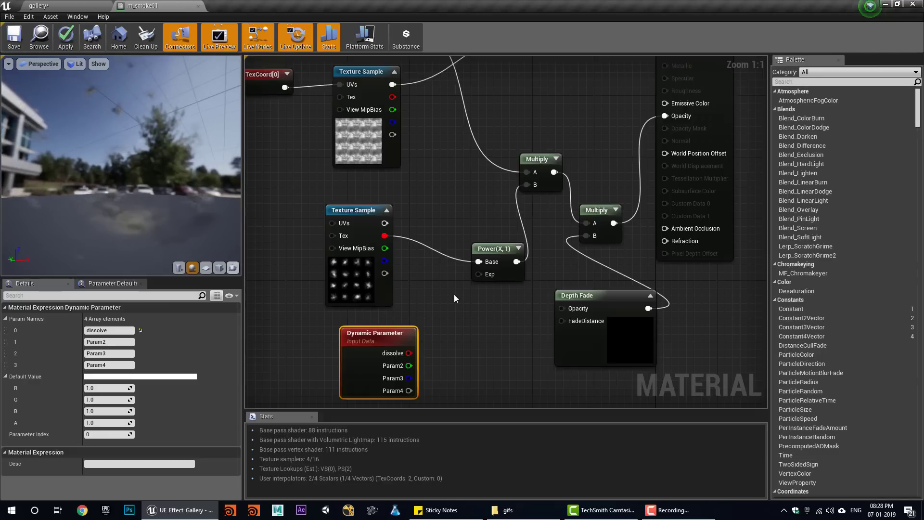
left_click(515, 272)
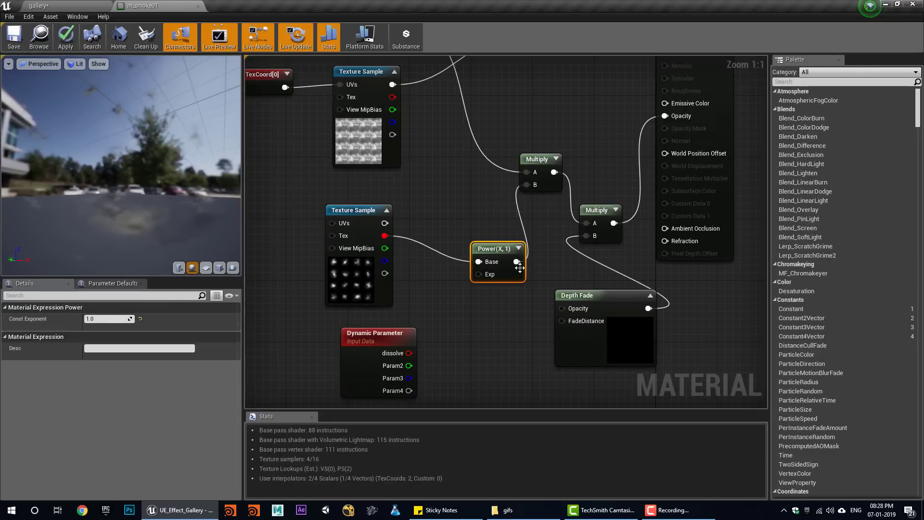
left_click_drag(520, 268, 489, 244)
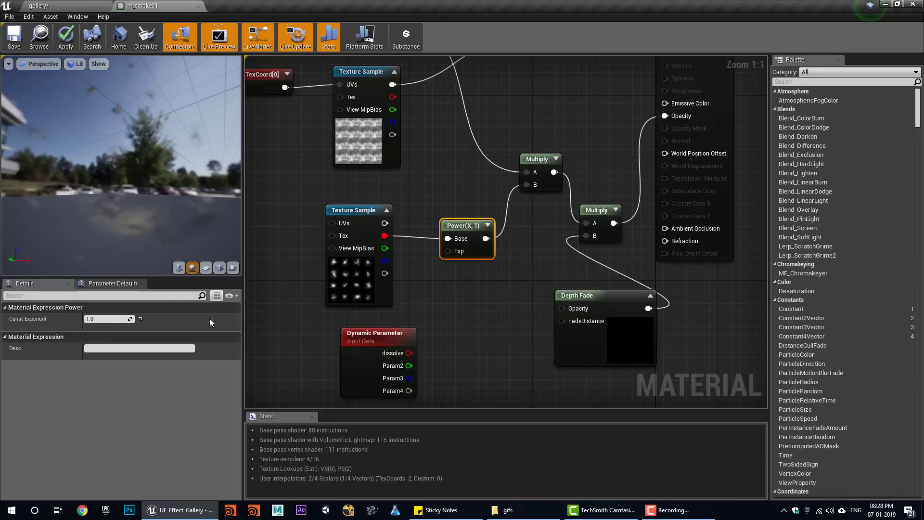
- Recheck the smoke flipbook from the lower Texture Sample, then select the Power node
left_click(358, 279)
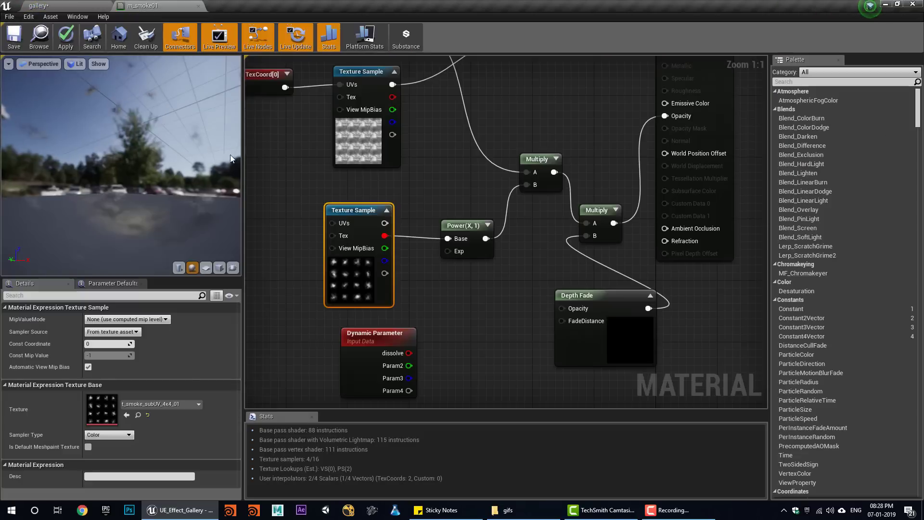
double_click(113, 409)
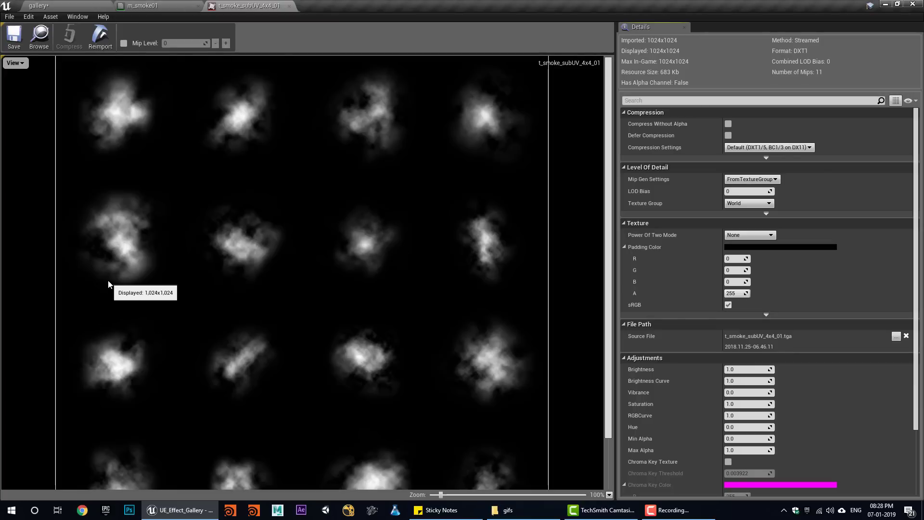
middle_click(261, 1)
left_click(471, 248)
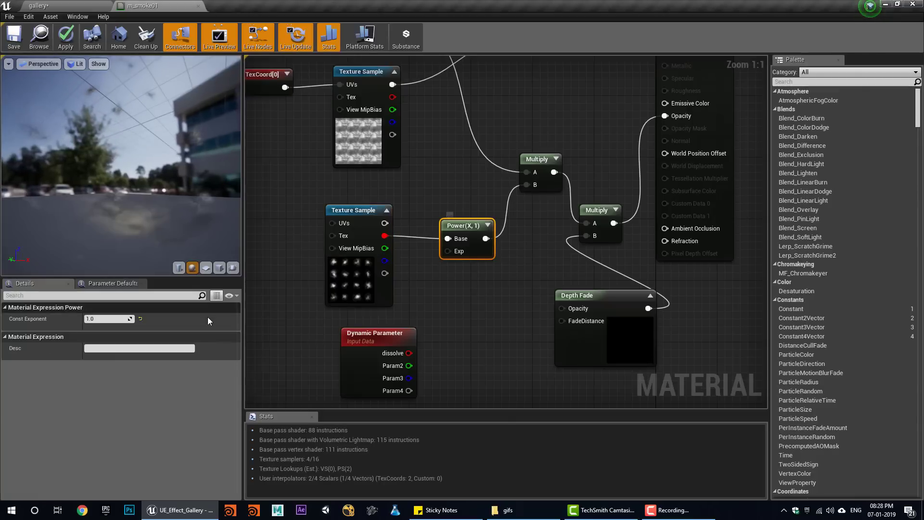
- Set the Power node's constant exponent to 2, then to 5
left_click(110, 318)
type("2")
key("Return")
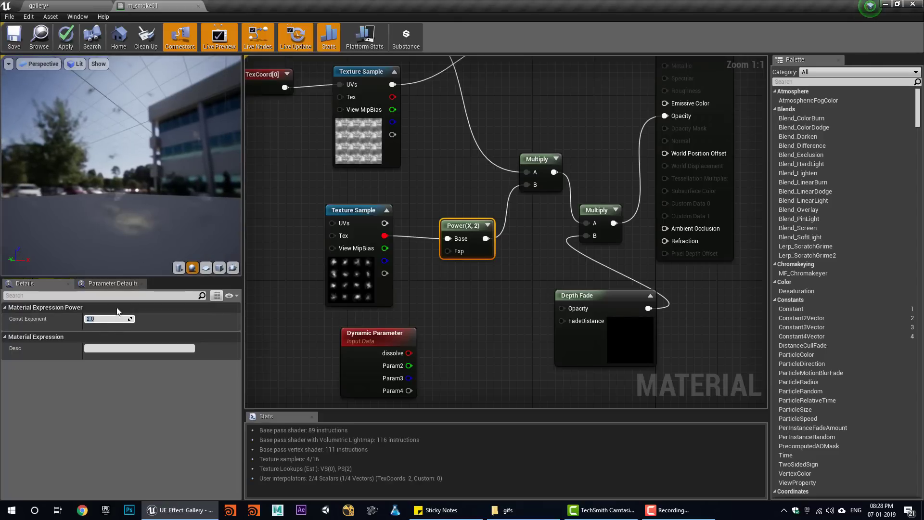
type("5")
key("Return")
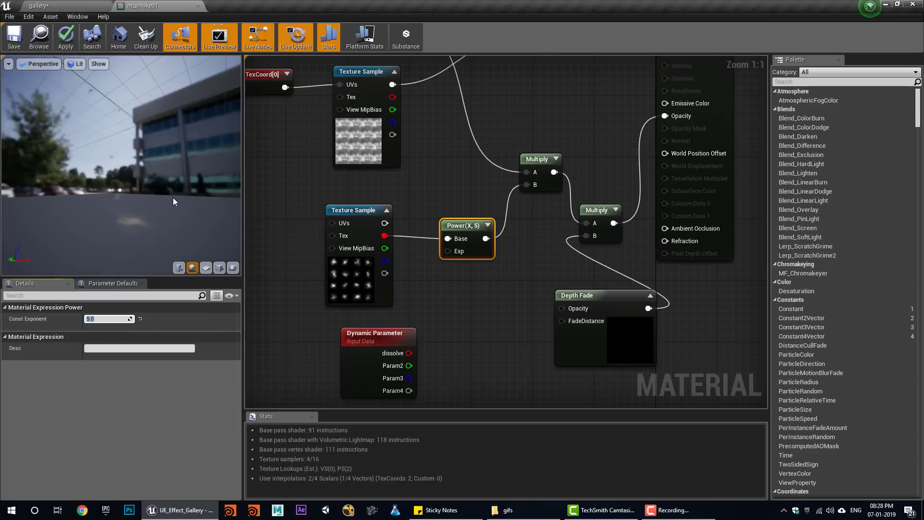
- Wire the Dynamic Parameter's dissolve into Power's exponent and shift Depth Fade left
left_click_drag(141, 198, 135, 197)
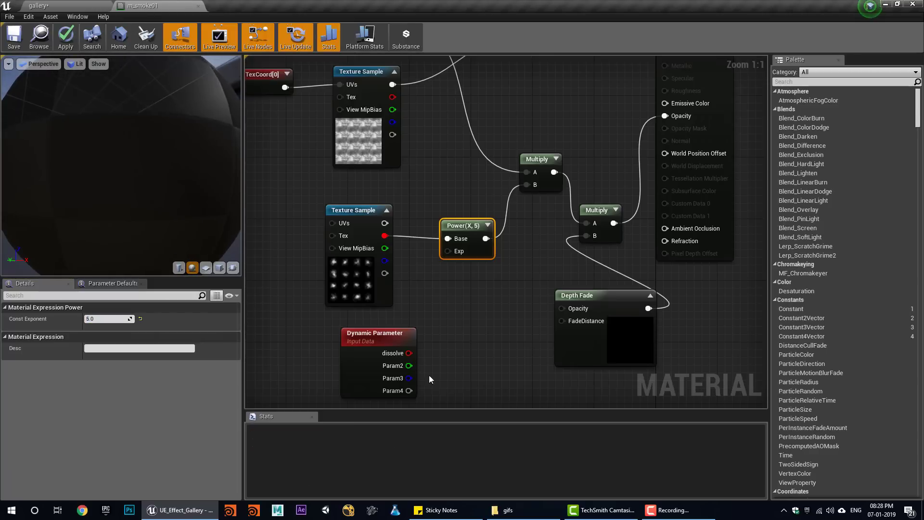
left_click_drag(409, 353, 451, 250)
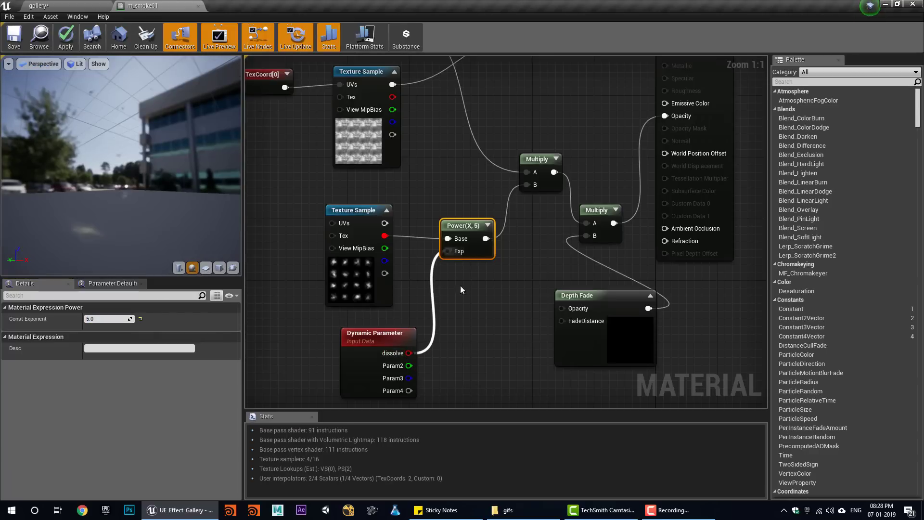
right_click_drag(501, 331, 485, 345)
left_click_drag(560, 360, 499, 362)
right_click_drag(552, 353, 506, 368)
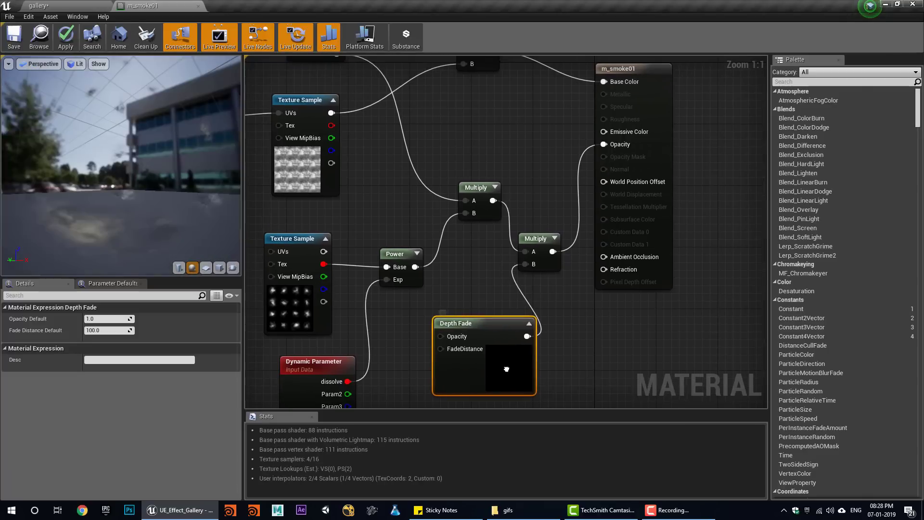
- Realign the Multiply, Power and Texture Sample nodes, then close the m_smoke01 editor
left_click_drag(537, 239, 551, 224)
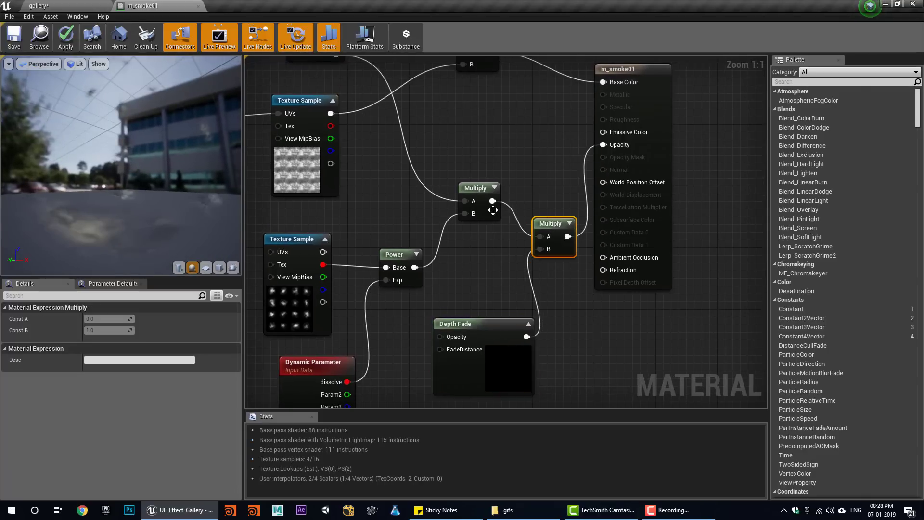
left_click_drag(493, 210, 467, 207)
mouse_move(391, 261)
left_mouse_down()
mouse_move(373, 254)
mouse_move(388, 243)
left_mouse_up()
left_click_drag(290, 255, 282, 239)
right_click_drag(496, 267, 537, 371)
scroll(537, 371, "down", 3)
right_click_drag(436, 376, 464, 273)
scroll(450, 313, "up", 2)
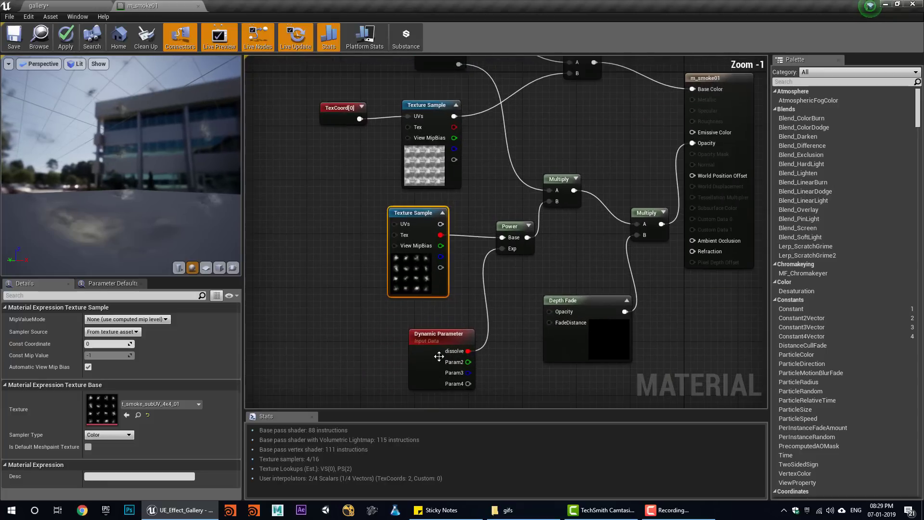
right_click_drag(436, 357, 434, 309)
scroll(432, 312, "up", 1)
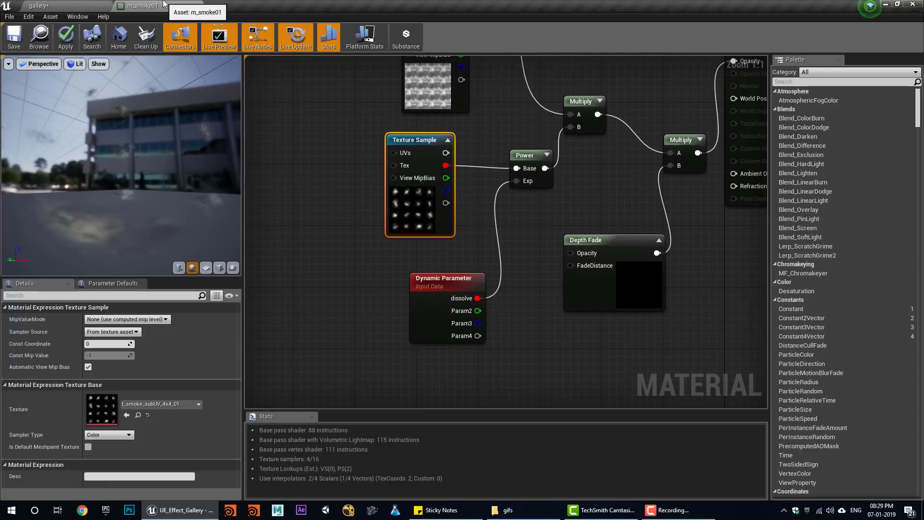
left_click(198, 6)
- Close m_smoke01 without saving and create a particle system named p_Explosion_tutorial in particles
left_click(529, 286)
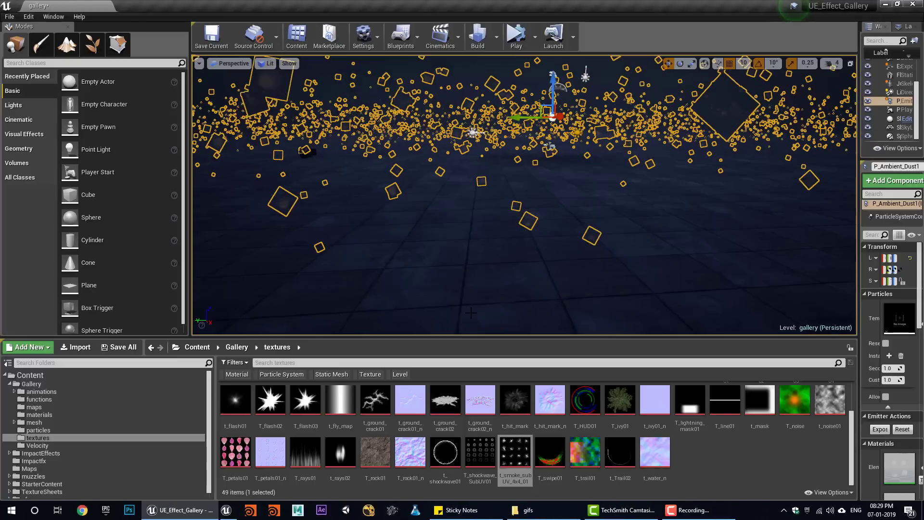
left_click(43, 432)
right_click(686, 456)
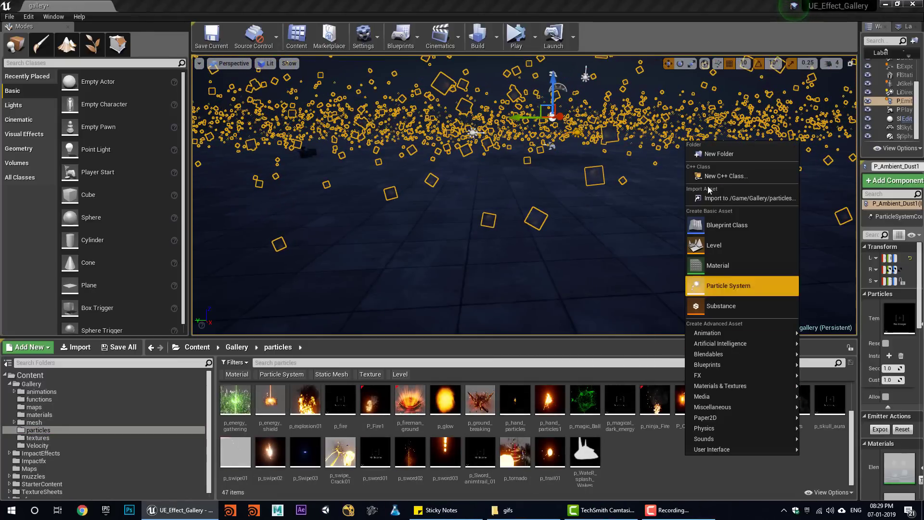
left_click(687, 333)
right_click(696, 473)
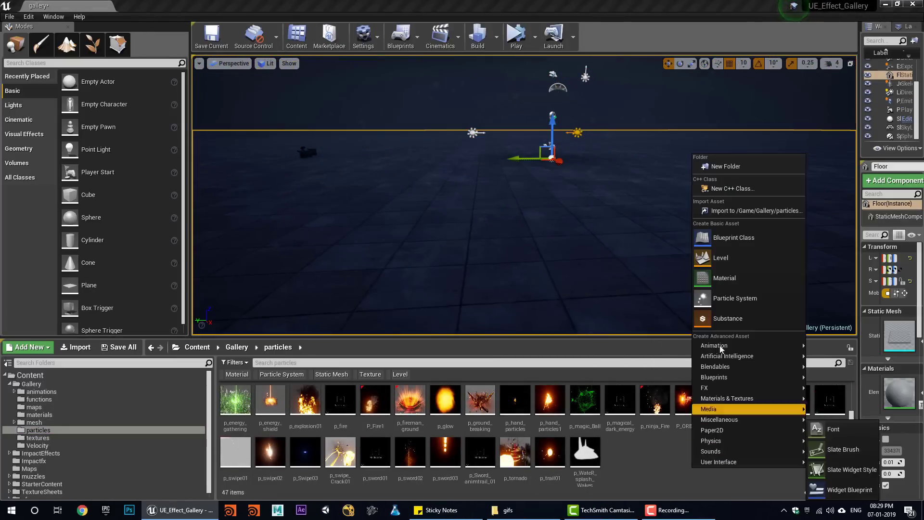
left_click(735, 298)
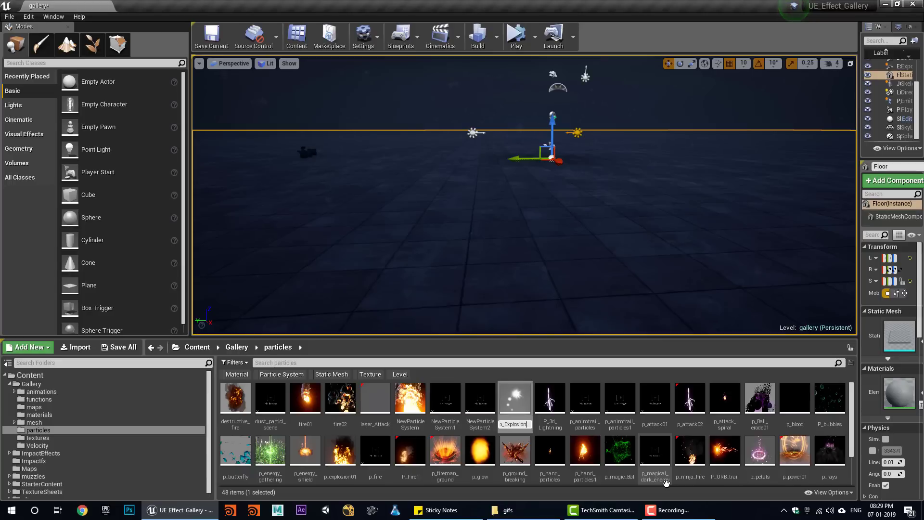
type("p_Explosion_tutorial")
key("Return")
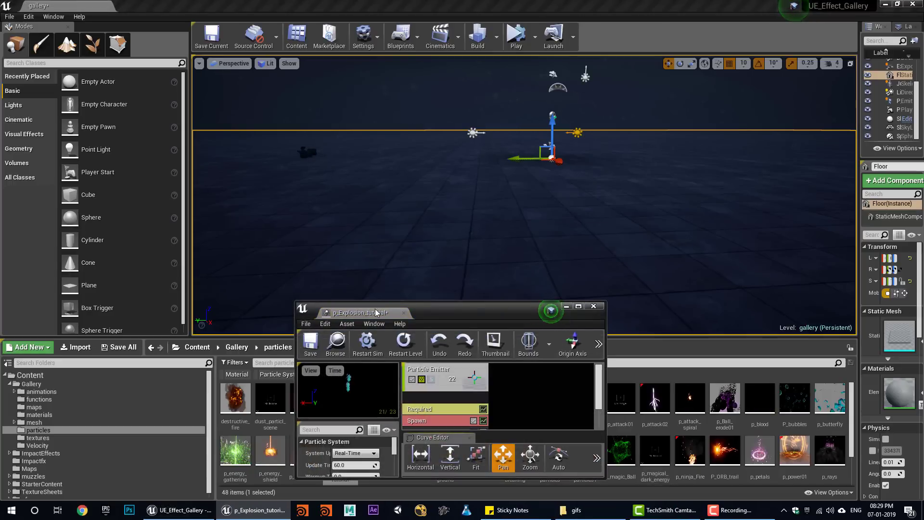
- Dock the Cascade editor and browse the Gallery materials folder
left_click_drag(376, 312, 144, 5)
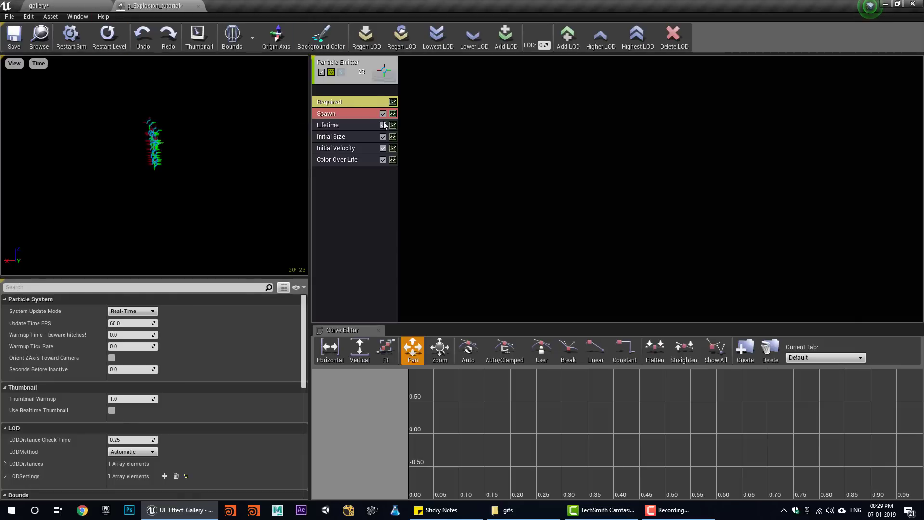
left_click(39, 6)
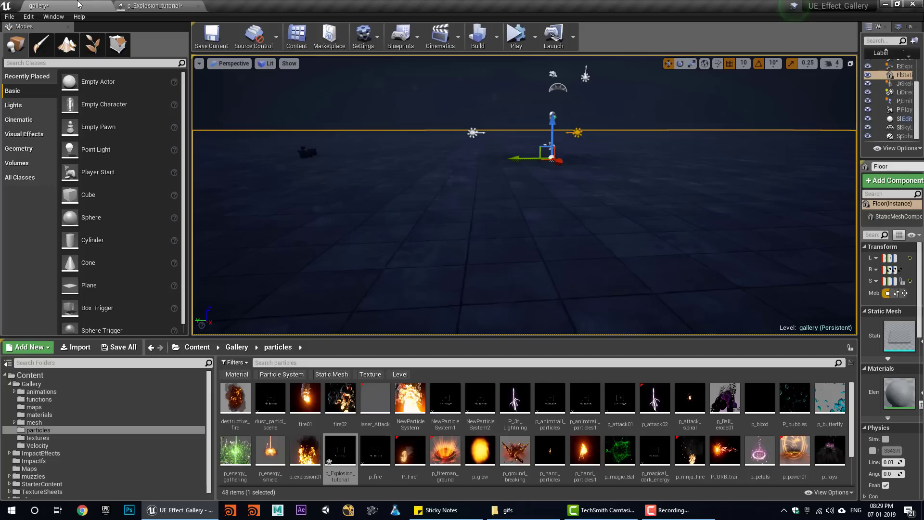
left_click(52, 415)
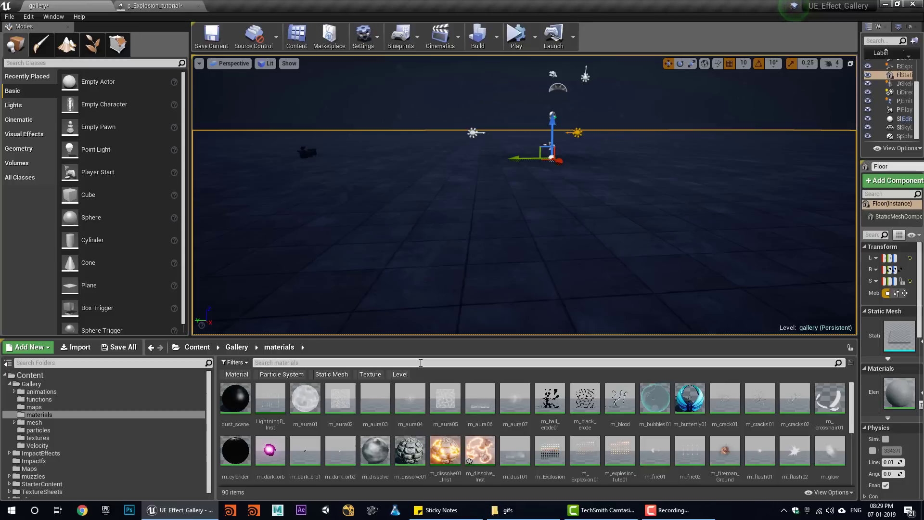
left_click(673, 510)
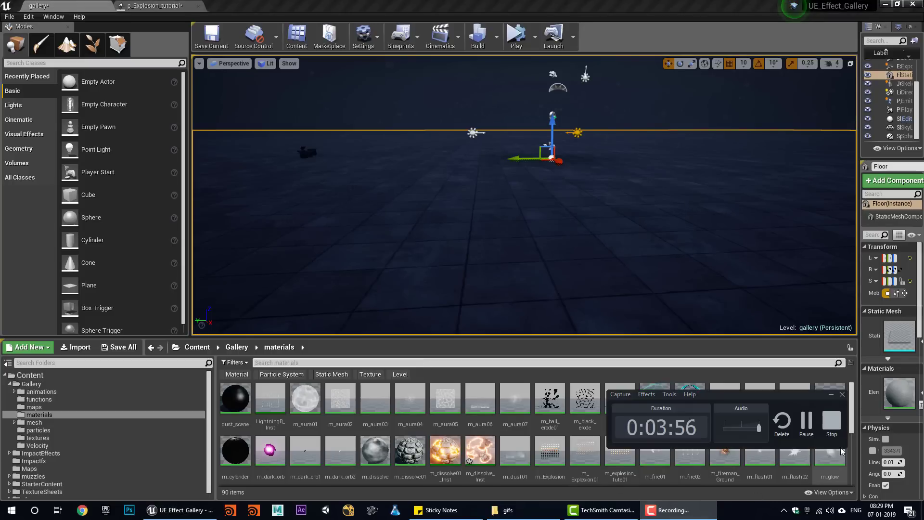
left_click(804, 438)
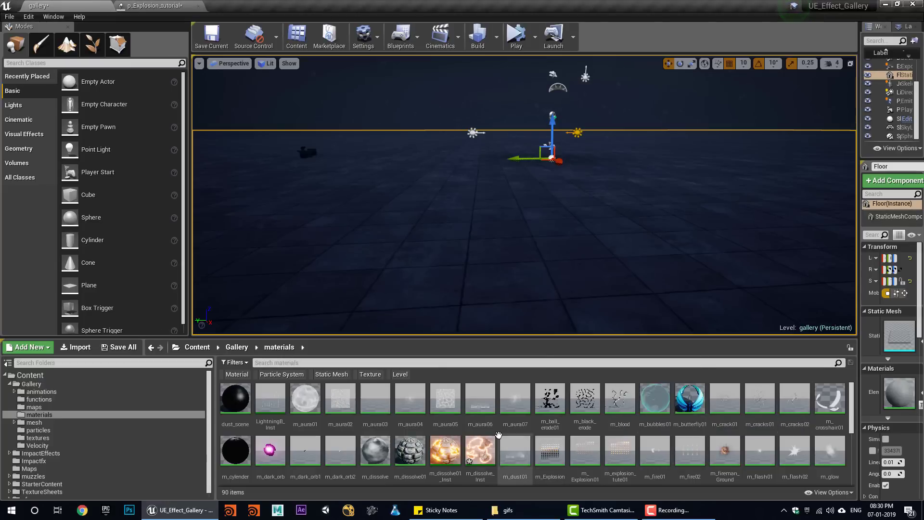
left_click(350, 363)
- Open m_smoke01 and wire the top Multiply output into Emissive Color
type("smo")
double_click(237, 408)
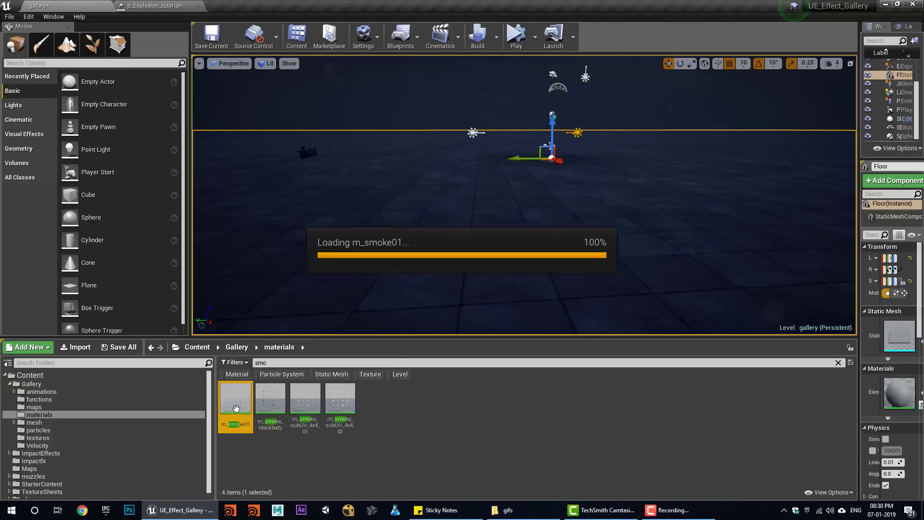
right_click_drag(397, 273, 574, 296)
scroll(574, 296, "down", 1)
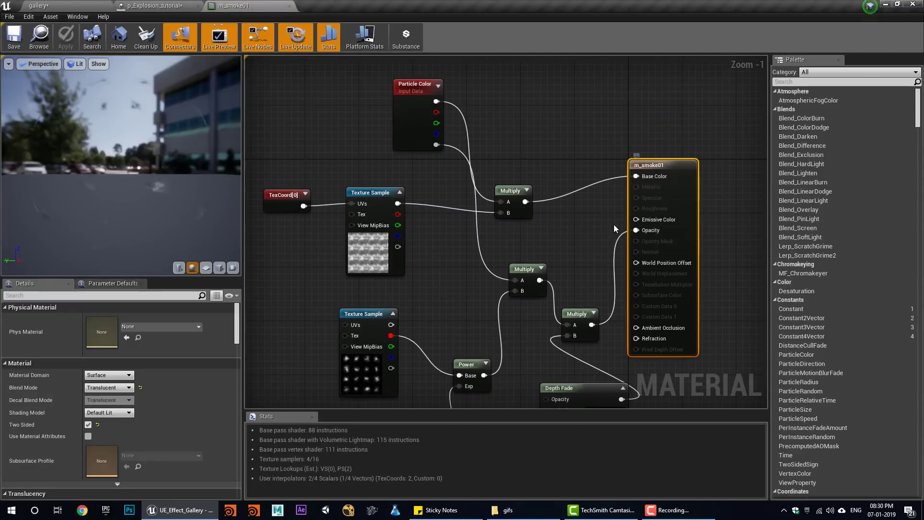
right_click_drag(612, 241, 614, 280)
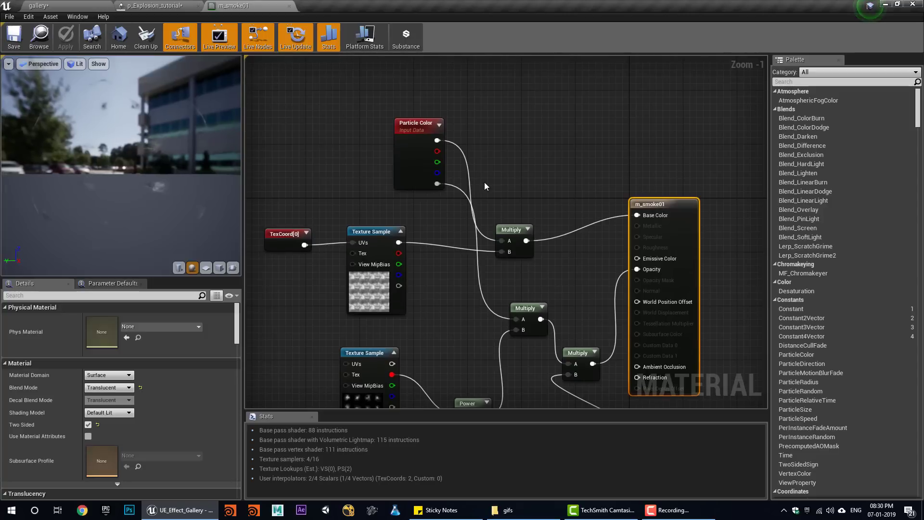
left_click(409, 164)
left_click_drag(527, 241, 638, 258)
right_click_drag(586, 287, 561, 208)
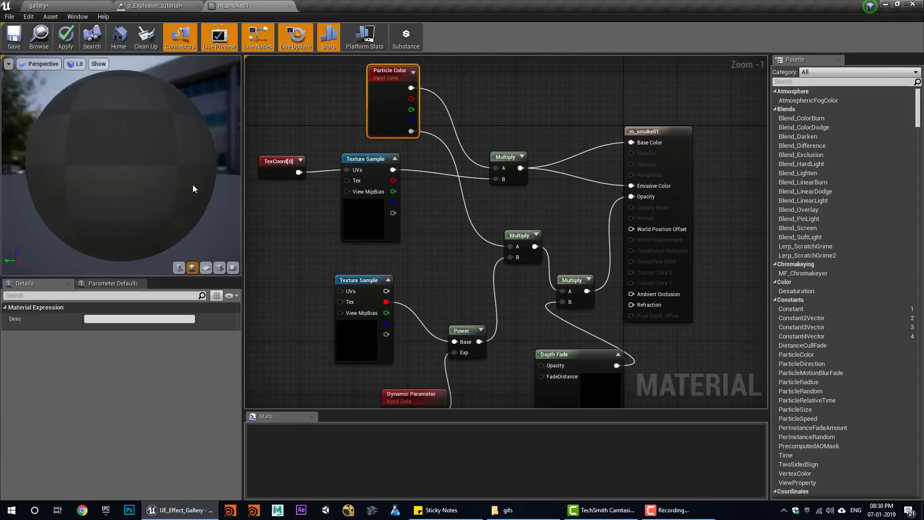
- Save m_smoke01, tidy the Multiply node, and return to p_Explosion_tutorial
left_click_drag(127, 178, 126, 168)
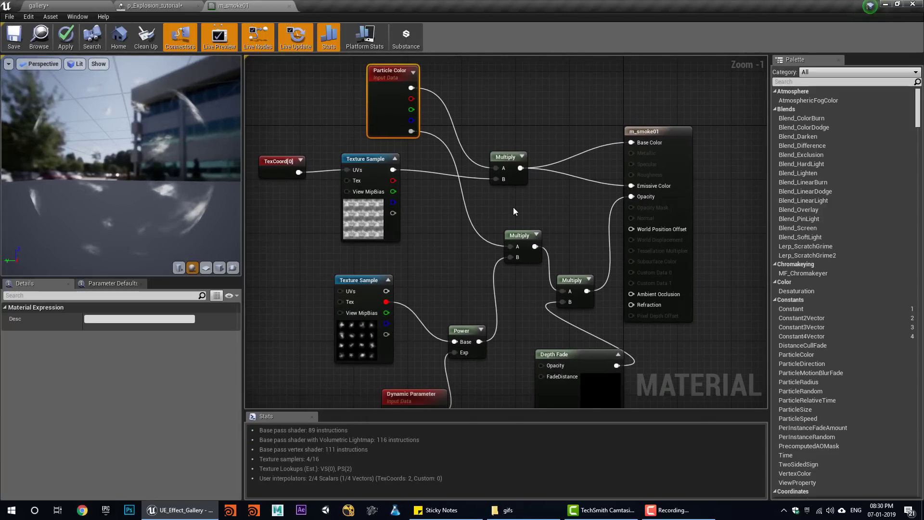
right_click_drag(513, 210, 483, 256)
left_click(14, 36)
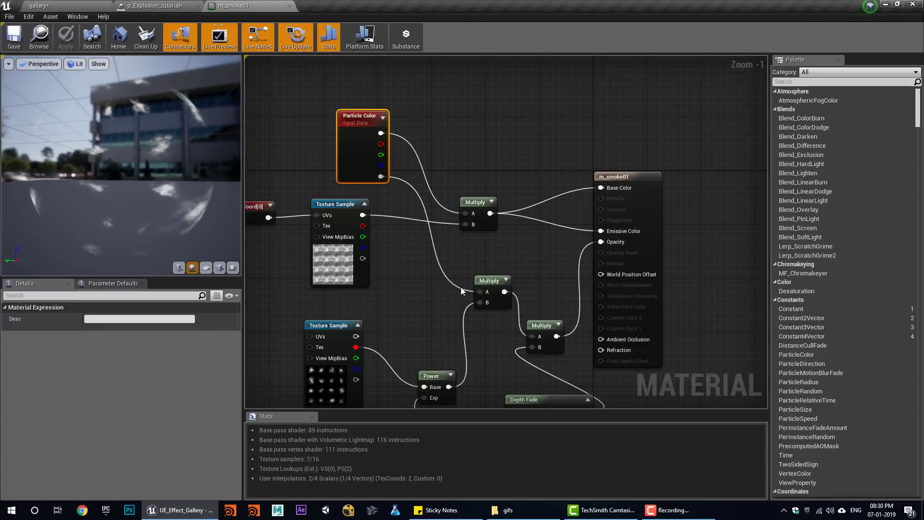
mouse_move(486, 228)
left_mouse_down()
mouse_move(484, 184)
mouse_move(478, 217)
left_mouse_up()
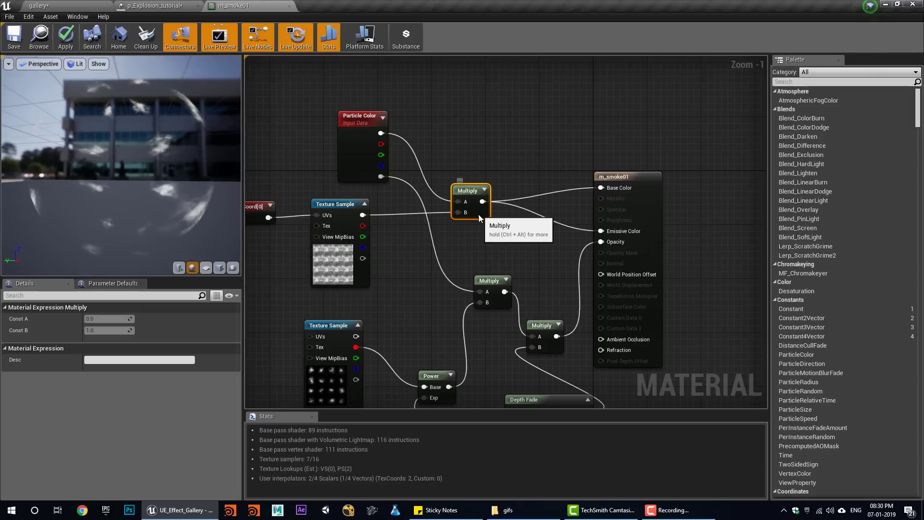
left_click_drag(479, 215, 477, 221)
right_click_drag(457, 245, 474, 186)
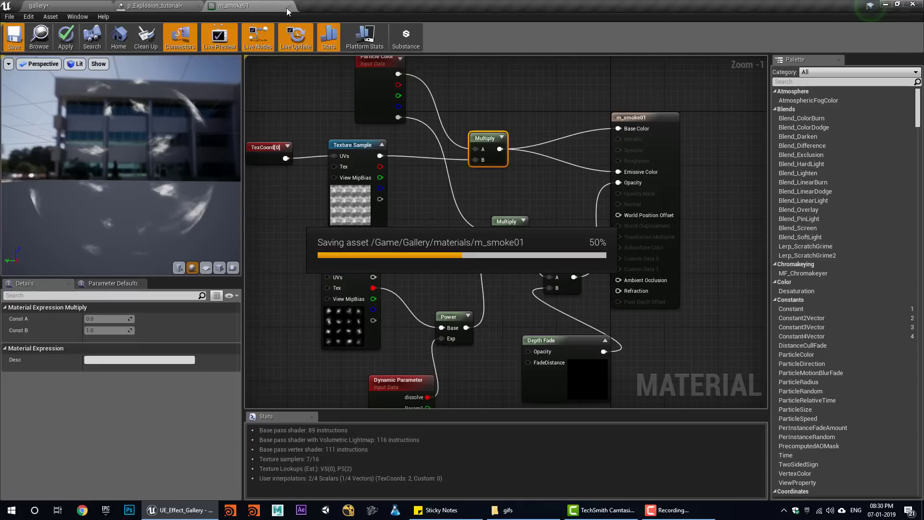
left_click(154, 6)
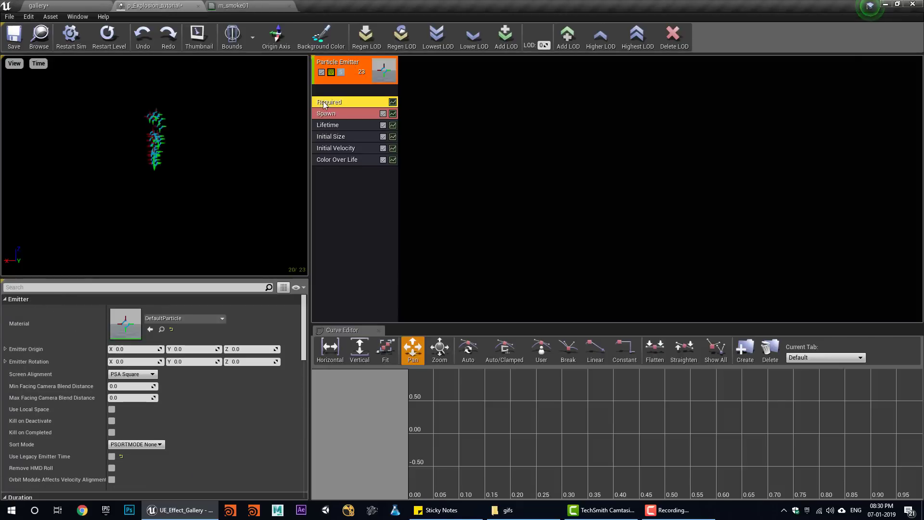
- Set the emitter's Required material to m_smoke01
left_click(184, 317)
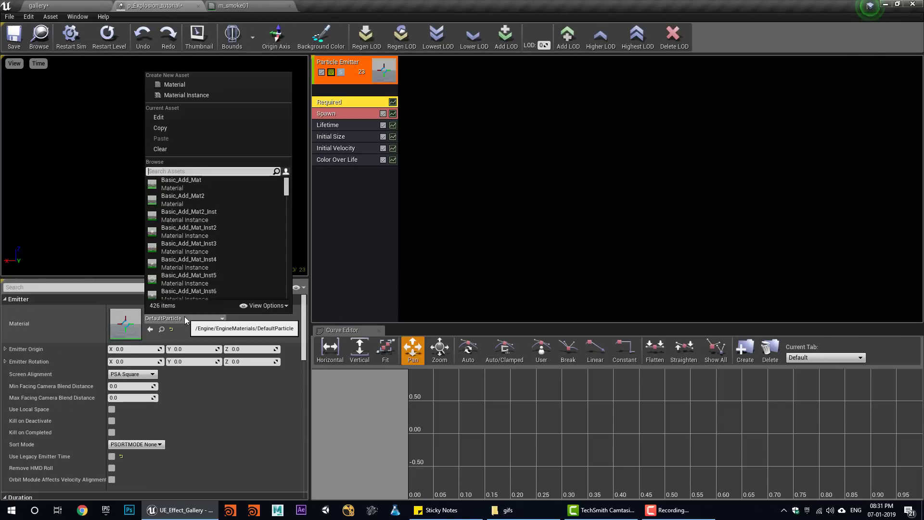
type("smoke")
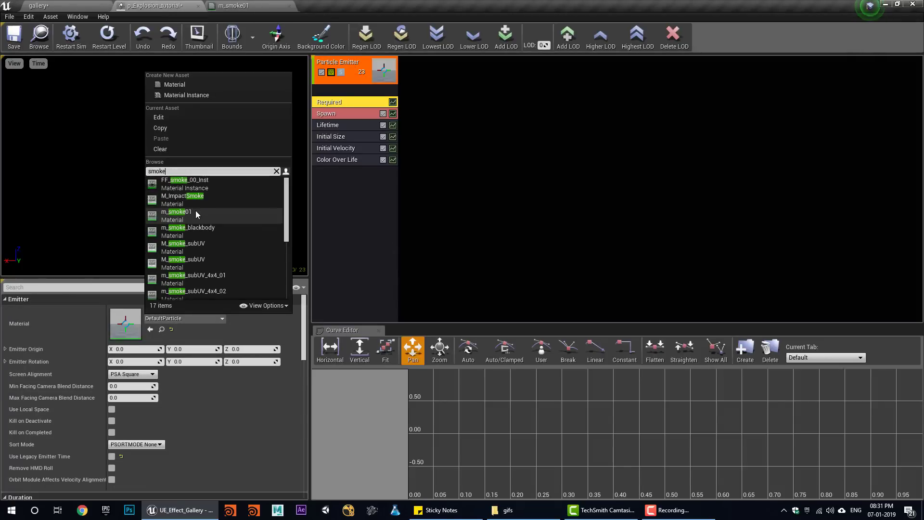
left_click(197, 212)
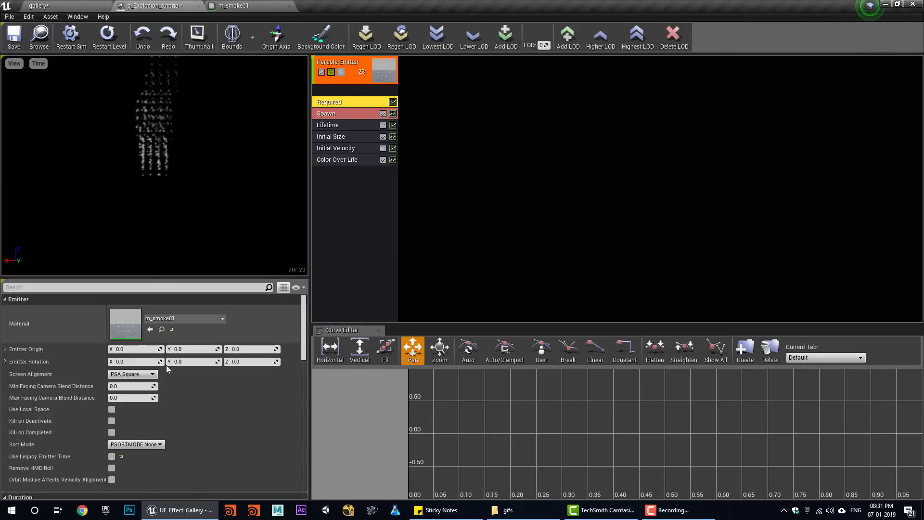
- Set Sub Images Horizontal and Vertical to 4 with Random interpolation
scroll(180, 383, "down", 10)
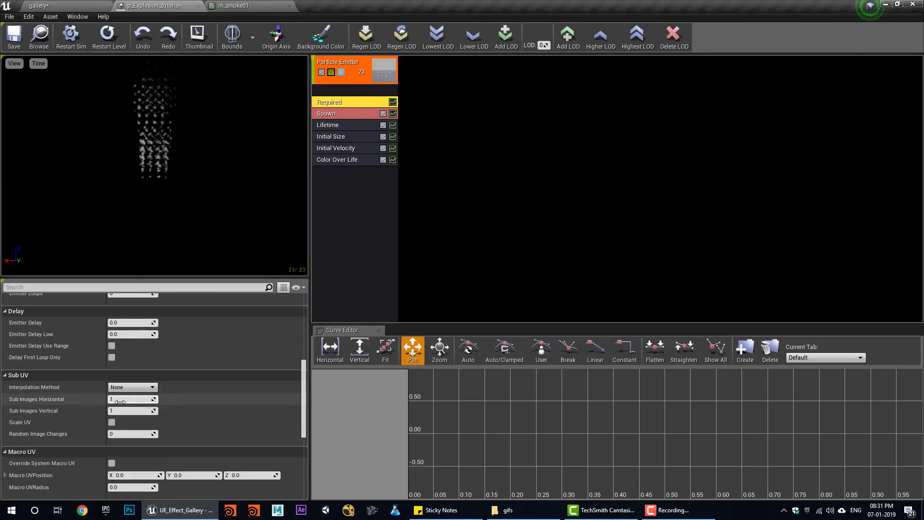
left_click(126, 399)
type("4")
left_click(127, 410)
type("4")
left_click(129, 388)
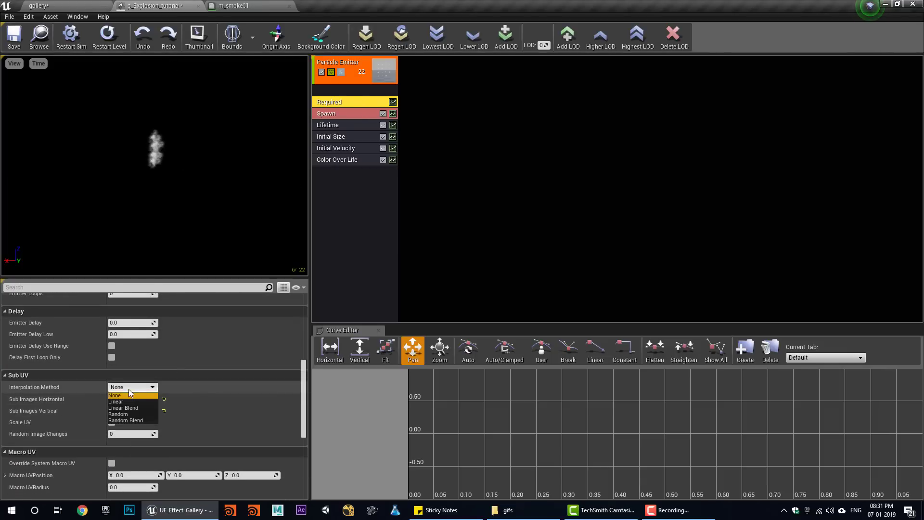
left_click(134, 414)
- Add SubImage Index and Initial Rotation modules to the smoke emitter
right_click(362, 207)
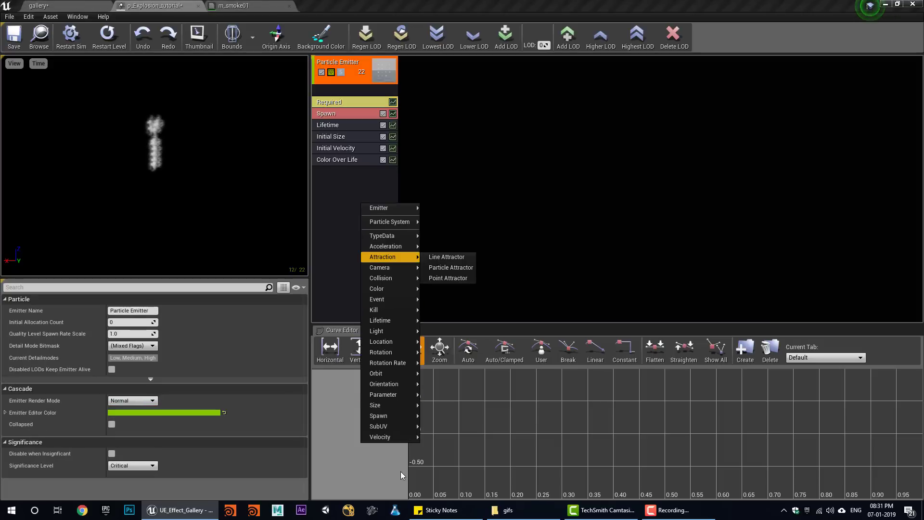
left_click(450, 427)
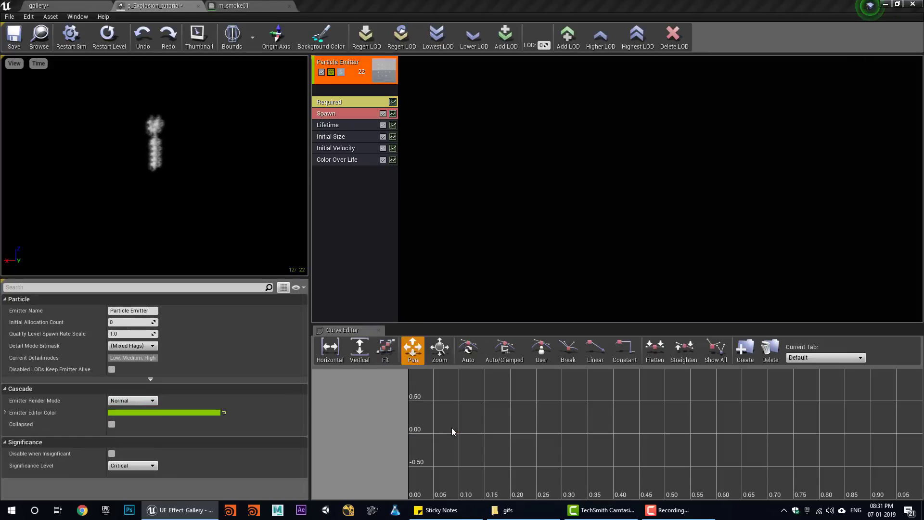
right_click(372, 208)
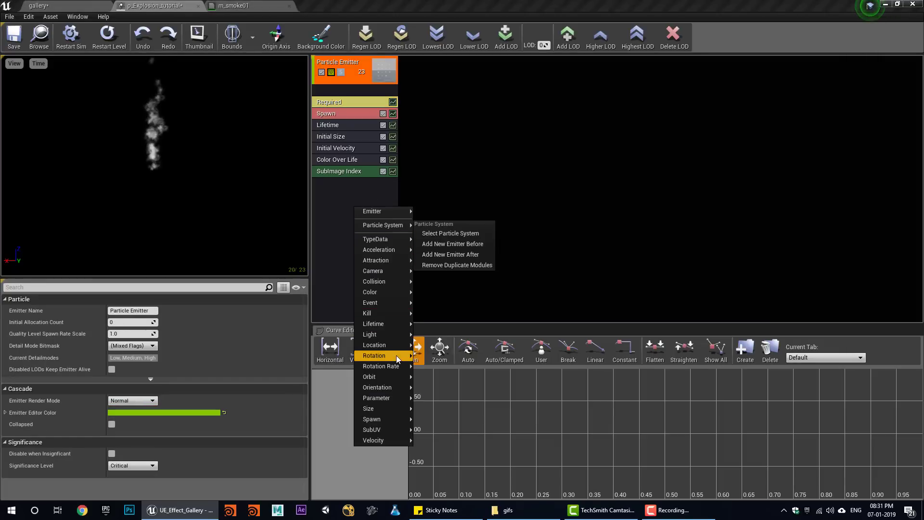
mouse_move(398, 356)
left_click(438, 356)
left_click(328, 184)
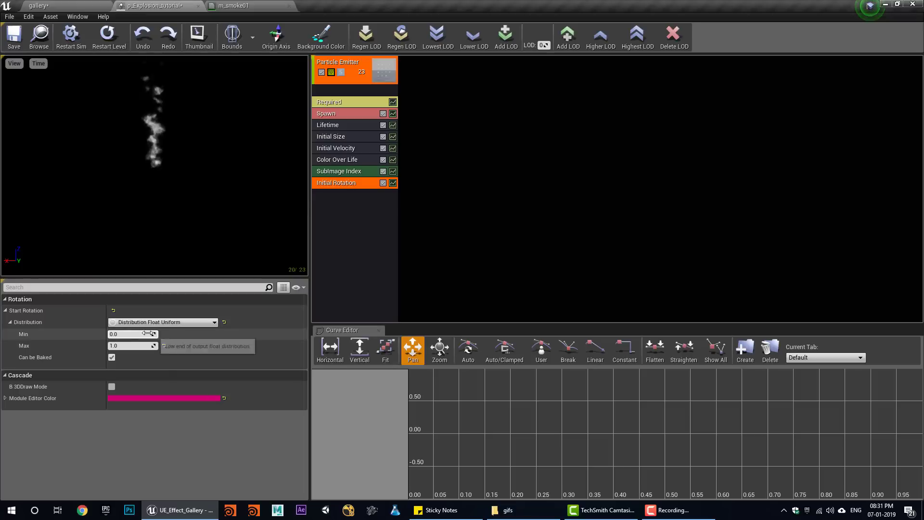
- Add an Initial Rotation Rate module with Min 0.2 and Max -0.2
right_click(338, 206)
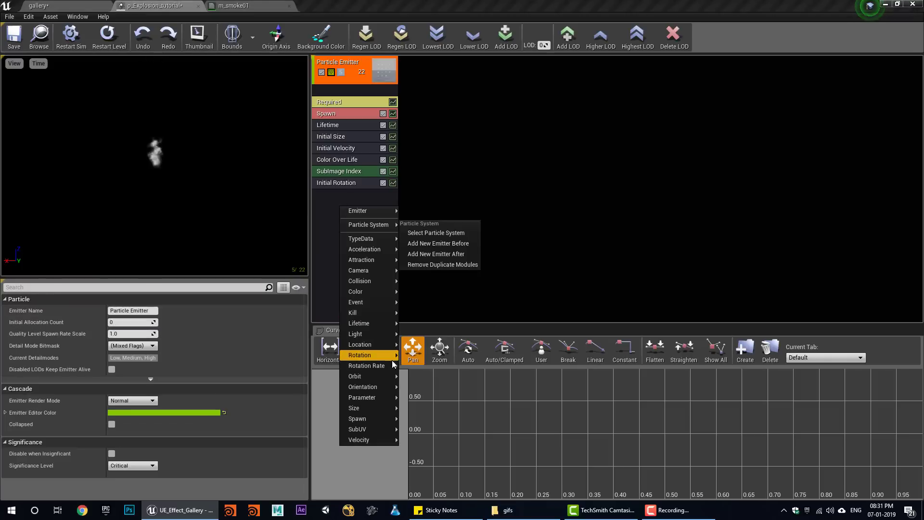
mouse_move(394, 365)
left_click(433, 375)
left_click(350, 198)
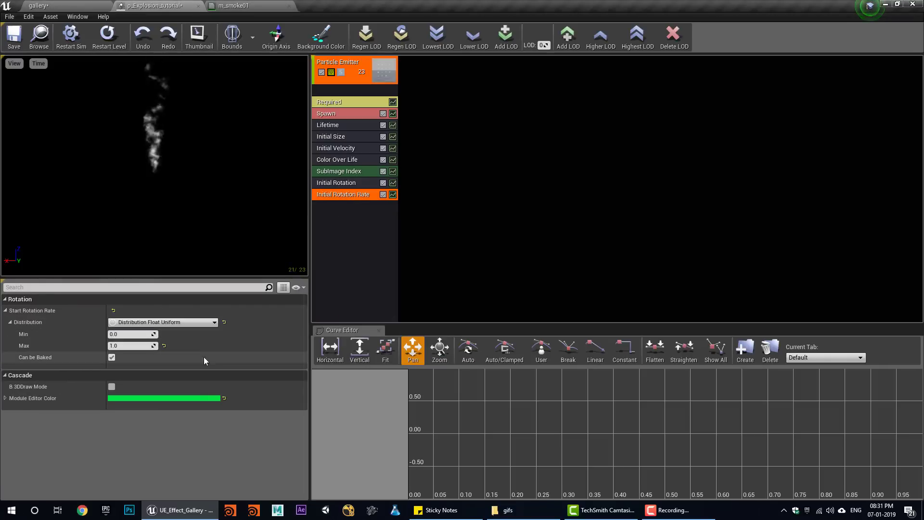
left_click(138, 333)
type(".2")
left_click(126, 346)
type("-")
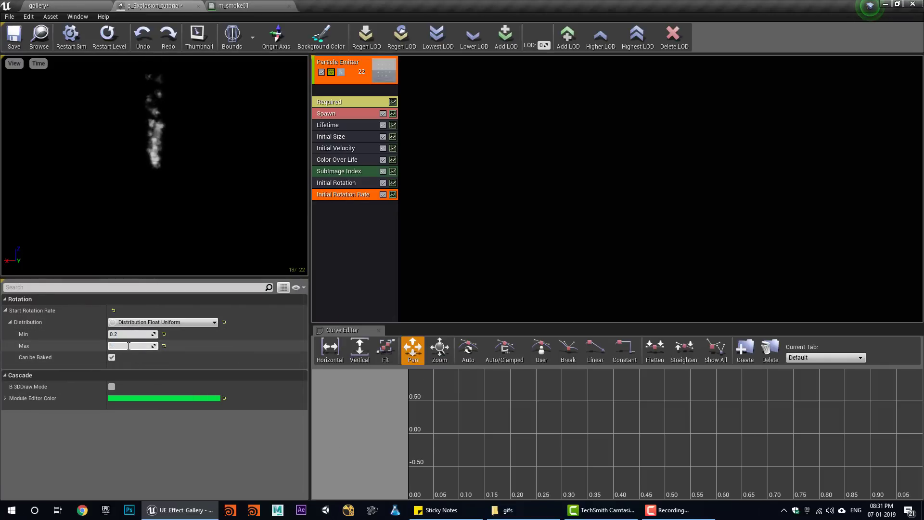
type("0.2")
key("Return")
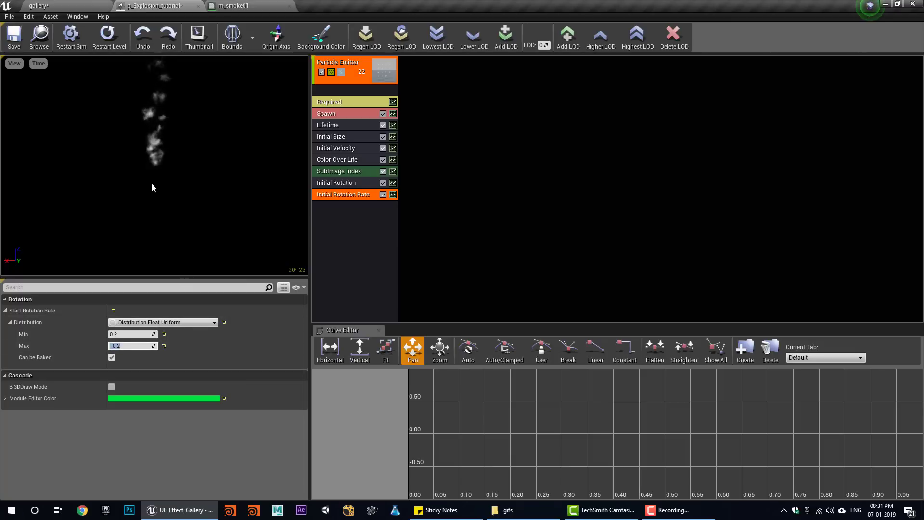
left_click(153, 184)
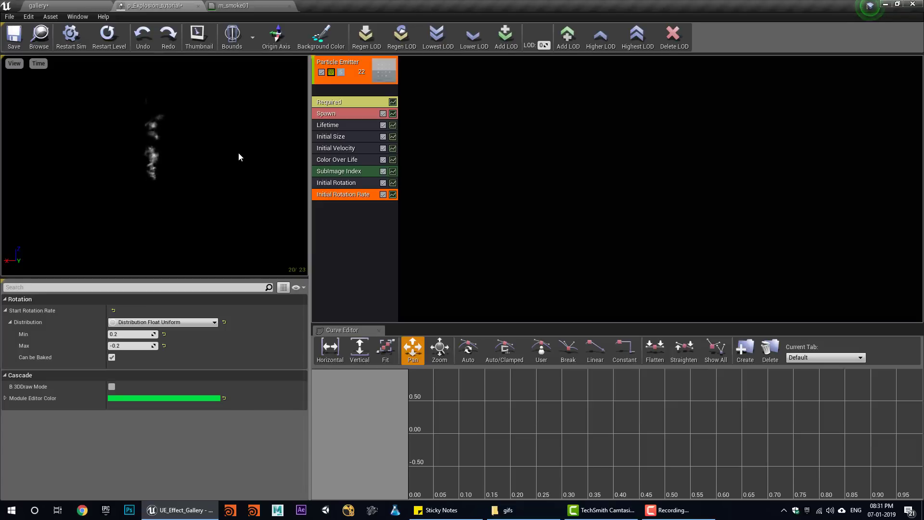
- Set the spawn Rate Constant to 0 and add a 30-particle burst
left_click(328, 119)
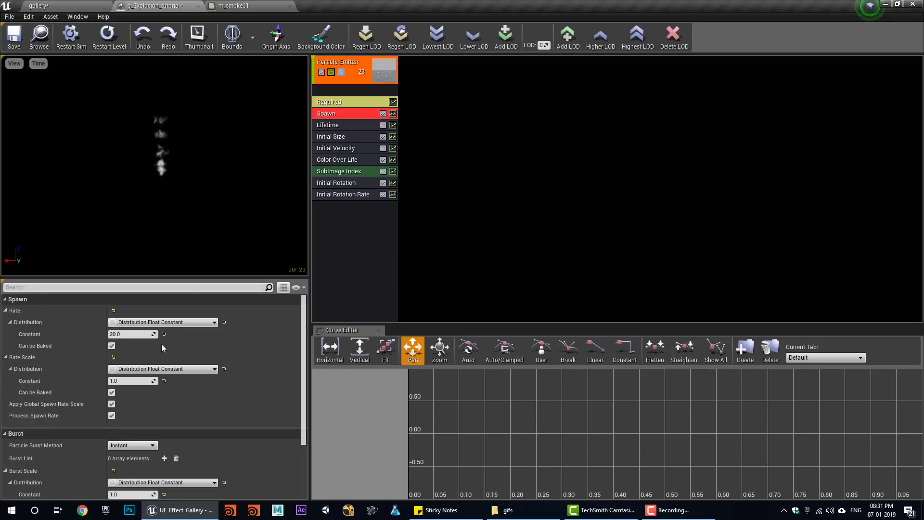
left_click(164, 333)
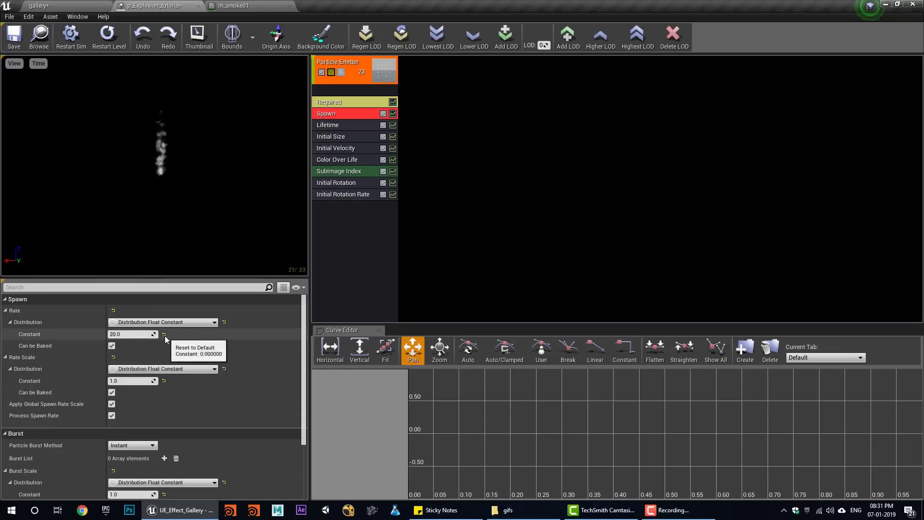
left_click(164, 459)
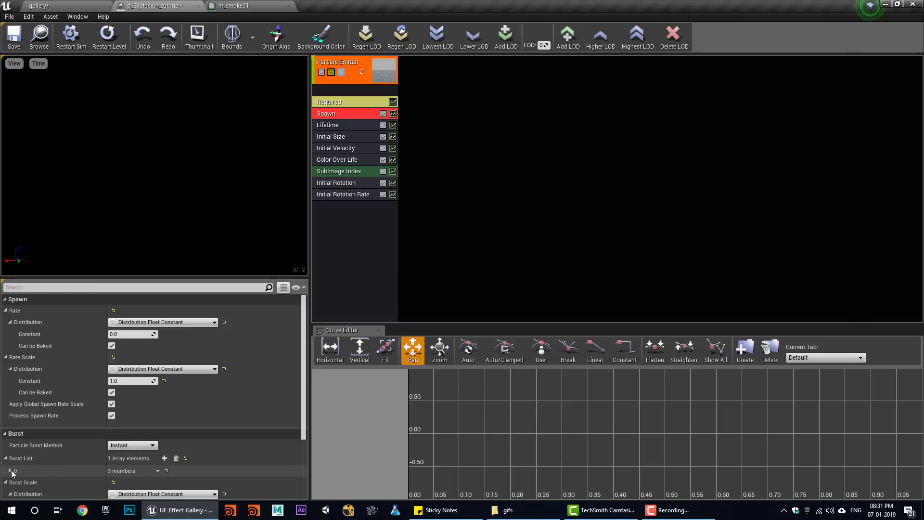
left_click(11, 471)
left_click(130, 482)
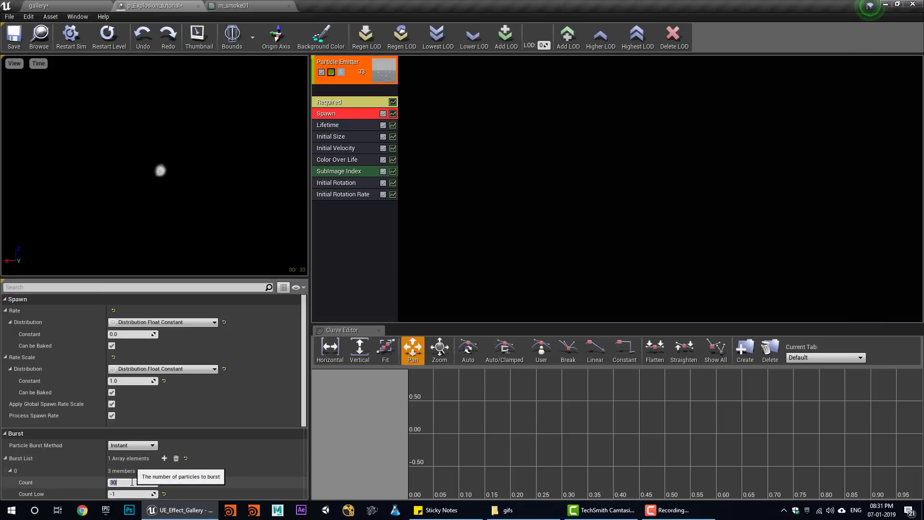
key("Return")
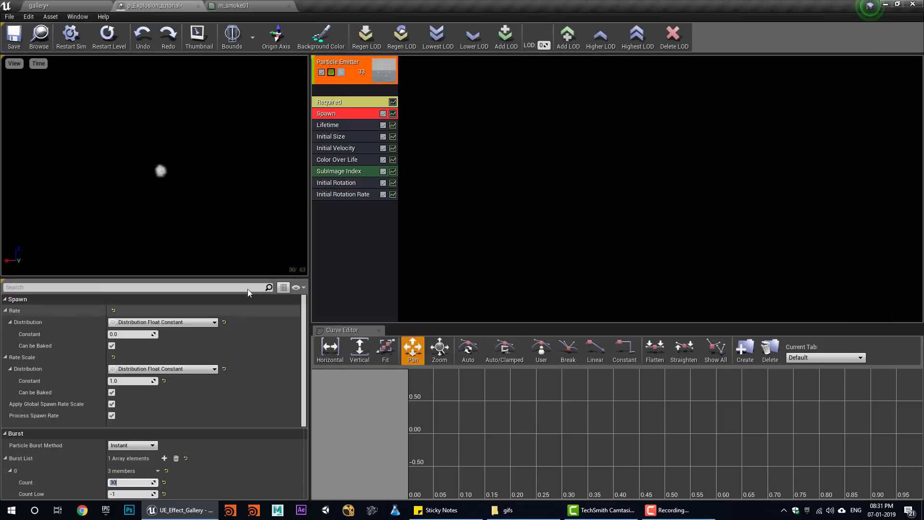
- Set Initial Size Max X, Y and Z to 200
left_click(338, 138)
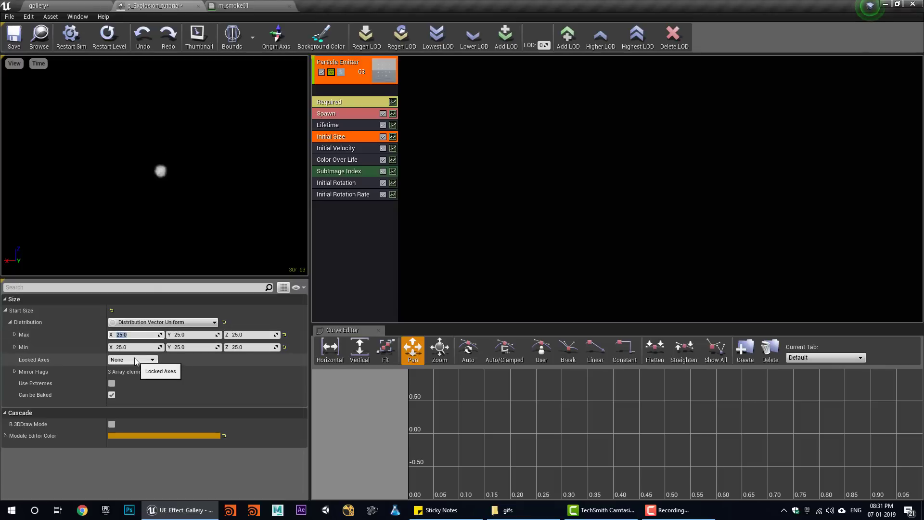
type("100")
key("Return")
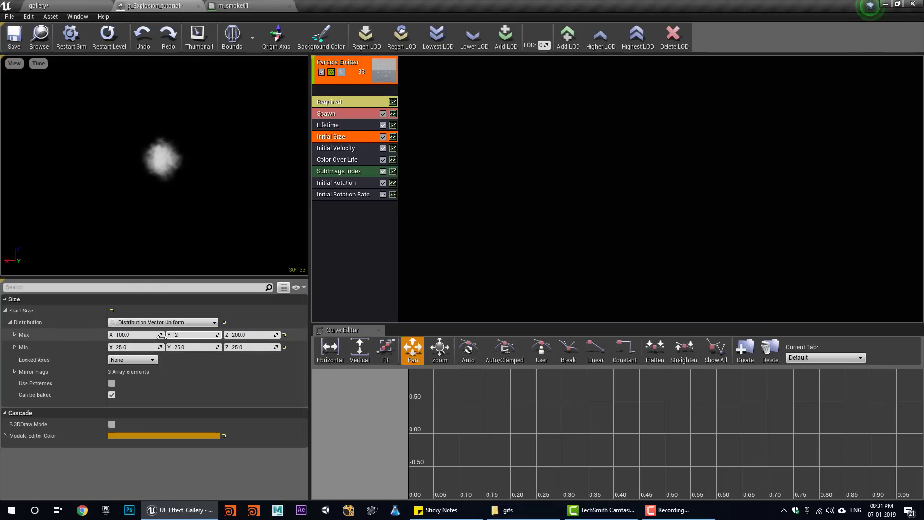
key("Return")
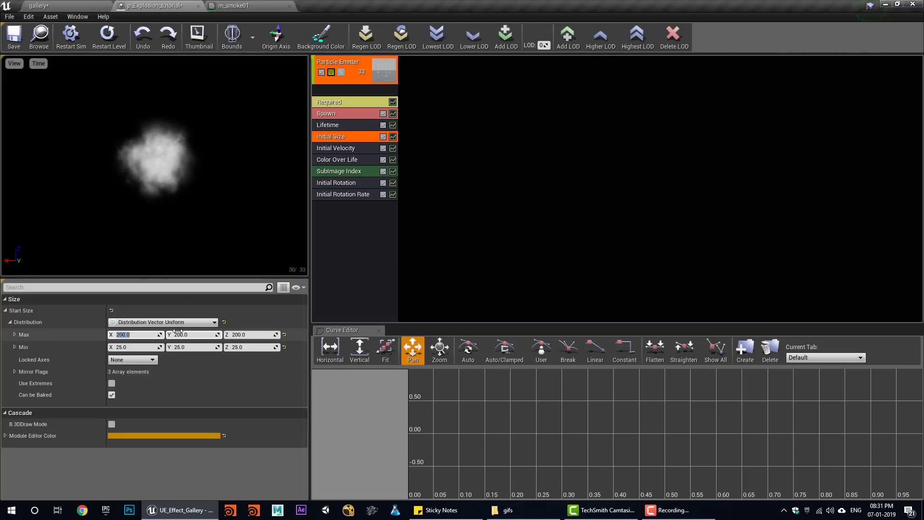
right_click(348, 241)
- Add a Sphere location module and set Initial Velocity Z from -10 to 10
mouse_move(393, 375)
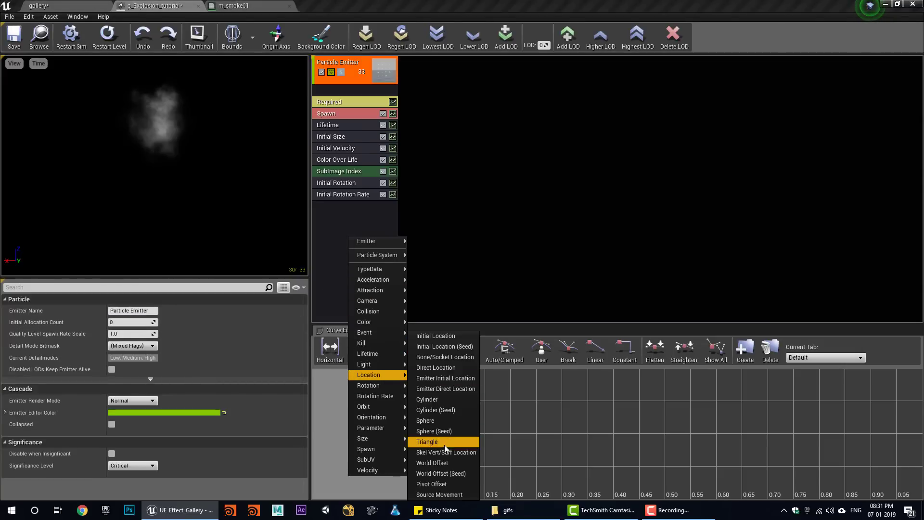
left_click(440, 417)
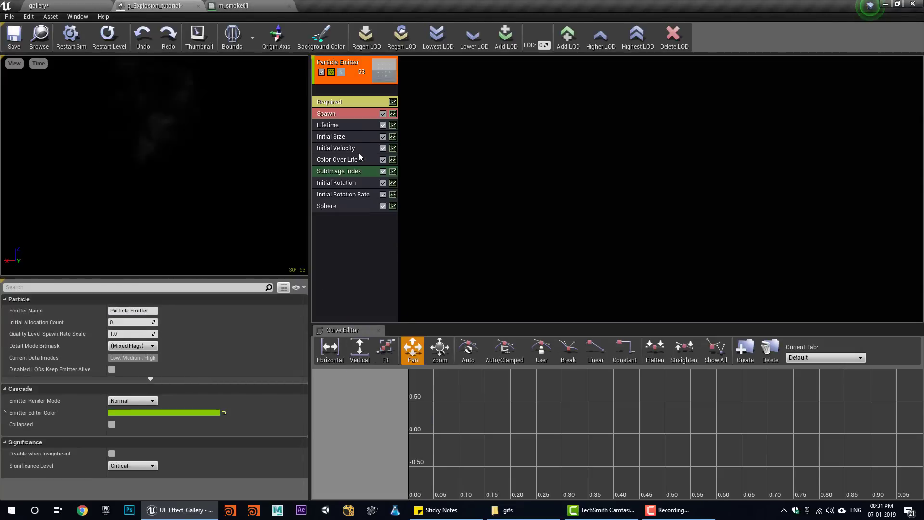
left_click(354, 151)
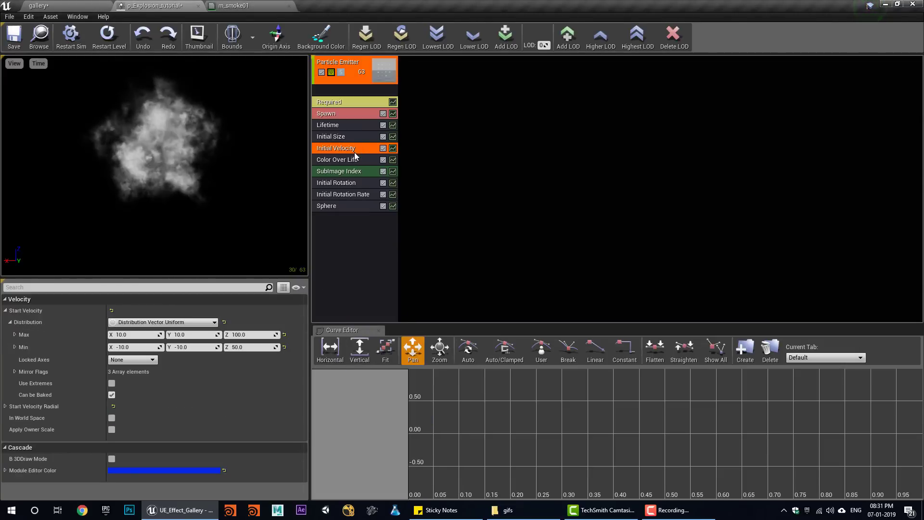
left_click(245, 335)
type("10")
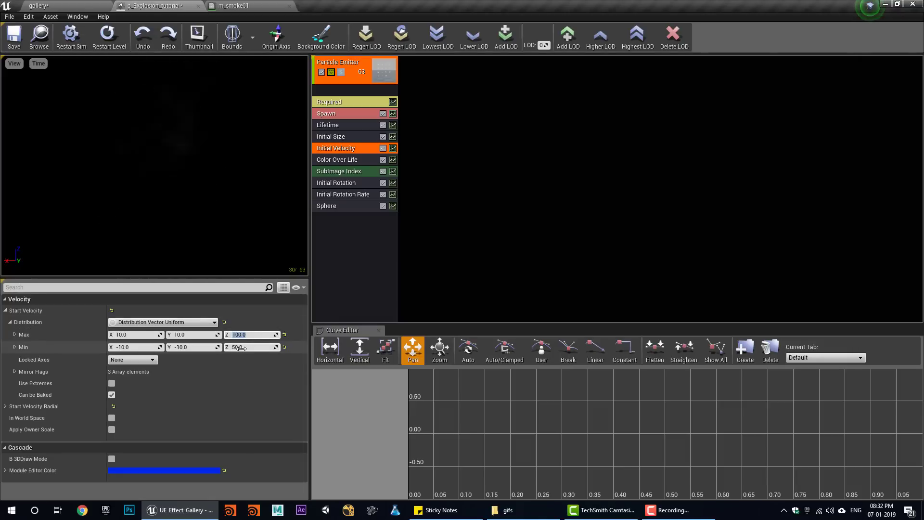
left_click(247, 346)
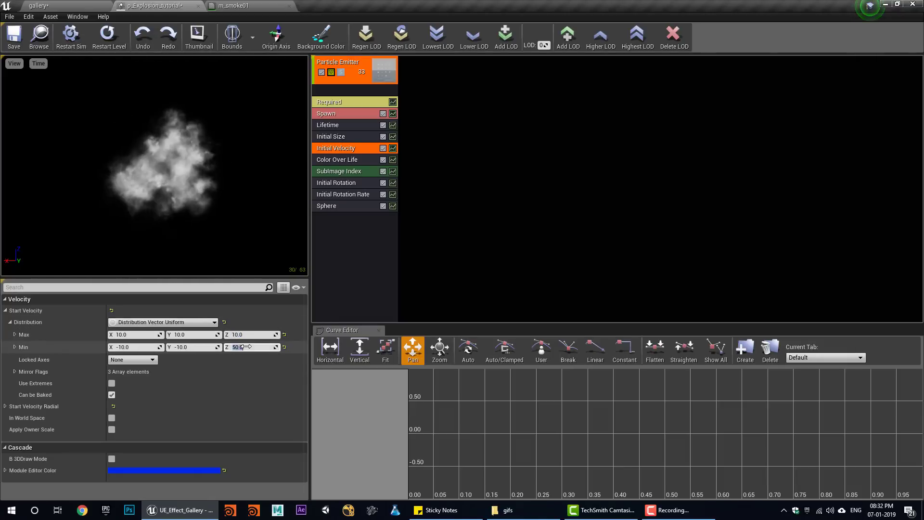
type("-10")
- Enable Sphere velocity with a Float Uniform Velocity Scale from 1 to 5
left_click(339, 207)
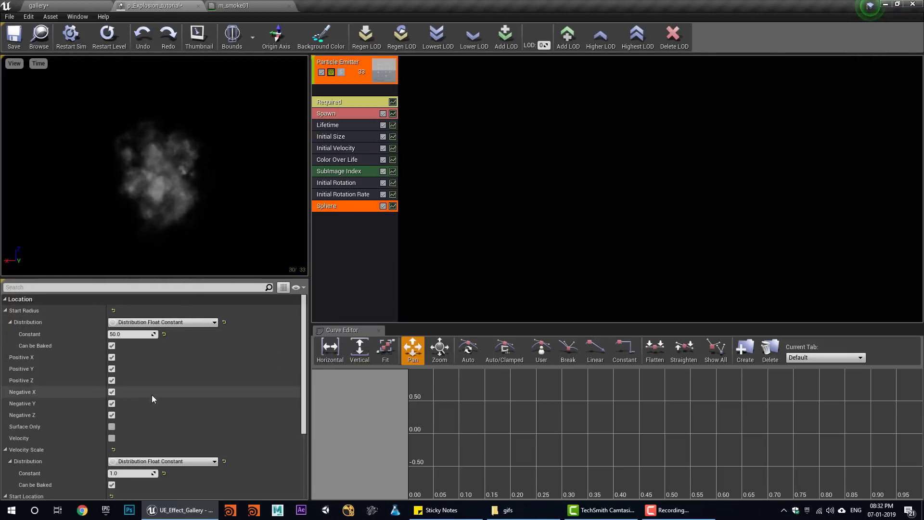
scroll(152, 394, "down", 3)
scroll(155, 397, "down", 1)
mouse_move(135, 376)
left_mouse_down()
mouse_move(164, 375)
mouse_move(125, 376)
mouse_move(135, 374)
left_mouse_up()
left_click(109, 339)
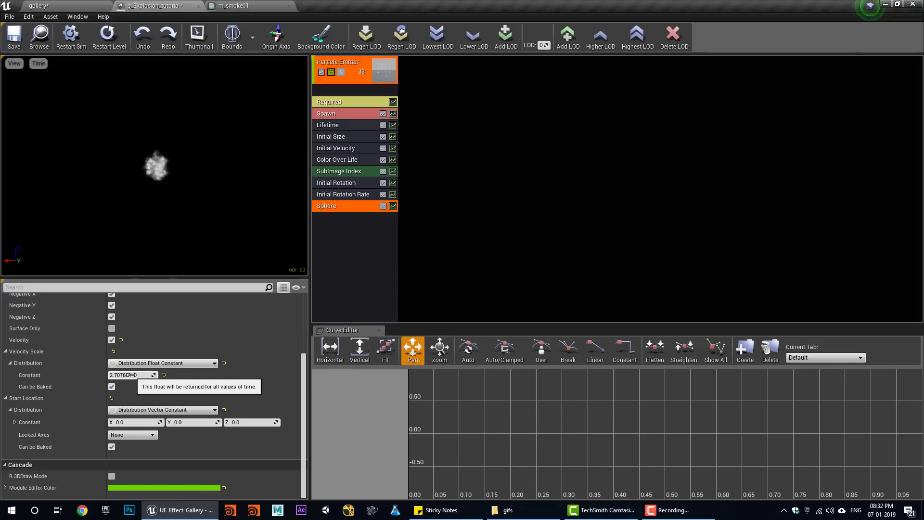
left_click_drag(138, 376, 135, 375)
left_click(159, 363)
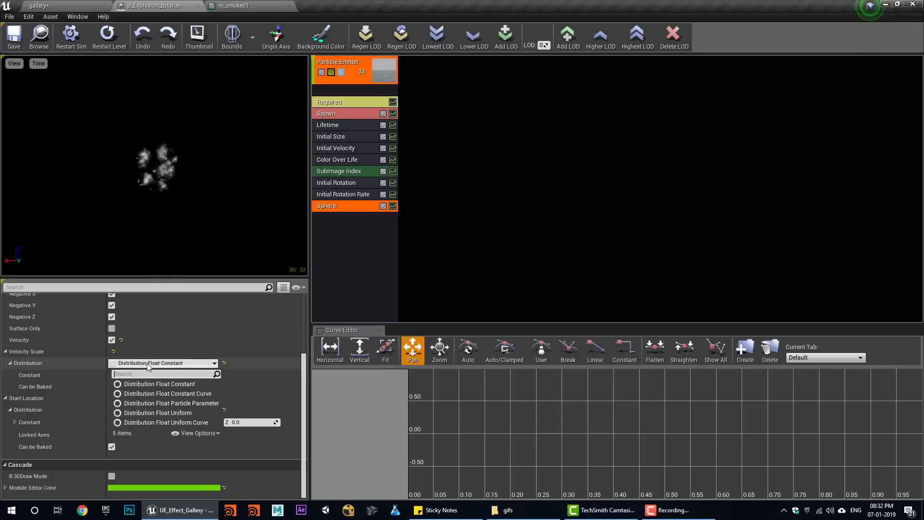
left_click(198, 413)
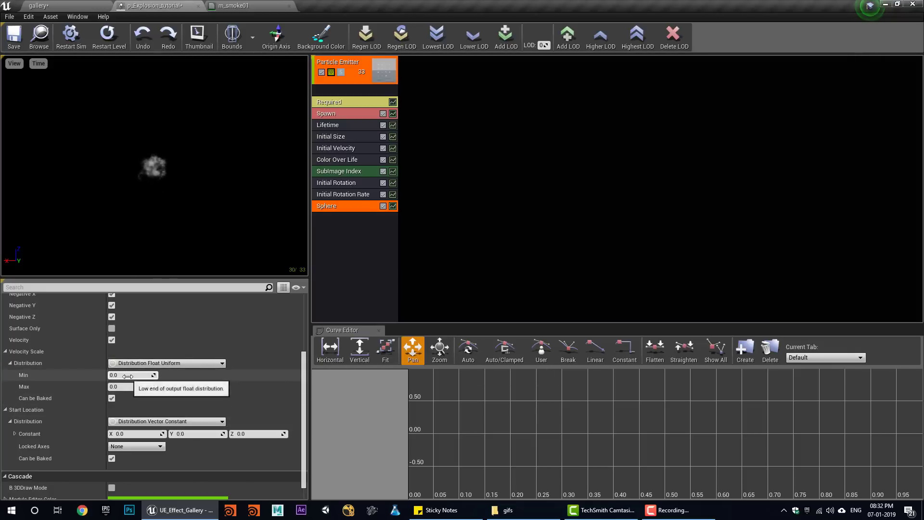
left_click(130, 375)
type("1")
key("Return")
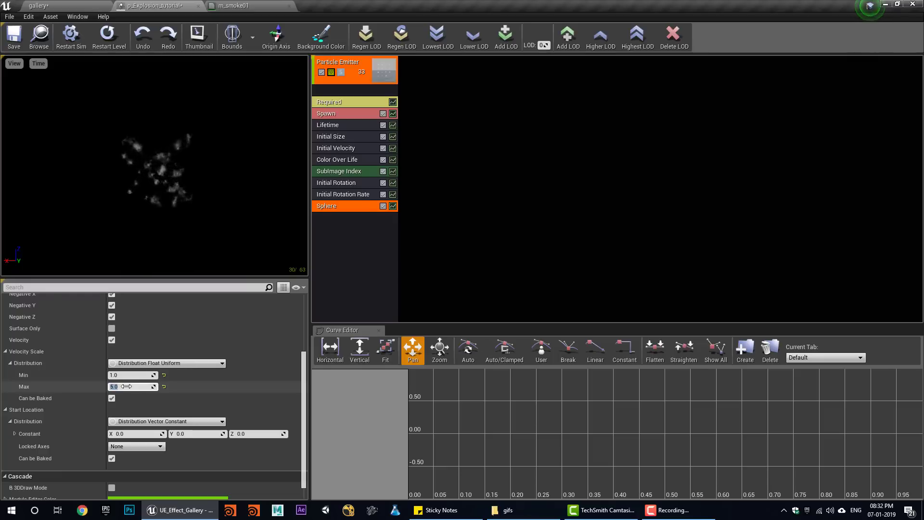
left_click(335, 139)
- Set Initial Size Max X, Y and Z to 1000
type("1000")
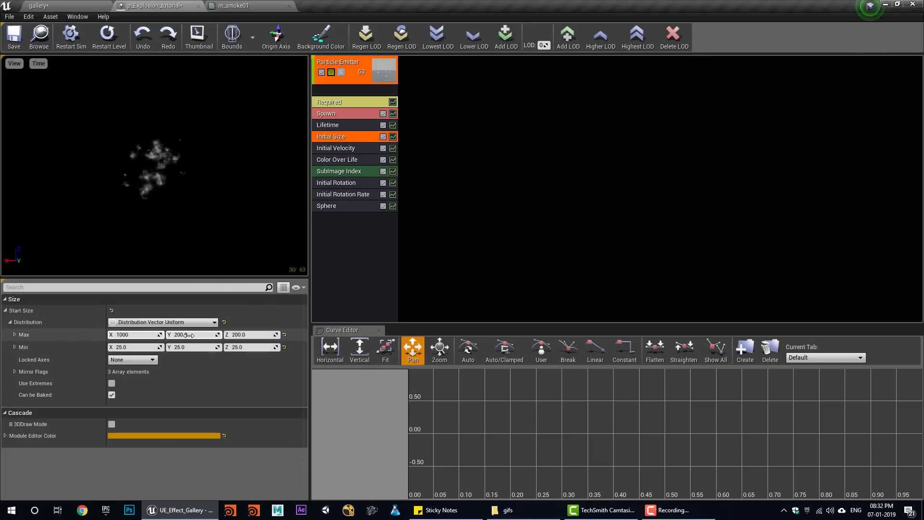
left_click(188, 335)
type("1000")
left_click(251, 335)
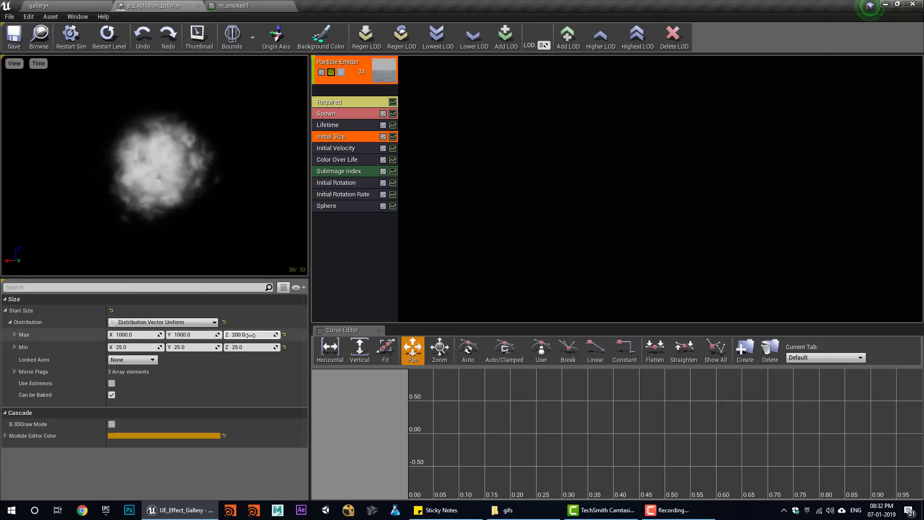
type("1000")
- Set Initial Size Min to 200 on all axes and raise Sphere Velocity Scale Max to about 9.5
left_click(137, 347)
type("200")
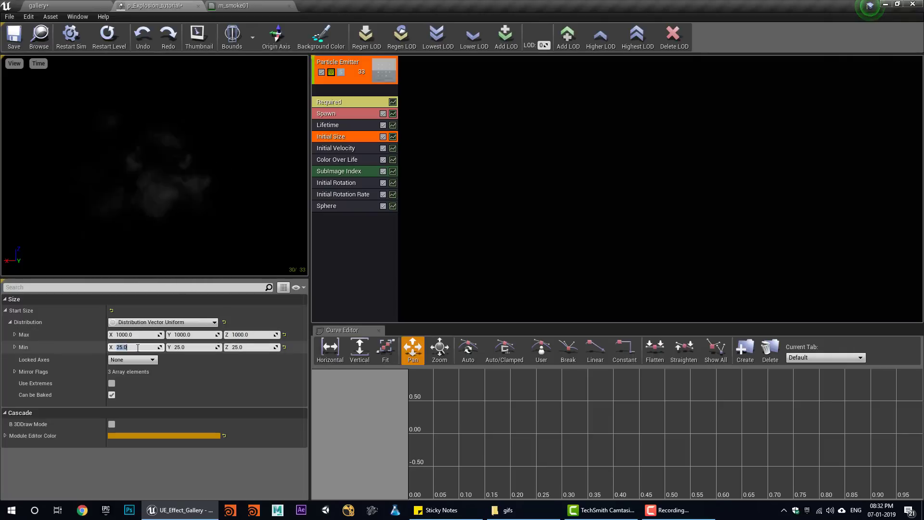
left_click(206, 348)
type("200")
left_click(253, 348)
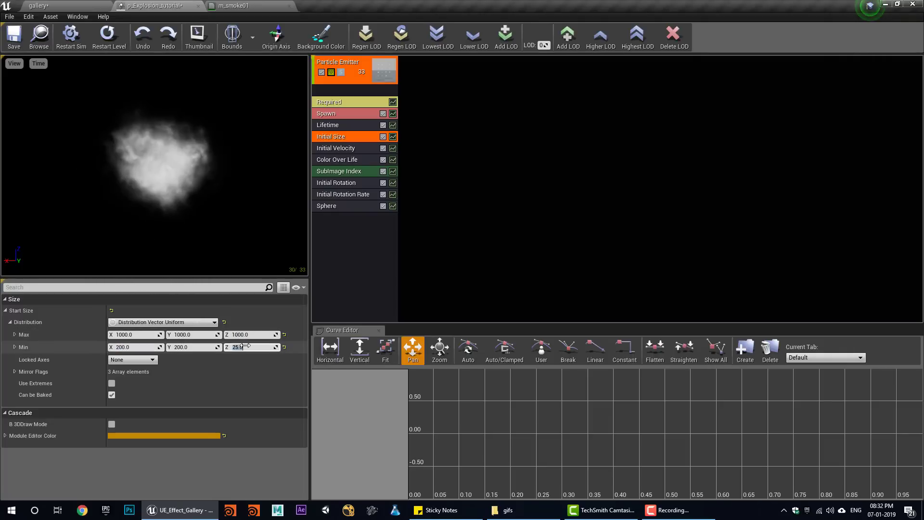
type("200")
key("Return")
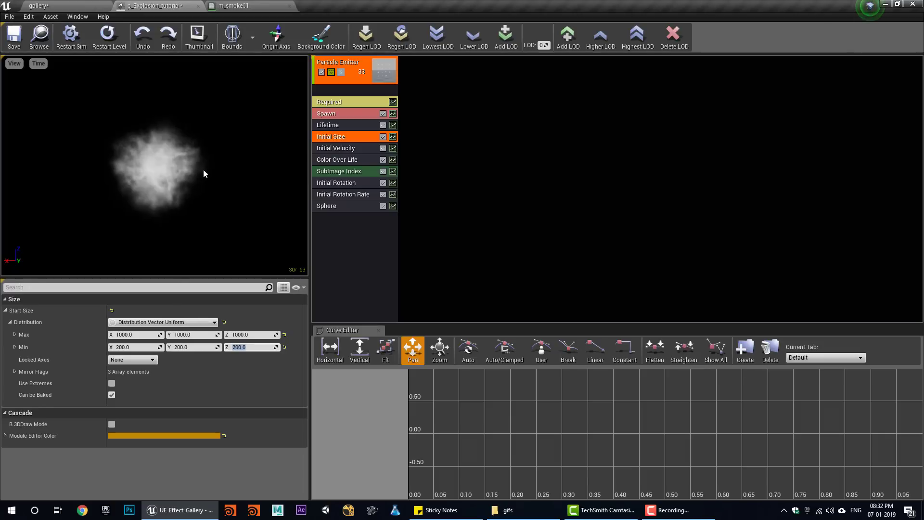
left_click(335, 207)
left_click_drag(127, 484, 158, 484)
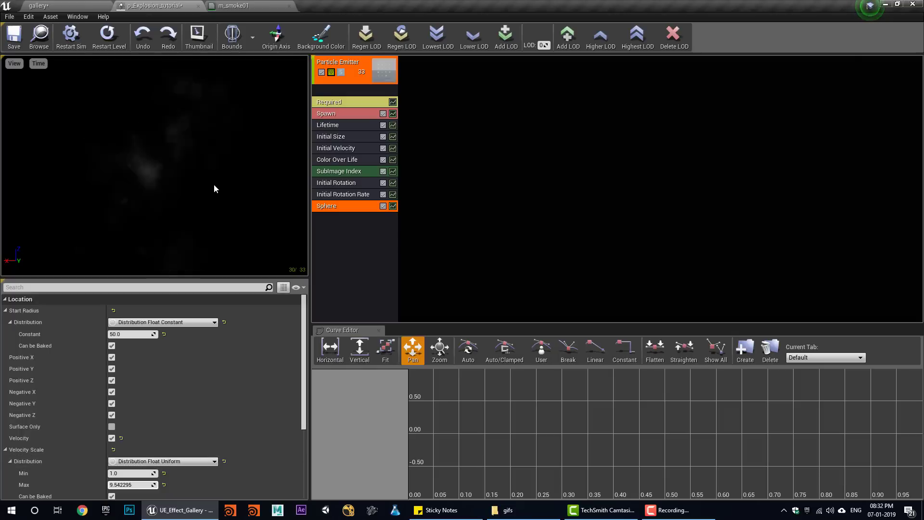
- Add an Acceleration module with Max Z set to about -578
right_click(342, 241)
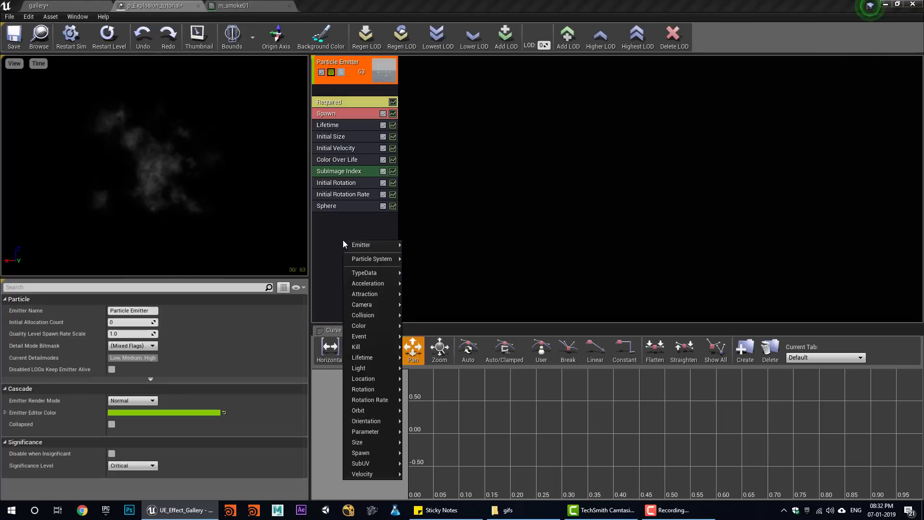
mouse_move(384, 283)
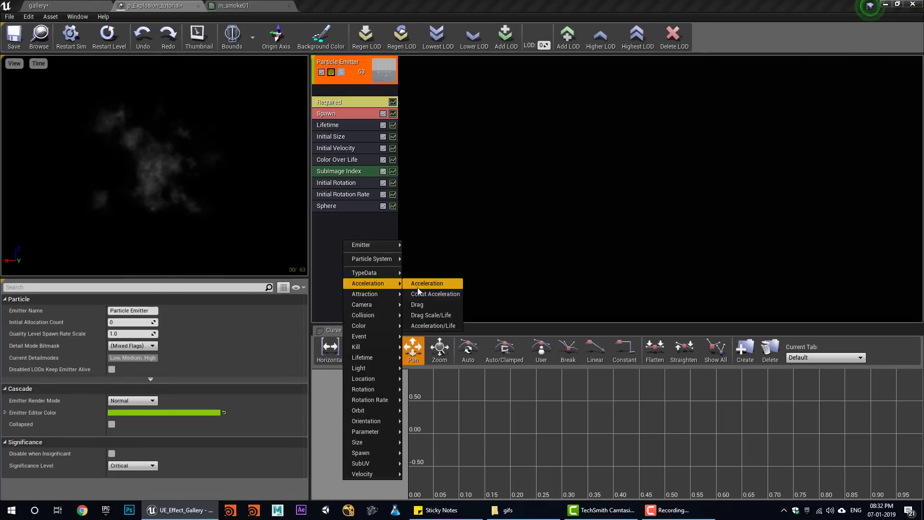
left_click(420, 283)
left_click(366, 219)
mouse_move(248, 332)
left_mouse_down()
mouse_move(272, 330)
mouse_move(255, 335)
left_mouse_up()
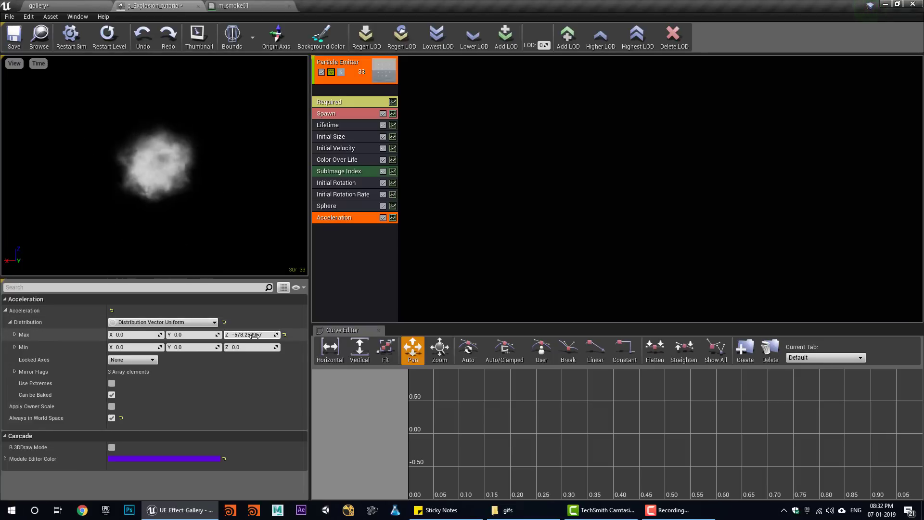
left_click(348, 159)
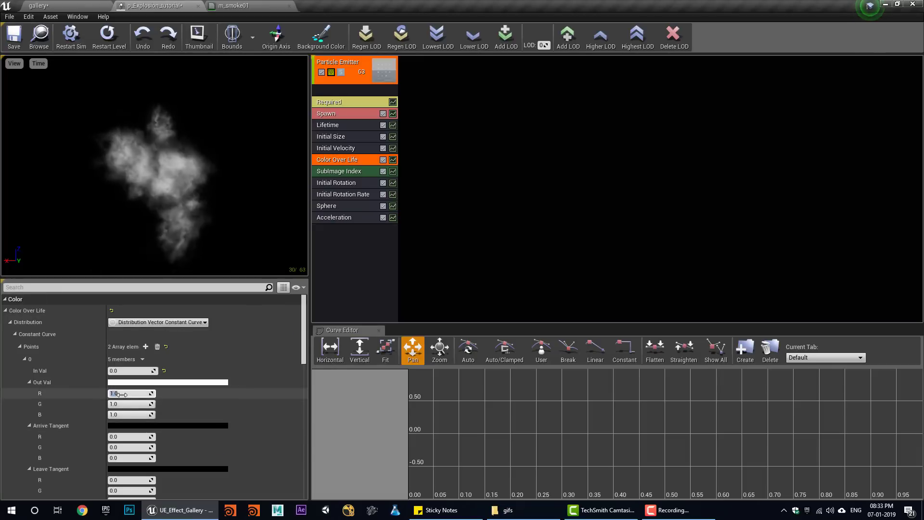
- Set Color Over Life point 0 to orange (37, 7.5, 0.2) and point 1 to 0.2 grey
type("37")
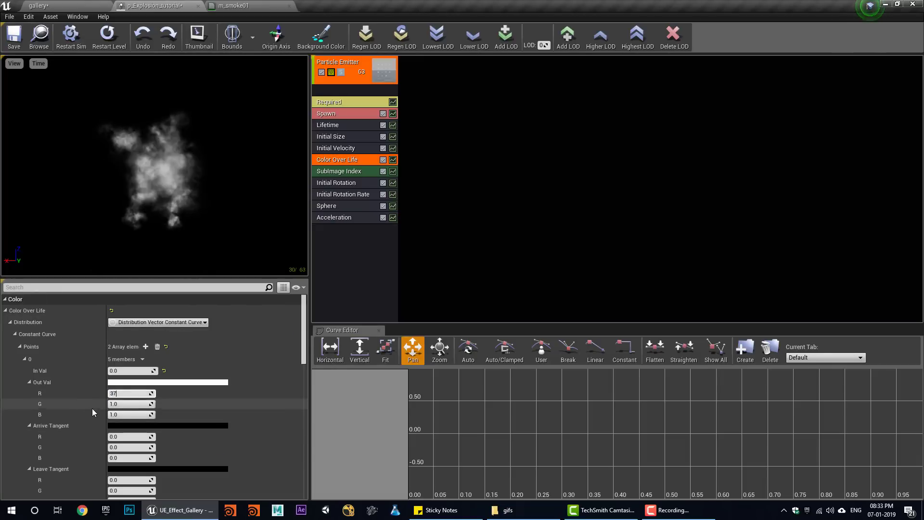
key("Tab")
type("7")
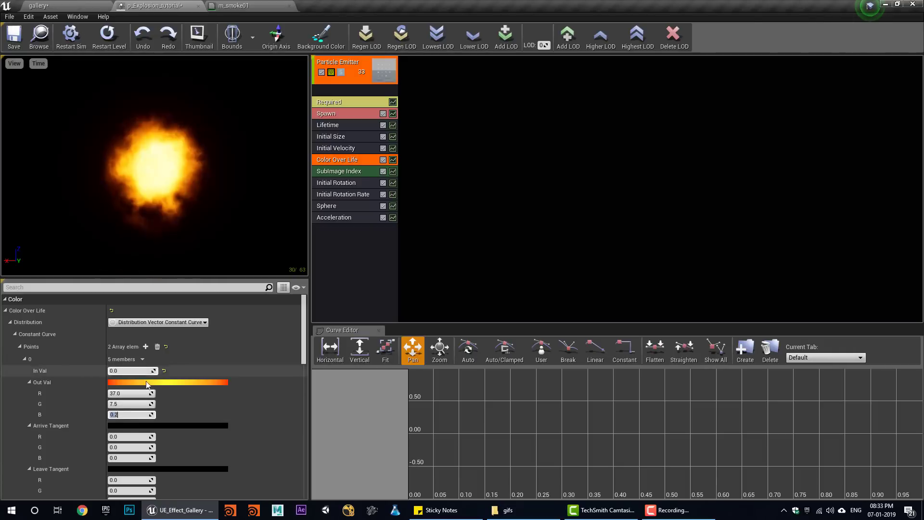
scroll(139, 456, "down", 3)
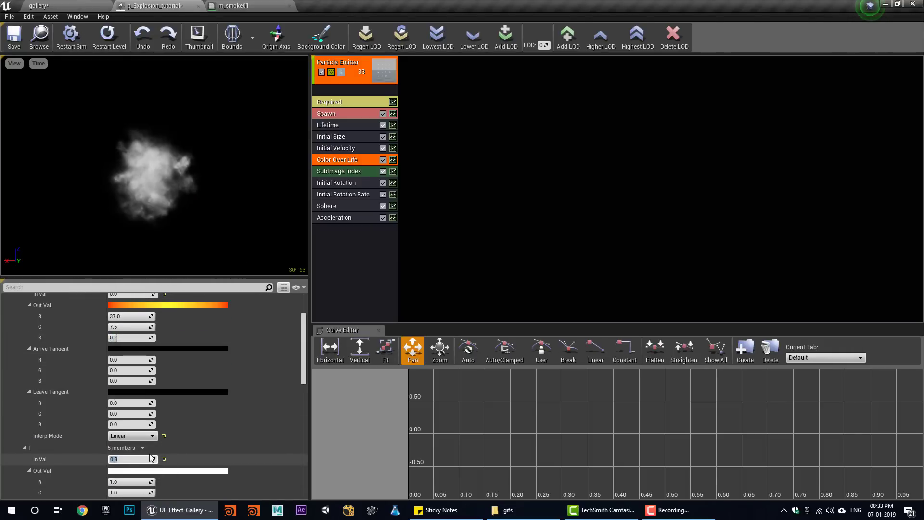
scroll(151, 458, "down", 3)
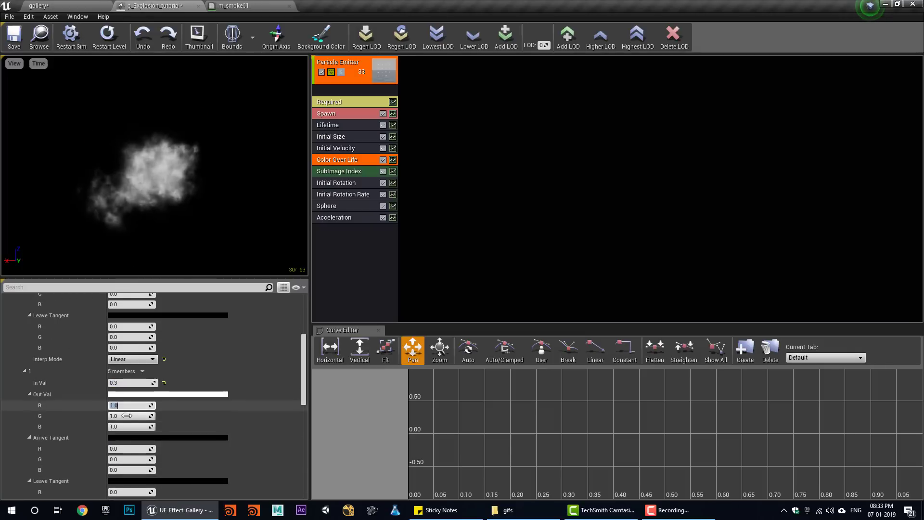
type(".2")
key("Tab")
type(".2")
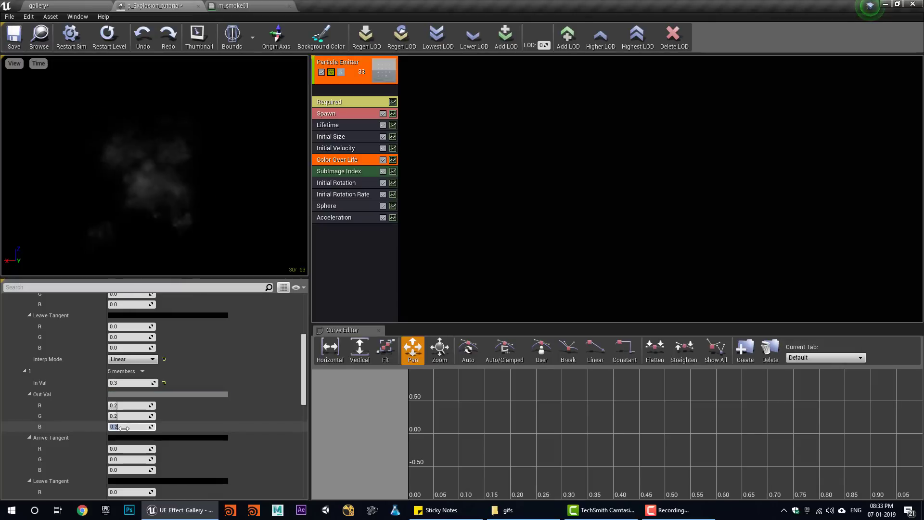
- Smooth all colour-over-life curve keys with Auto tangents and save the particle system
left_click(327, 125)
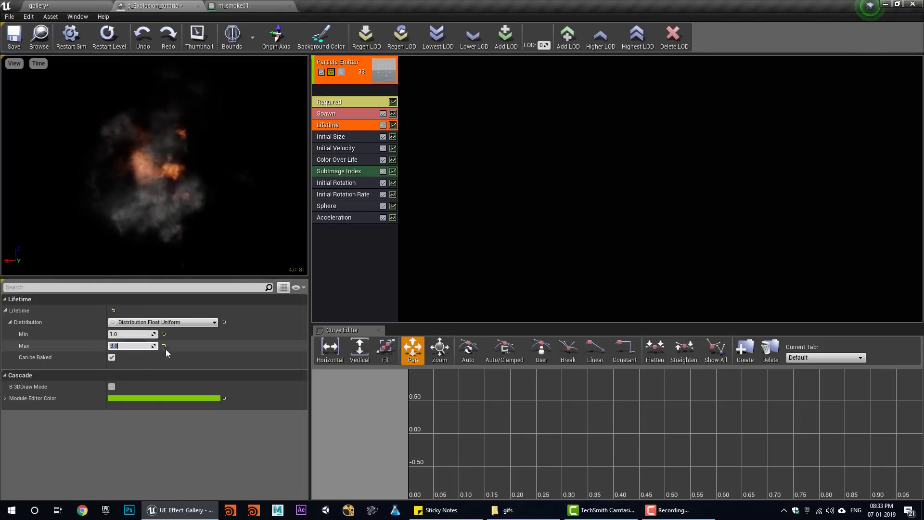
left_click(393, 160)
left_click(387, 350)
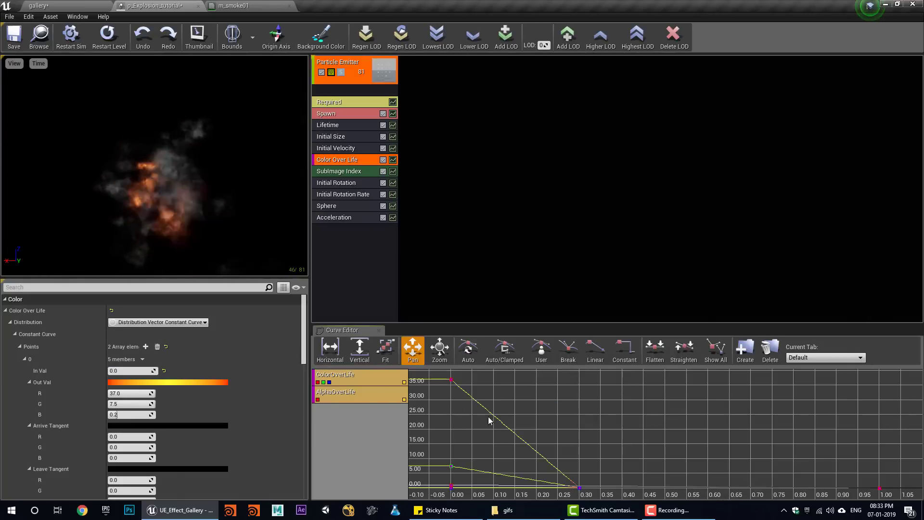
left_click_drag(451, 383, 778, 479, "ctrl+alt")
left_click(473, 352)
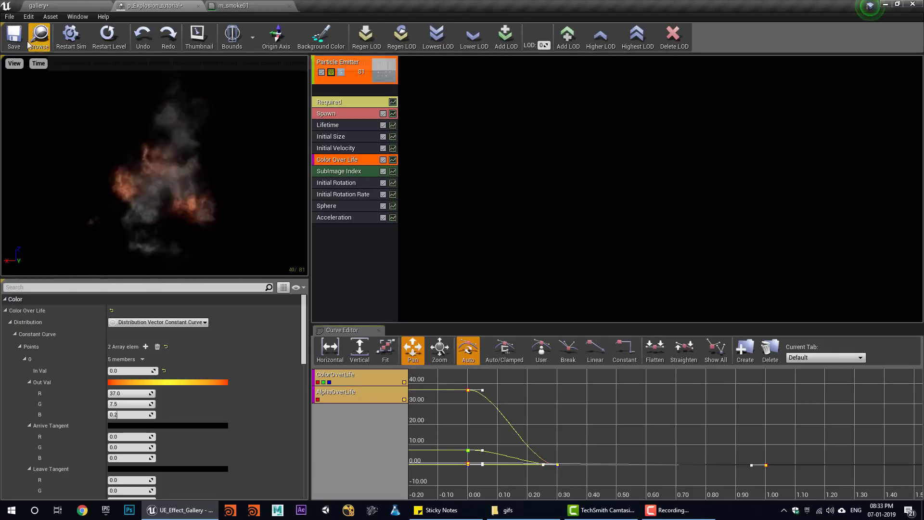
left_click(16, 37)
left_click_drag(142, 6, 661, 167)
- Drag p_Explosion_tutorial from the Content Browser into the level and lift it along Z
left_click(659, 202)
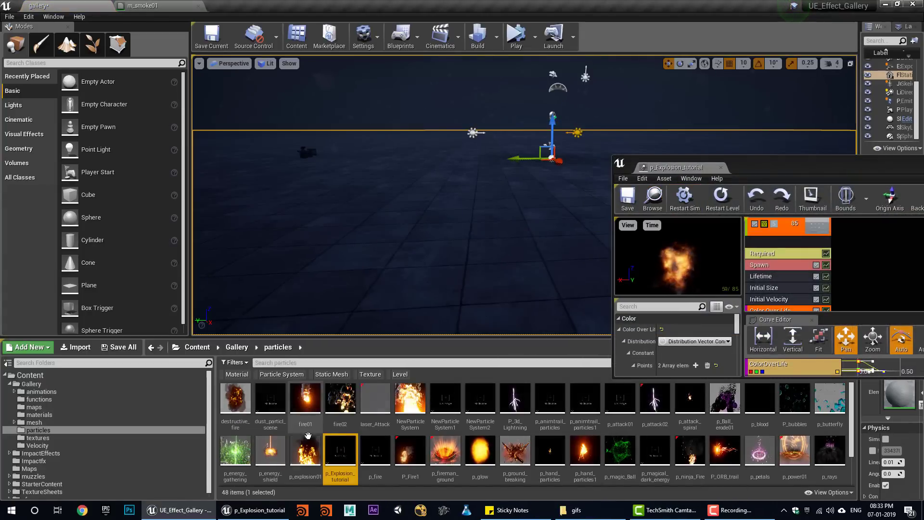
left_click_drag(340, 450, 474, 227)
scroll(318, 167, "down", 5)
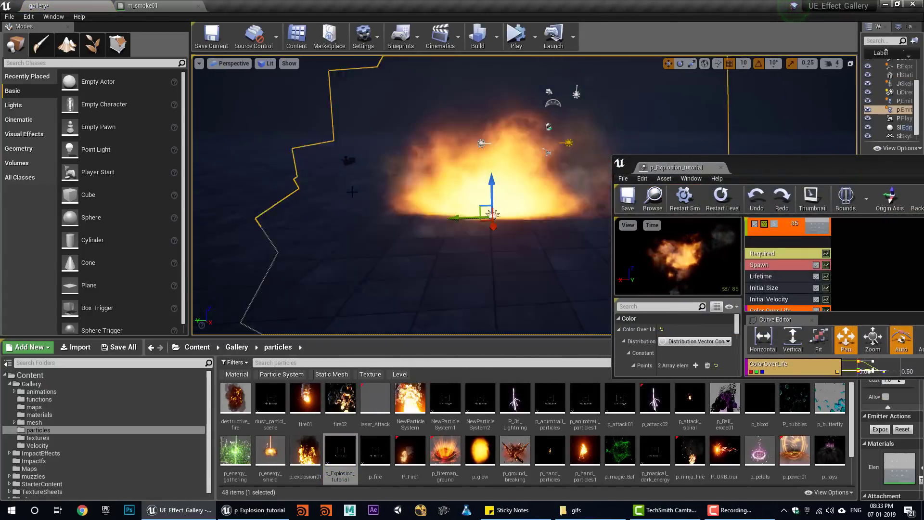
left_click(455, 140)
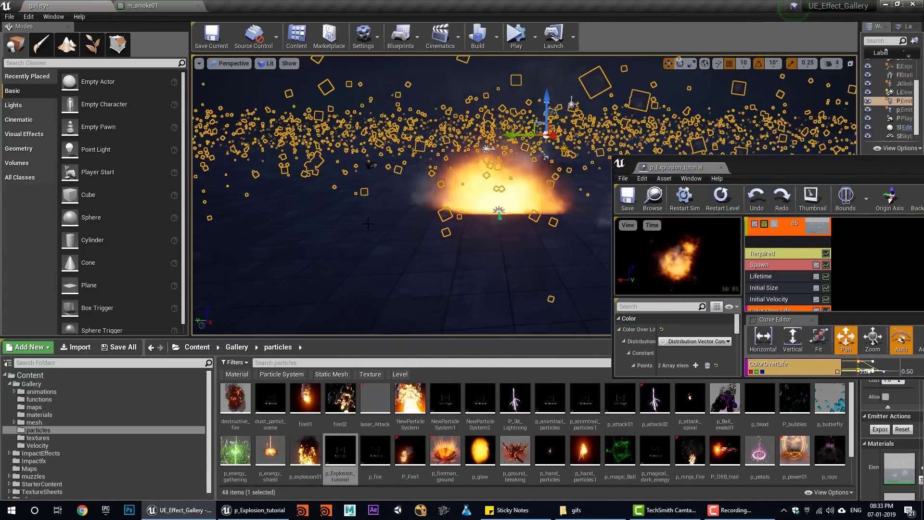
left_click(498, 210)
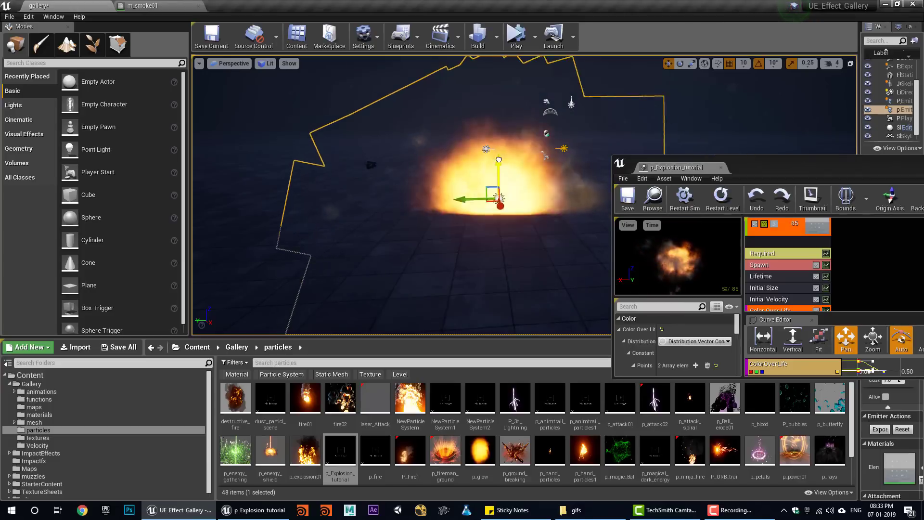
left_click_drag(494, 177, 493, 115)
right_click_drag(481, 281, 495, 287)
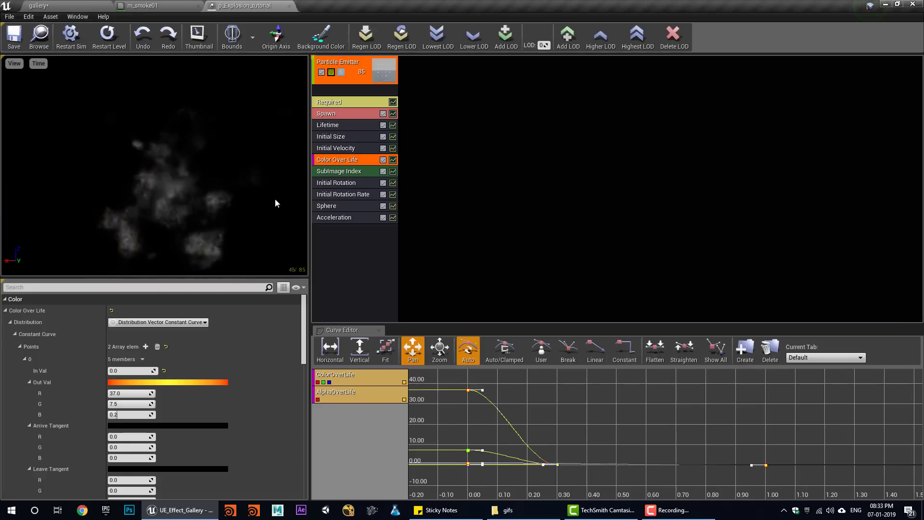
right_click(343, 246)
- Add Size By Life starting at 0.2 on X/Y/Z, save, and view the explosion in the level
mouse_move(380, 449)
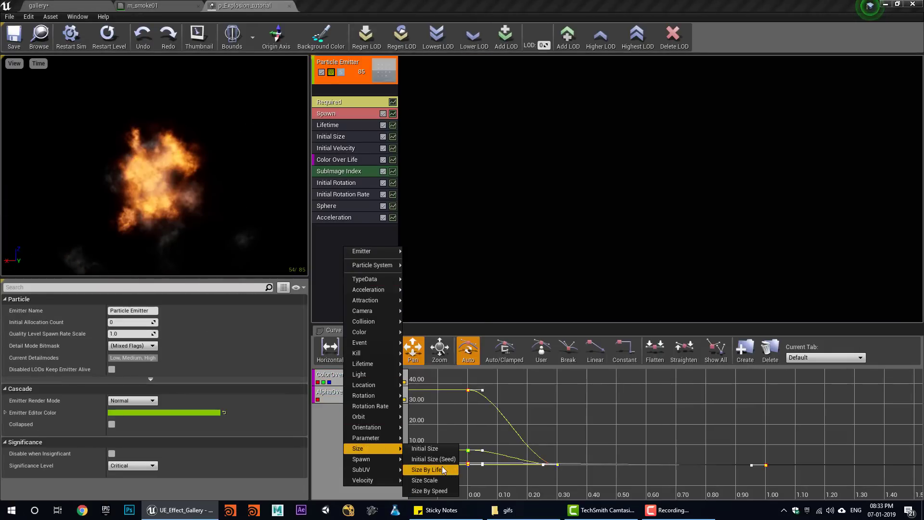
left_click(443, 470)
left_click(354, 227)
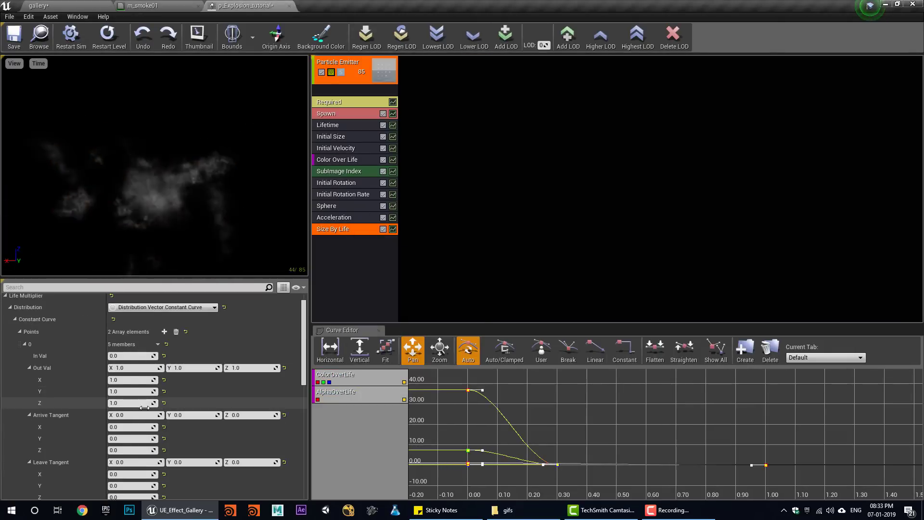
left_click(131, 367)
type(".5")
key("Tab")
type(".5")
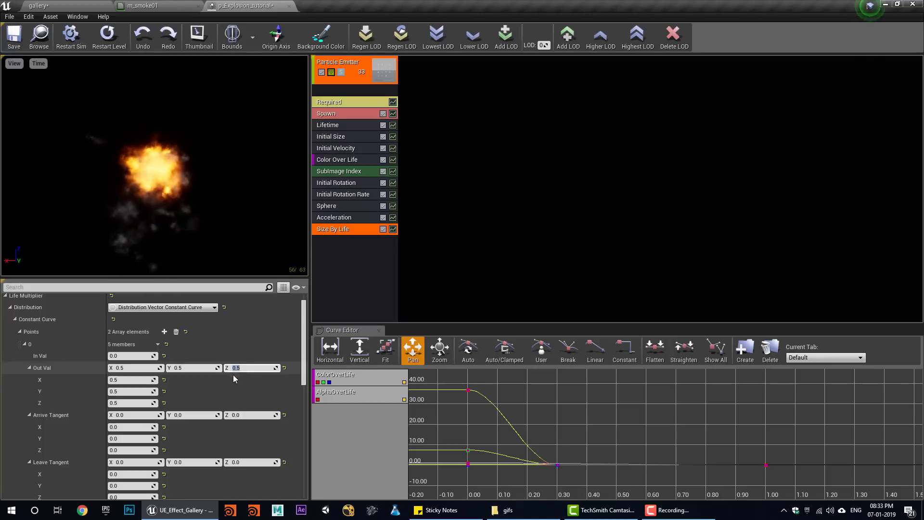
type(".2")
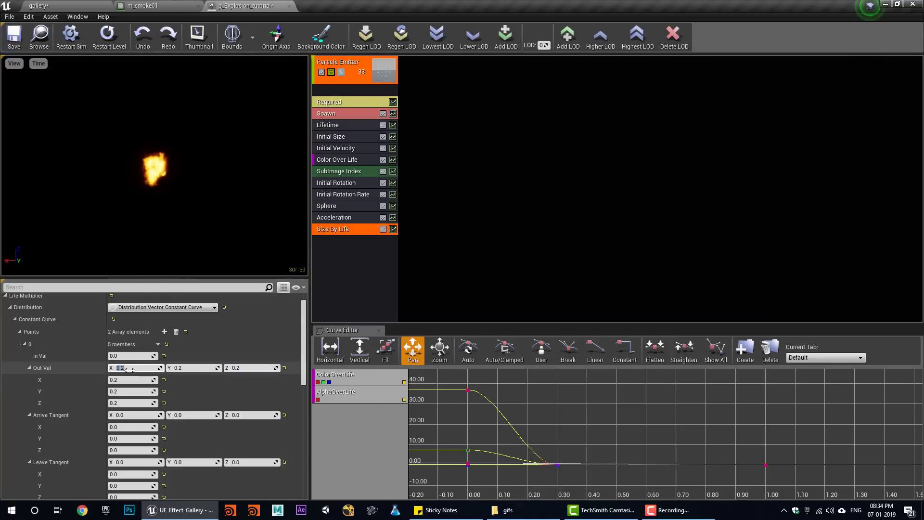
left_click(14, 44)
left_click(49, 5)
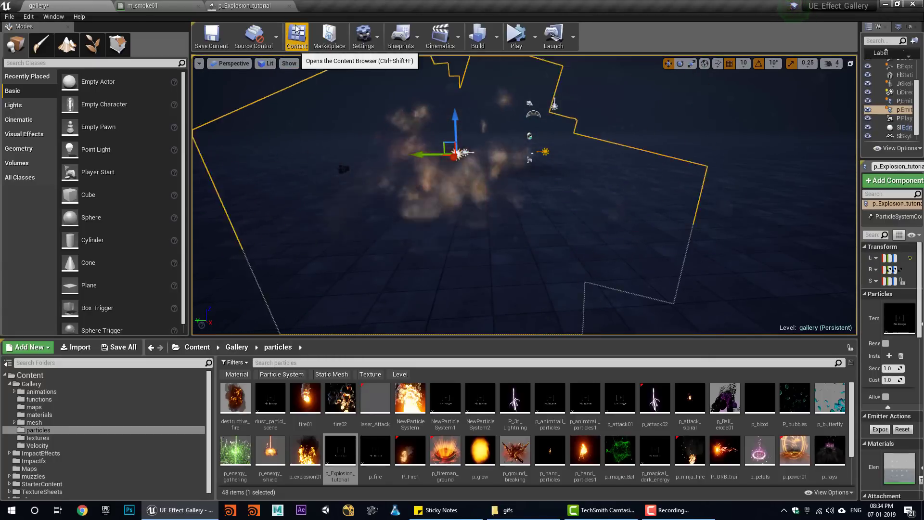
- Brighten the fire's starting colour with value 500 (R 500, G 101.35, B 2.70)
left_click(268, 5)
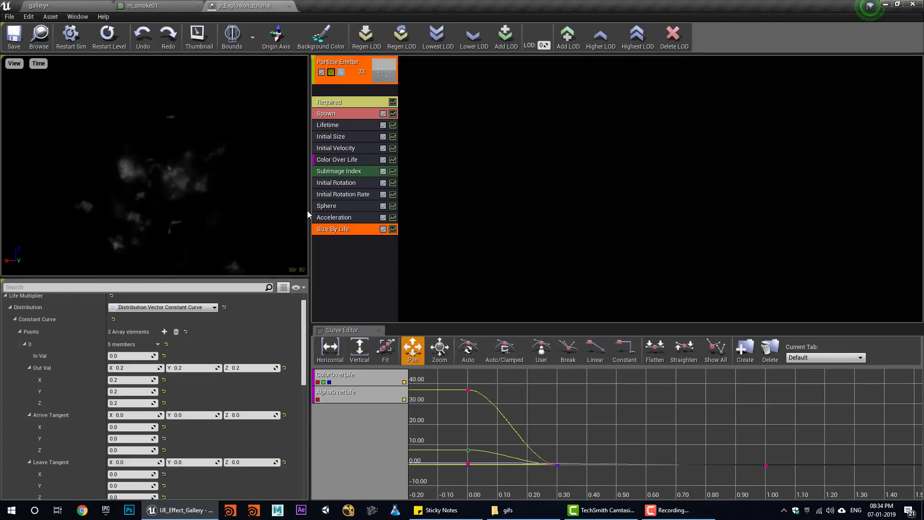
left_click(340, 162)
left_click(155, 367)
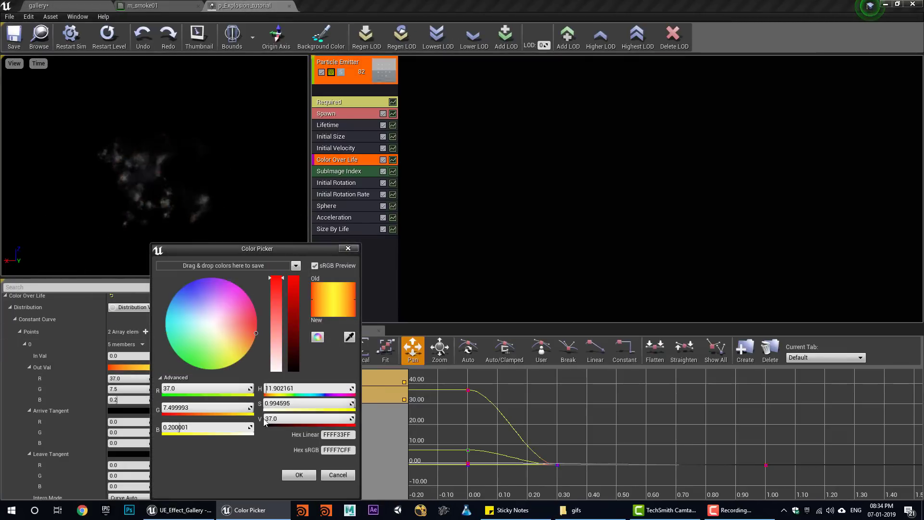
left_click(300, 475)
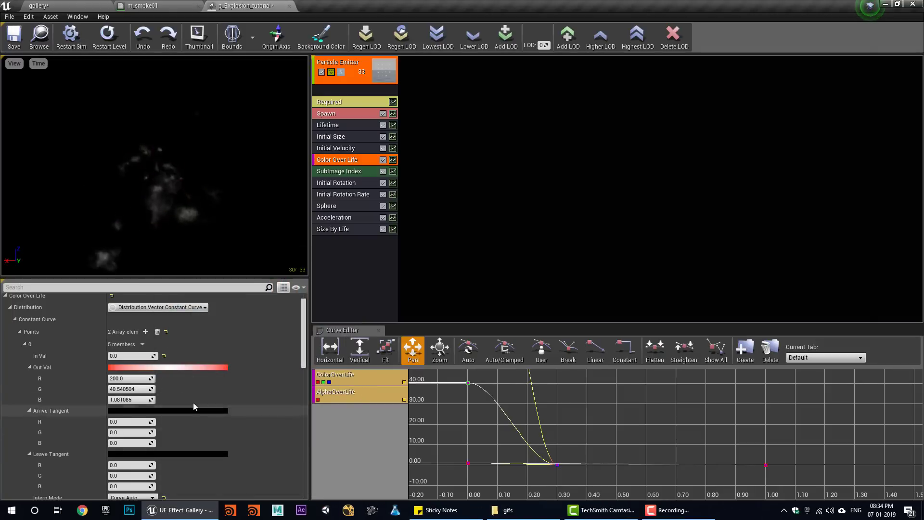
left_click(195, 367)
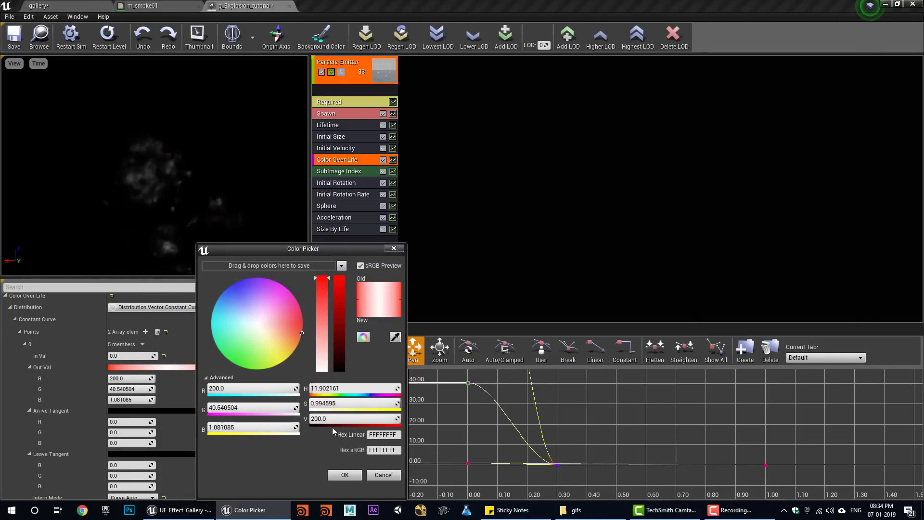
left_click(337, 419)
type("500")
left_click(355, 478)
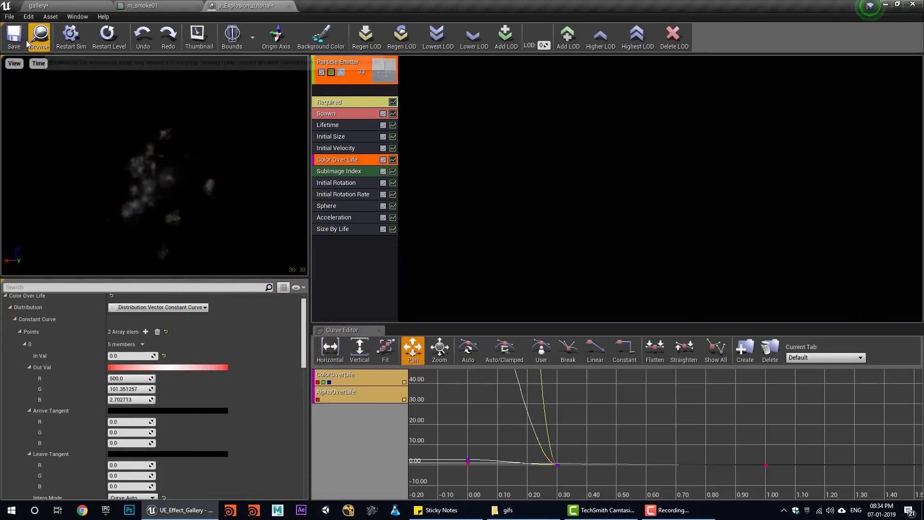
- Preview the brighter explosion in the level, then open the emitter's Required settings
left_click(30, 3)
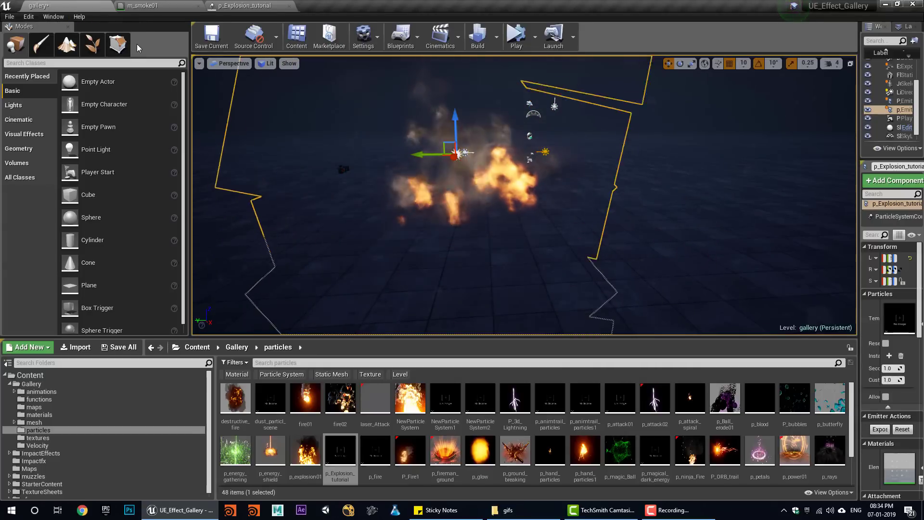
left_click(244, 5)
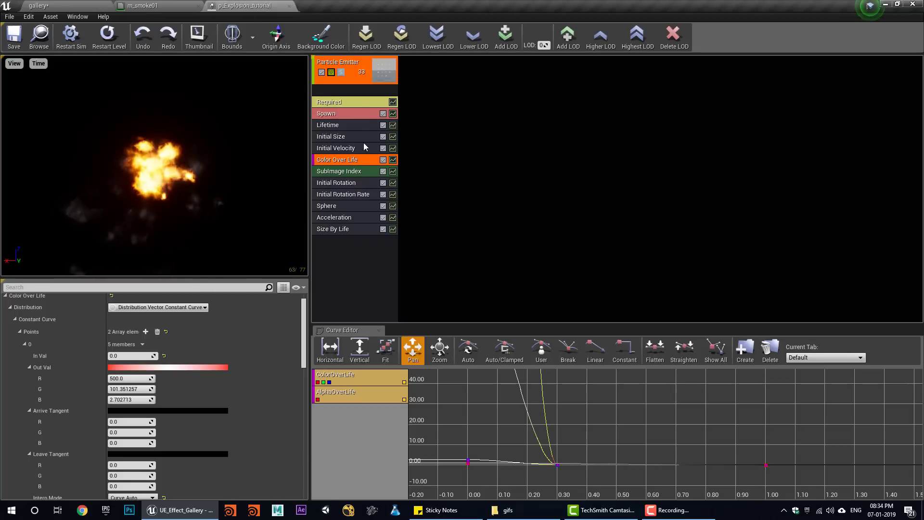
left_click(360, 102)
scroll(177, 397, "down", 5)
- Set the emitter loops to 1 and replay the explosion
left_click(122, 423)
type("1")
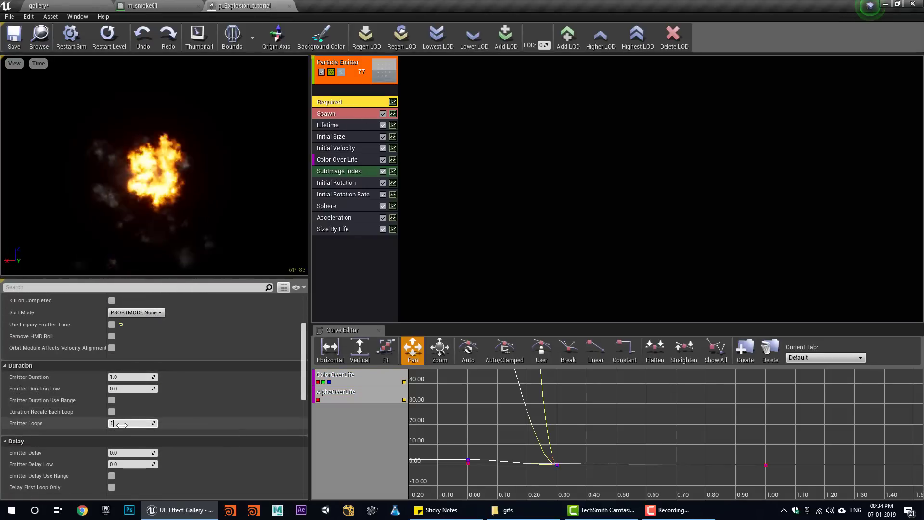
left_click(107, 42)
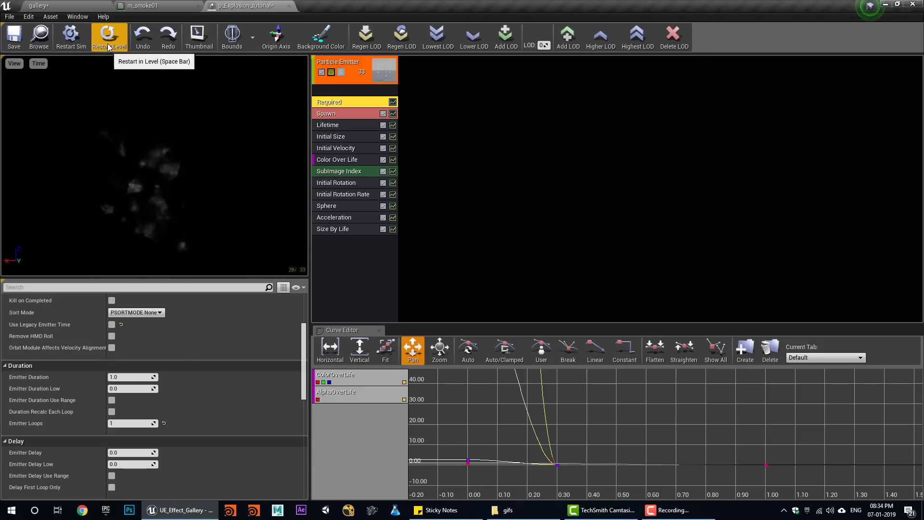
- Rename the emitter to fire
right_click(352, 64)
mouse_move(388, 76)
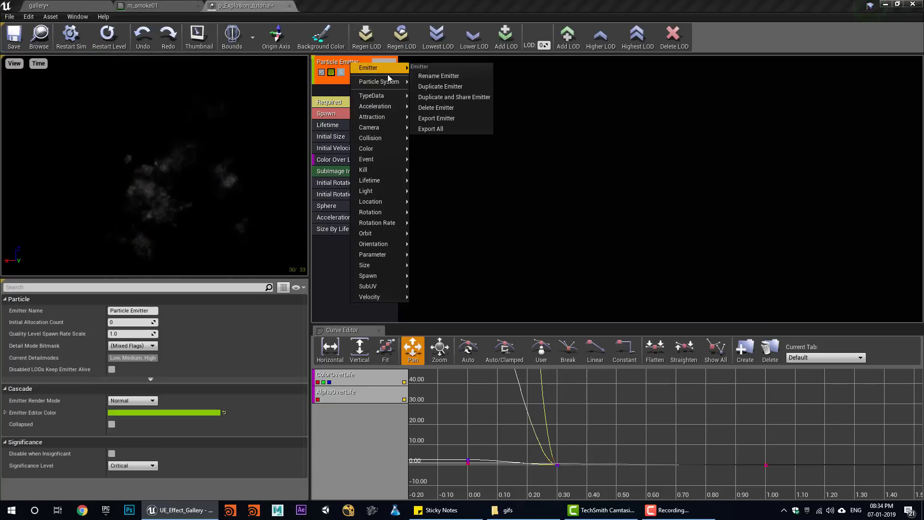
left_click(467, 78)
type("fire")
key("Return")
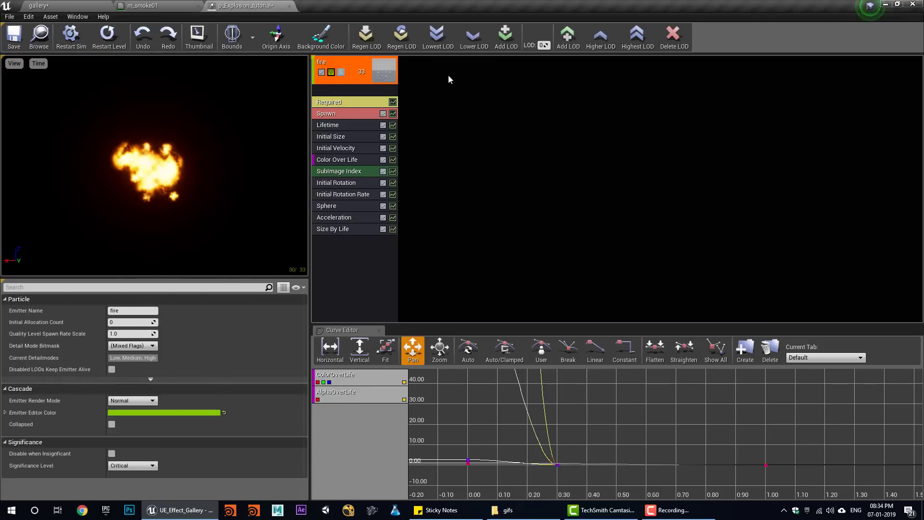
- Duplicate the fire emitter, name the copy smoke, and select its Color Over Life
right_click(372, 72)
mouse_move(400, 75)
left_click(476, 93)
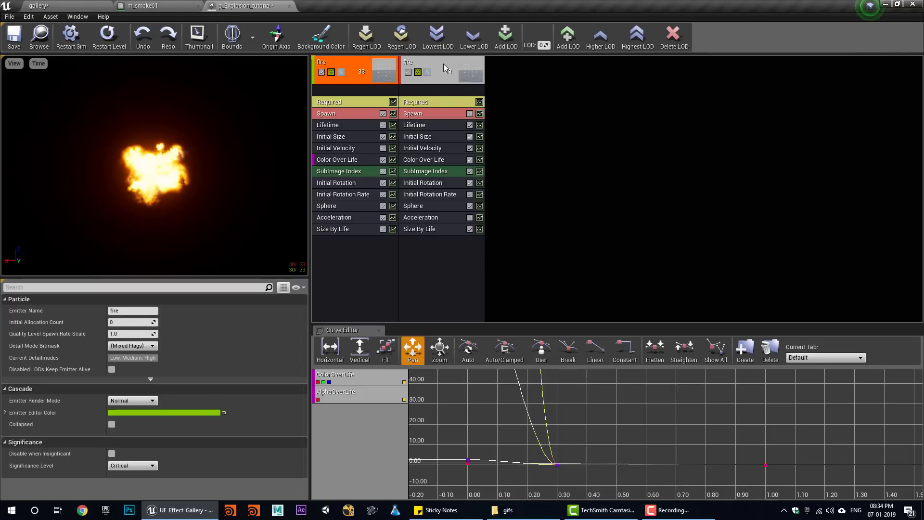
right_click(444, 67)
mouse_move(465, 71)
left_click(533, 78)
type("smo")
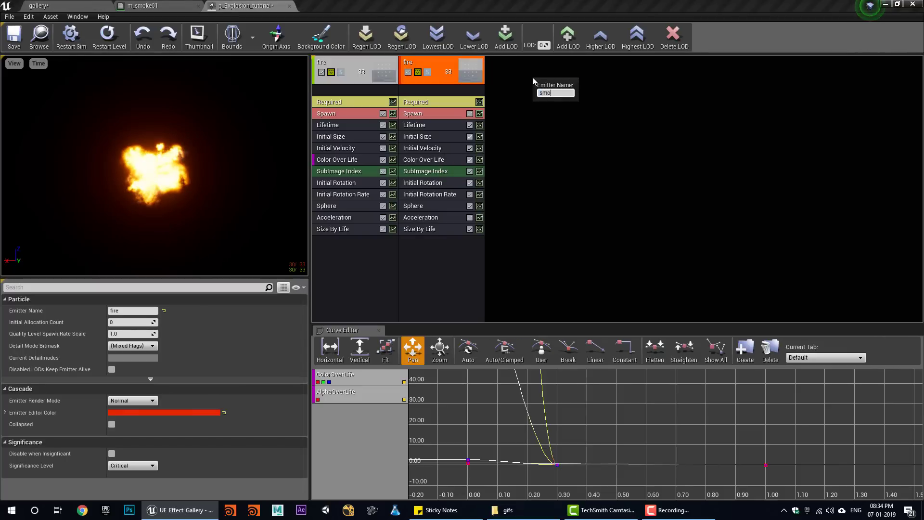
type("ke")
key("Return")
left_click(423, 160)
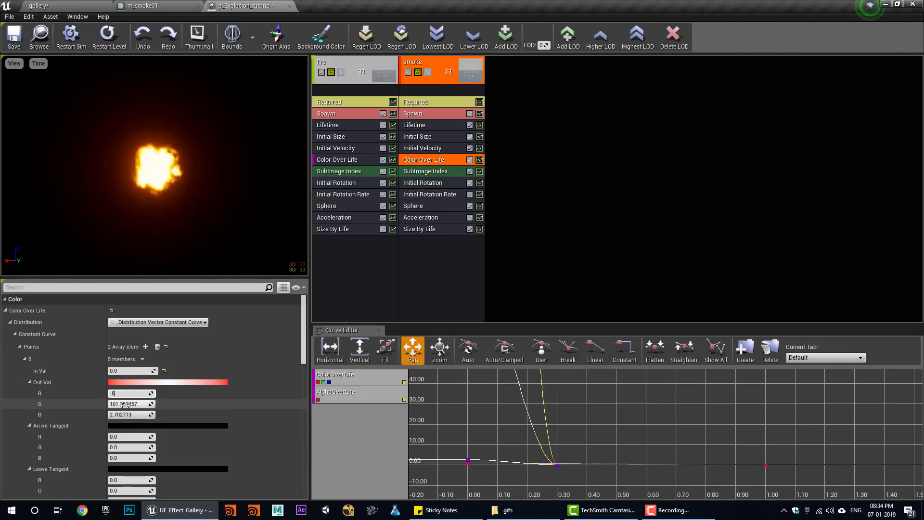
- Make the smoke colour grey and weaken its acceleration Max Z
key("Return")
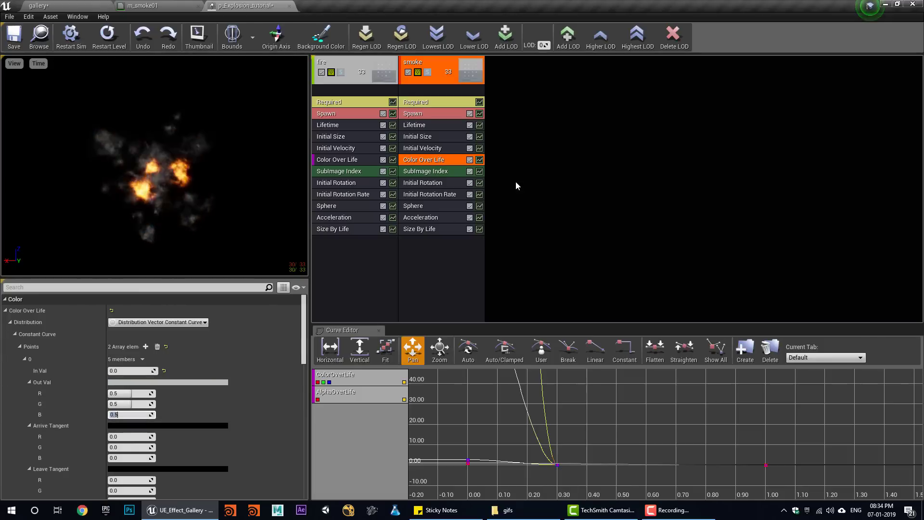
left_click(435, 219)
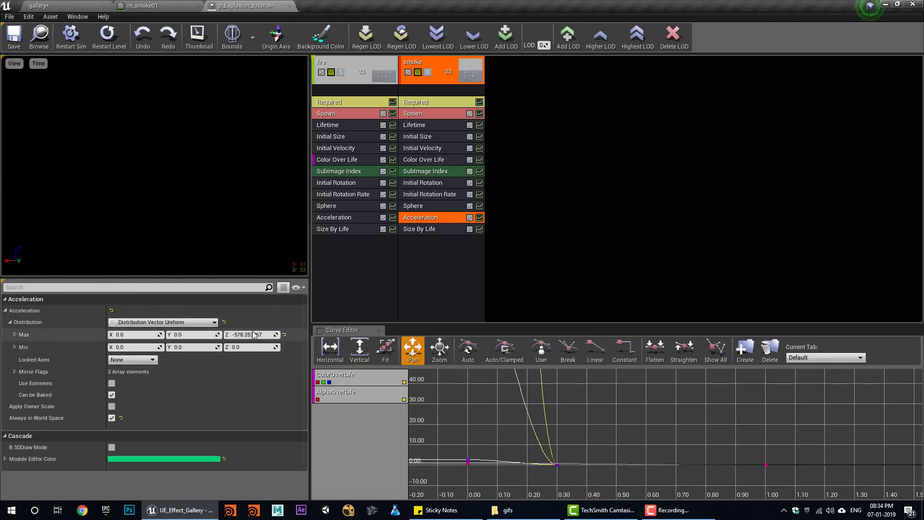
left_click(290, 324)
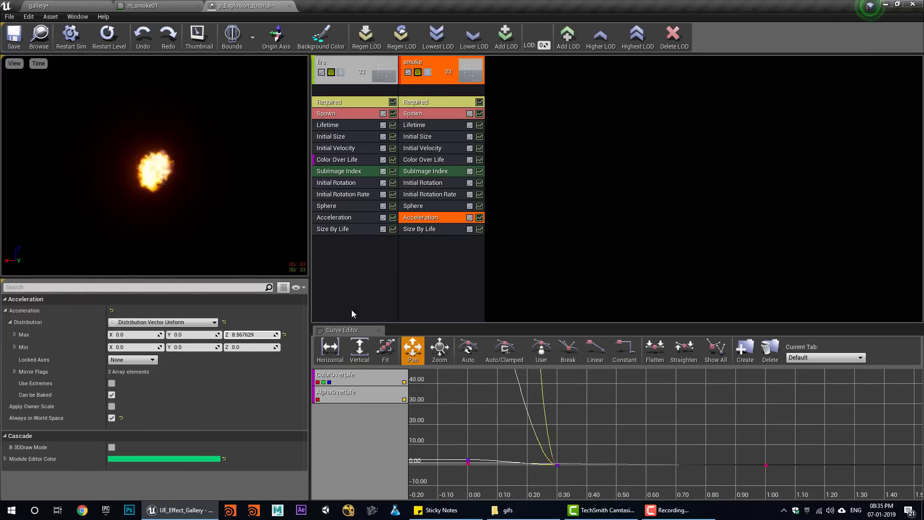
- Remove Size By Life from smoke and lower its initial velocity Max Z
left_click(439, 230)
key("Delete")
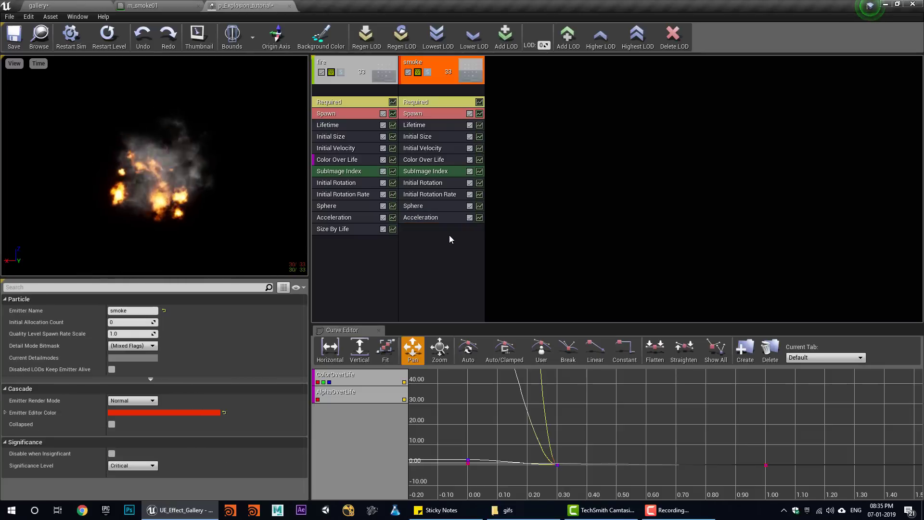
left_click(124, 48)
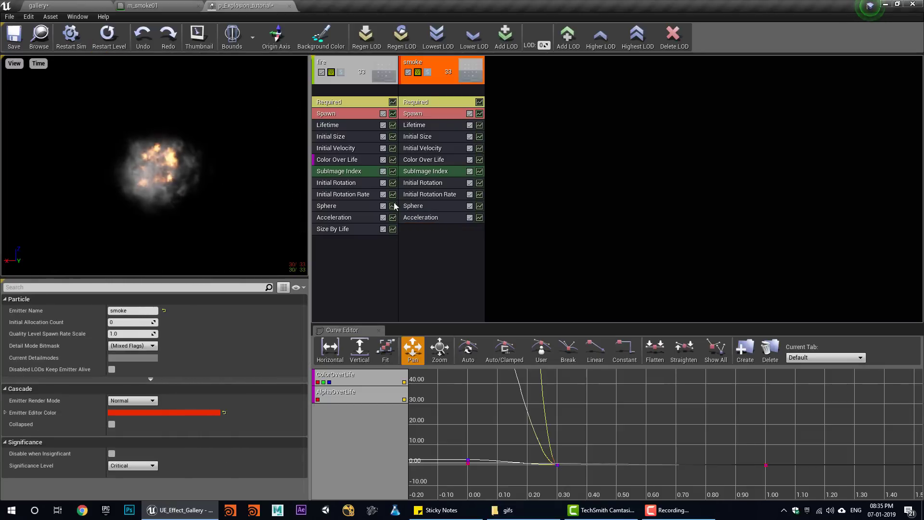
left_click(423, 148)
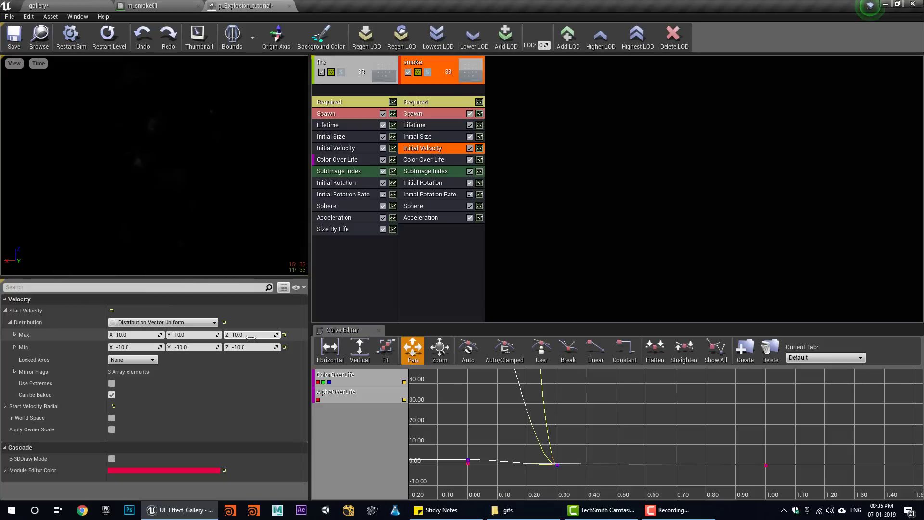
left_click_drag(259, 339, 248, 339)
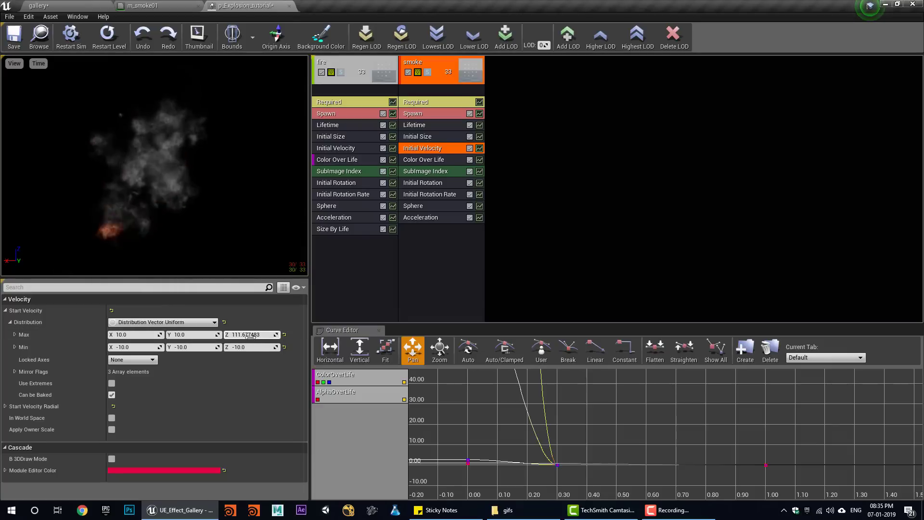
- Set smoke's Initial Size to 500 minimum and 1500 maximum per axis, then save
left_click(418, 138)
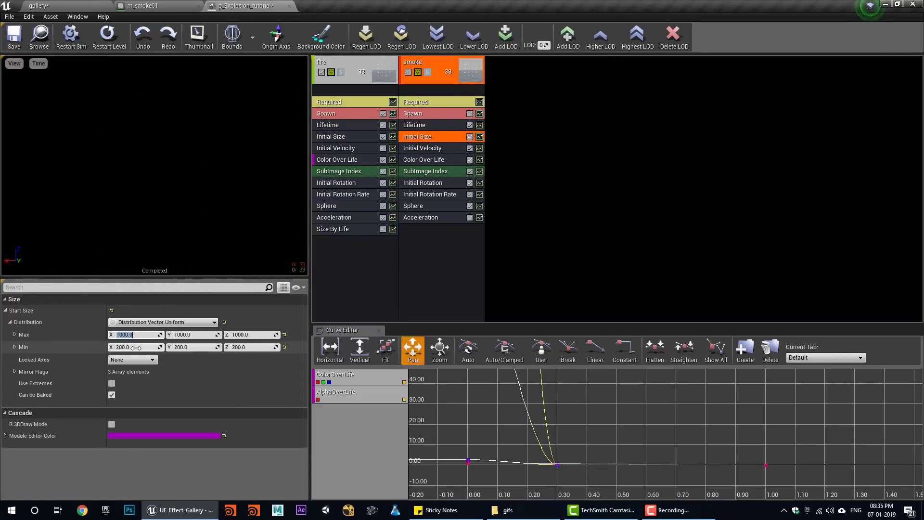
type("1500")
key("Tab")
type("1500")
key("Tab")
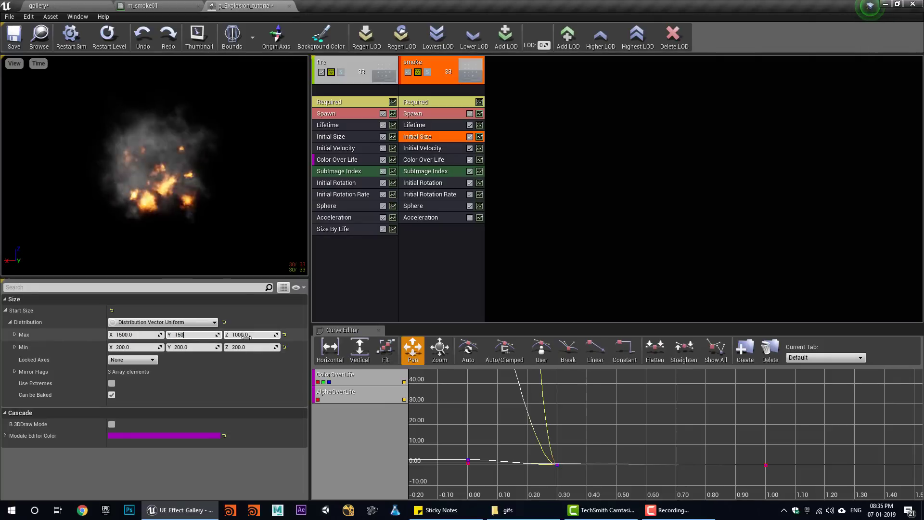
type("1500")
key("Tab")
type("500")
key("Tab")
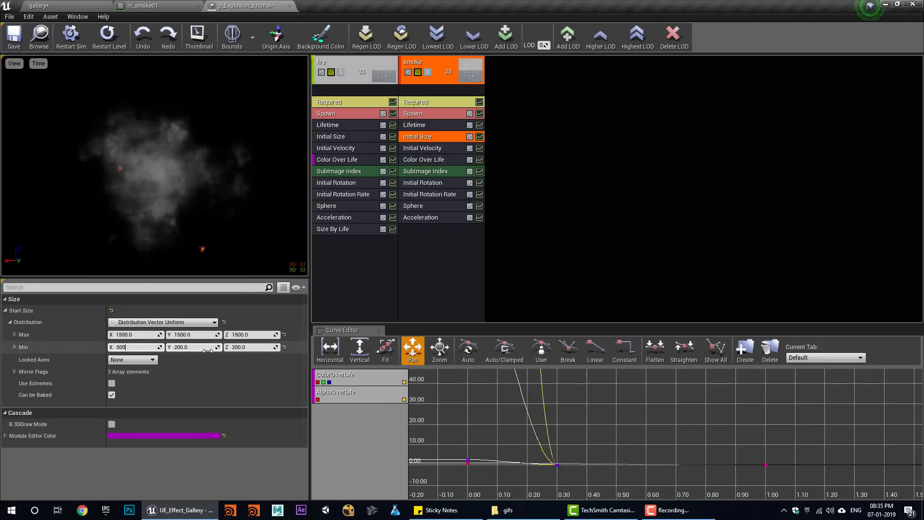
type("500")
key("Tab")
type("500")
key("Return")
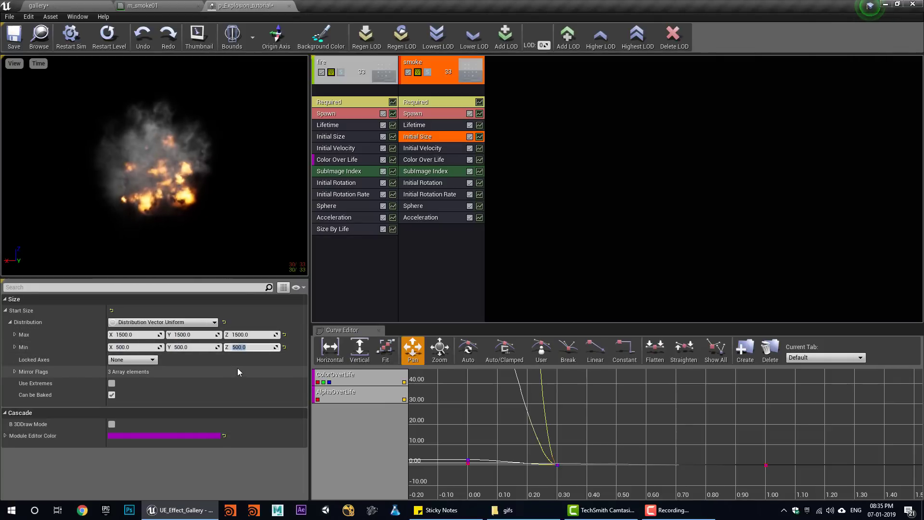
left_click(14, 39)
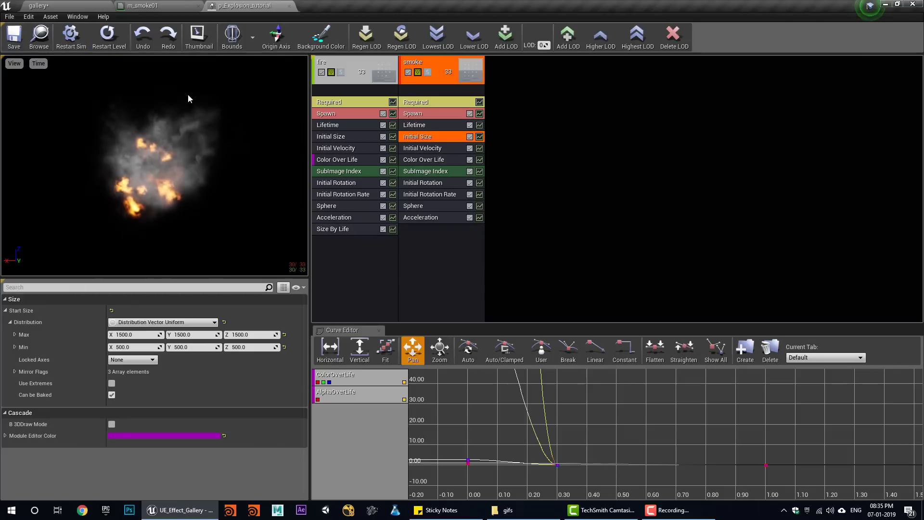
- Set the smoke Sphere module's maximum velocity scale to 5
left_click(433, 218)
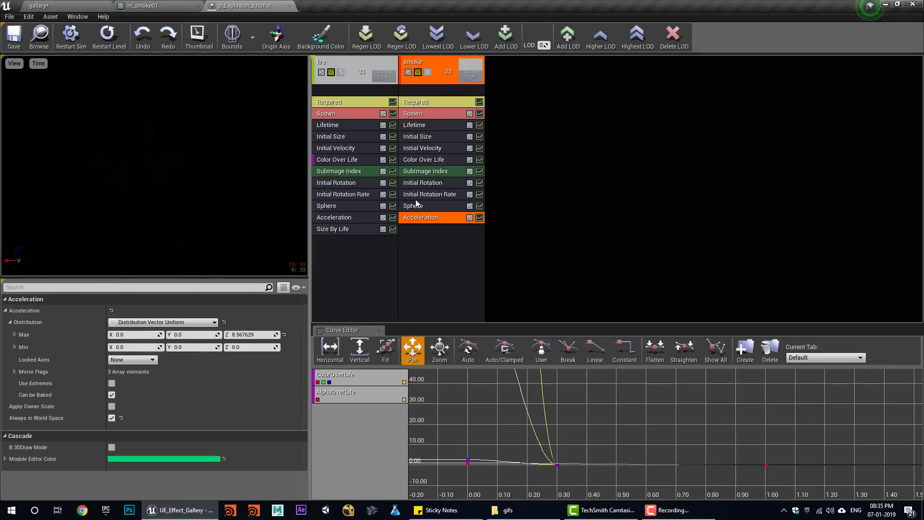
left_click(415, 207)
scroll(127, 410, "down", 5)
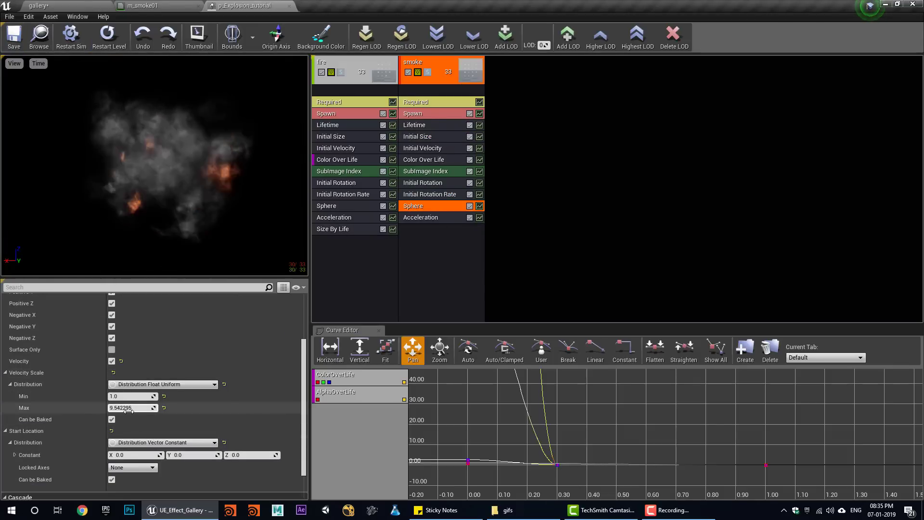
left_click(128, 411)
type("3")
key("Return")
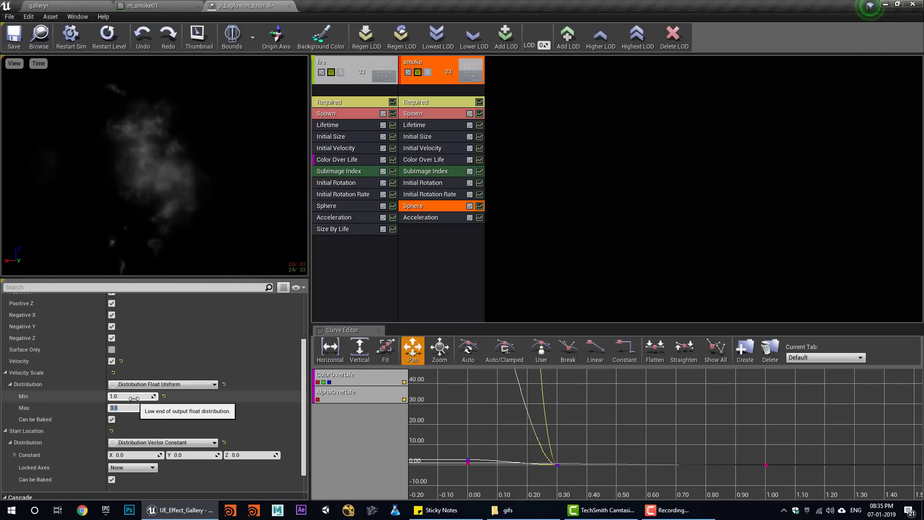
type("5")
key("Return")
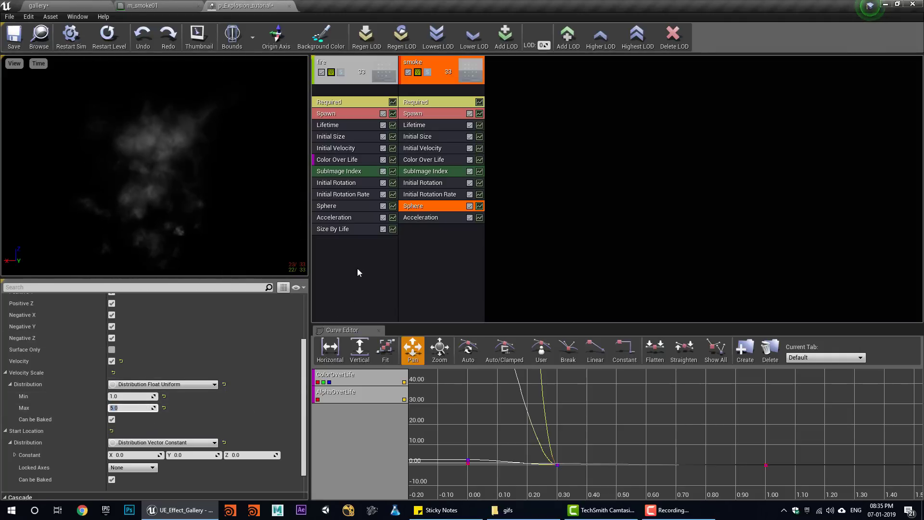
- Add a Light (Seed) module to the fire emitter
right_click(338, 246)
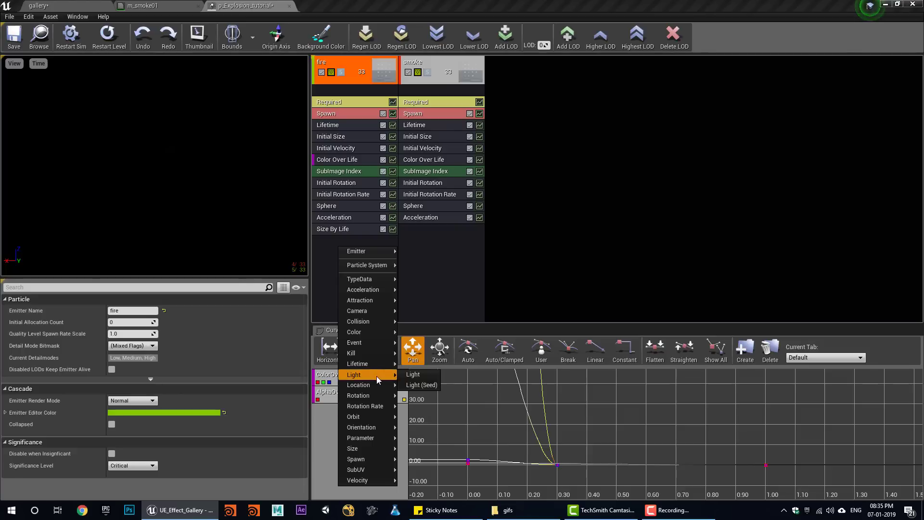
left_click(433, 386)
left_click(345, 241)
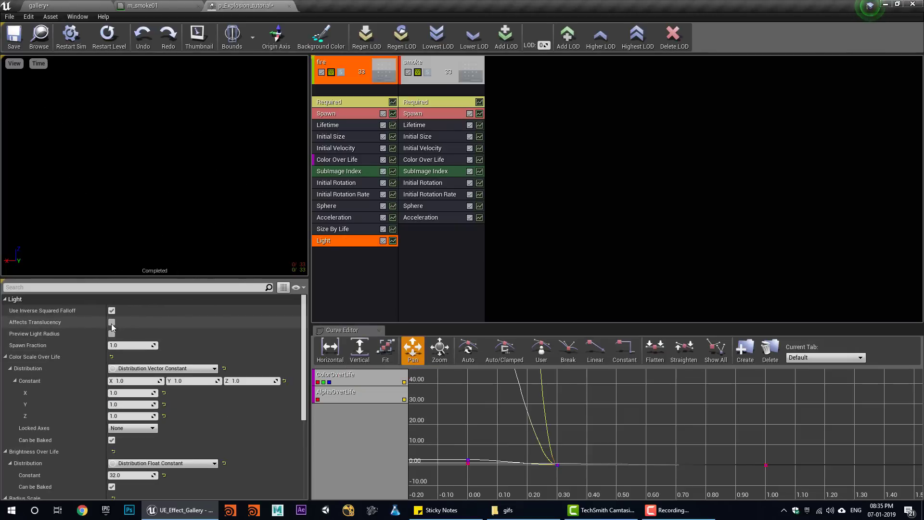
- Set the fire light's radius scale to 1
scroll(178, 408, "down", 2)
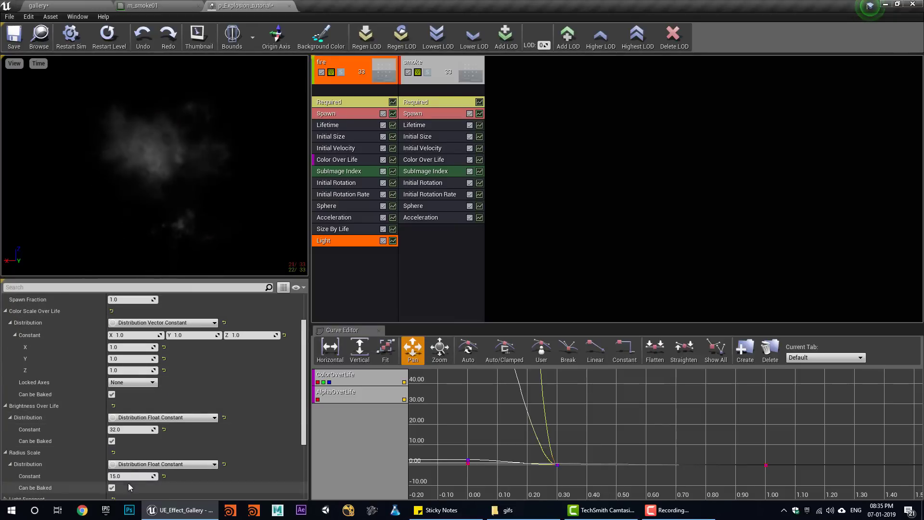
key("Return")
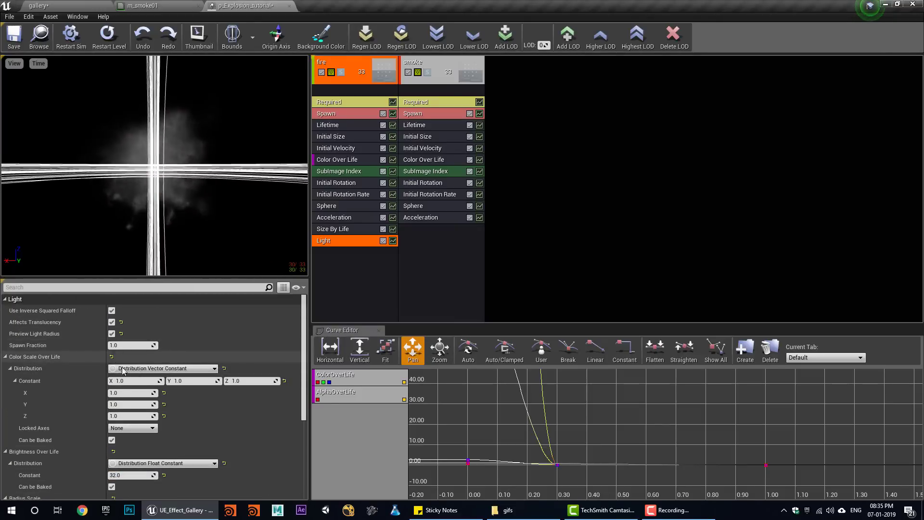
scroll(125, 385, "down", 3)
left_click(130, 448)
type("5")
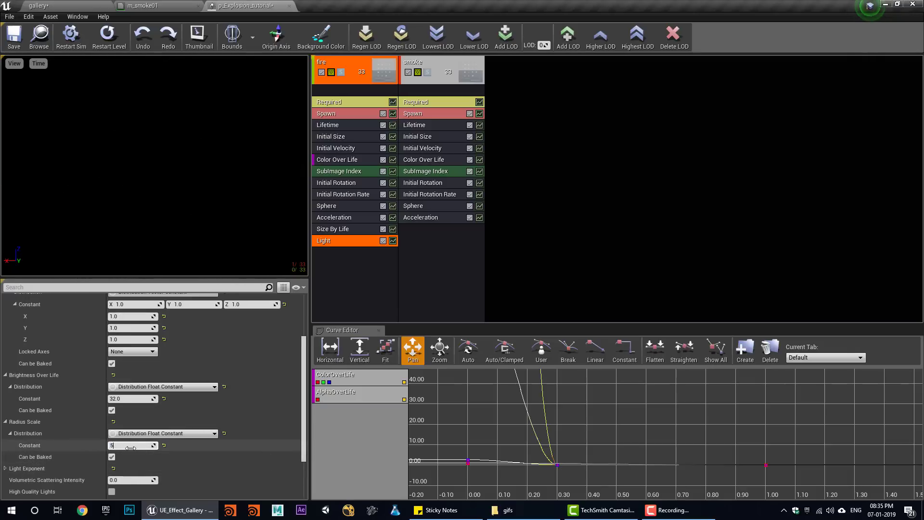
key("Return")
type("2")
key("Return")
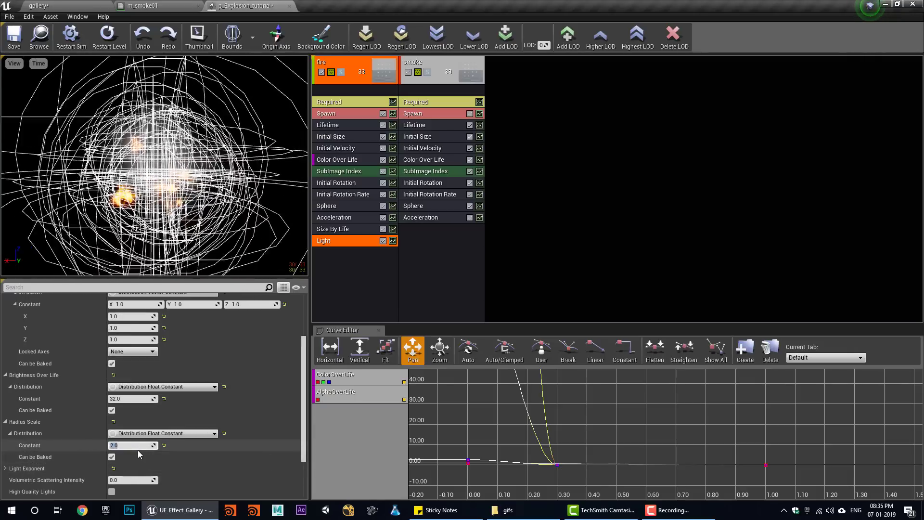
type("1")
key("Return")
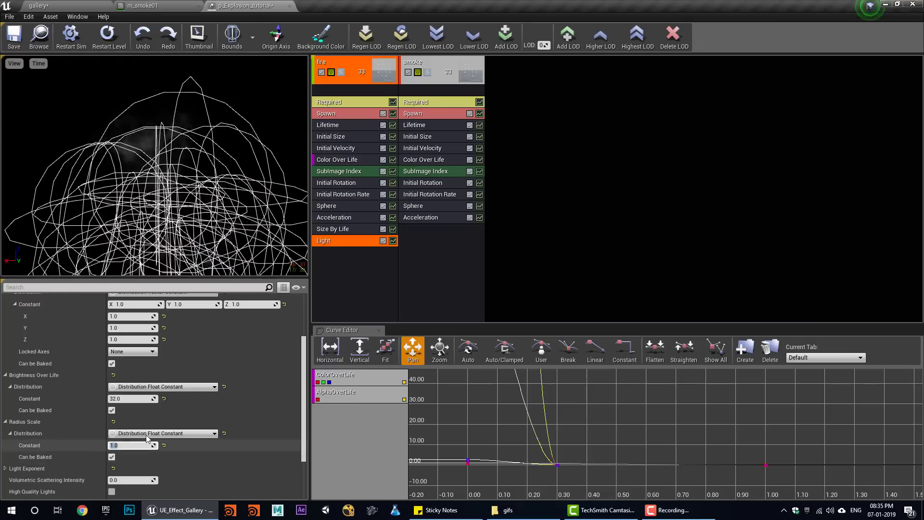
- Raise the light's brightness to about 13186 and hide the light radius preview
left_click_drag(131, 398, 149, 398)
scroll(130, 395, "up", 3)
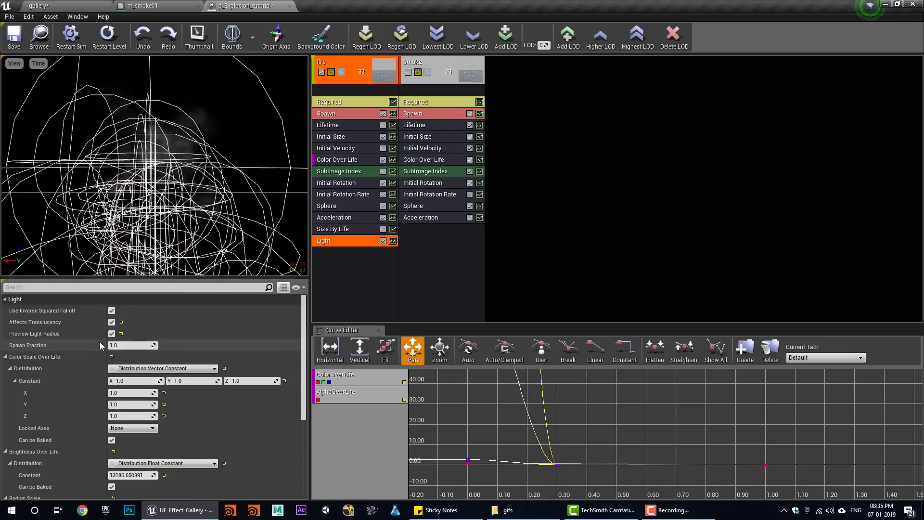
left_click(112, 333)
left_click(107, 38)
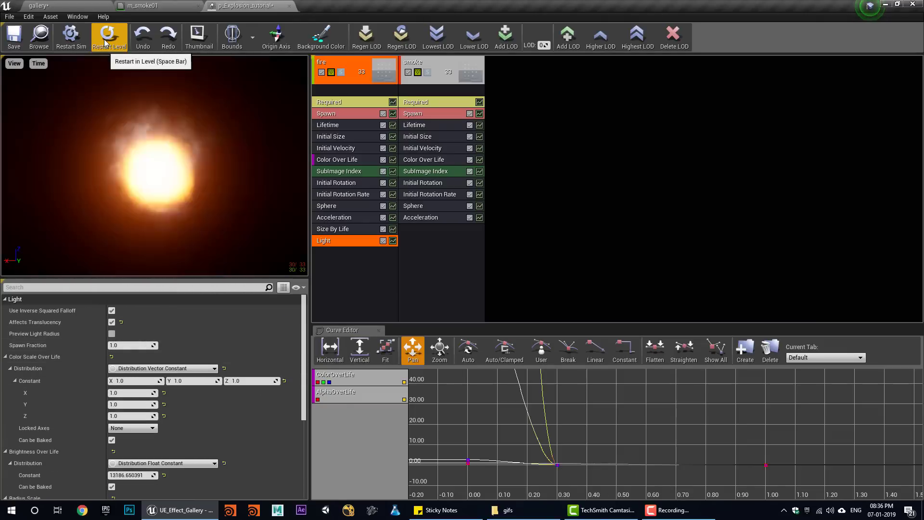
- Play and stop the level several times to preview the lit explosion
left_click(67, 6)
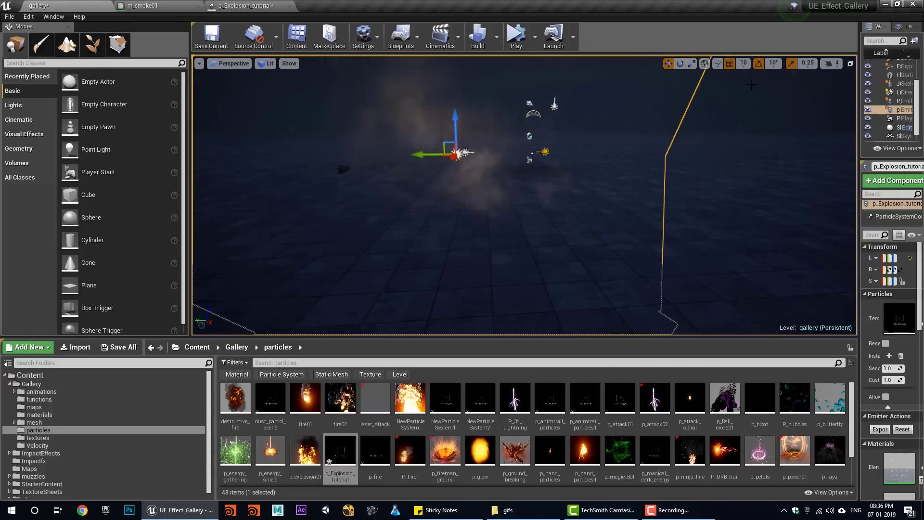
left_click(528, 134)
left_click(517, 36)
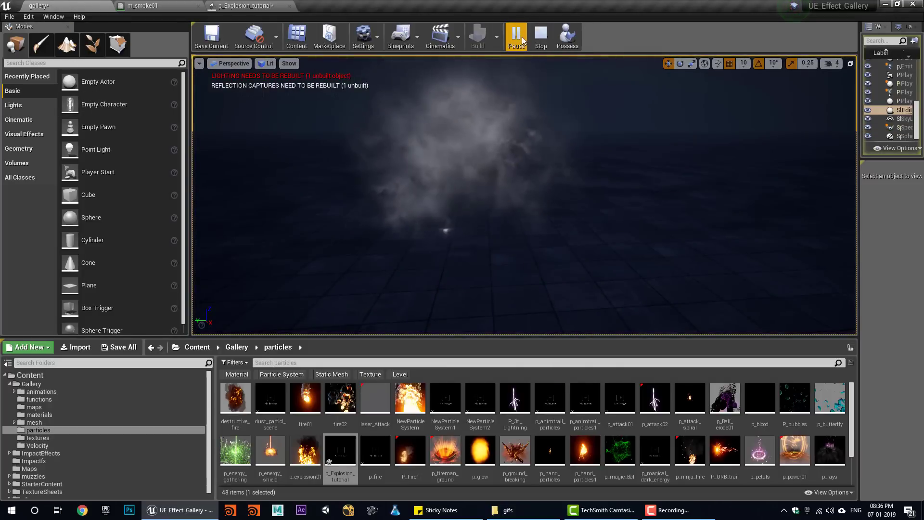
left_click(540, 36)
left_click(516, 38)
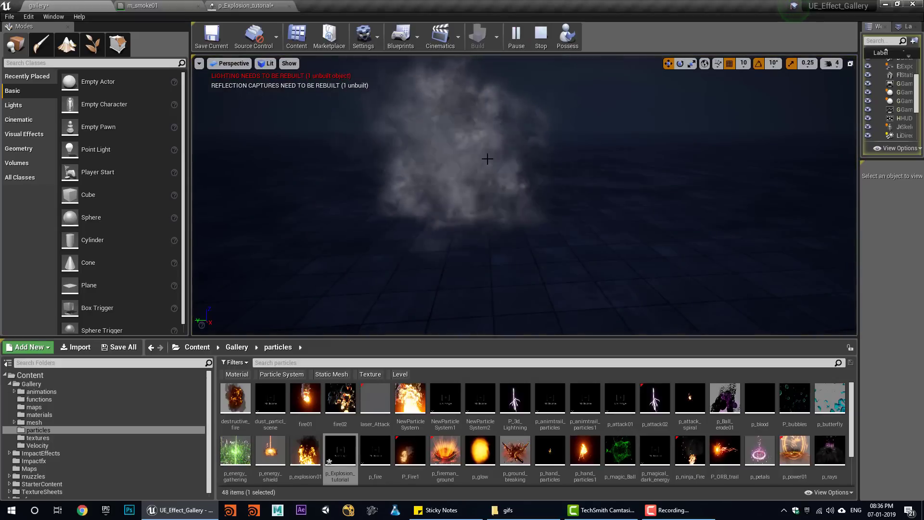
left_click(539, 37)
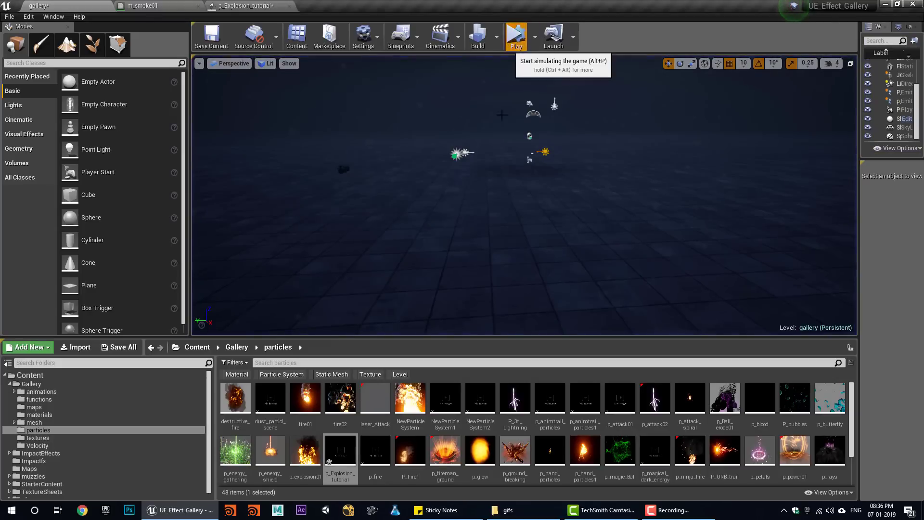
left_click(516, 38)
left_click(540, 37)
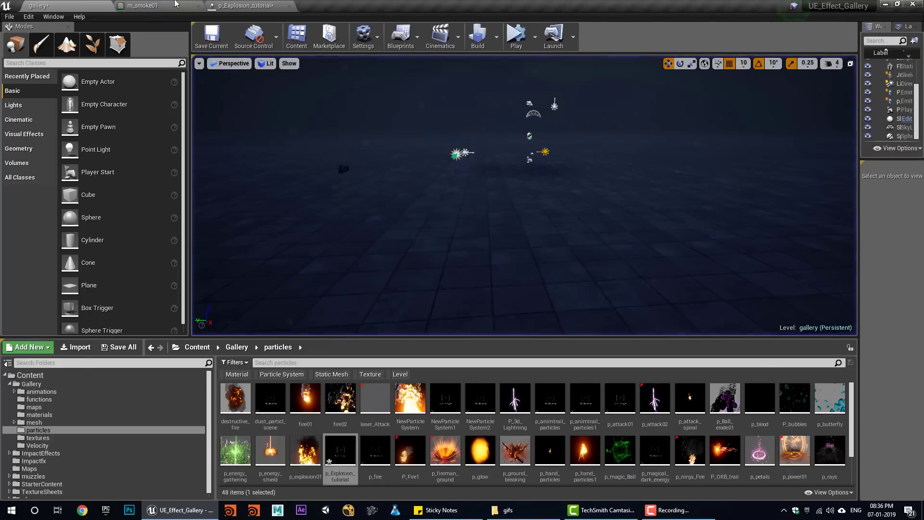
left_click(175, 5)
left_click(241, 5)
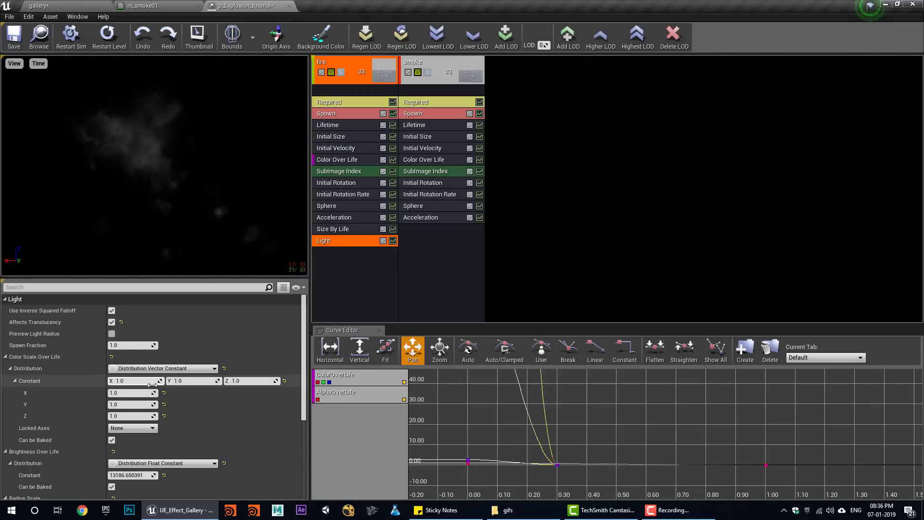
- Change the fire light's radius scale and save the particle system
scroll(175, 426, "down", 5)
left_click(120, 388)
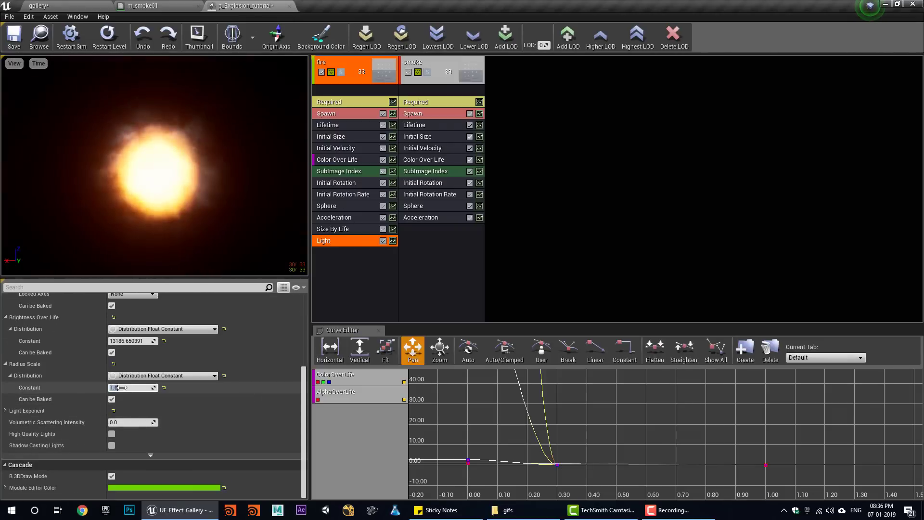
type("10")
key("Return")
left_click(14, 37)
- Lower the fire light's brightness to about 1794 and replay the explosion in the level
left_click(40, 6)
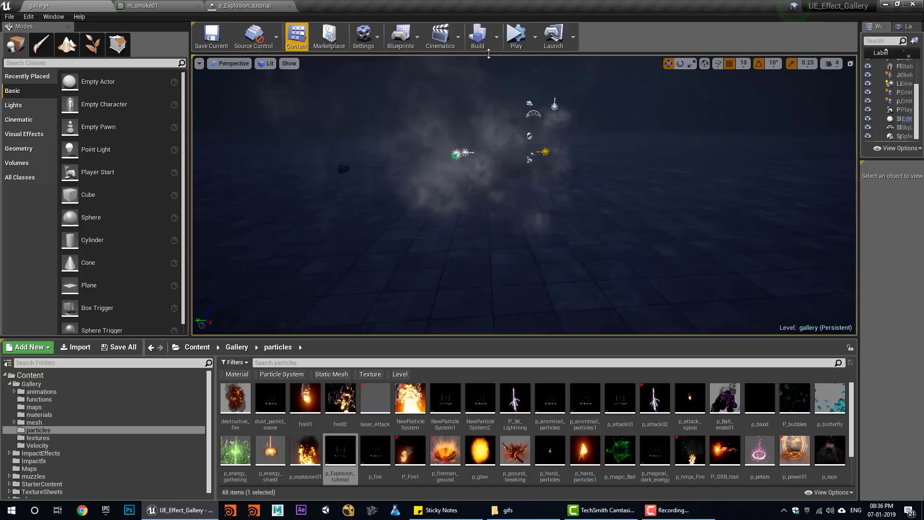
left_click(516, 37)
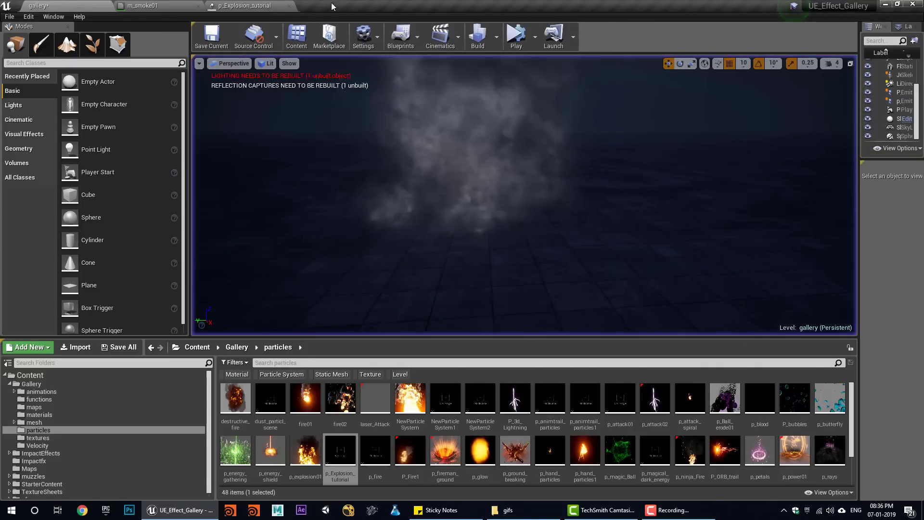
left_click(195, 5)
left_click(250, 4)
left_click(198, 6)
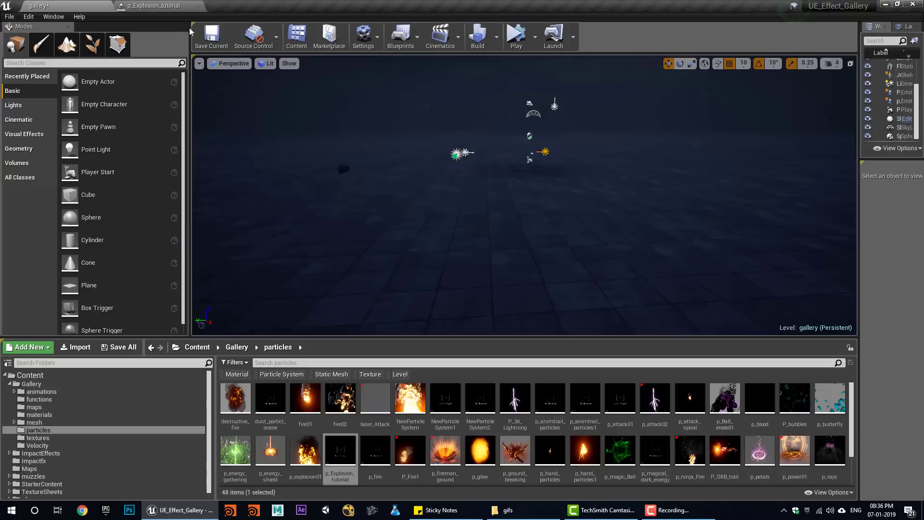
left_click(188, 5)
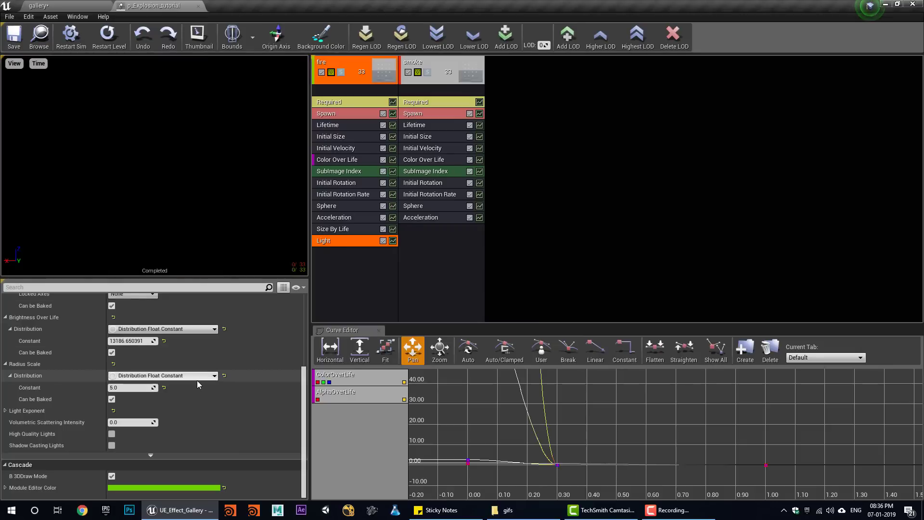
scroll(197, 380, "up", 4)
left_click_drag(130, 435, 115, 434)
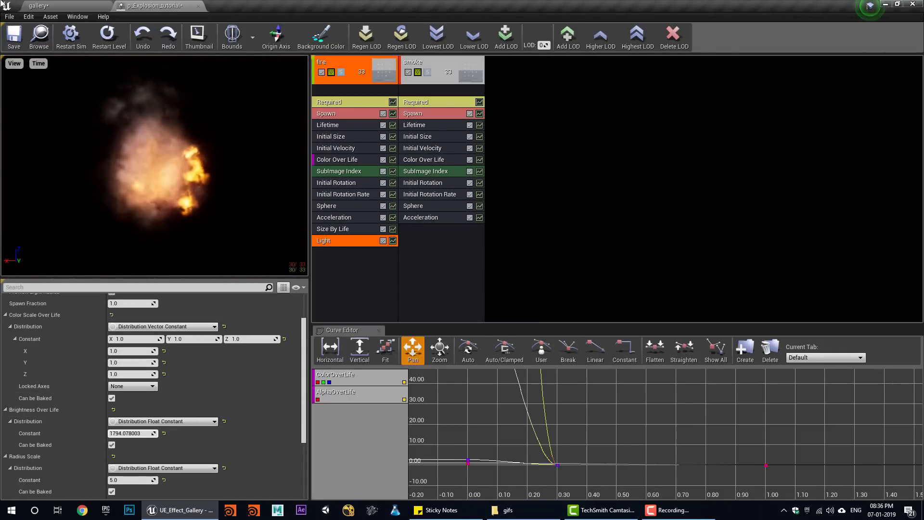
left_click(42, 5)
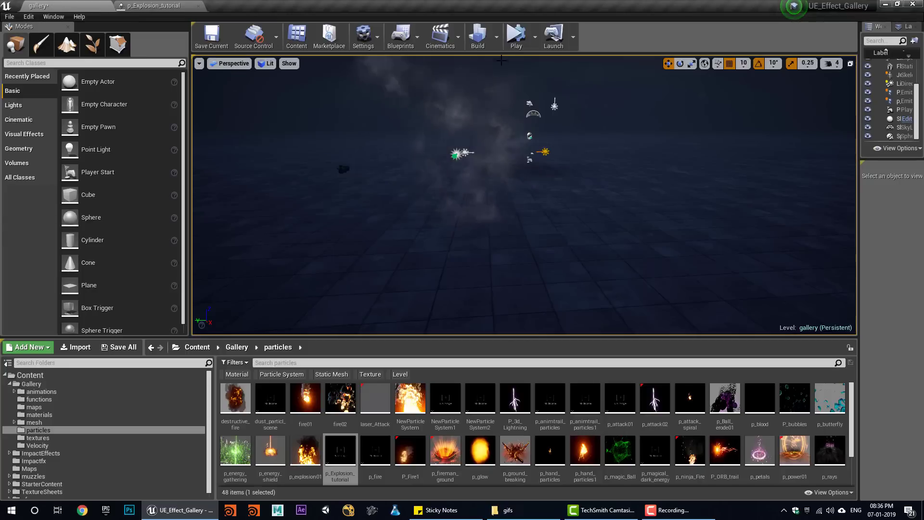
left_click(516, 39)
- Replay the explosion in the level several times to judge the fire
left_click(521, 38)
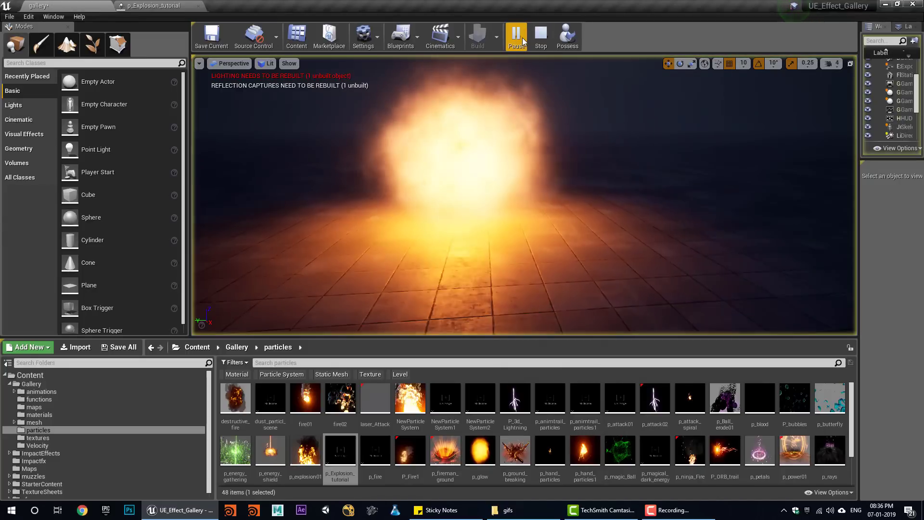
left_click(541, 37)
left_click(518, 41)
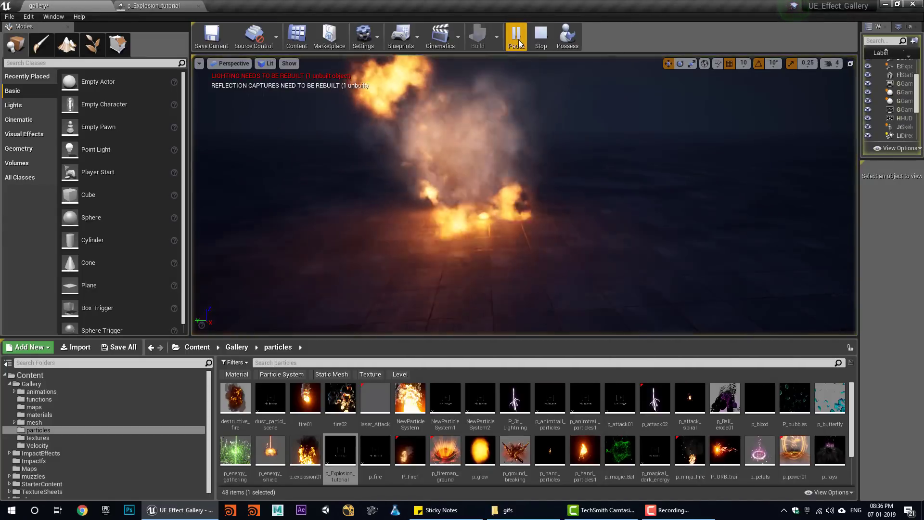
left_click(541, 37)
left_click(516, 41)
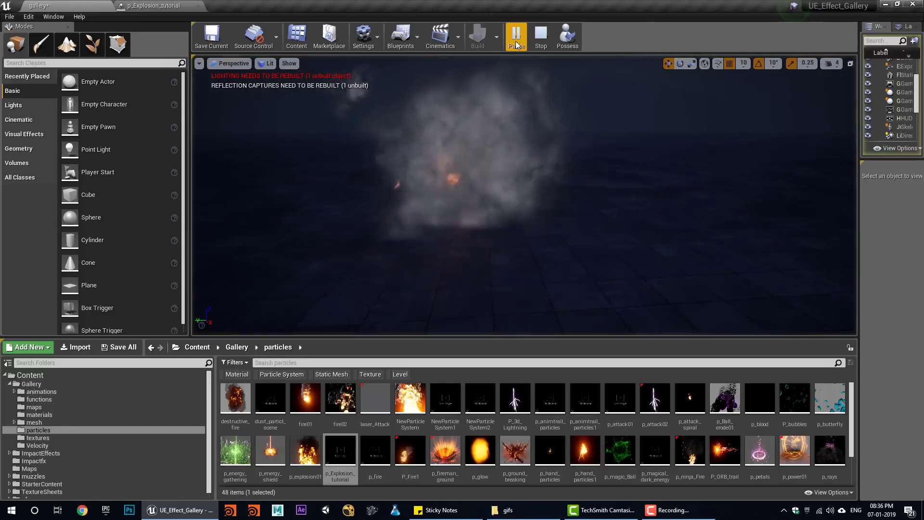
key("Escape")
left_click(517, 41)
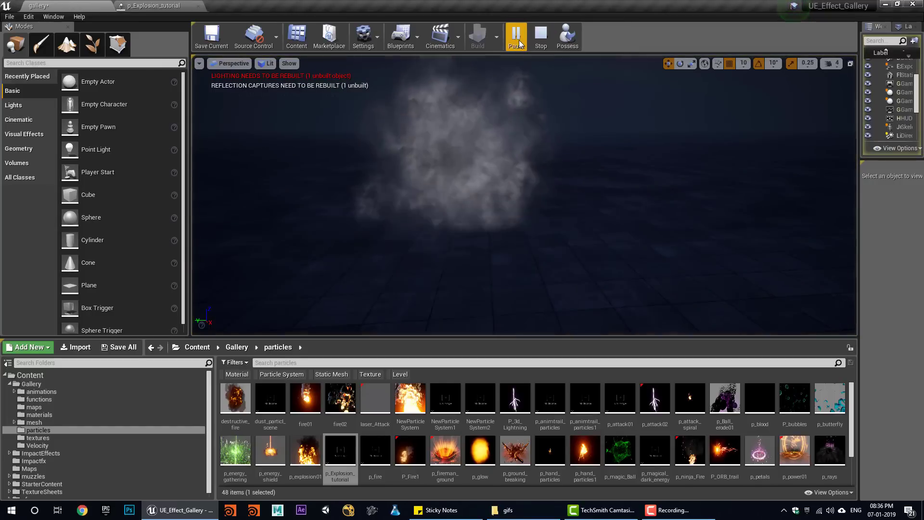
key("Escape")
left_click(518, 43)
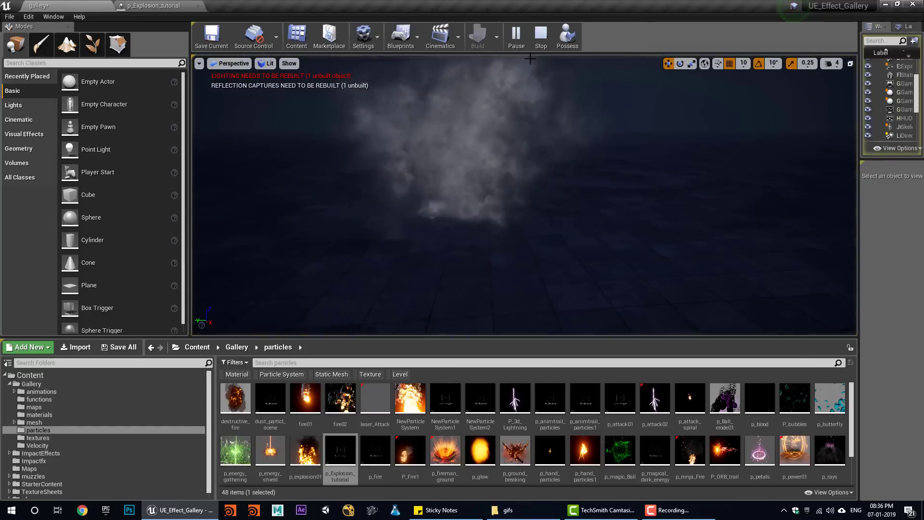
- Move fire's second Color Over Life key from 0.3 to 0.6 and preview it in the level
left_click(176, 8)
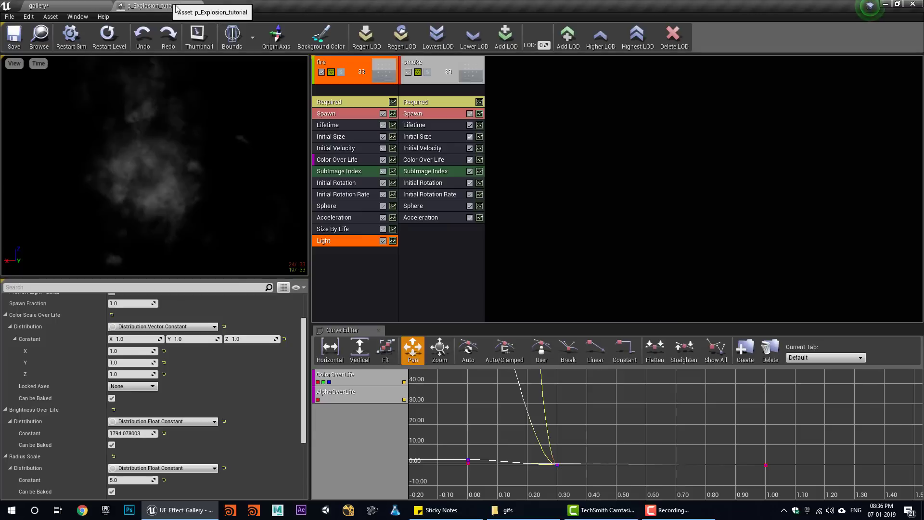
left_click(337, 159)
scroll(159, 449, "down", 10)
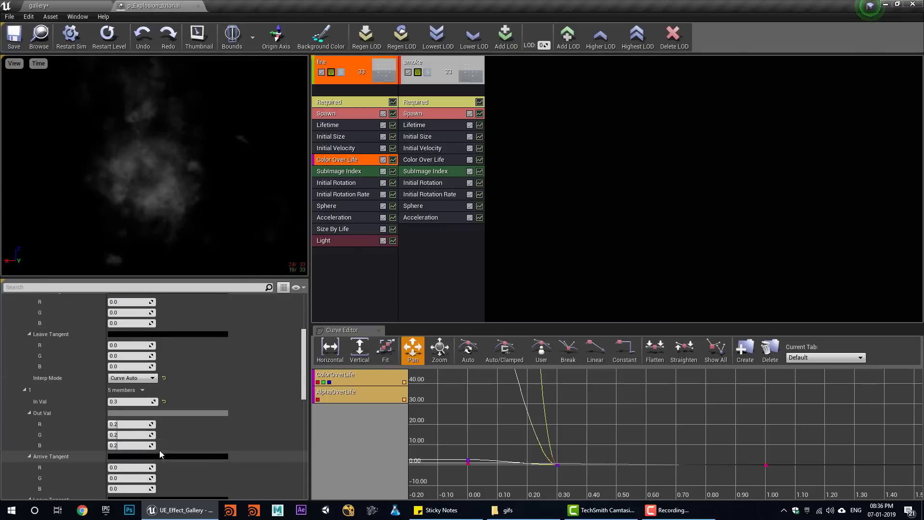
left_click(124, 401)
type(".6")
key("Return")
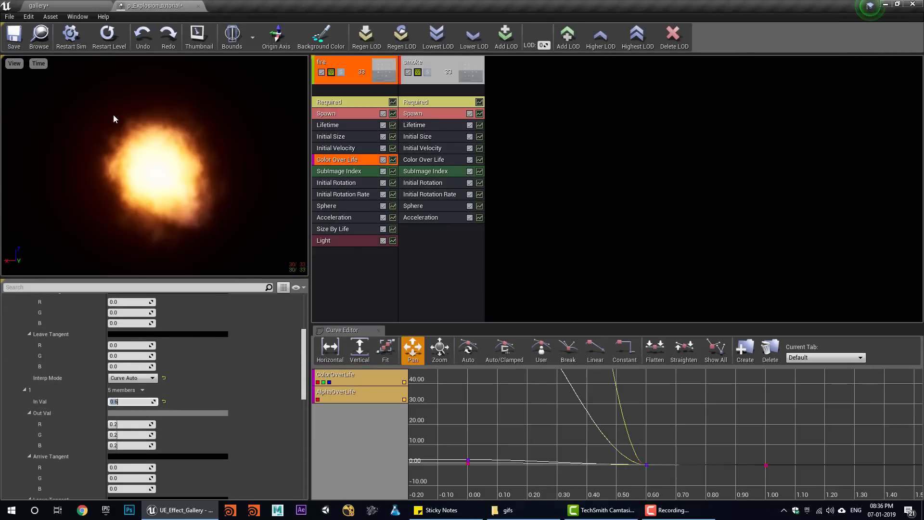
left_click(91, 6)
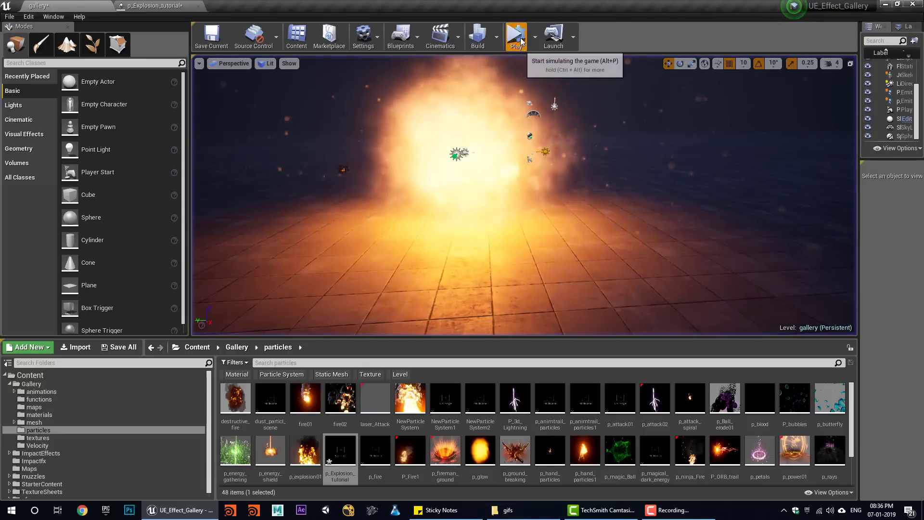
left_click(520, 38)
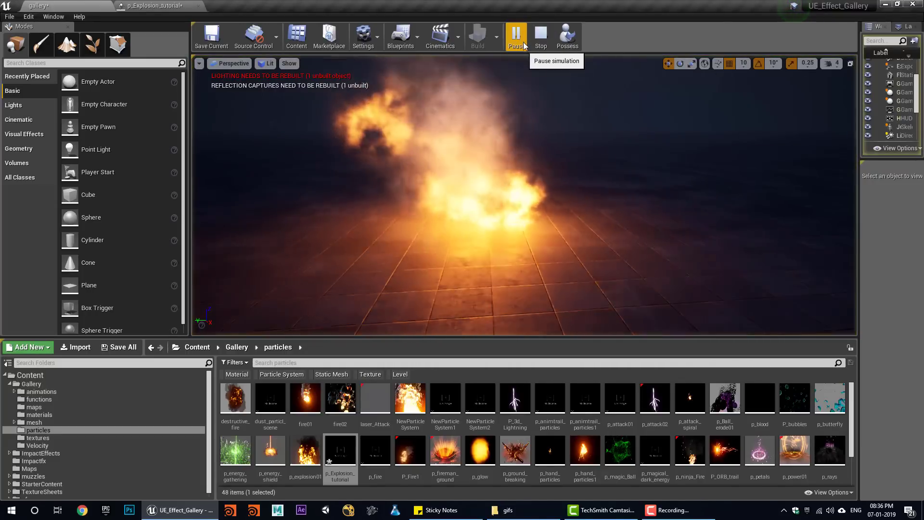
left_click(153, 5)
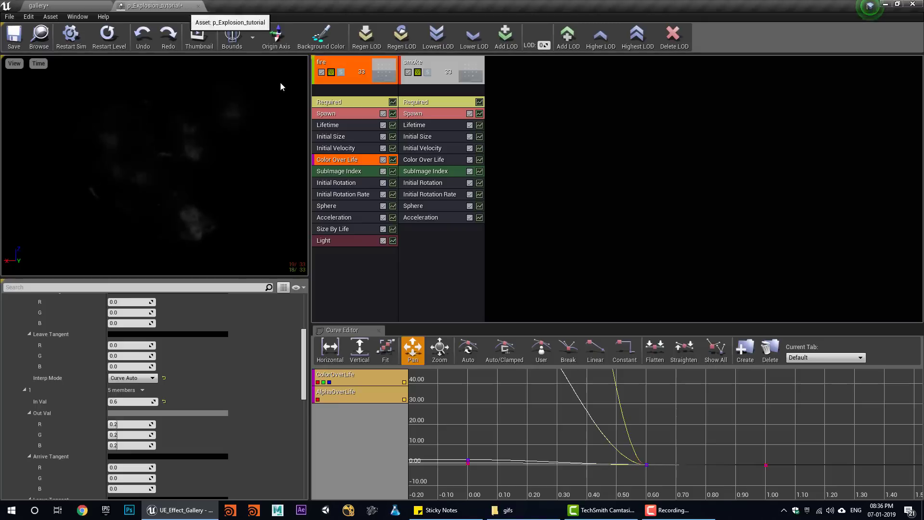
- Duplicate smoke as smoke_shockwave, solo it, and delete its Sphere spawn module
right_click(440, 70)
mouse_move(462, 70)
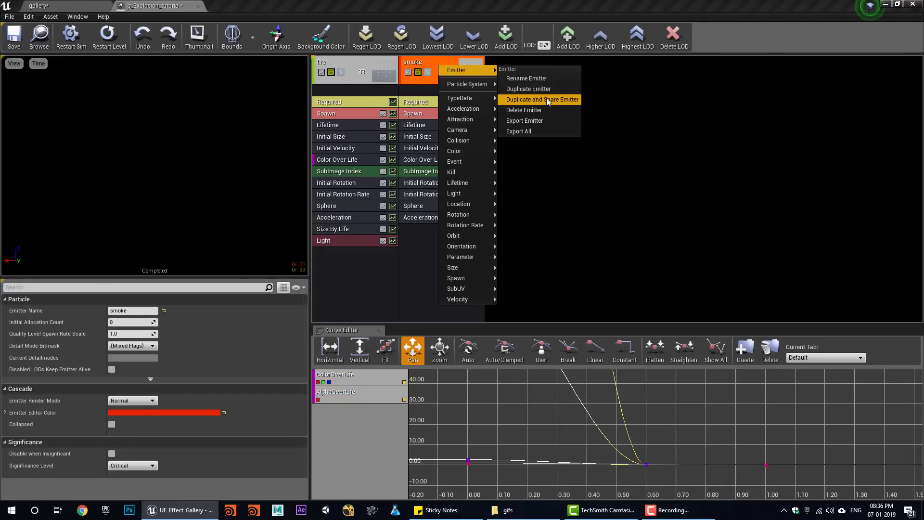
left_click(547, 90)
right_click(524, 67)
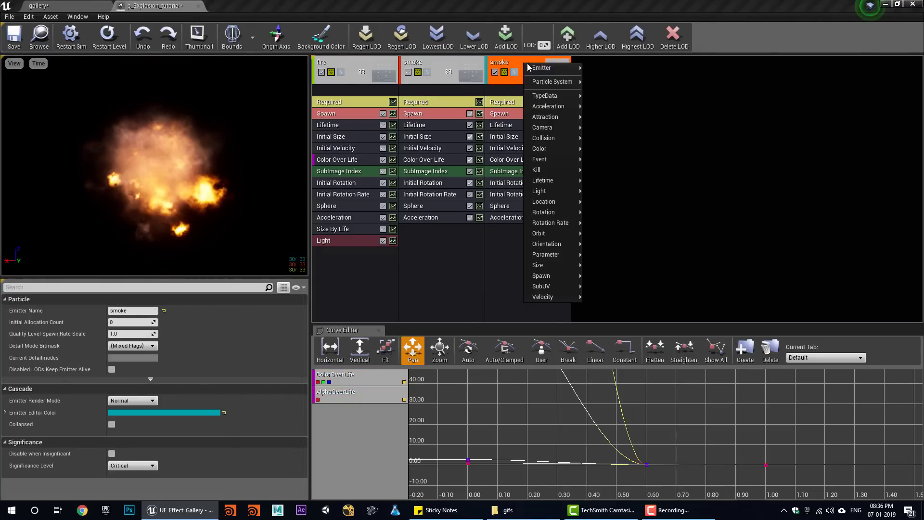
mouse_move(543, 66)
left_click(614, 74)
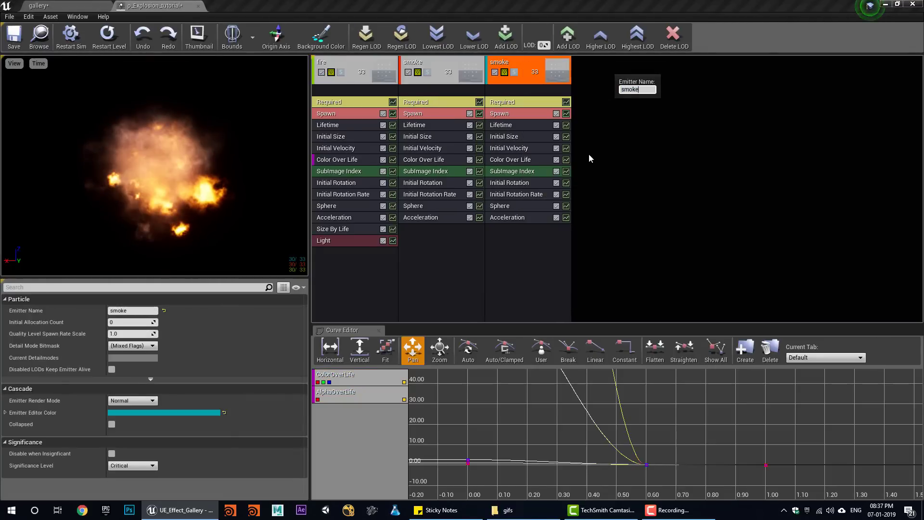
type("_shockwave")
key("Return")
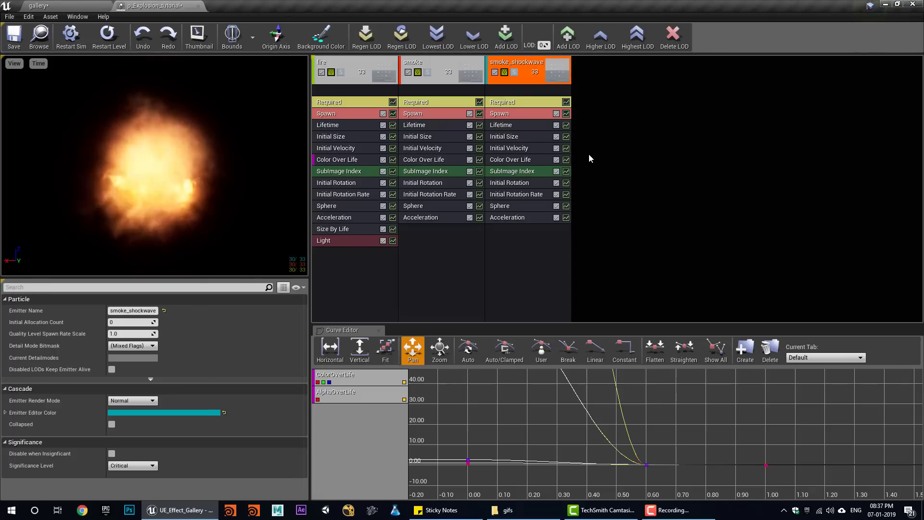
left_click(514, 72)
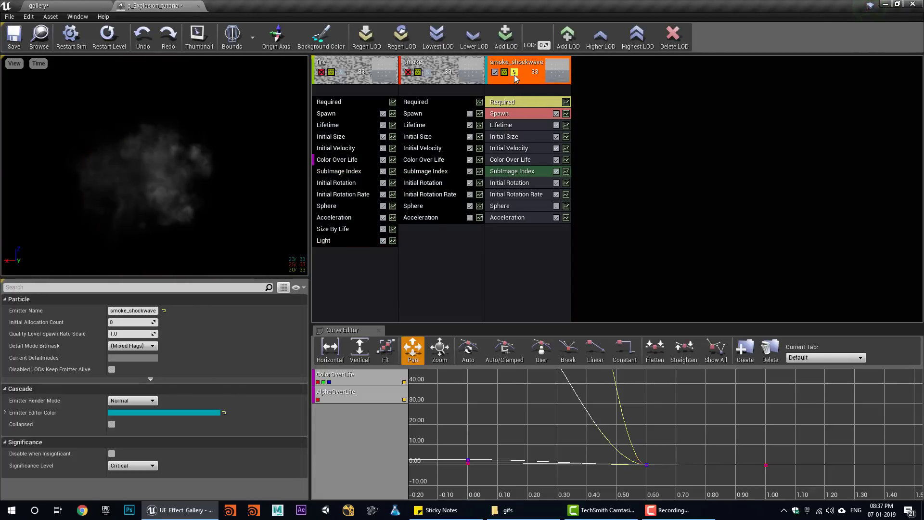
left_click(515, 209)
key("Delete")
- Add a Cylinder spawn-location module to the smoke_shockwave emitter
right_click(518, 244)
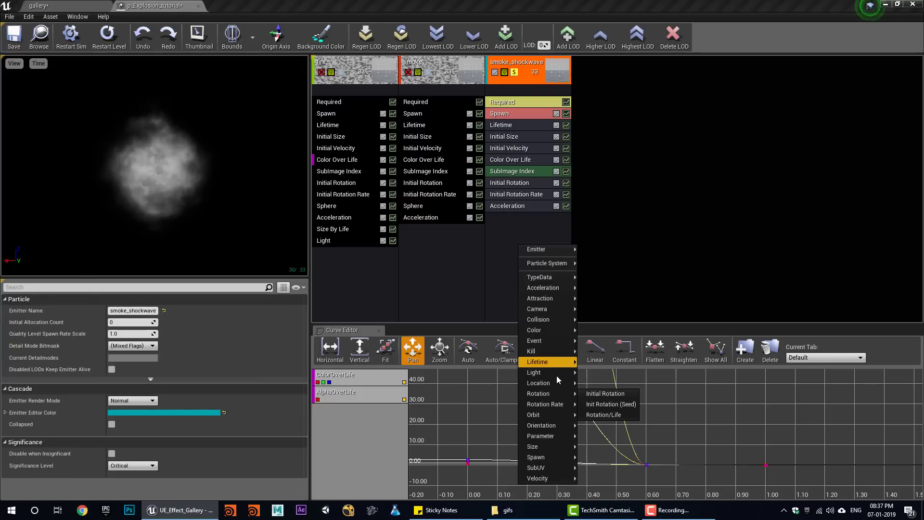
mouse_move(563, 387)
left_click(604, 399)
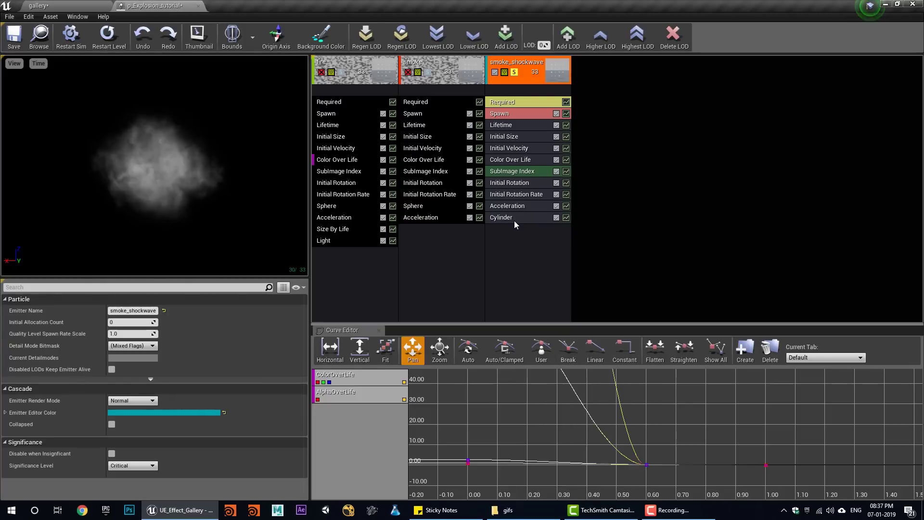
left_click(512, 217)
- Turn on the cylinder's Velocity and Surface Only options, with velocity scale about 26.4
scroll(154, 424, "down", 5)
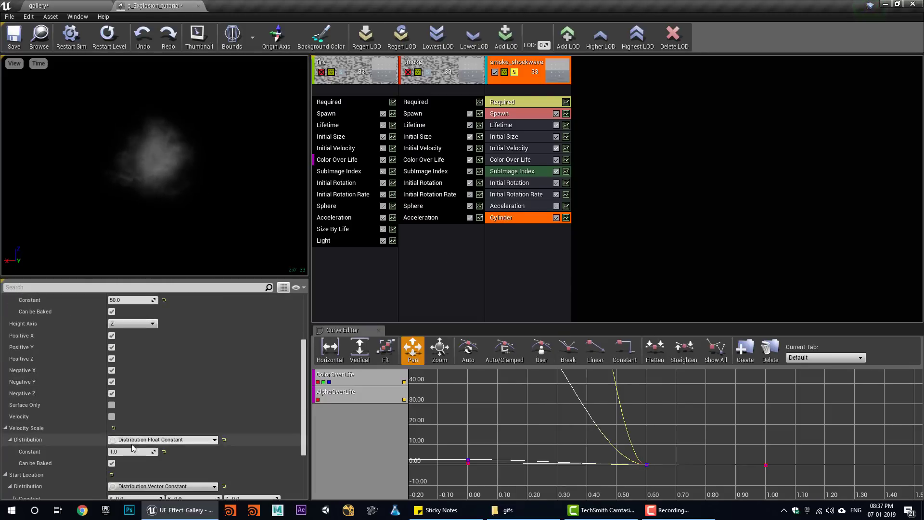
left_click(111, 416)
left_click_drag(133, 453, 183, 451)
left_click(112, 404)
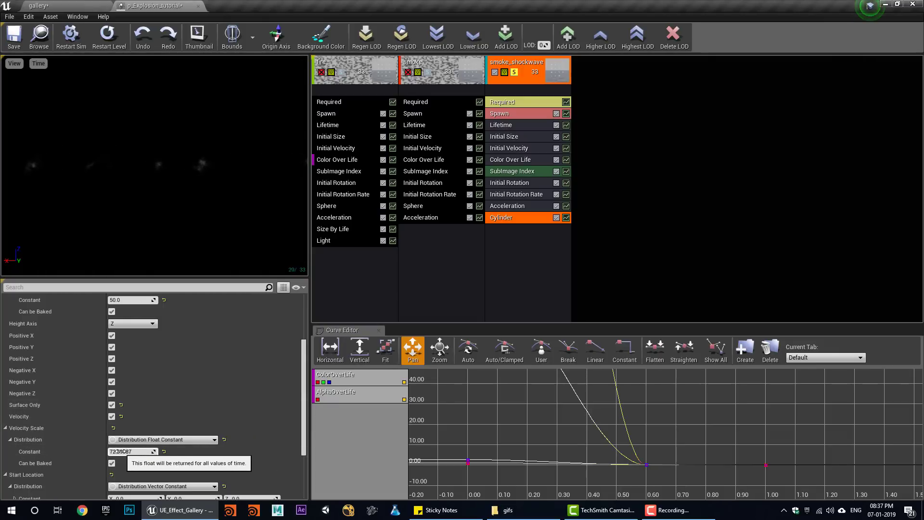
left_click_drag(120, 451, 143, 453)
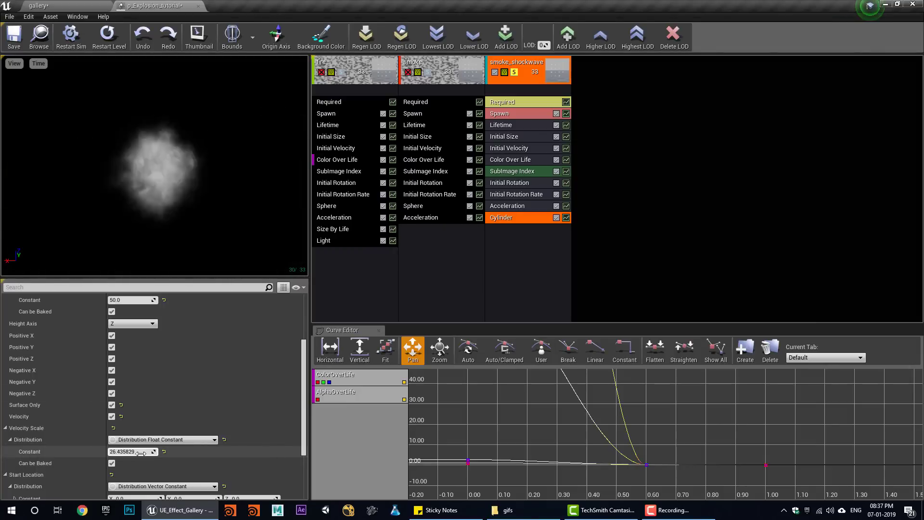
left_click(505, 113)
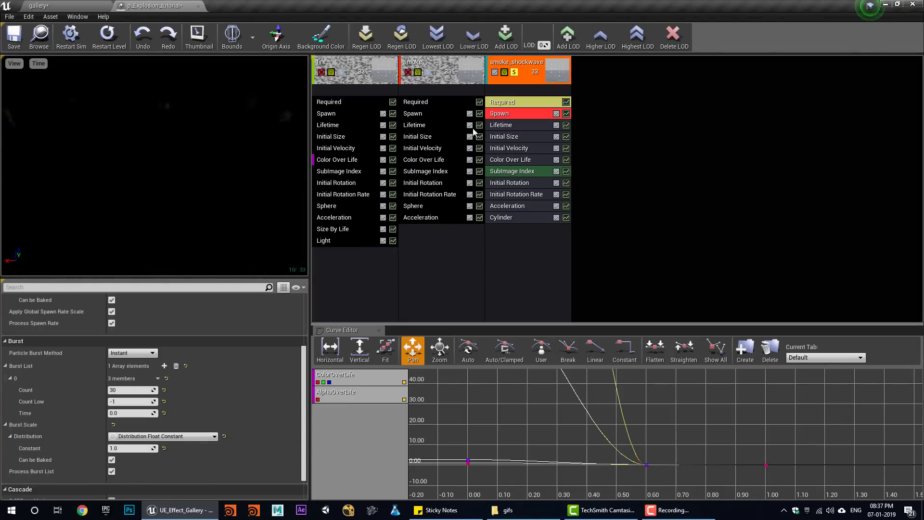
- Give smoke_shockwave a burst of 100 particles, turn off Solo, and save the system
left_click(123, 392)
type("100")
key("Return")
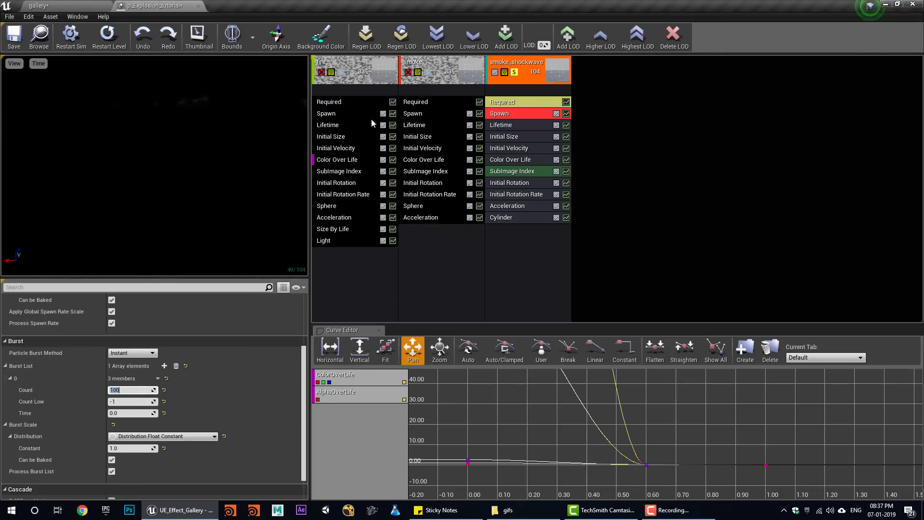
left_click(514, 72)
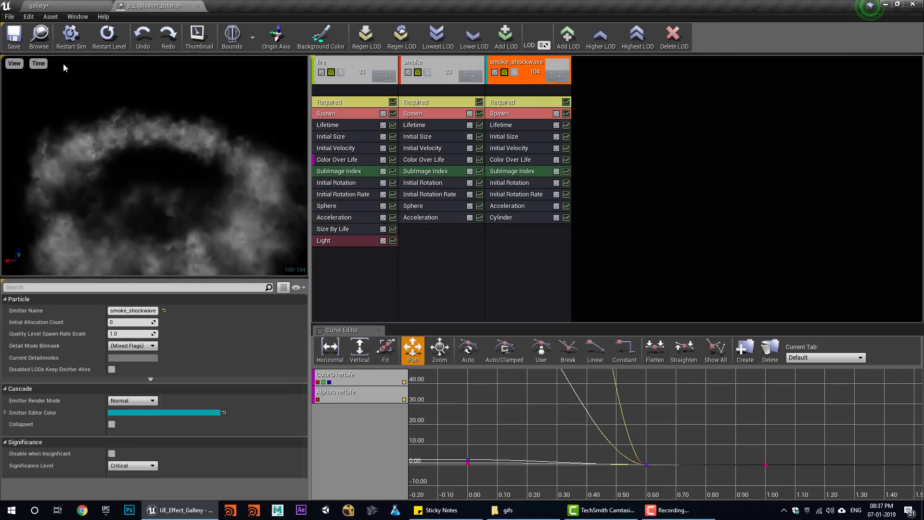
left_click(14, 38)
- Play the full explosion twice in the gallery level, then return to the particle editor
left_click(109, 36)
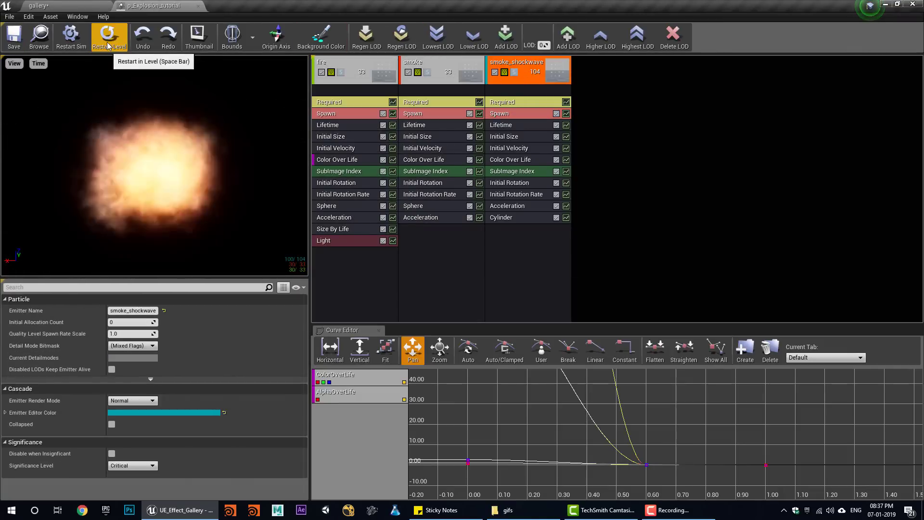
left_click(37, 5)
left_click(516, 37)
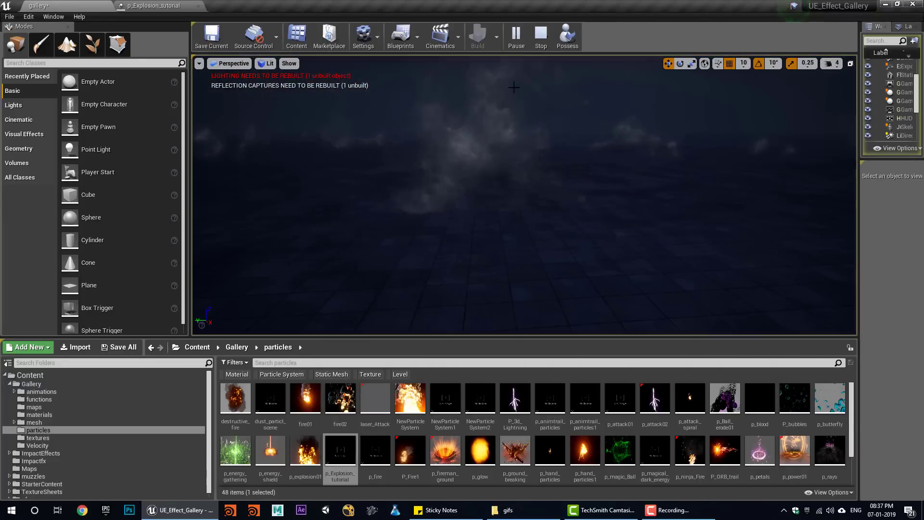
left_click(539, 36)
left_click(513, 41)
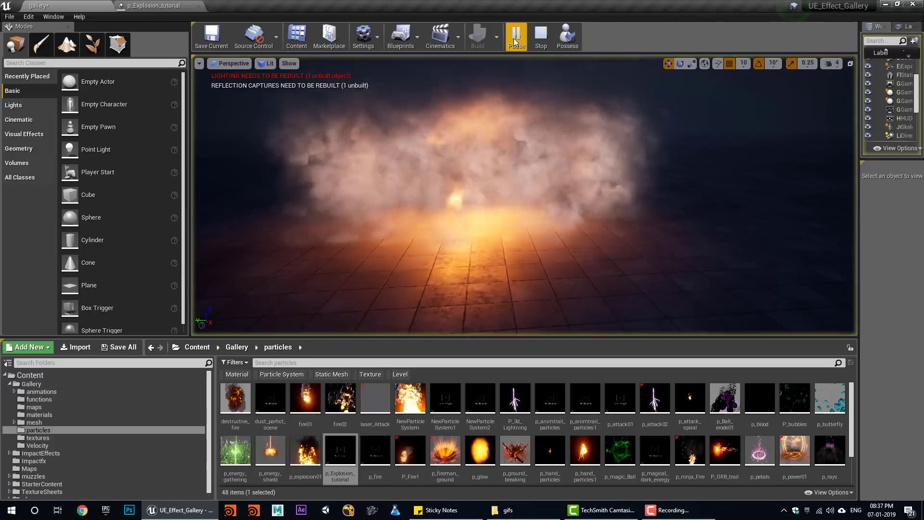
left_click(537, 43)
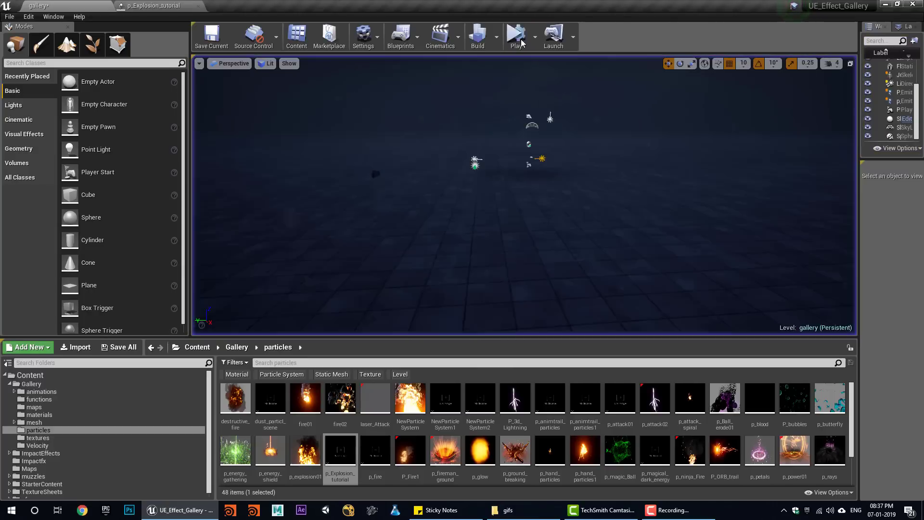
left_click(153, 5)
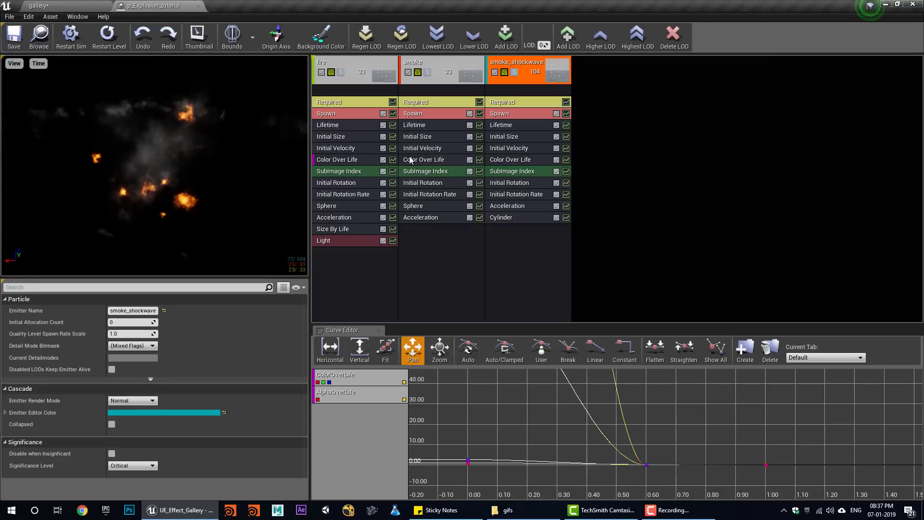
left_click(500, 219)
- Set the ring's cylinder velocity scale to ~91.6 and lifetime to 0.2–0.5, then play it in the gallery level
scroll(120, 428, "down", 5)
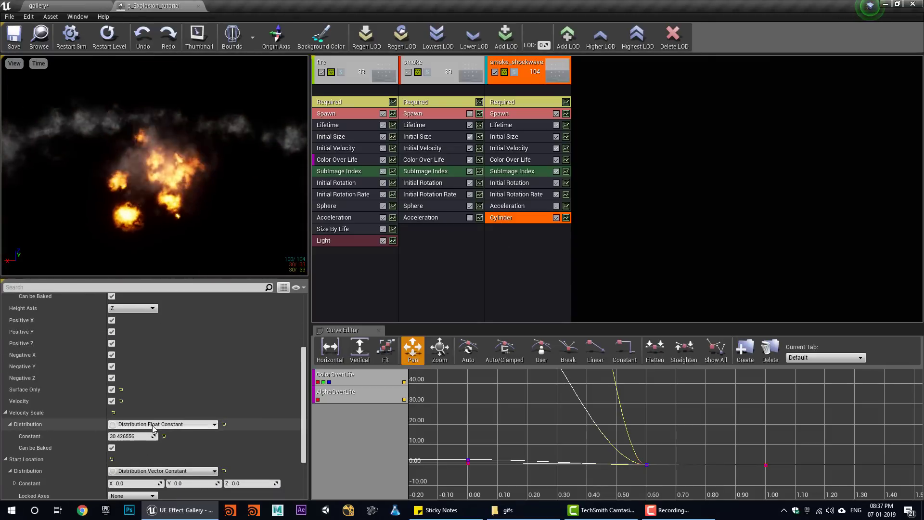
left_click_drag(131, 435, 130, 436)
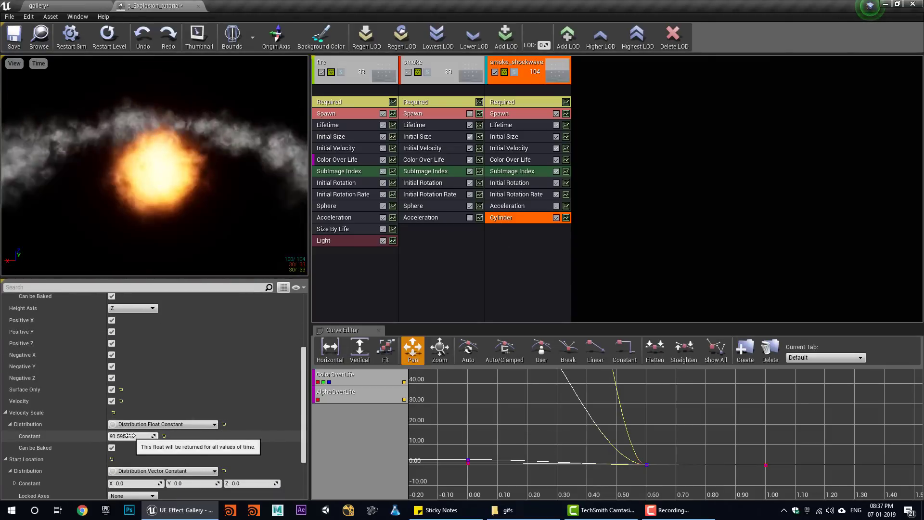
left_click(502, 128)
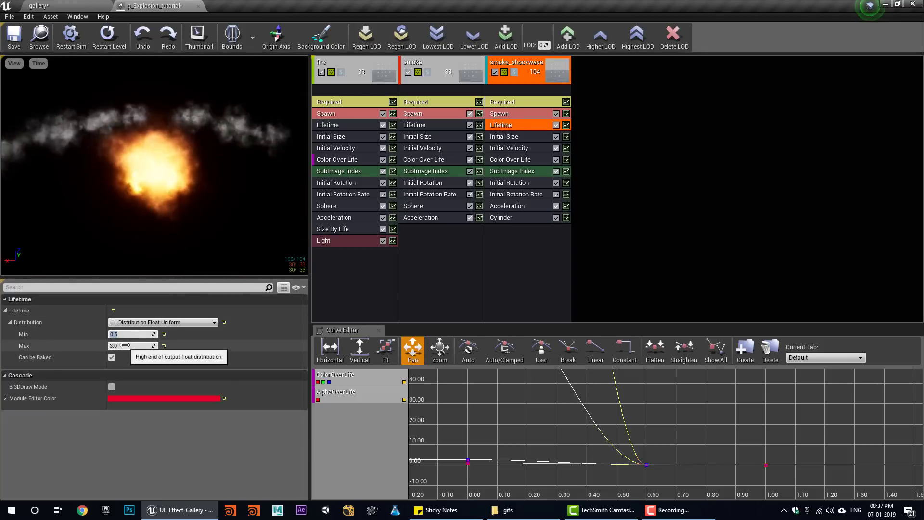
left_click_drag(125, 345, 116, 345)
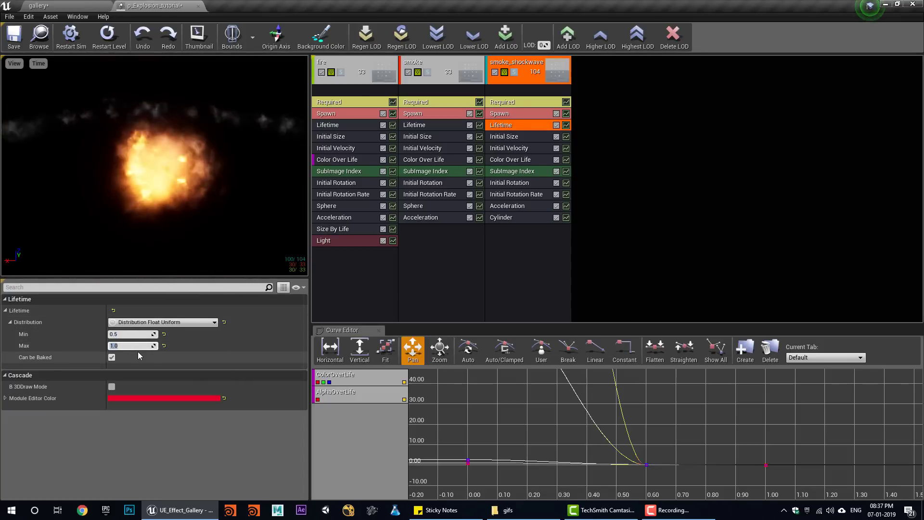
type("0.5")
left_click(119, 333)
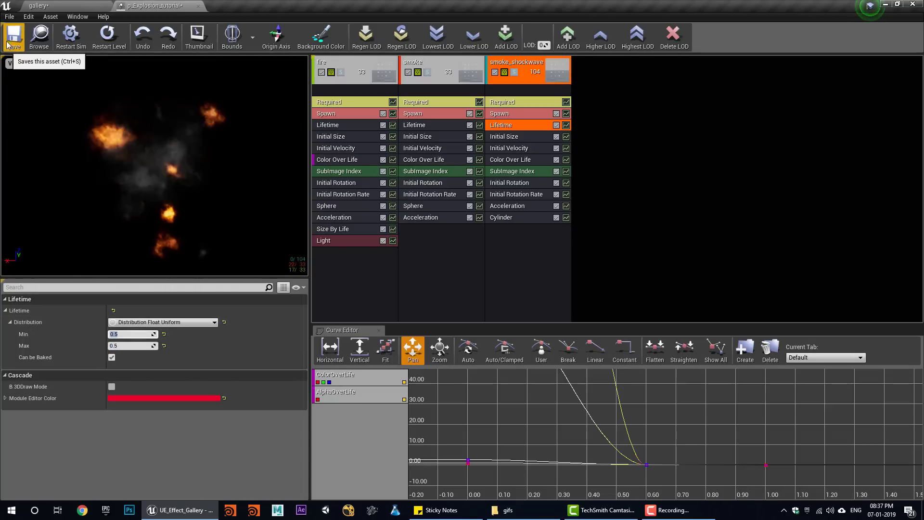
type("0.2")
key("Return")
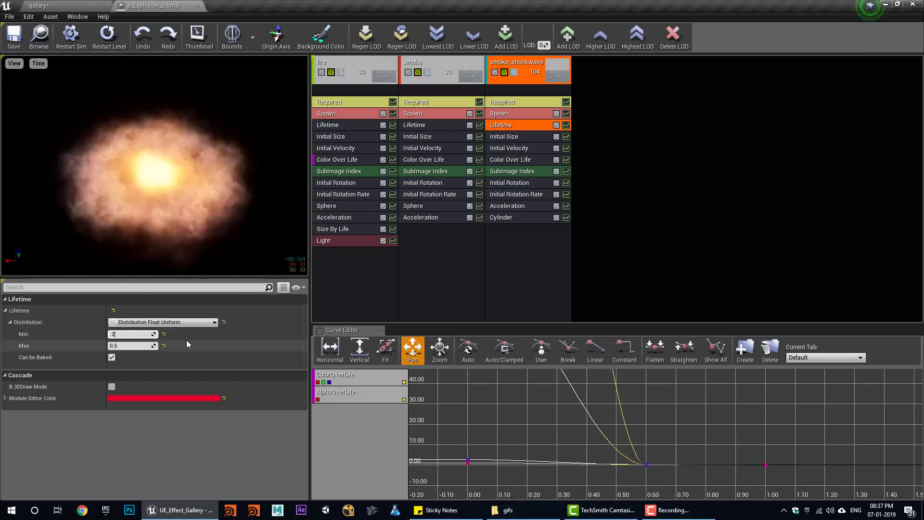
left_click(106, 2)
left_click(513, 41)
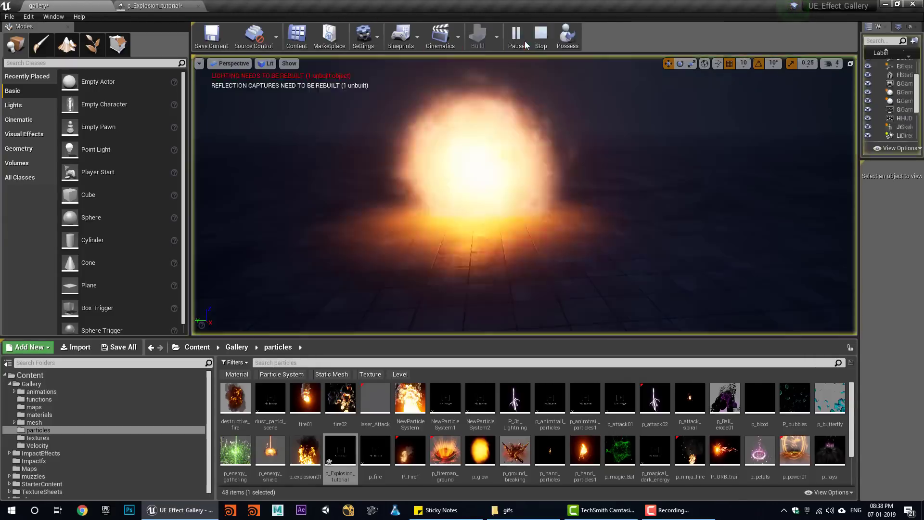
- Stop and replay the explosion four times in the gallery level, then go back to p_Explosion_tutorial
left_click(541, 39)
left_click(516, 38)
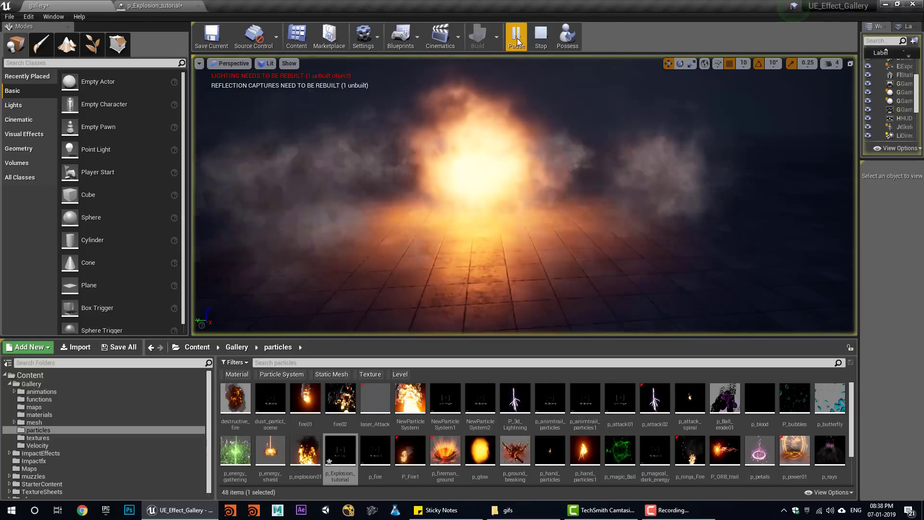
left_click(541, 38)
left_click(515, 38)
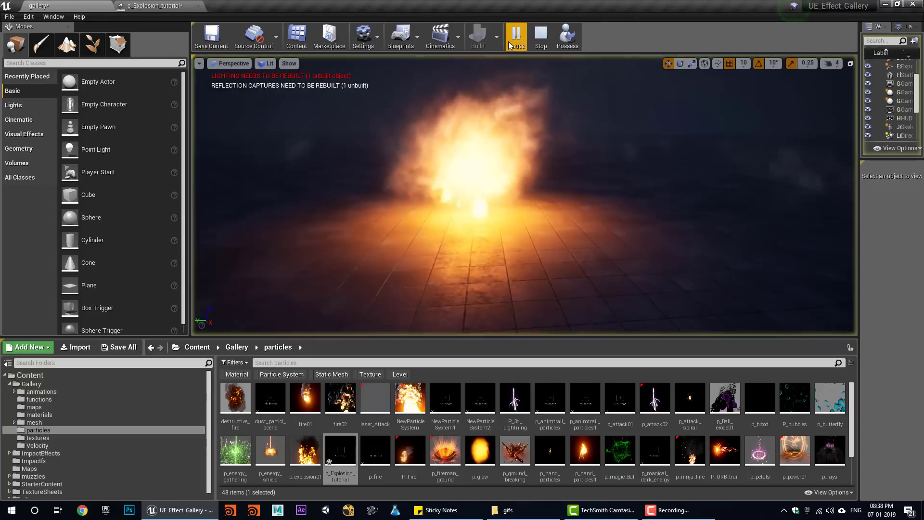
left_click(541, 38)
left_click(516, 38)
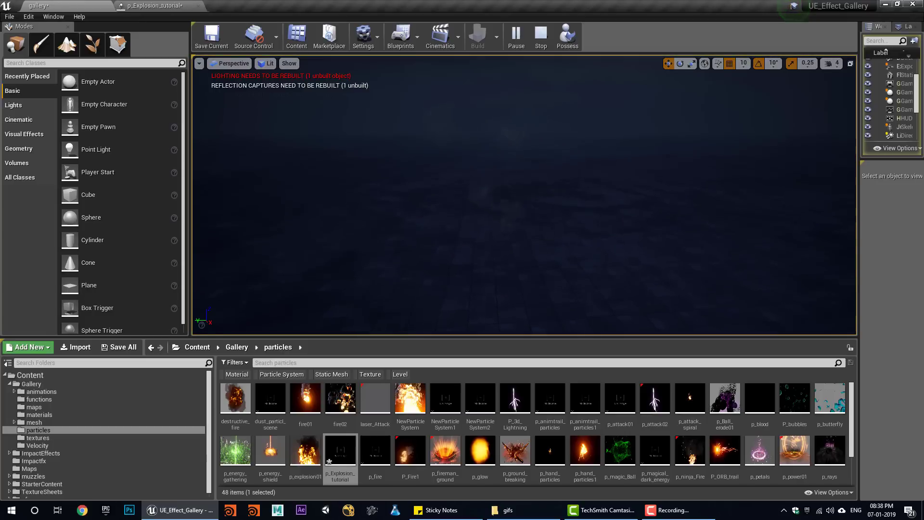
left_click(544, 44)
left_click(516, 38)
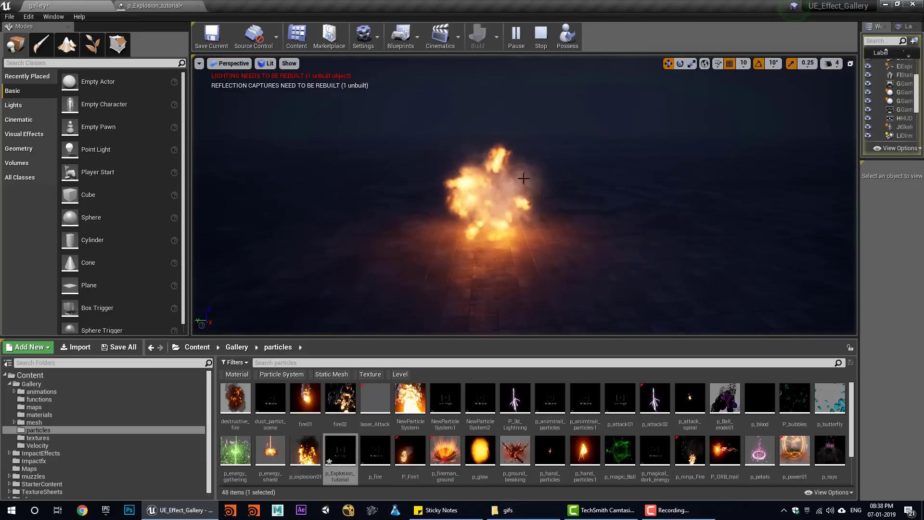
left_click(154, 5)
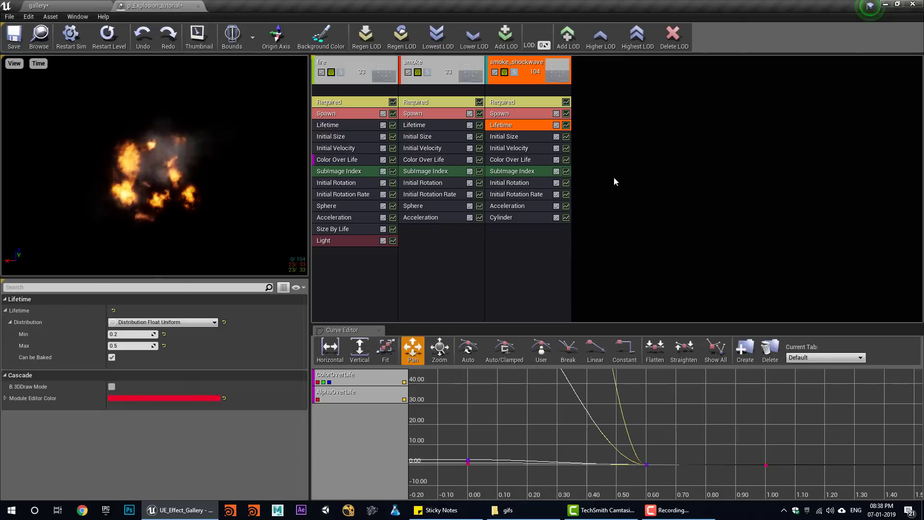
- Duplicate the fire emitter
right_click(357, 68)
mouse_move(404, 73)
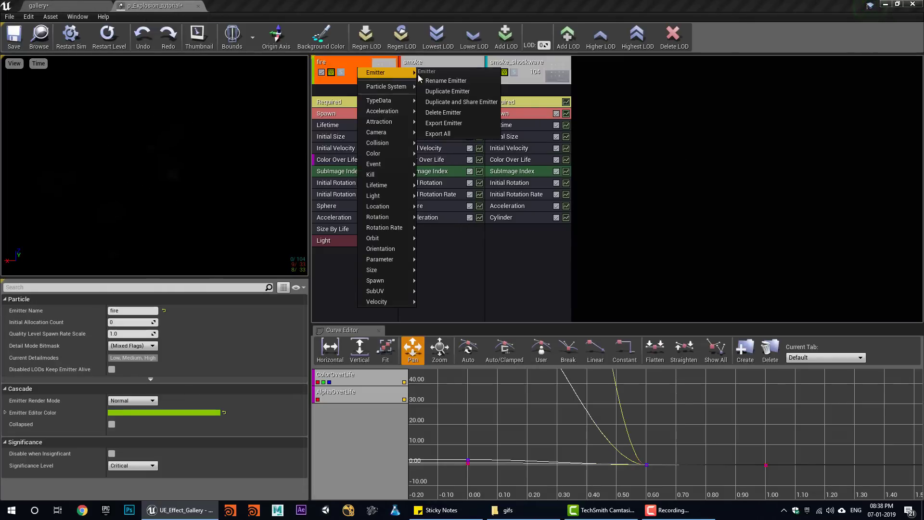
left_click(447, 91)
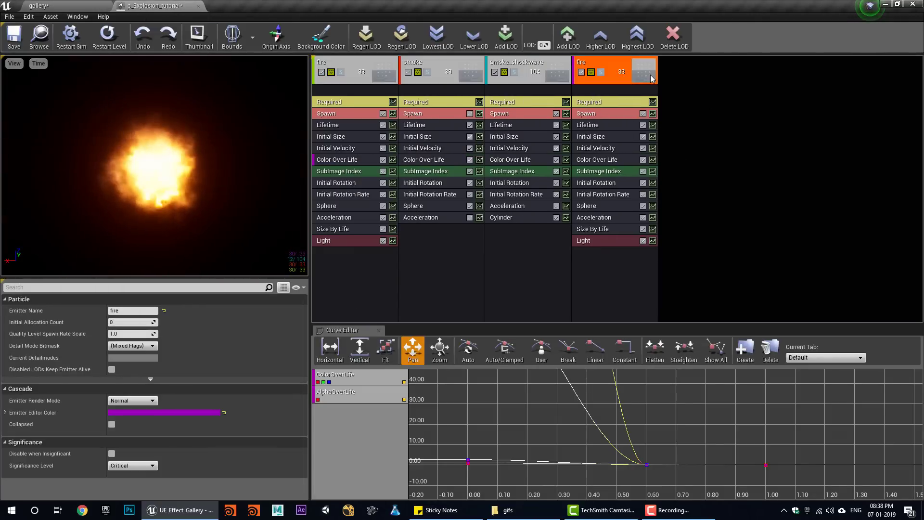
- Rename the copied emitter to fireball_trails and preview it solo
right_click(625, 66)
mouse_move(640, 73)
left_click(711, 78)
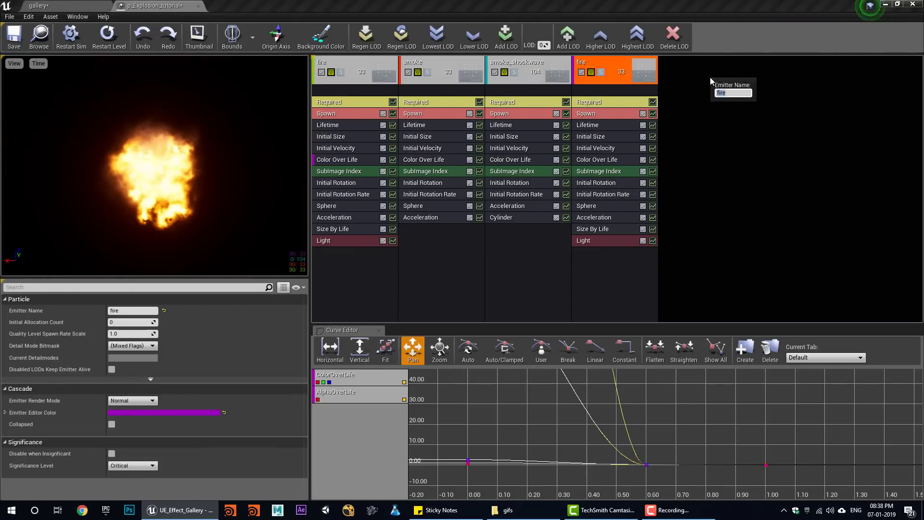
type("ball_trails")
key("Return")
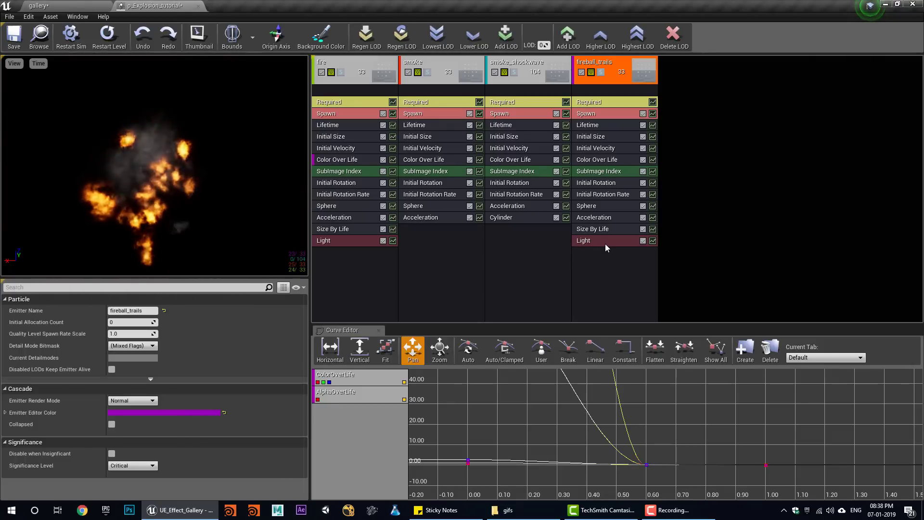
left_click(600, 72)
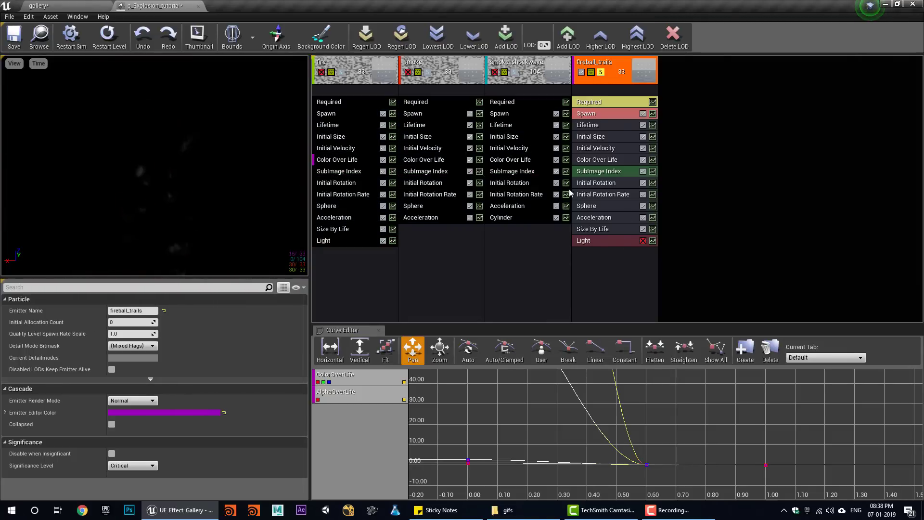
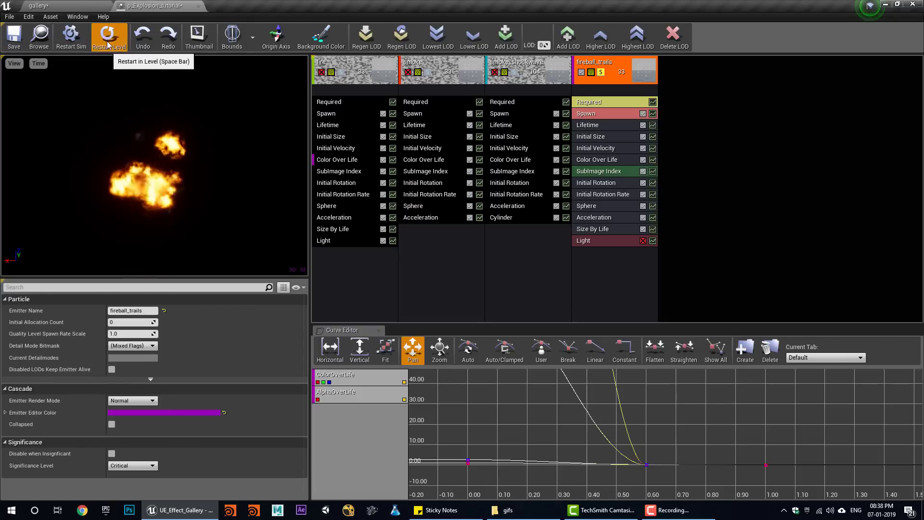
- Make fireball_trails' Color Over Life a constant colour with R 37 and G 7.5
left_click(595, 161)
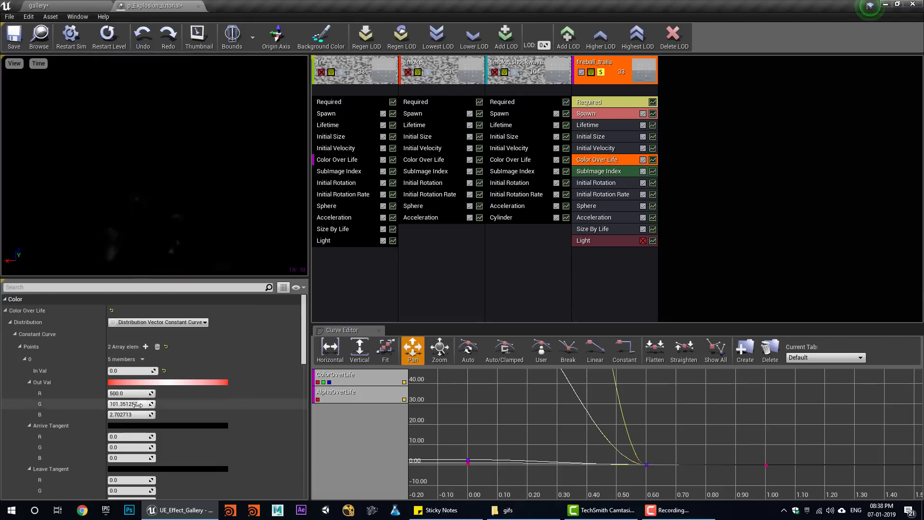
scroll(140, 428, "down", 10)
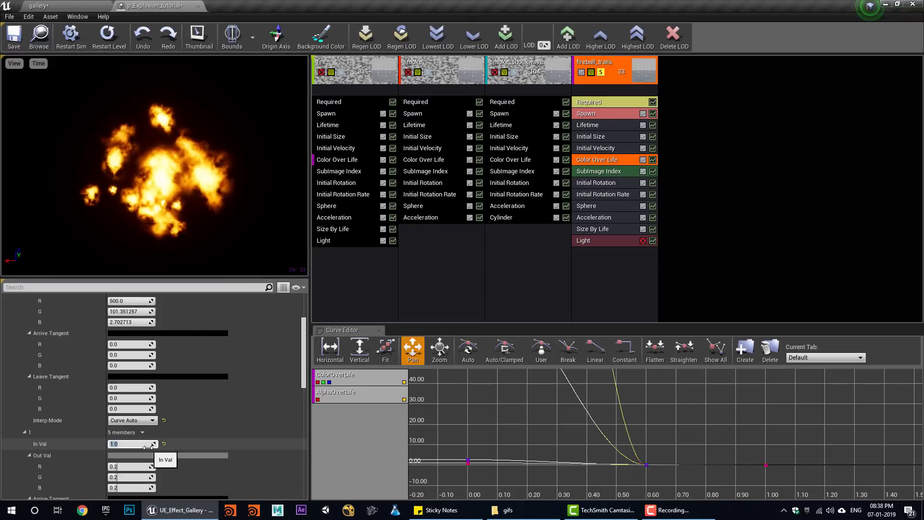
scroll(144, 447, "up", 10)
left_click(152, 322)
left_click(178, 342)
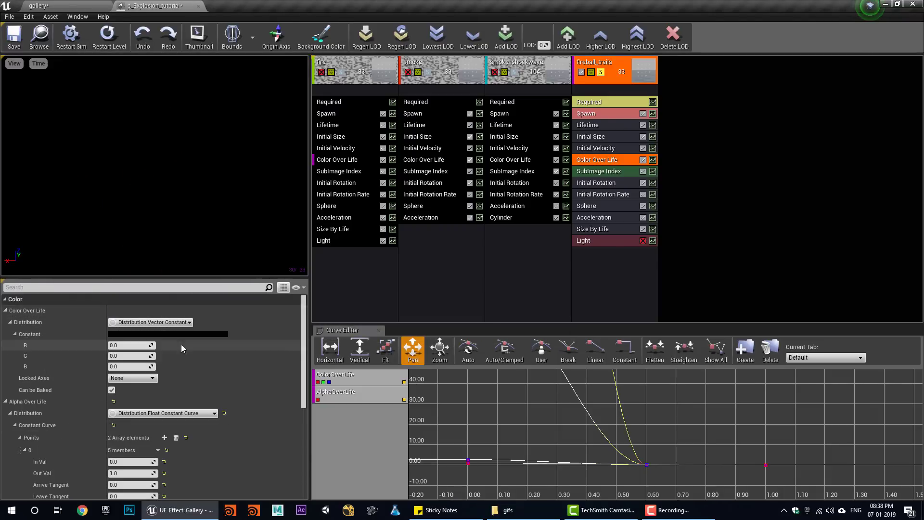
type("37")
key("Tab")
type("7")
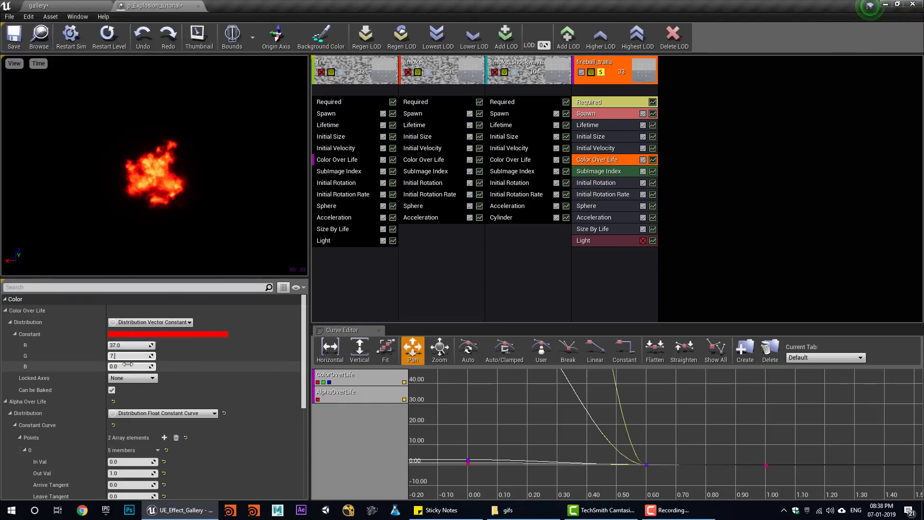
- Set the fireball_trails spawn burst count to 20
left_click(601, 115)
scroll(108, 408, "down", 2)
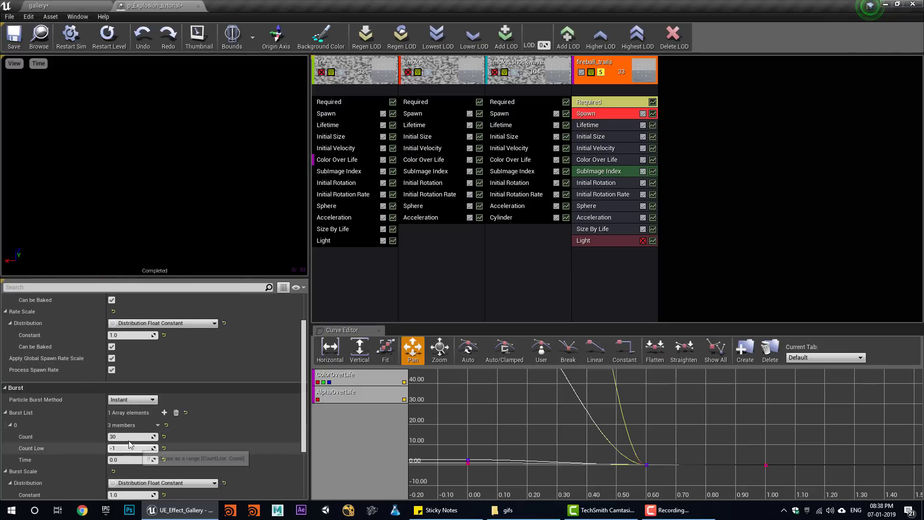
left_click(127, 436)
type("20")
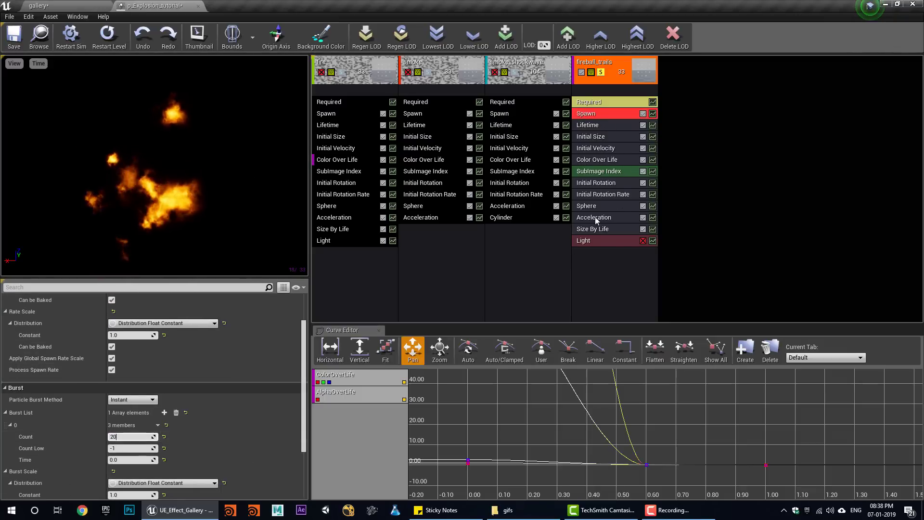
- Widen the sphere velocity scale range and stop spawning toward negative Z
left_click(605, 207)
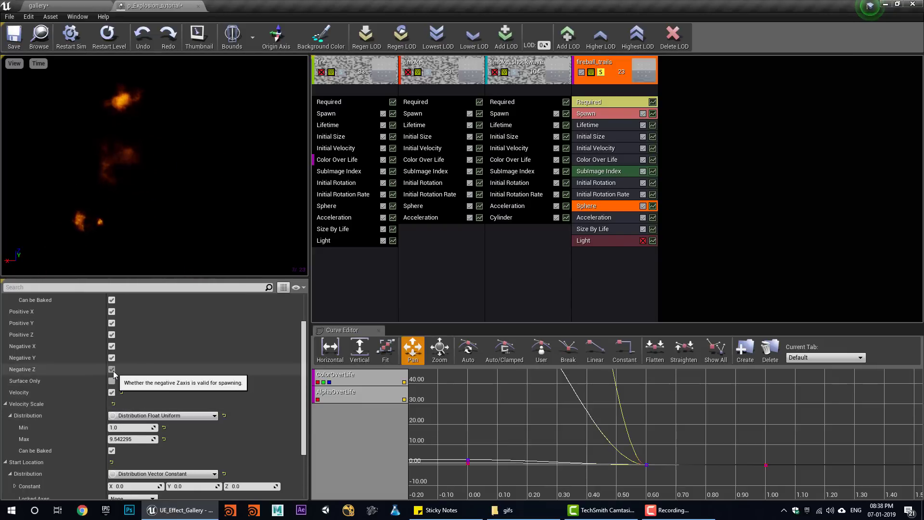
mouse_move(131, 438)
left_mouse_down()
mouse_move(157, 438)
mouse_move(118, 428)
left_mouse_up()
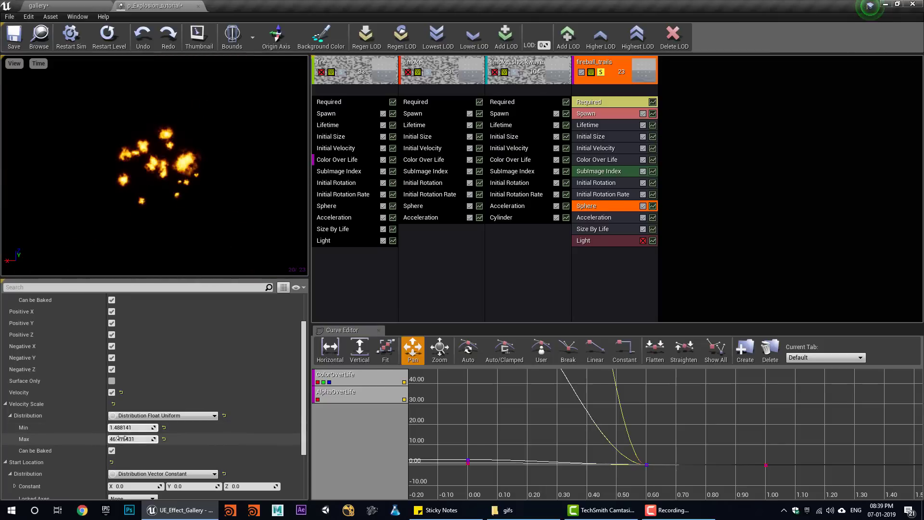
left_click(112, 370)
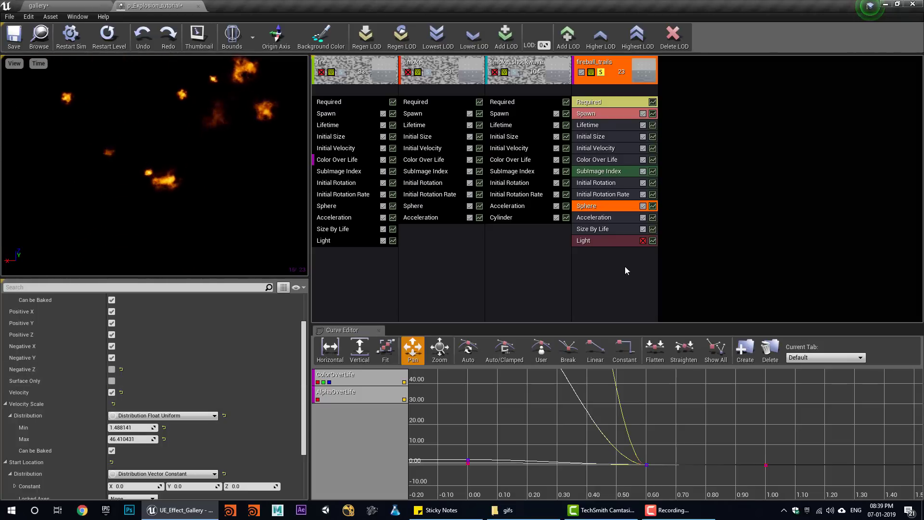
- Give fireball_trails strong downward Z acceleration (Max Z about -4352.5) and turn Solo off
left_click(596, 218)
left_click_drag(249, 337, 202, 336)
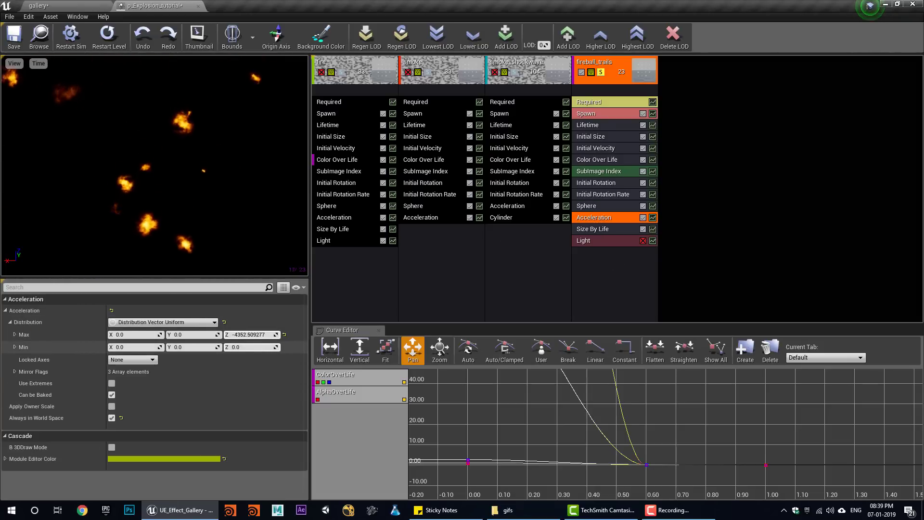
left_click_drag(261, 347, 250, 347)
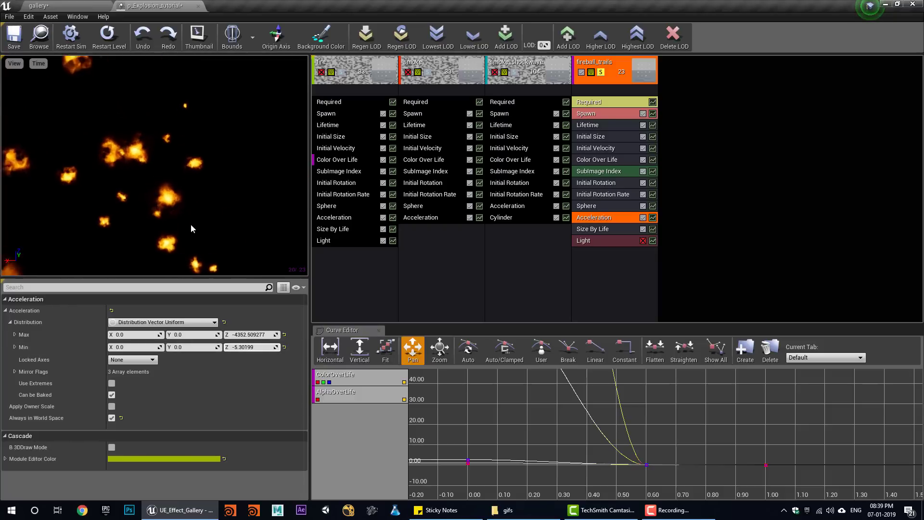
left_click(601, 73)
- Rename the fireball_trails emitter to fireball
right_click(611, 66)
mouse_move(640, 67)
left_click(698, 75)
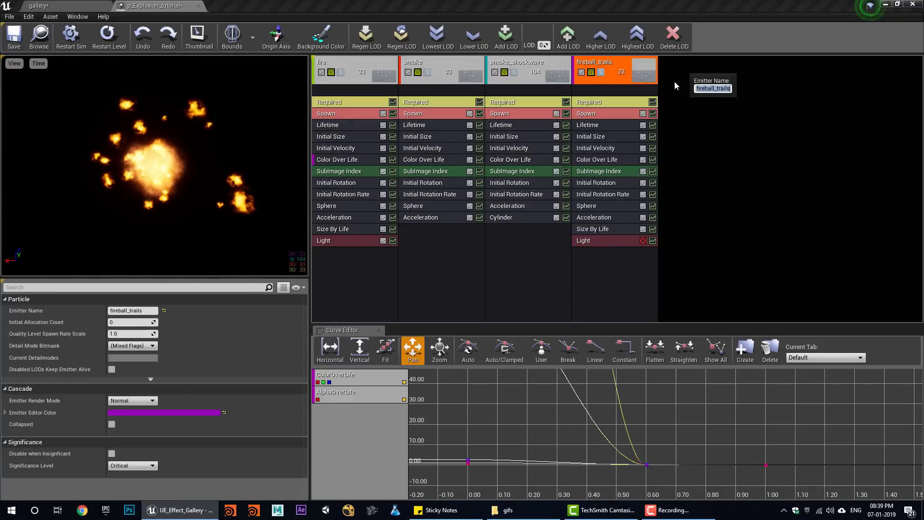
key("BackSpace")
key("BackSpace")
key("BackSpace")
key("BackSpace")
key("BackSpace")
key("BackSpace")
key("BackSpace")
key("Return")
- Duplicate the fireball emitter and name the copy fireball_trail
right_click(621, 67)
mouse_move(651, 72)
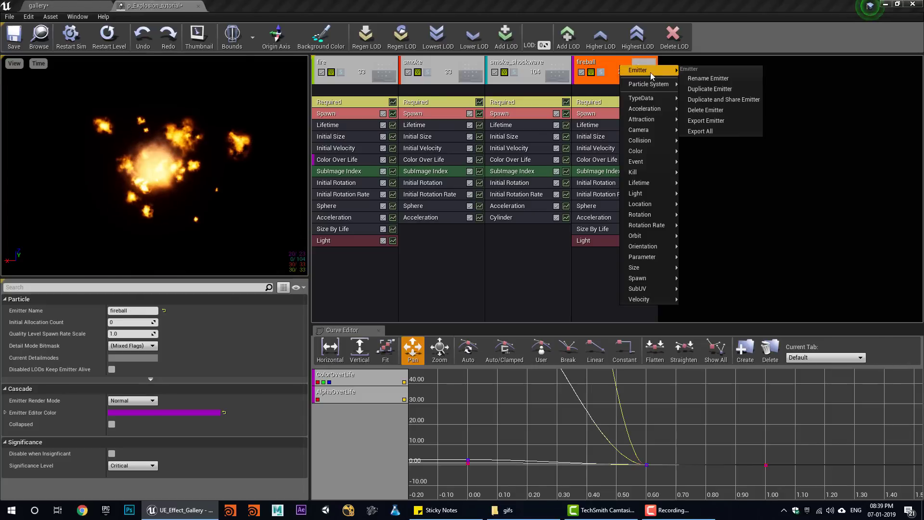
left_click(723, 89)
right_click(697, 60)
mouse_move(756, 67)
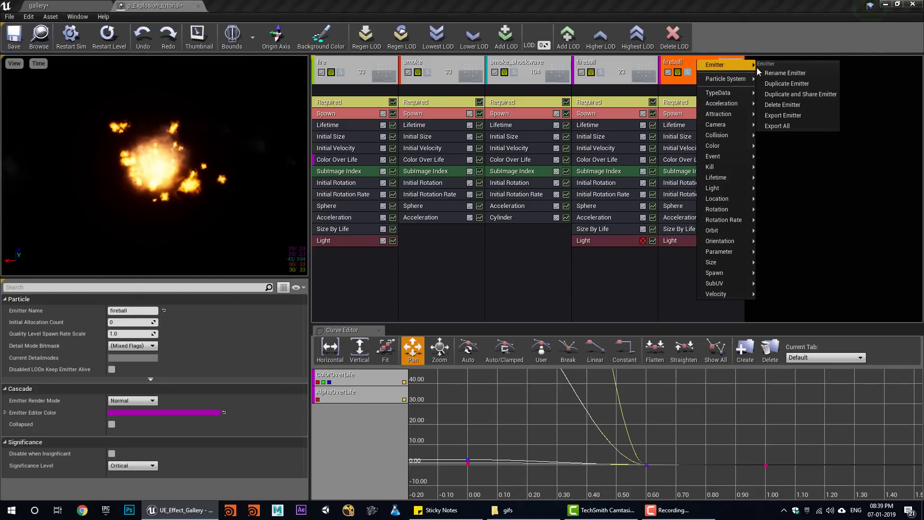
left_click(784, 74)
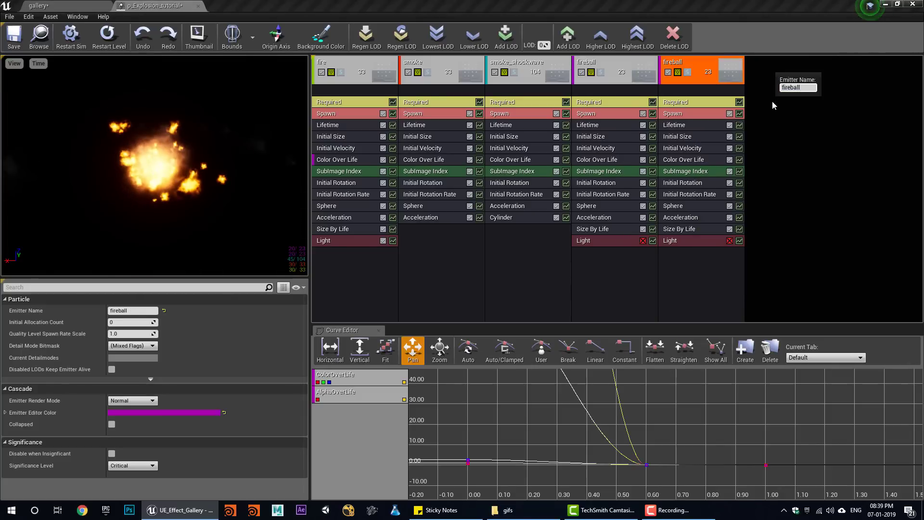
type("_trail")
key("Return")
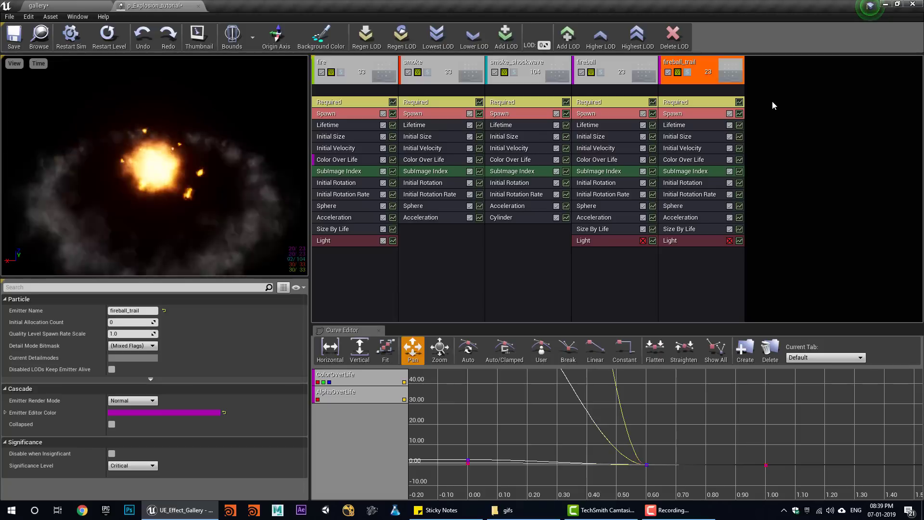
- Delete the Light module from fireball_trail
left_click(681, 240)
key("Delete")
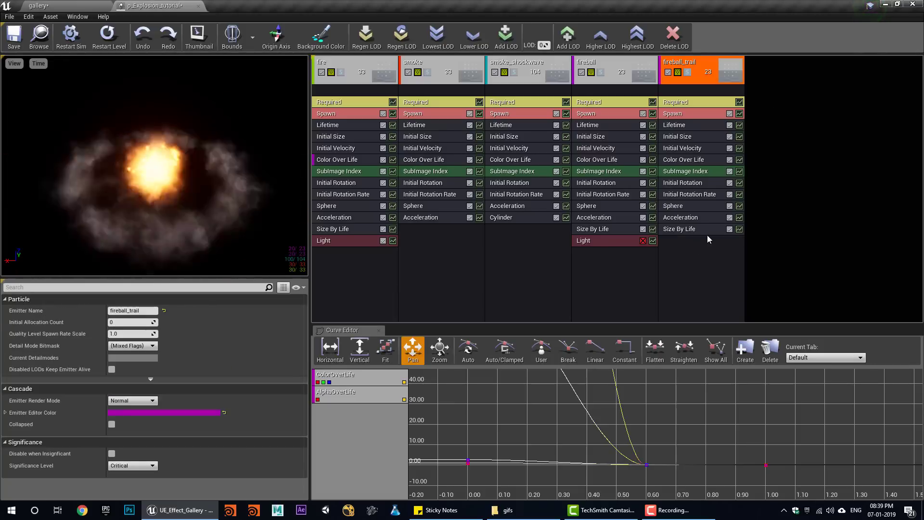
left_click(679, 113)
- Remove fireball_trail's burst entry and set its spawn rate to 100
left_click(176, 458)
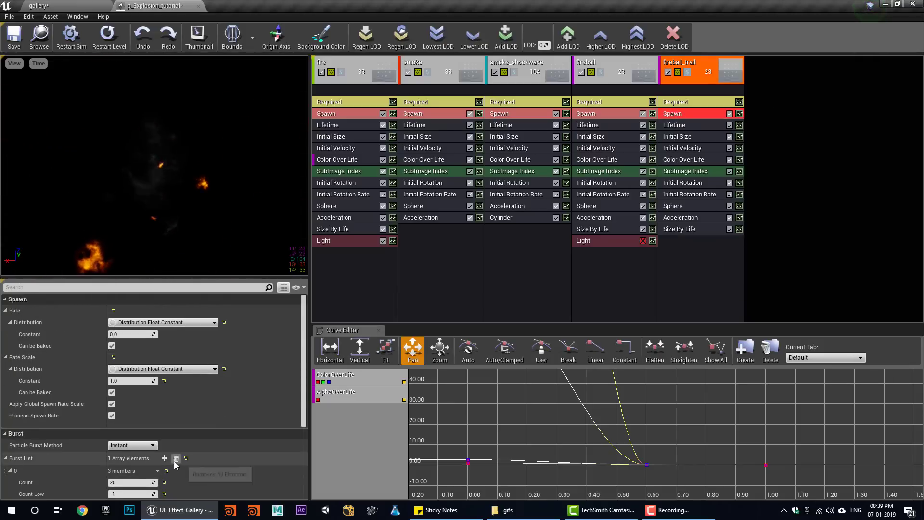
left_click(137, 334)
type("100")
key("Return")
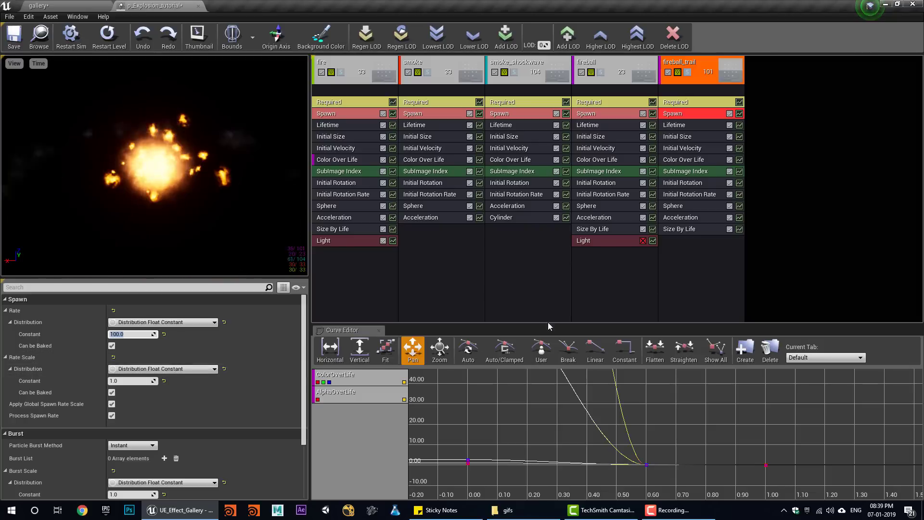
- Add an Emitter Initial Location module to fireball_trail and set its source emitter
right_click(680, 258)
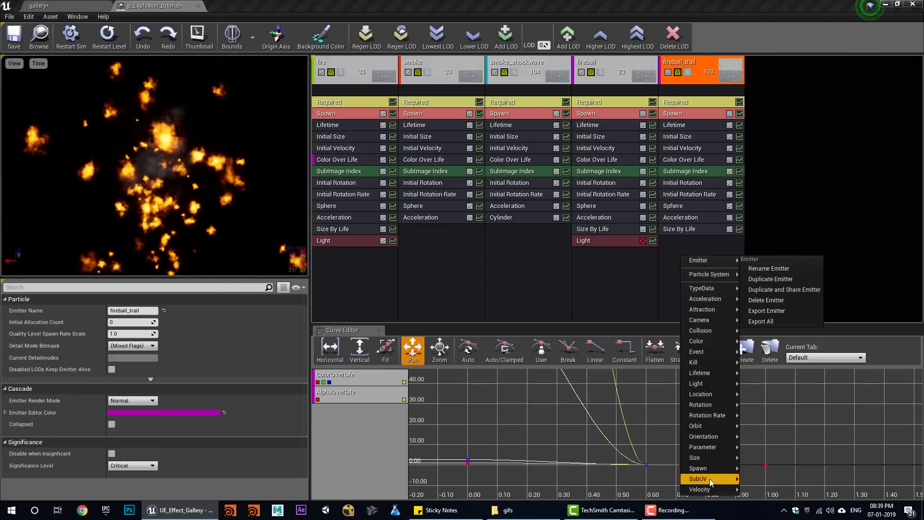
mouse_move(712, 402)
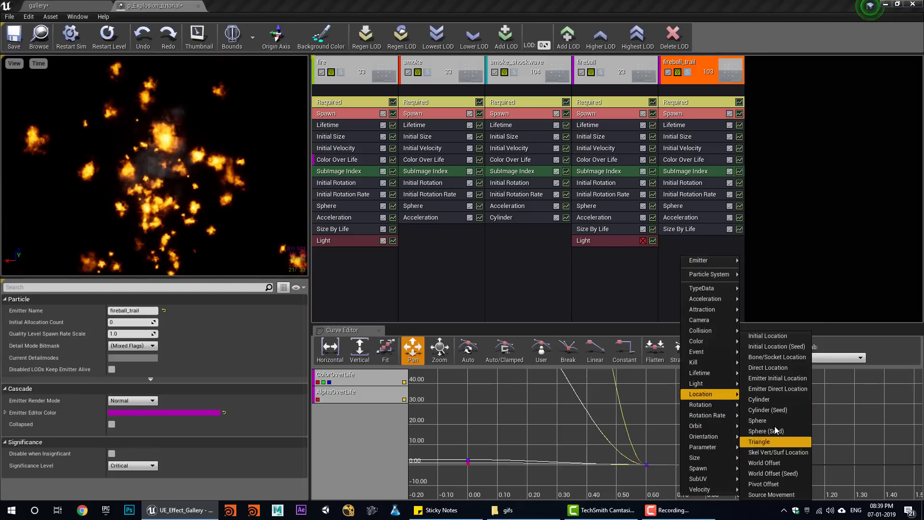
left_click(796, 379)
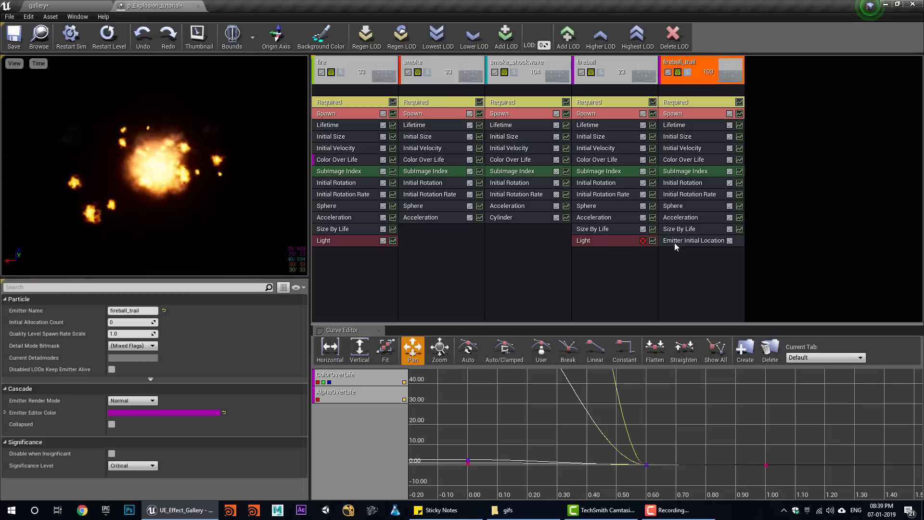
left_click(137, 311)
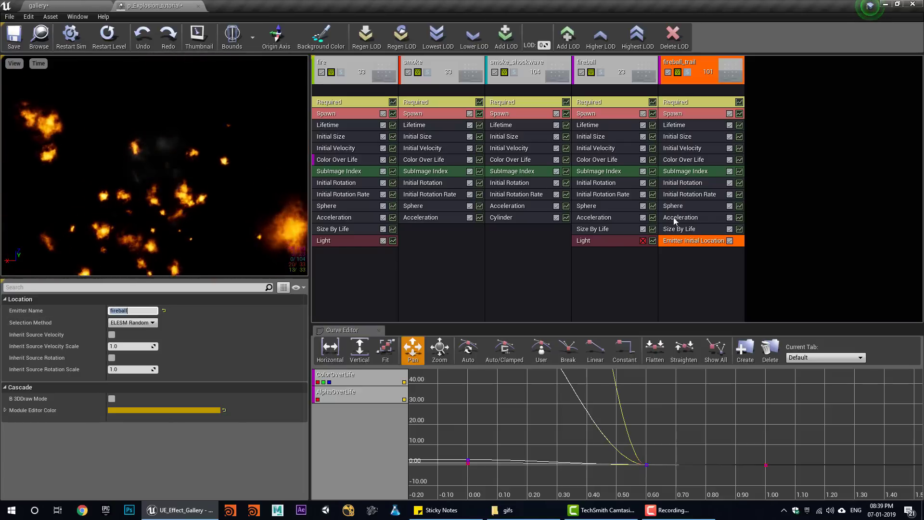
- Disable acceleration, sphere location, initial velocity and size by life; raise spawn rate to about 248
left_click(691, 218)
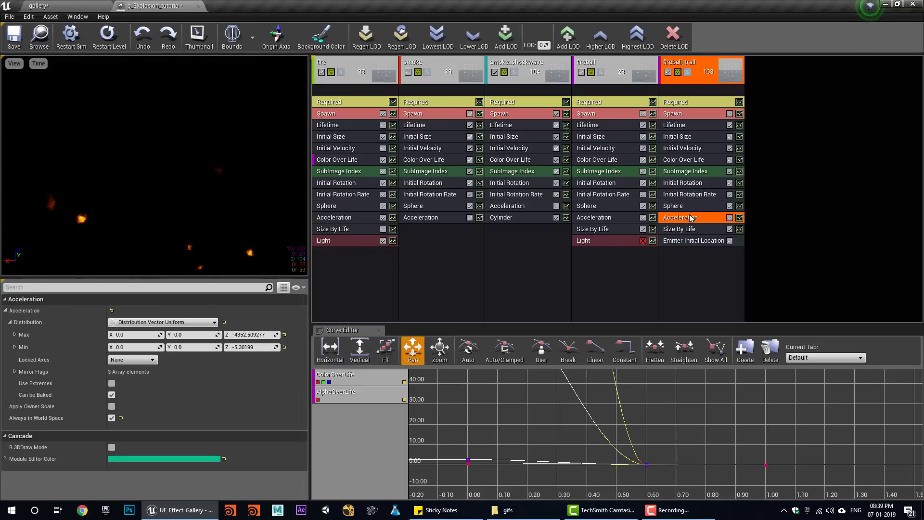
left_click(729, 217)
left_click(729, 205)
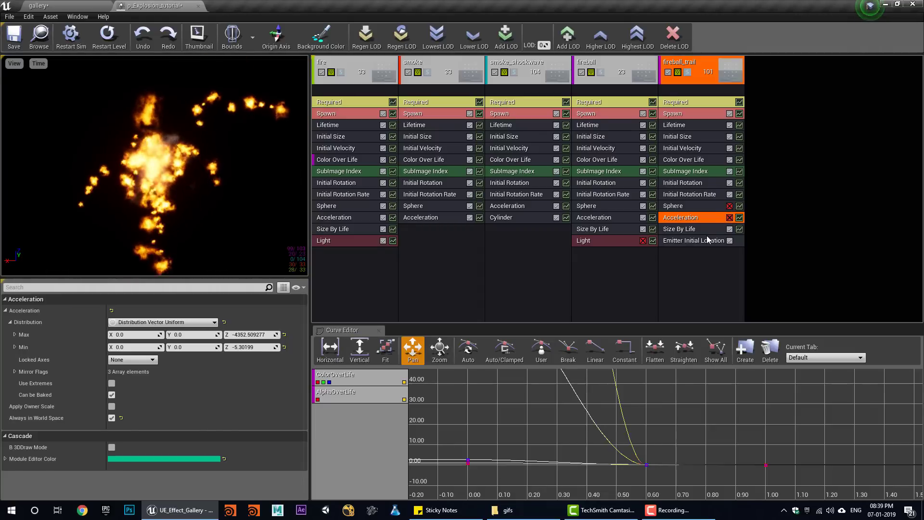
left_click(729, 148)
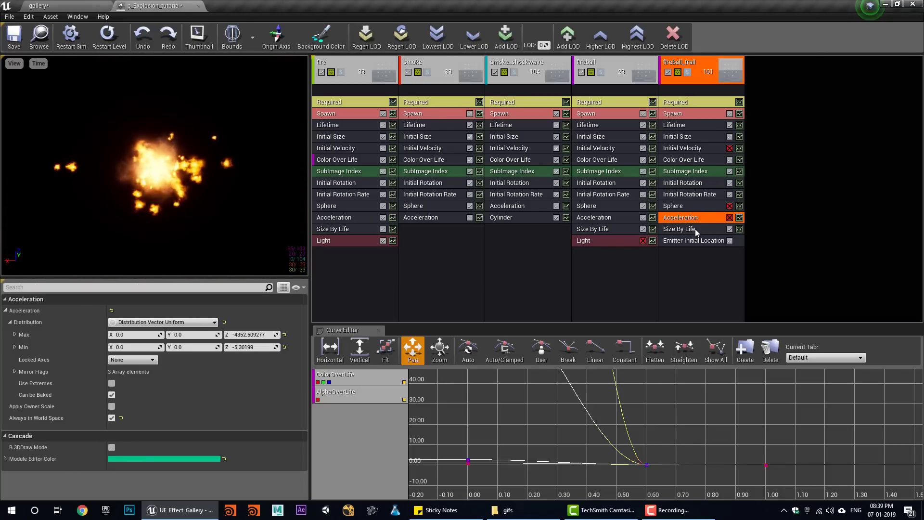
left_click(730, 229)
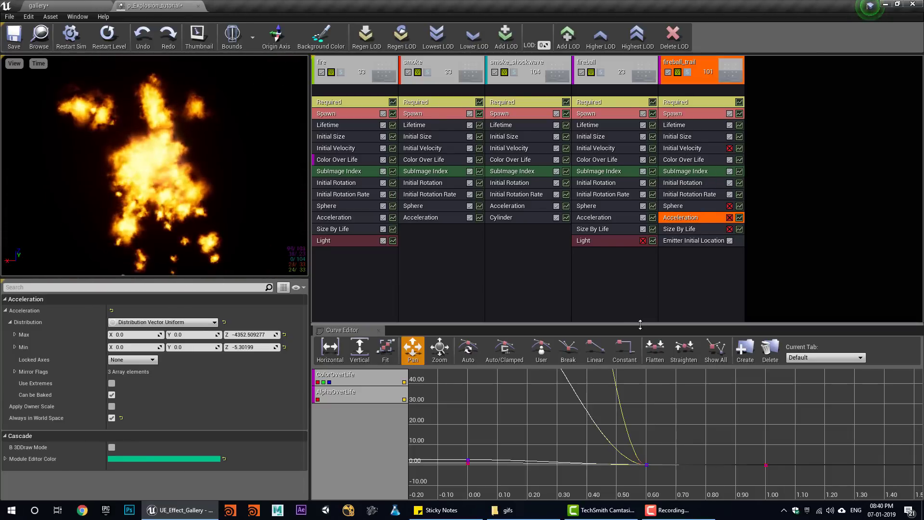
left_click(670, 116)
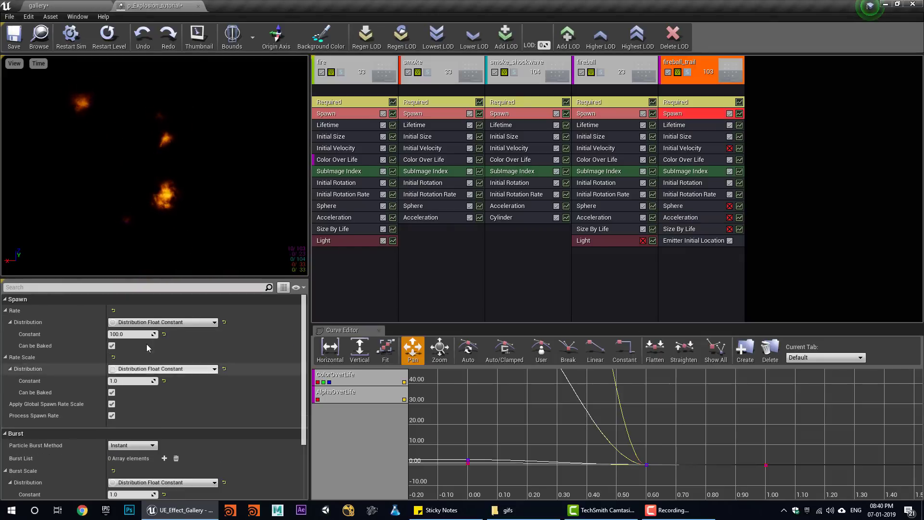
left_click_drag(127, 334, 154, 335)
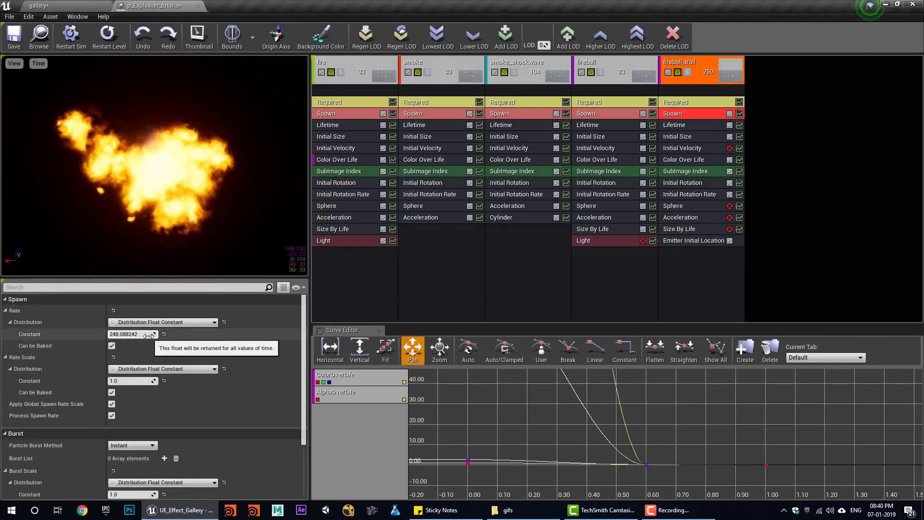
- Add then remove GPU Sprites type data on fireball_trail, and replay the explosion preview
right_click(674, 92)
mouse_move(719, 124)
left_click(761, 136)
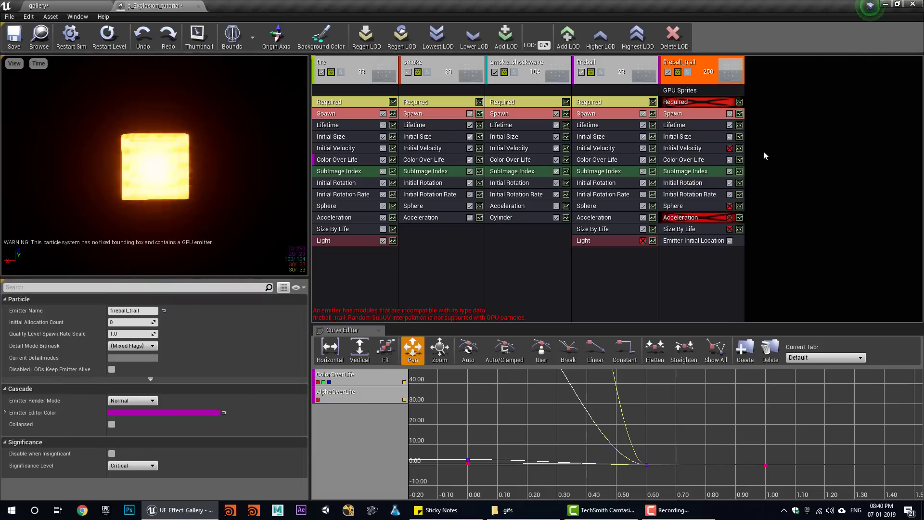
right_click(691, 92)
left_click(712, 97)
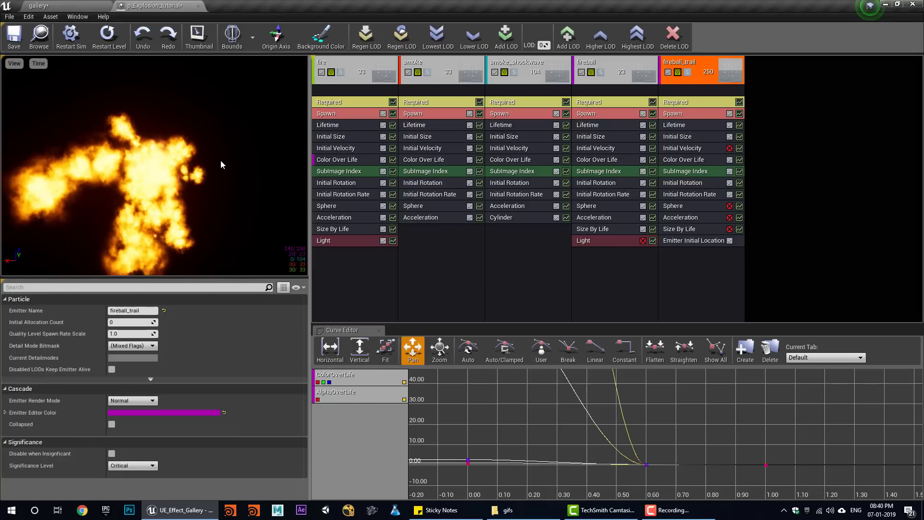
left_click(109, 38)
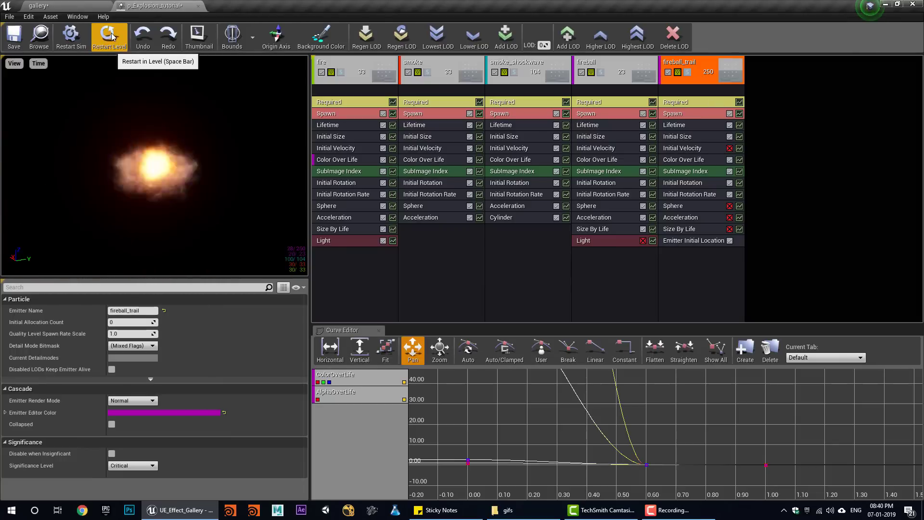
left_click_drag(145, 214, 217, 212)
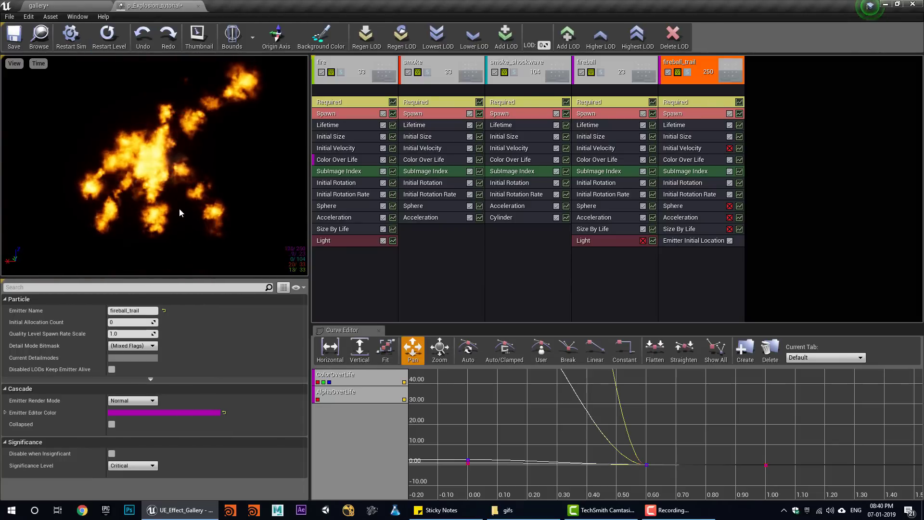
- Switch fireball_trail's Color Over Life to a constant curve whose first point is R 37, G 7.5
left_click(684, 161)
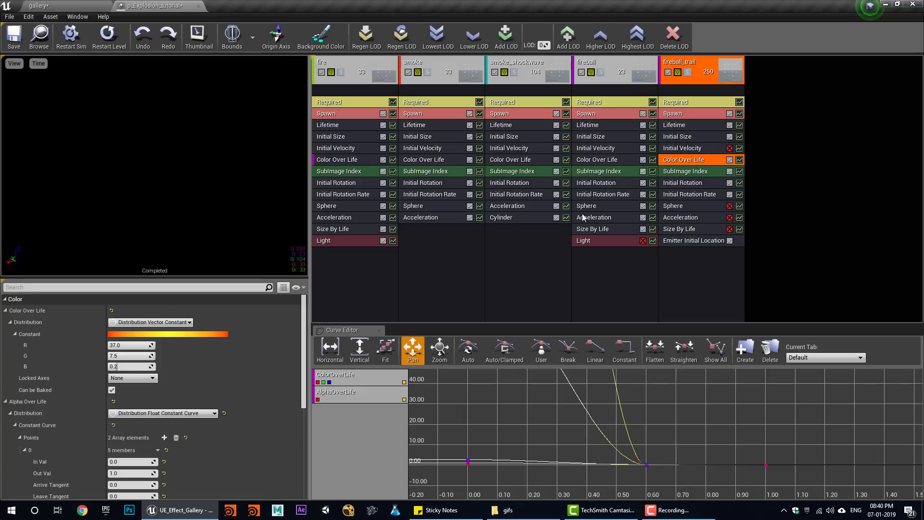
scroll(137, 406, "down", 5)
scroll(125, 416, "up", 3)
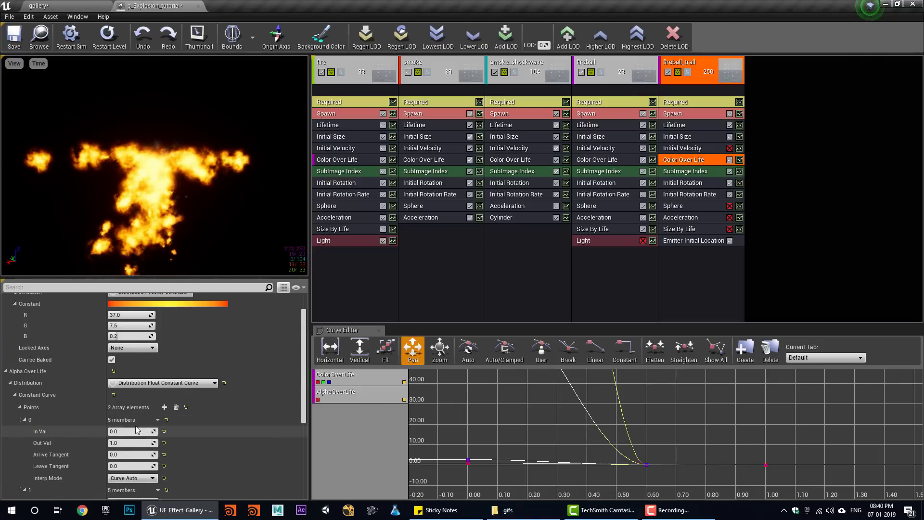
left_click(152, 321)
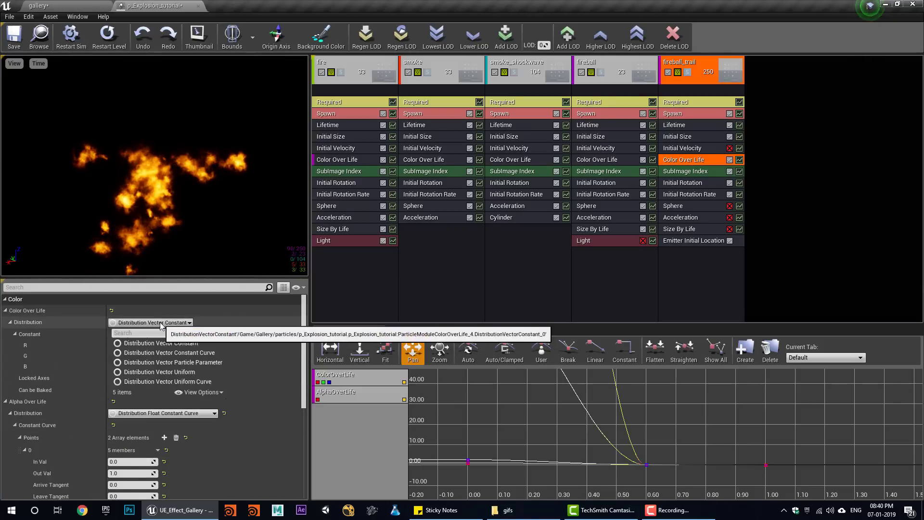
left_click(195, 353)
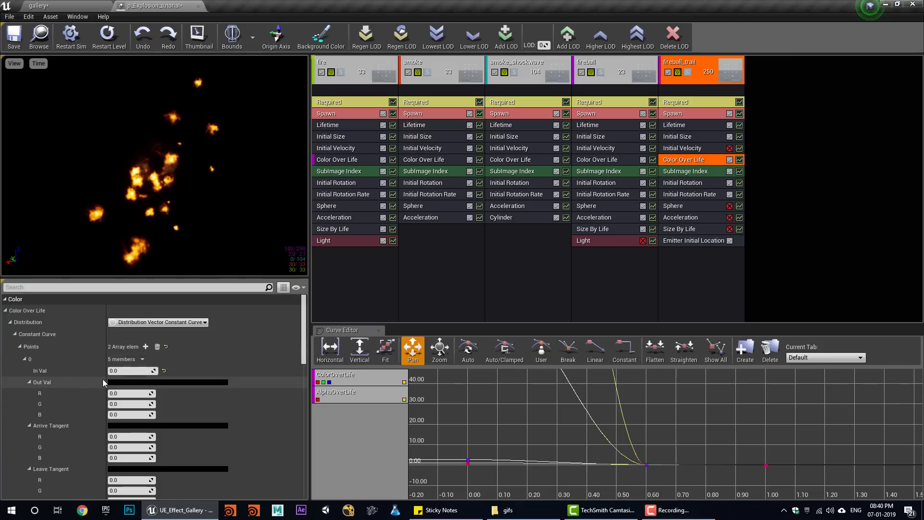
left_click(129, 370)
left_click(125, 399)
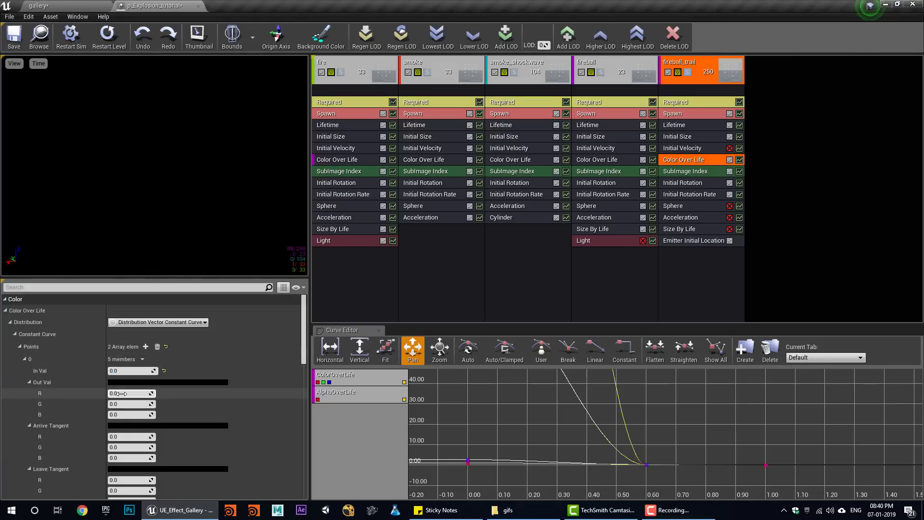
type("37")
key("Return")
type("7")
key("Return")
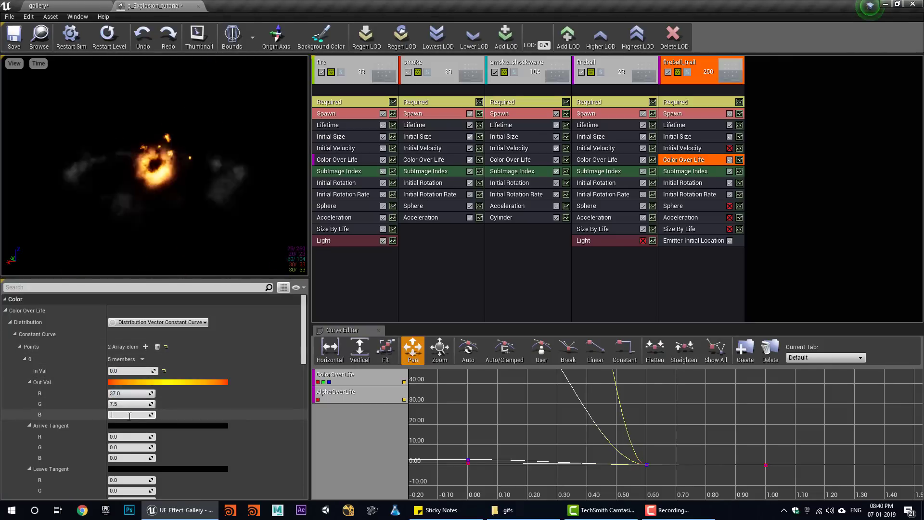
- Set the curve's second point to In Val 0.5 with a grey 0.5 output
scroll(144, 464, "down", 5)
left_click(124, 384)
type("0.5")
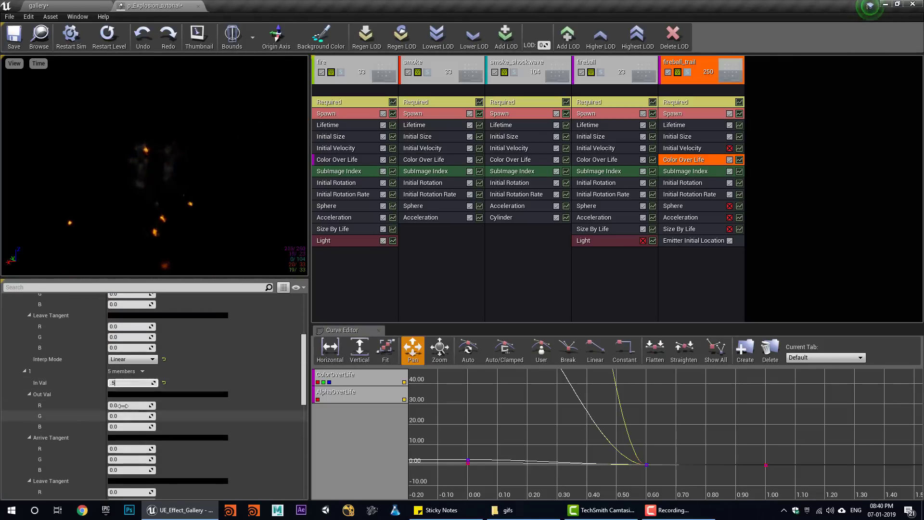
left_click(126, 406)
type("0.5")
left_click(128, 416)
type("0.5")
key("Return")
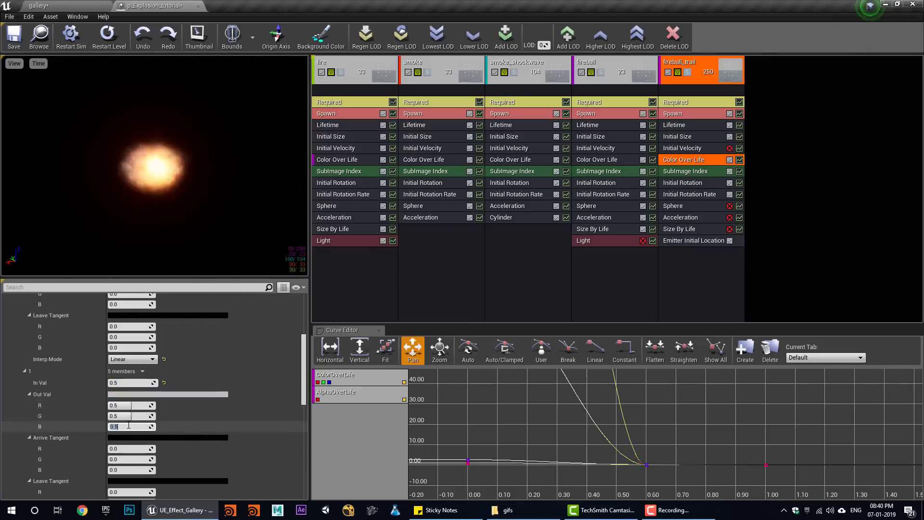
left_click(595, 220)
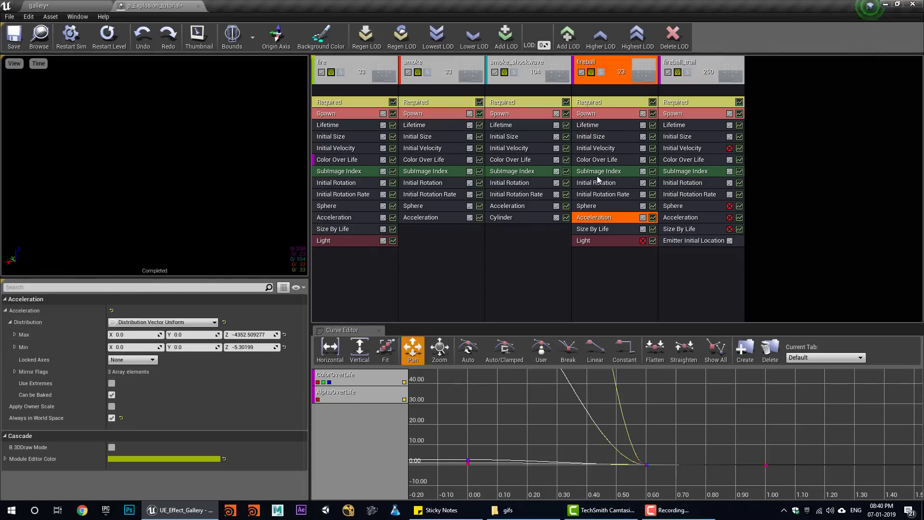
- Lock fireball_trail's Initial Size to XYZ with a 200–500 range, then go to the gallery level
left_click(600, 149)
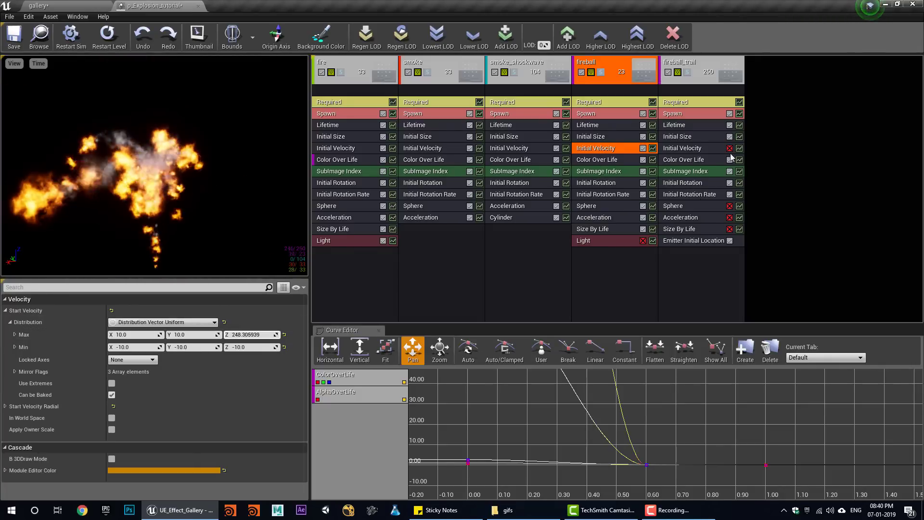
left_click(677, 137)
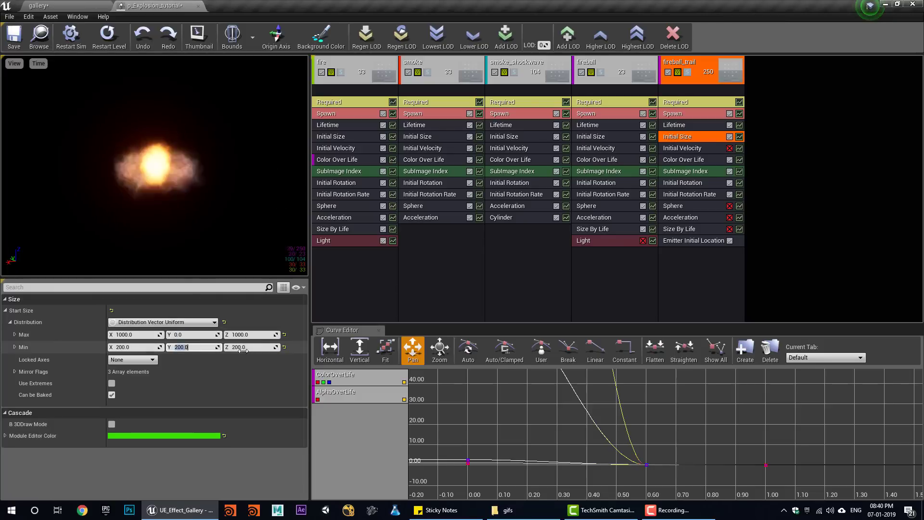
left_click(151, 360)
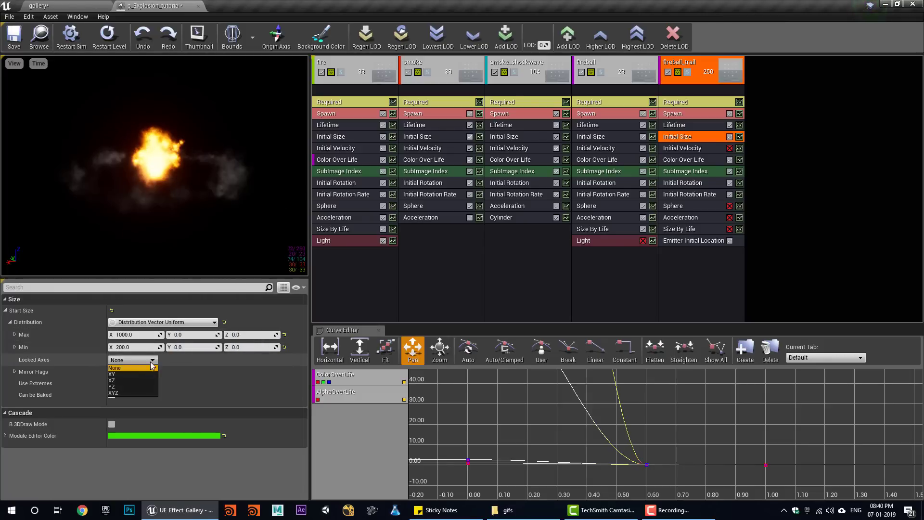
left_click(113, 393)
left_click(135, 335)
type("500")
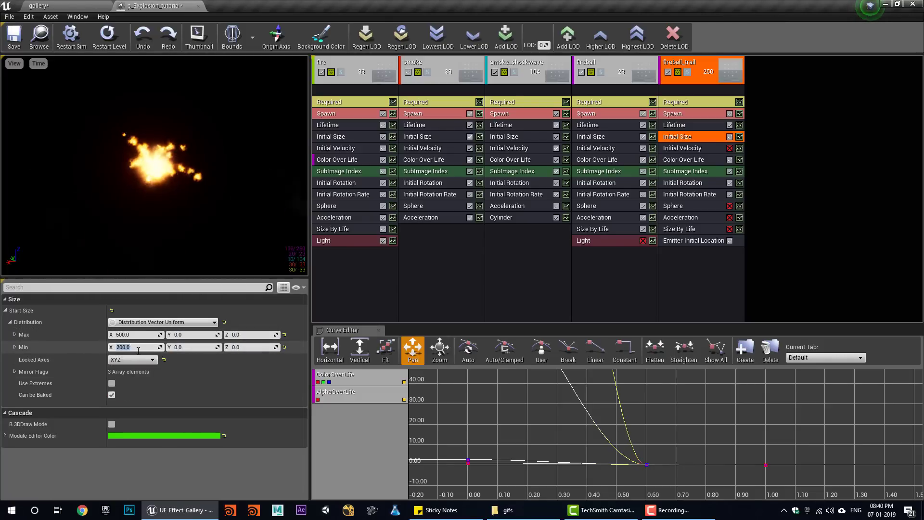
left_click(74, 5)
left_click(516, 38)
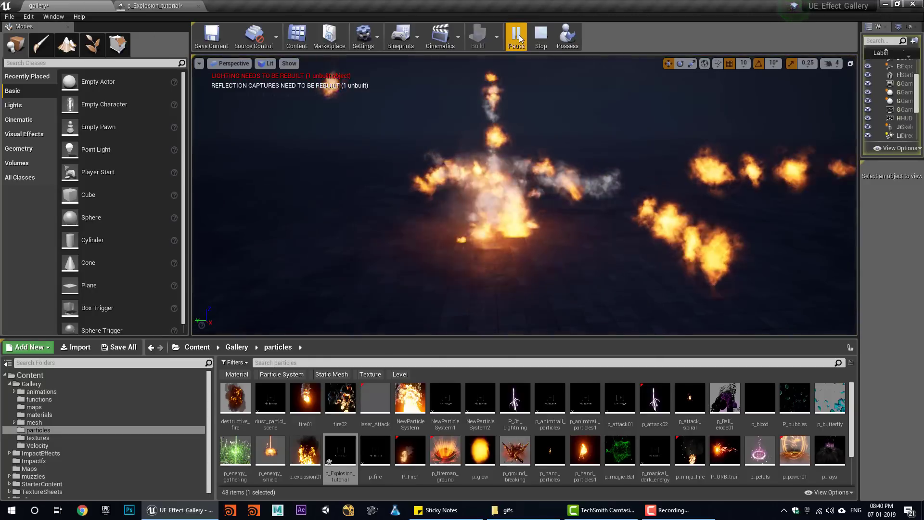
- Stop and re-simulate the explosion several times in the gallery, then return to p_Explosion_tutorial
key("Escape")
left_click(518, 40)
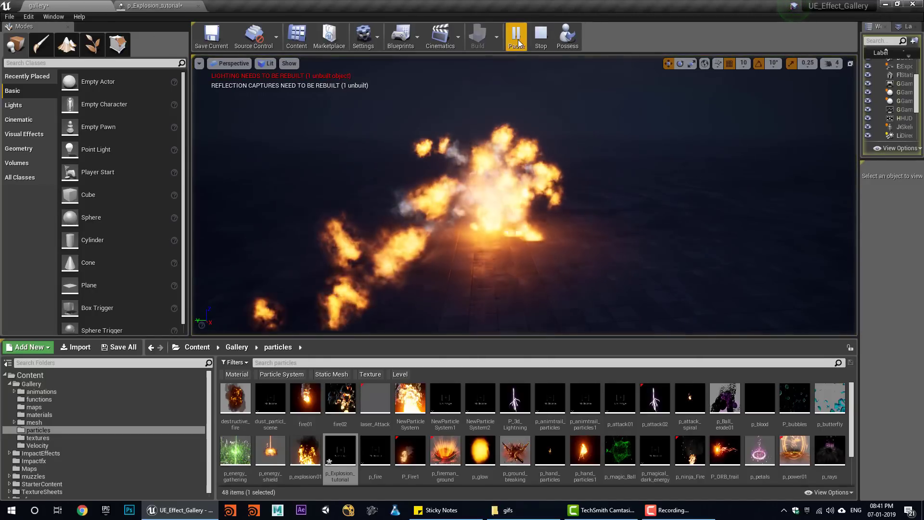
left_click(539, 42)
left_click(518, 38)
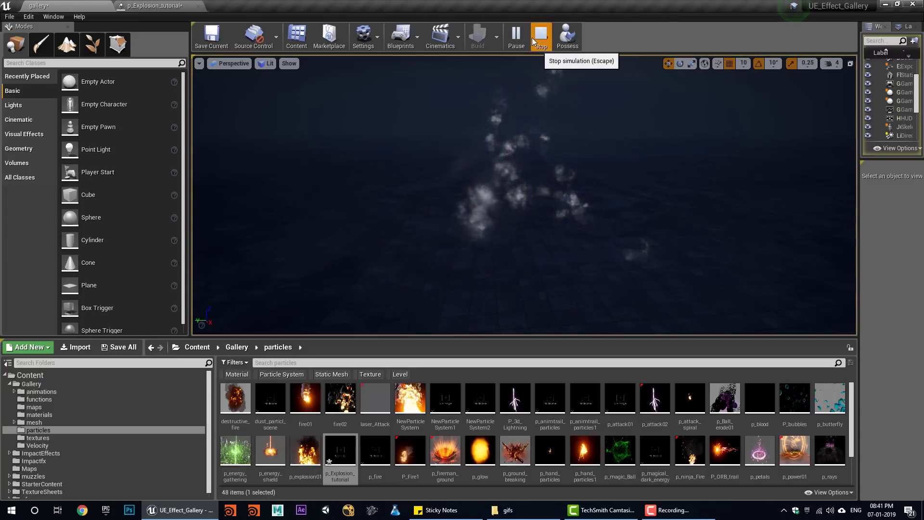
left_click(533, 38)
left_click(523, 38)
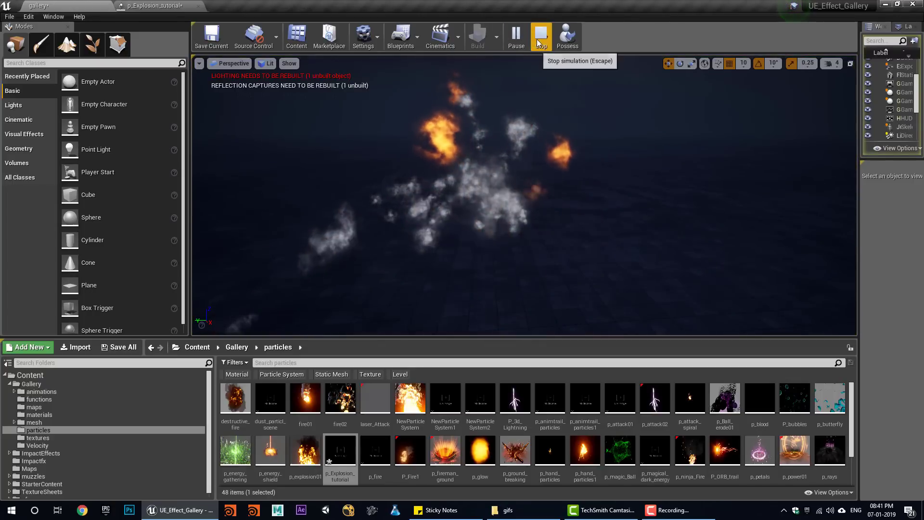
left_click(540, 38)
left_click(168, 5)
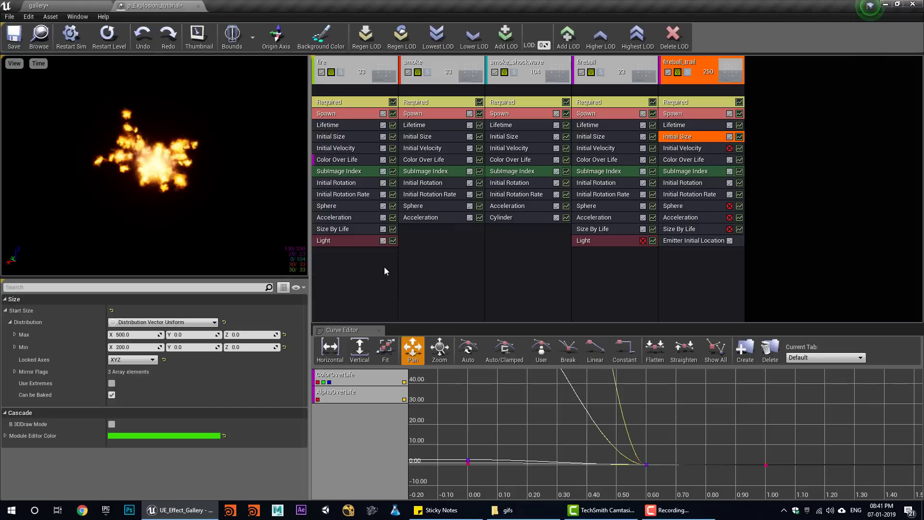
- Add a Dynamic parameter module and refresh it to load the dissolve parameter
right_click(360, 268)
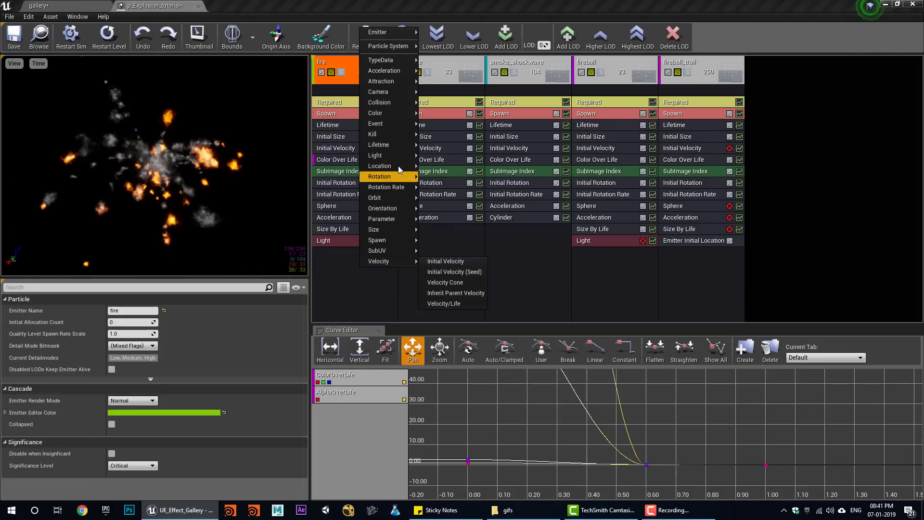
mouse_move(394, 220)
left_click(449, 221)
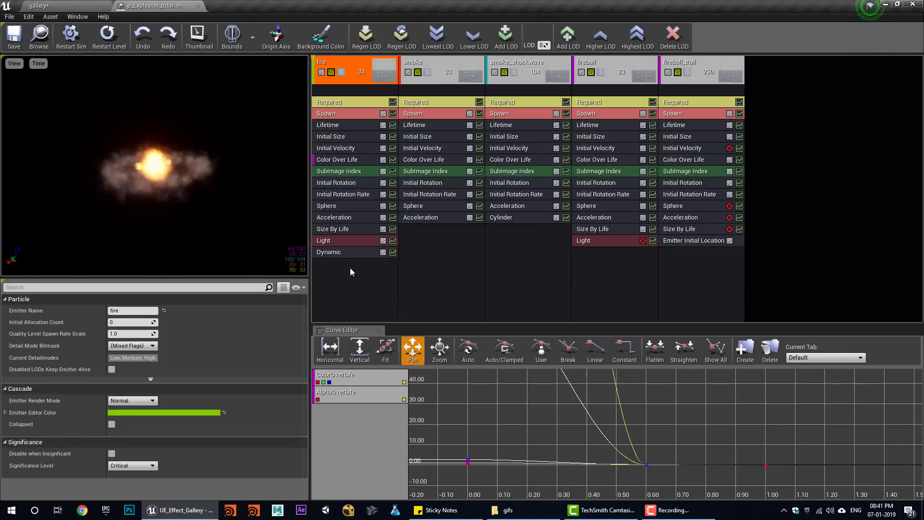
right_click(339, 256)
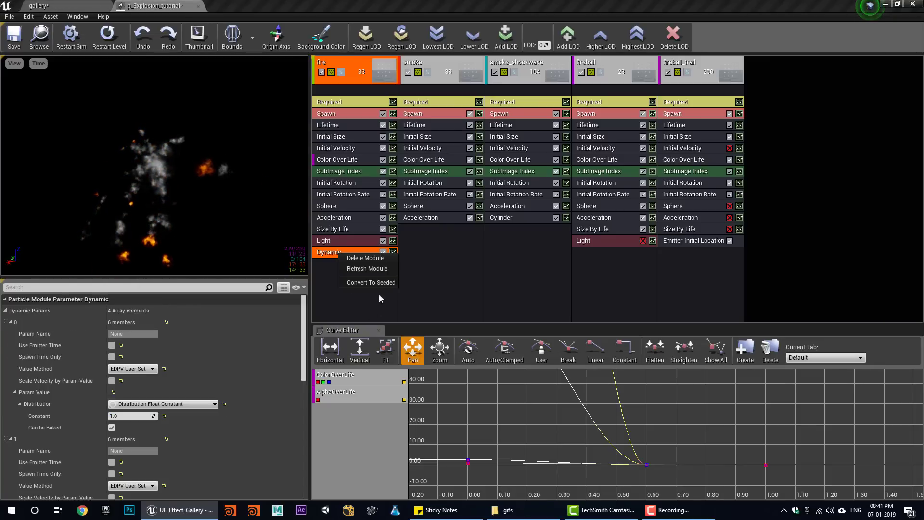
left_click(375, 267)
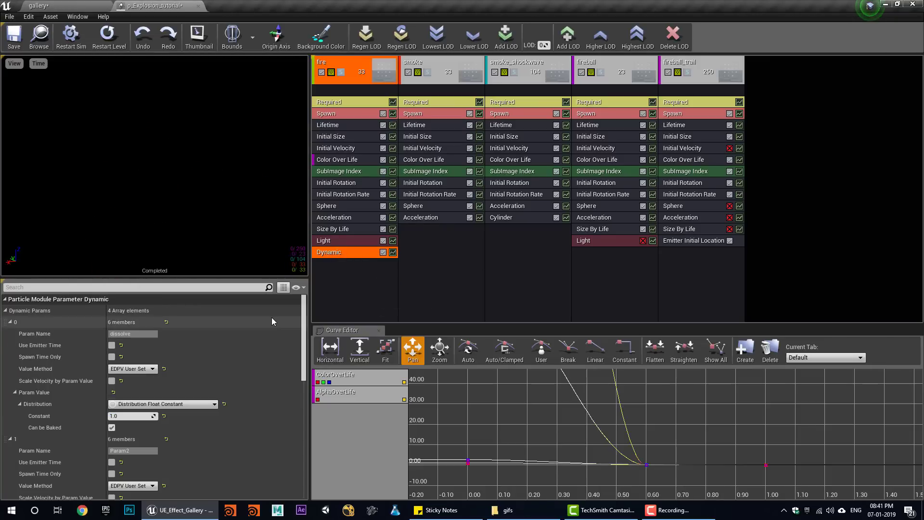
- Make dissolve a curve rising to 5 at In Val 1, then move the module to smoke and copy it to smoke_shockwave
scroll(145, 400, "down", 2)
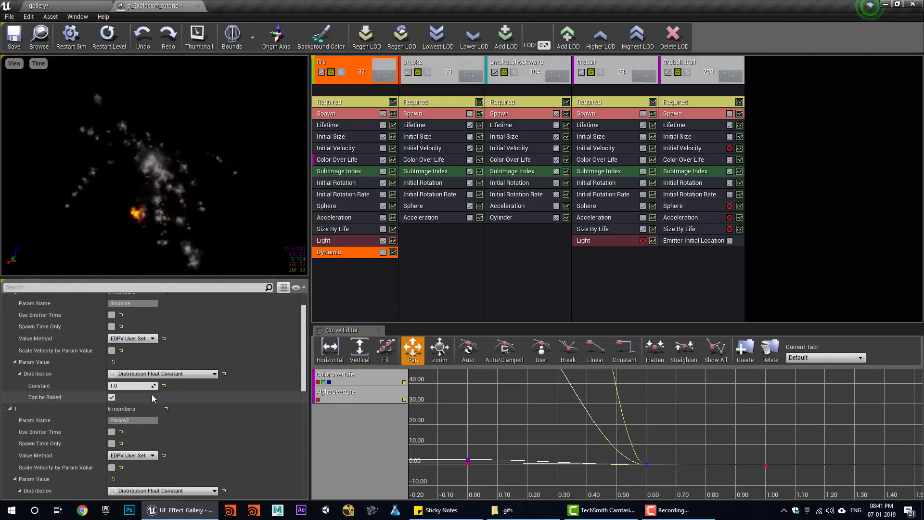
left_click(164, 373)
left_click(204, 405)
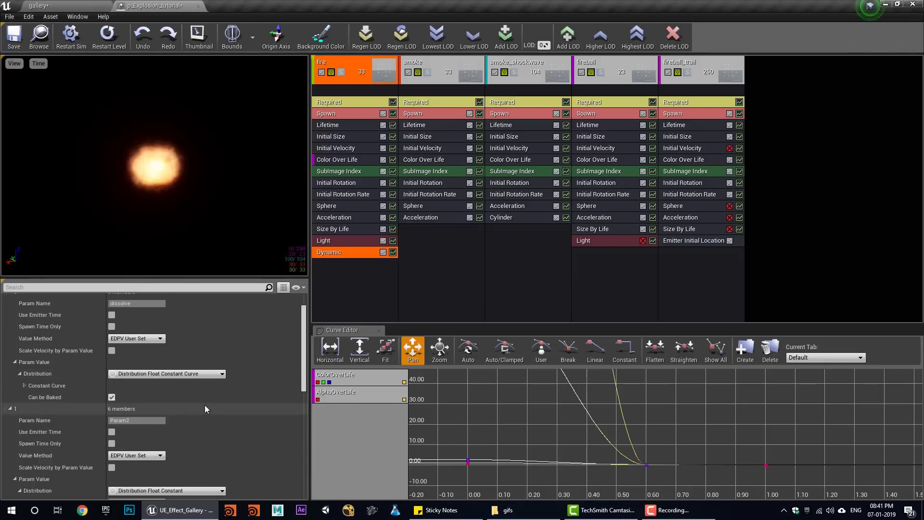
left_click(24, 385)
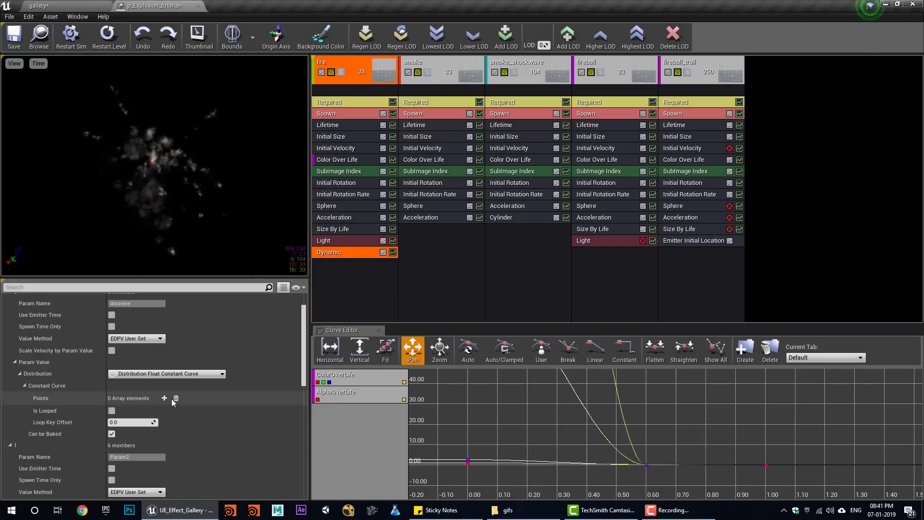
left_click(165, 400)
left_click(29, 398, "shift")
left_click(29, 398, "shift")
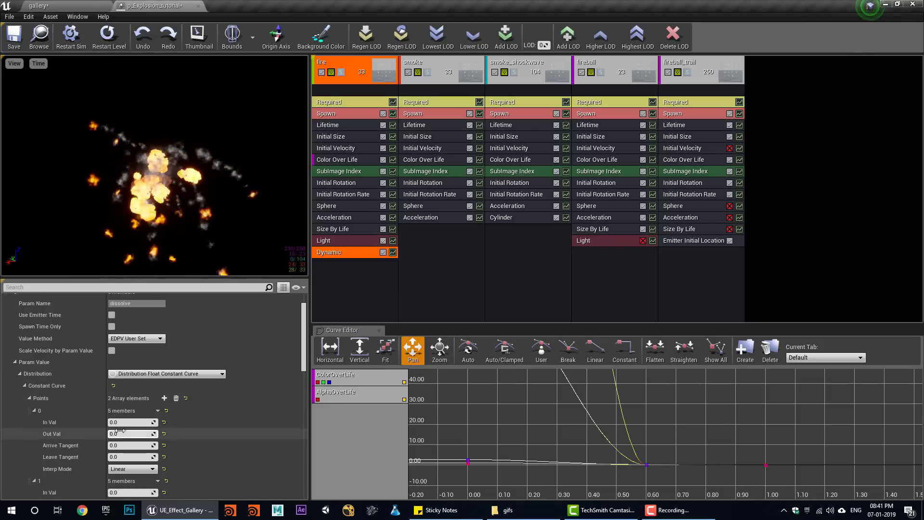
scroll(96, 427, "down", 5)
left_click(131, 415)
type("1")
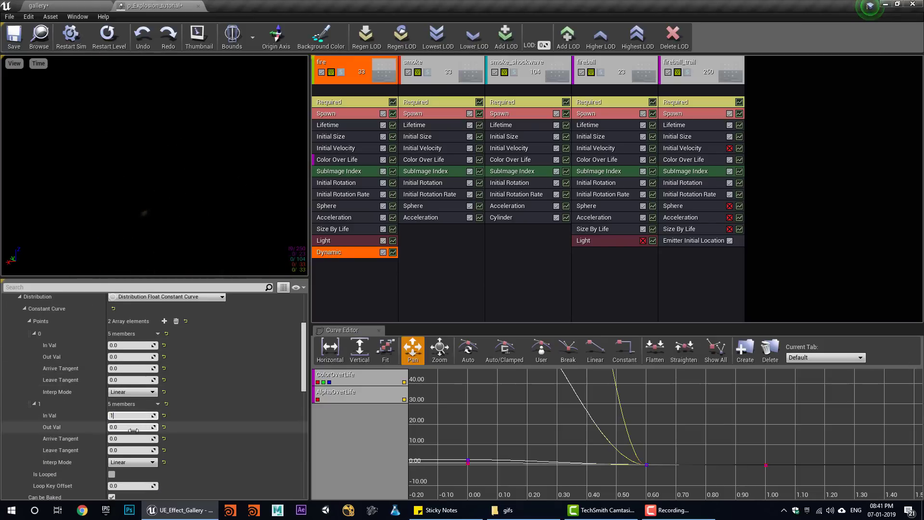
left_click_drag(124, 428, 199, 438)
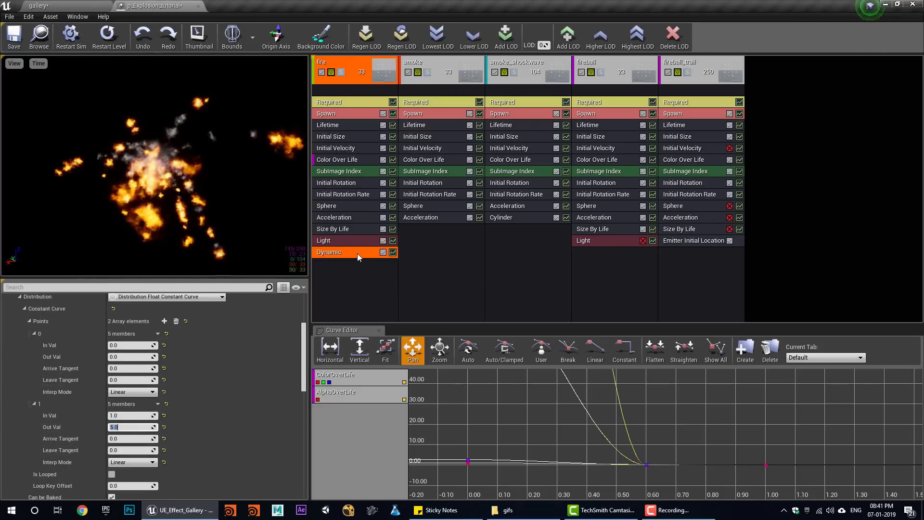
left_click_drag(357, 253, 426, 232)
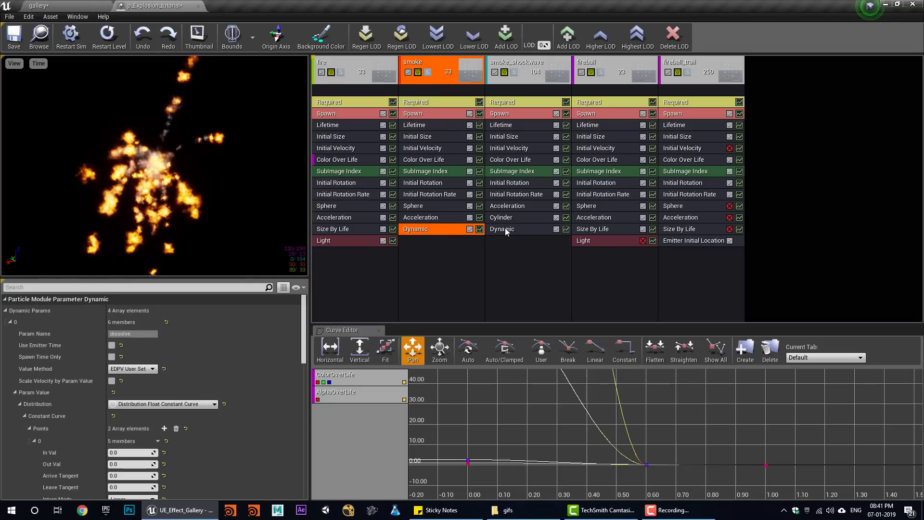
left_click_drag(505, 228, 686, 271, "ctrl")
- Copy the Dynamic module into fire and review the Dynamic settings on all five emitters
left_click_drag(440, 229, 354, 279, "ctrl")
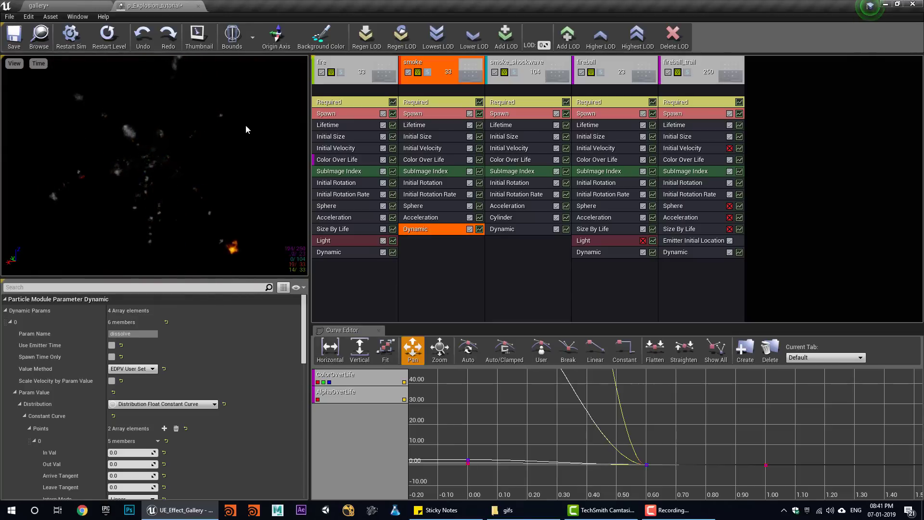
left_click(337, 252)
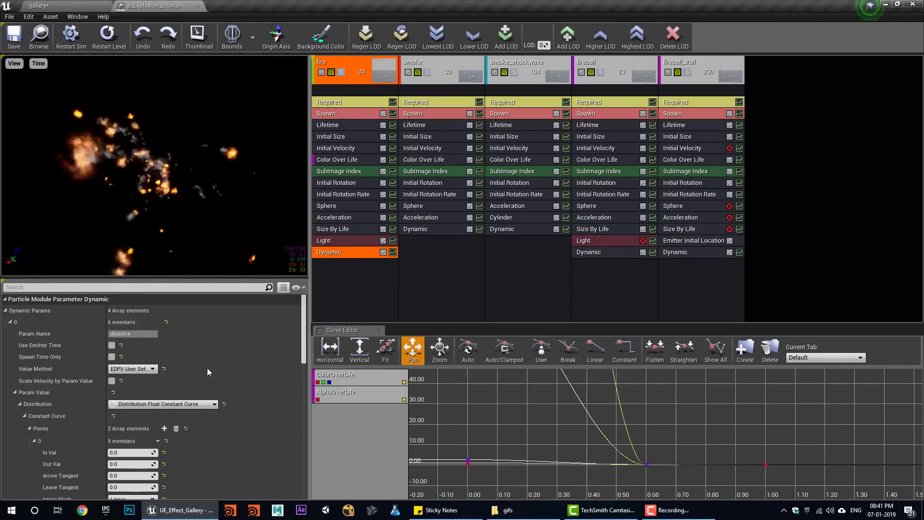
left_click(422, 230)
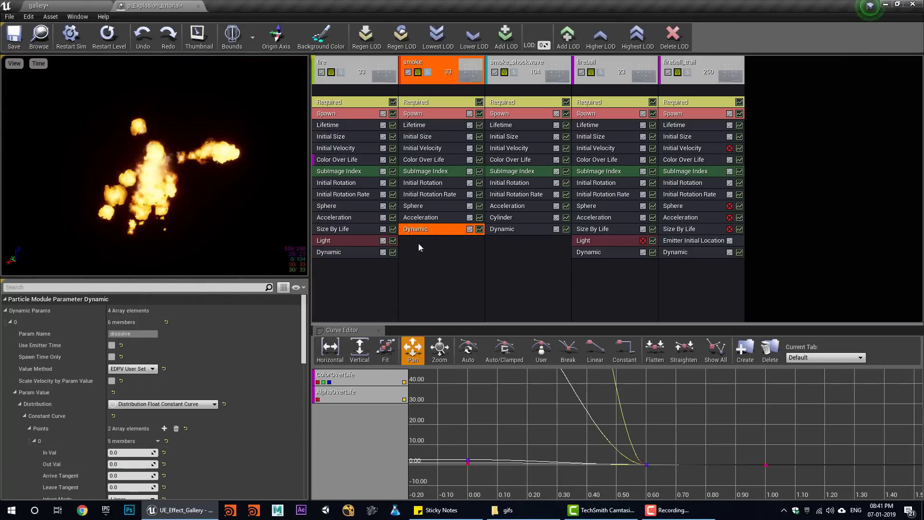
left_click(502, 229)
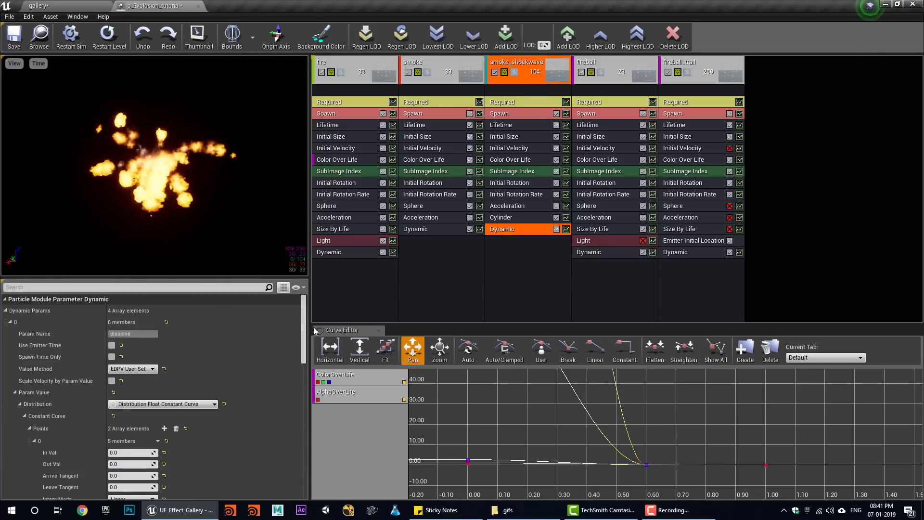
left_click(590, 252)
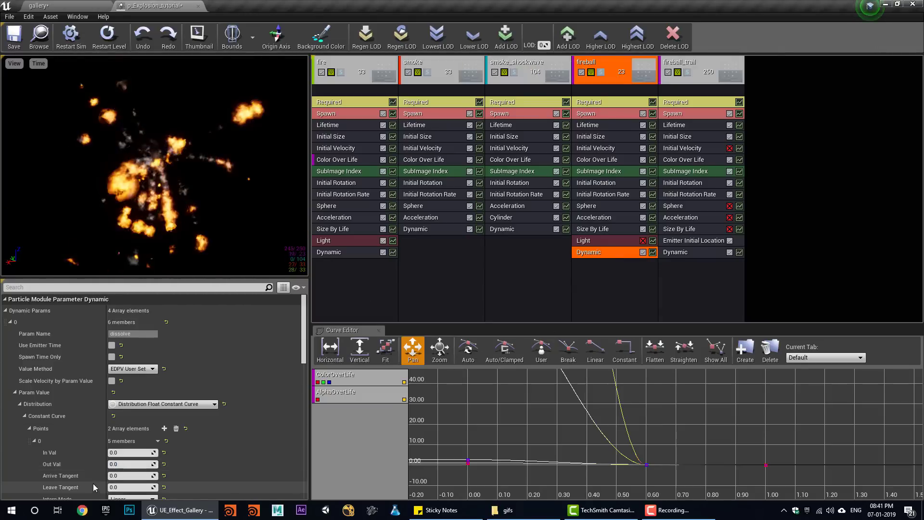
left_click(669, 252)
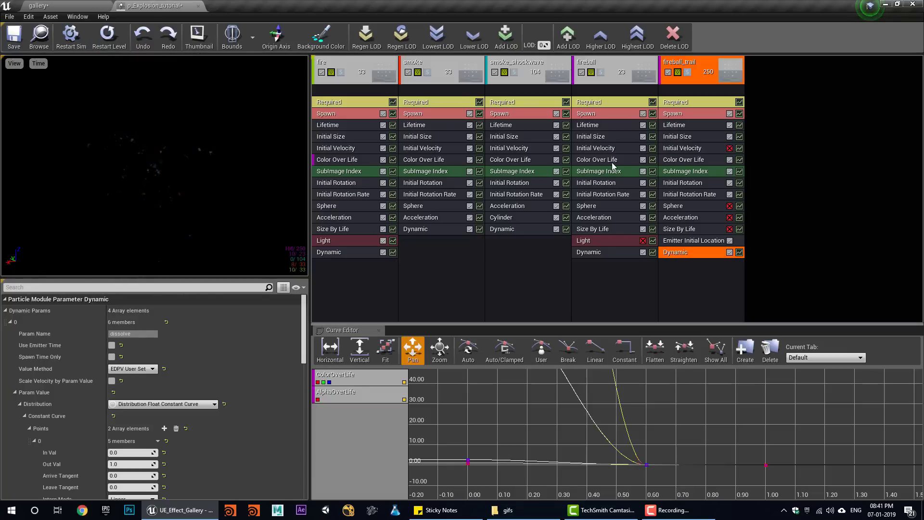
left_click(597, 148)
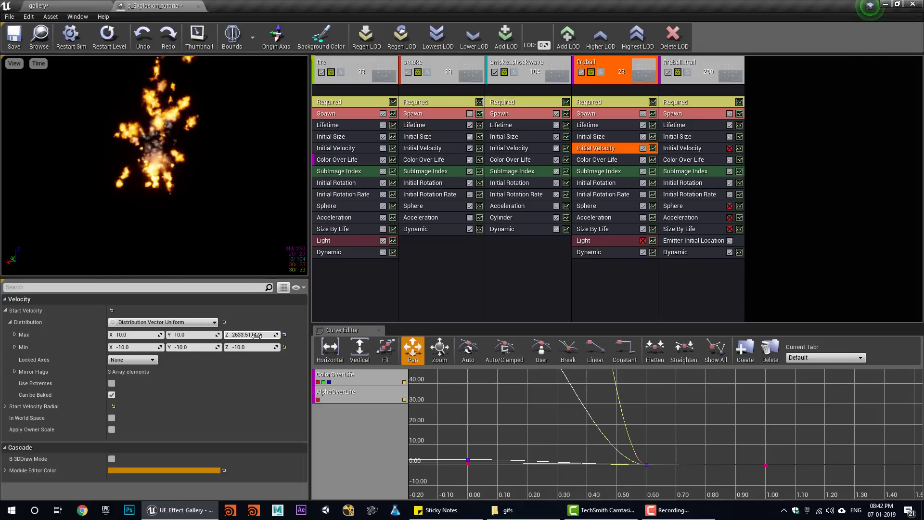
left_click(80, 3)
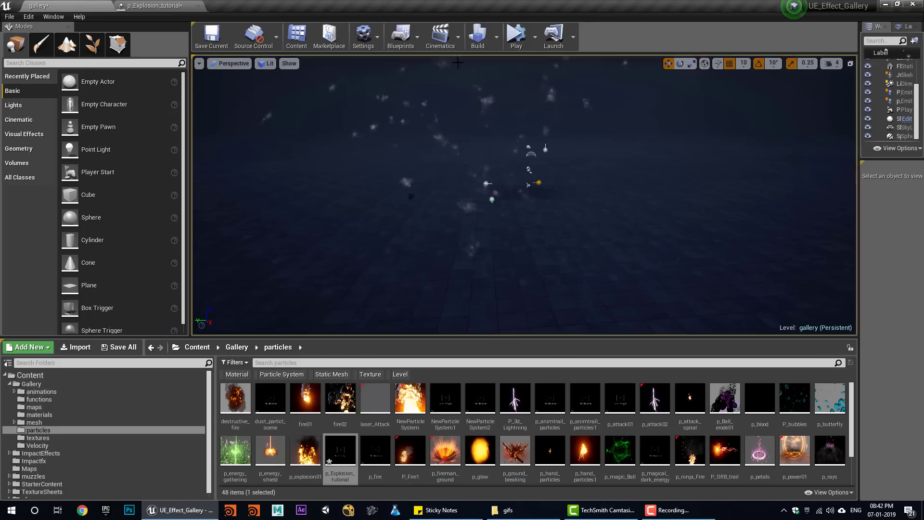
left_click(516, 36)
left_click(543, 44)
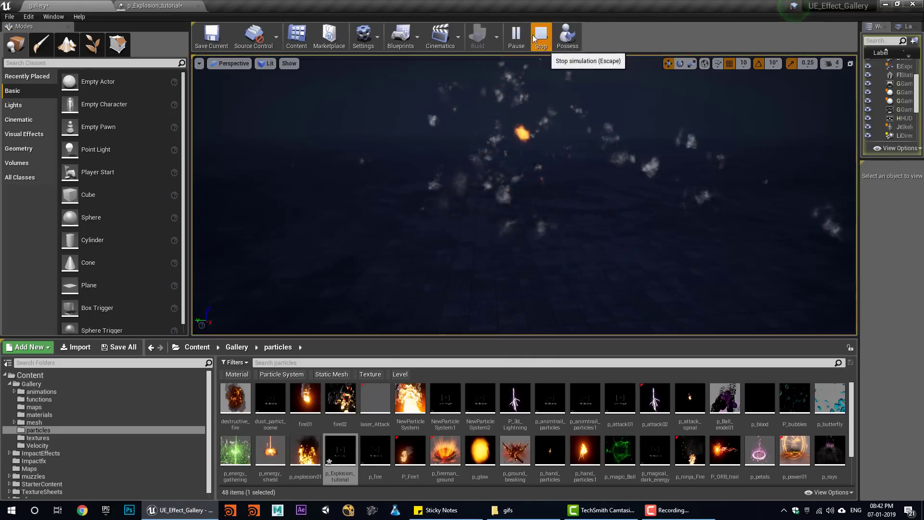
left_click(517, 42)
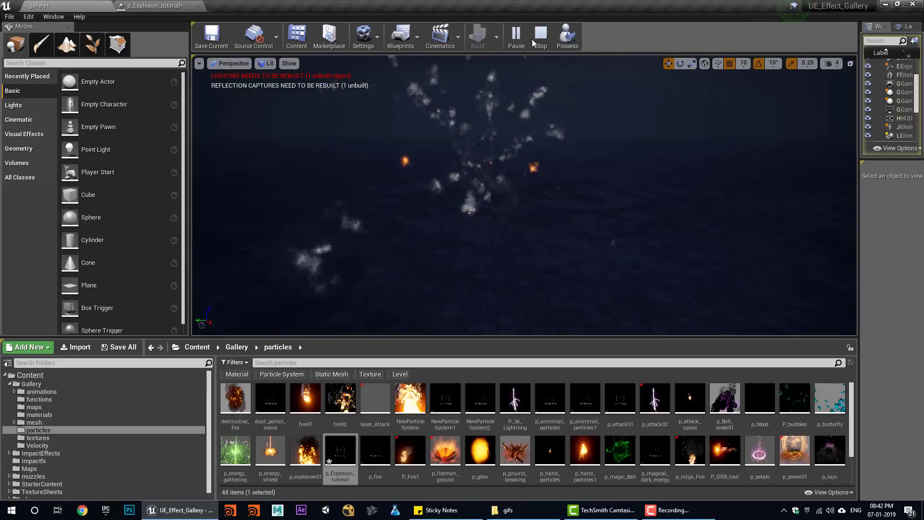
left_click(541, 39)
left_click(516, 39)
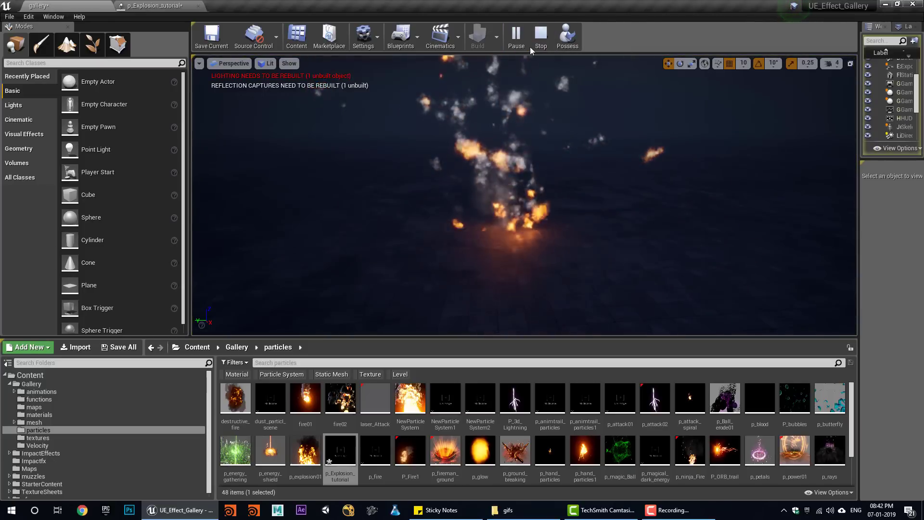
left_click(541, 39)
left_click(154, 5)
left_click(682, 126)
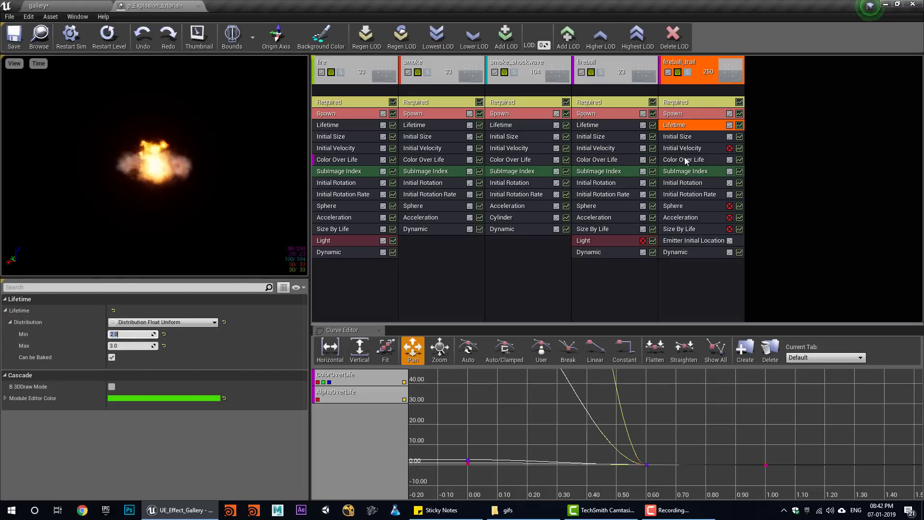
- Set fireball_trail's Spawn Rate Constant to 500
left_click(685, 115)
left_click_drag(139, 334, 159, 333)
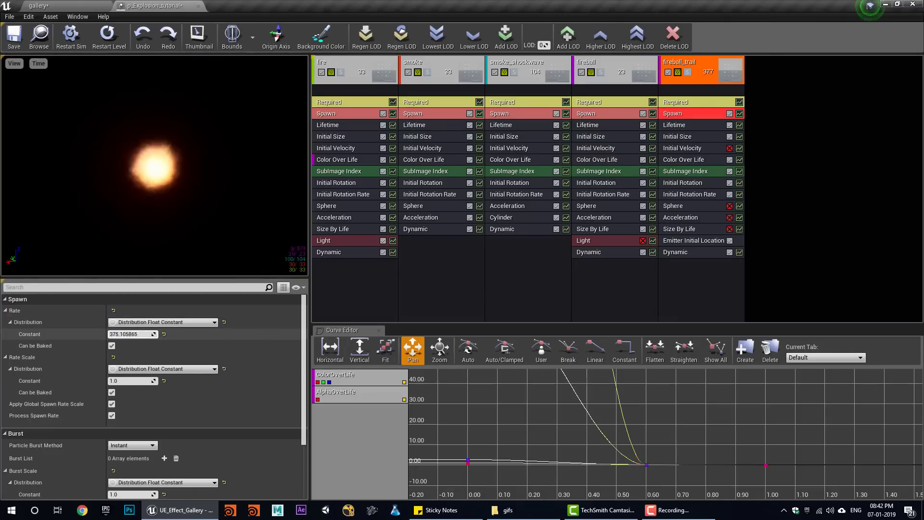
left_click(127, 333)
type("500")
key("Return")
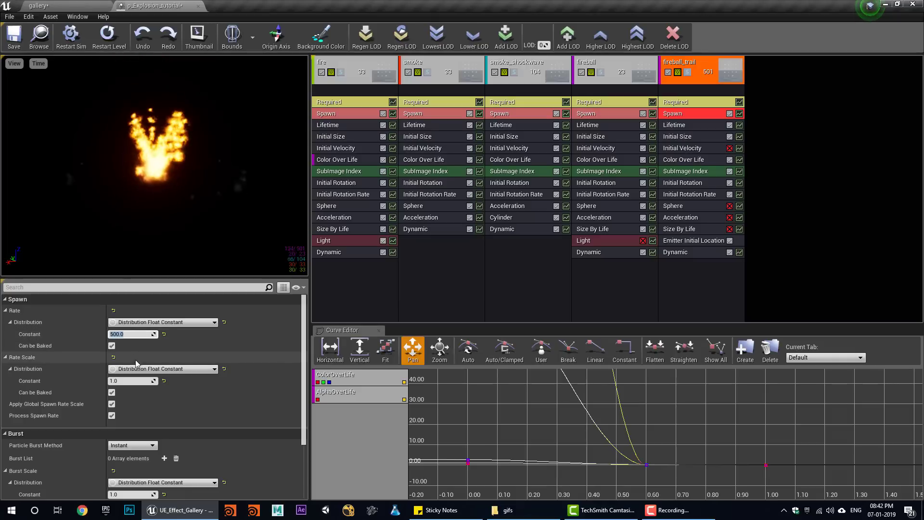
- Preview the explosion twice in the gallery level, then return to the particle editor
left_click(70, 7)
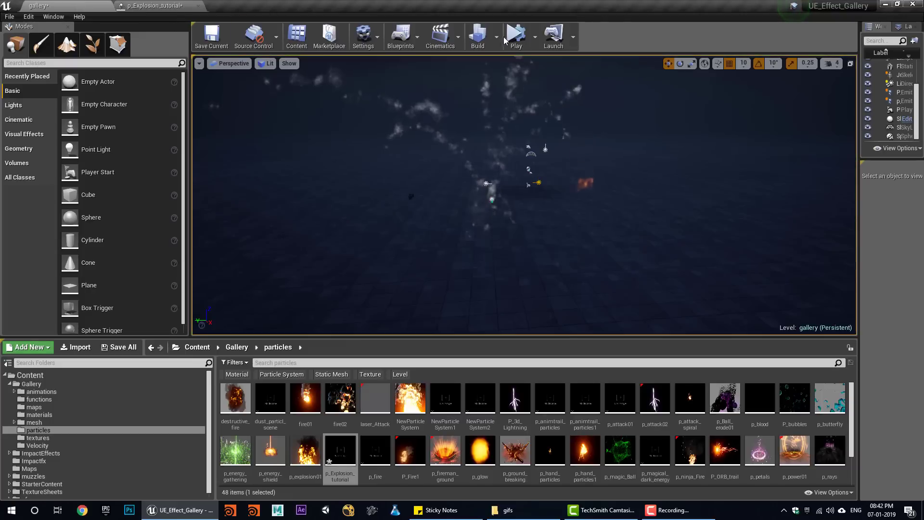
left_click(514, 38)
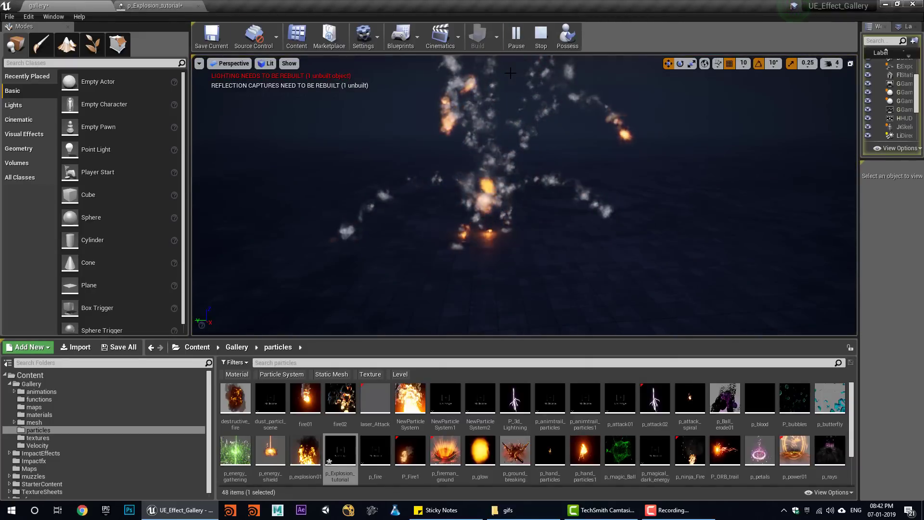
left_click(541, 41)
left_click(516, 39)
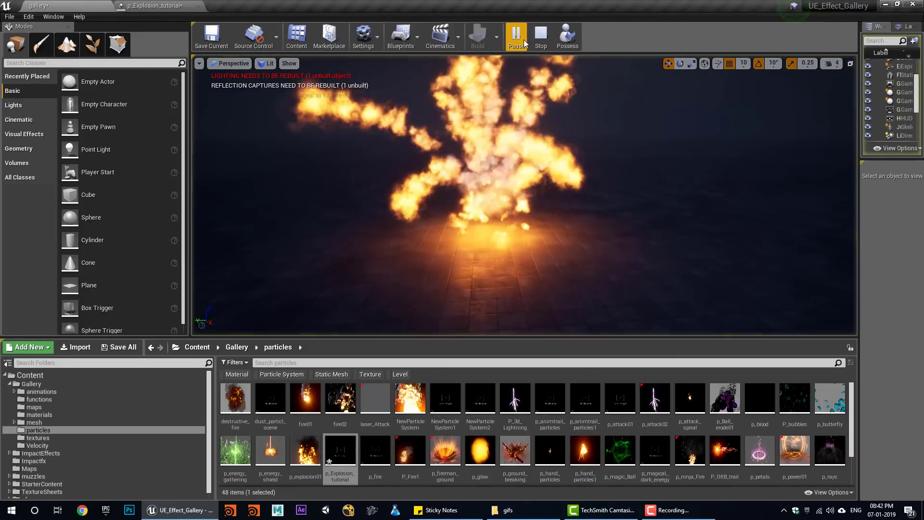
left_click(540, 41)
left_click(191, 5)
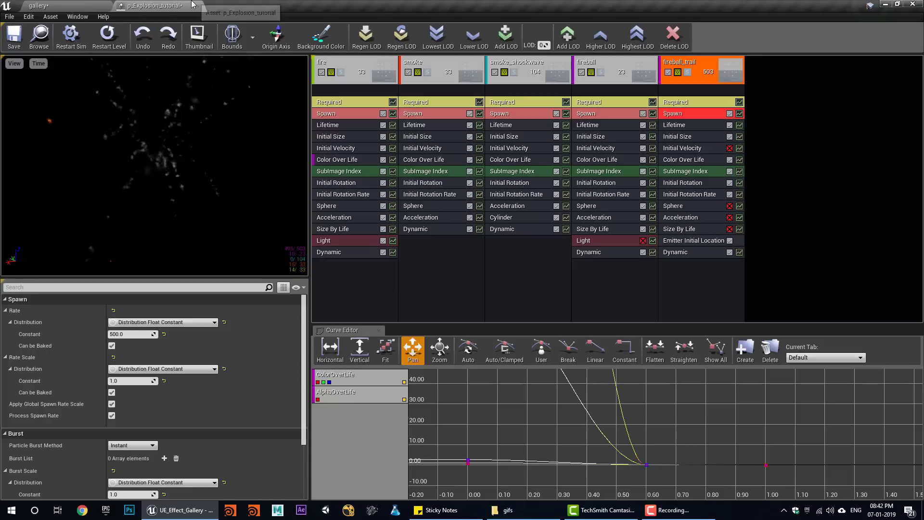
- Set fireball_trail's Initial Size Min X to 400
left_click(689, 137)
left_click(121, 346)
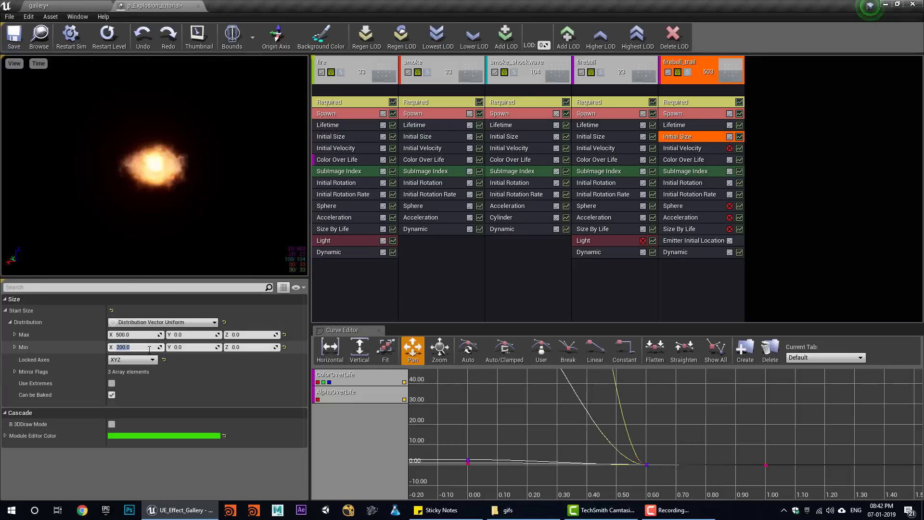
type("400")
key("Return")
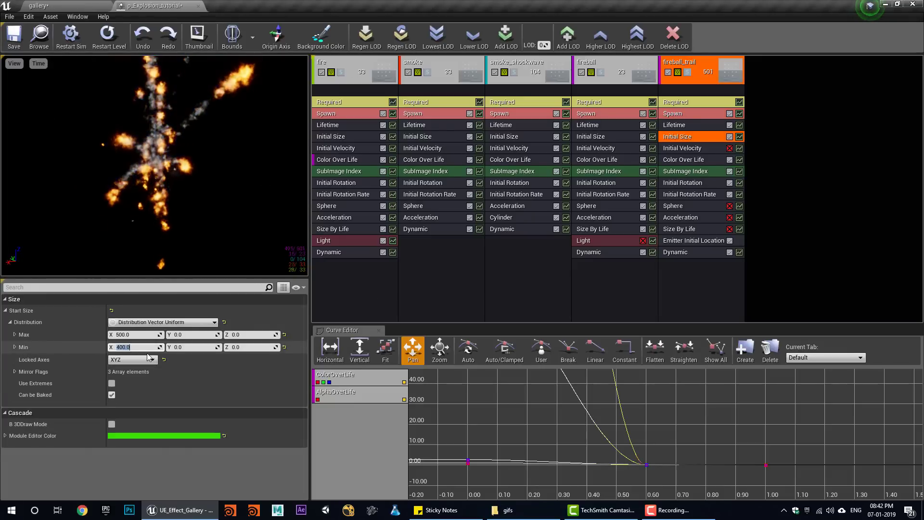
- Replay the explosion several times in the gallery level to check the larger trail
left_click(41, 6)
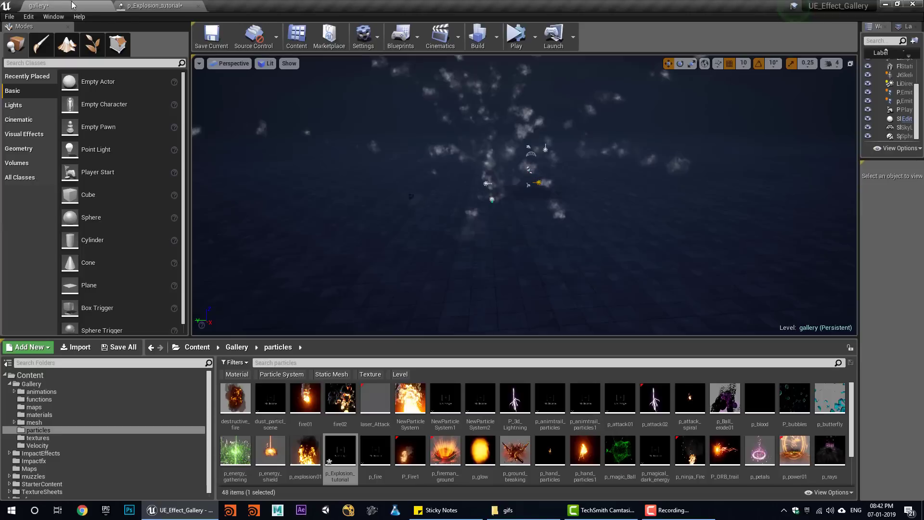
left_click(515, 38)
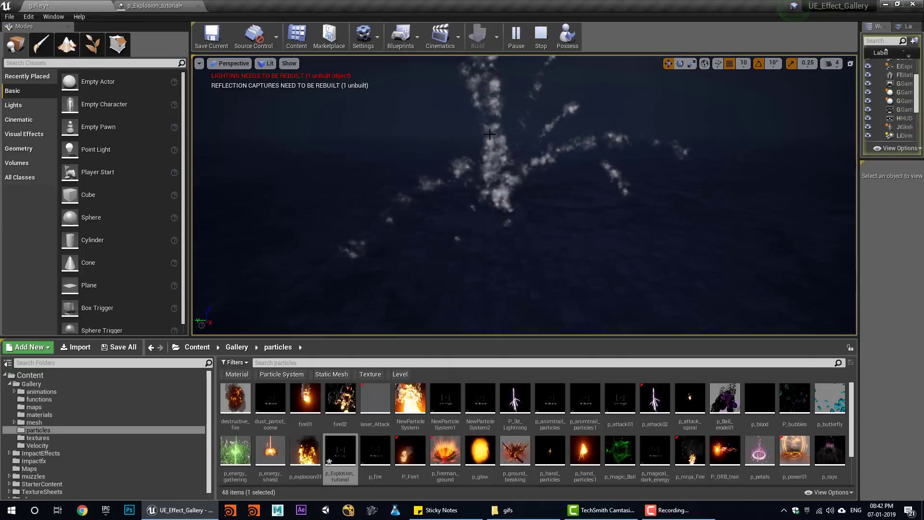
left_click(541, 38)
left_click(515, 39)
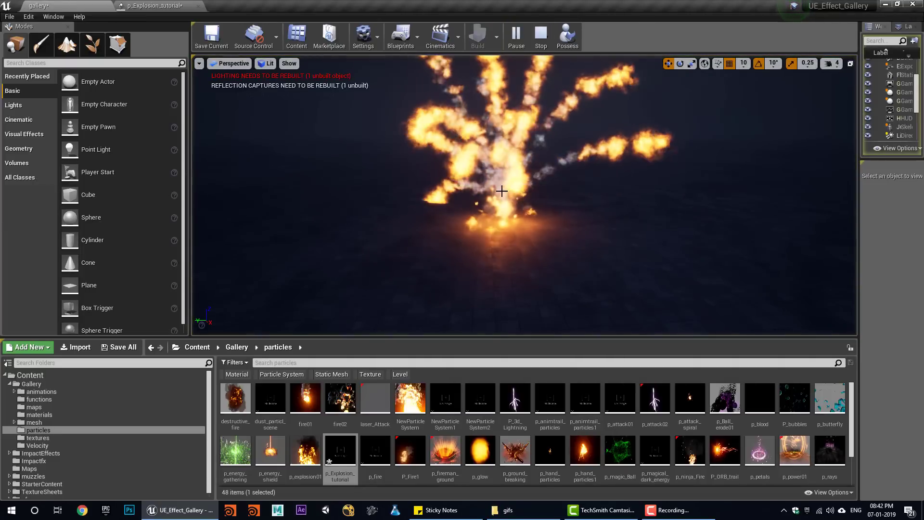
left_click(541, 36)
left_click(517, 38)
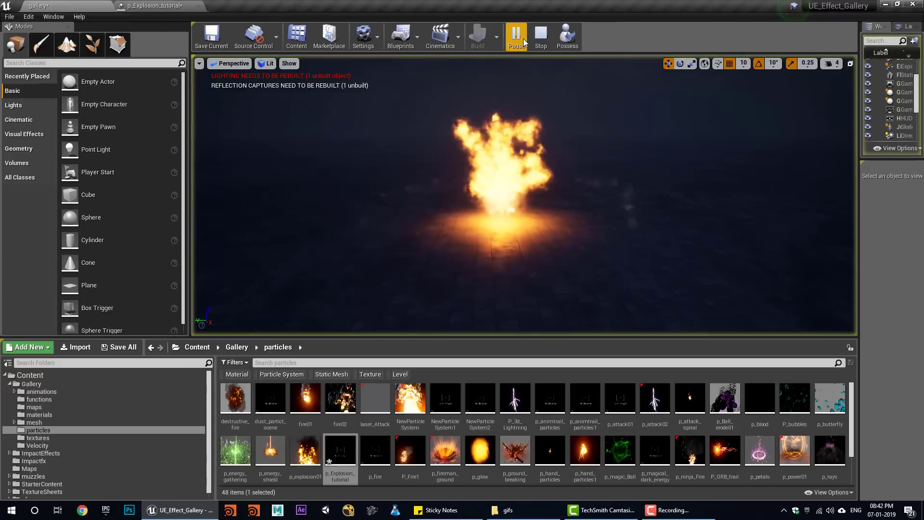
left_click(541, 34)
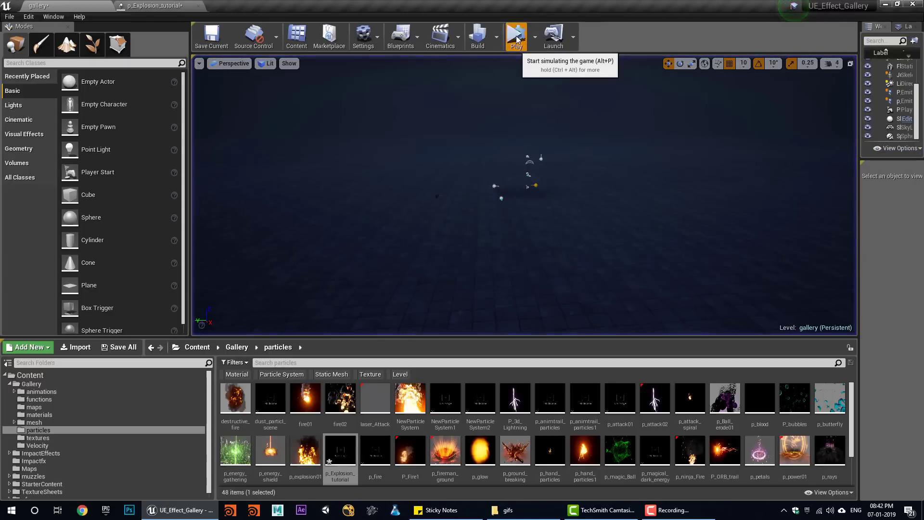
left_click(516, 38)
left_click(541, 36)
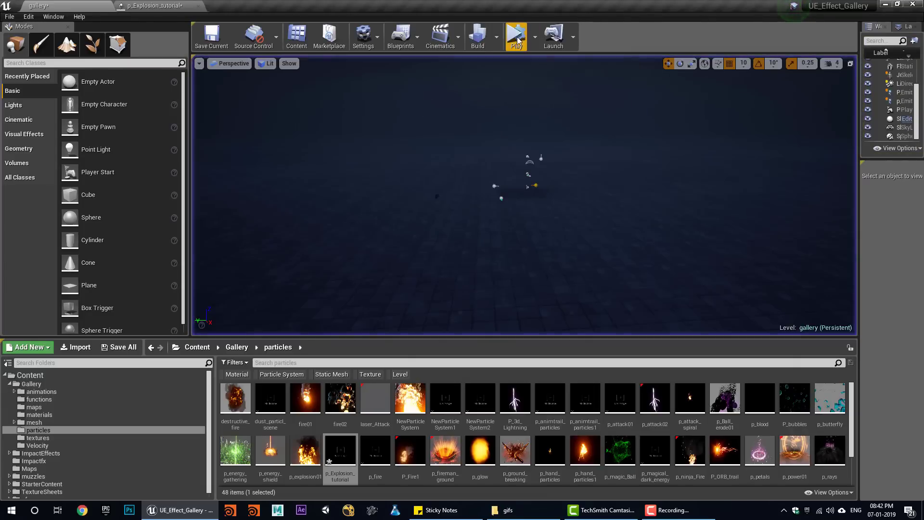
left_click(517, 39)
left_click(541, 36)
left_click(517, 39)
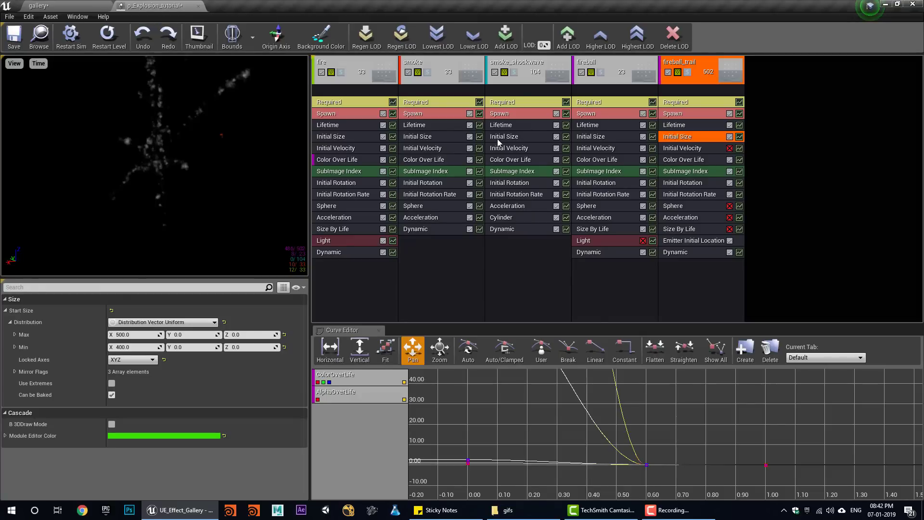
left_click(499, 137)
- Edit smoke_shockwave's minimum Lifetime value and preview the effect in the level
left_click(513, 126)
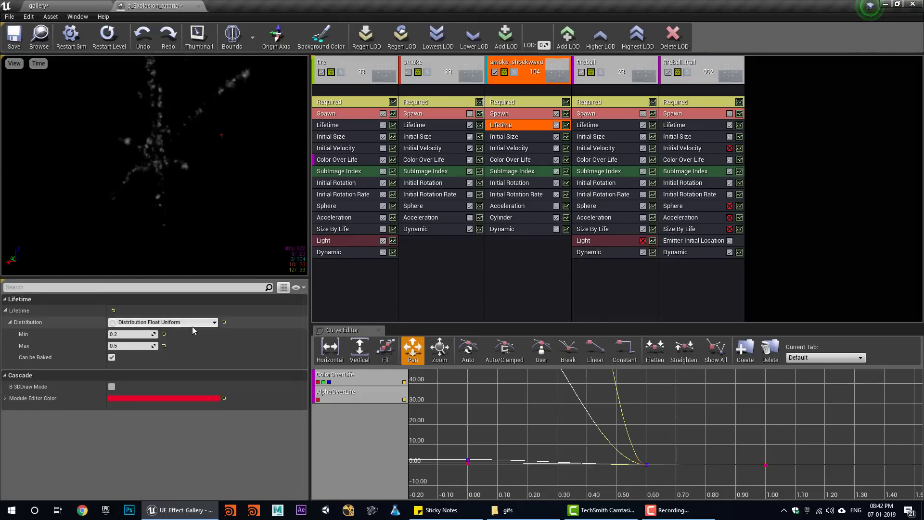
left_click(126, 335)
type(".")
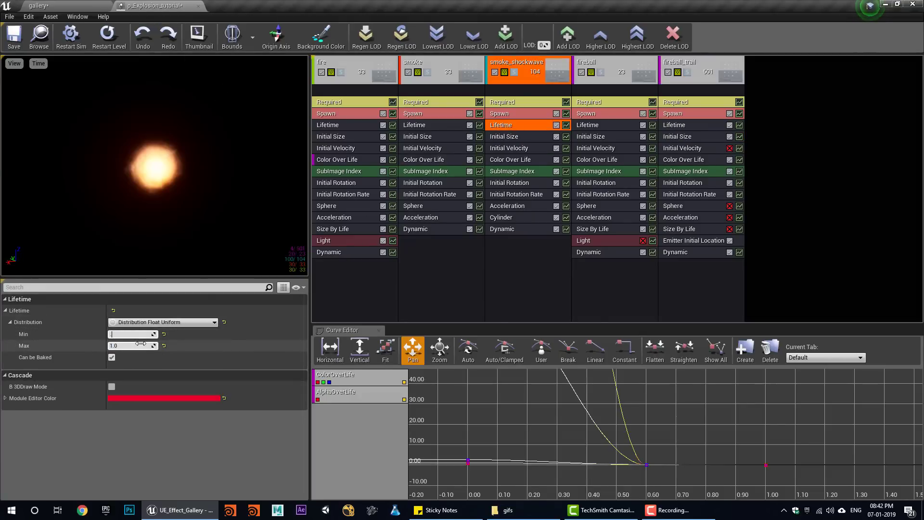
left_click(103, 40)
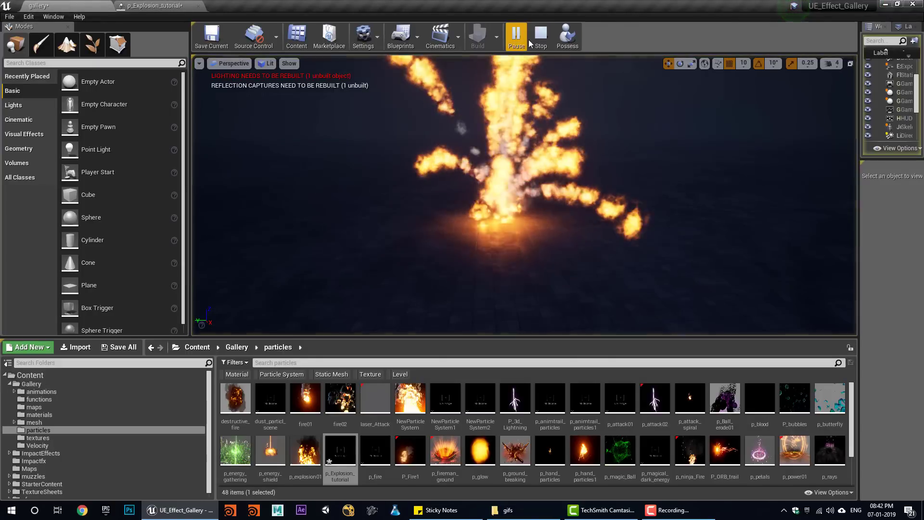
left_click(536, 40)
left_click(181, 6)
- Zero smoke_shockwave's Initial Size Y/Z, lock axes to XYZ, and set X to 2000–3000
left_click(524, 138)
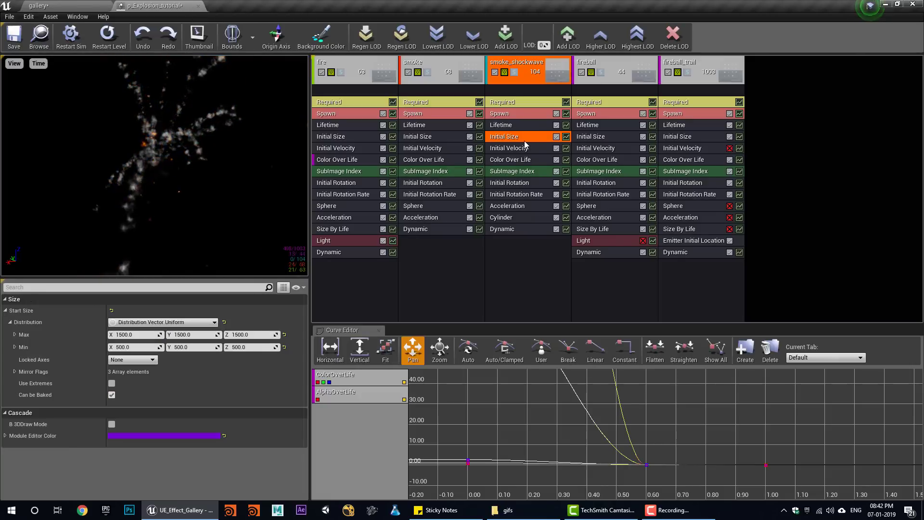
type("0")
left_click(203, 348)
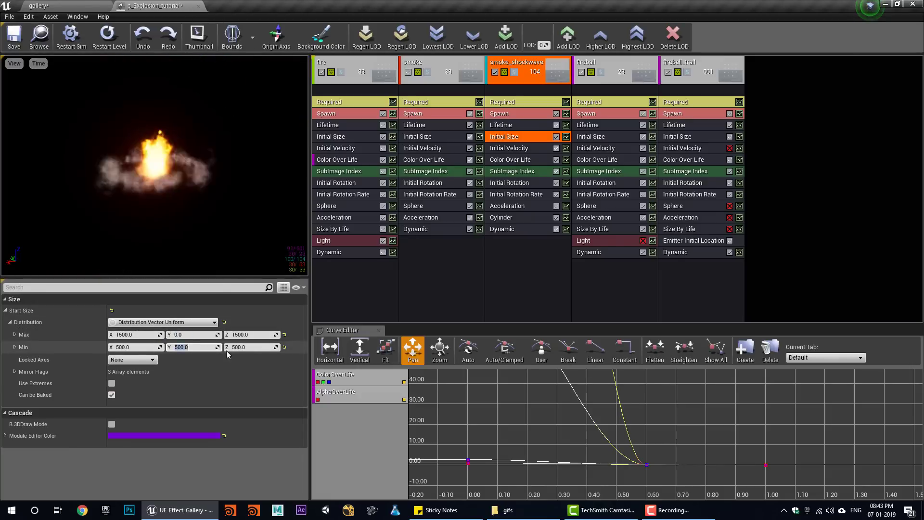
type("0")
left_click(253, 347)
type("0")
left_click(253, 335)
type("0")
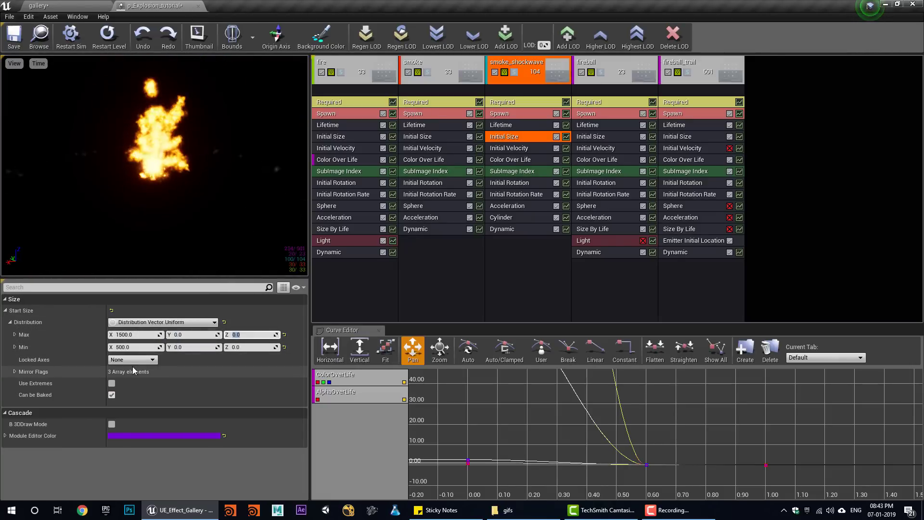
left_click(133, 361)
left_click(114, 392)
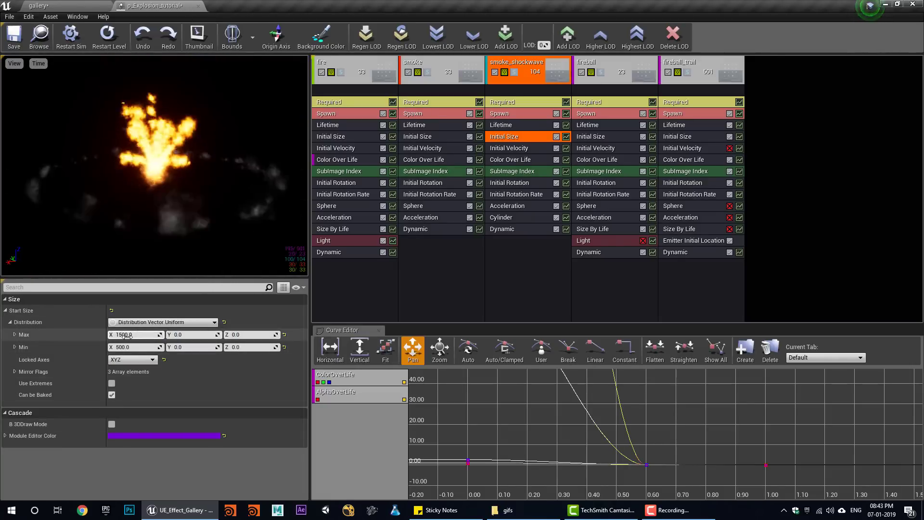
left_click(136, 335)
type("32000")
key("Return")
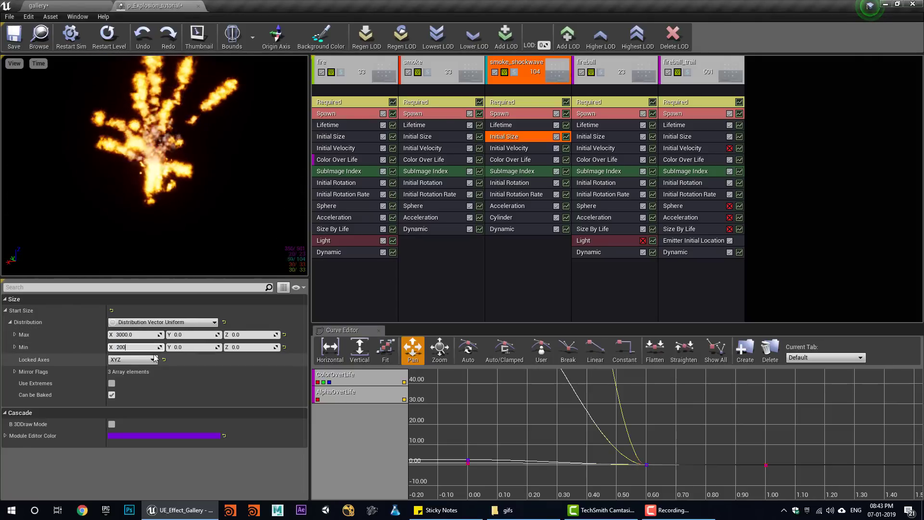
- Save the explosion particle system and simulate it in the gallery level
left_click(15, 45)
left_click(38, 5)
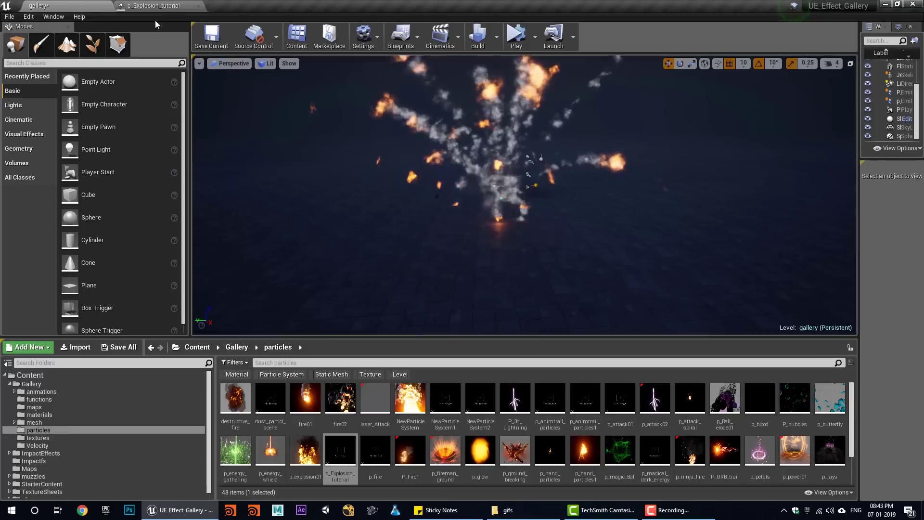
left_click(516, 38)
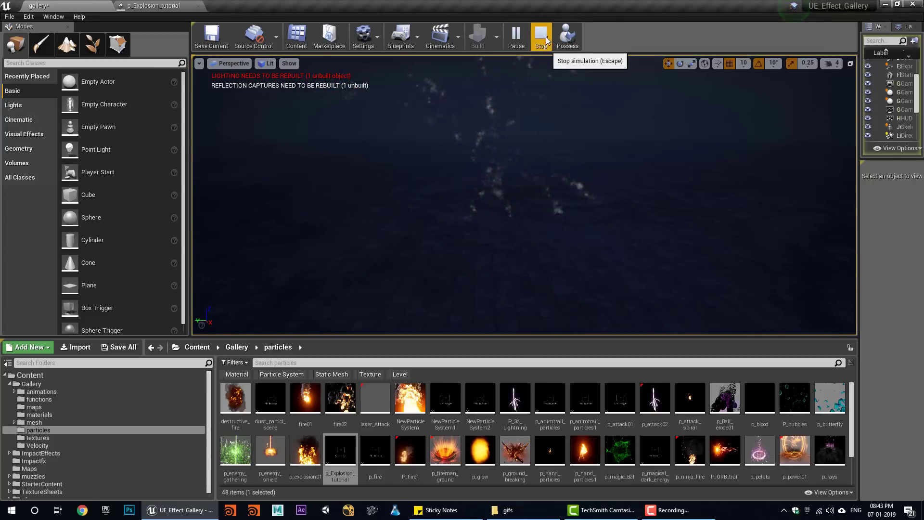
left_click(535, 41)
left_click(527, 40)
left_click(173, 7)
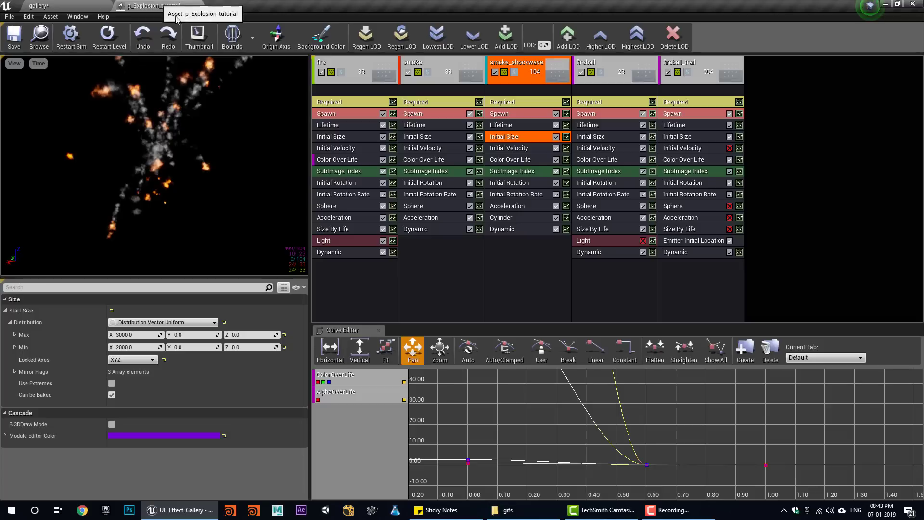
- Re-enable fireball_trail's Acceleration module and adjust its Max Z value
left_click_drag(602, 220, 643, 254)
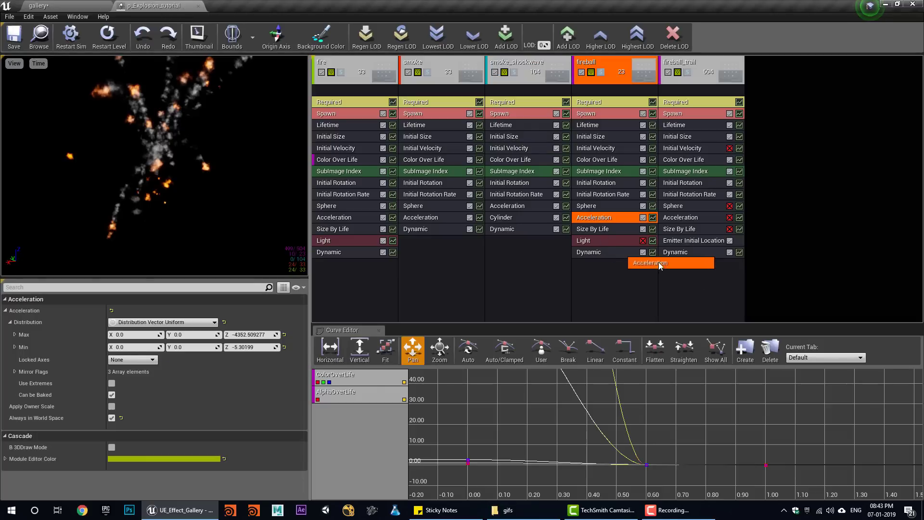
left_click_drag(614, 220, 614, 220, "ctrl")
key("ctrl+z")
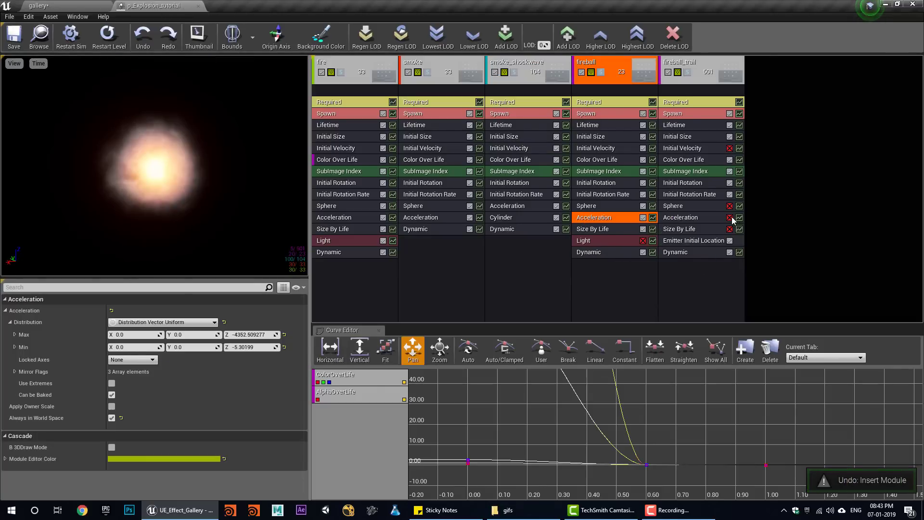
left_click(729, 218)
left_click(712, 219)
left_click_drag(260, 334, 268, 333)
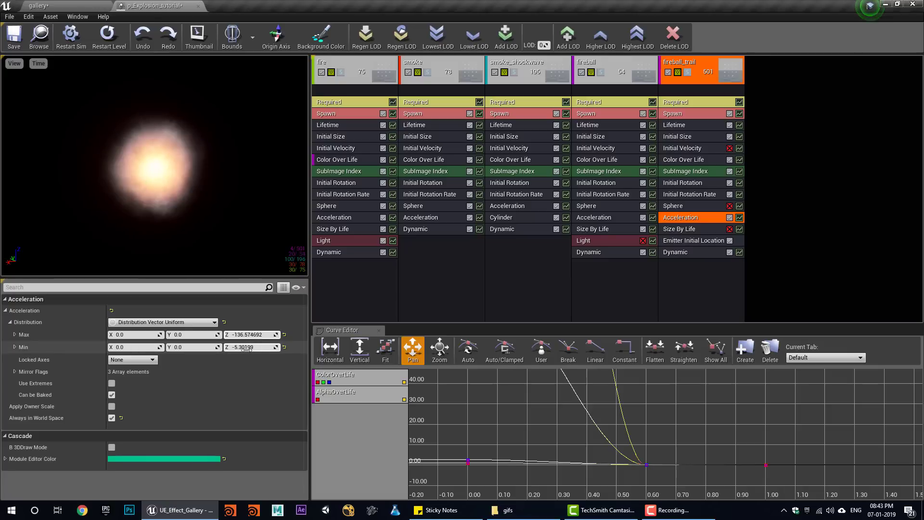
- Replay the explosion in the gallery level to test the trail's acceleration
left_click(53, 5)
left_click(540, 37)
left_click(520, 38)
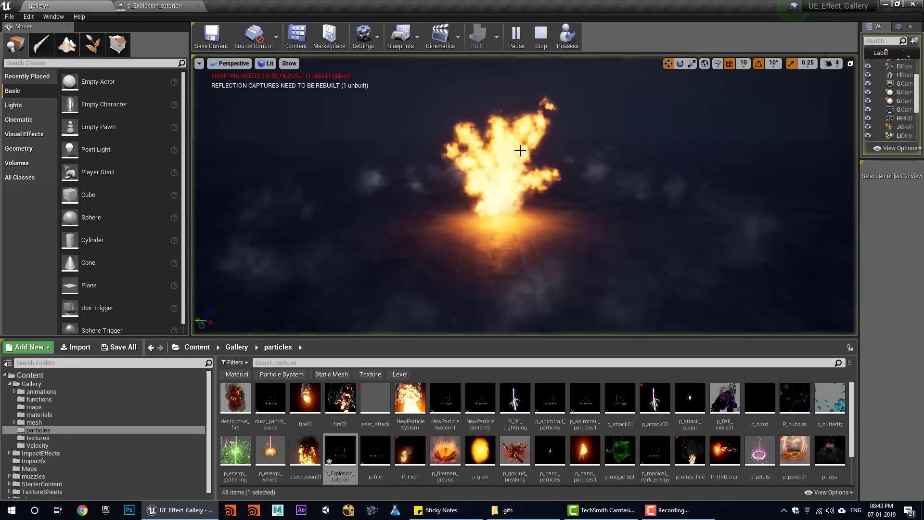
left_click(539, 42)
left_click(515, 42)
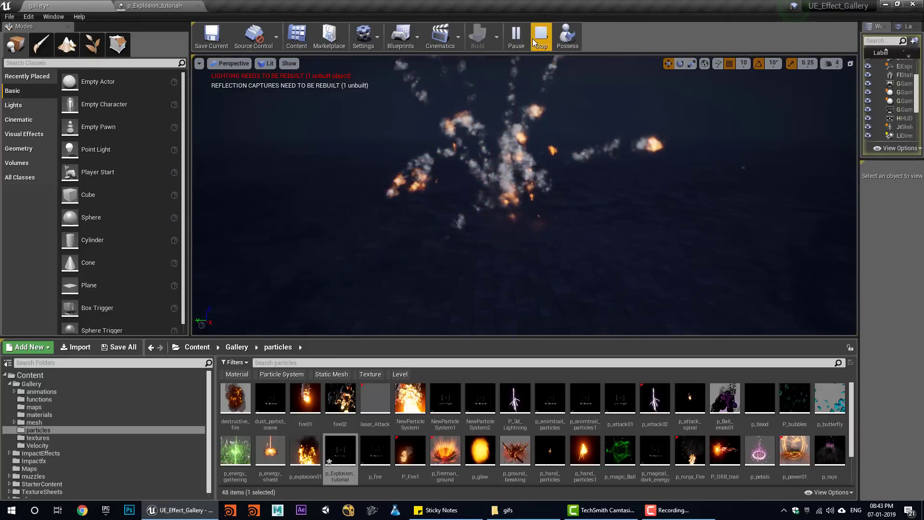
left_click(538, 42)
left_click(515, 38)
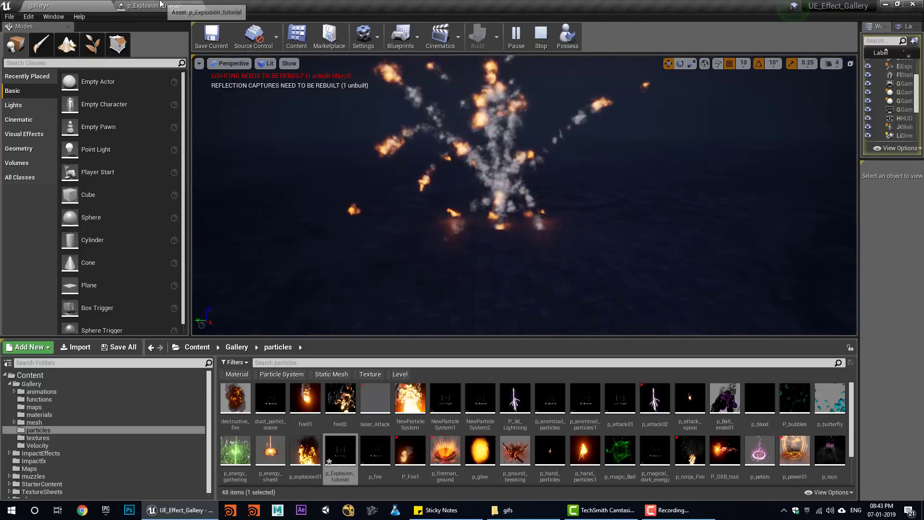
left_click(161, 5)
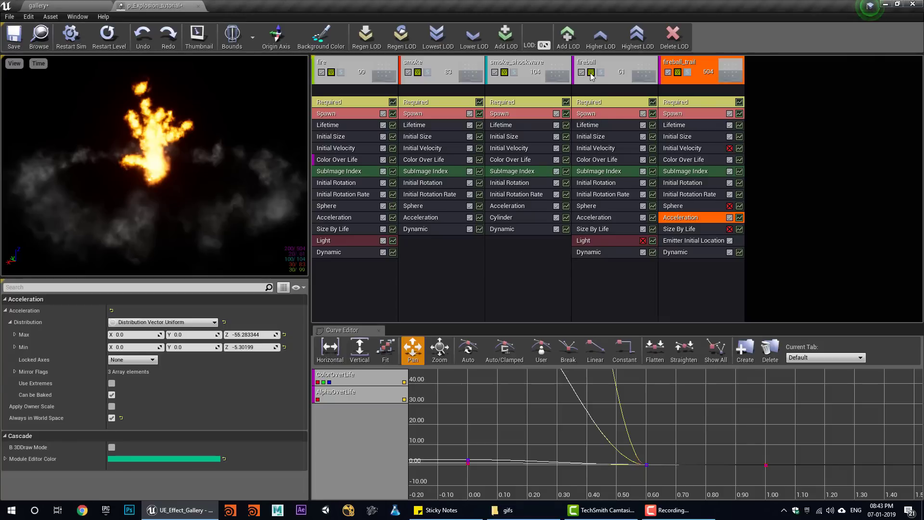
left_click(591, 75)
- Replay the explosion twice in the gallery level before editing the fireball
left_click(94, 5)
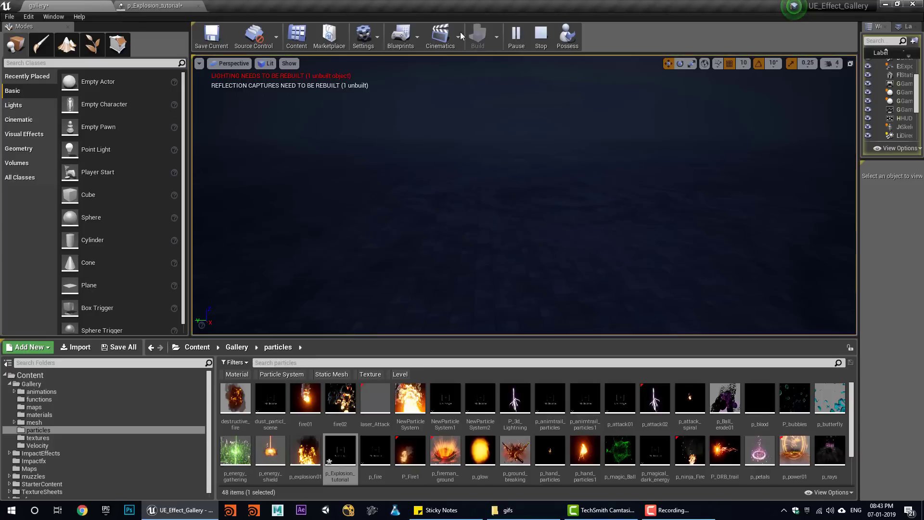
left_click(541, 34)
left_click(514, 36)
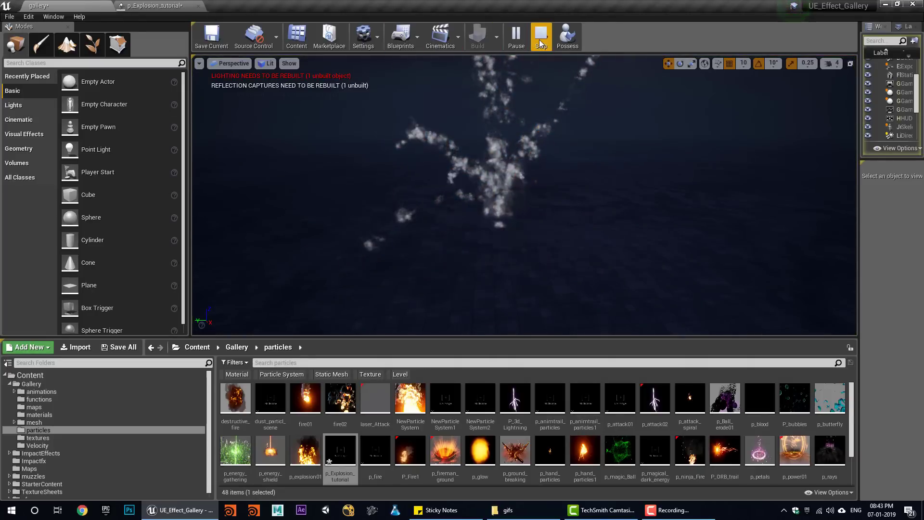
left_click(541, 43)
left_click(515, 39)
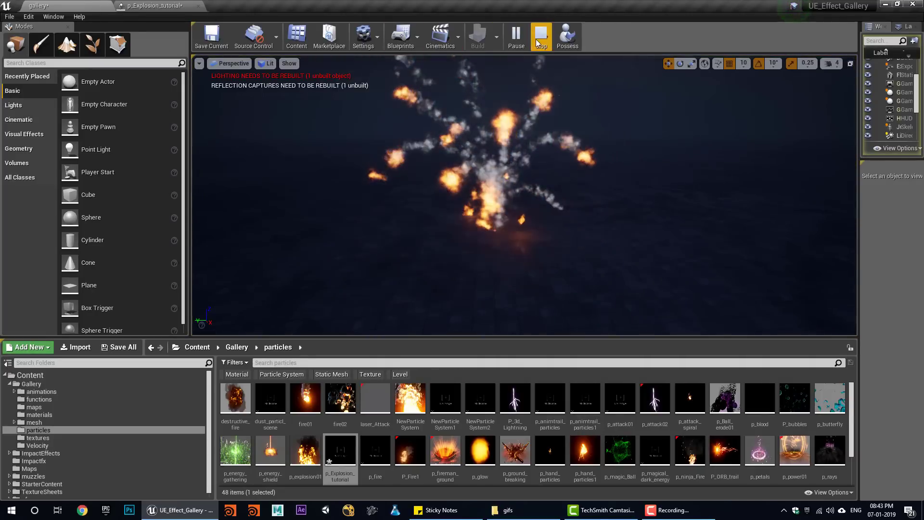
left_click(539, 42)
left_click(153, 6)
- Set fireball's Initial Size Y and Z to 0, Max X to 10 and Min X to 5
left_click(591, 136)
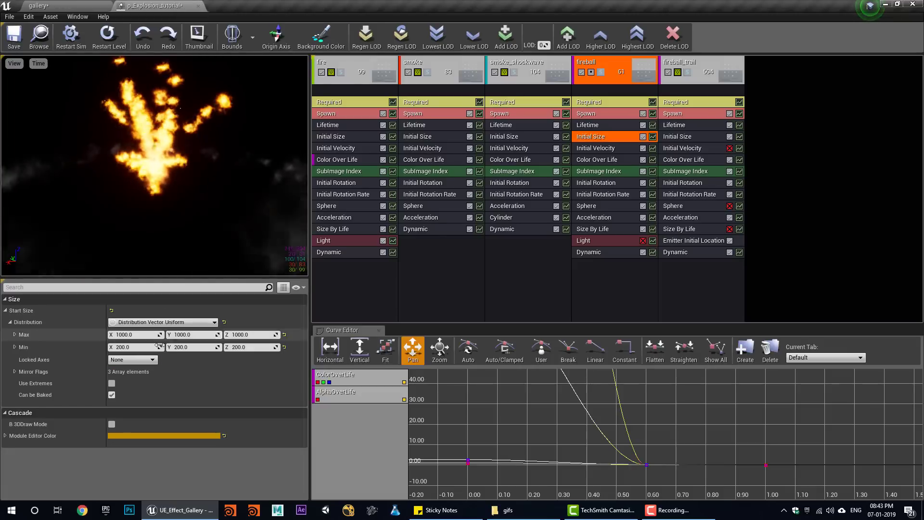
type("0")
left_click(196, 346)
type("0")
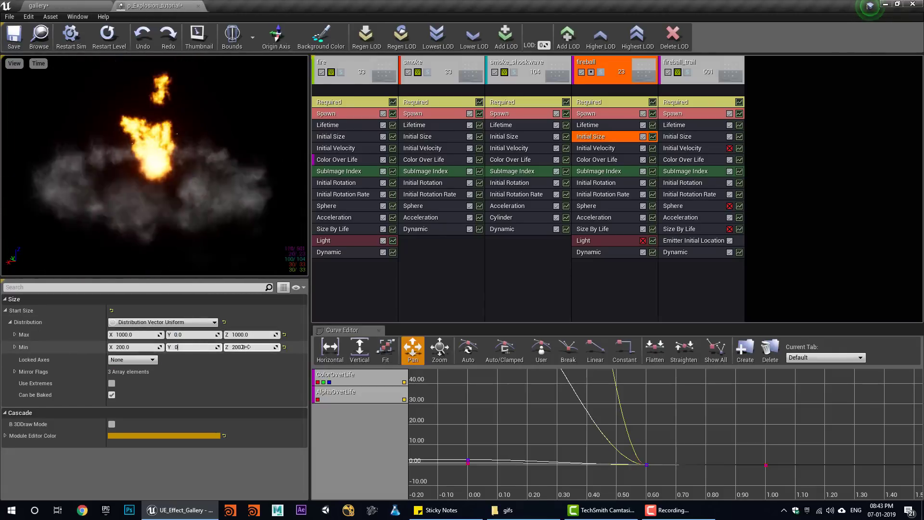
left_click(245, 347)
type("0")
left_click(245, 335)
type("0")
key("Return")
left_click(134, 335)
type("10")
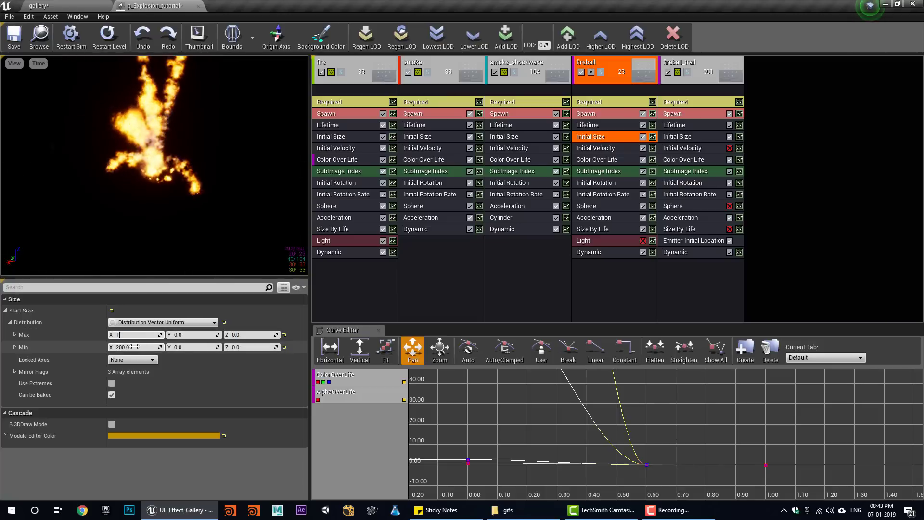
left_click(133, 347)
type("5")
key("Return")
- Simulate the explosion several times in the gallery level to check the smaller fireball
left_click(45, 4)
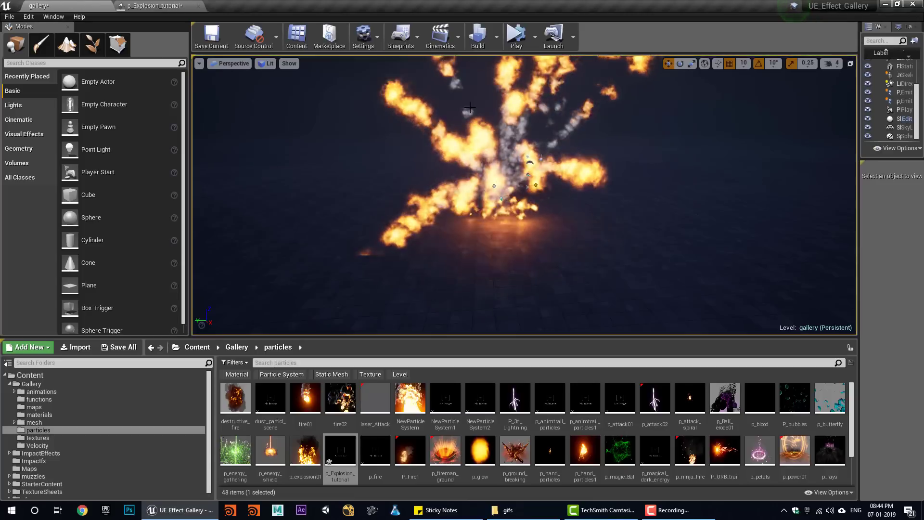
left_click(515, 38)
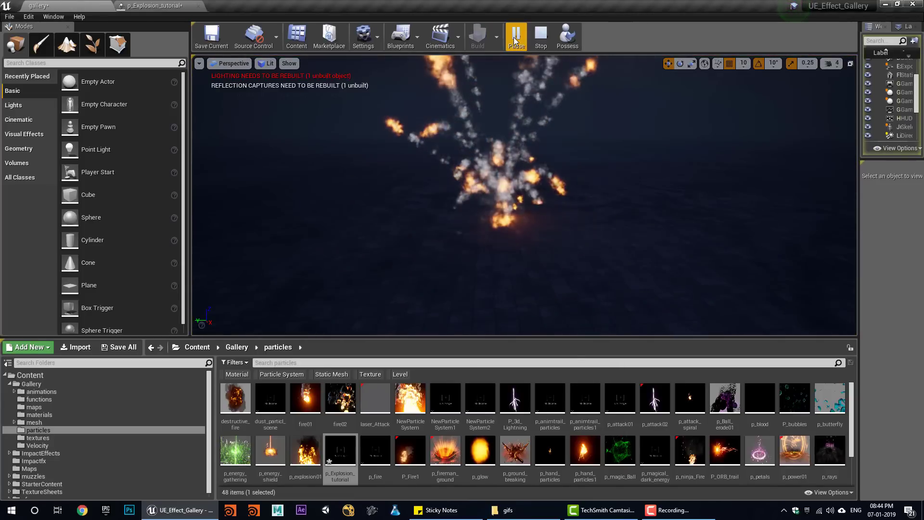
left_click(541, 36)
left_click(517, 37)
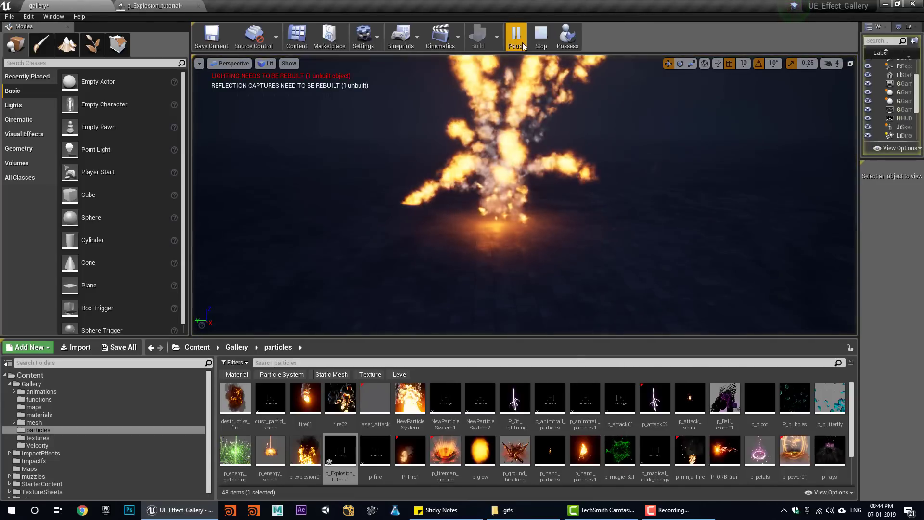
left_click(541, 36)
left_click(516, 37)
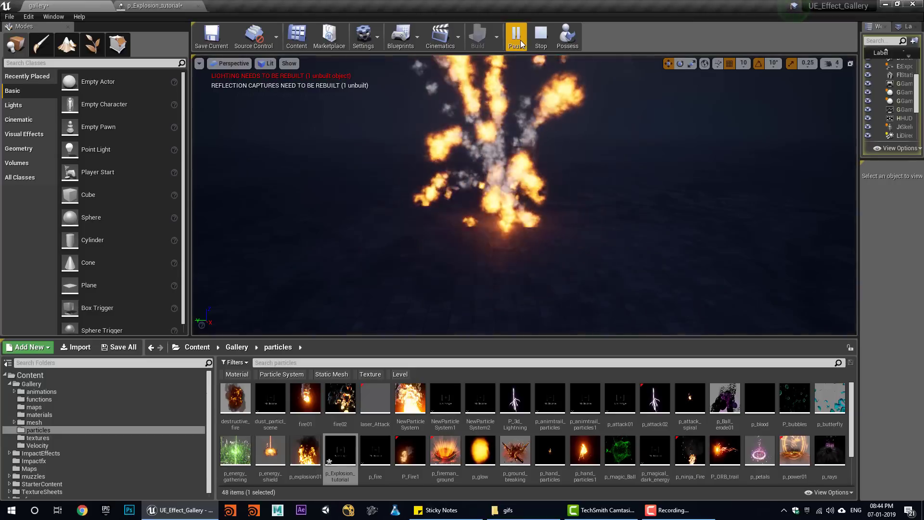
left_click(541, 35)
left_click(516, 39)
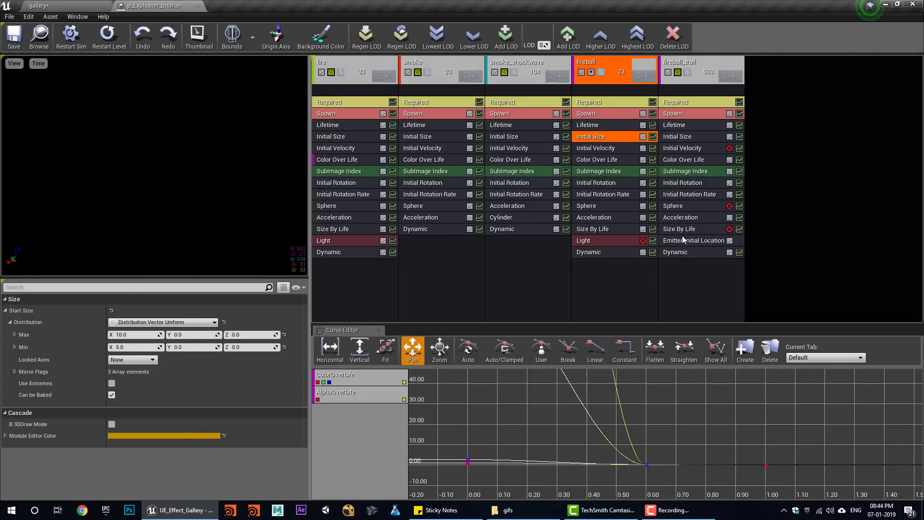
- Add a third point to fireball_trail's Color Over Life alpha curve
left_click(683, 160)
scroll(163, 376, "down", 10)
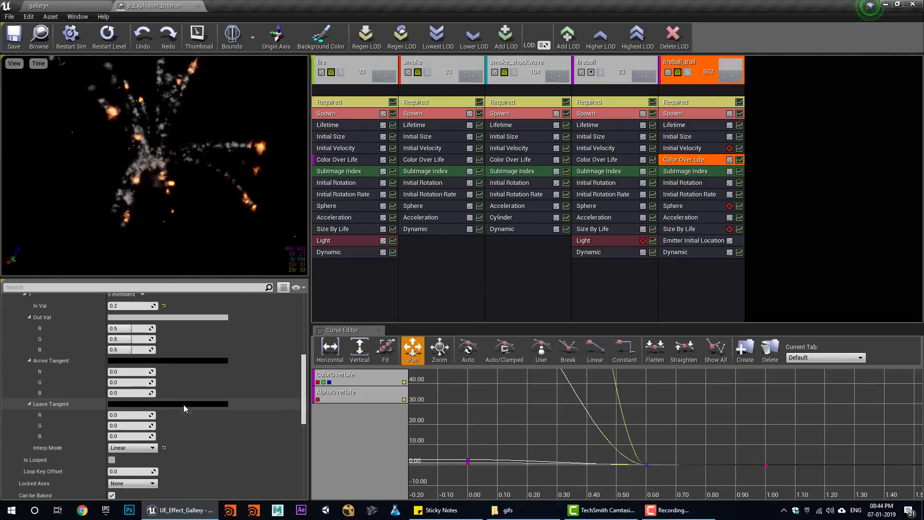
scroll(180, 412, "down", 4)
left_click(163, 346)
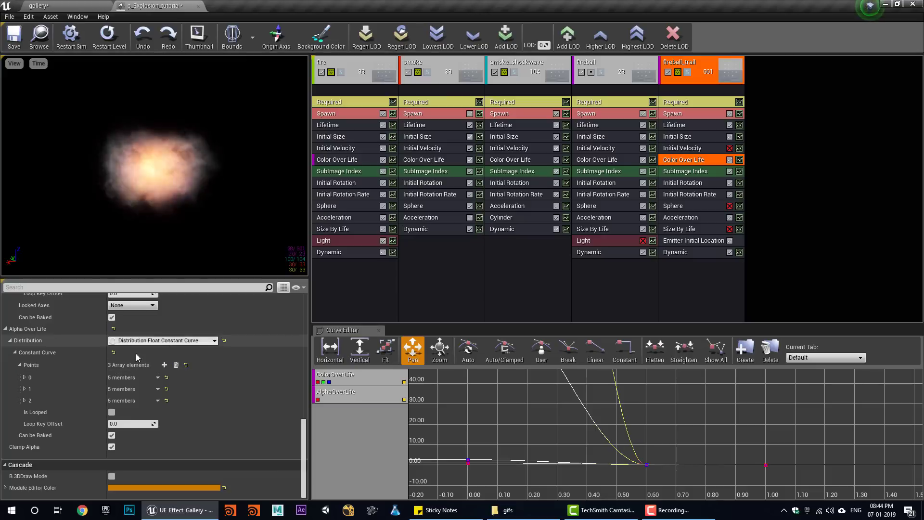
left_click(20, 365)
left_click(21, 401, "shift")
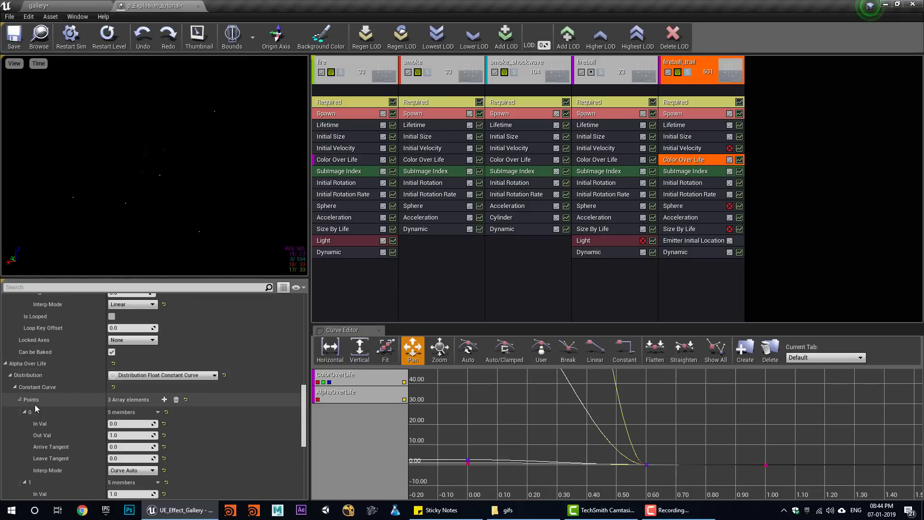
scroll(130, 392, "down", 3)
- Make the alpha fade in from 0 at time 0 to 1.0 at time 0.2
left_click(126, 342)
type("0")
key("Return")
left_click(127, 401)
type("0.2")
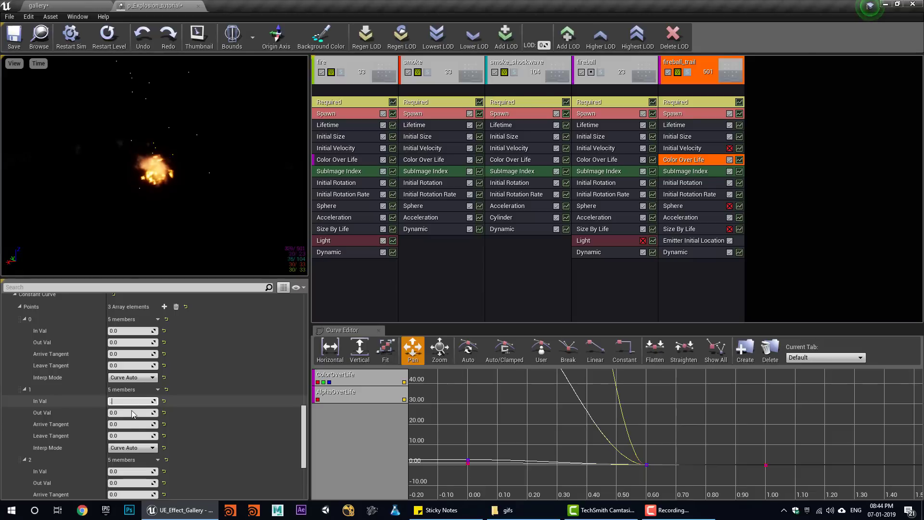
key("Return")
left_click(126, 412)
type("1")
key("Return")
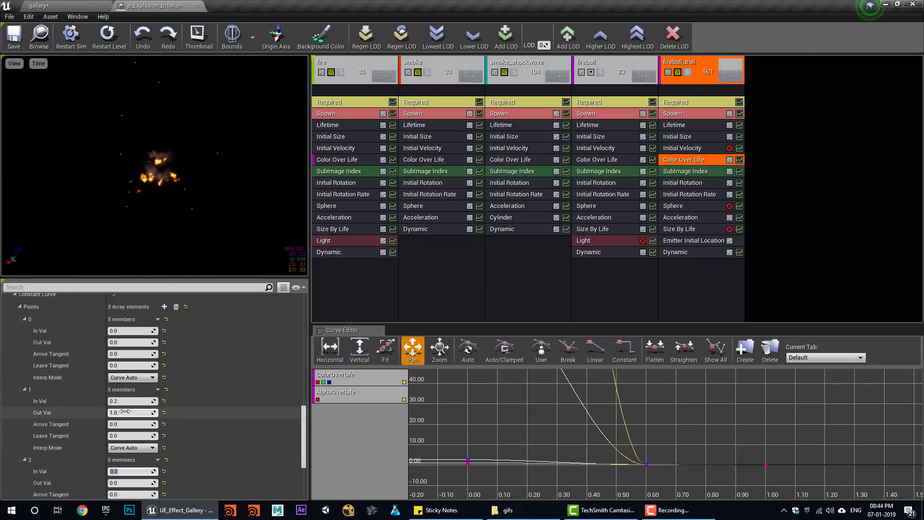
left_click(39, 6)
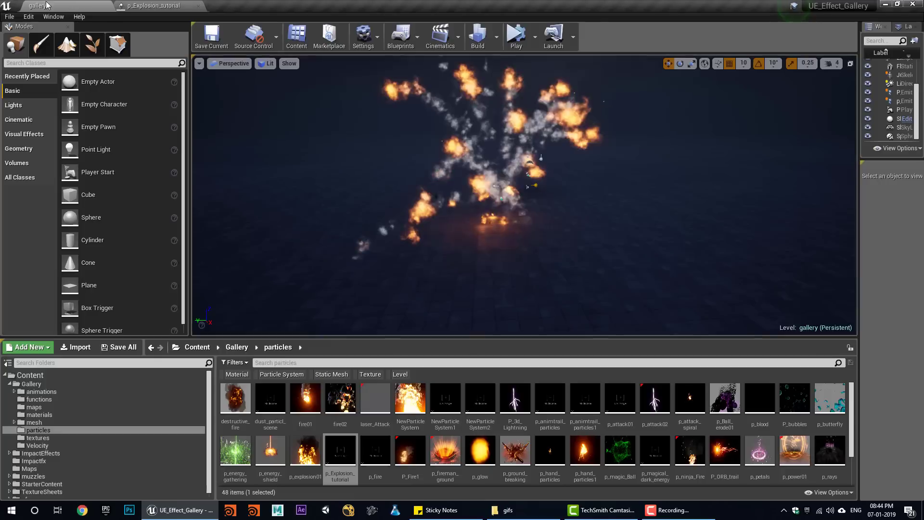
- Play the level six times to watch the explosion, then go back to p_Explosion_tutorial
left_click(524, 38)
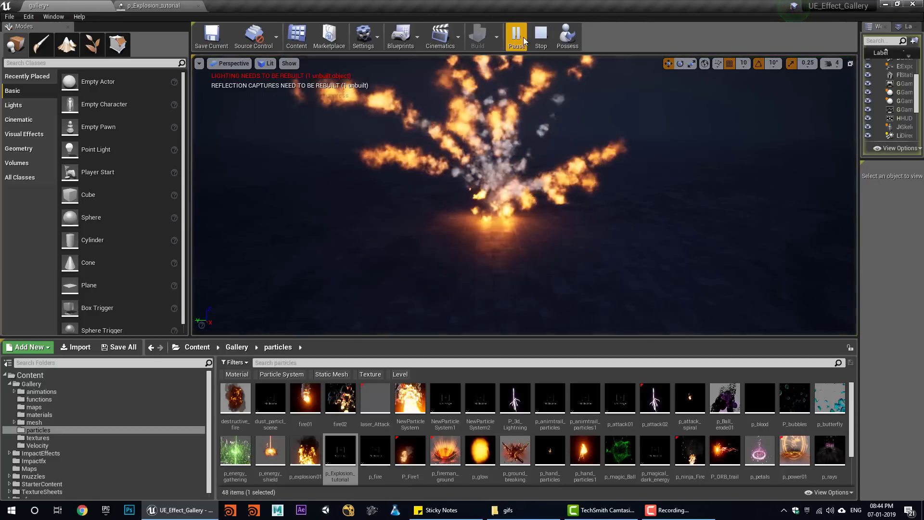
left_click(543, 39)
left_click(518, 37)
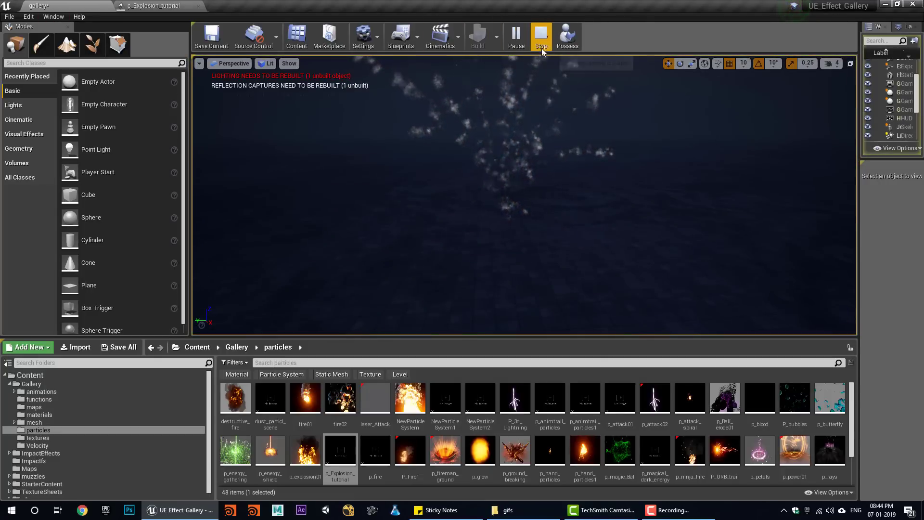
left_click(541, 46)
left_click(516, 42)
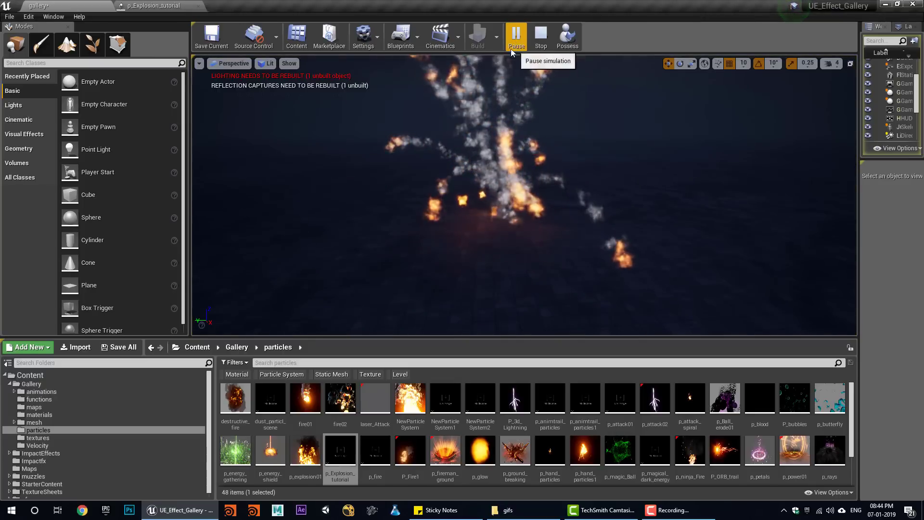
left_click(538, 44)
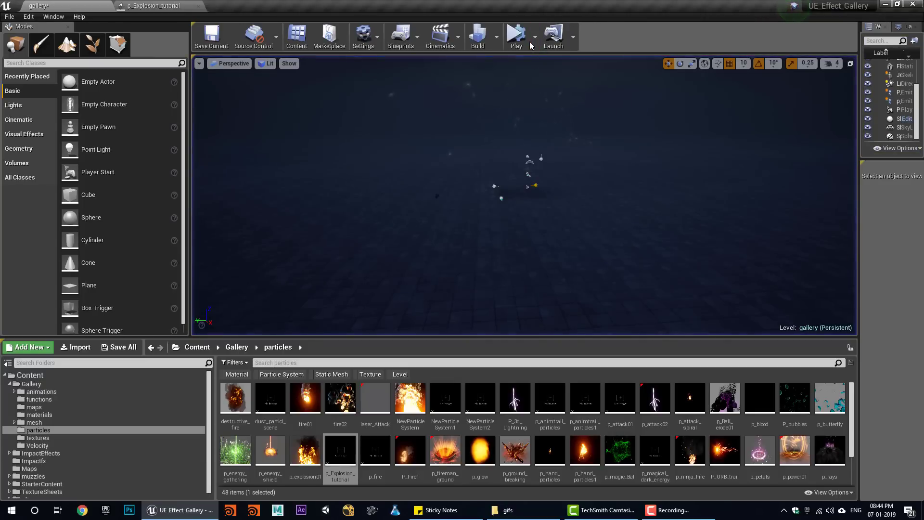
left_click(523, 42)
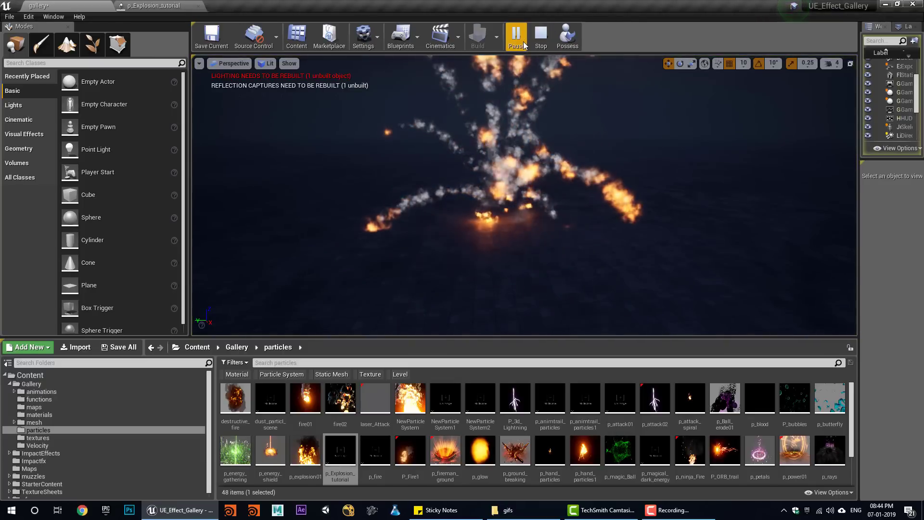
left_click(541, 36)
left_click(519, 39)
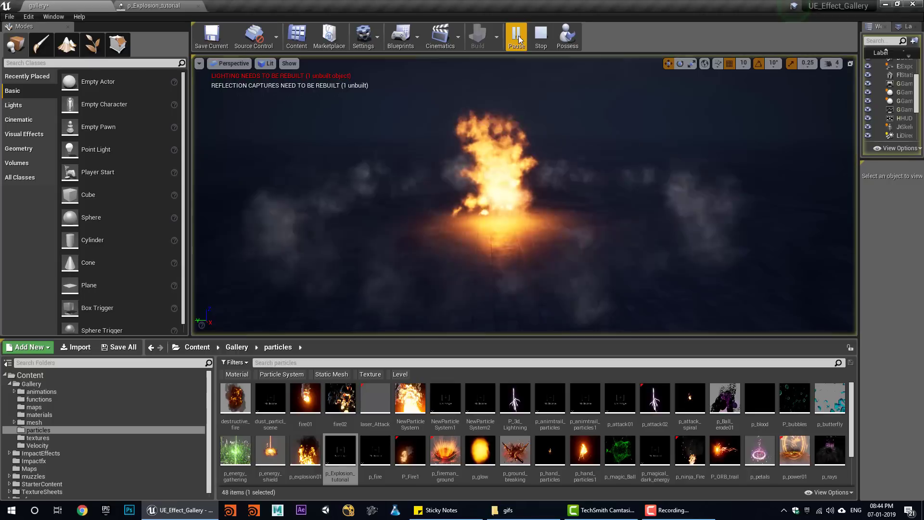
key("Escape")
left_click(512, 43)
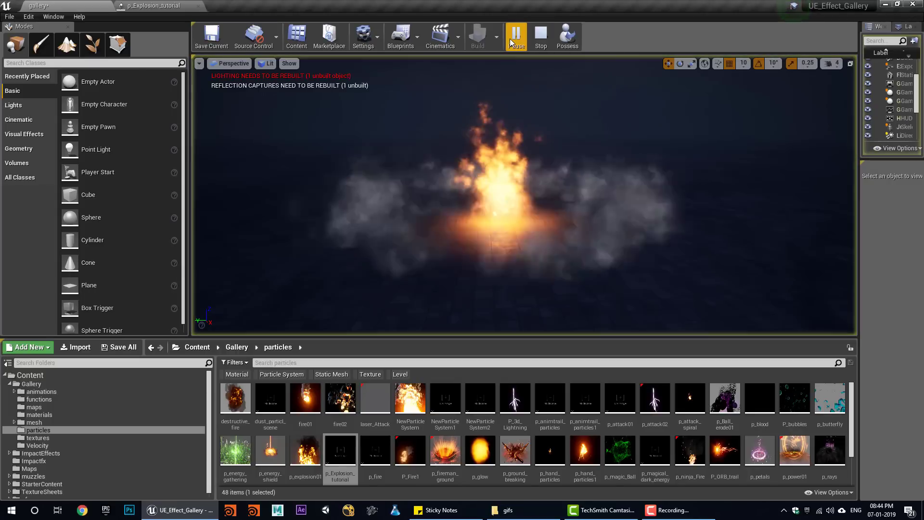
left_click(168, 5)
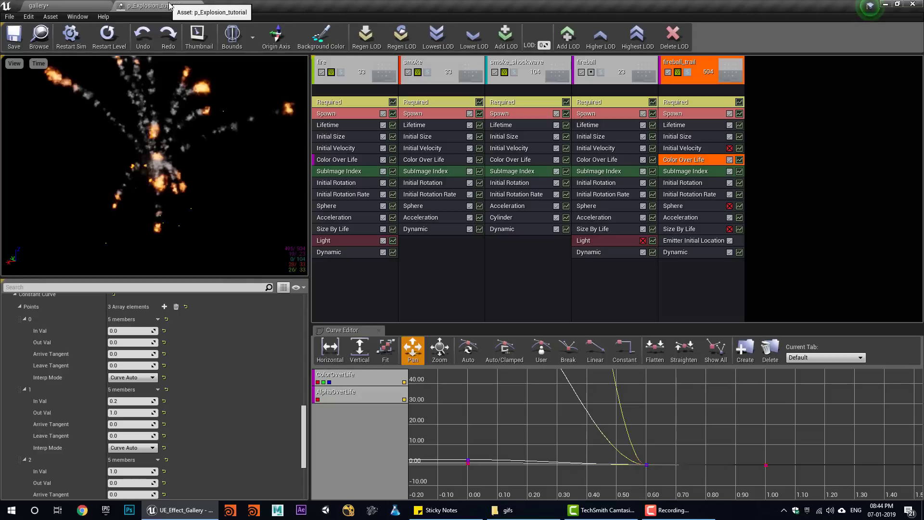
- Add a new particle sprite emitter and rename it sparks
right_click(774, 71)
left_click(806, 76)
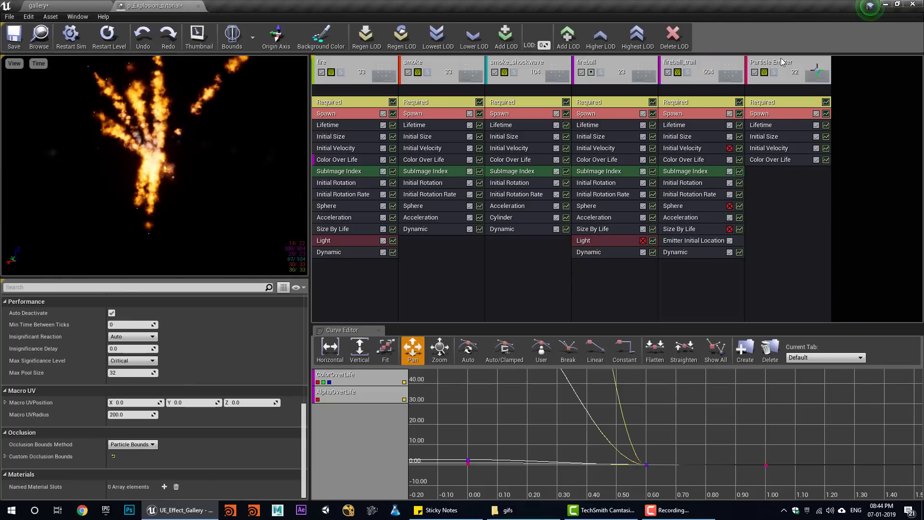
right_click(784, 71)
left_click(723, 71)
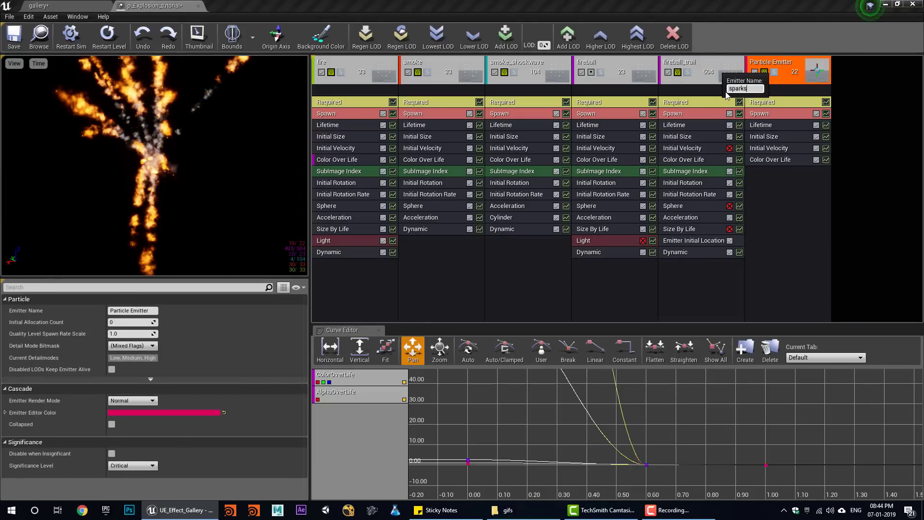
key("Return")
- Set the sparks Required material to M_Radial_Gradient and inspect that material
left_click(780, 102)
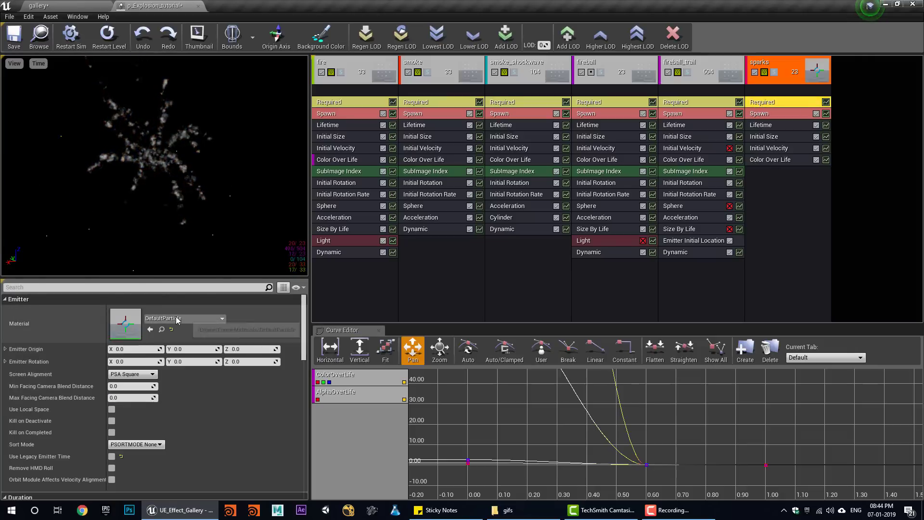
left_click(177, 319)
type("ra")
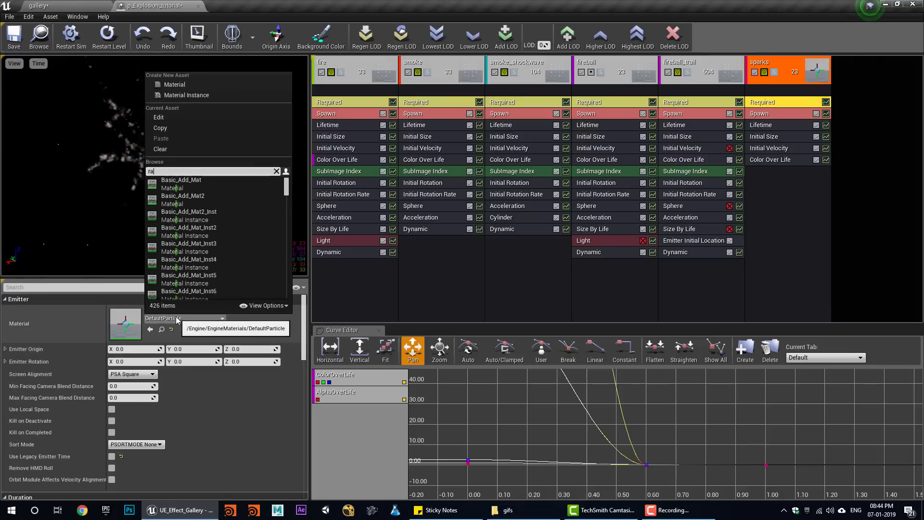
type("d")
left_click(188, 187)
double_click(127, 328)
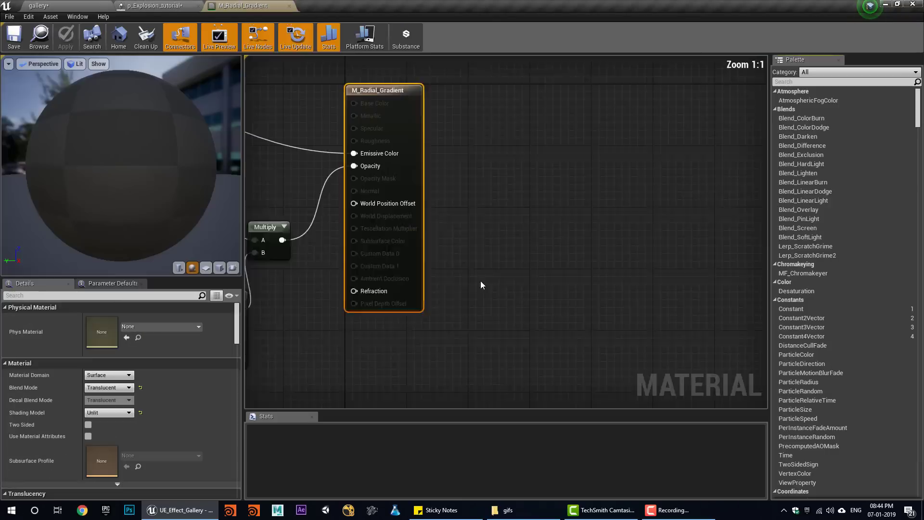
middle_click(254, 2)
right_click(767, 196)
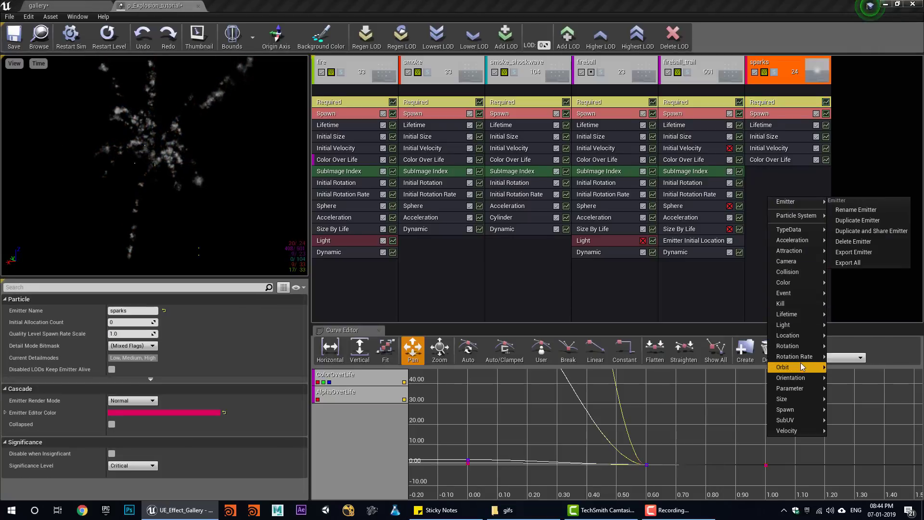
- Add a Sphere location to sparks with Velocity enabled and a uniform random Velocity Scale
mouse_move(796, 340)
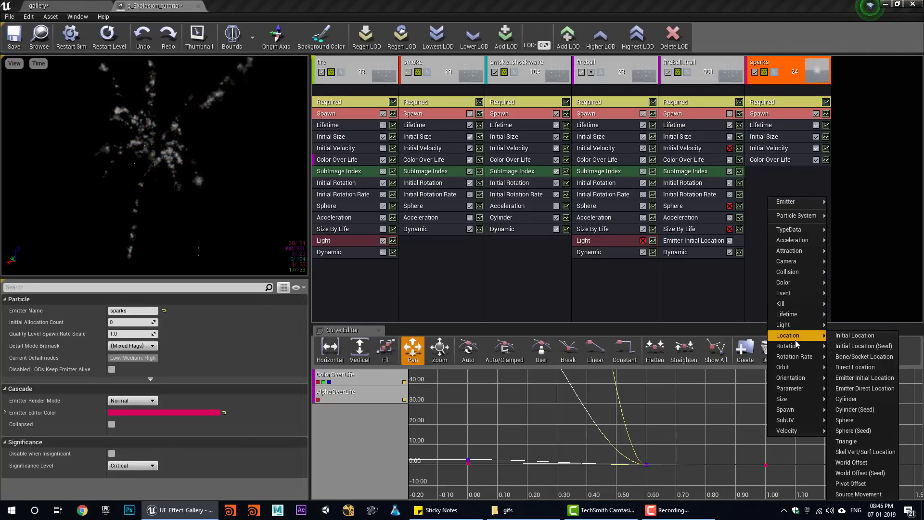
left_click(848, 420)
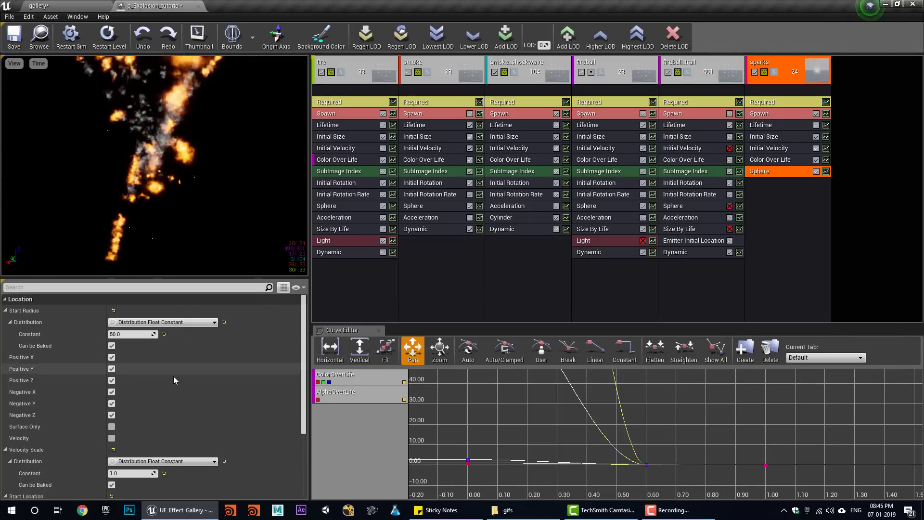
scroll(154, 390, "down", 5)
left_click(111, 361)
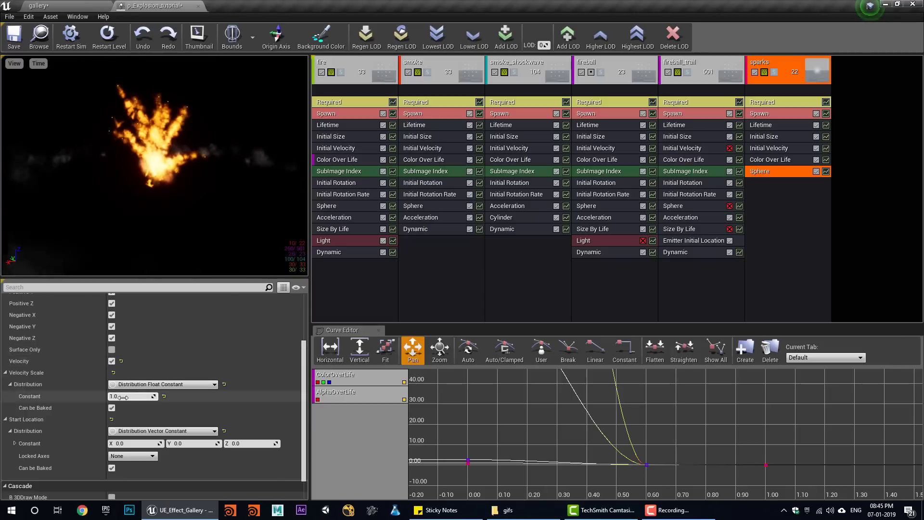
left_click(150, 384)
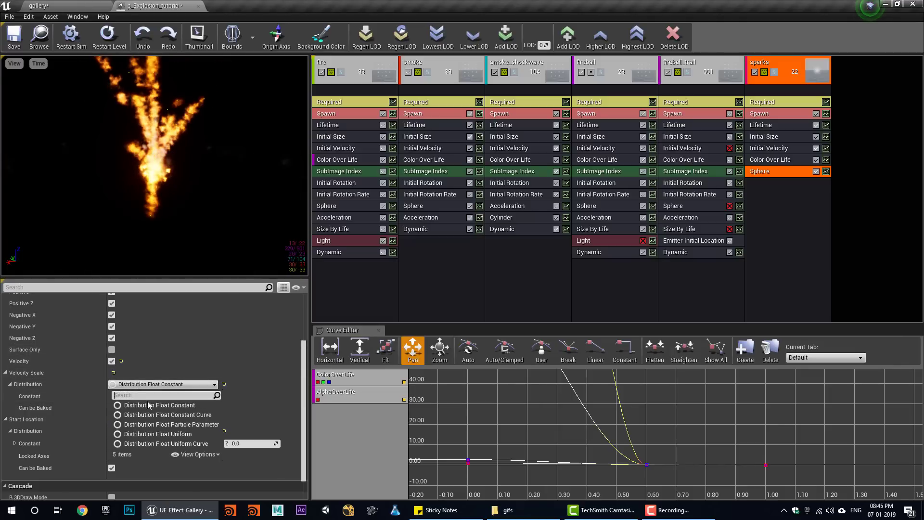
left_click(181, 435)
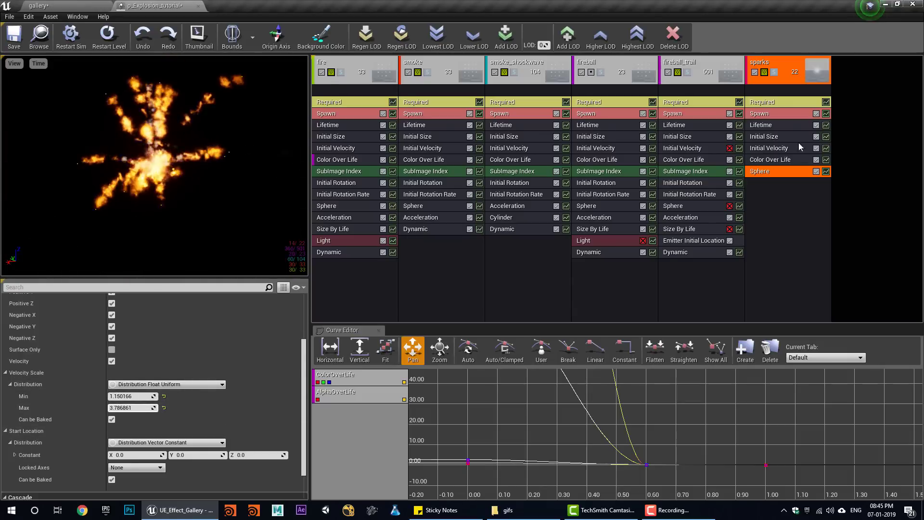
- Set the sparks' Screen Alignment to PSA Velocity
left_click(780, 136)
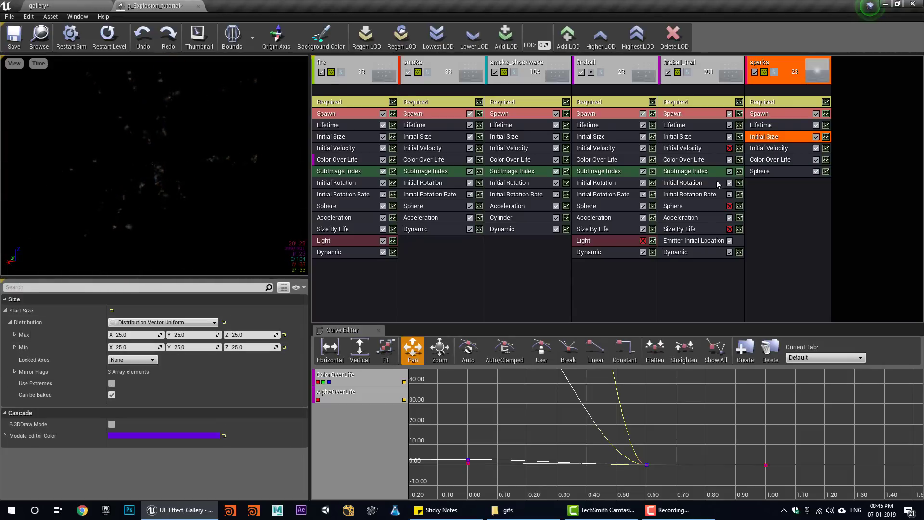
left_click(778, 105)
left_click(132, 374)
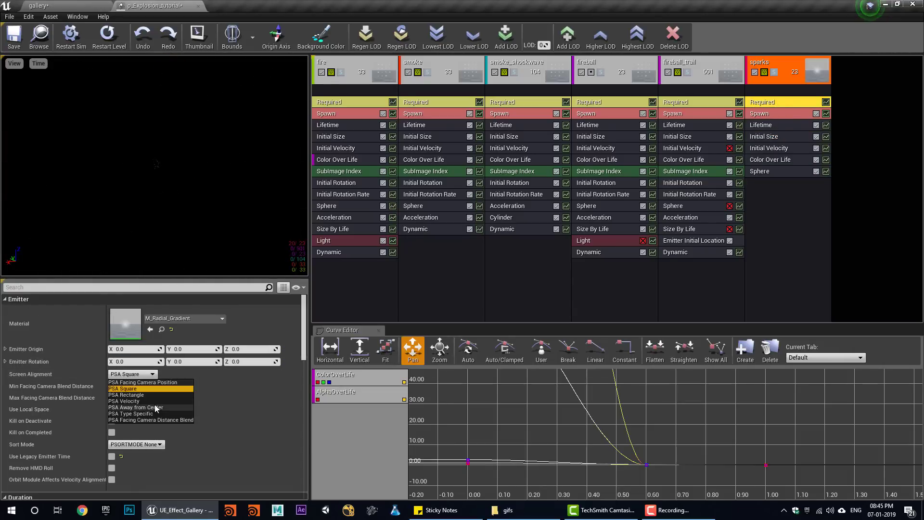
left_click(150, 401)
- Raise sparks Initial Velocity Max Y to about 463 and preview the emitter solo
left_click(768, 149)
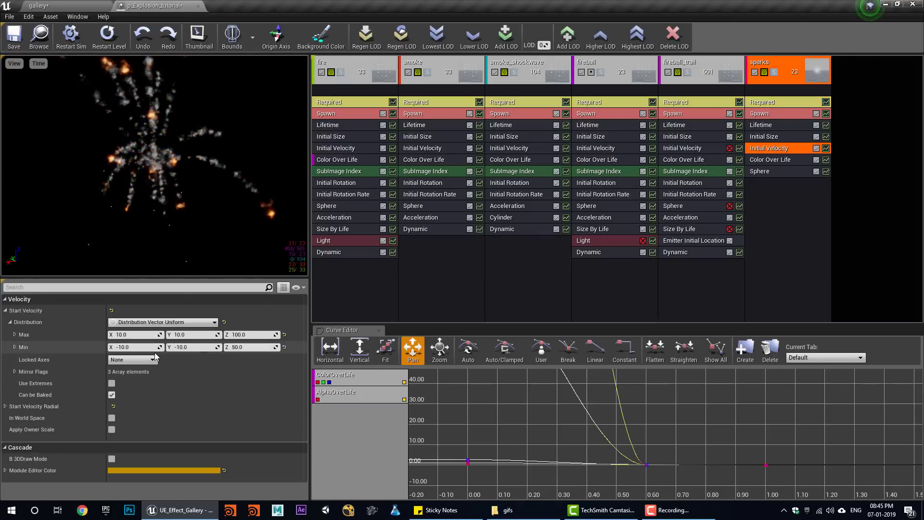
left_click_drag(190, 336, 231, 336)
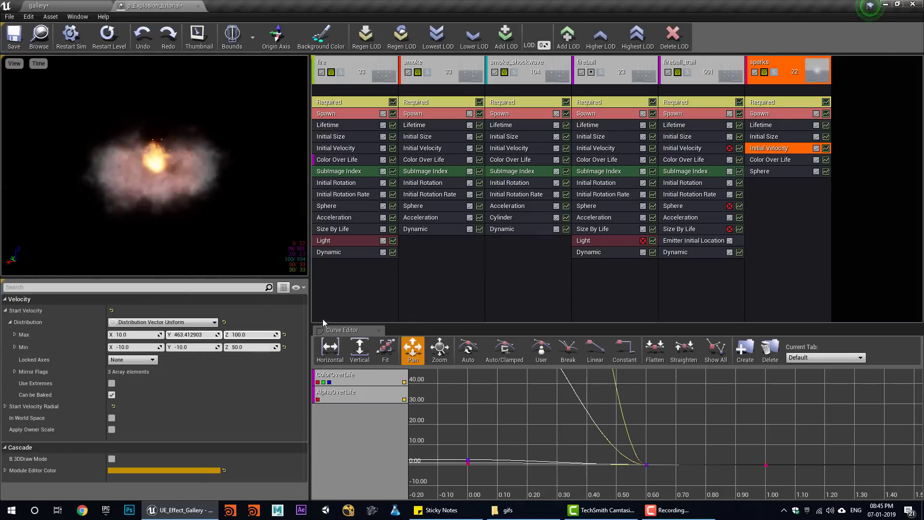
left_click(774, 72)
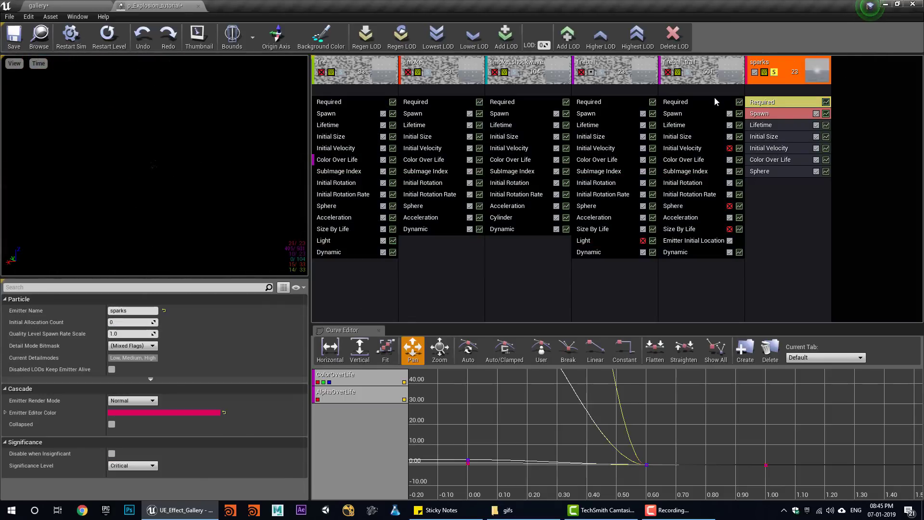
- Set the Sphere Velocity Scale to 3.861533–51.597713 and turn off Negative Z
left_click(766, 137)
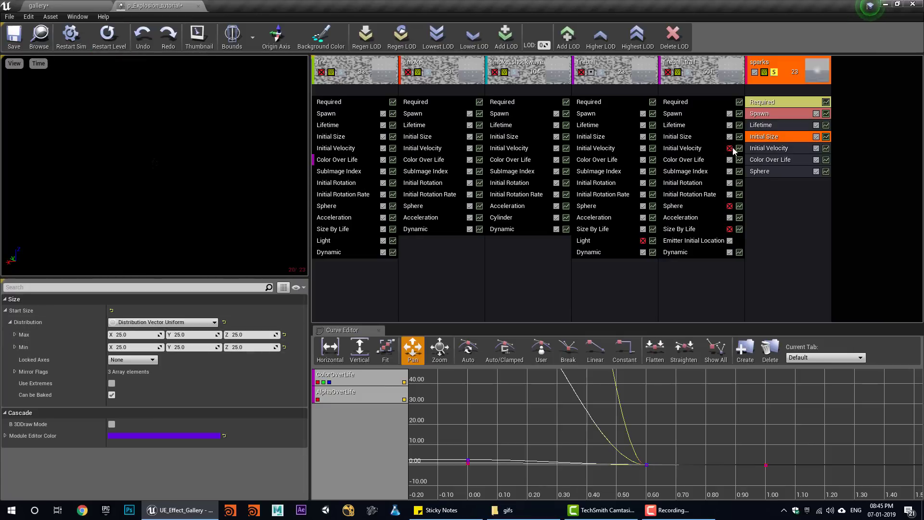
left_click(760, 151)
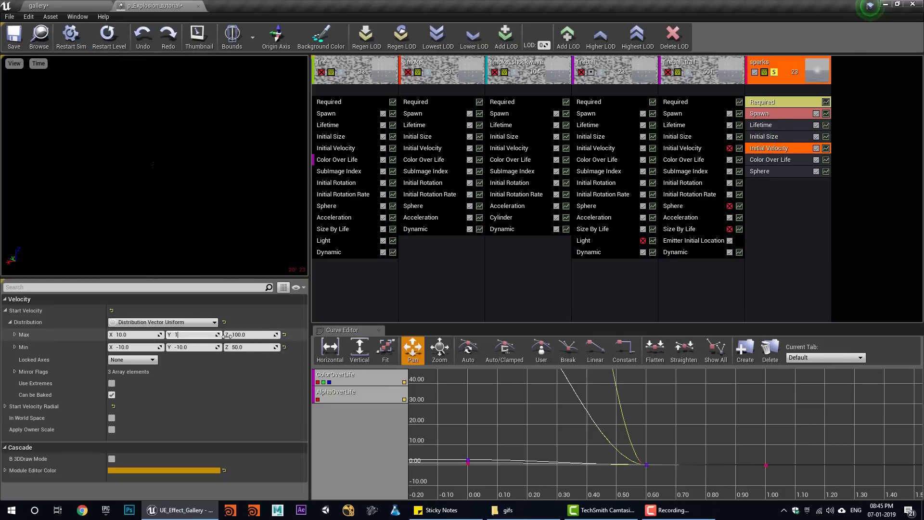
left_click(781, 137)
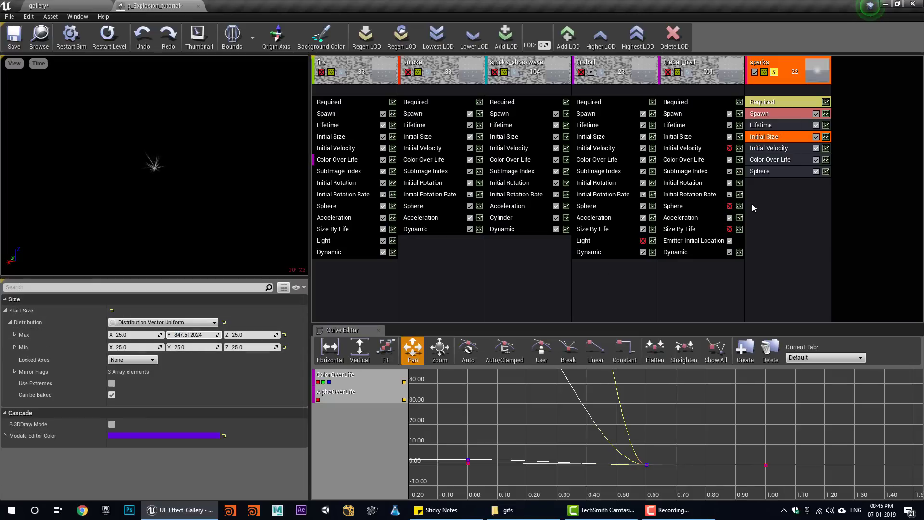
left_click(765, 171)
scroll(154, 385, "down", 5)
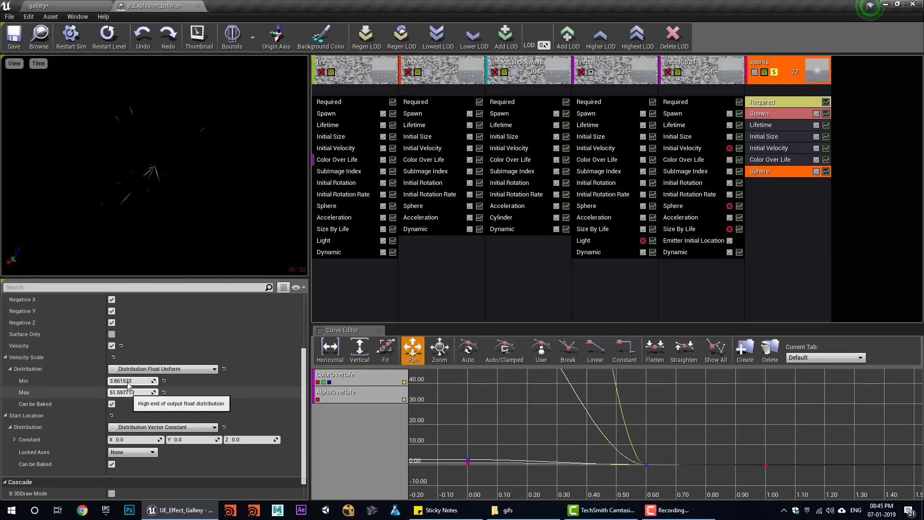
left_click(111, 322)
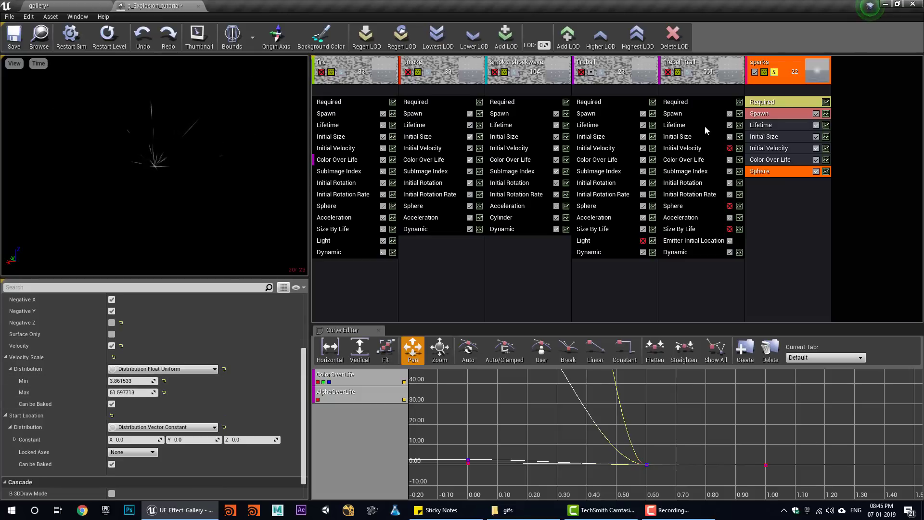
left_click(763, 116)
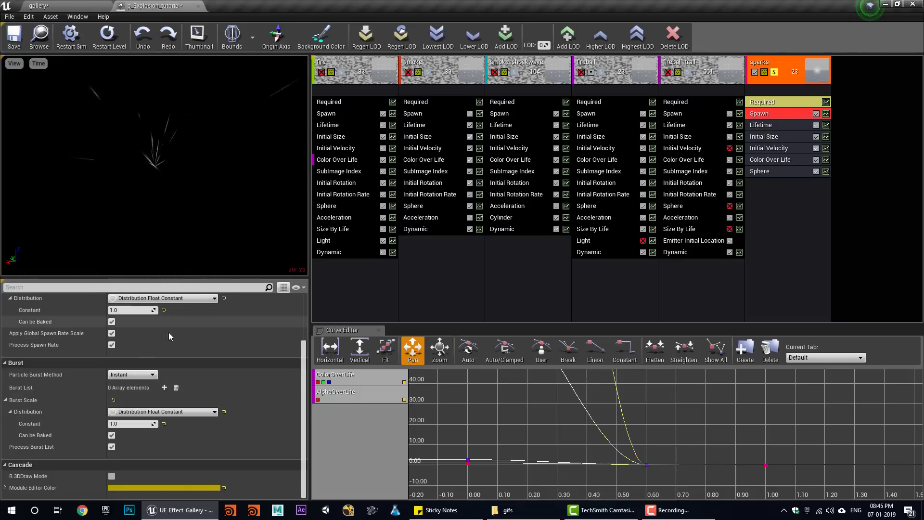
scroll(169, 332, "up", 3)
- Add a Burst List entry of 20 particles to the sparks emitter
scroll(144, 414, "down", 4)
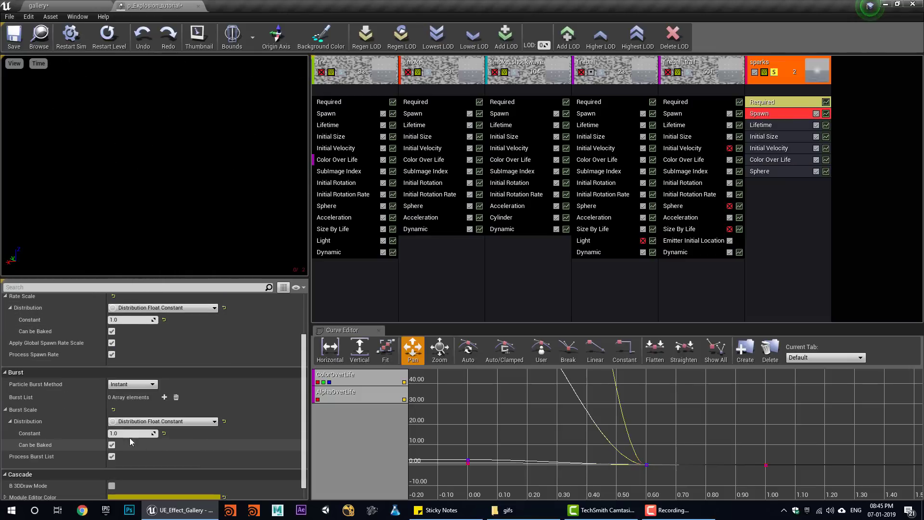
left_click(165, 397)
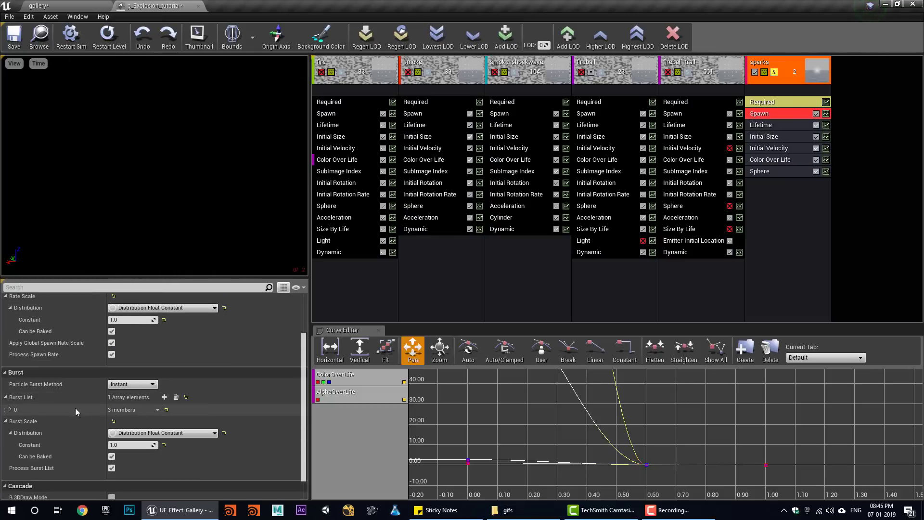
left_click(10, 410)
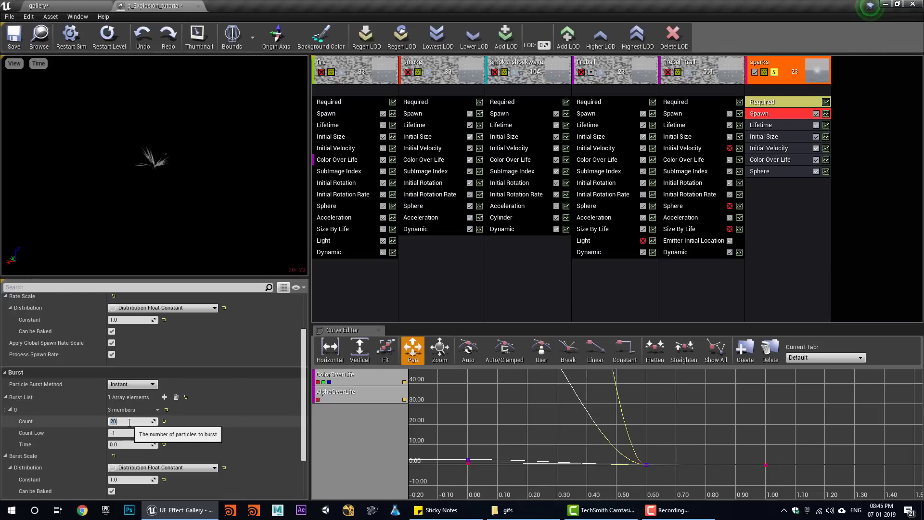
left_click(778, 148)
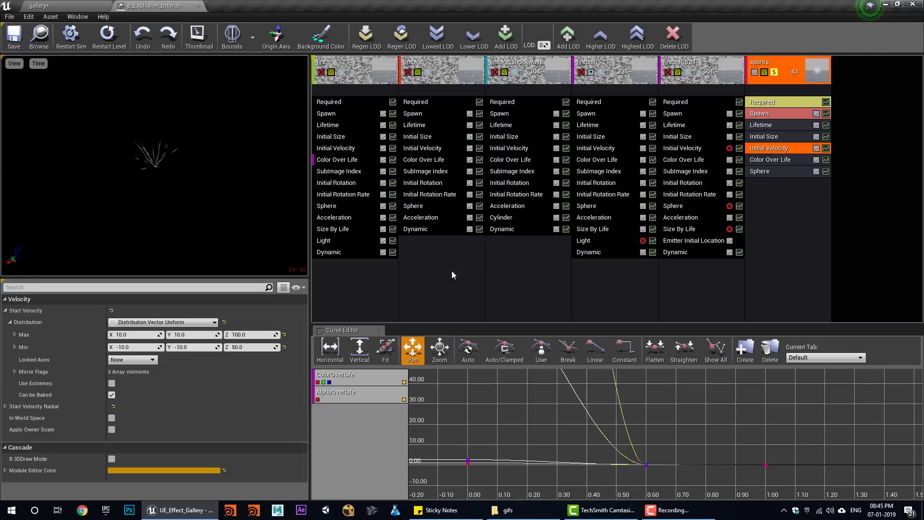
- Set the sparks lifetime range to 0.2–0.5
left_click(765, 137)
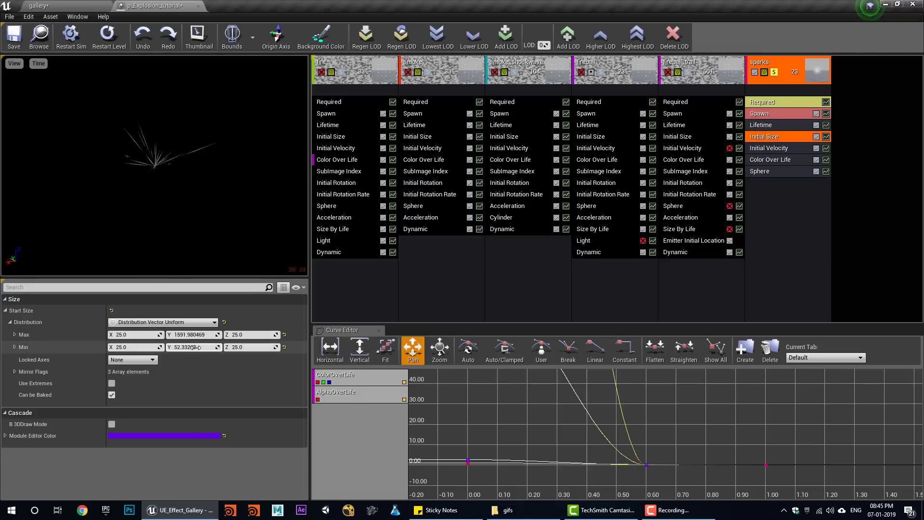
left_click(808, 125)
left_click(127, 334)
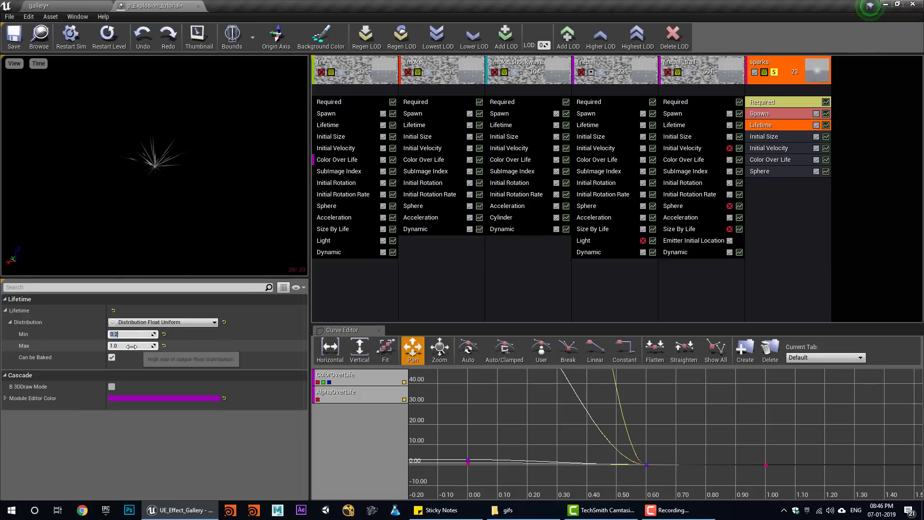
type("0.5")
key("Return")
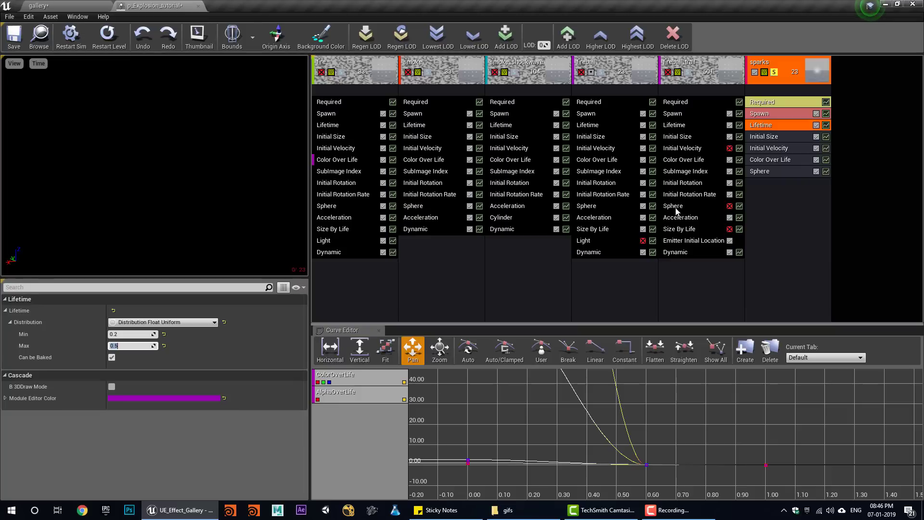
- Nudge the Sphere Velocity Scale minimum up to about 4.488378
left_click(772, 137)
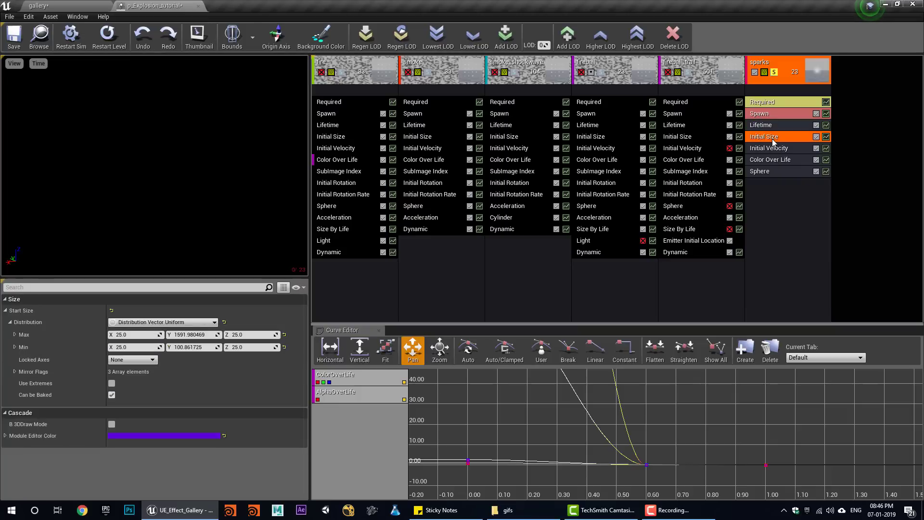
left_click(773, 171)
scroll(250, 385, "down", 3)
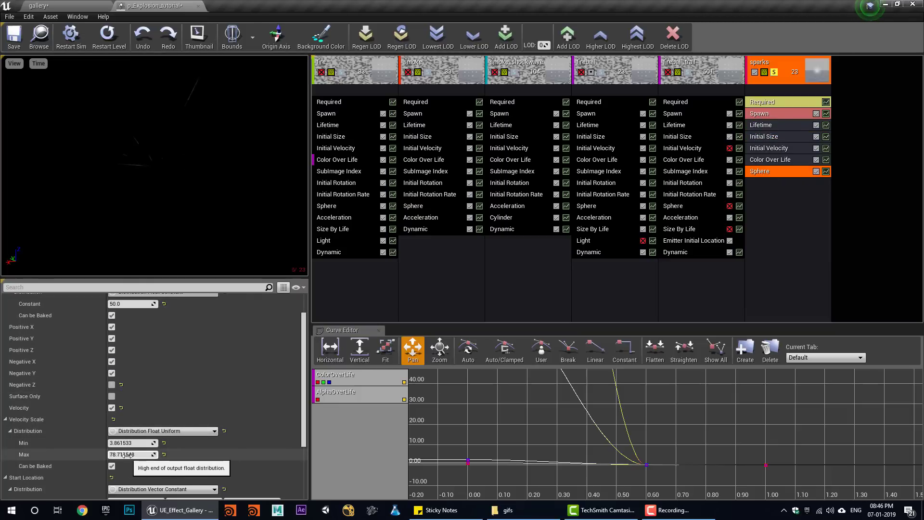
left_click_drag(126, 443, 137, 443)
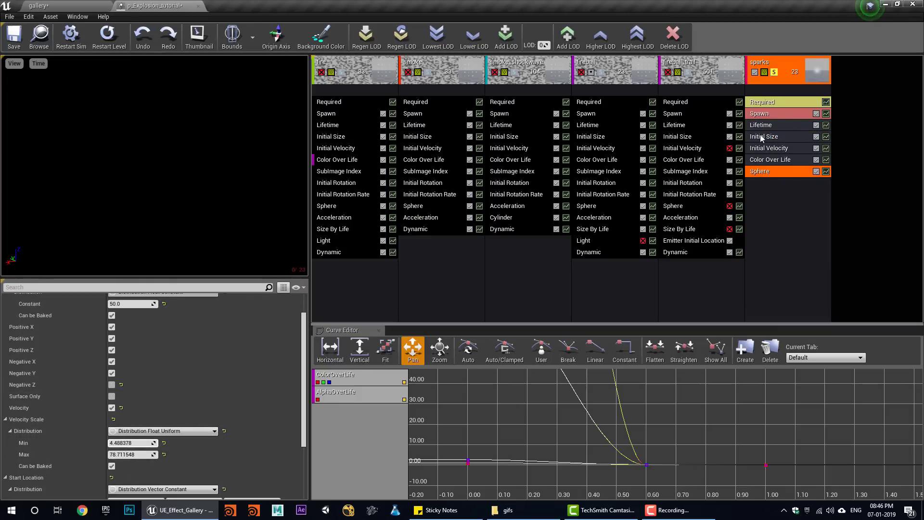
- Make sparks a constant orange 37 / 7.5 / 0.2, brightened in the Color Picker, and save
left_click(775, 160)
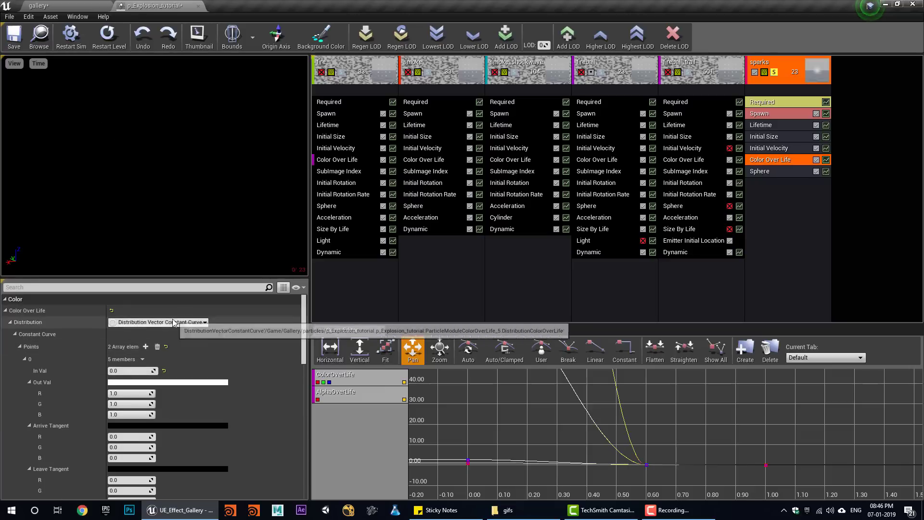
left_click(179, 322)
left_click(185, 344)
left_click(124, 347)
type("3")
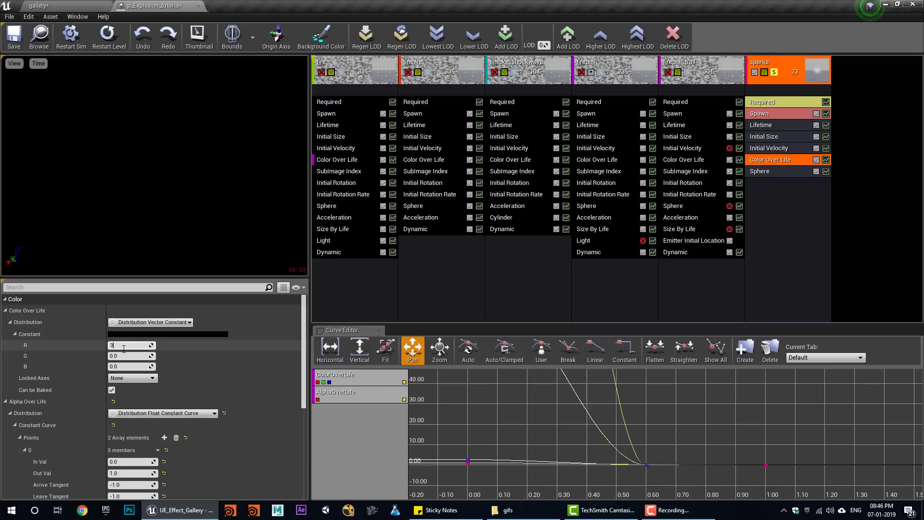
type("7")
key("Return")
left_click(126, 368)
type(".2")
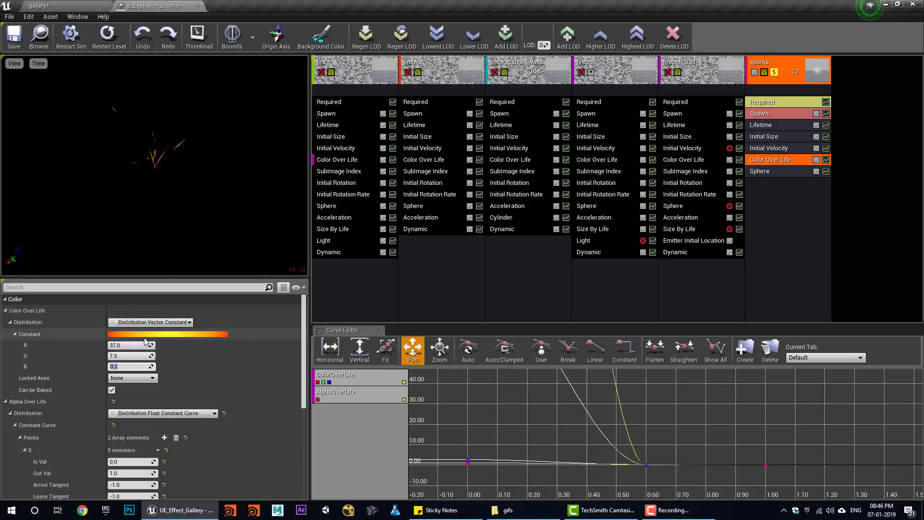
left_click(151, 339)
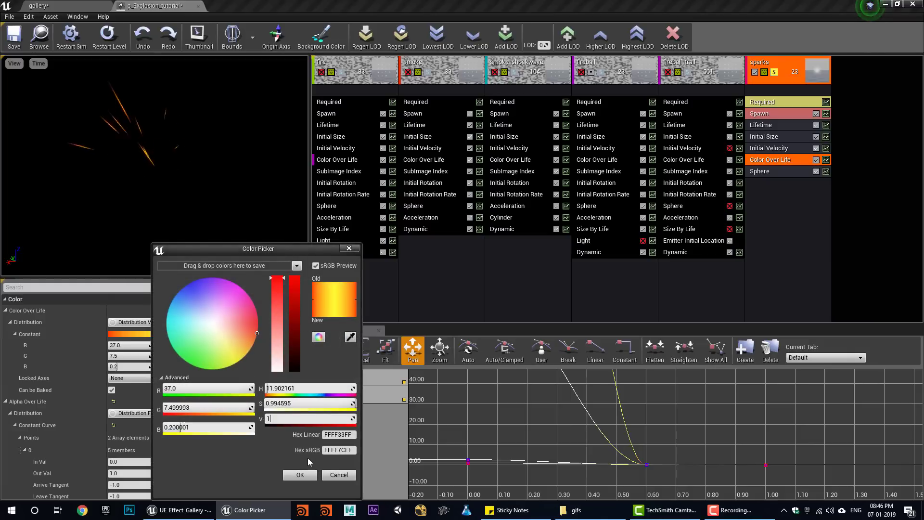
left_click(300, 475)
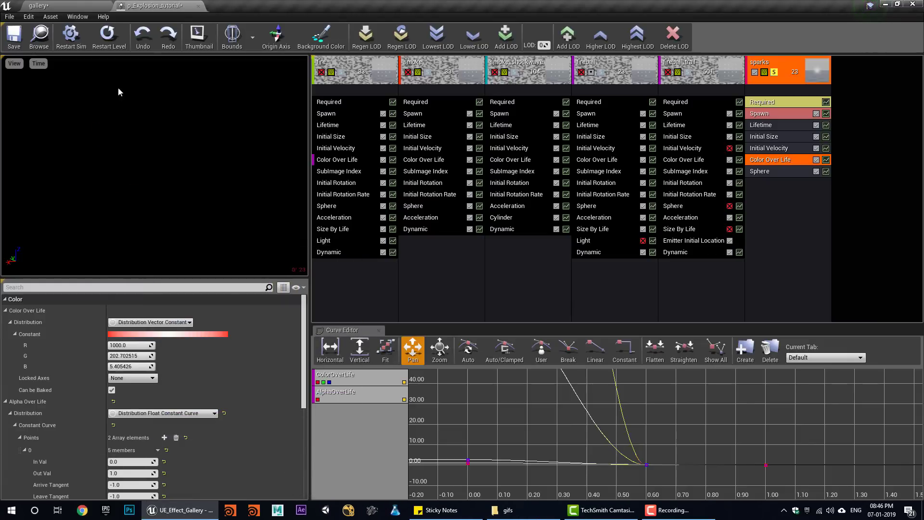
left_click(14, 42)
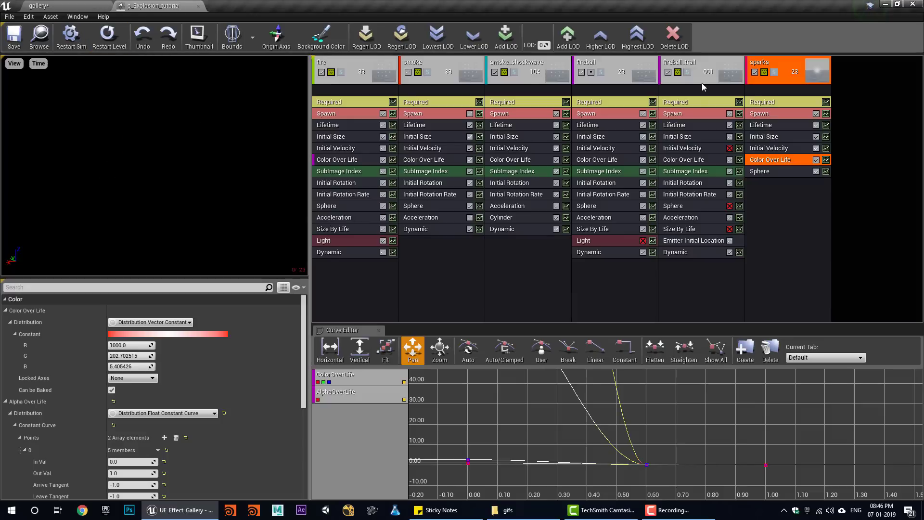
left_click(108, 44)
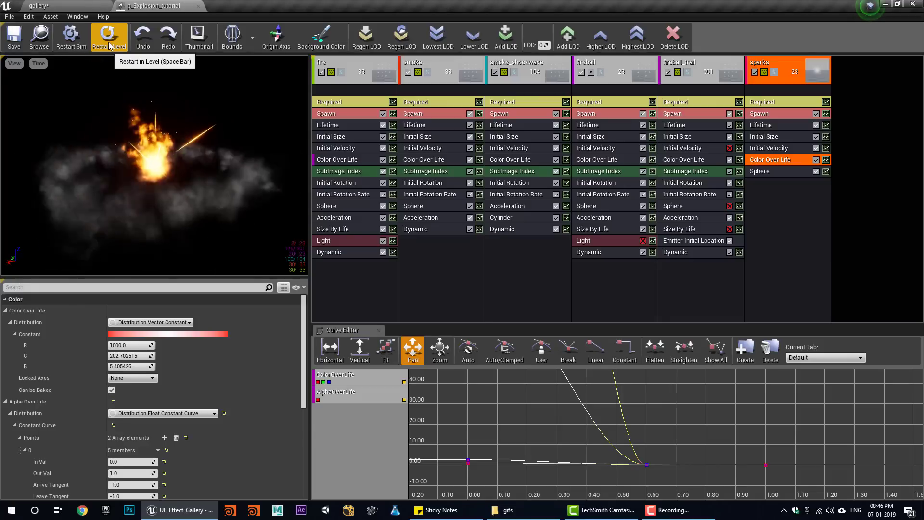
- Add Size By Life to sparks ending at size 0, then play the level
right_click(768, 195)
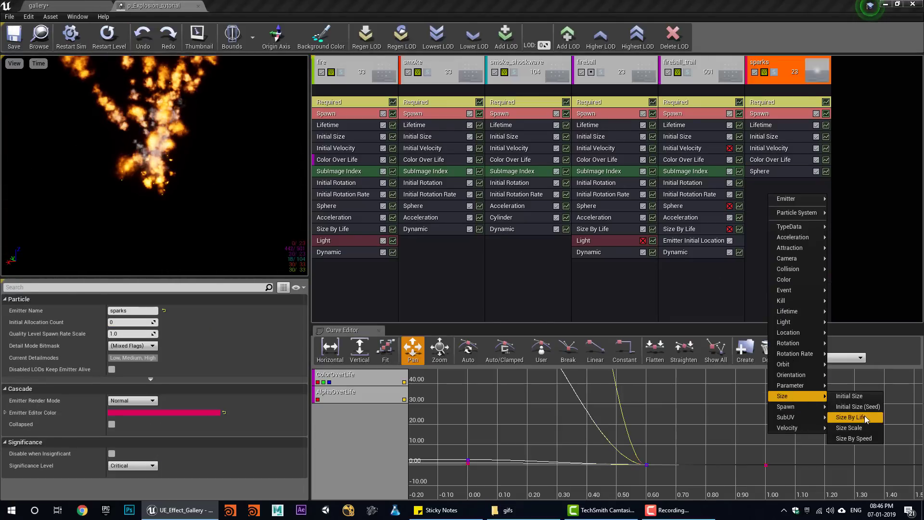
left_click(864, 418)
scroll(131, 394, "down", 5)
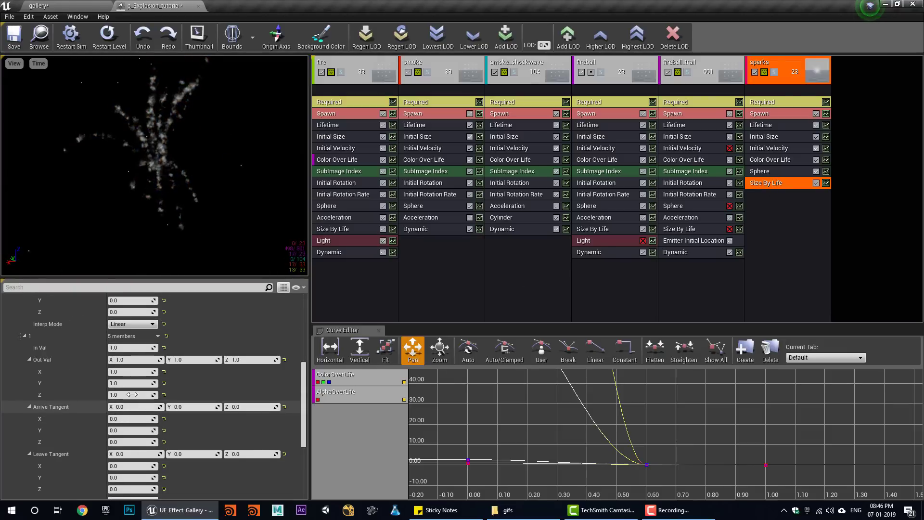
left_click(250, 361)
type("0")
key("Return")
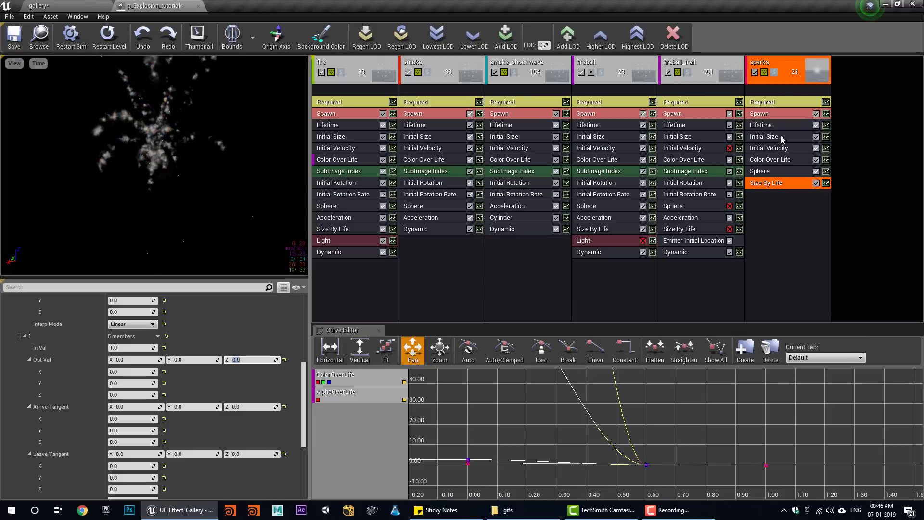
left_click(770, 125)
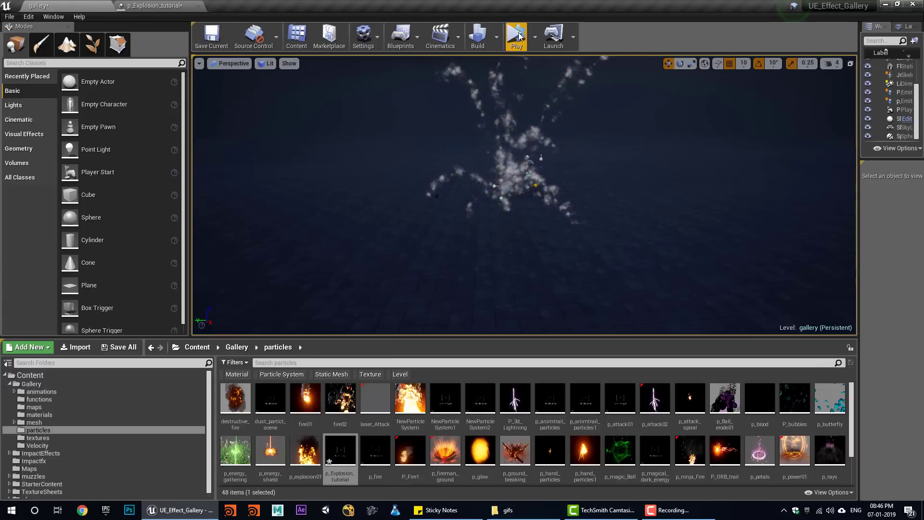
left_click(518, 36)
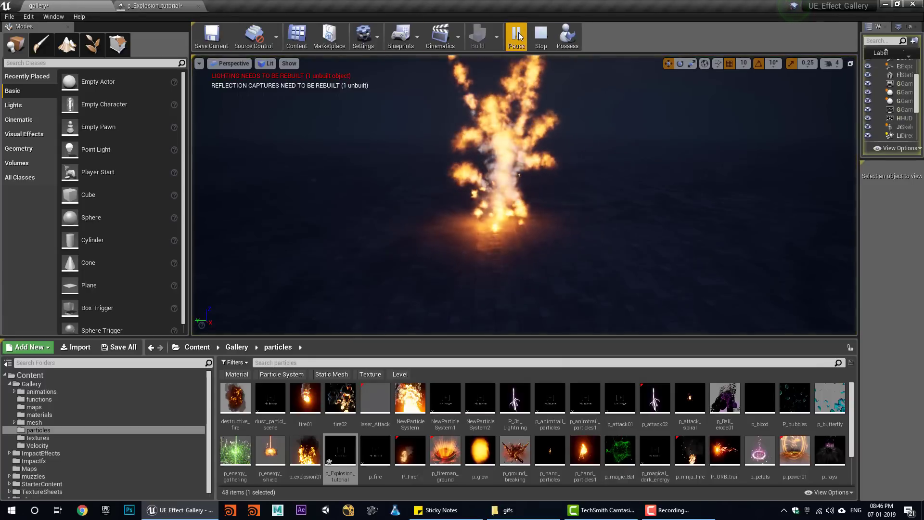
left_click(579, 36)
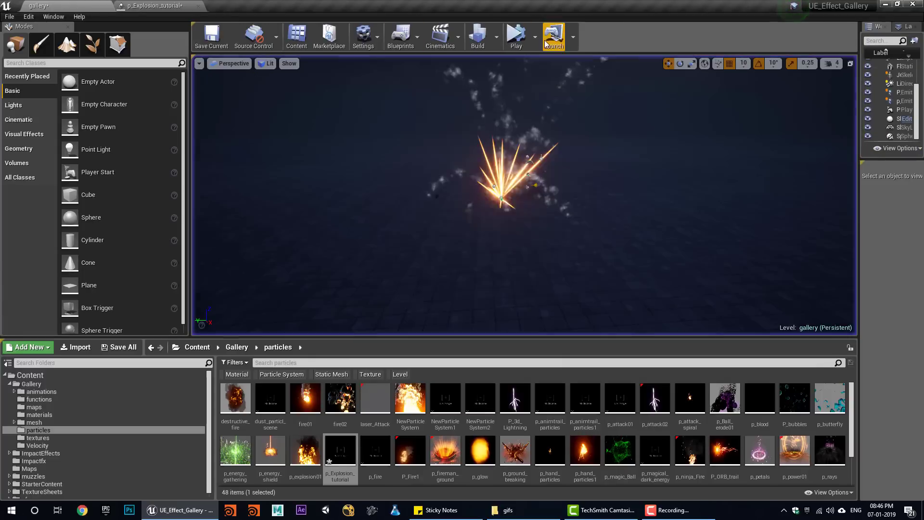
left_click(518, 35)
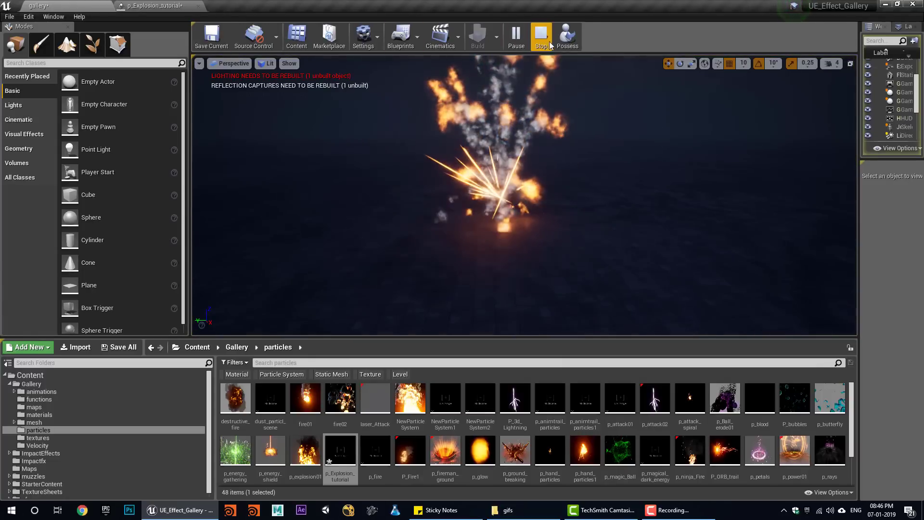
left_click(541, 34)
left_click(518, 36)
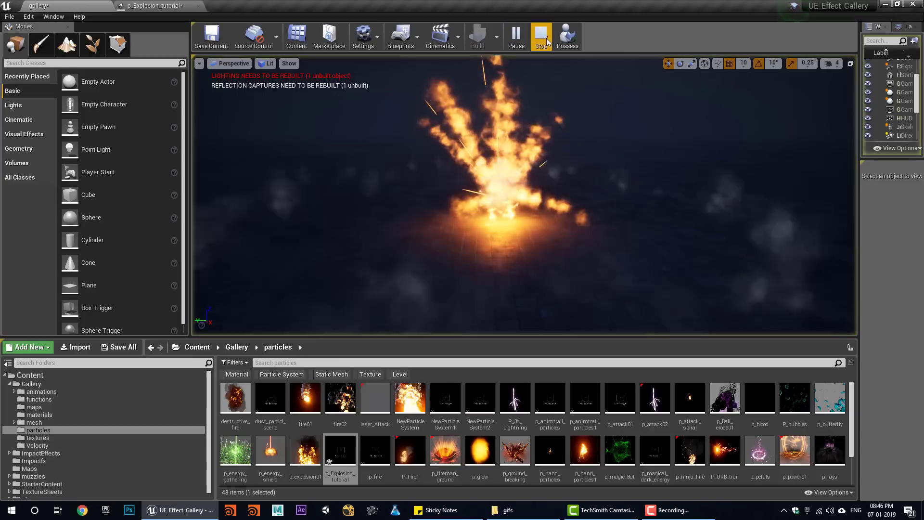
left_click(541, 35)
left_click(181, 6)
left_click(756, 102)
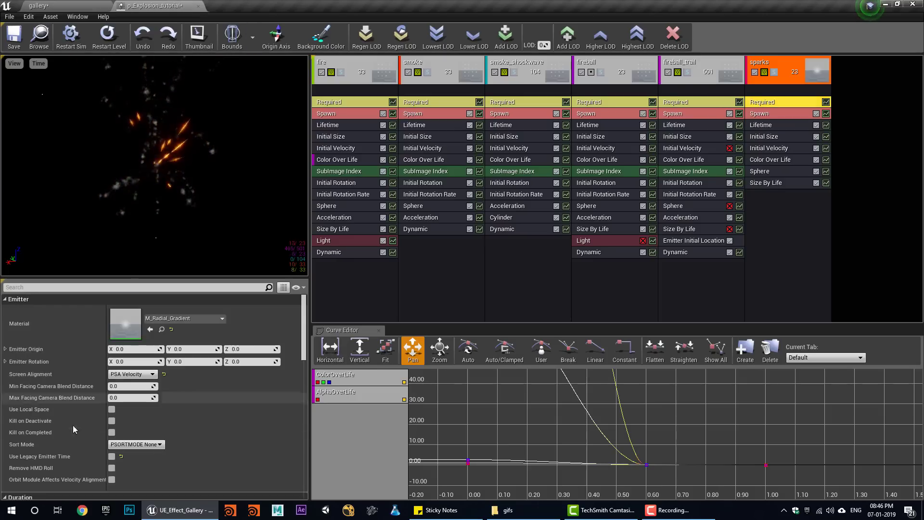
scroll(73, 425, "down", 5)
left_click(115, 388)
type("1")
key("Return")
left_click(63, 6)
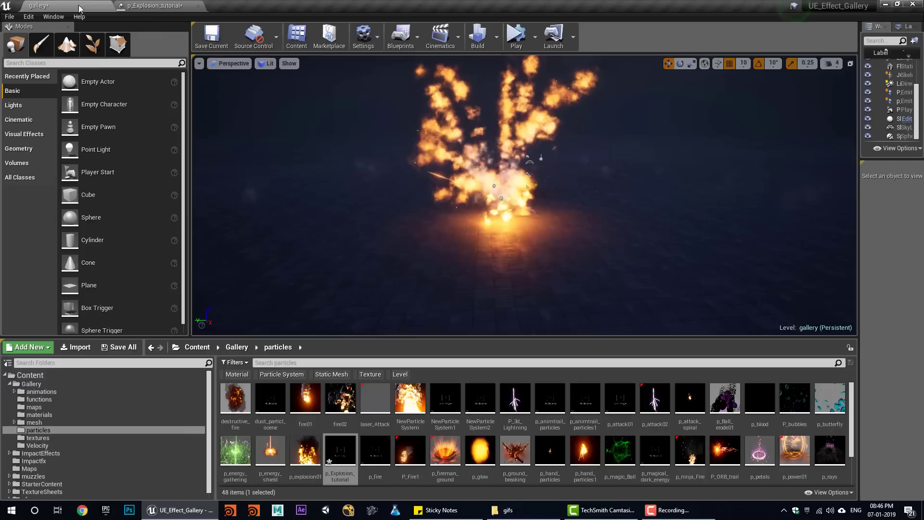
left_click(515, 40)
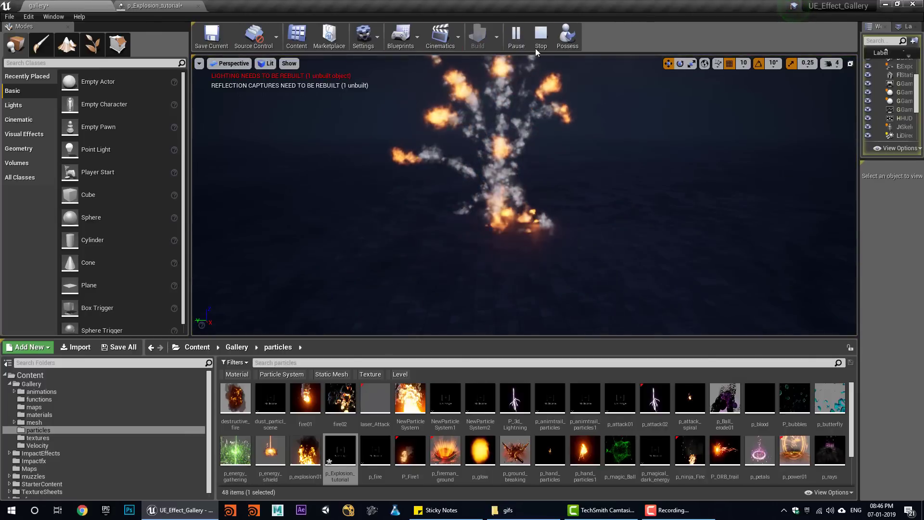
left_click(538, 43)
left_click(516, 38)
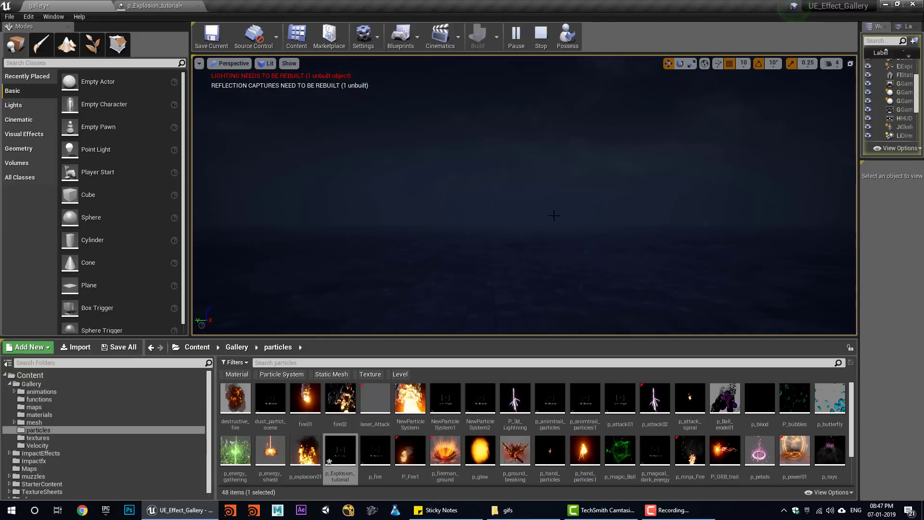
left_click(538, 34)
left_click(515, 36)
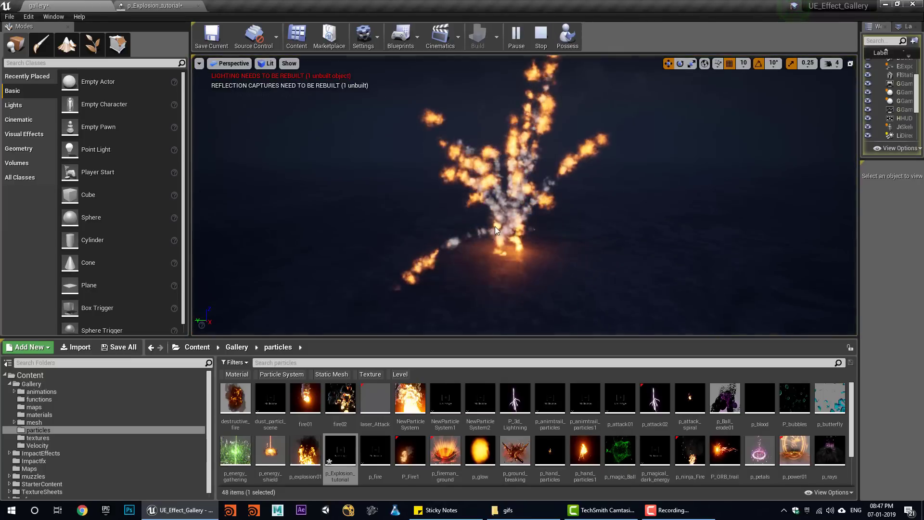
left_click(541, 35)
left_click(510, 42)
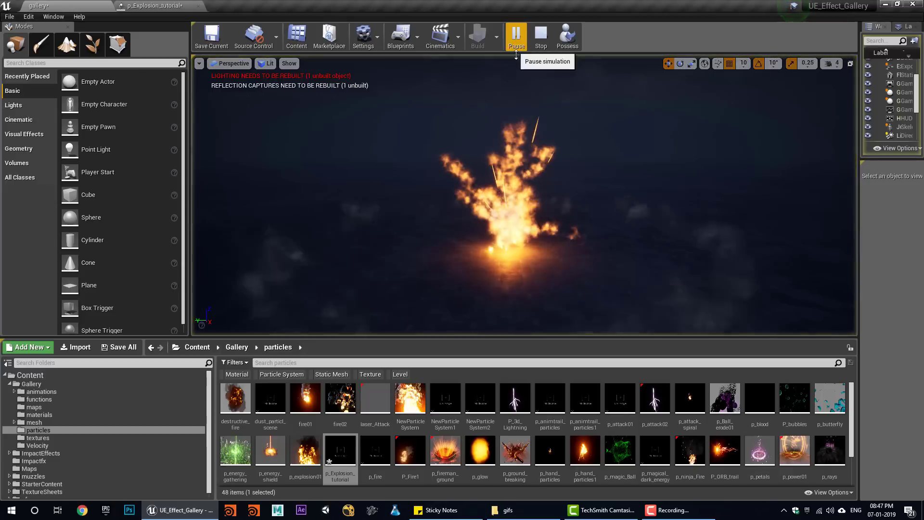
left_click(541, 35)
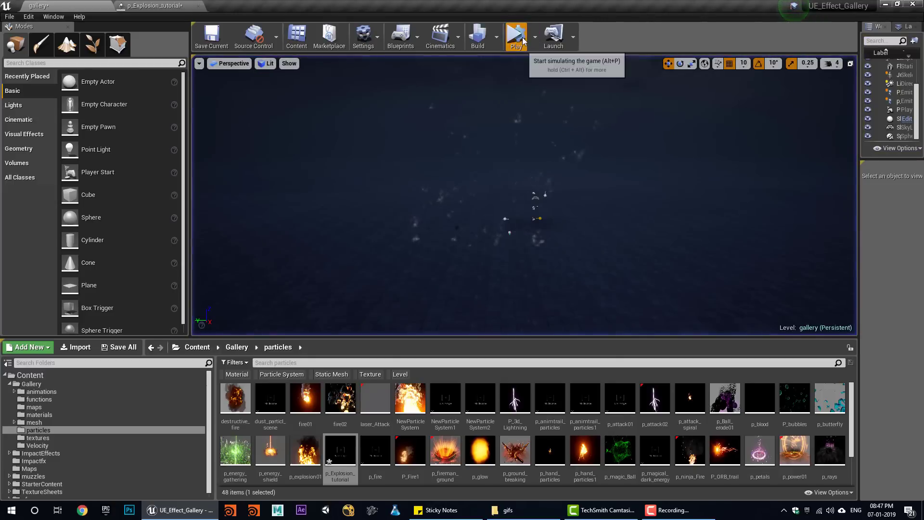
left_click(519, 37)
left_click(541, 36)
left_click(521, 38)
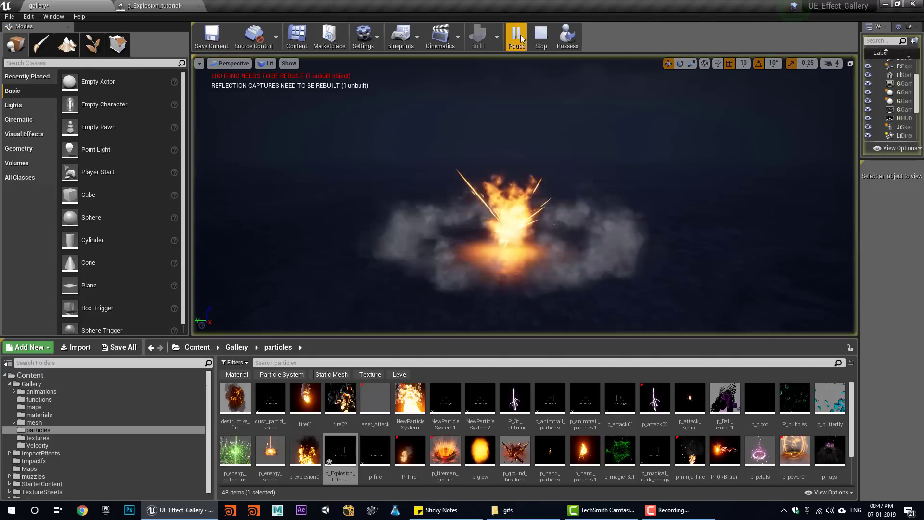
left_click(541, 38)
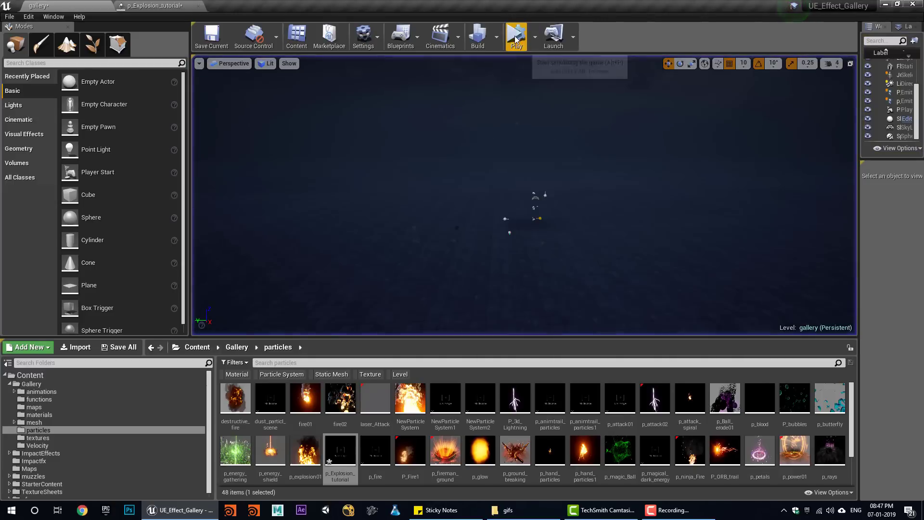
left_click(518, 37)
left_click(542, 42)
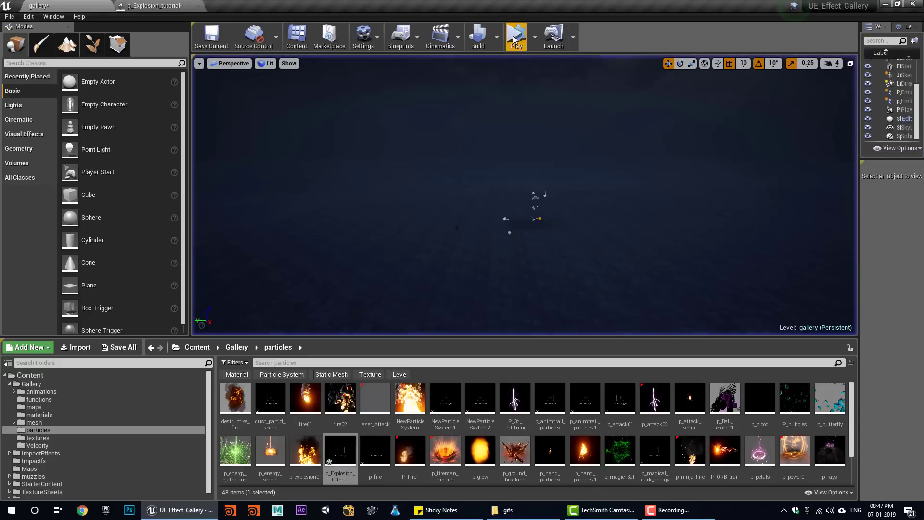
left_click(516, 36)
left_click(540, 37)
- Change fireball_trail's Initial Size range, setting the minimum X to 8
left_click(170, 5)
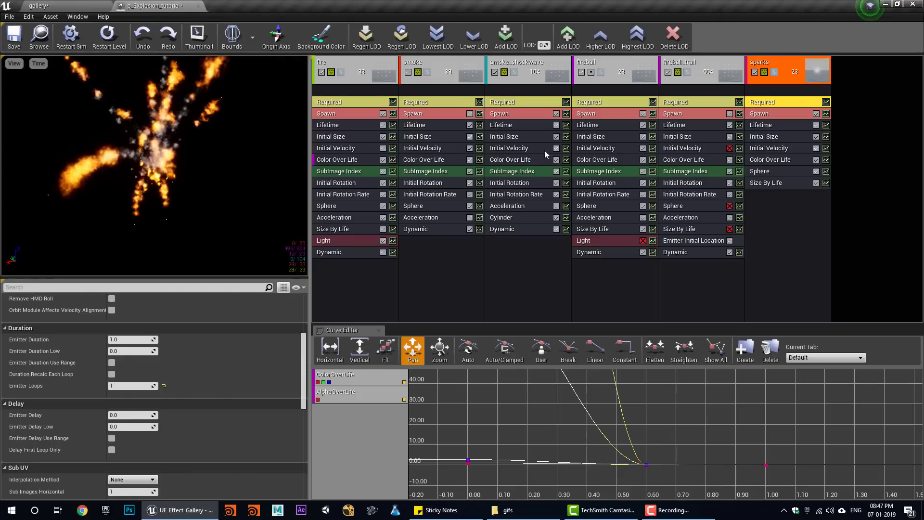
left_click(680, 138)
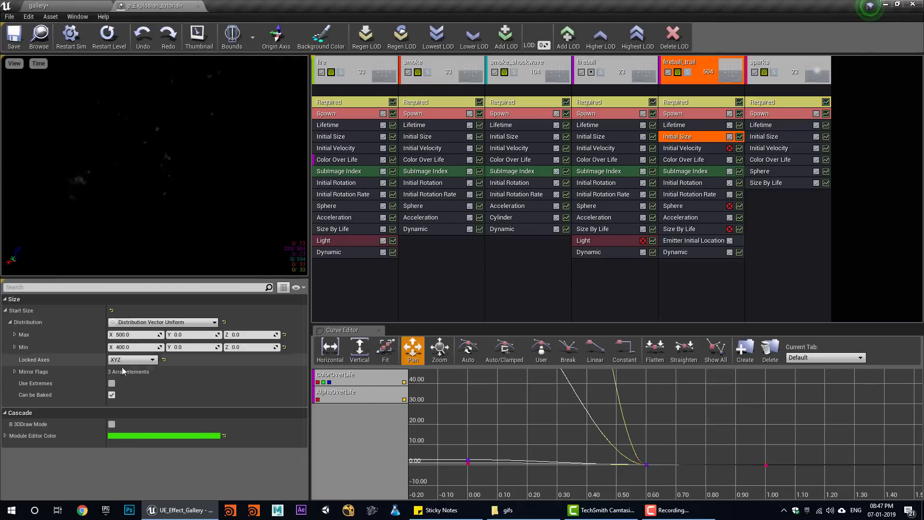
left_click(136, 347)
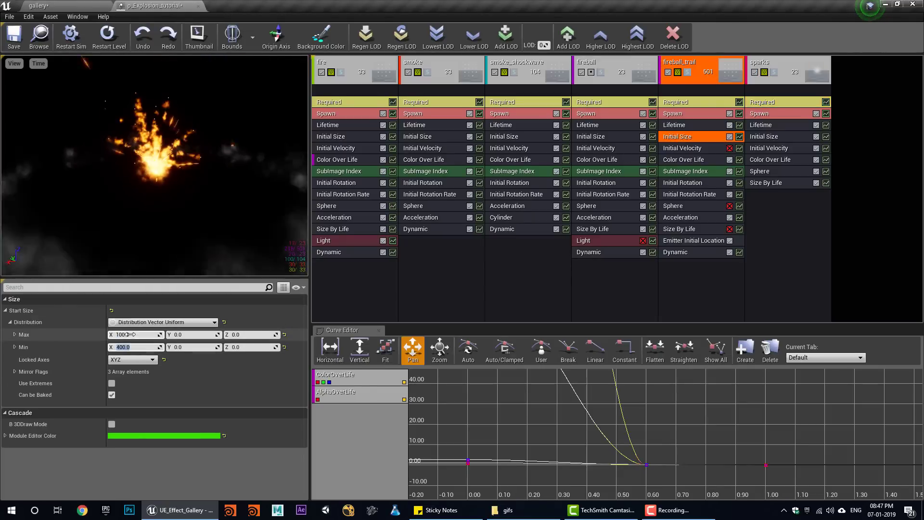
left_click(148, 336)
type("8")
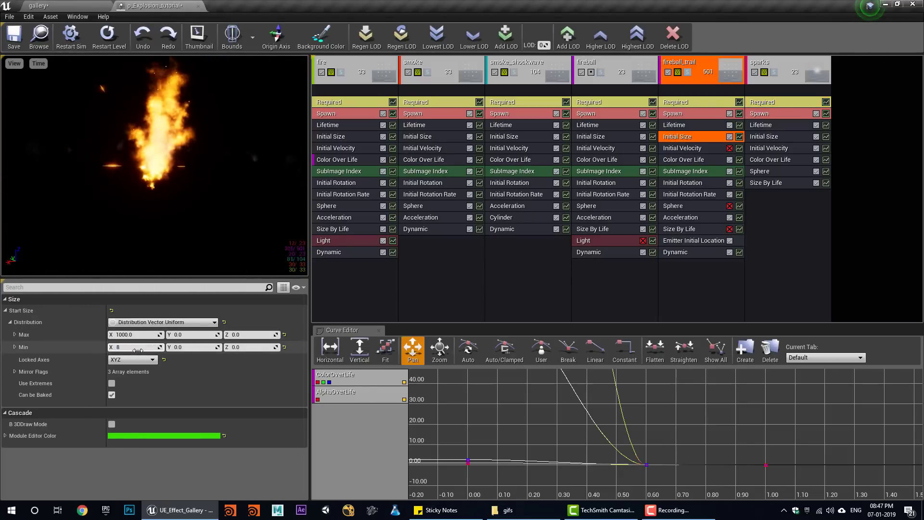
- Set fireball_trail's second Color Over Life point to 0.1 grey (RGB 0.1)
left_click(683, 159)
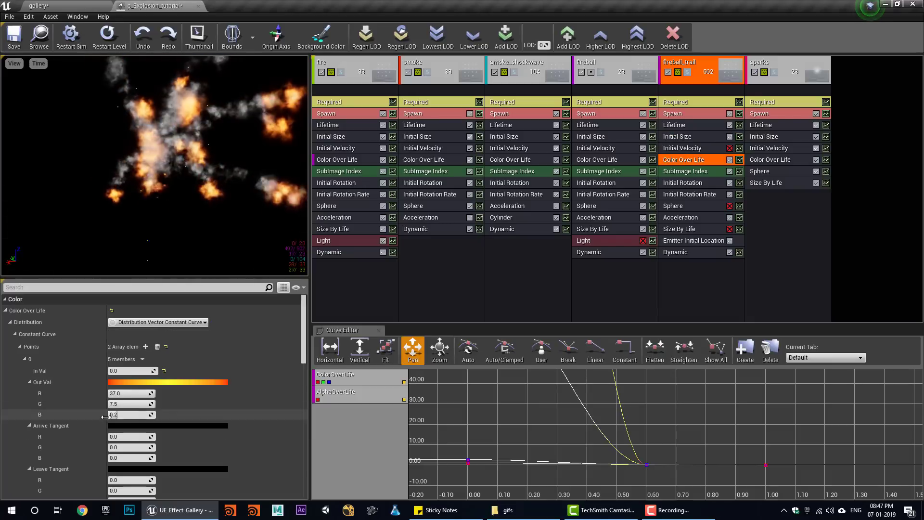
scroll(133, 432, "down", 5)
scroll(134, 431, "down", 3)
left_click(126, 421)
type("0.1")
left_click(126, 432)
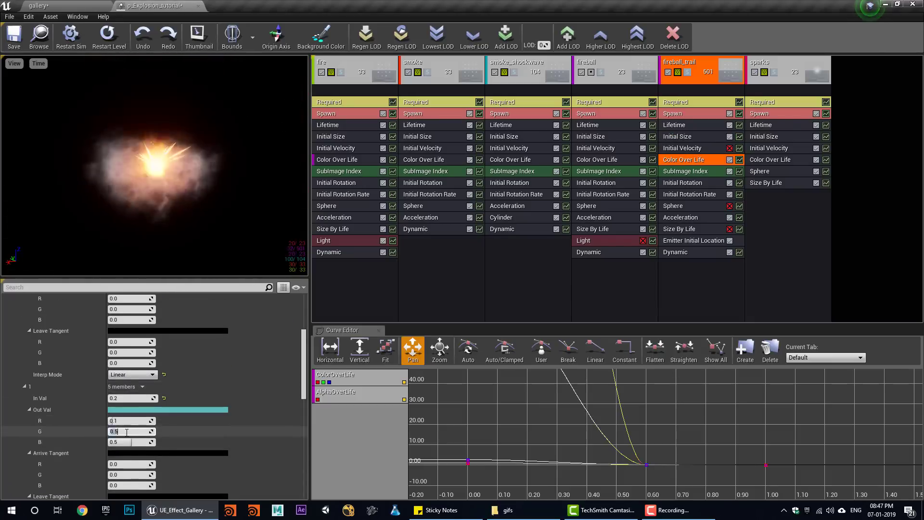
type("0.1")
left_click(126, 440)
type("0.1")
- Save p_Explosion_tutorial and play the explosion in the gallery level three times
left_click(13, 37)
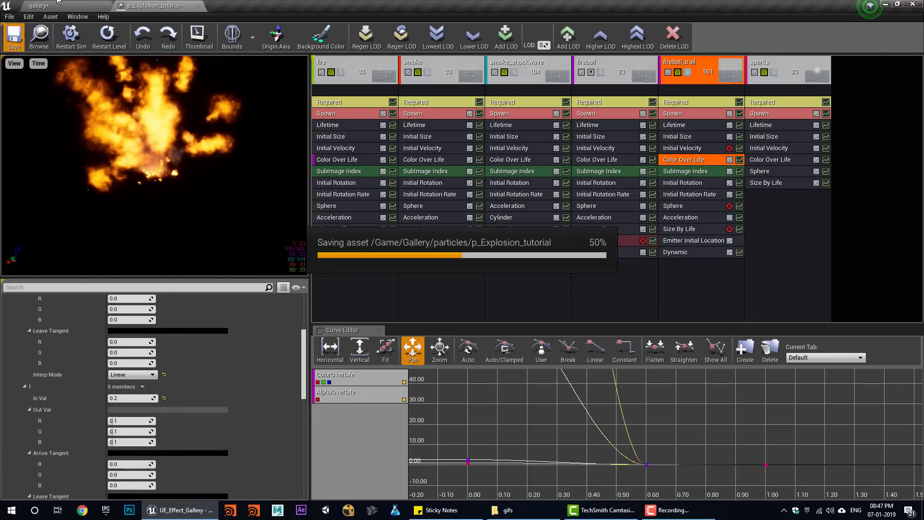
left_click(40, 6)
left_click(514, 34)
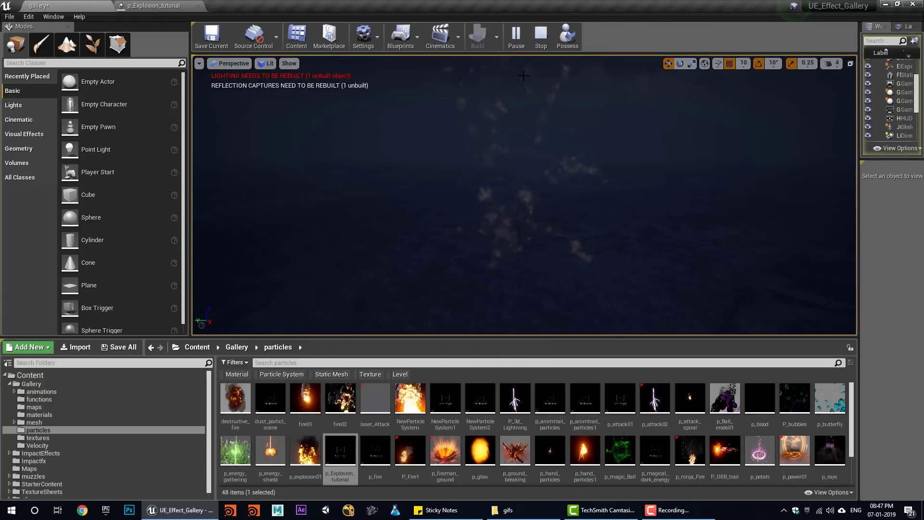
left_click(543, 40)
left_click(515, 37)
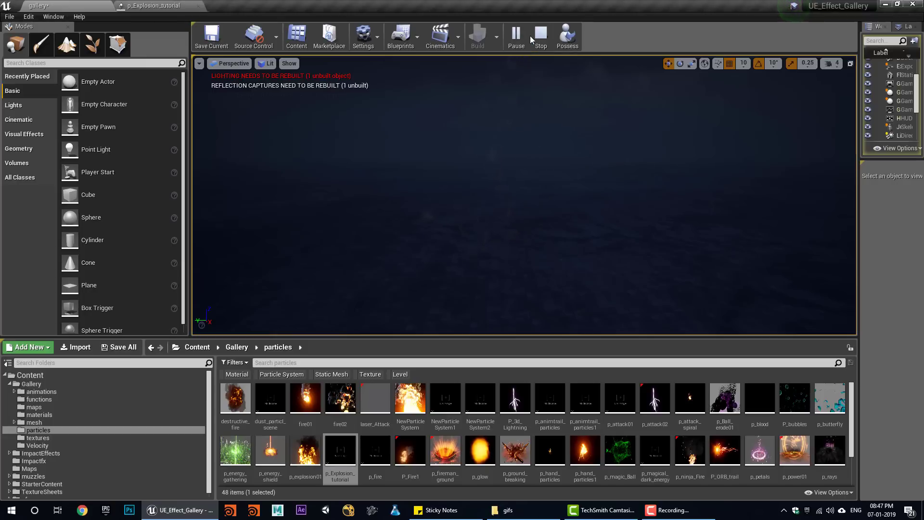
left_click(531, 36)
left_click(519, 38)
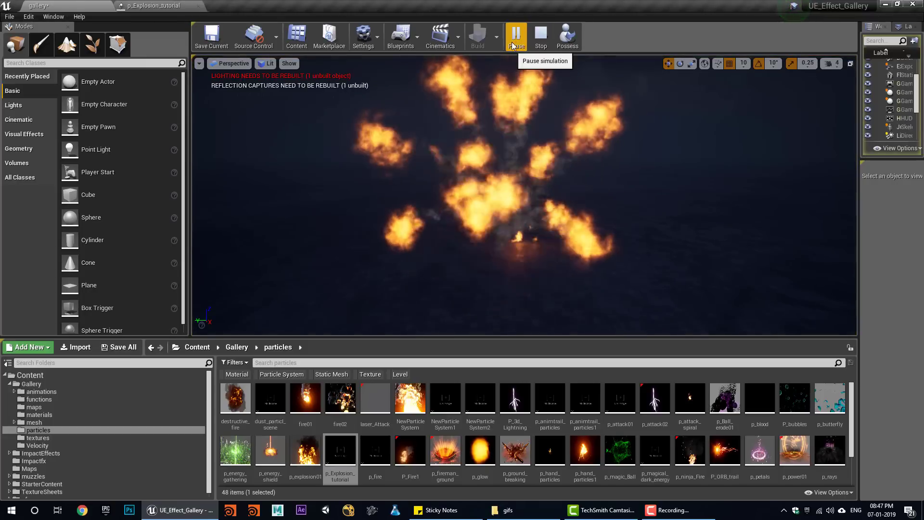
left_click(541, 40)
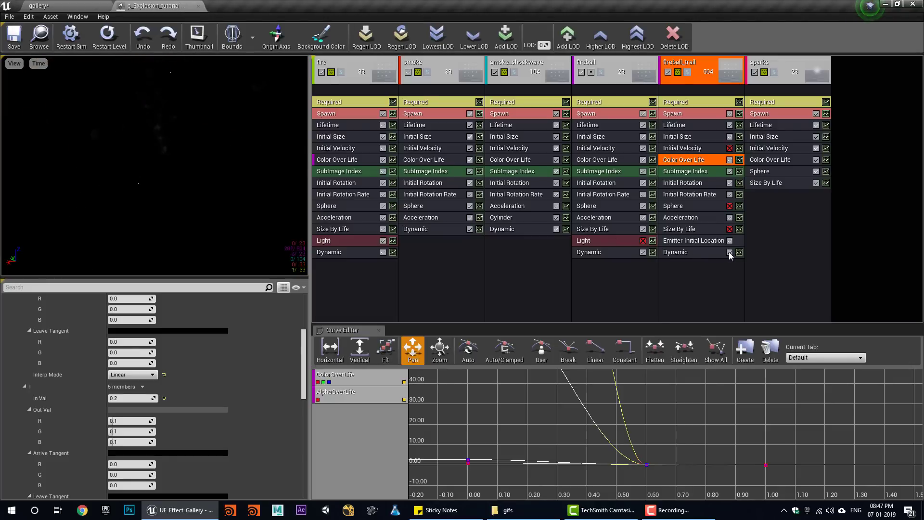
- Toggle fireball_trail's Dynamic module off and back on, then play the explosion in the gallery level
left_click(729, 252)
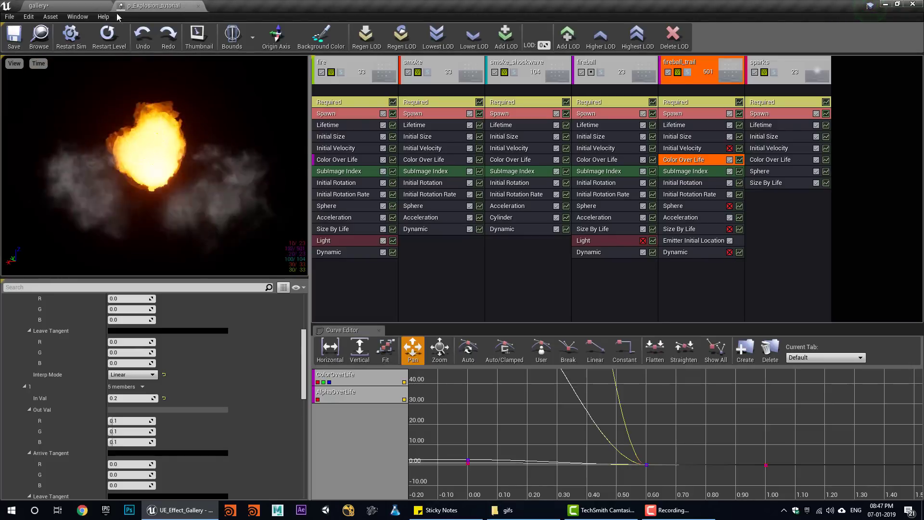
left_click(61, 4)
left_click(168, 5)
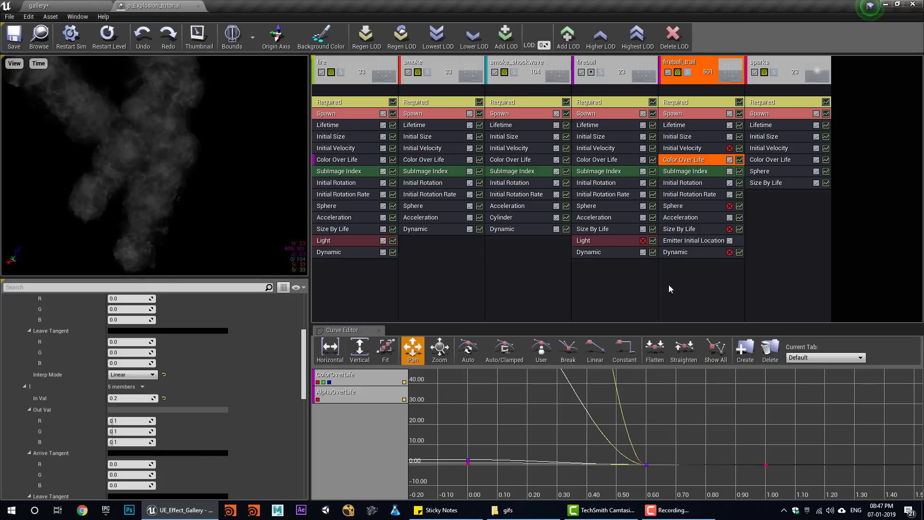
left_click(729, 252)
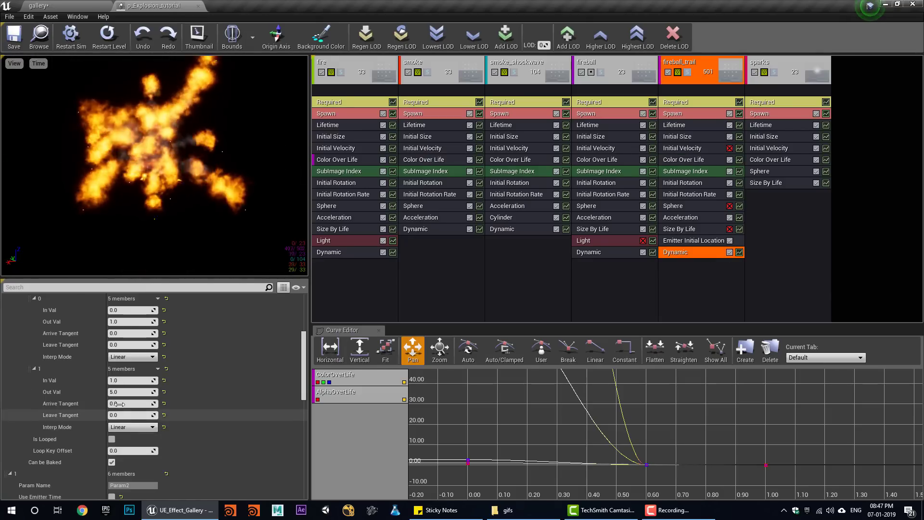
left_click(61, 4)
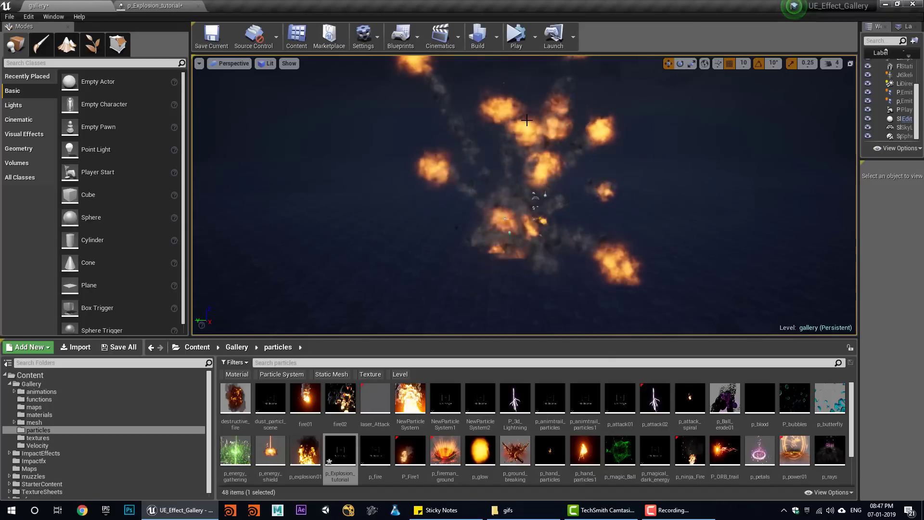
left_click(514, 36)
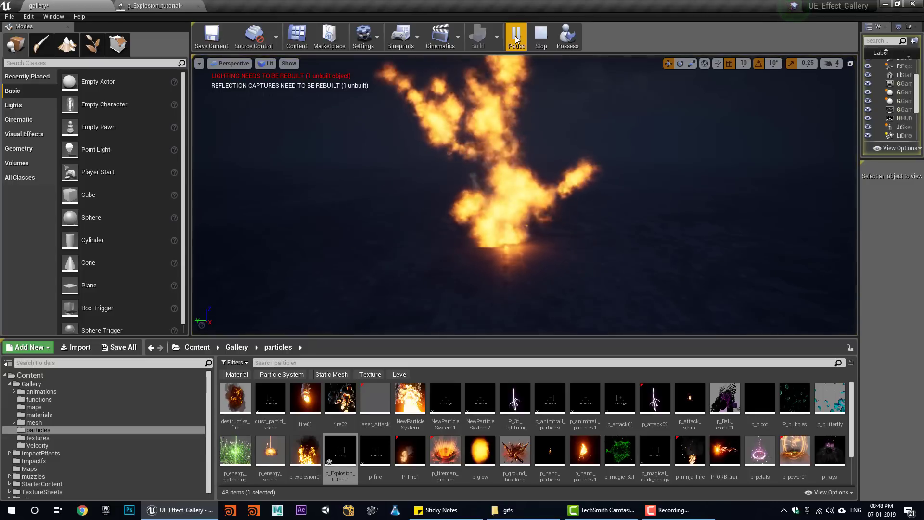
left_click(538, 41)
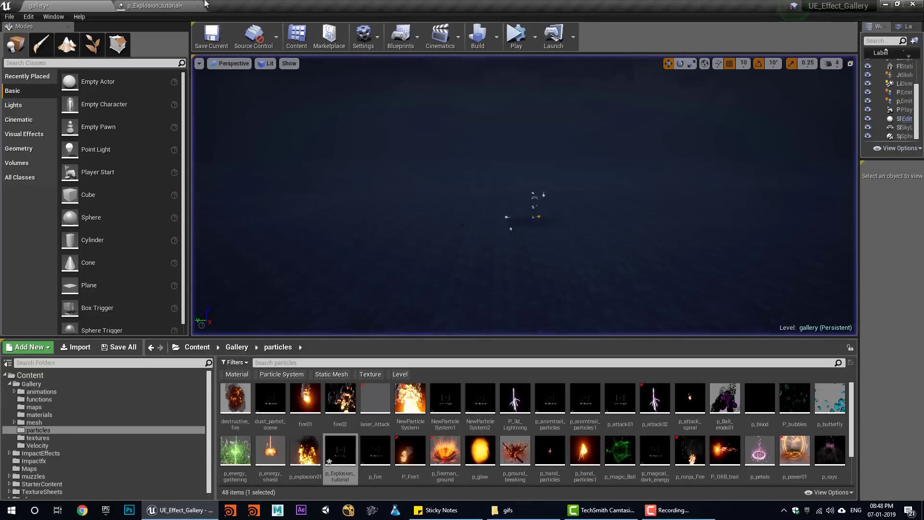
left_click(185, 6)
left_click(679, 161)
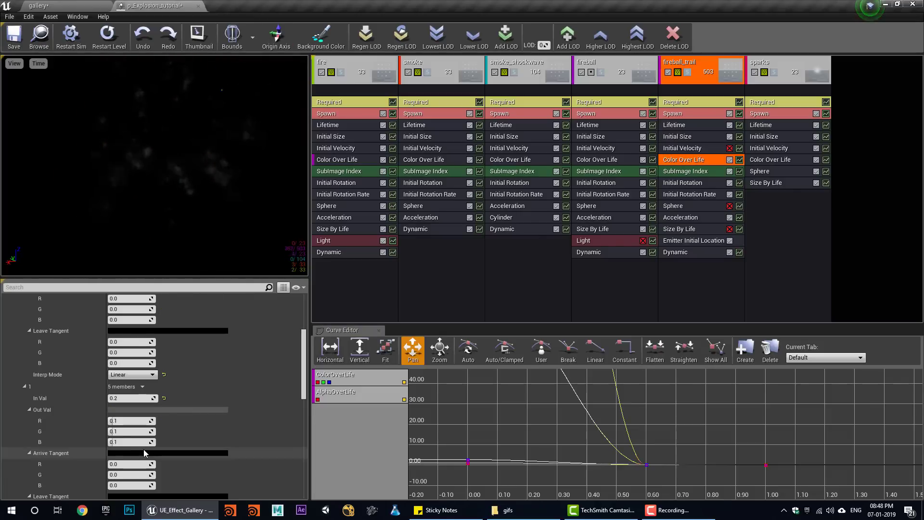
- Play and stop the explosion in the gallery level about ten times to check it
scroll(144, 452, "up", 4)
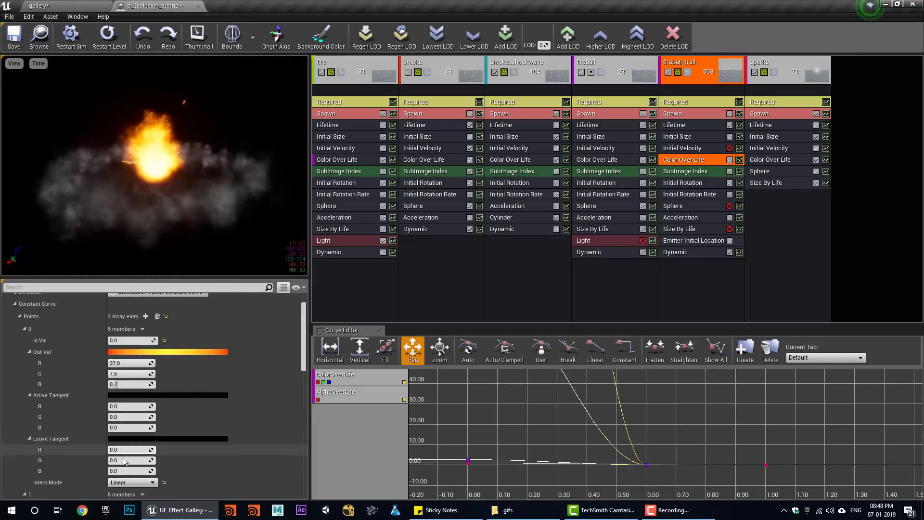
scroll(126, 452, "down", 2)
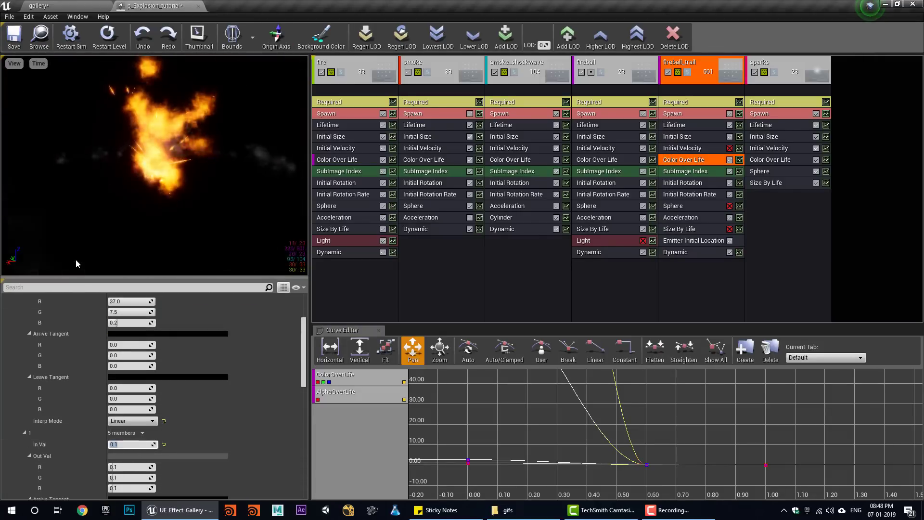
left_click(39, 5)
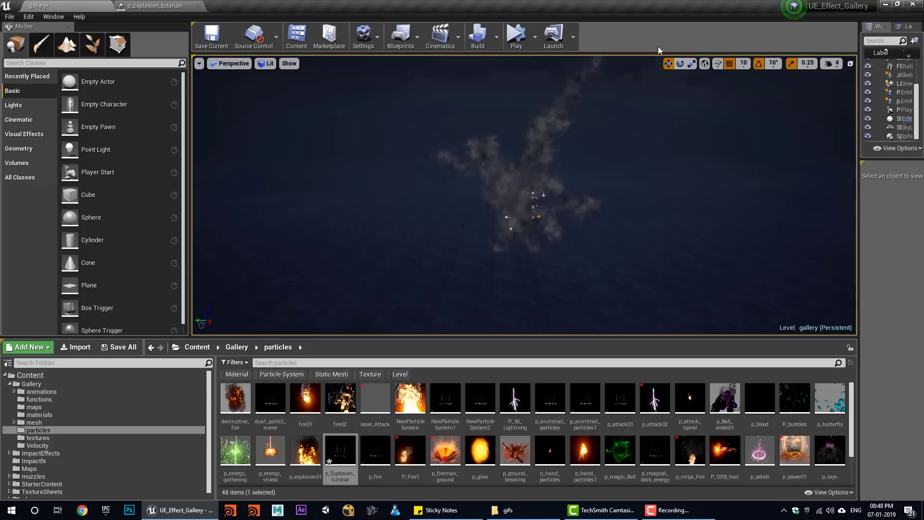
left_click(514, 36)
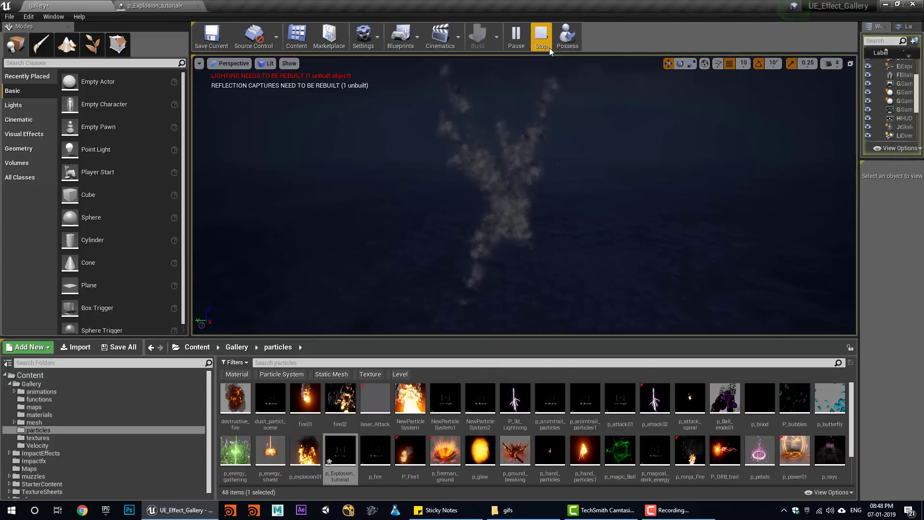
left_click(541, 39)
left_click(516, 37)
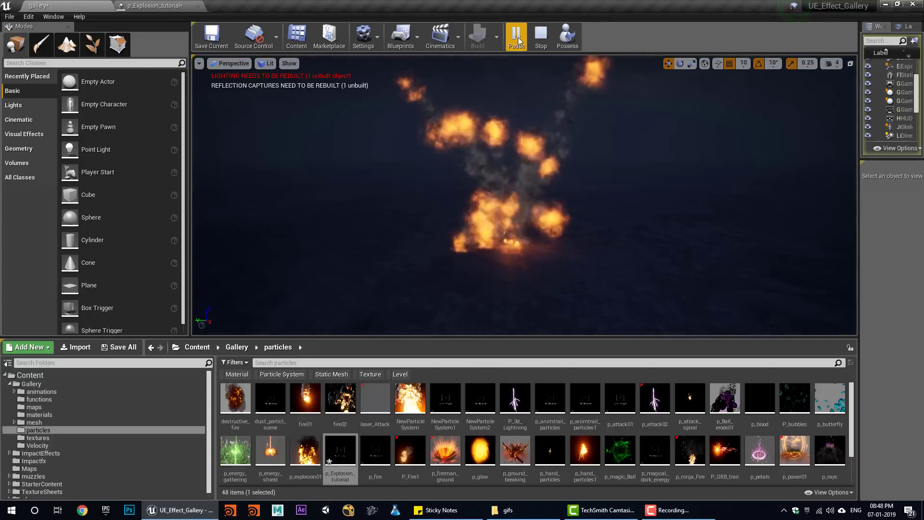
left_click(516, 37)
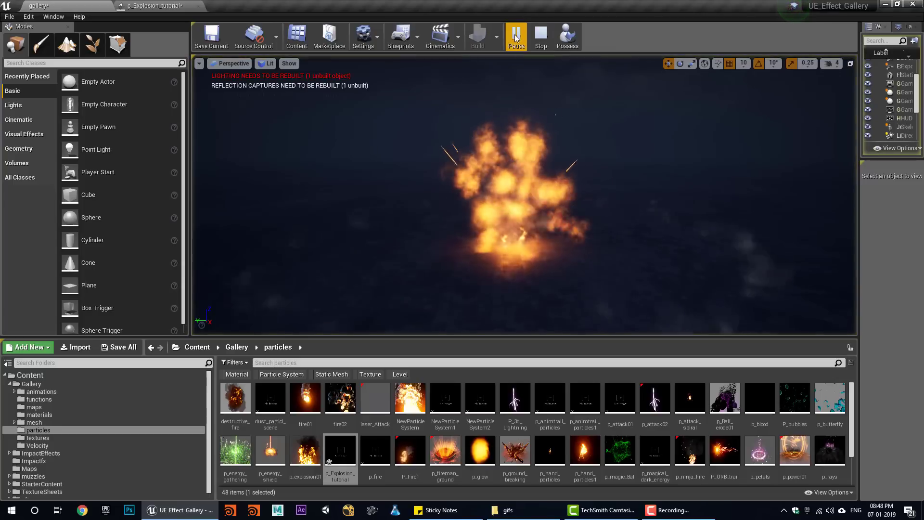
left_click(539, 39)
left_click(516, 36)
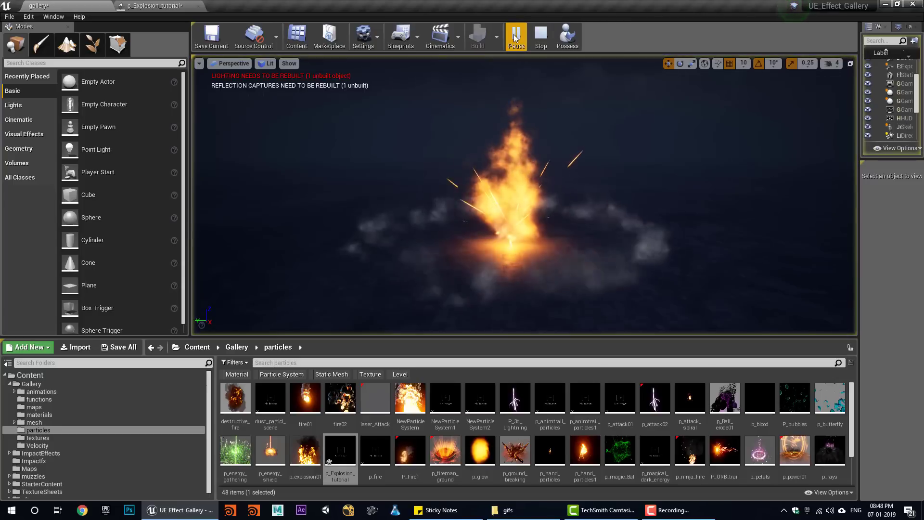
left_click(539, 38)
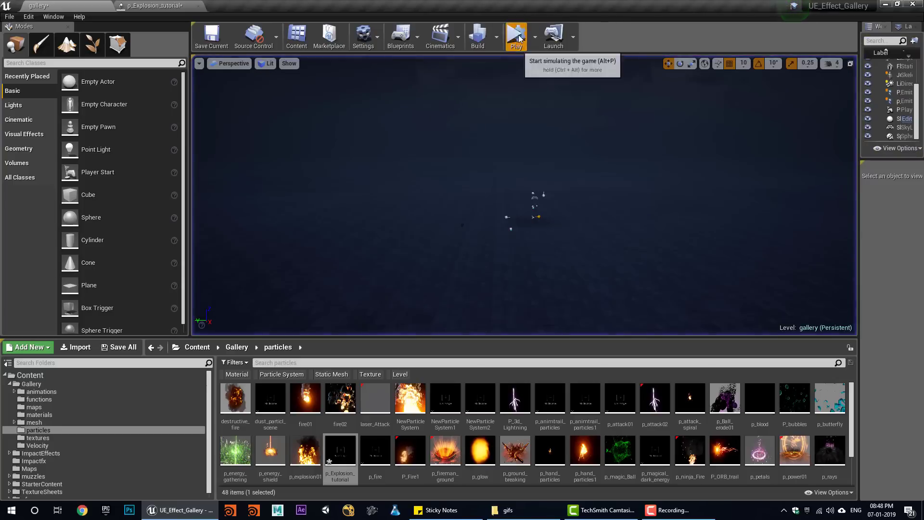
left_click(518, 36)
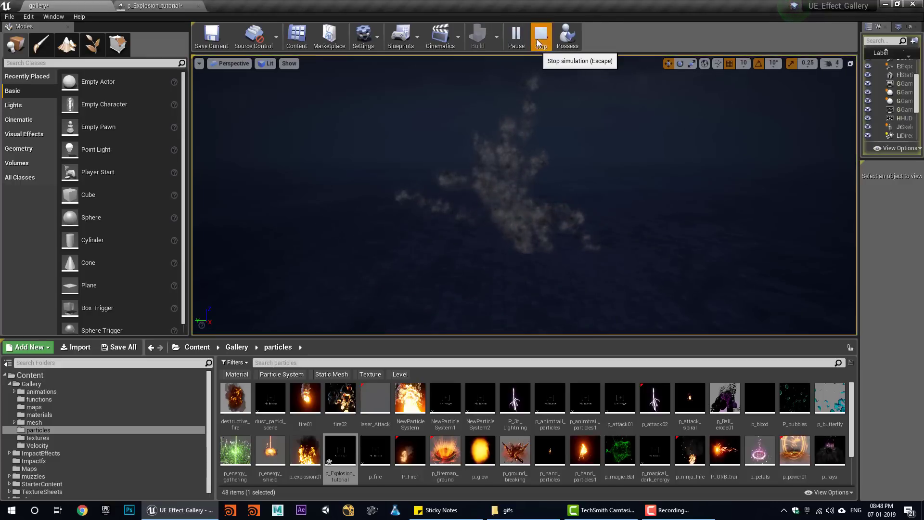
left_click(540, 36)
left_click(515, 37)
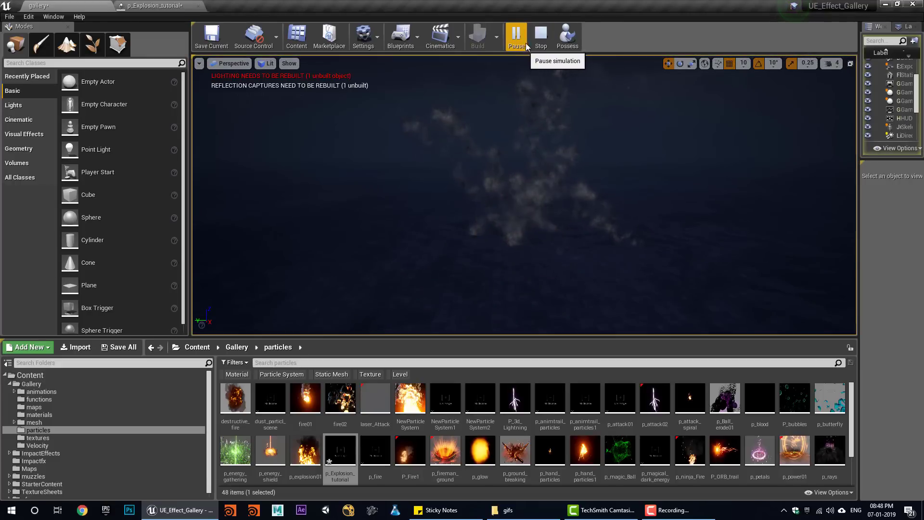
left_click(539, 38)
left_click(509, 39)
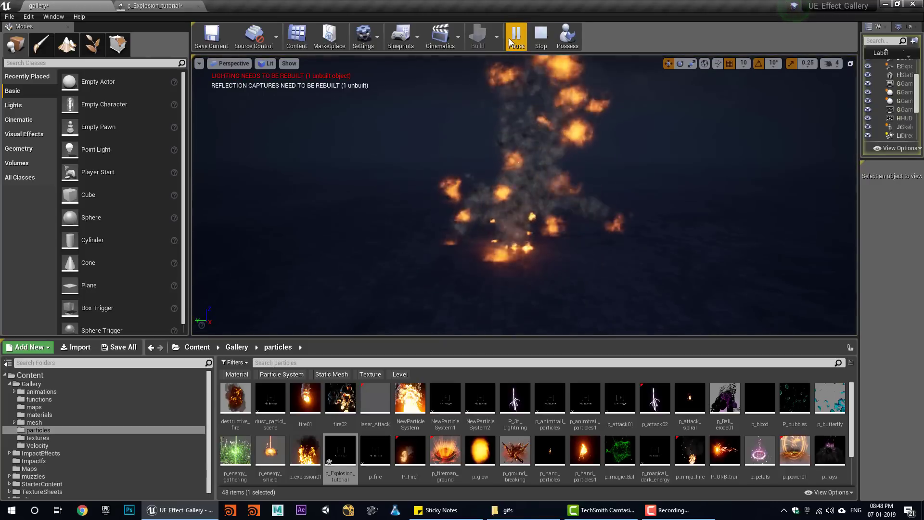
left_click(538, 38)
left_click(515, 39)
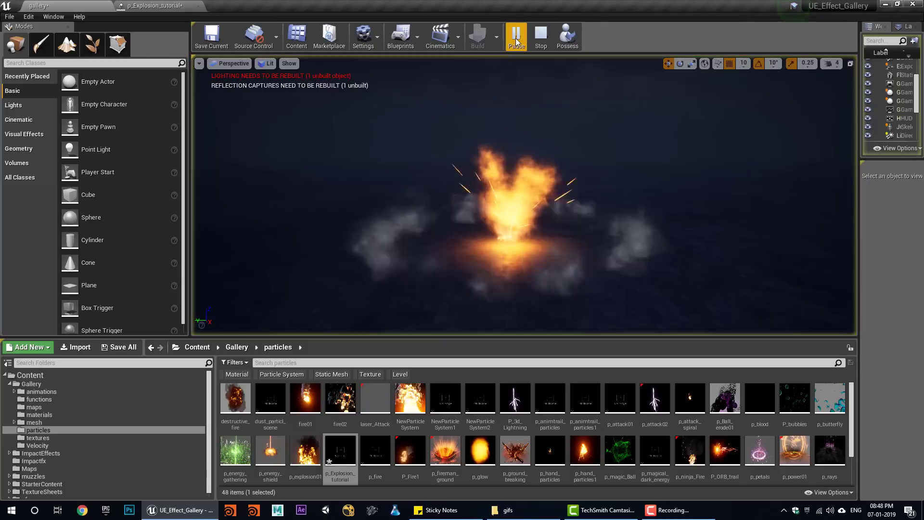
left_click(535, 39)
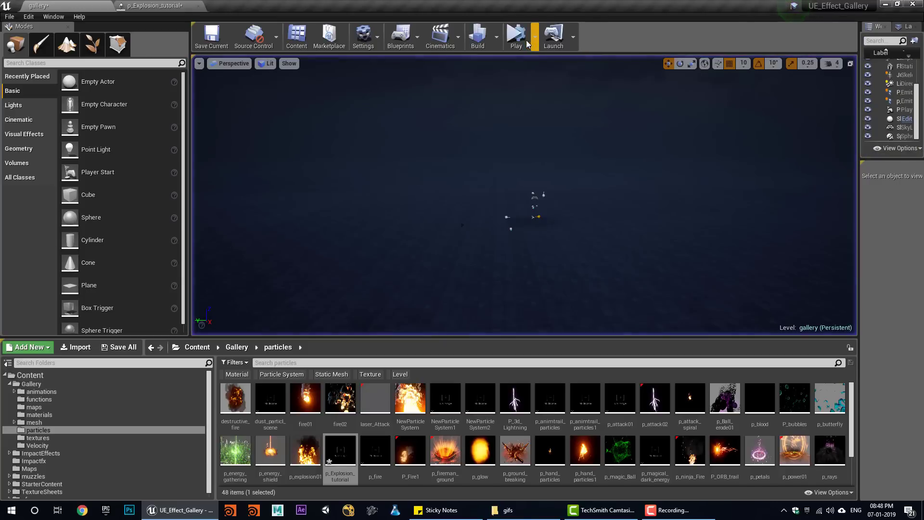
left_click(522, 41)
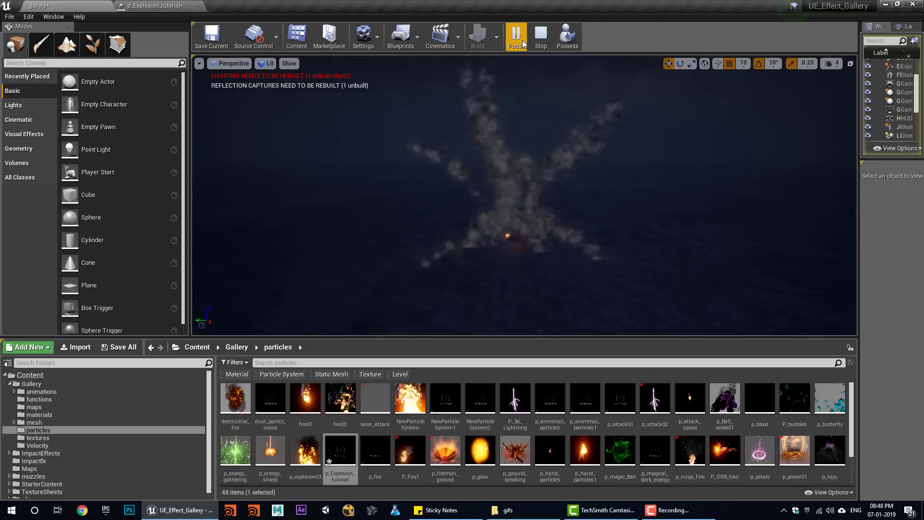
left_click(548, 42)
left_click(513, 38)
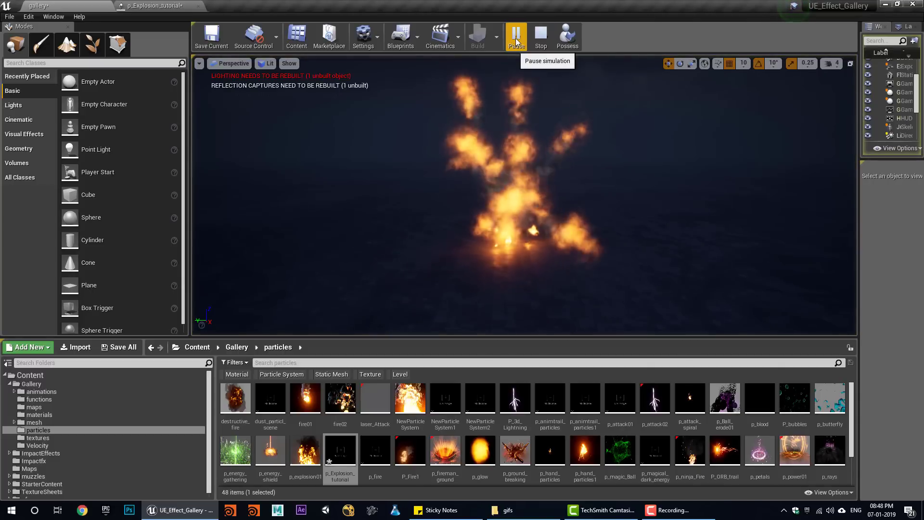
left_click(540, 38)
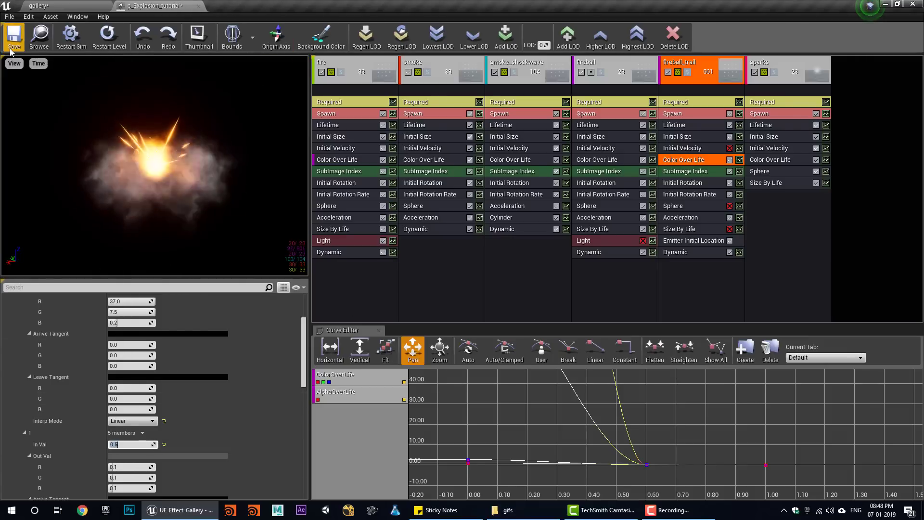
- Re-enable the Size By Life module on fireball_trail
left_click(41, 5)
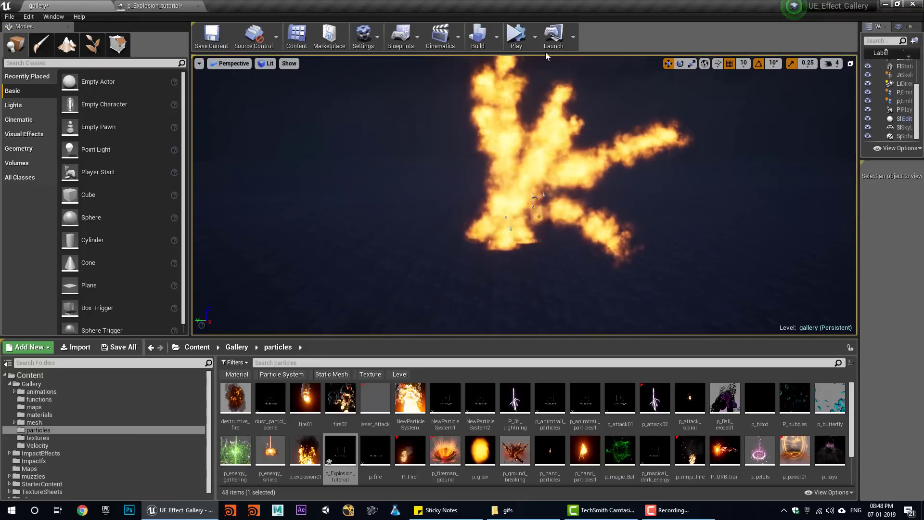
left_click(516, 36)
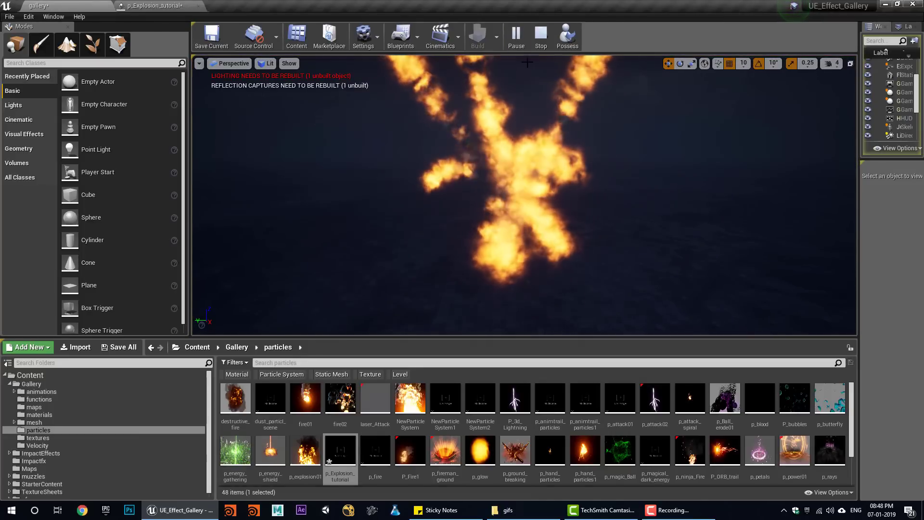
left_click(154, 5)
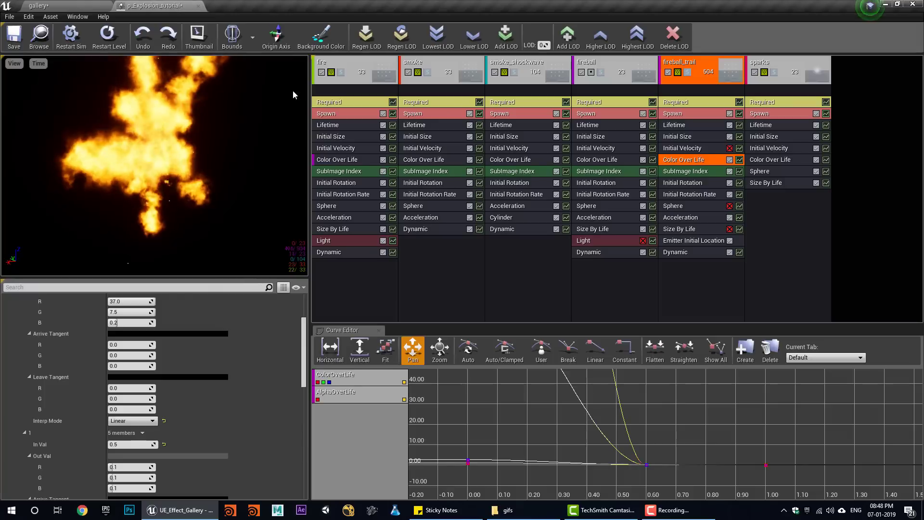
left_click(729, 229)
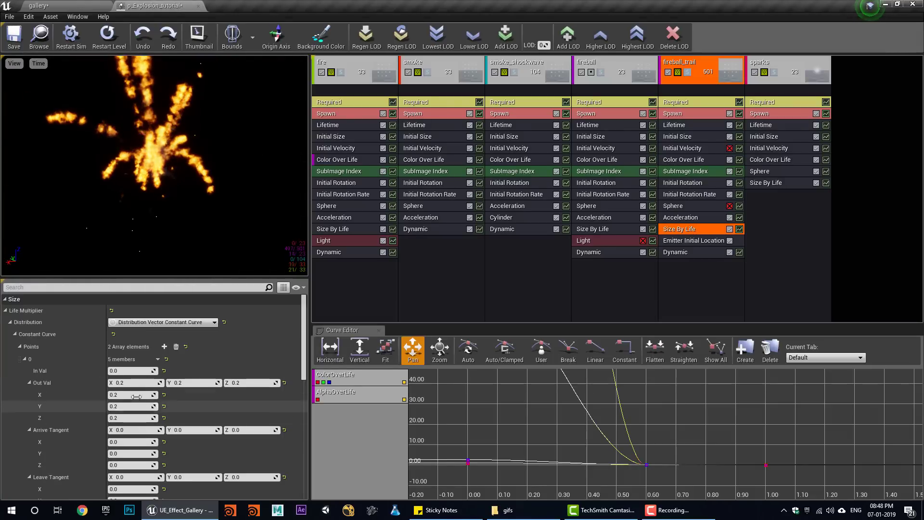
scroll(200, 435, "down", 5)
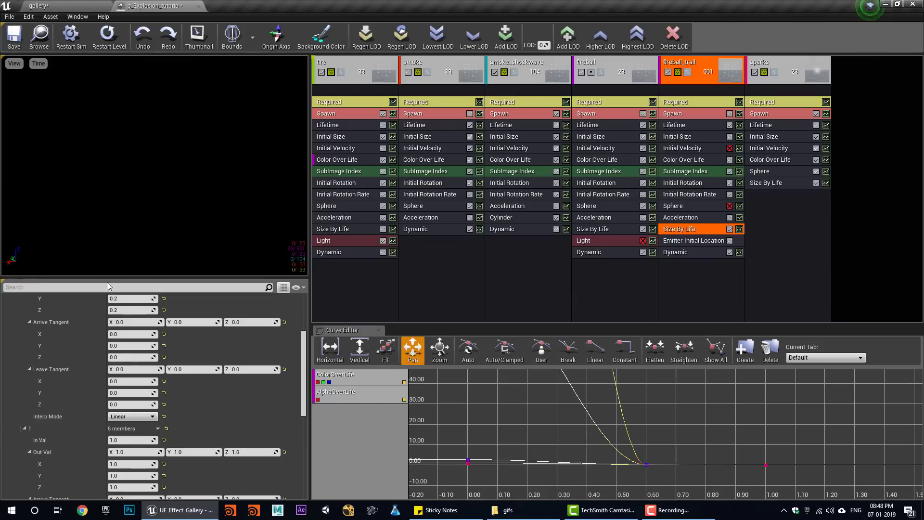
- Simulate the explosion in the gallery level repeatedly to check the change
left_click(52, 5)
left_click(518, 37)
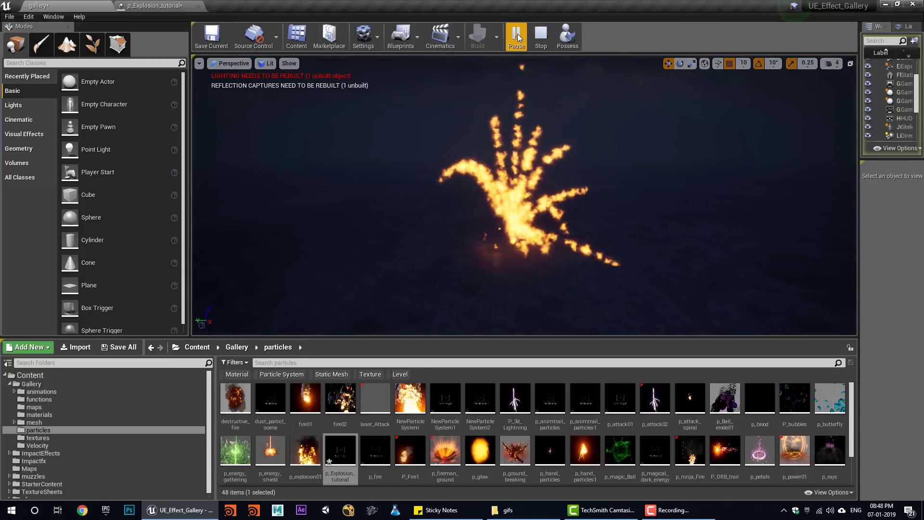
left_click(518, 38)
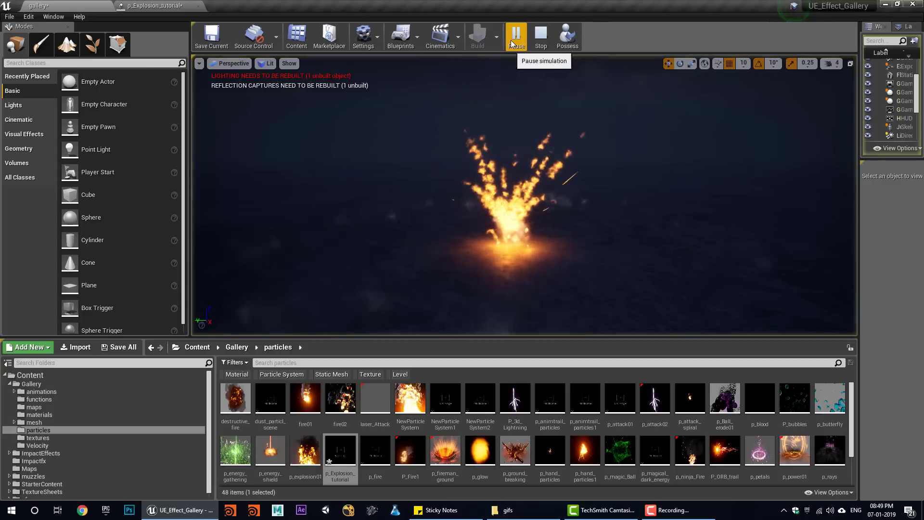
left_click(543, 41)
left_click(542, 44)
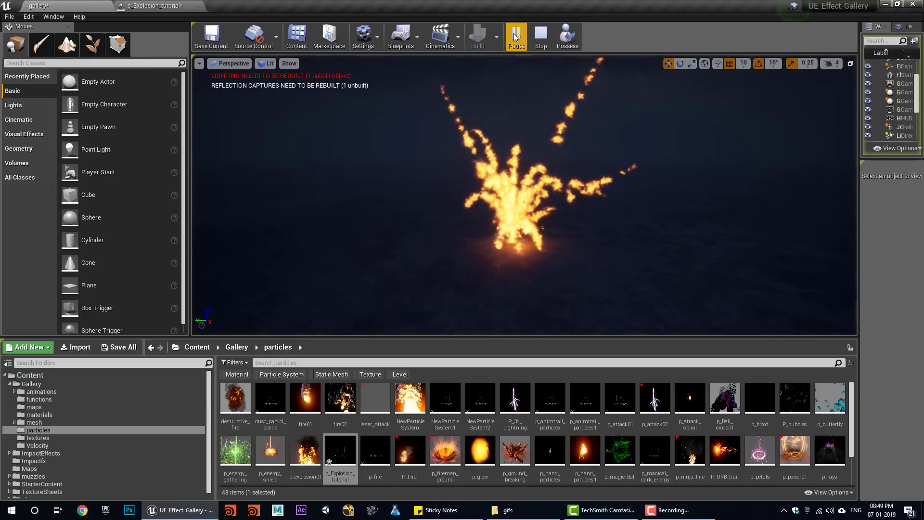
left_click(542, 46)
left_click(541, 43)
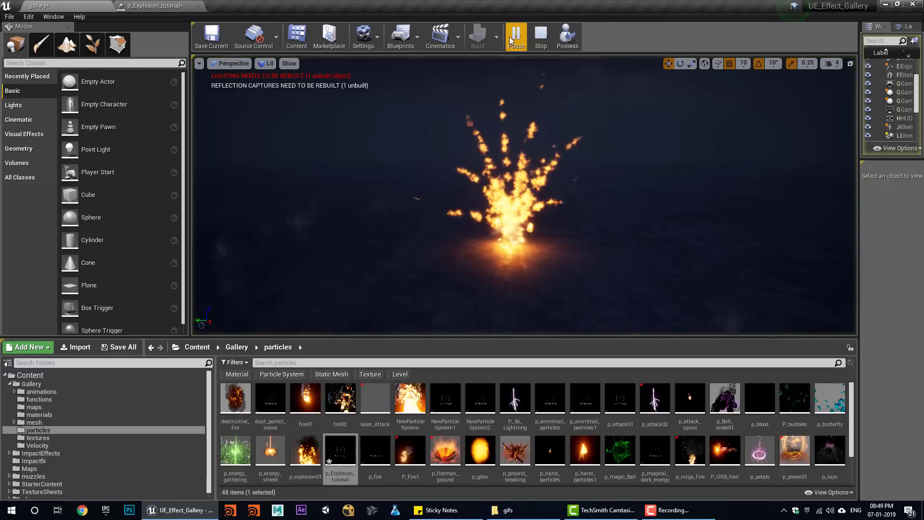
left_click(541, 43)
left_click(541, 44)
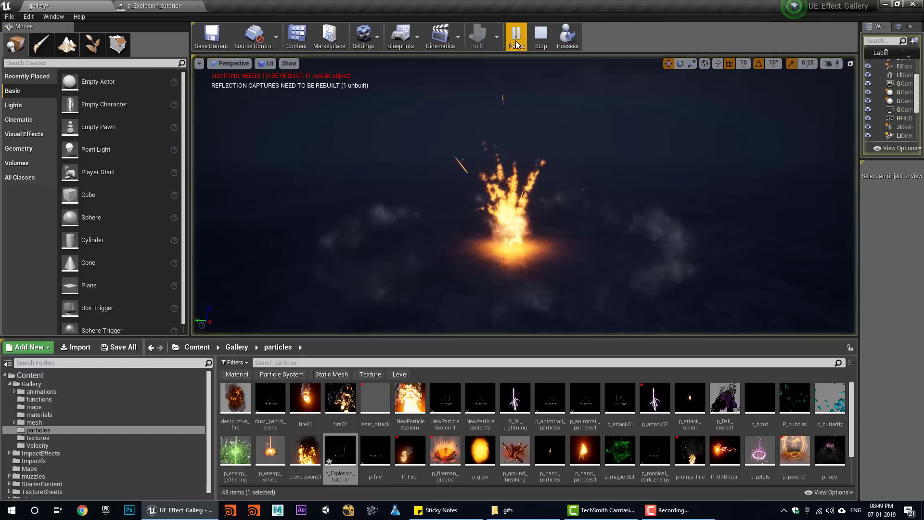
left_click(541, 44)
left_click(195, 4)
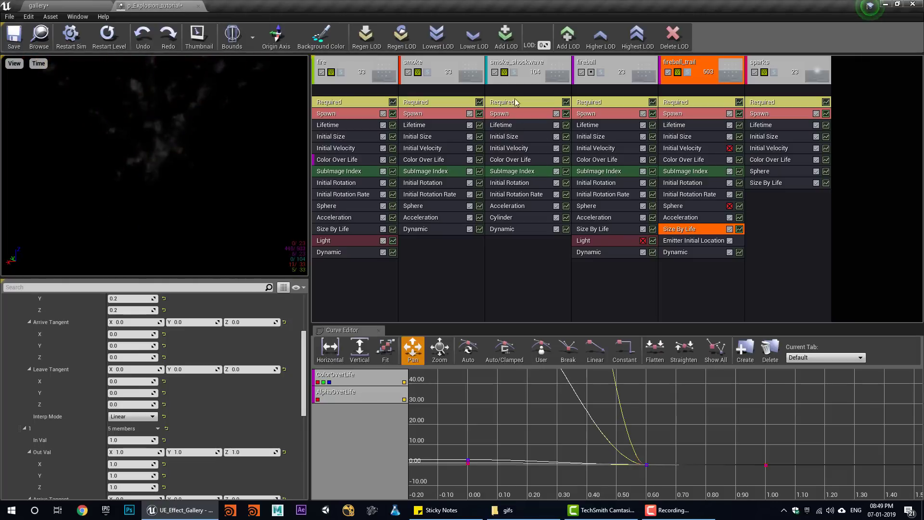
- Duplicate the smoke_shockwave emitter
right_click(527, 70)
mouse_move(553, 71)
left_click(617, 91)
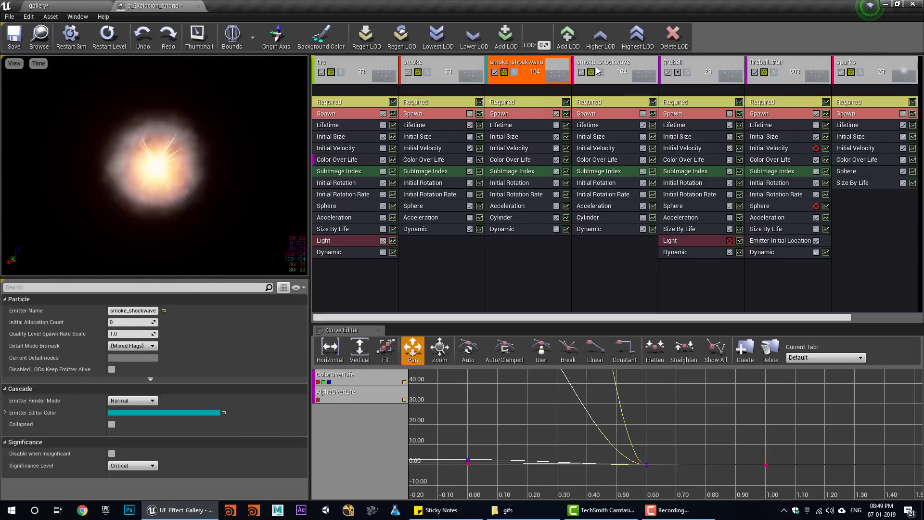
- Give the copy's Cylinder a uniform Velocity Scale with Max 90, then simulate the level
left_click(596, 219)
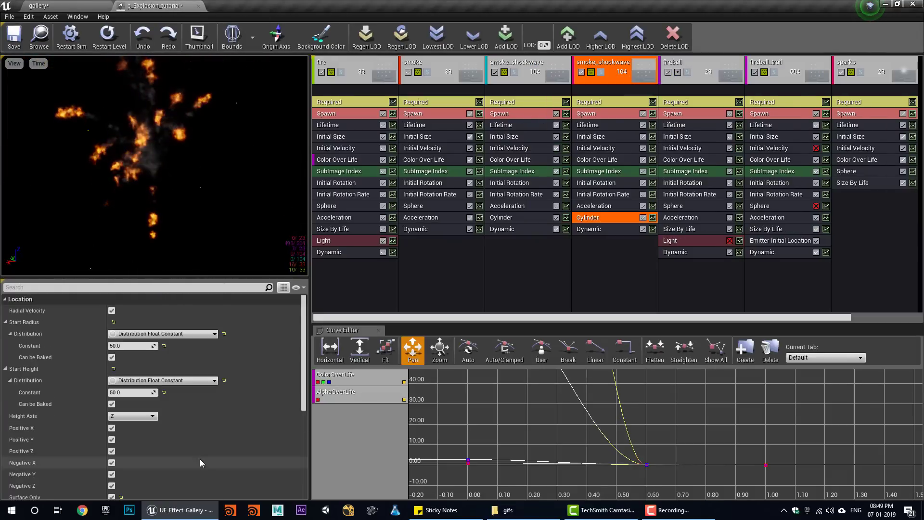
scroll(200, 458, "down", 10)
left_click(161, 408)
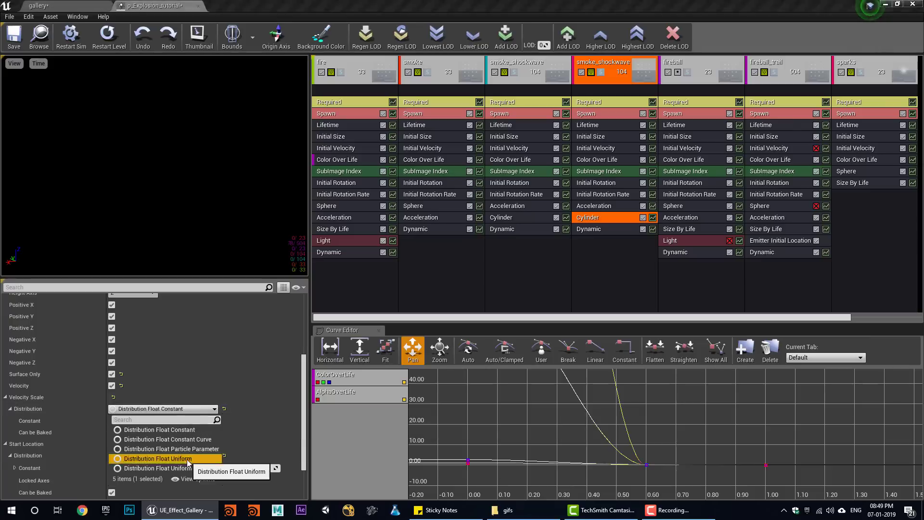
left_click(157, 458)
left_click(132, 432)
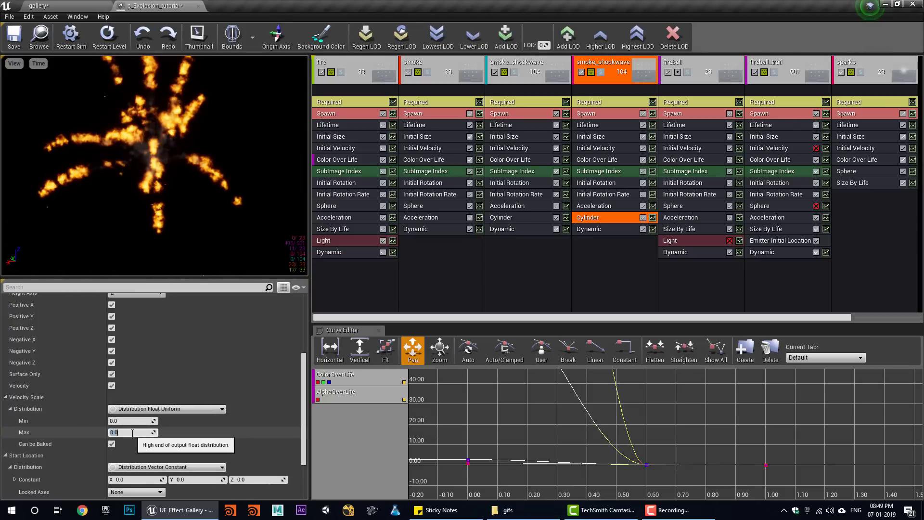
type("90")
key("Return")
left_click(58, 6)
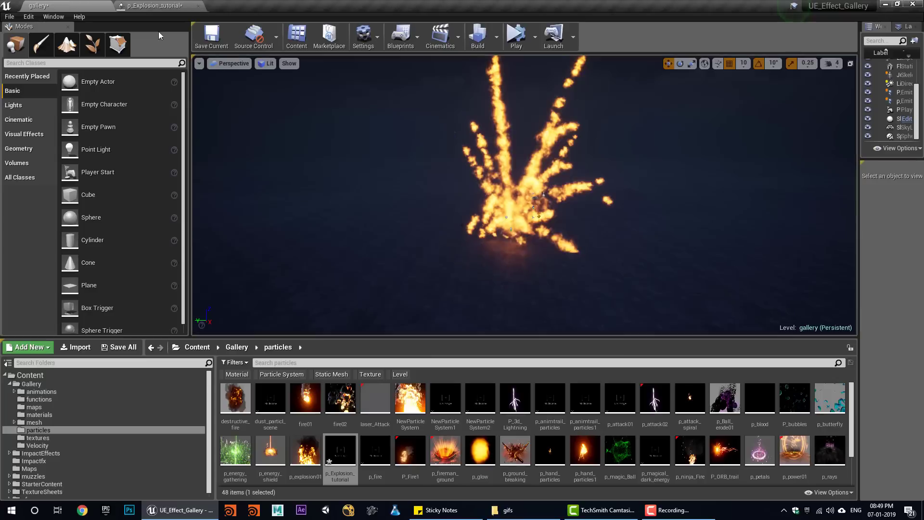
left_click(517, 39)
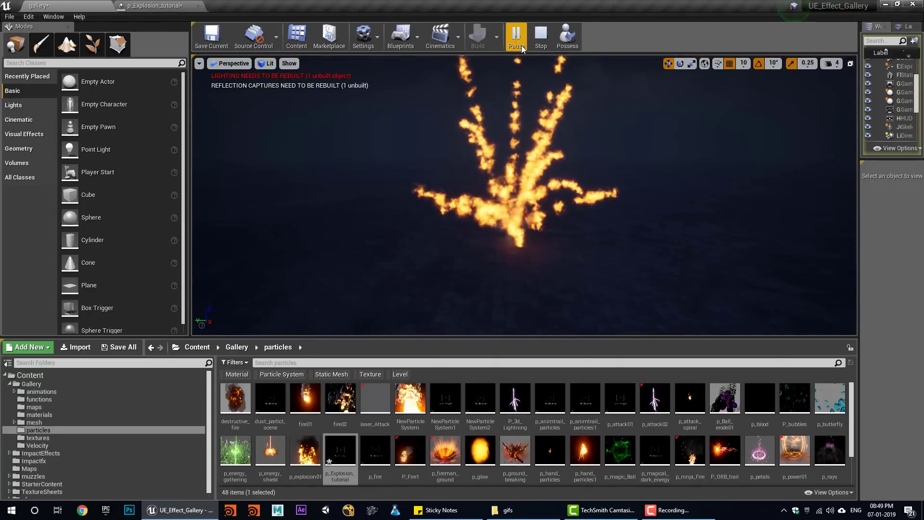
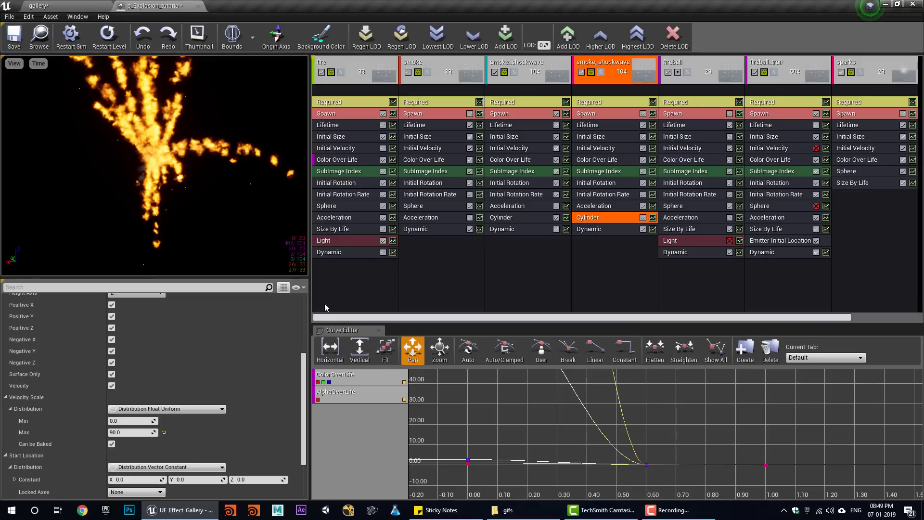
- Set the smoke Sphere's Start Radius to 100 and check it in the gallery level
left_click(429, 207)
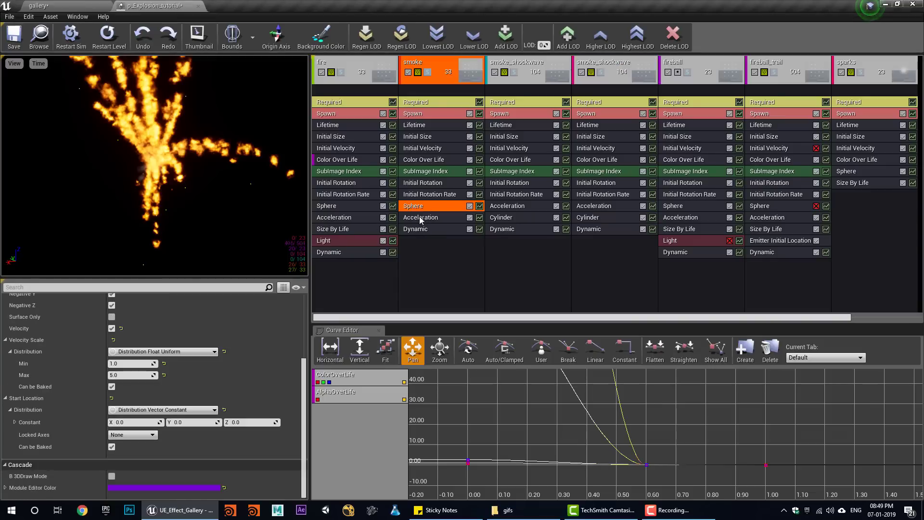
scroll(120, 388, "up", 5)
type("10")
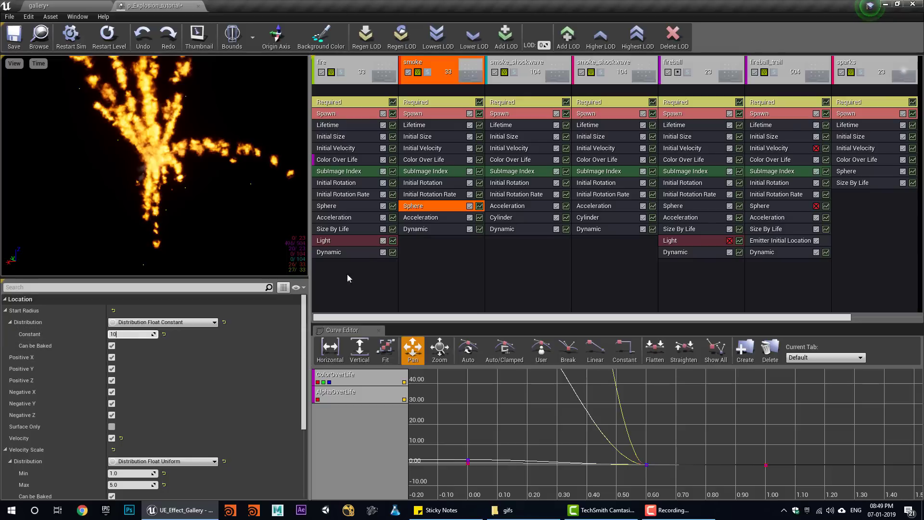
type("0")
key("Return")
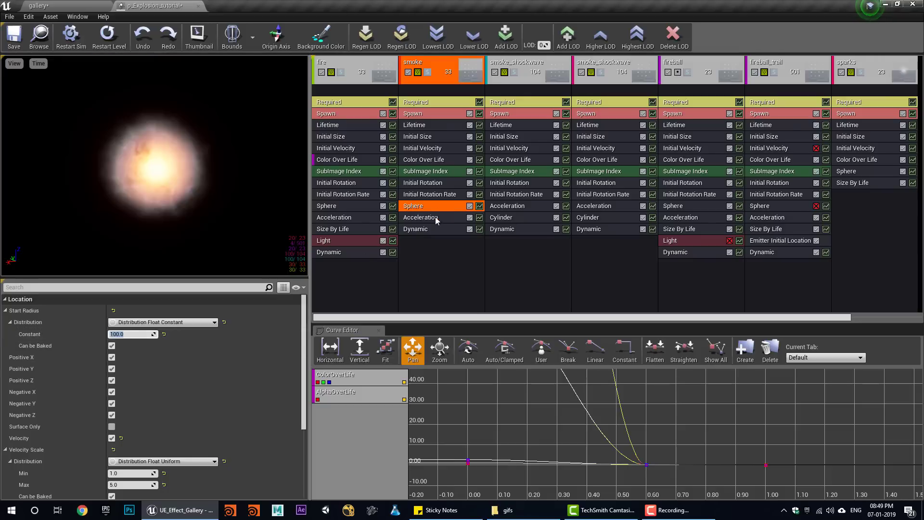
left_click(90, 6)
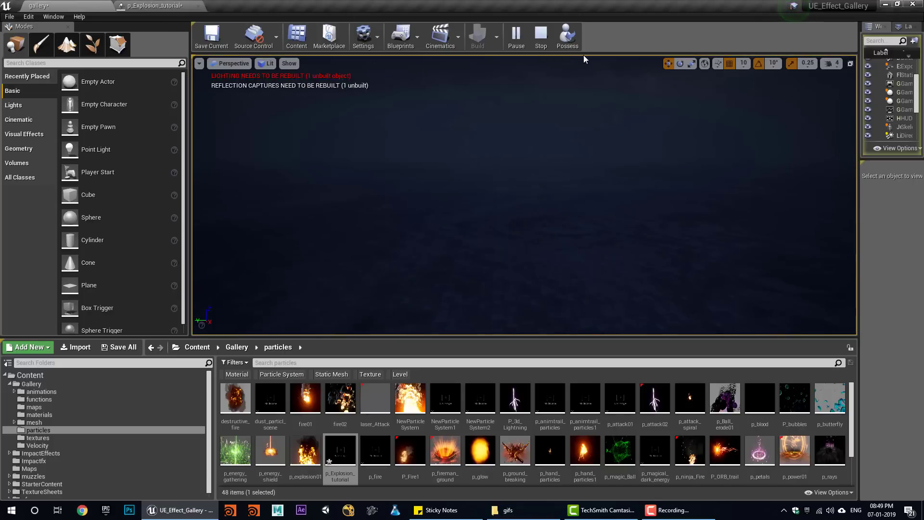
left_click(541, 48)
left_click(166, 6)
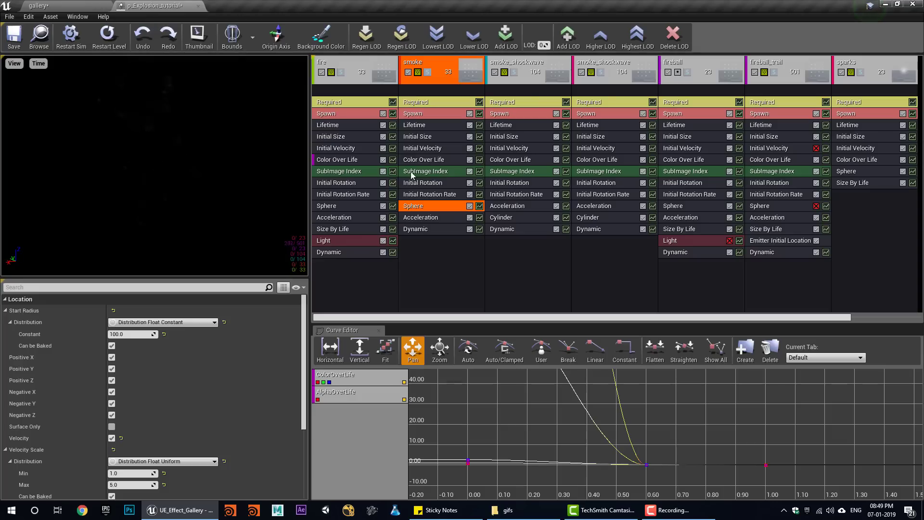
- Raise the Sphere's Velocity Scale Max to 20 and play the gallery level to preview
scroll(120, 409, "down", 3)
left_click(121, 409)
type("20")
key("Return")
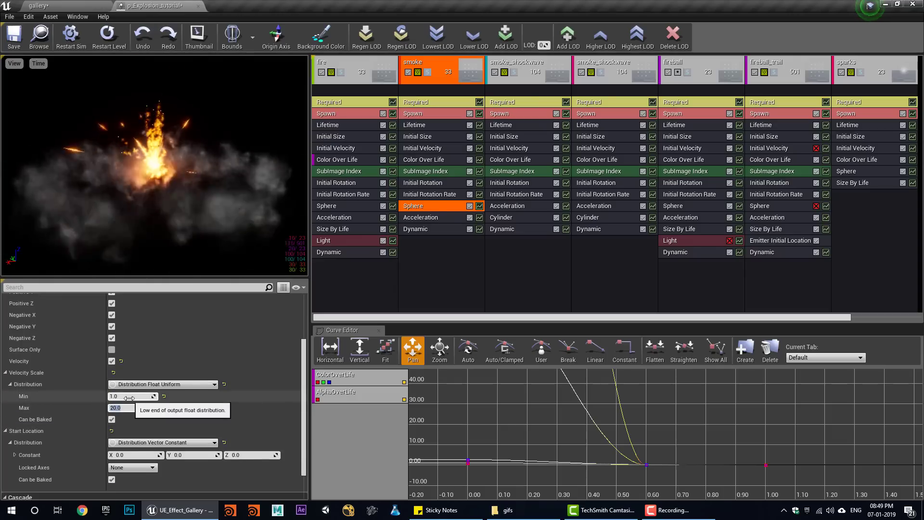
left_click(72, 6)
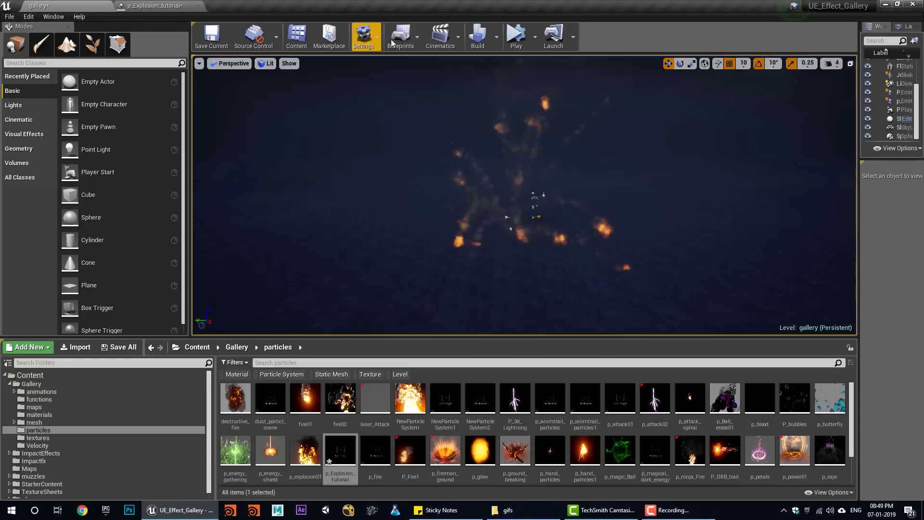
left_click(510, 44)
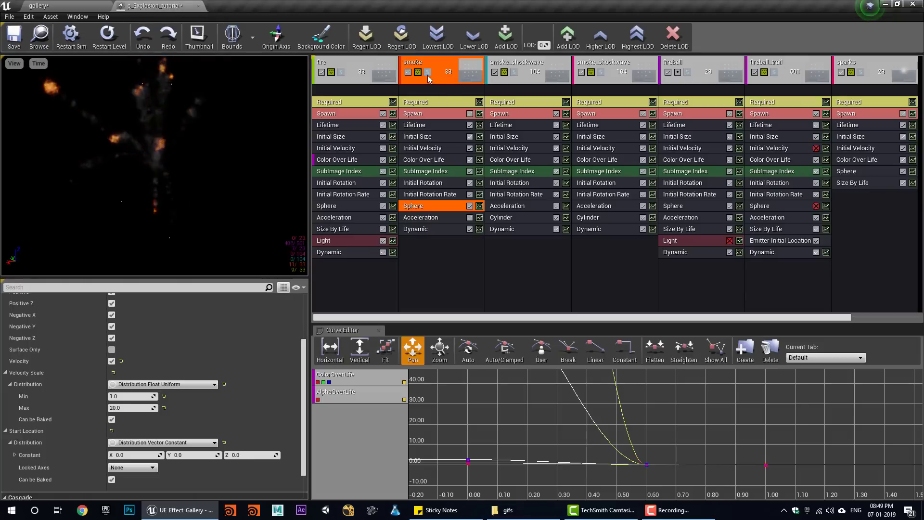
left_click(428, 73)
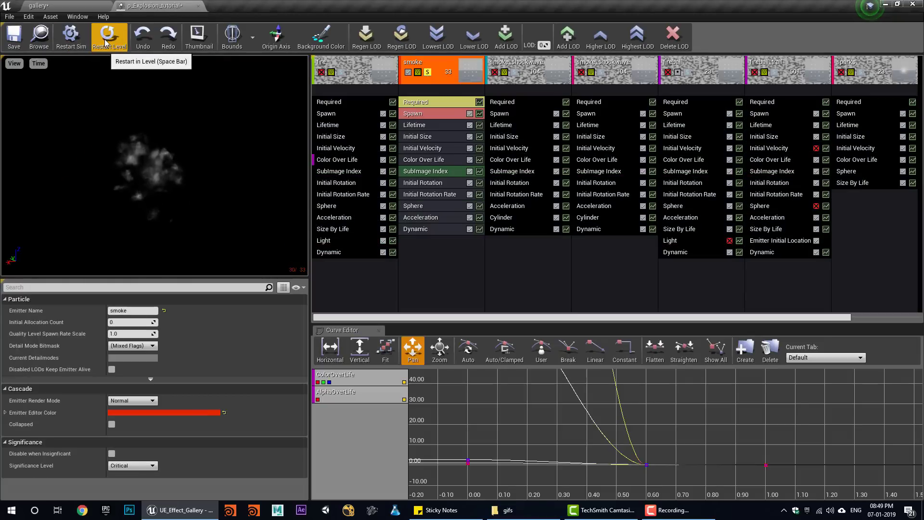
- Turn off the smoke Sphere's Negative Z spawning and lock its Initial Size axes to XYZ
left_click(414, 206)
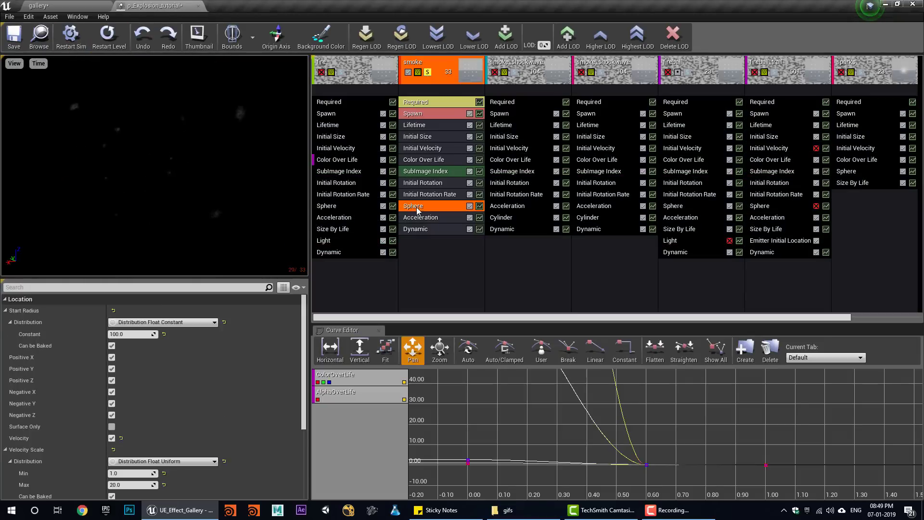
left_click(112, 415)
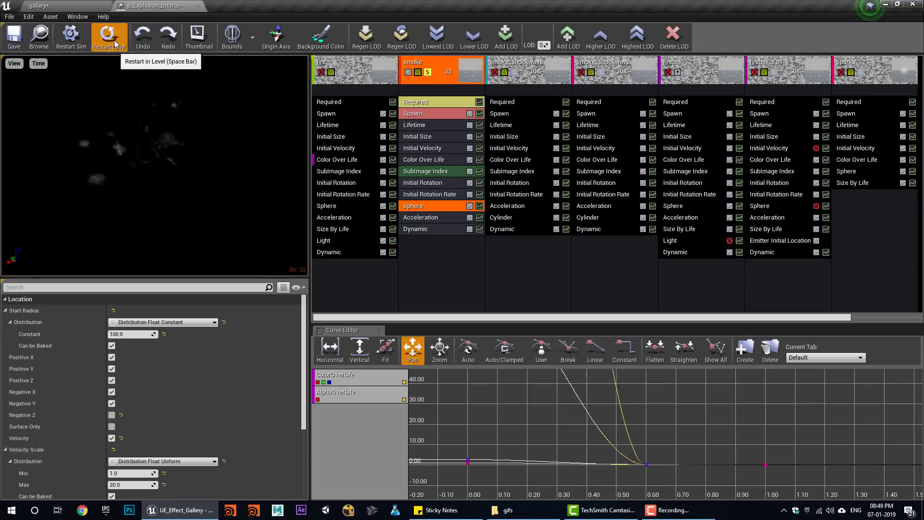
left_click(428, 138)
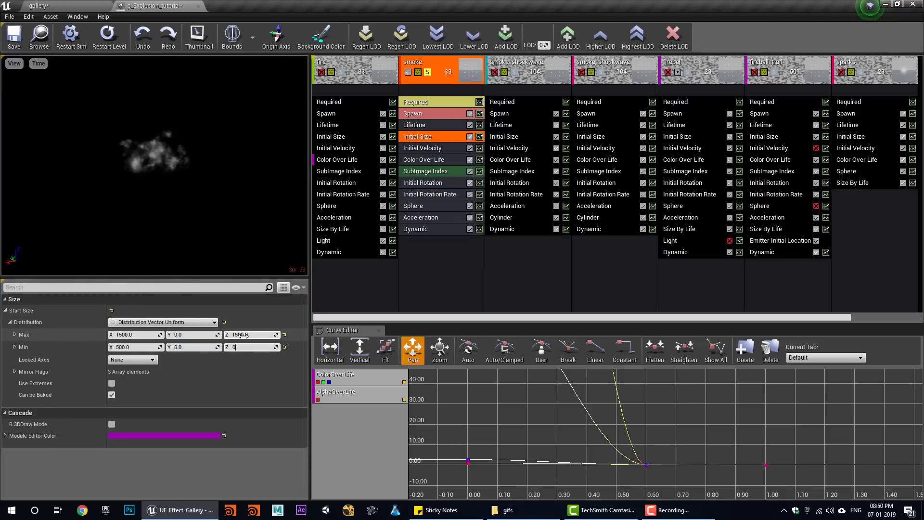
left_click(122, 387)
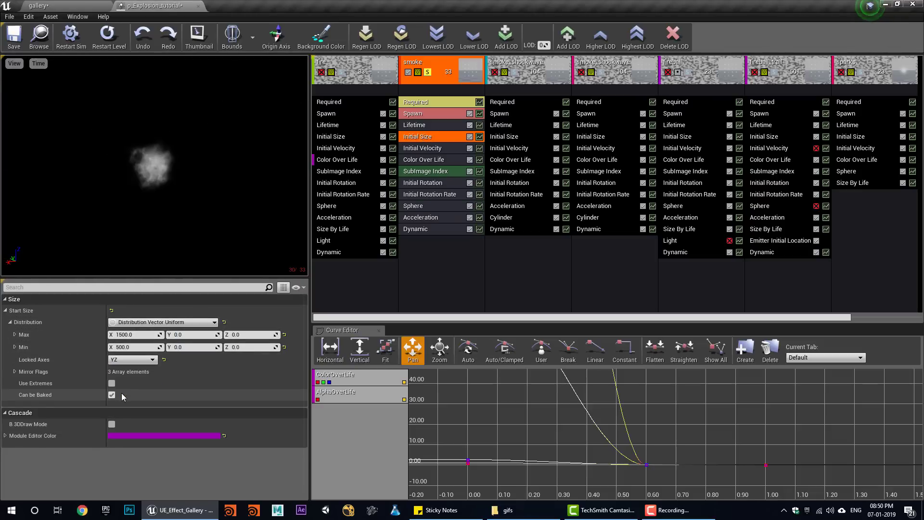
left_click(126, 360)
left_click(116, 392)
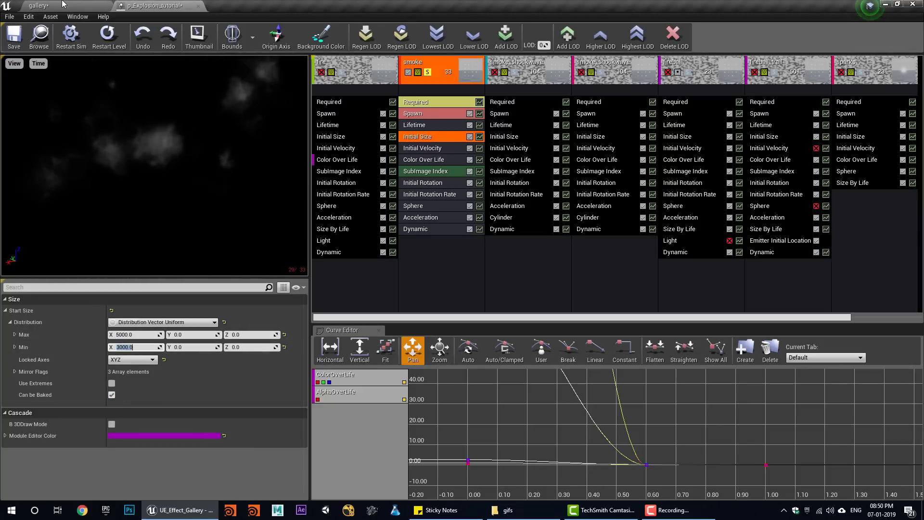
- Add a Drag module to smoke with a drag coefficient of 0.2, then check it in the level
right_click(421, 265)
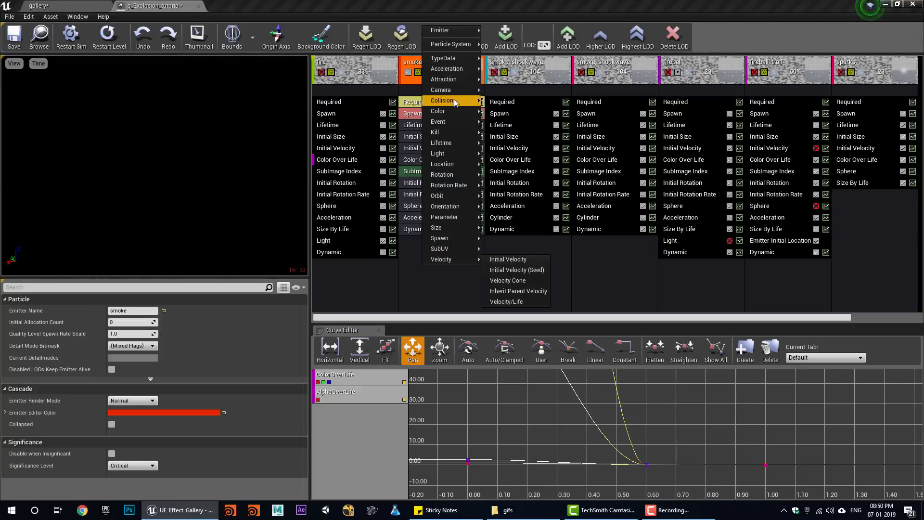
left_click(505, 91)
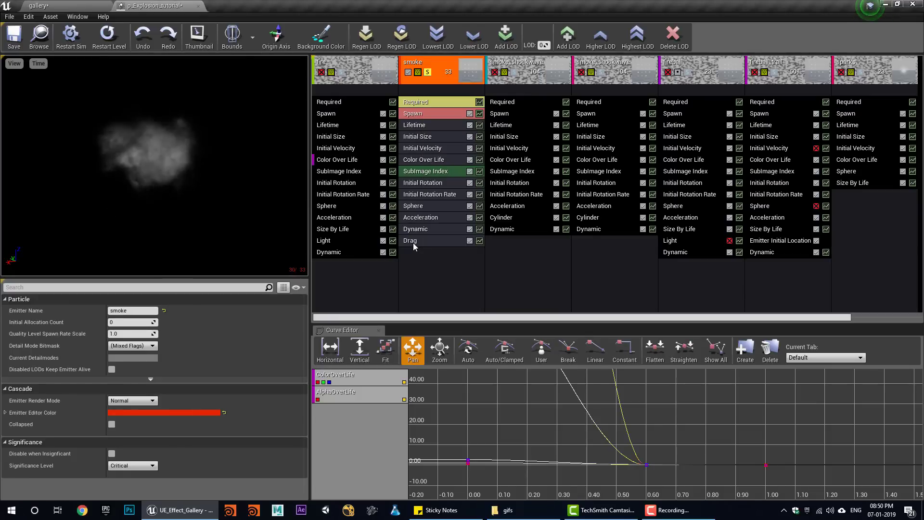
left_click(413, 242)
type(".2")
key("Return")
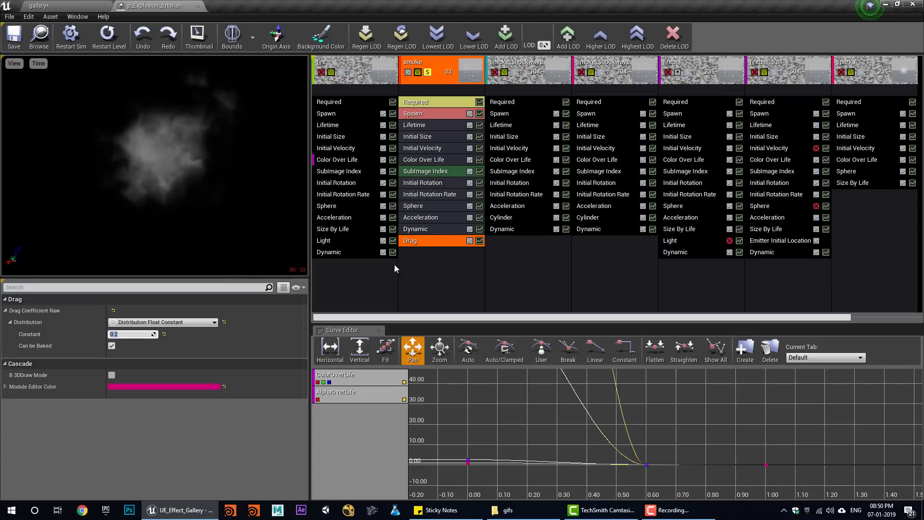
left_click(433, 149)
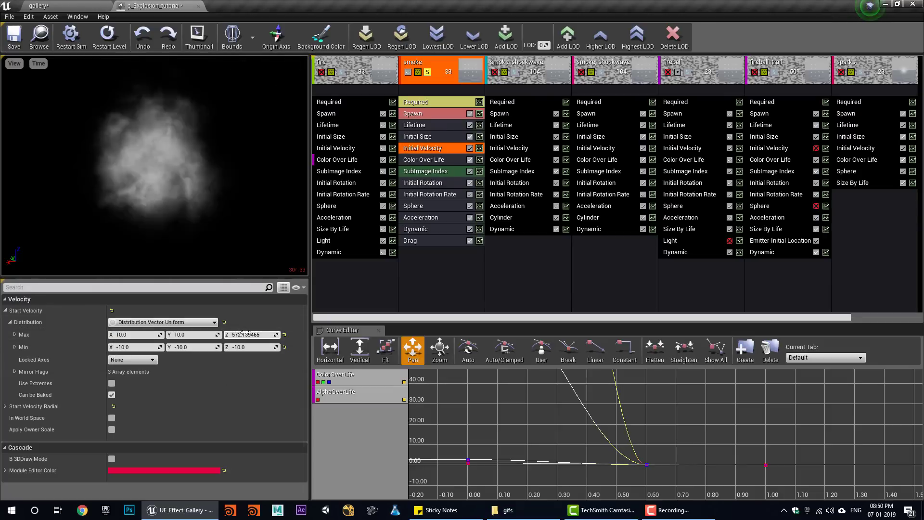
left_click(99, 6)
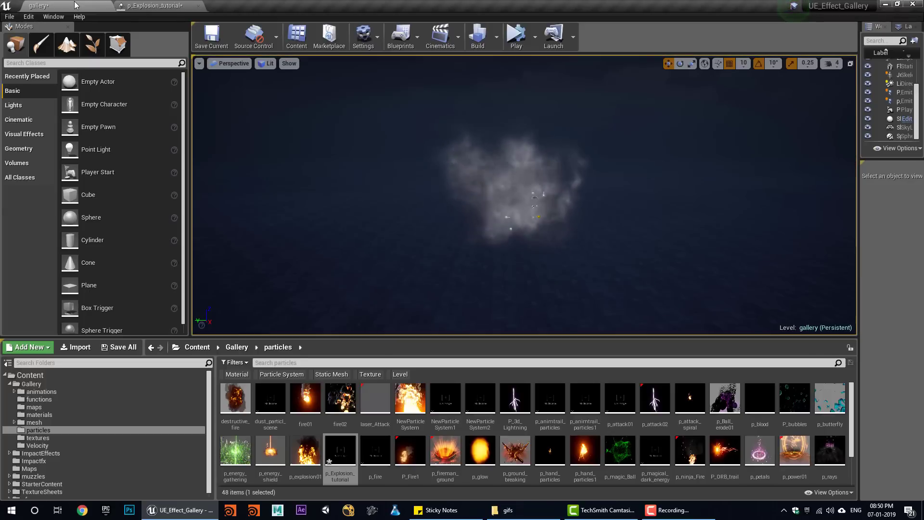
left_click(167, 5)
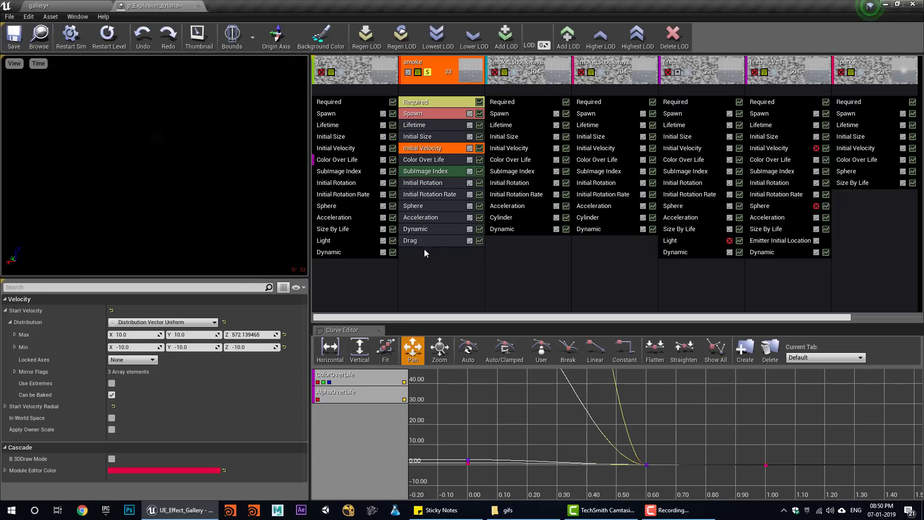
right_click(422, 273)
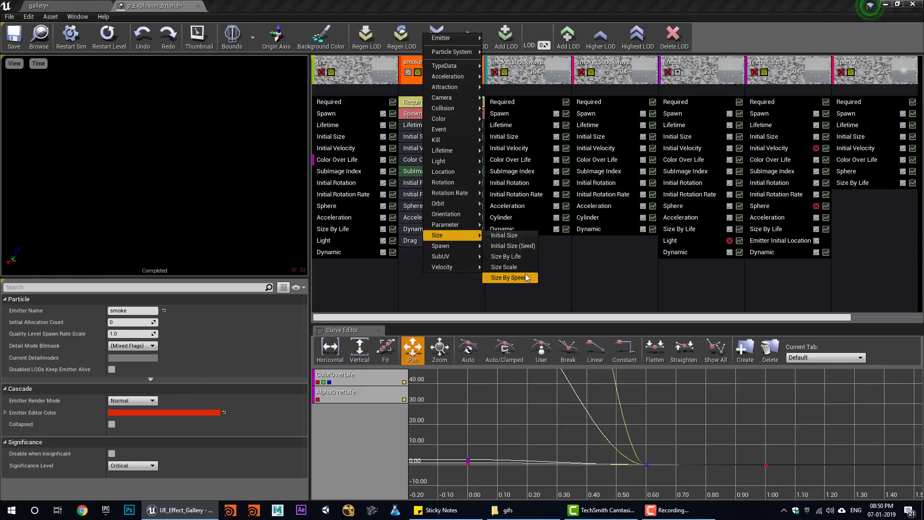
- Add a Size By Life module to smoke with an end size of 5, 5, 5
left_click(511, 257)
scroll(162, 401, "down", 5)
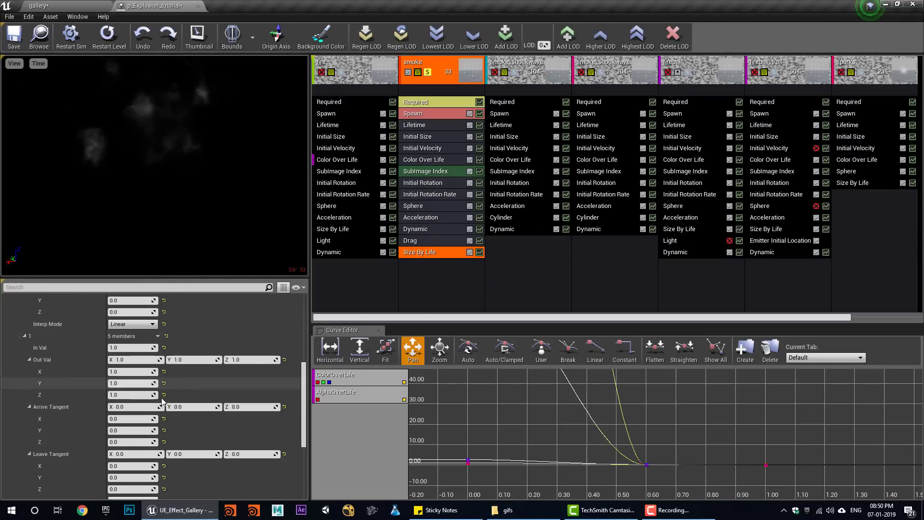
type("5")
key("Tab")
type("5")
key("Tab")
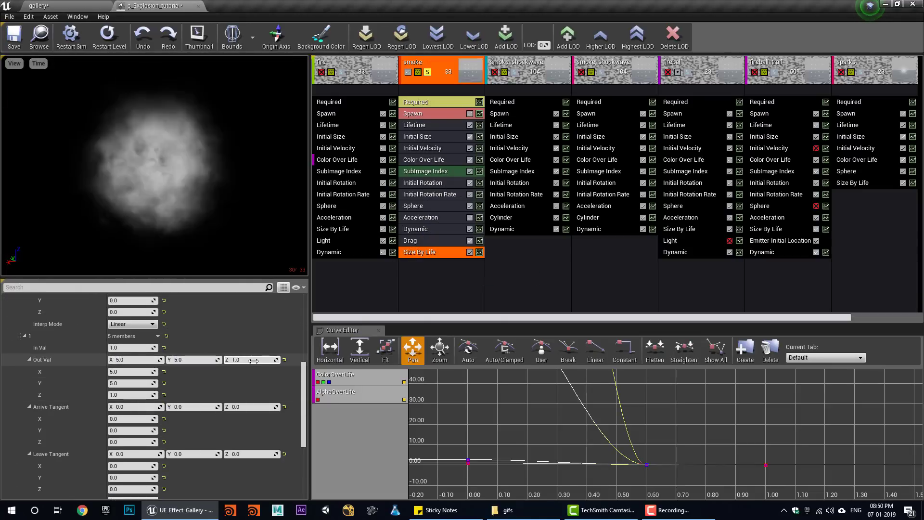
type("5")
key("Return")
- Preview the explosion in the gallery level with Play and Stop
left_click(54, 5)
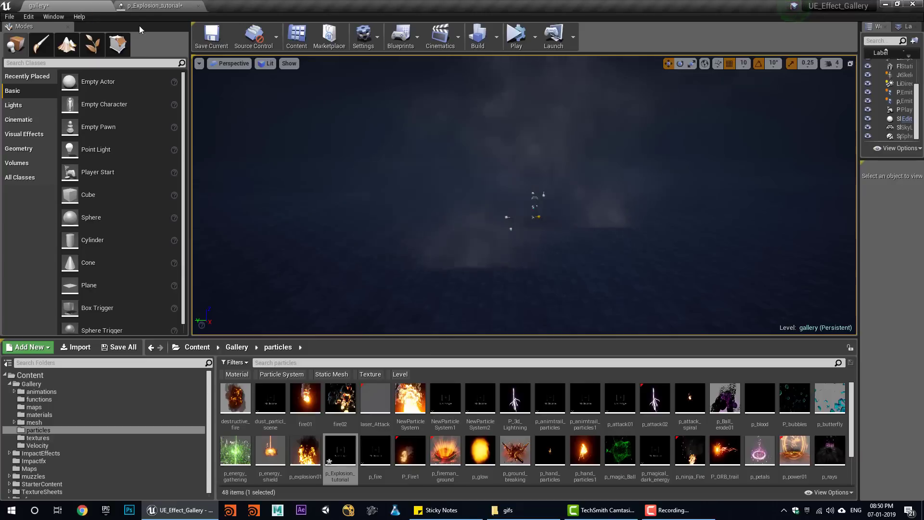
left_click(154, 6)
left_click(448, 79)
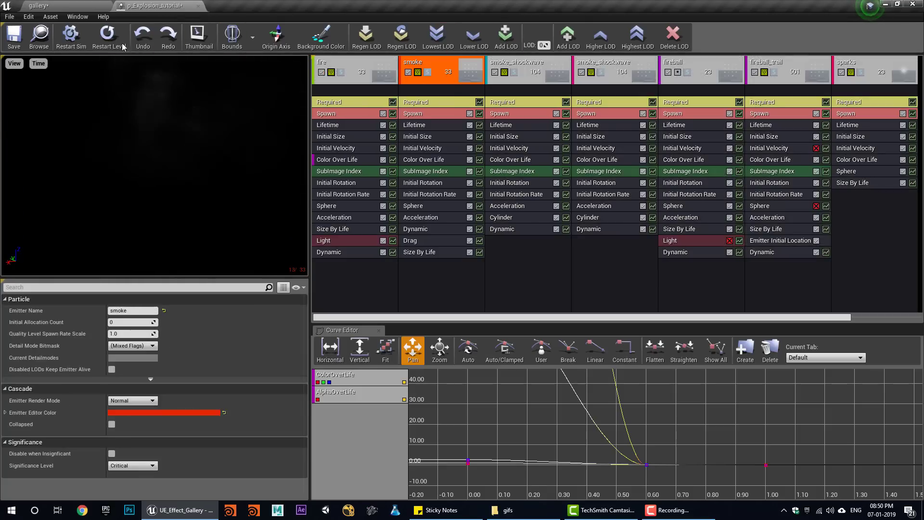
left_click(72, 5)
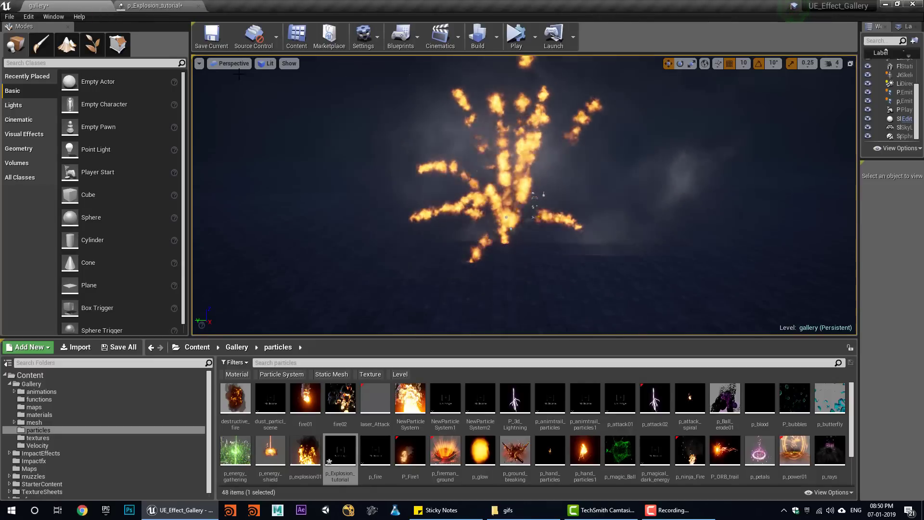
left_click(514, 42)
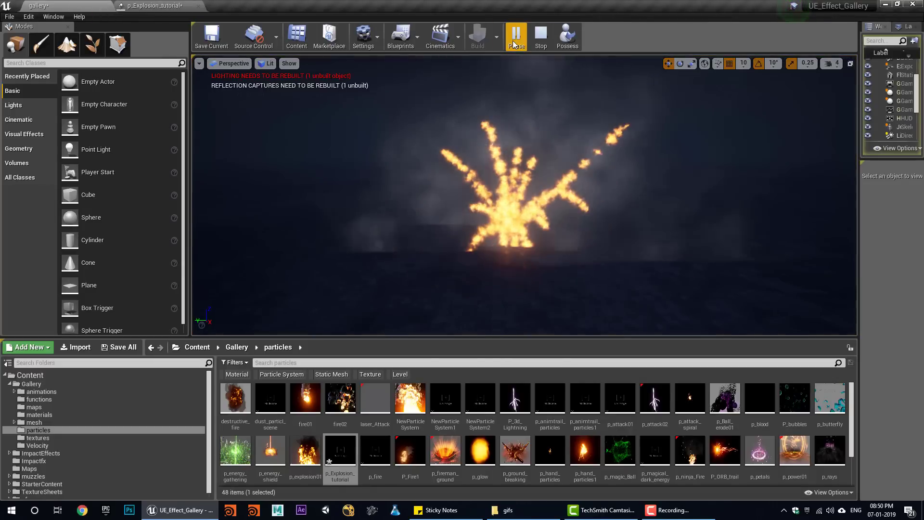
left_click(541, 43)
left_click(153, 6)
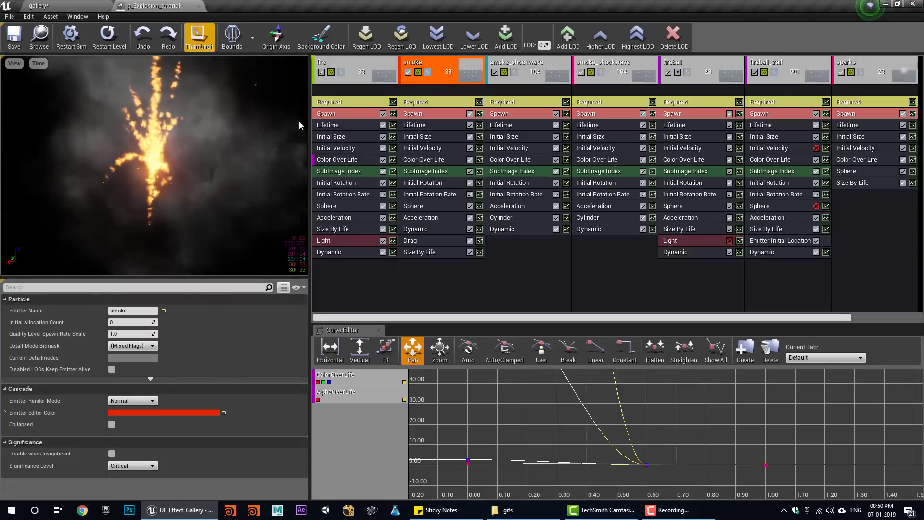
- Set the Color Over Life second key's R, G and B output values to 0.1
left_click(420, 159)
scroll(154, 358, "down", 10)
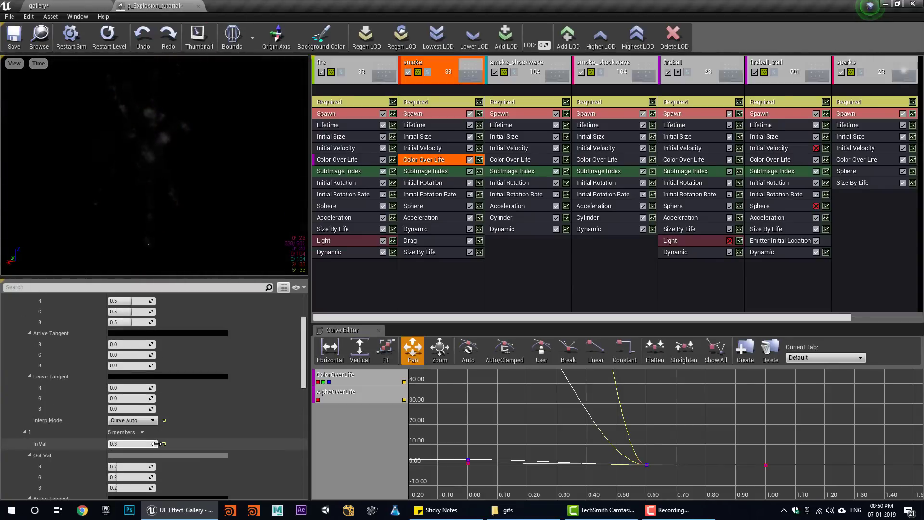
type(".1")
left_click(127, 462)
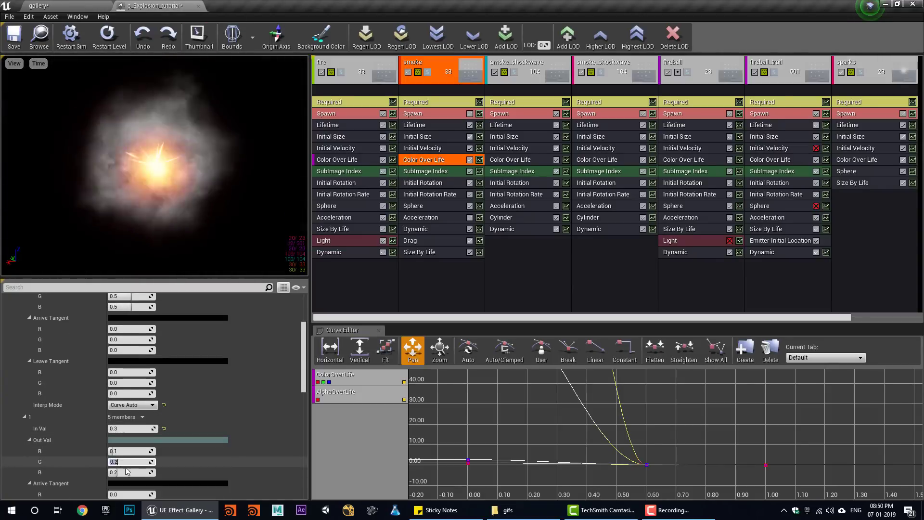
type(".1")
left_click(129, 473)
type(".1")
key("Return")
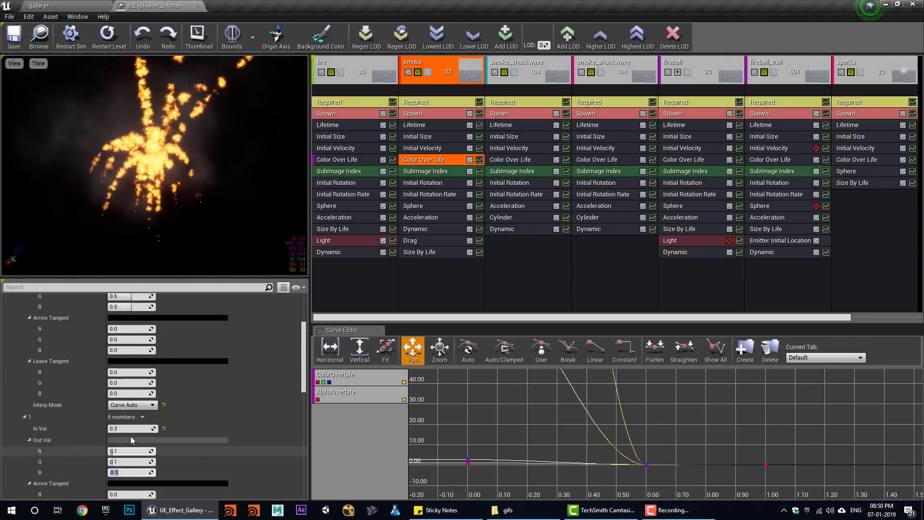
- Simulate the darkened smoke in the level, then return to the particle editor
left_click(74, 7)
left_click(511, 38)
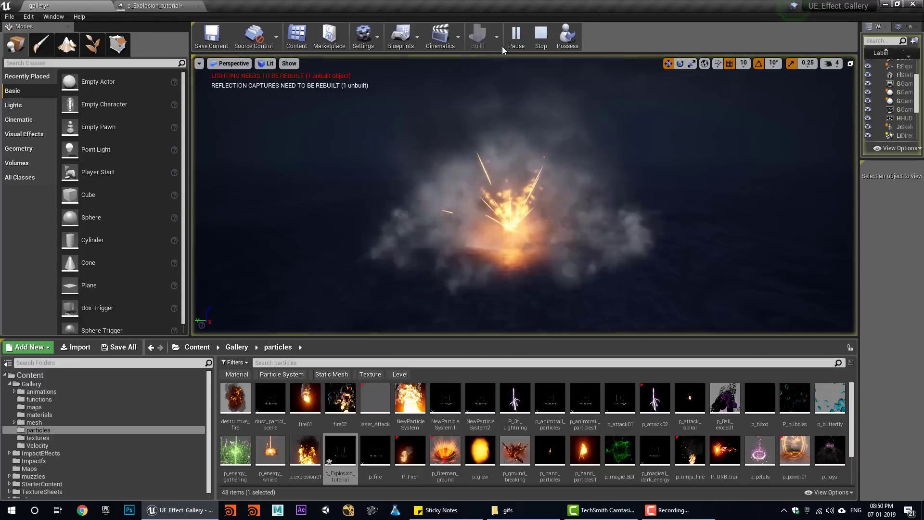
left_click(541, 36)
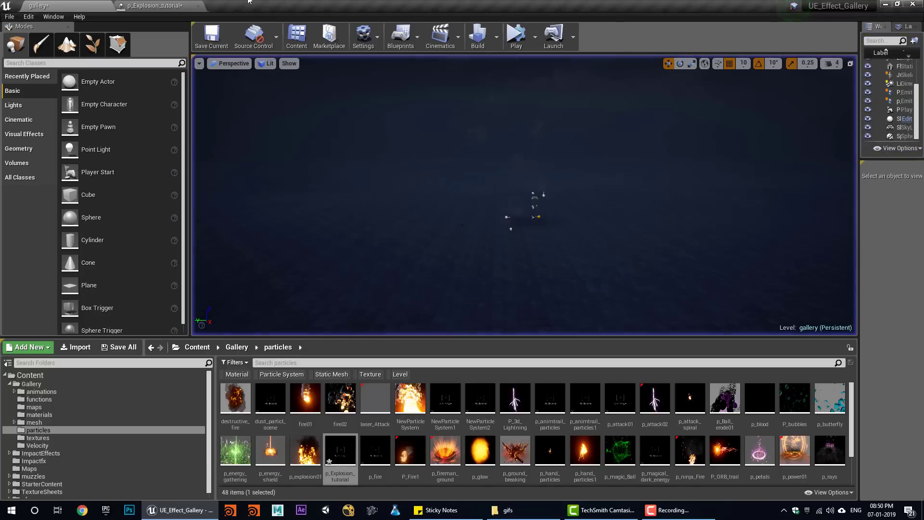
left_click(159, 5)
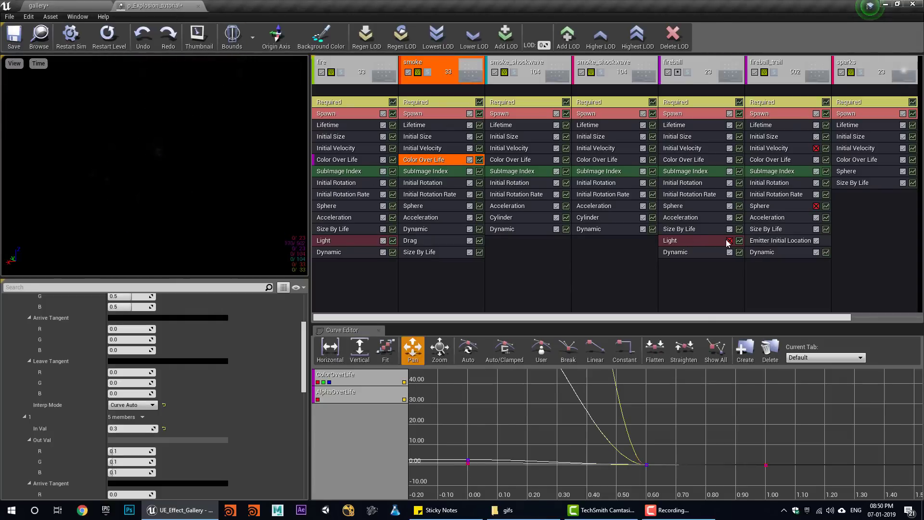
- Move the Light module from fireball into fireball_trail, save, and preview in the level
left_click_drag(701, 240, 770, 279)
left_click(13, 37)
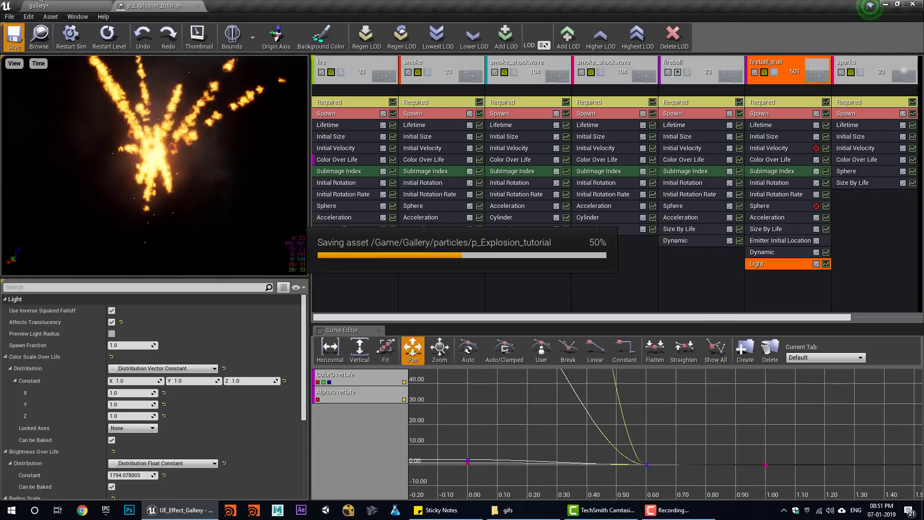
left_click(52, 6)
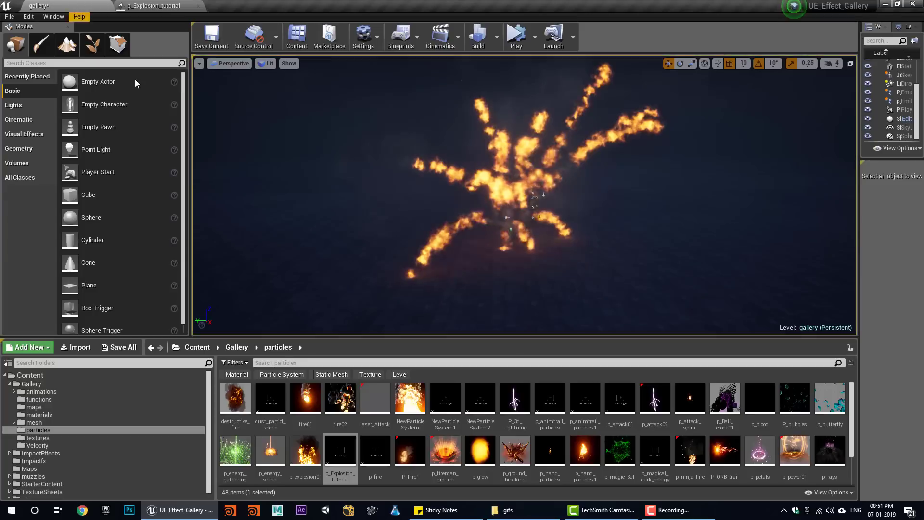
left_click(523, 42)
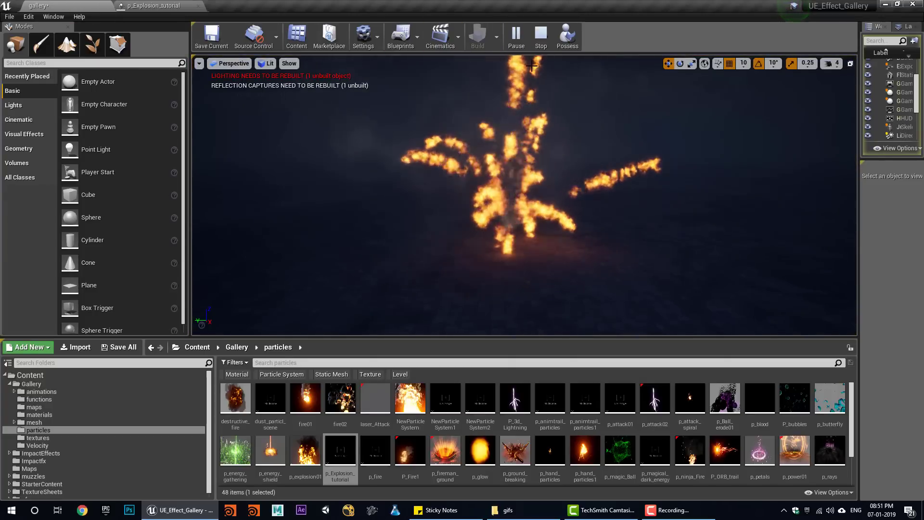
left_click(542, 41)
- Replay the explosion several times in the gallery level, then return to Cascade
left_click(517, 42)
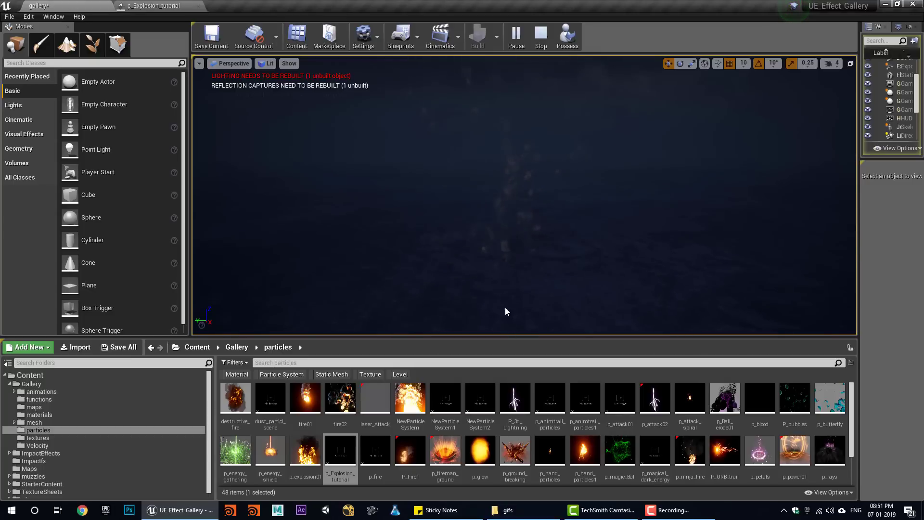
left_click(541, 37)
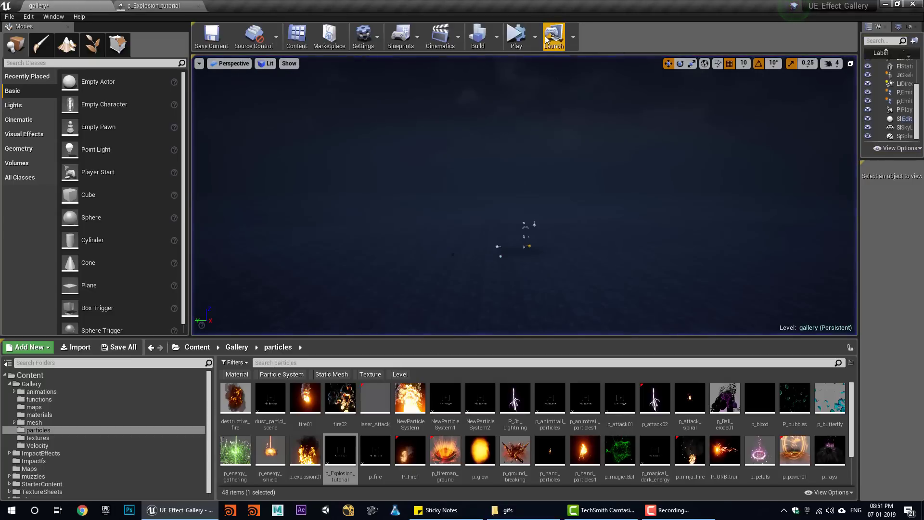
left_click(517, 39)
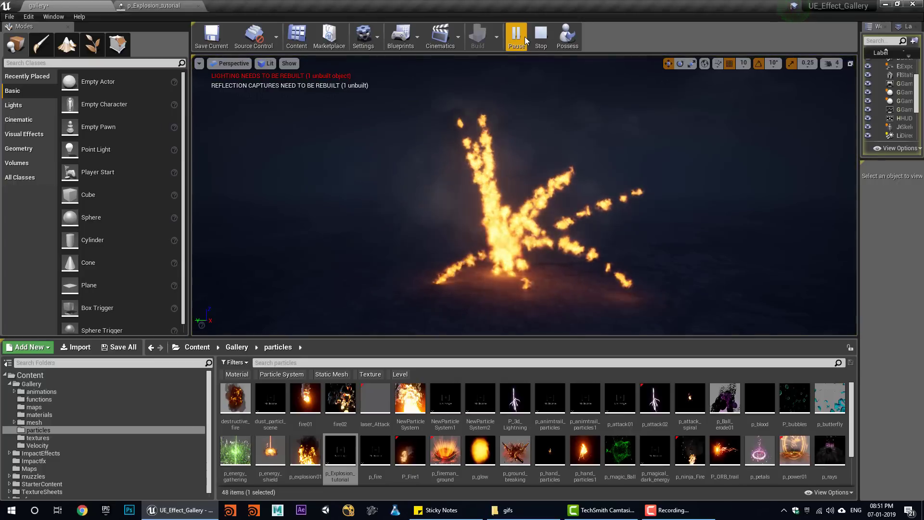
left_click(536, 38)
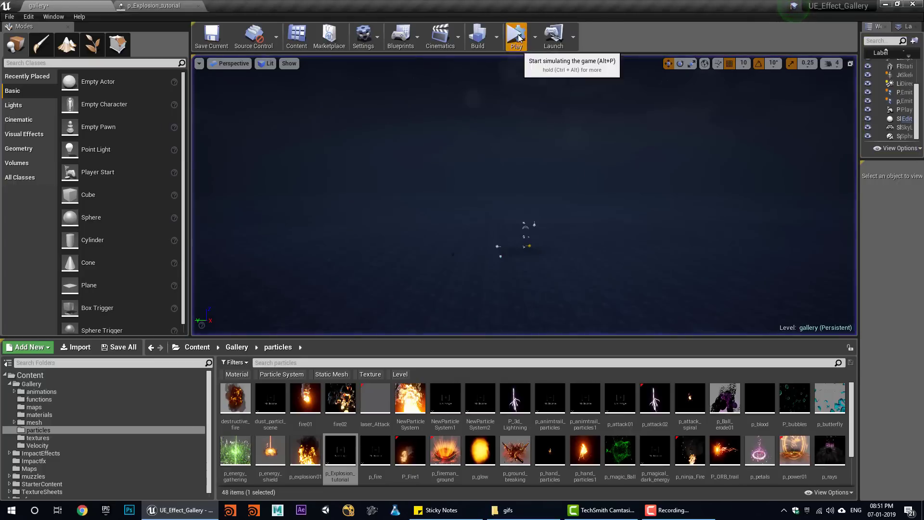
left_click(538, 39)
left_click(540, 41)
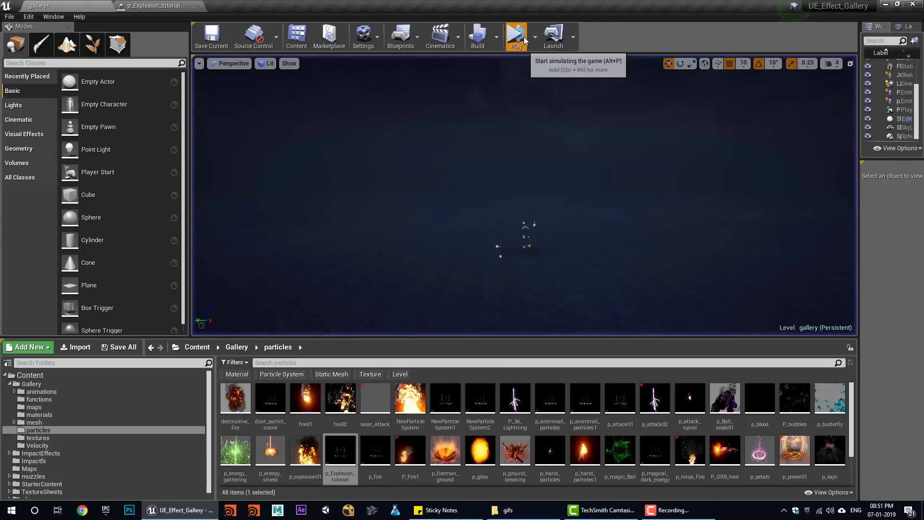
left_click(540, 40)
left_click(540, 40)
left_click(158, 5)
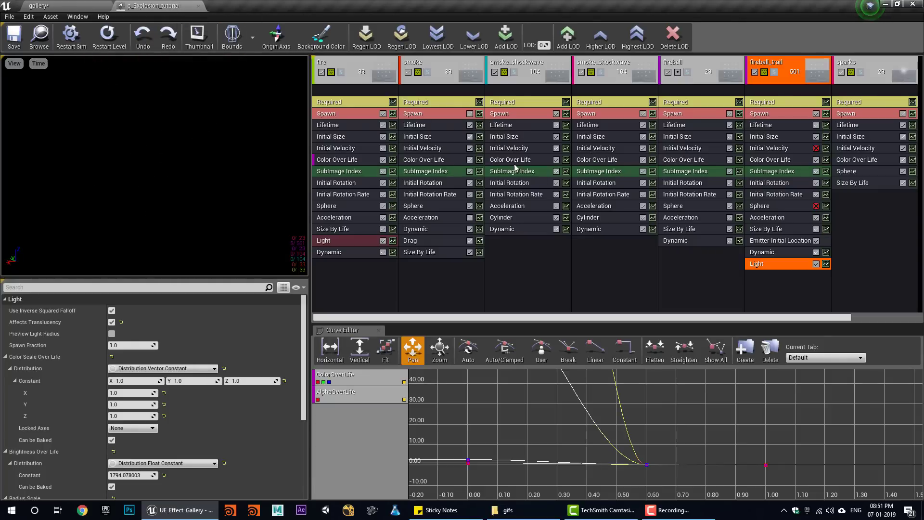
- Set the first smoke_shockwave's Initial Size Max X to 6000
left_click(505, 137)
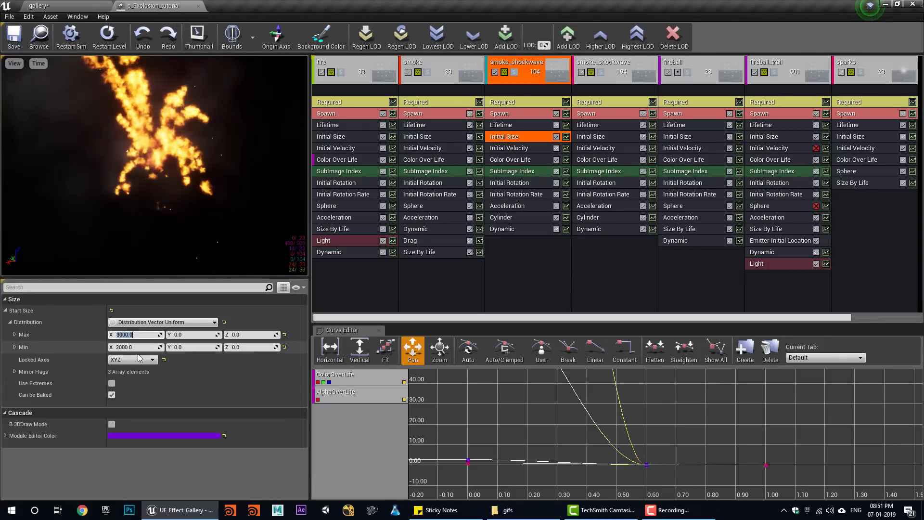
type("6000")
left_click(135, 347)
type("3")
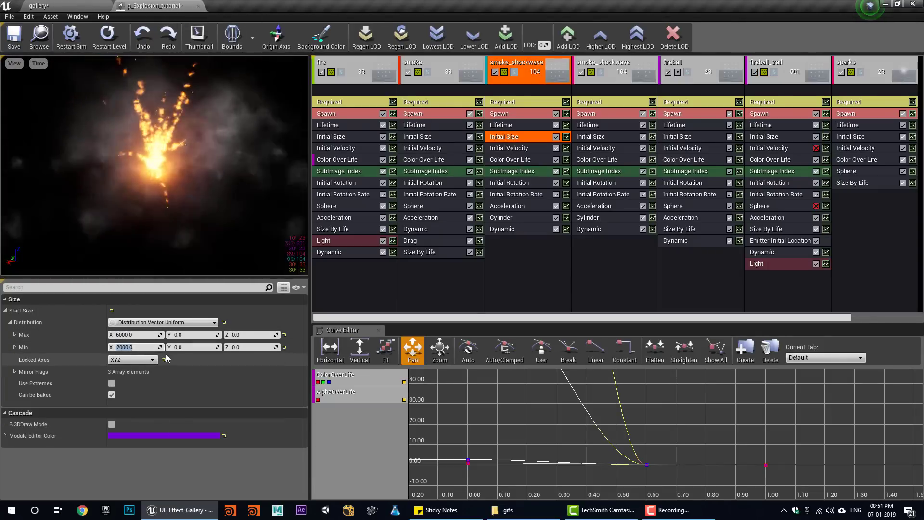
- Give the second smoke_shockwave Start Size Max X 6000 and Min X 5000, then save
left_click(590, 137)
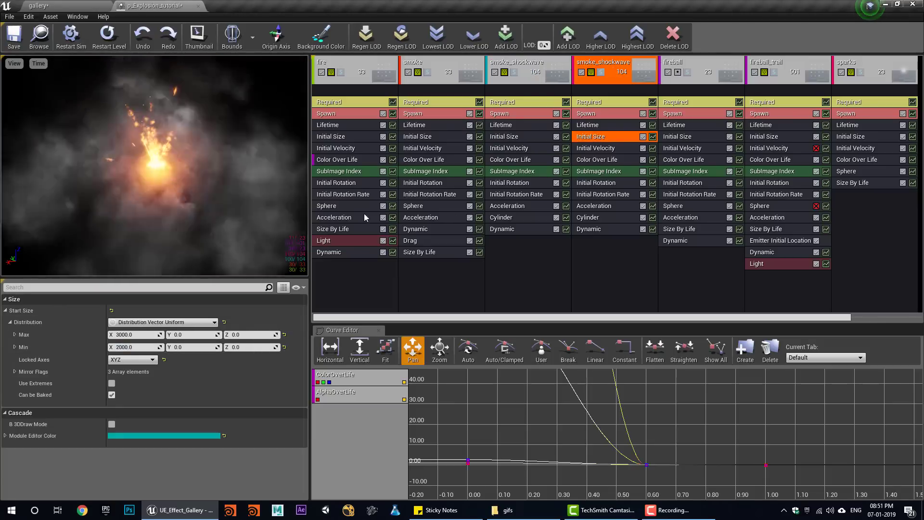
double_click(127, 334)
type("6000")
left_click(134, 347)
type("50")
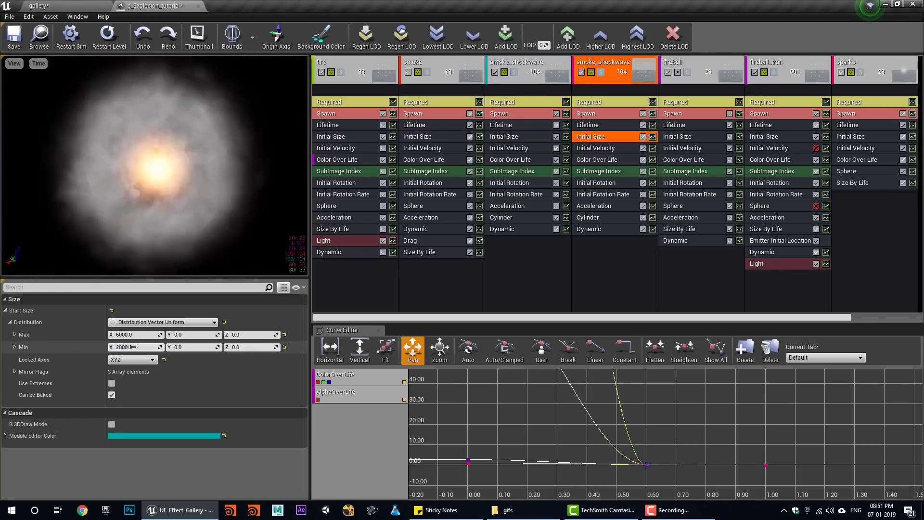
type("00")
left_click(15, 37)
- Replay the enlarged explosion in the level several times, then return to the particle editor
left_click(57, 6)
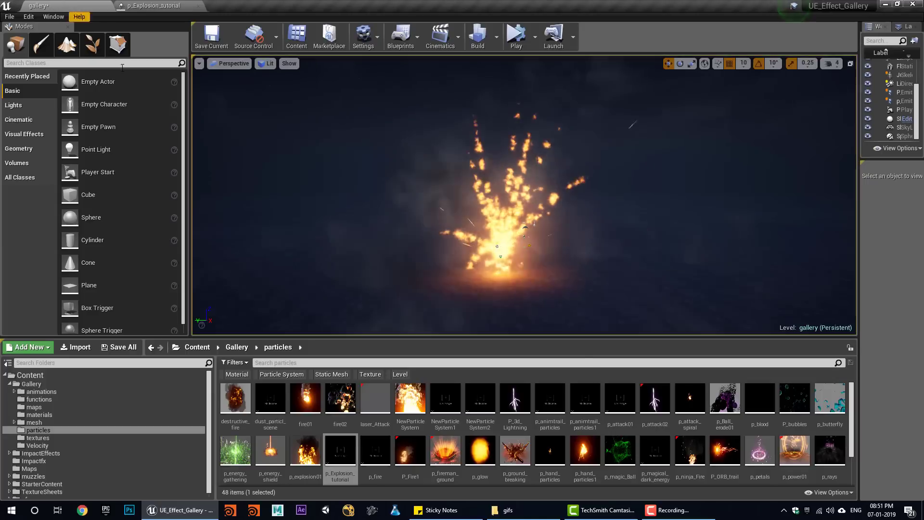
left_click(517, 36)
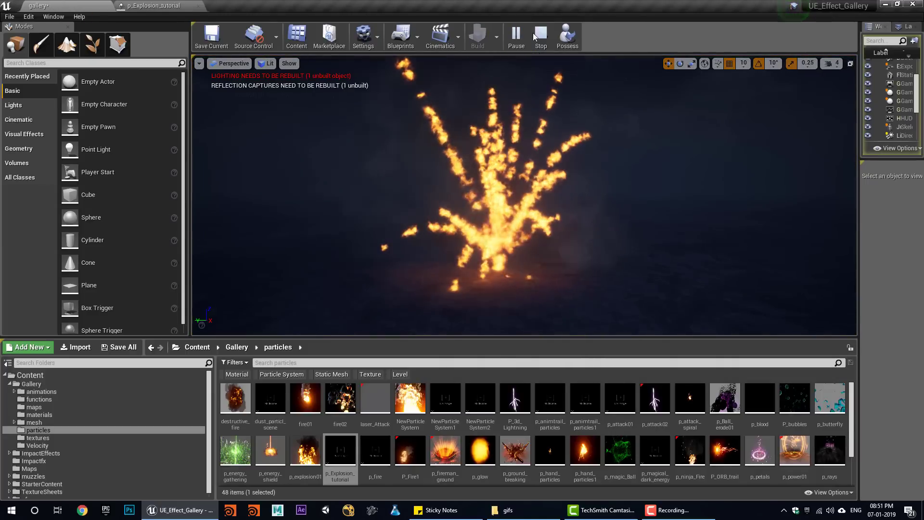
key("Escape")
left_click(517, 36)
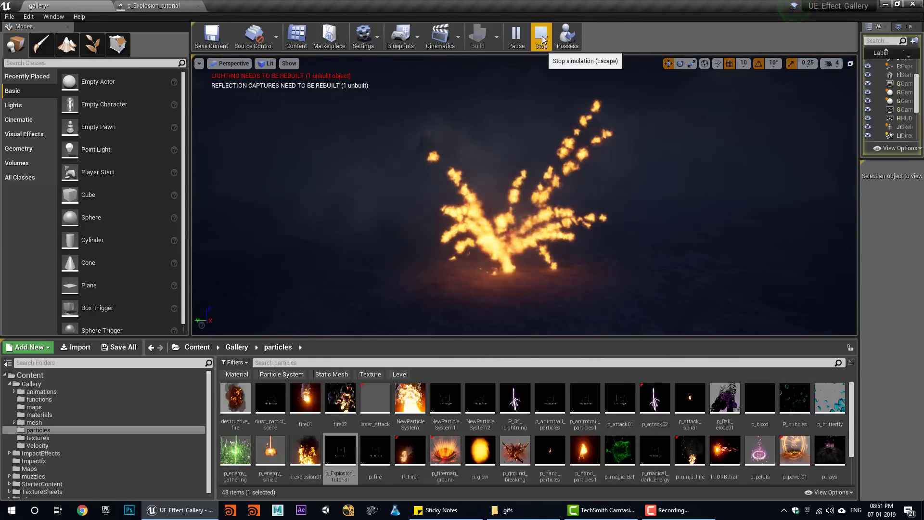
left_click(541, 36)
left_click(515, 39)
key("Escape")
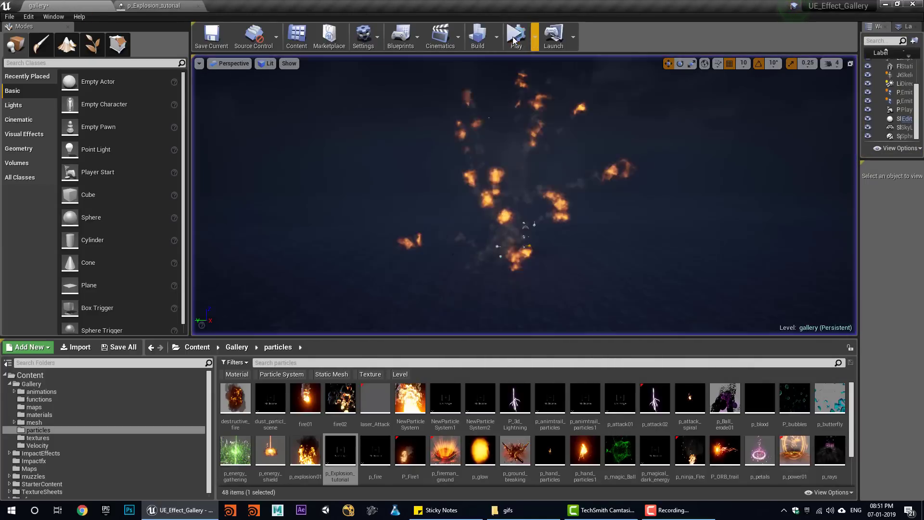
left_click(513, 40)
left_click(540, 39)
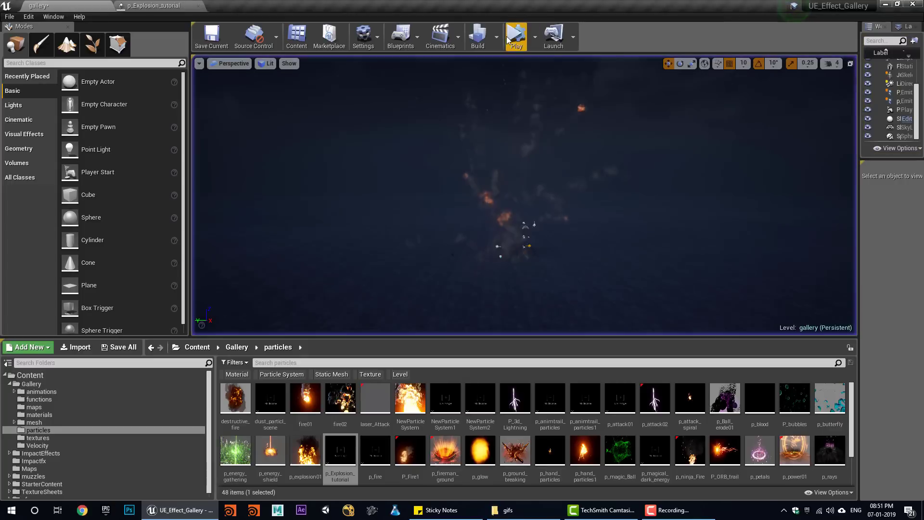
left_click(509, 38)
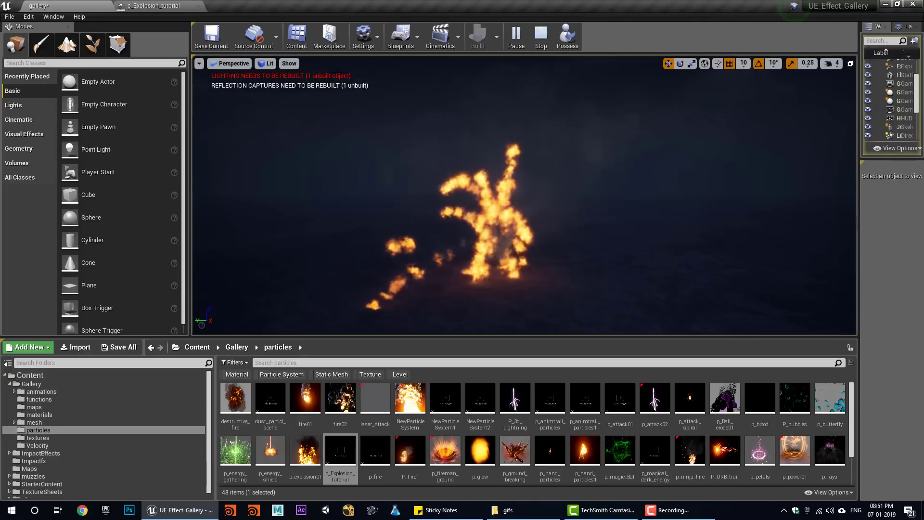
left_click(183, 4)
left_click_drag(681, 314, 777, 315)
- Rename the new Particle Emitter to 'distortion'
left_click(866, 85)
right_click(785, 63)
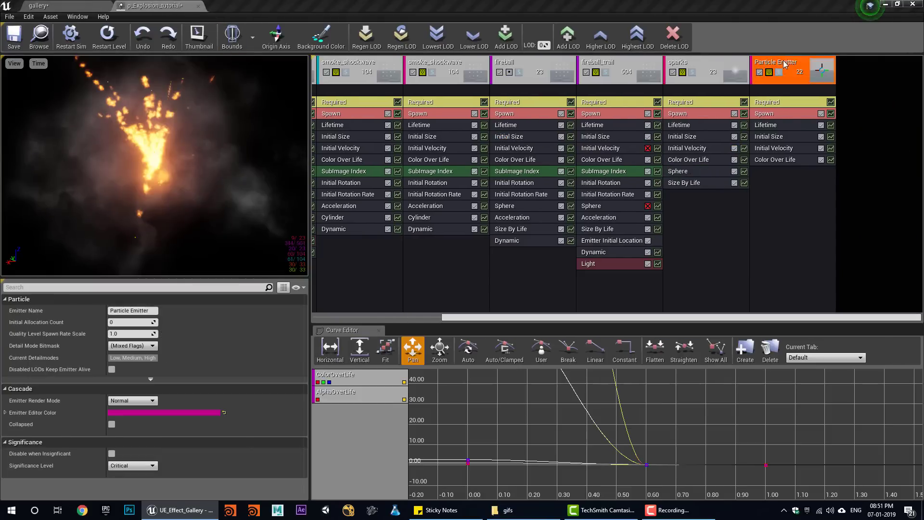
mouse_move(814, 67)
left_click(736, 75)
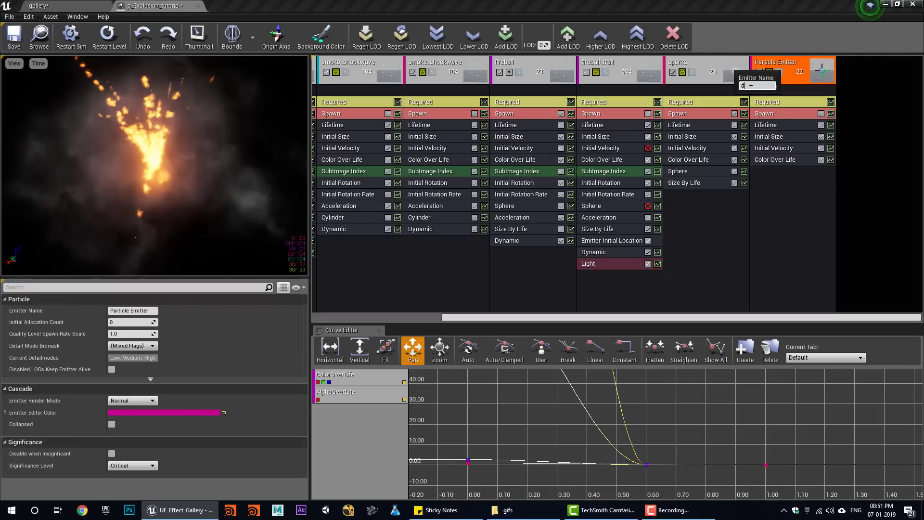
key("Return")
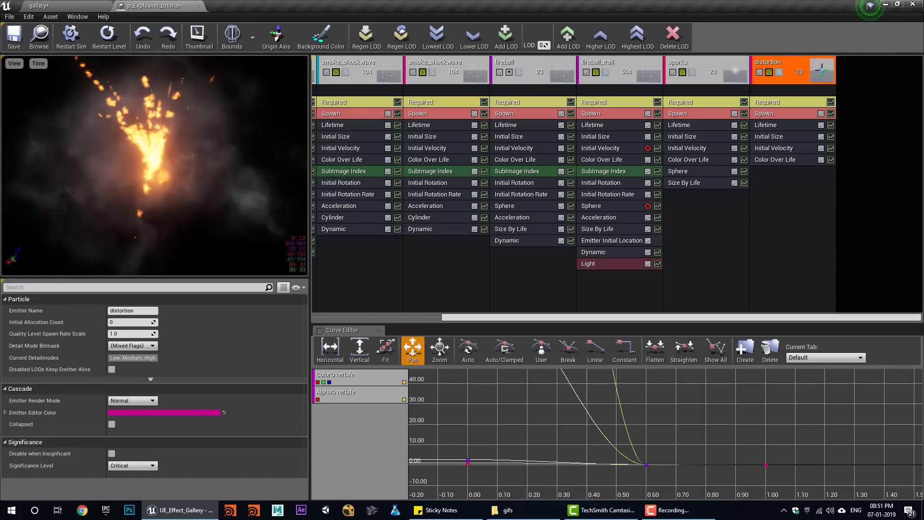
- Save the modified level, material and particle system, then open the Gallery materials folder
left_click(21, 4)
left_click(119, 347)
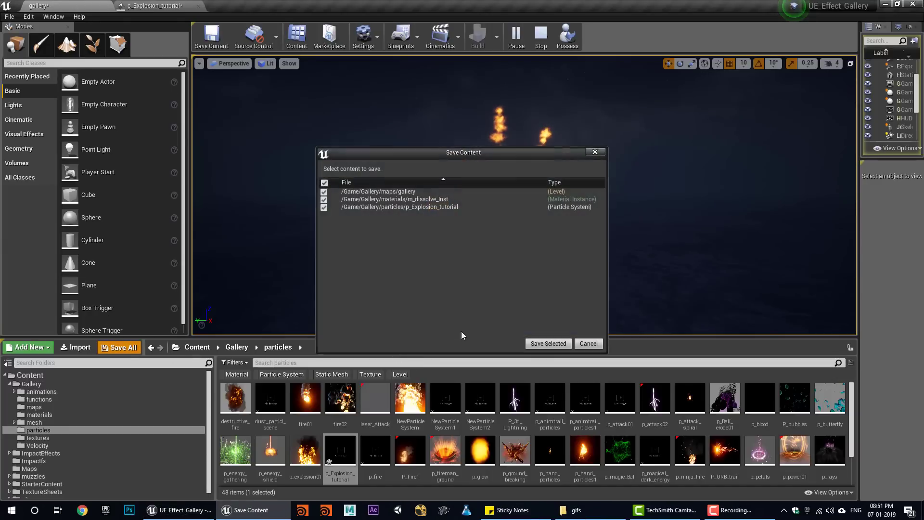
left_click(548, 343)
left_click(539, 39)
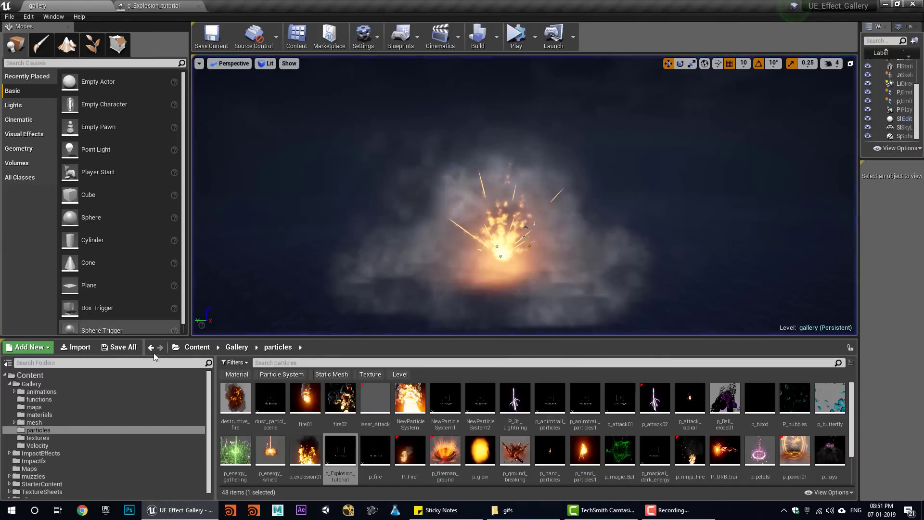
left_click(39, 415)
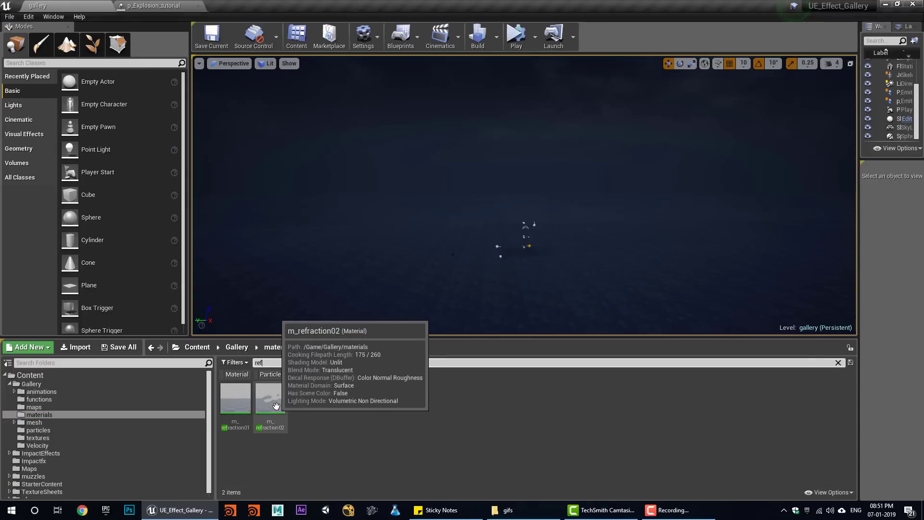
- Open m_refraction02, delete its Dynamic Parameter node, apply, and return to p_Explosion_tutorial
left_click(283, 405)
double_click(283, 405)
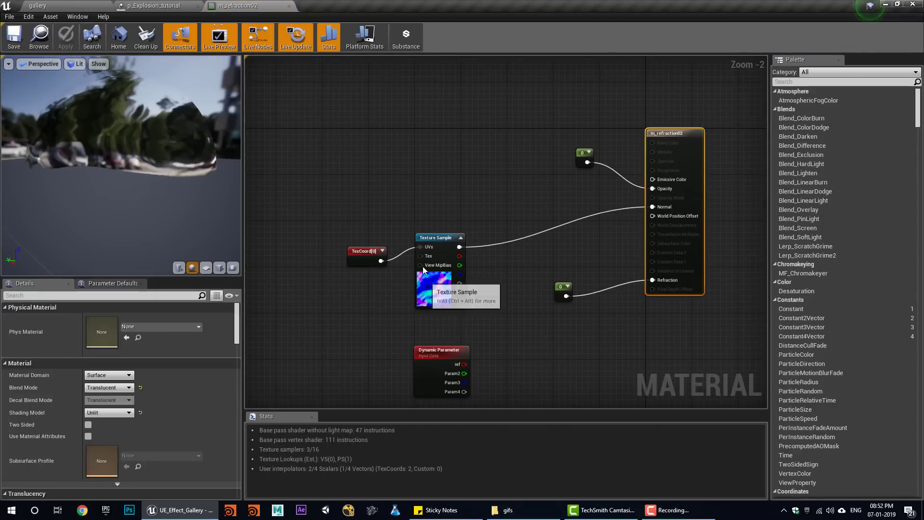
left_click(420, 374)
key("Delete")
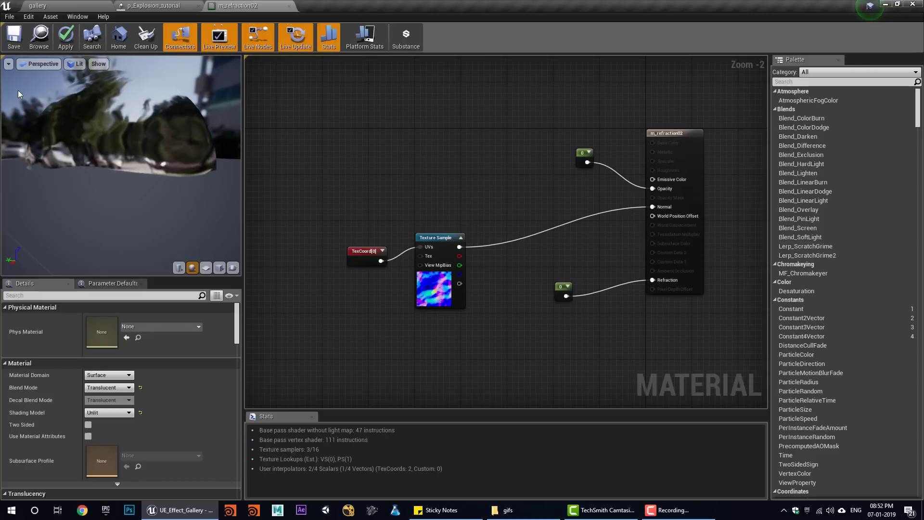
left_click(61, 46)
left_click(37, 5)
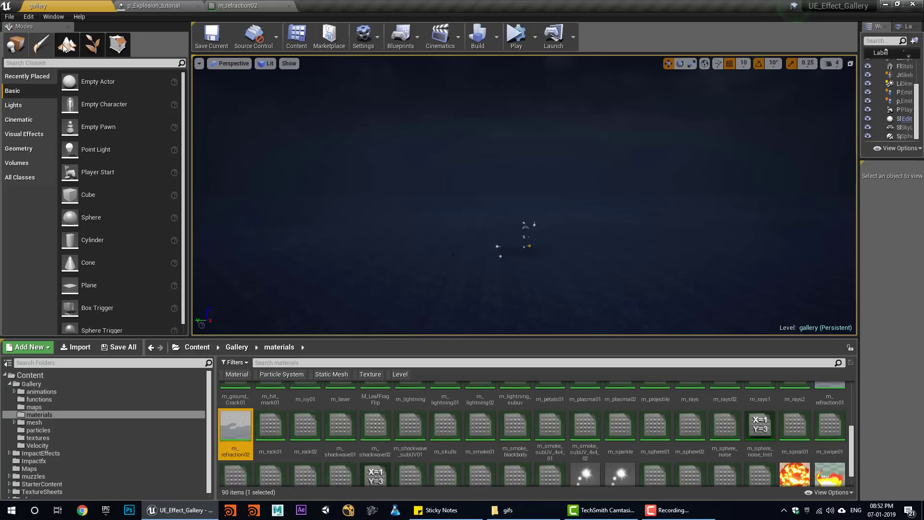
left_click(242, 4)
left_click(153, 6)
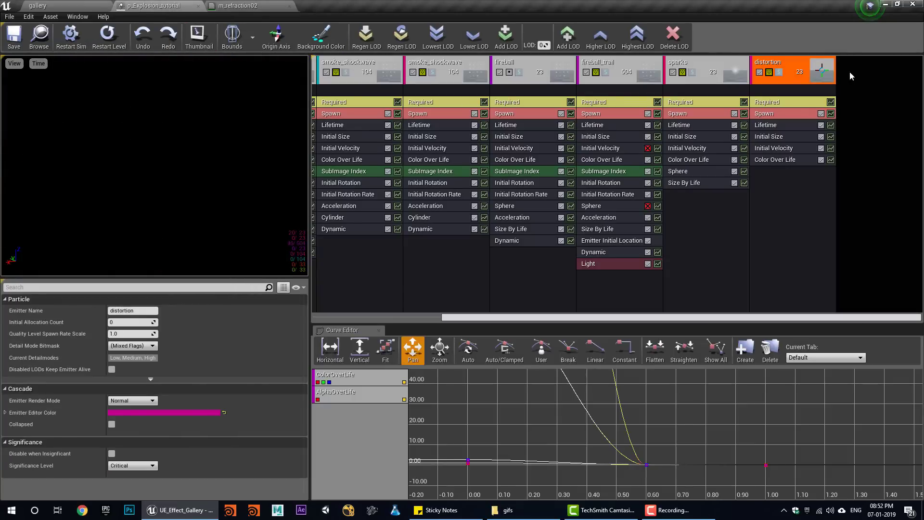
- Assign m_refraction02 to the distortion emitter and set its Initial Size values, Max X 10
left_click(782, 102)
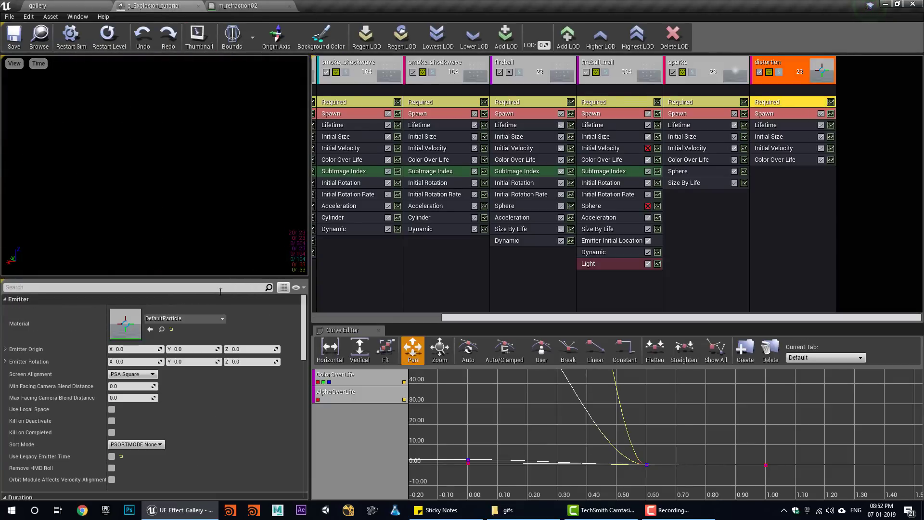
left_click(149, 330)
left_click(769, 136)
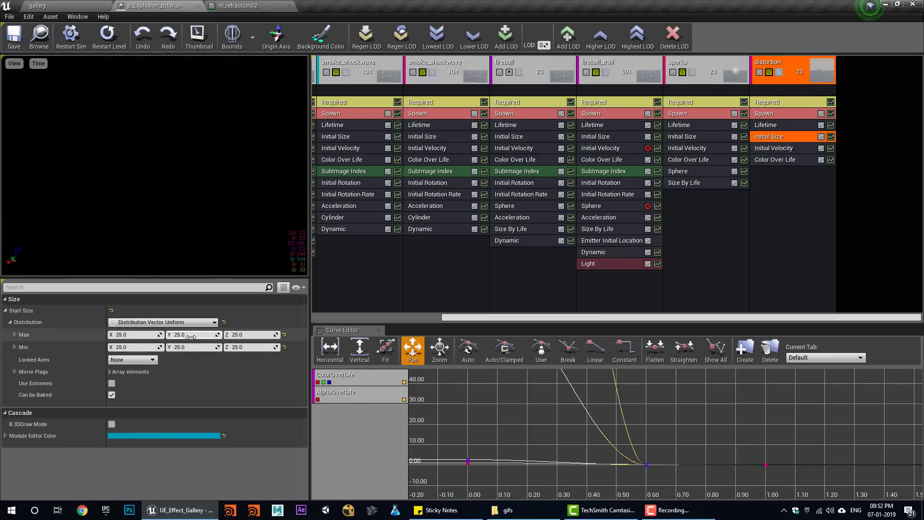
left_click(211, 346)
type("0")
left_click(252, 347)
type("0")
left_click(252, 335)
type("0")
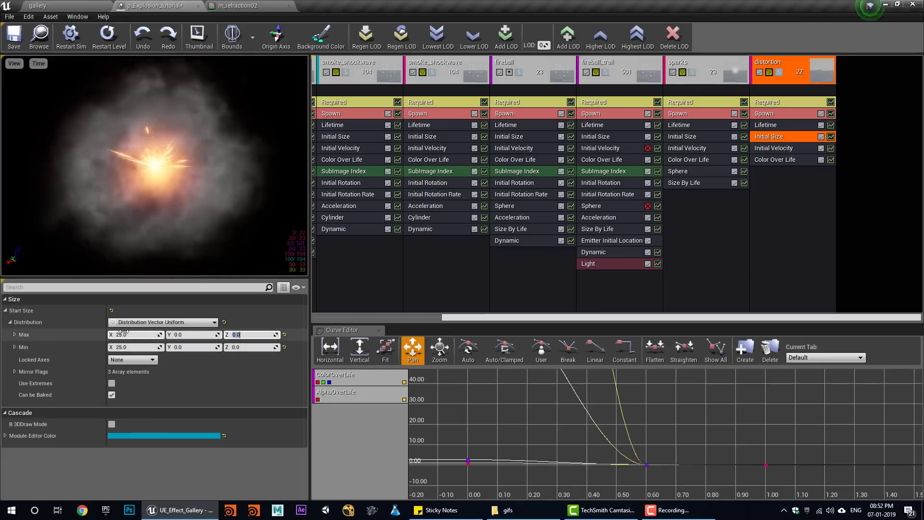
left_click(128, 335)
type("10000")
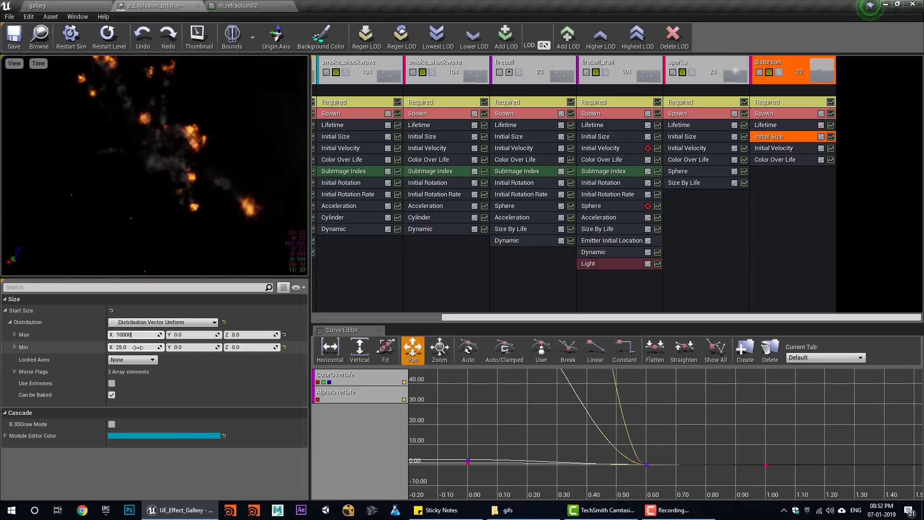
- Add a 5-particle Burst List entry to the distortion spawn and set one emitter loop
left_click(766, 117)
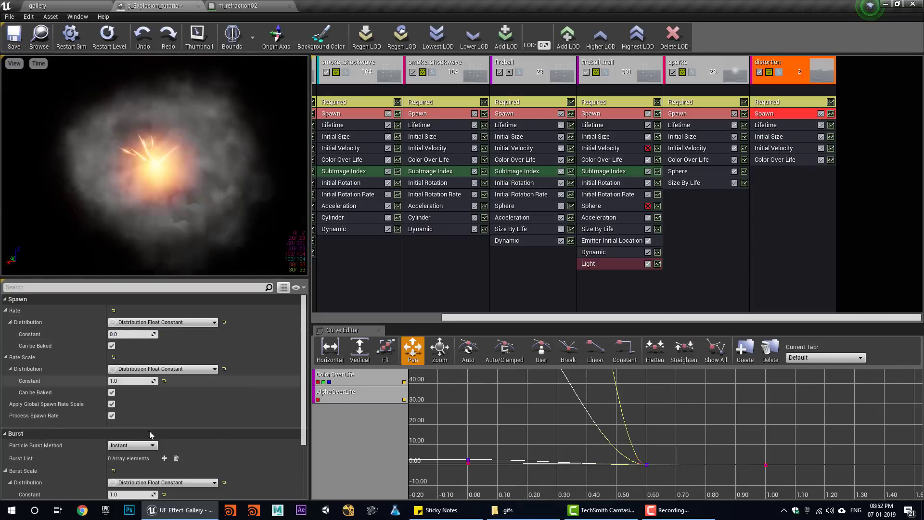
scroll(144, 409, "down", 2)
left_click(164, 413)
left_click(10, 425)
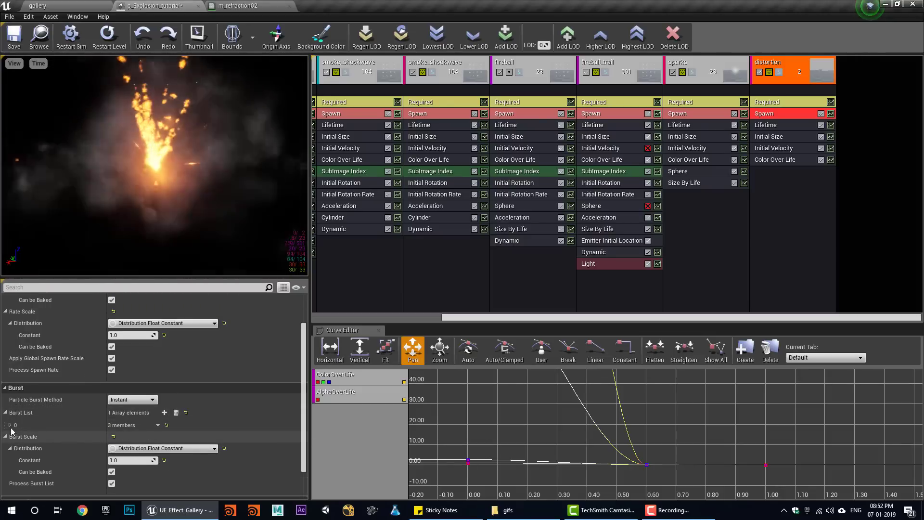
type("5")
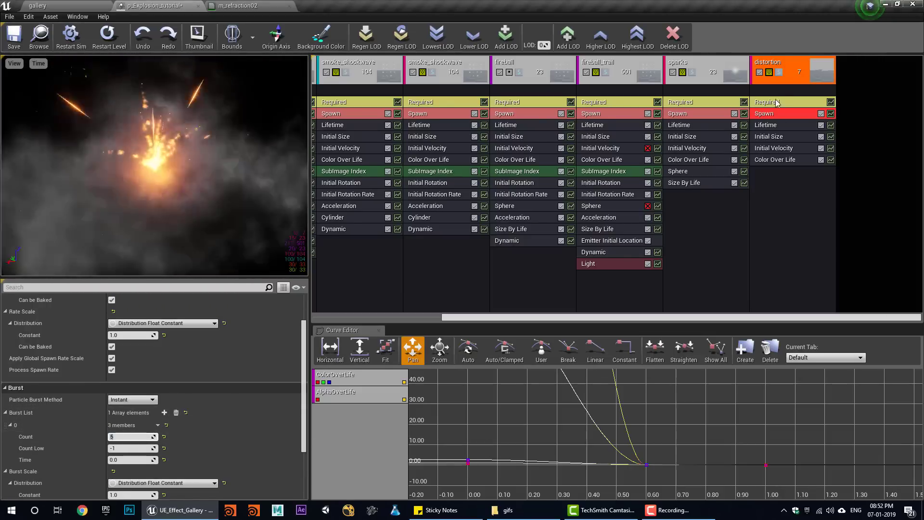
left_click(770, 102)
scroll(212, 397, "down", 5)
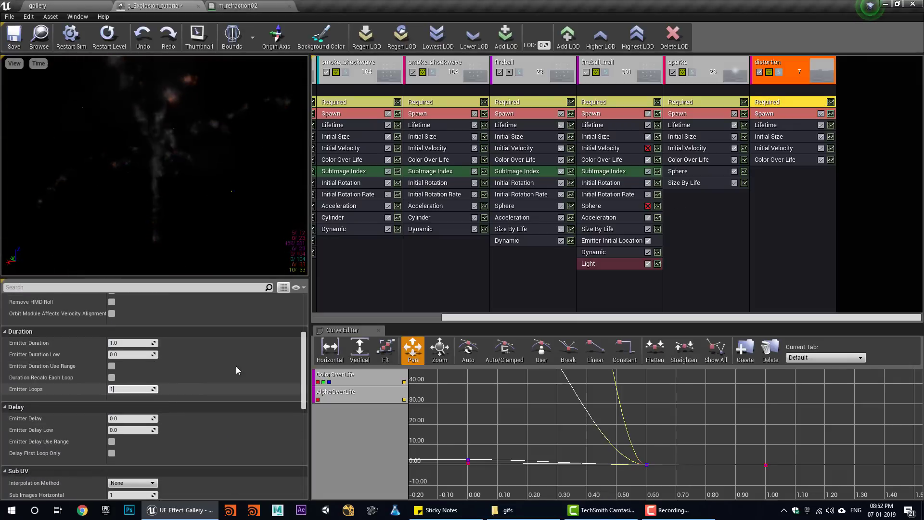
- Add a Size By Life module to distortion with Out Val set to 2
right_click(777, 189)
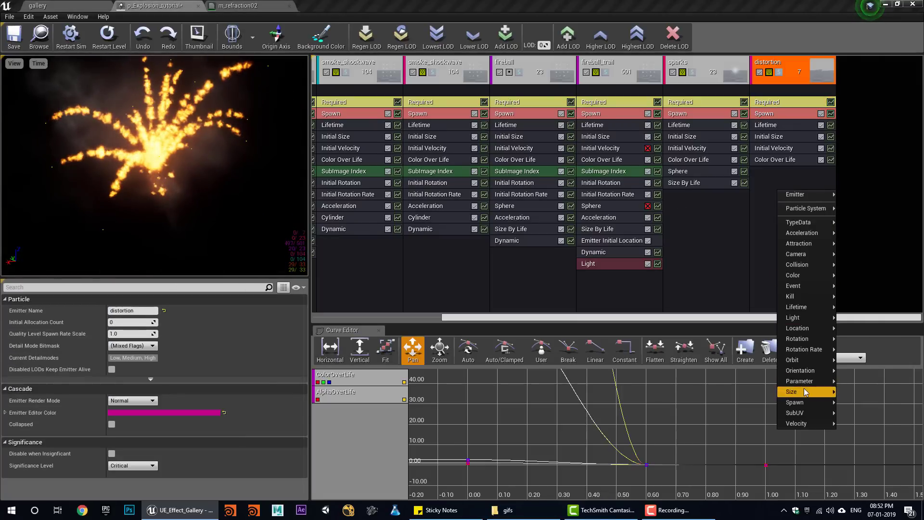
left_click(860, 413)
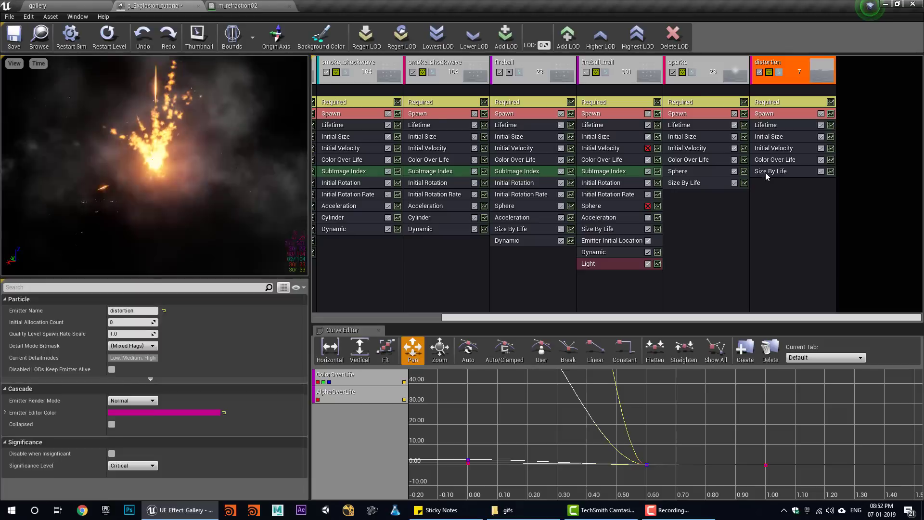
left_click(770, 171)
scroll(143, 446, "down", 5)
scroll(129, 408, "down", 1)
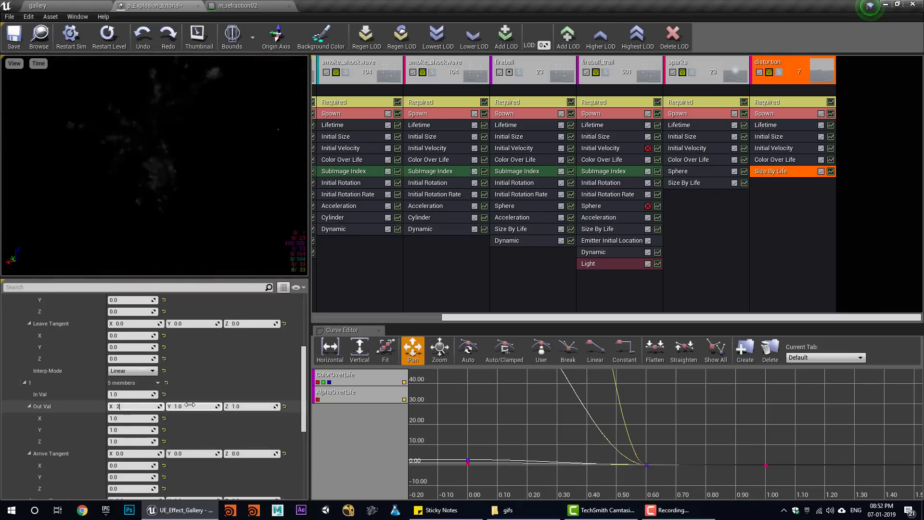
left_click(190, 405)
type("2")
left_click(247, 405)
type("2")
key("Return")
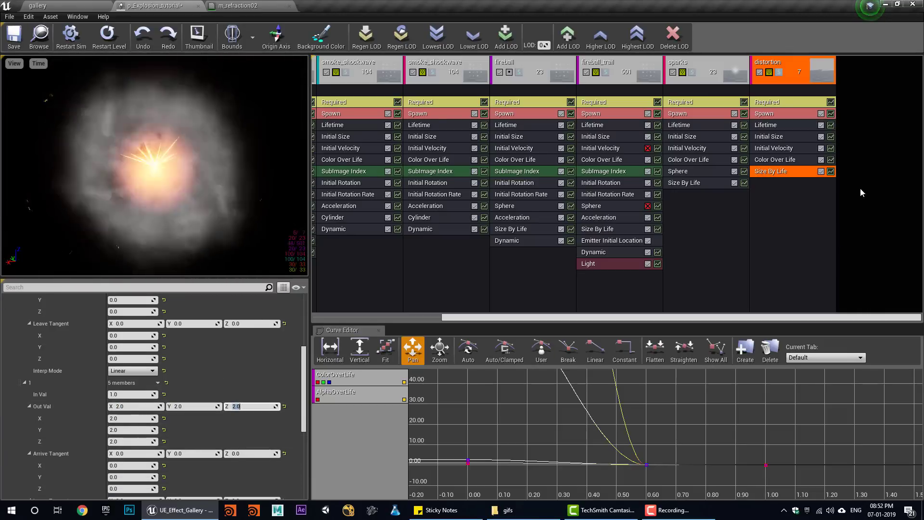
- Check the distortion's Initial Velocity without adding modules, then restart the level preview twice
left_click(781, 147)
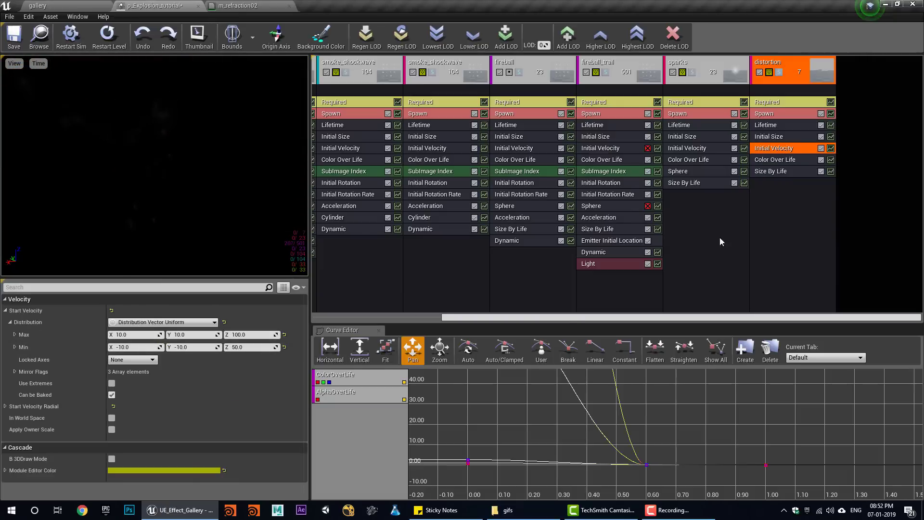
right_click(776, 204)
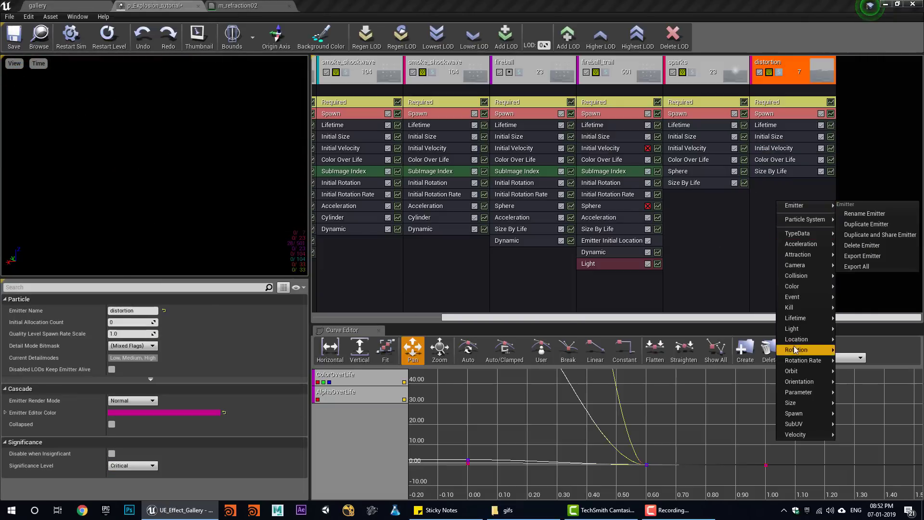
left_click(781, 150)
left_click(118, 43)
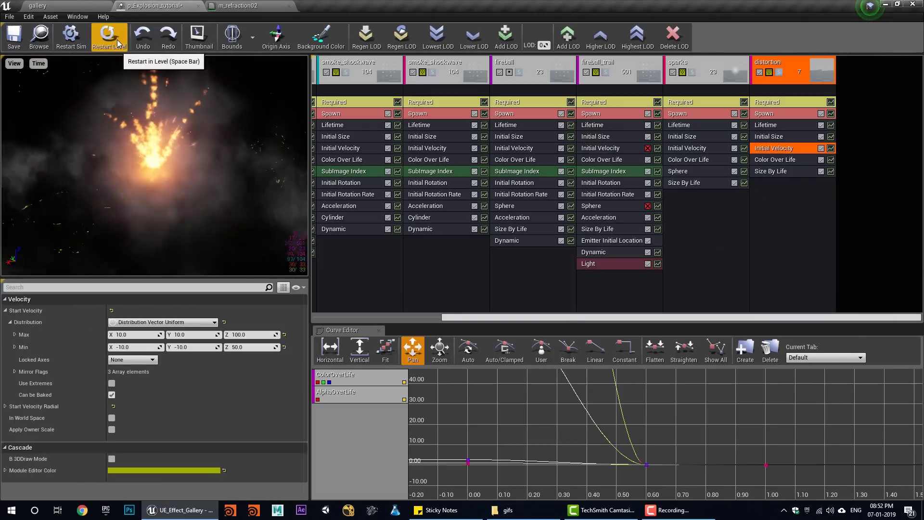
left_click(118, 44)
- Simulate the explosion twice in the gallery level, then reopen Cascade at the distortion Lifetime
left_click(77, 5)
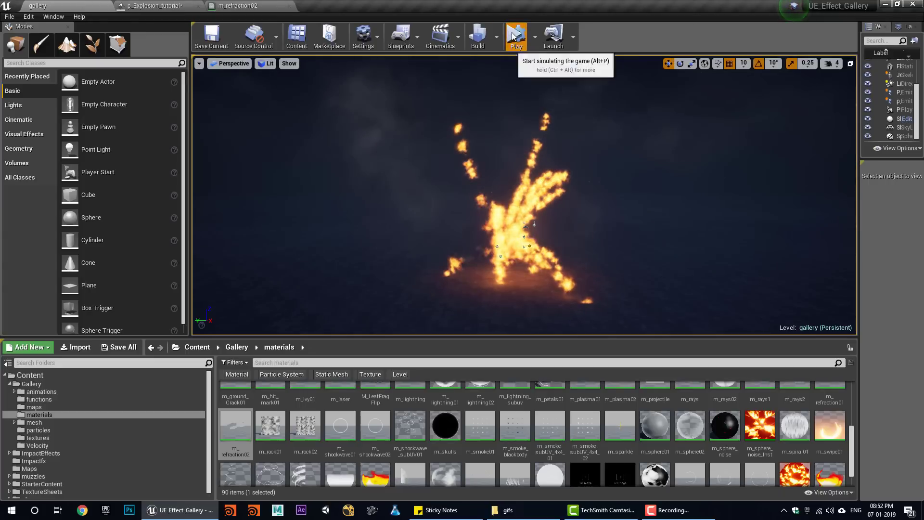
left_click(516, 35)
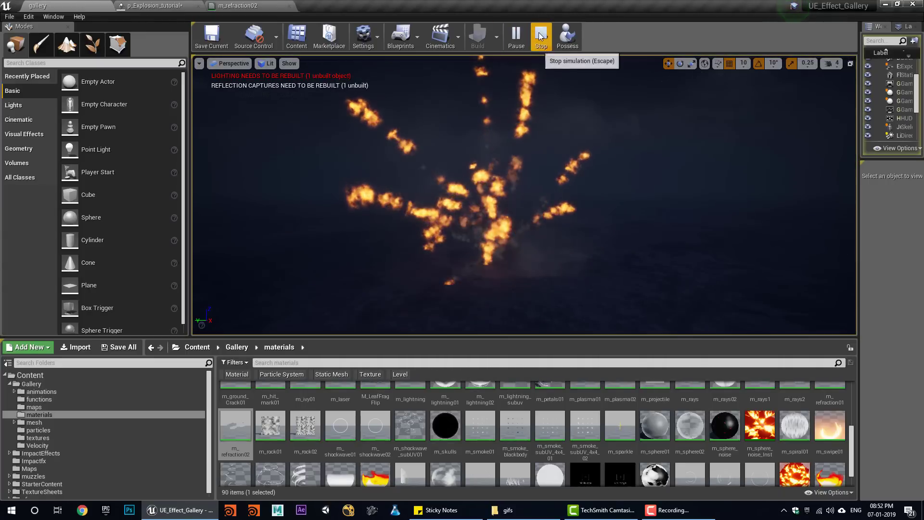
left_click(541, 34)
left_click(516, 37)
left_click(540, 34)
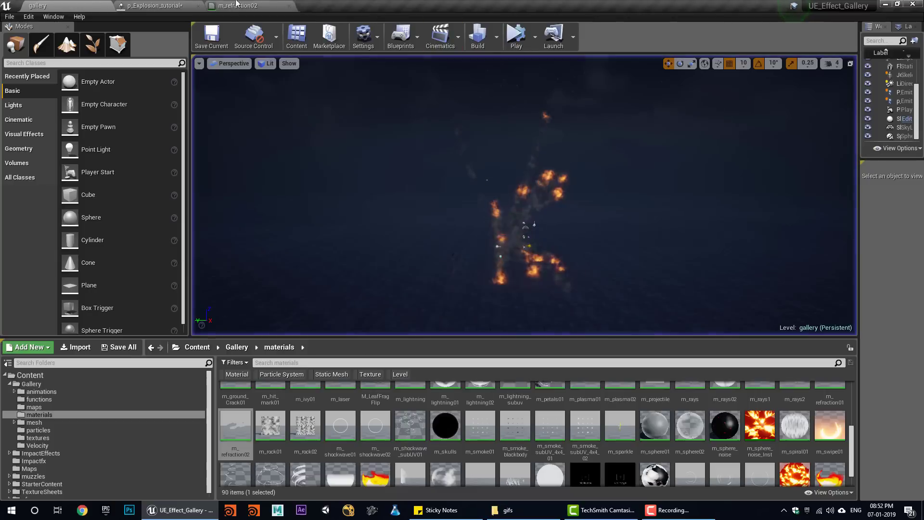
left_click(156, 5)
left_click(769, 127)
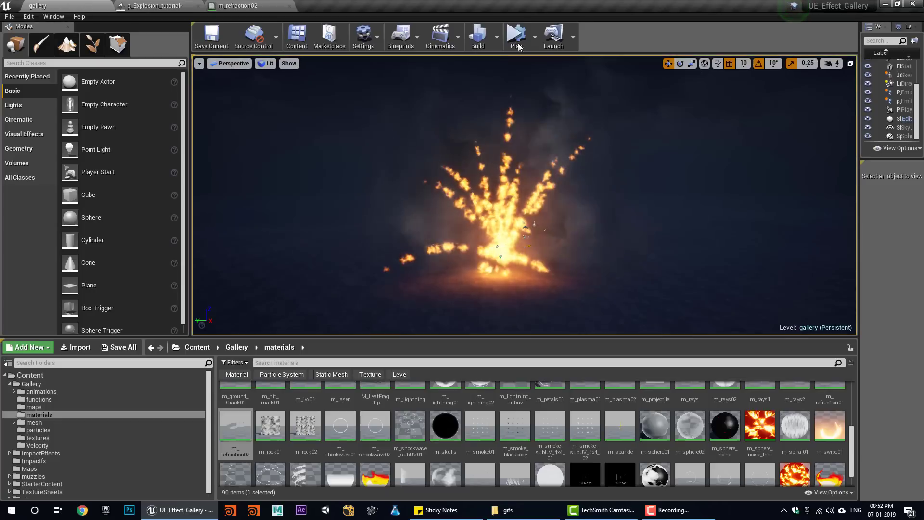
- Preview the level, then set the distortion Initial Size Max X to 3000 and edit Min X
left_click(517, 37)
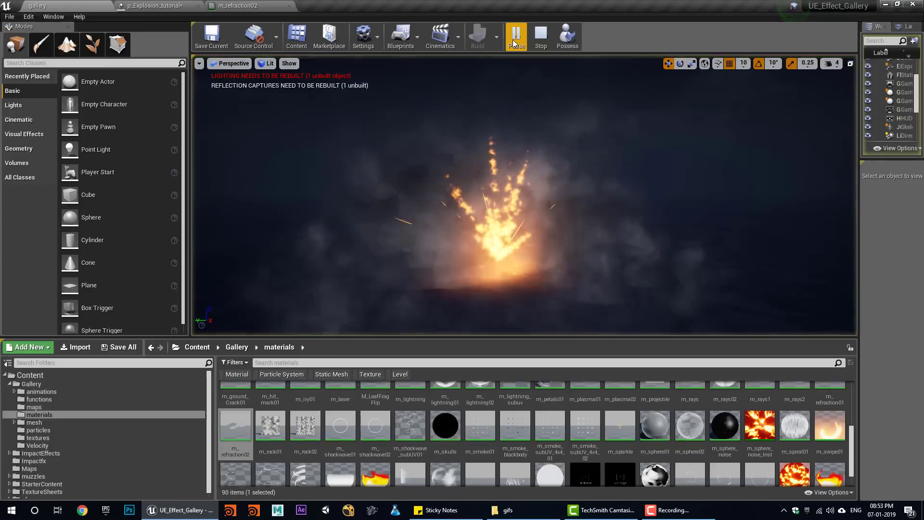
left_click(540, 35)
left_click(517, 36)
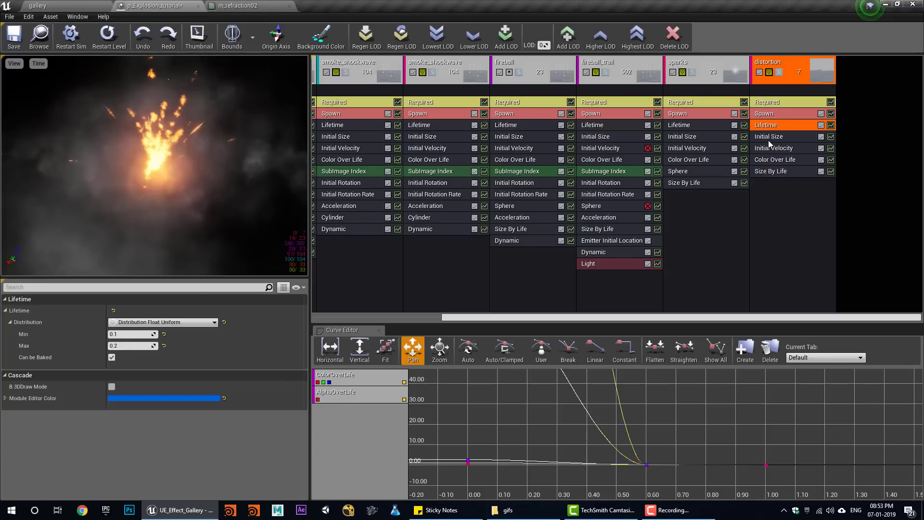
left_click(768, 139)
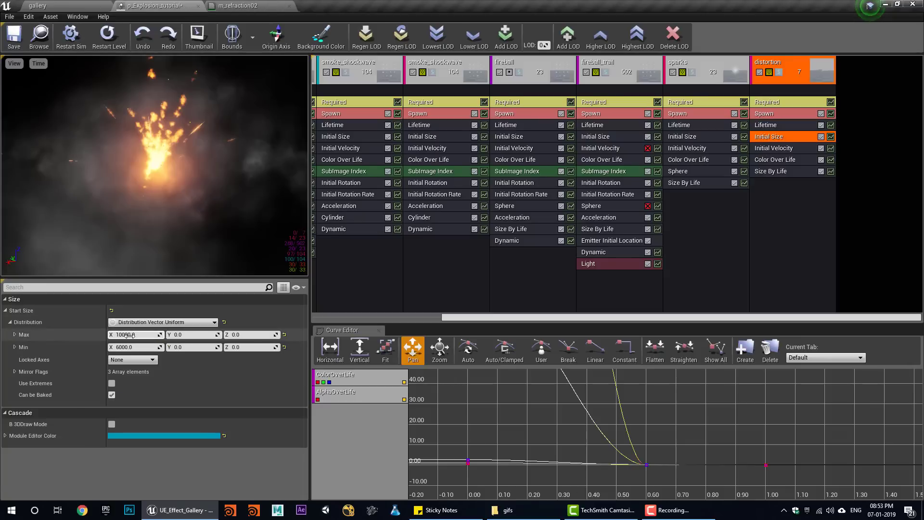
type("300")
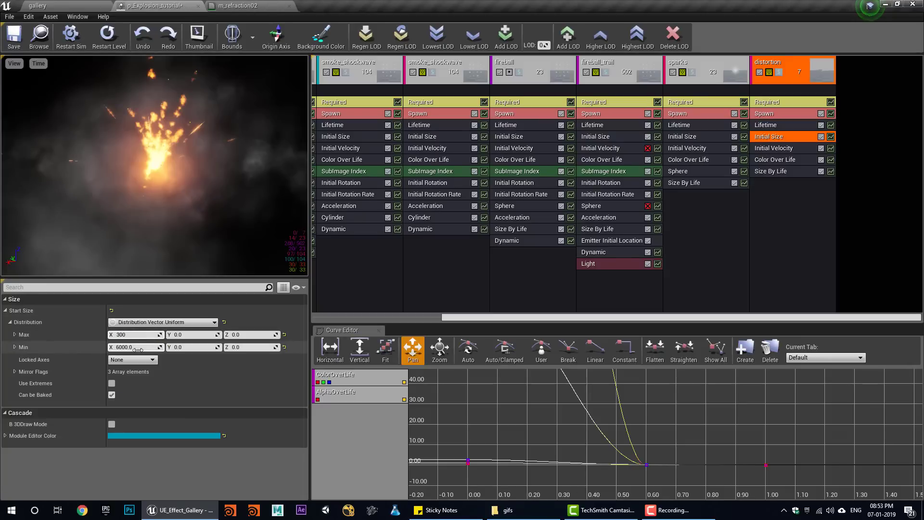
type("0")
left_click(137, 350)
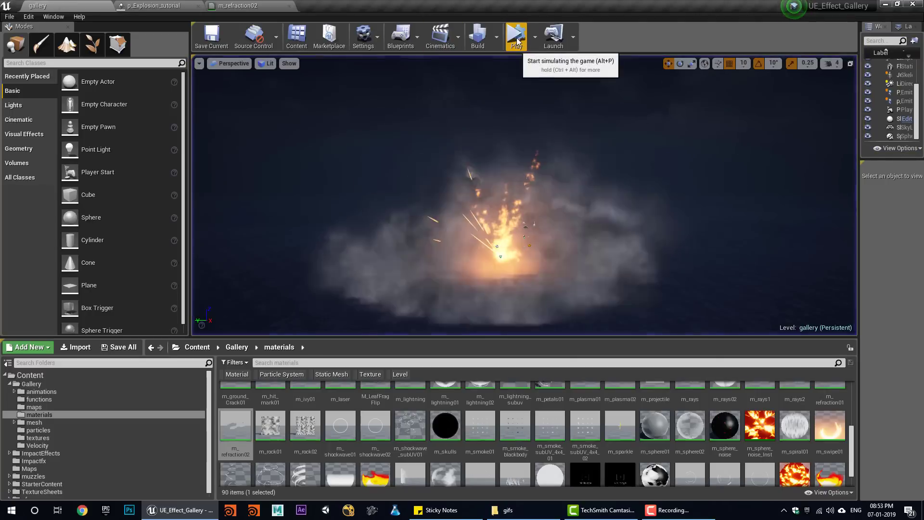
- Set the distortion emitter's Lifetime Max to 0.5
left_click(518, 41)
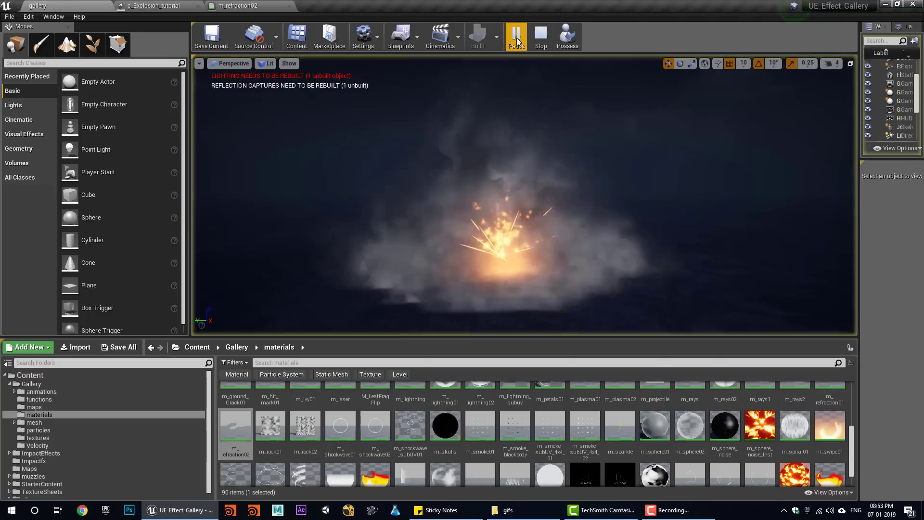
left_click(541, 40)
left_click(519, 41)
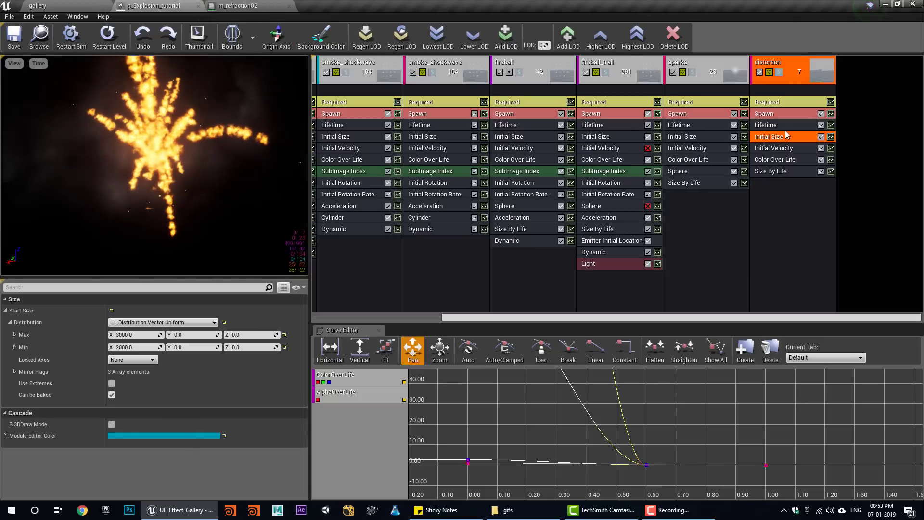
left_click(776, 126)
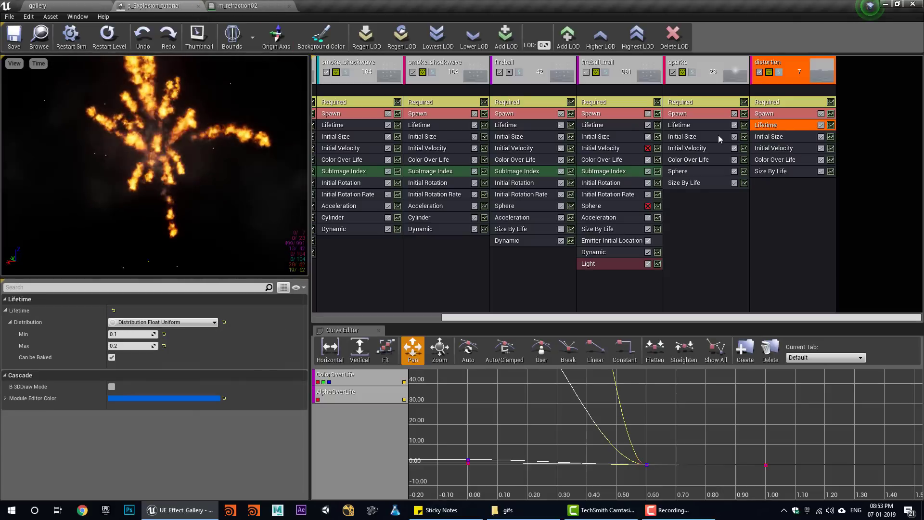
left_click(127, 346)
type("0.5")
key("Return")
- Play and replay the explosion in the gallery level, then return to m_refraction02
left_click(87, 2)
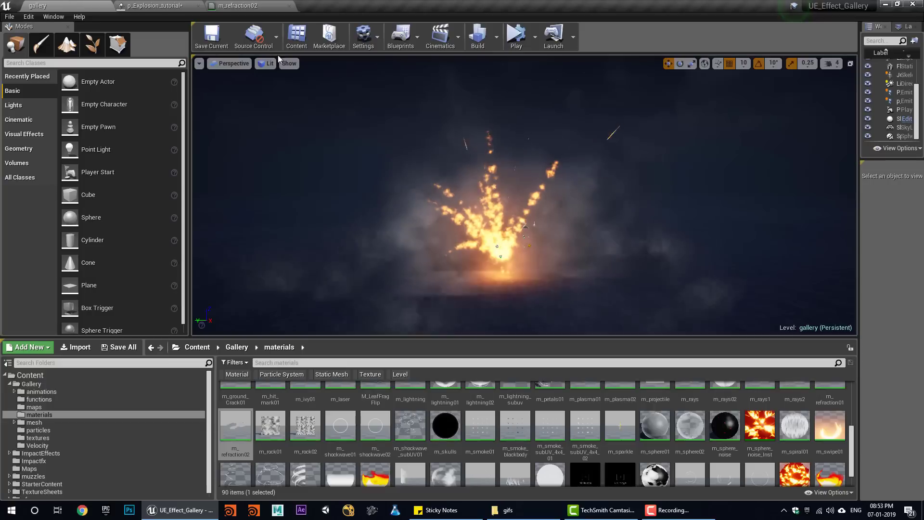
left_click(515, 45)
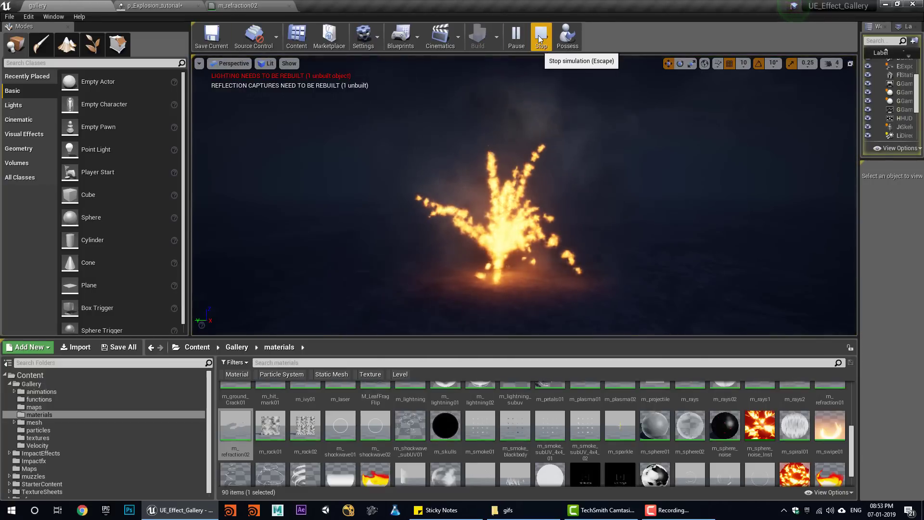
left_click(541, 42)
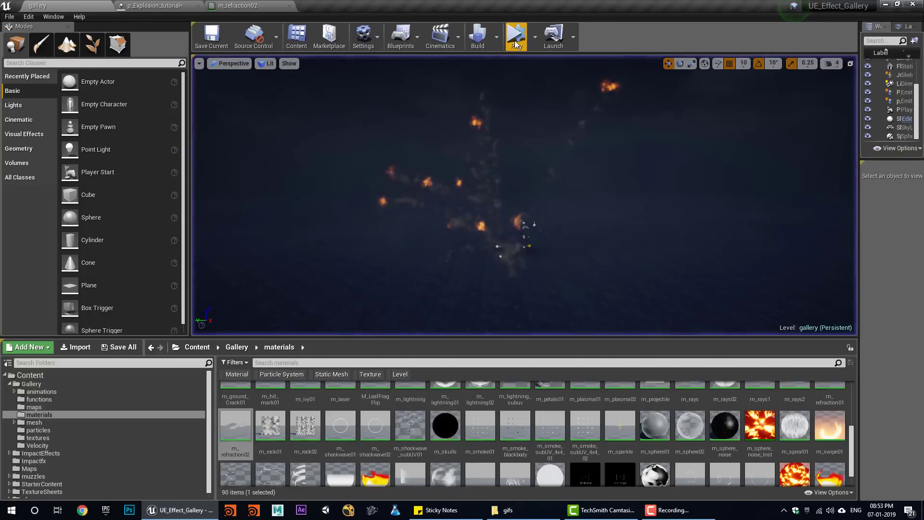
left_click(517, 43)
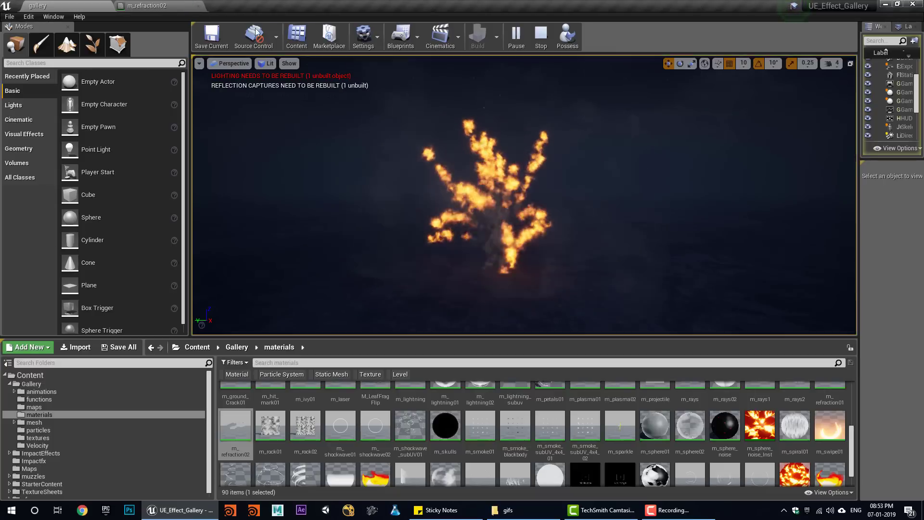
left_click(214, 5)
left_click(198, 5)
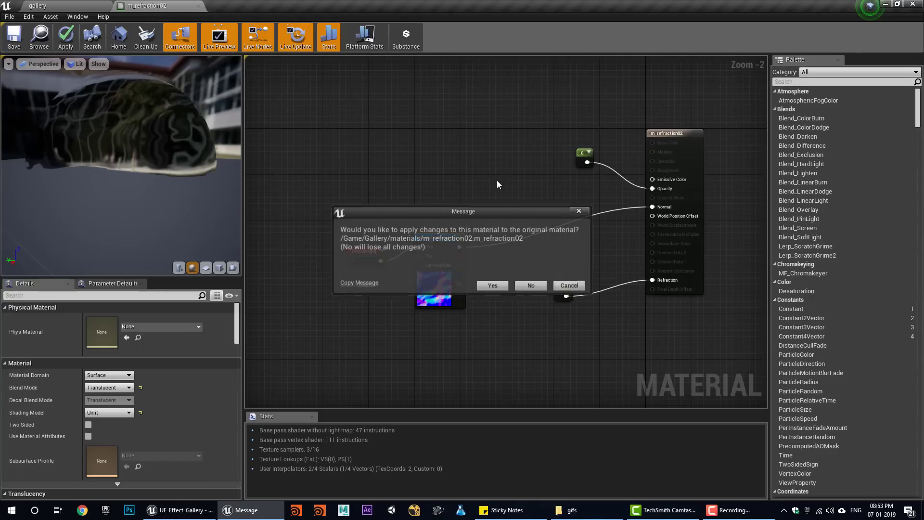
left_click(492, 285)
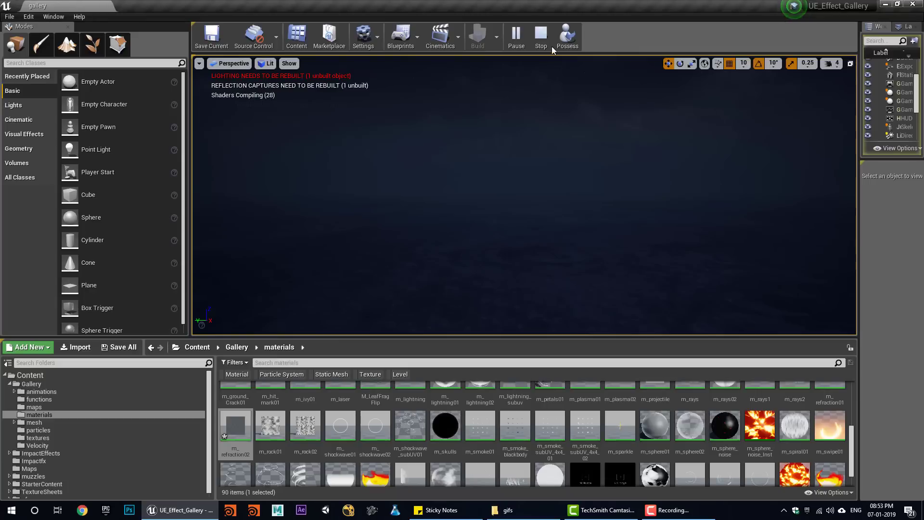
- Stop play, reopen p_Explosion_tutorial from the level, and locate m_refraction02 in the content assets
left_click(542, 39)
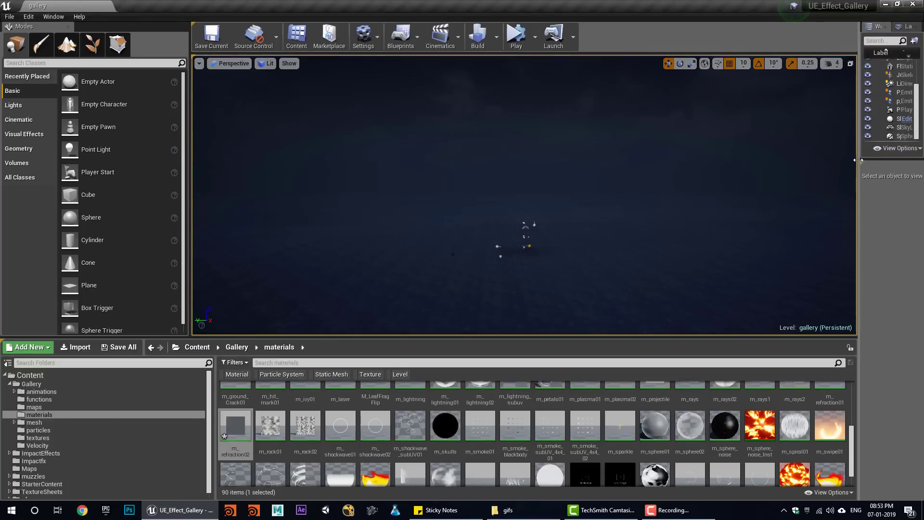
left_click_drag(858, 160, 775, 172)
left_click(834, 101)
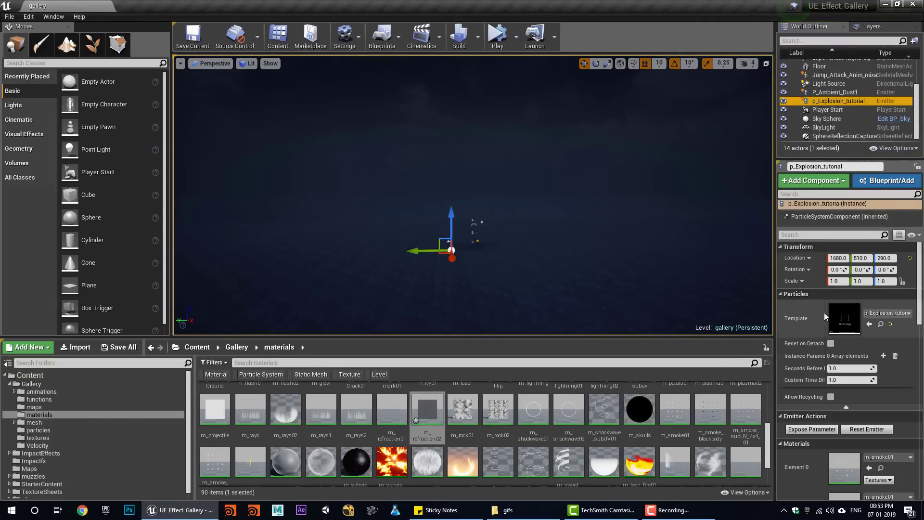
double_click(843, 313)
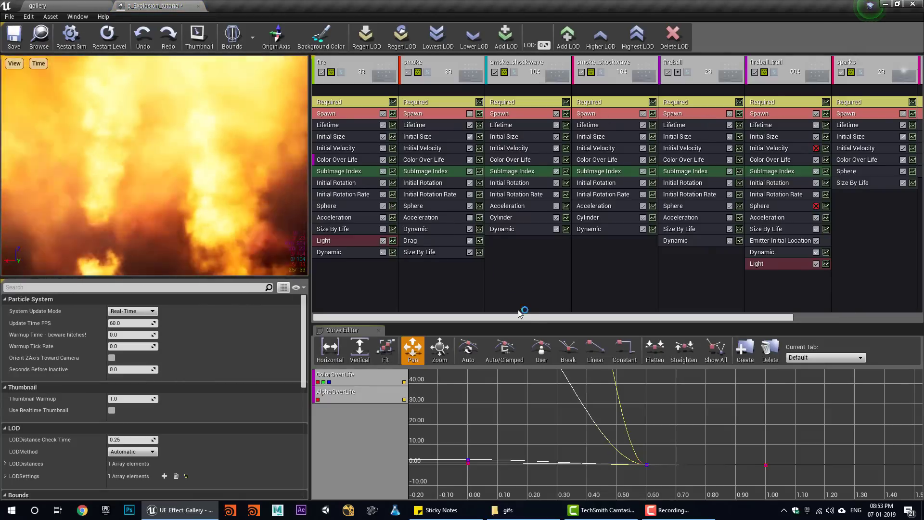
left_click(771, 101)
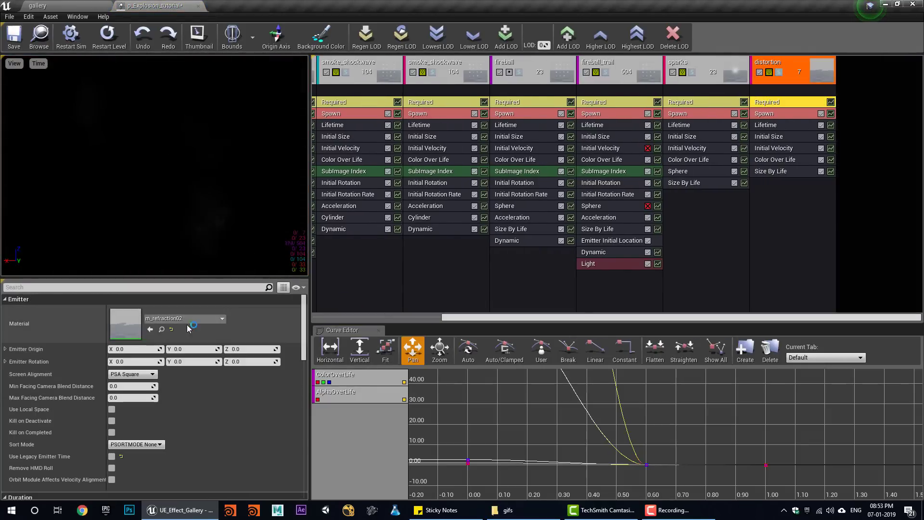
left_click(157, 330)
left_click(191, 4)
- Give distortion Mesh Data with the Sphere mesh, override material m_refraction02, and save
right_click(762, 88)
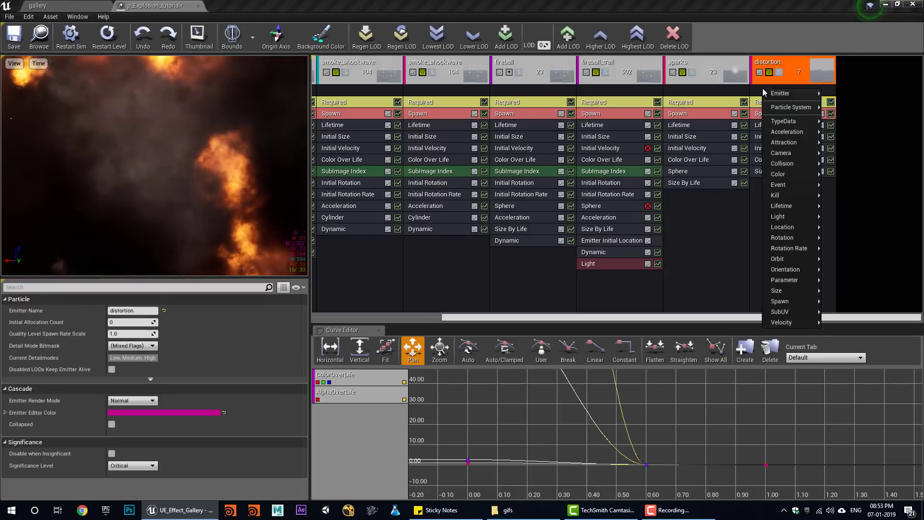
mouse_move(804, 143)
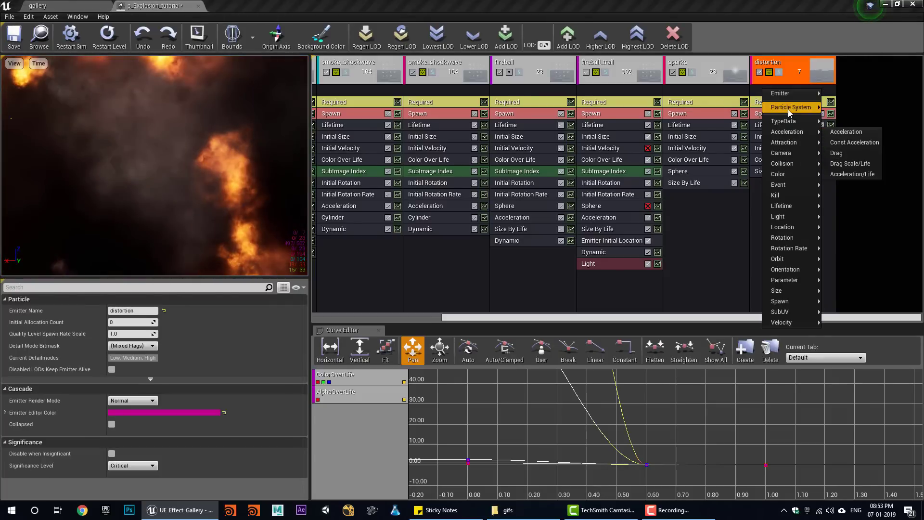
left_click(854, 166)
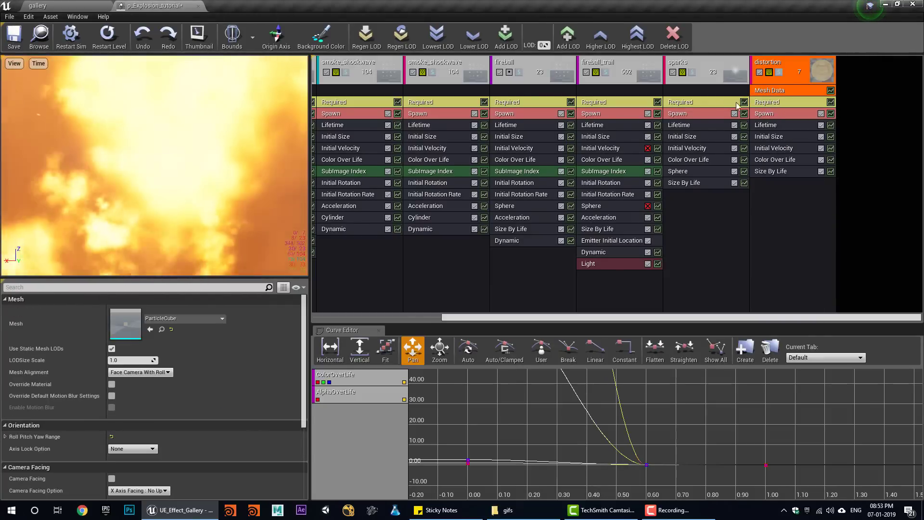
left_click(111, 385)
left_click(169, 318)
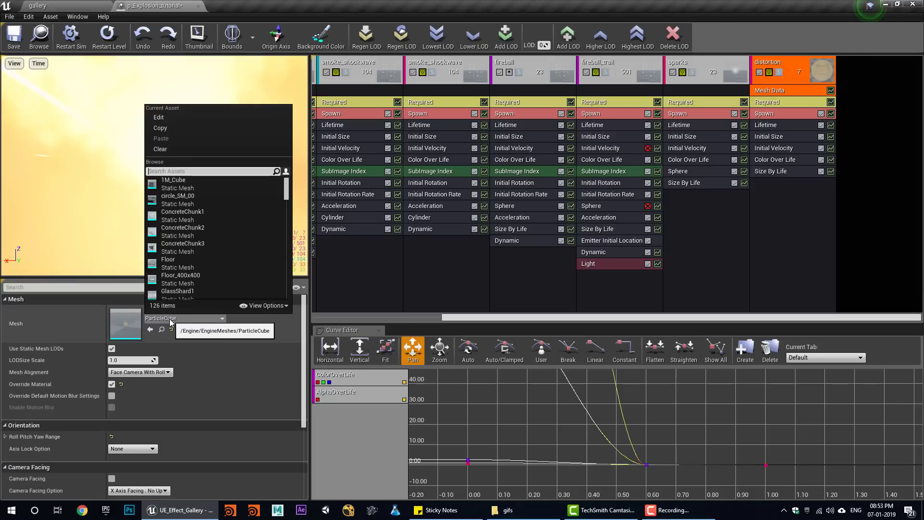
type("sph")
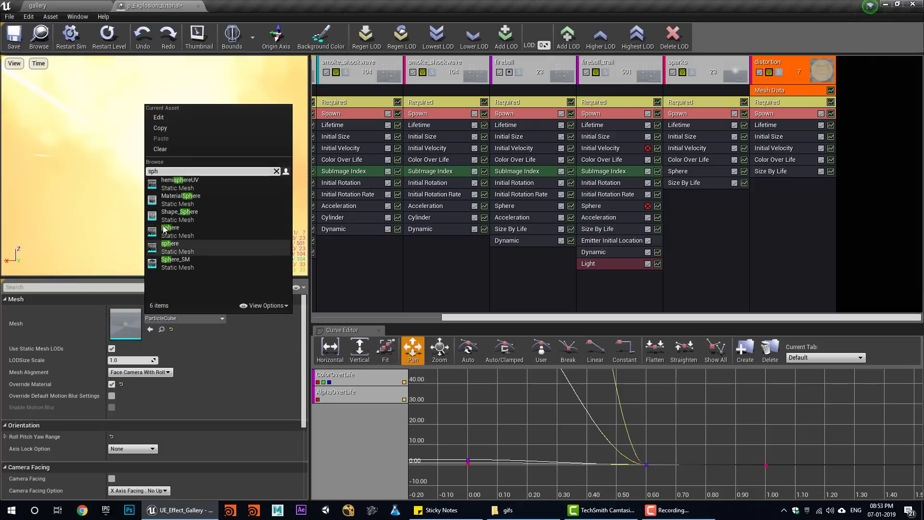
left_click(189, 228)
left_click(766, 103)
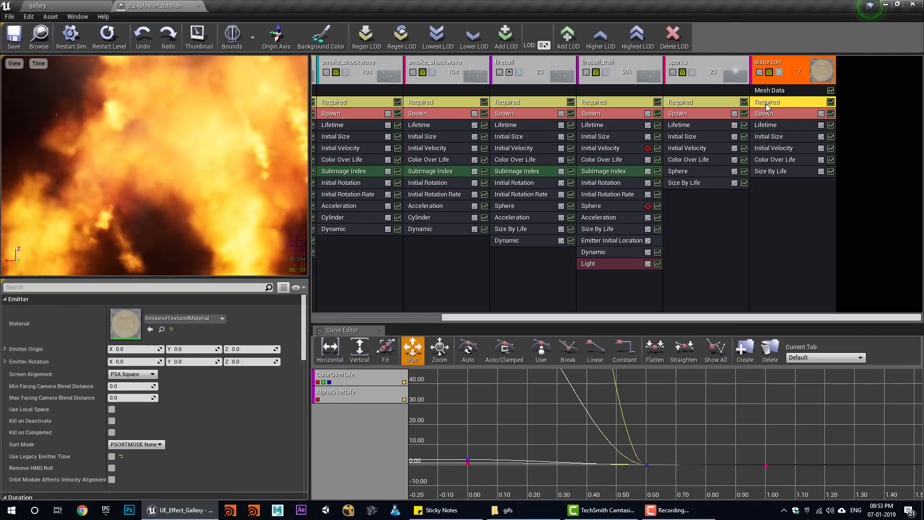
left_click(150, 330)
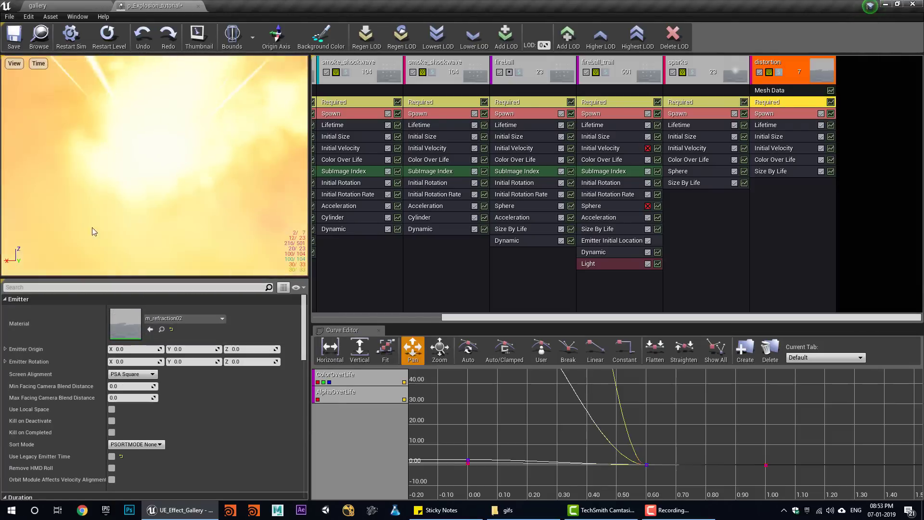
left_click(12, 42)
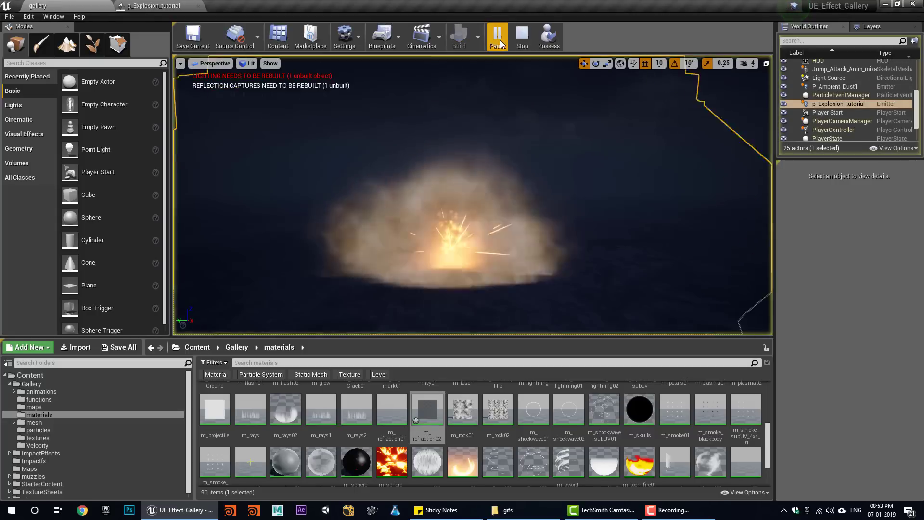
- Replay the level, then set the distortion Initial Size X range to 2000–3000
left_click(511, 38)
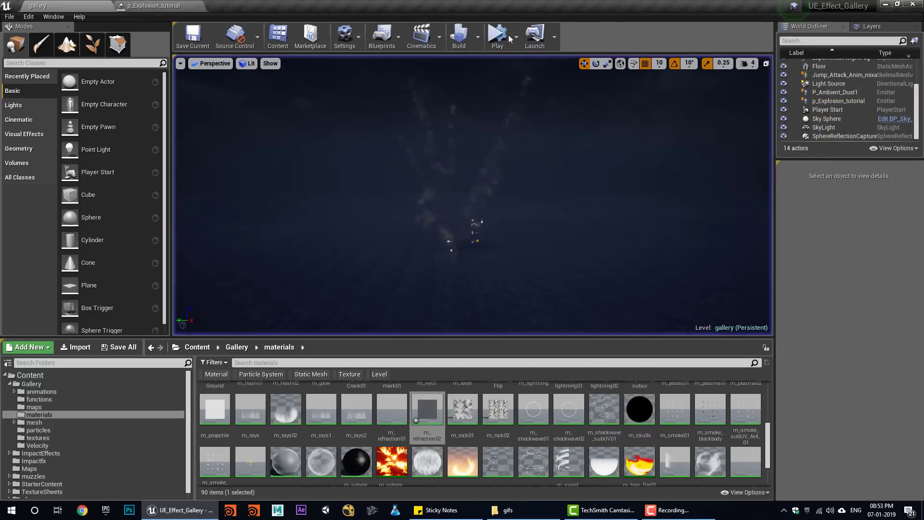
left_click(508, 37)
left_click(512, 38)
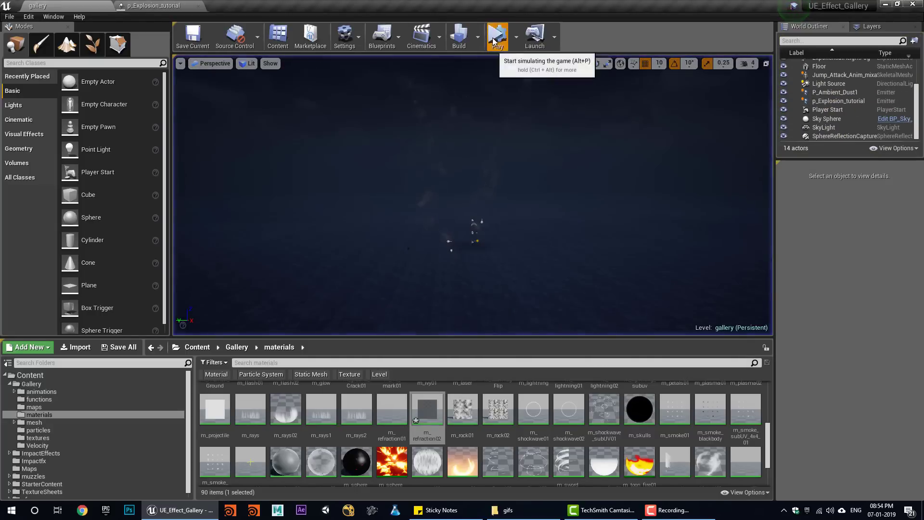
left_click(492, 38)
left_click(519, 36)
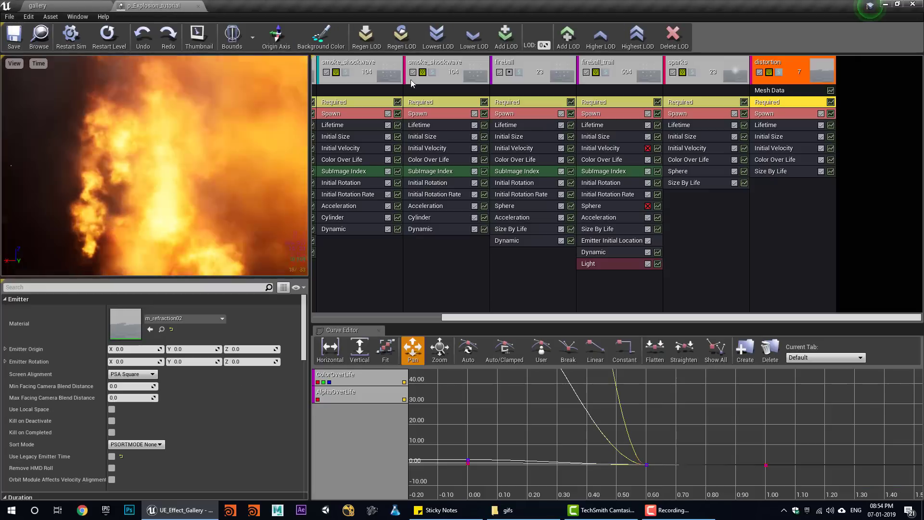
left_click(779, 136)
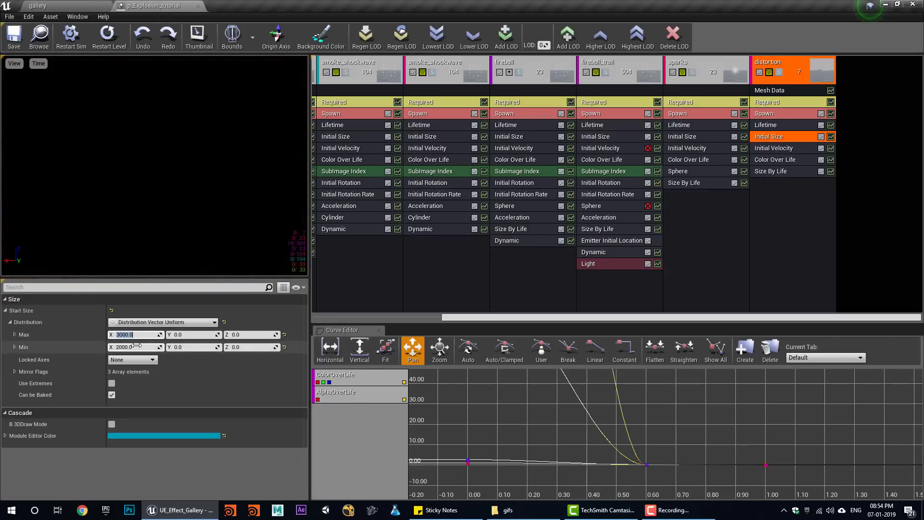
type("0")
left_click(138, 346)
type("0")
key("Return")
- Preview the bigger distortion, float Cascade into its own window, and solo the distortion emitter
left_click(72, 6)
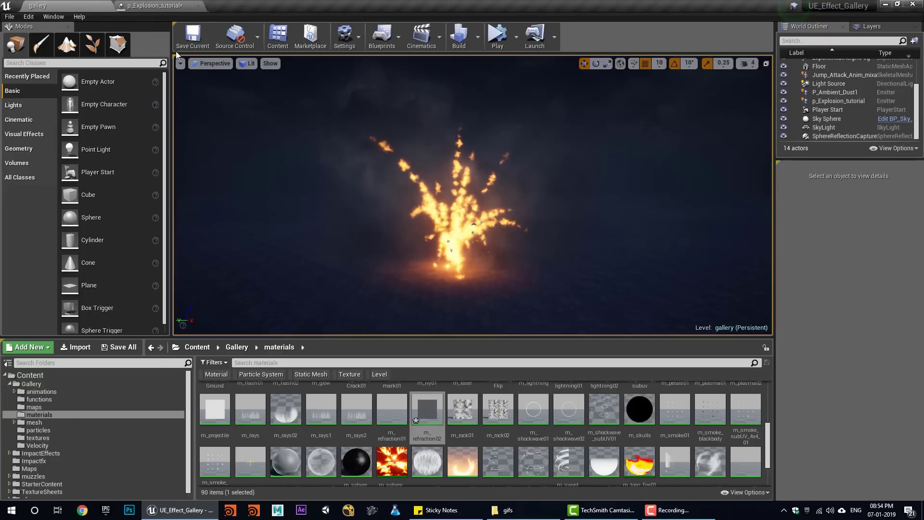
left_click(494, 41)
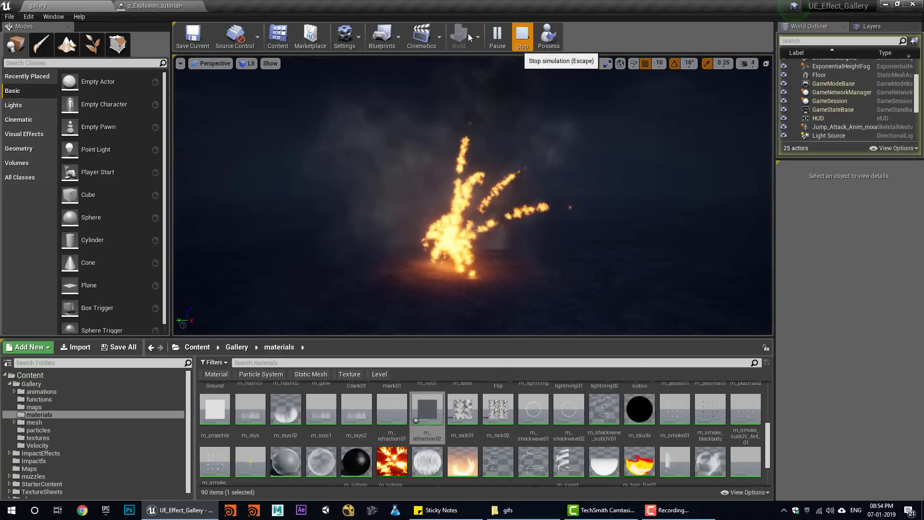
left_click(156, 5)
left_click_drag(177, 6, 479, 280)
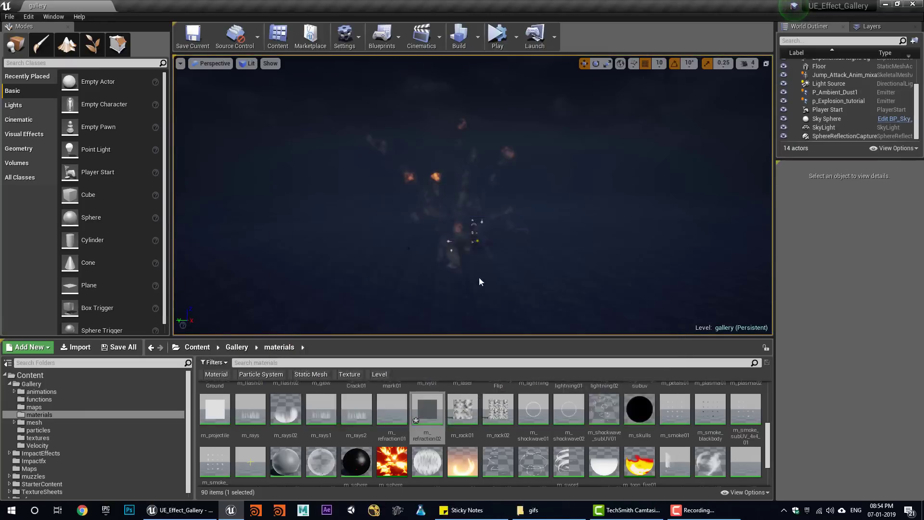
left_click(523, 298)
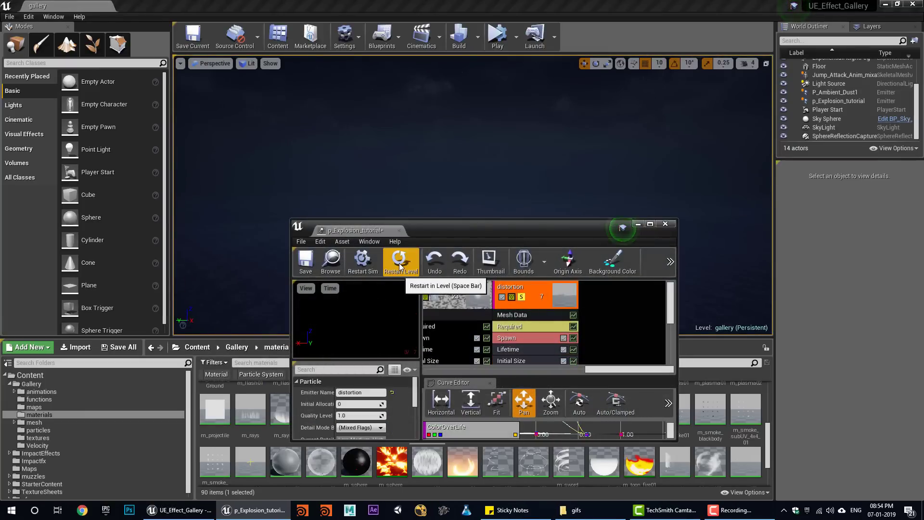
- Widen the floating Cascade window, unsolo the distortion emitter, and restart the level twice
left_click_drag(423, 225, 600, 265)
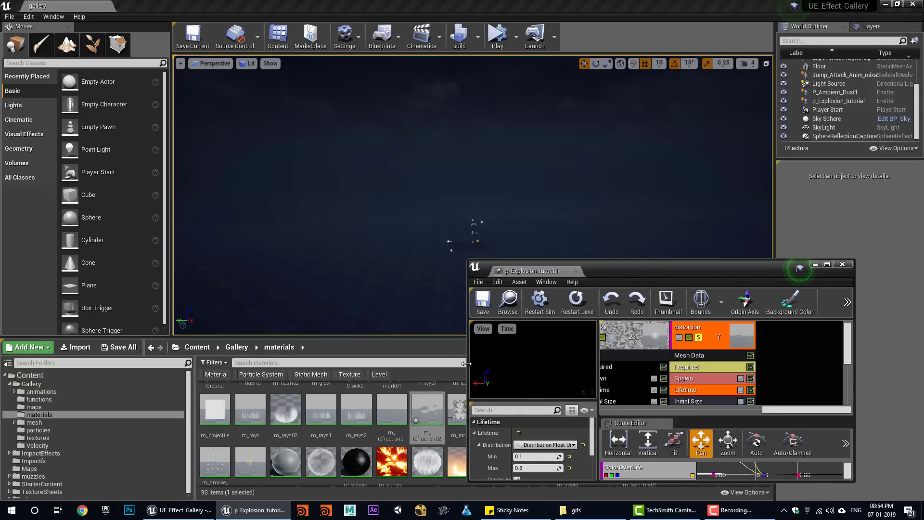
left_click_drag(465, 363, 191, 363)
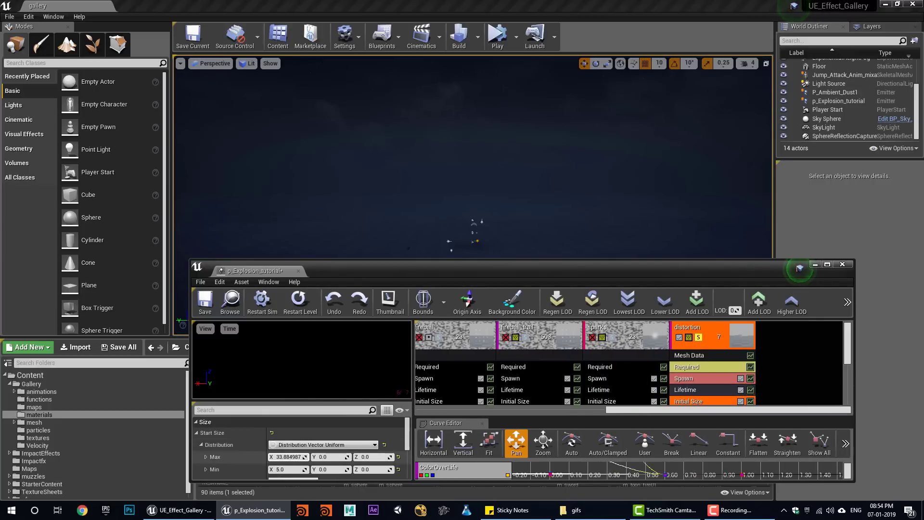
scroll(310, 457, "down", 1)
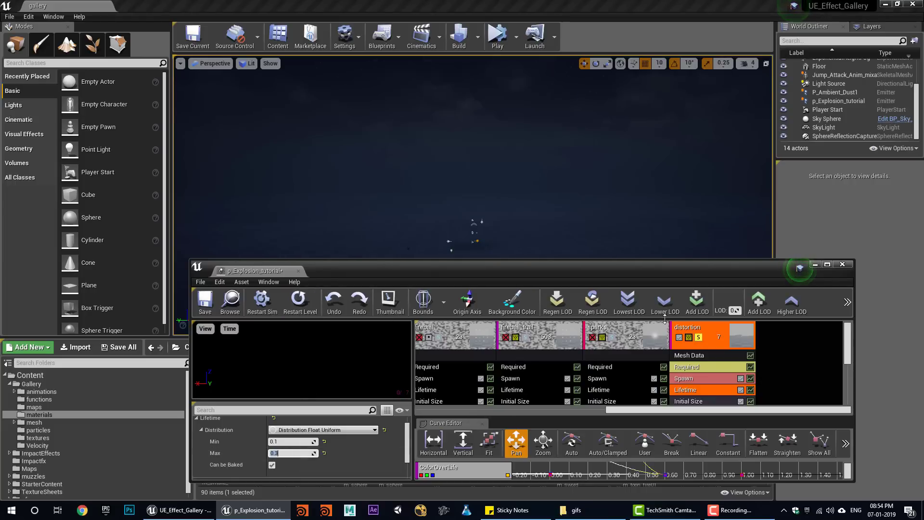
left_click(698, 337)
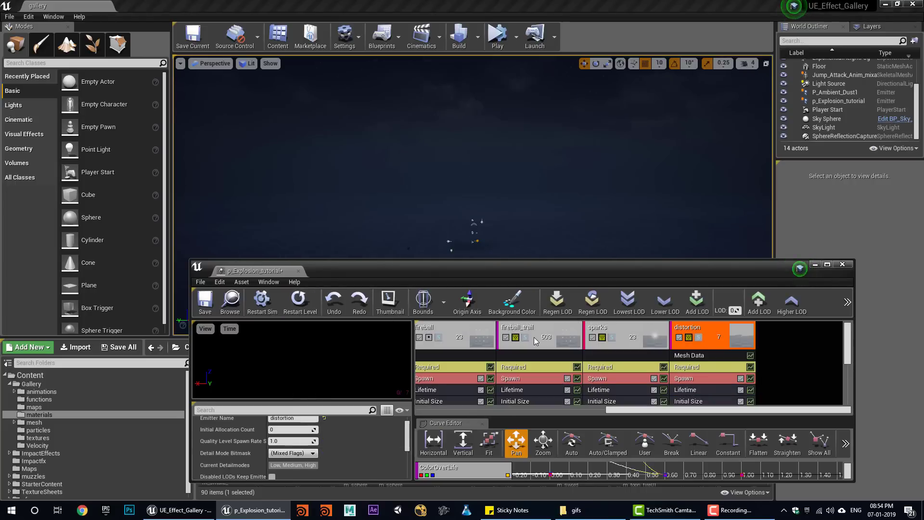
left_click(305, 307)
left_click(304, 308)
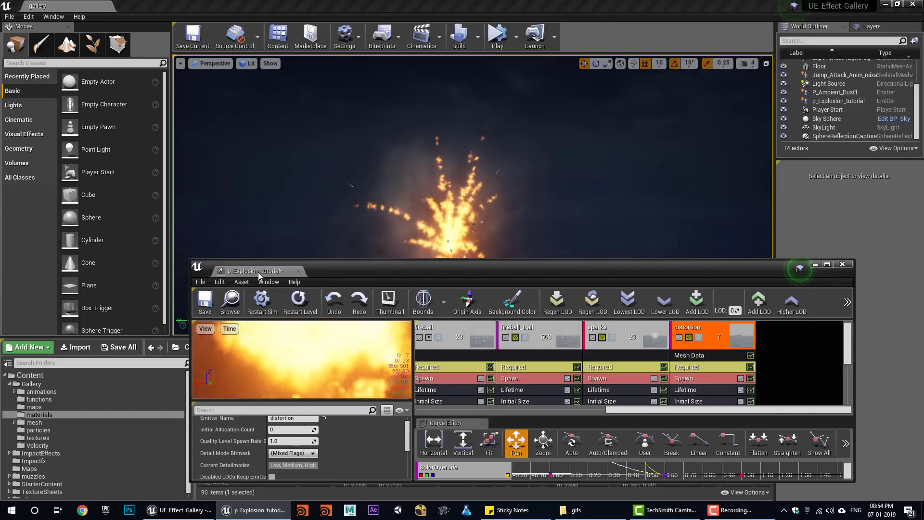
- Dock Cascade beside the gallery tab and simulate the level
left_click_drag(258, 273, 154, 5)
left_click(39, 5)
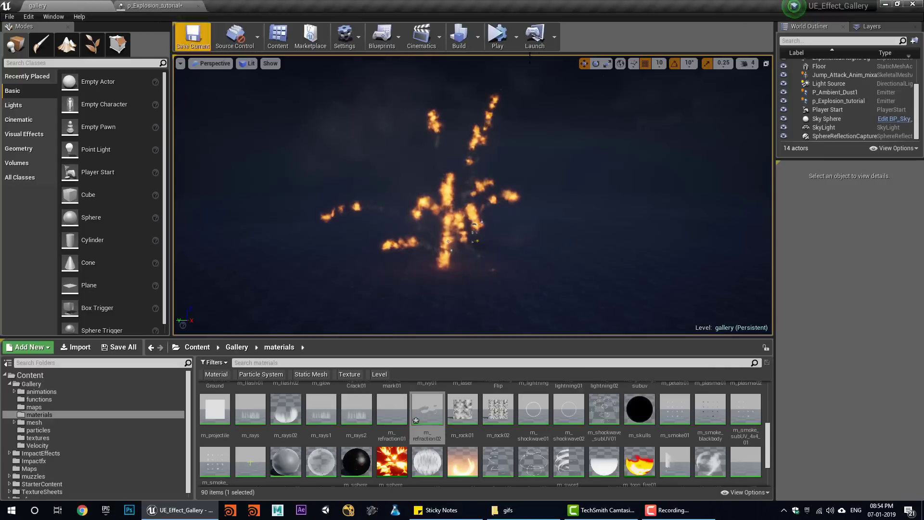
left_click(505, 38)
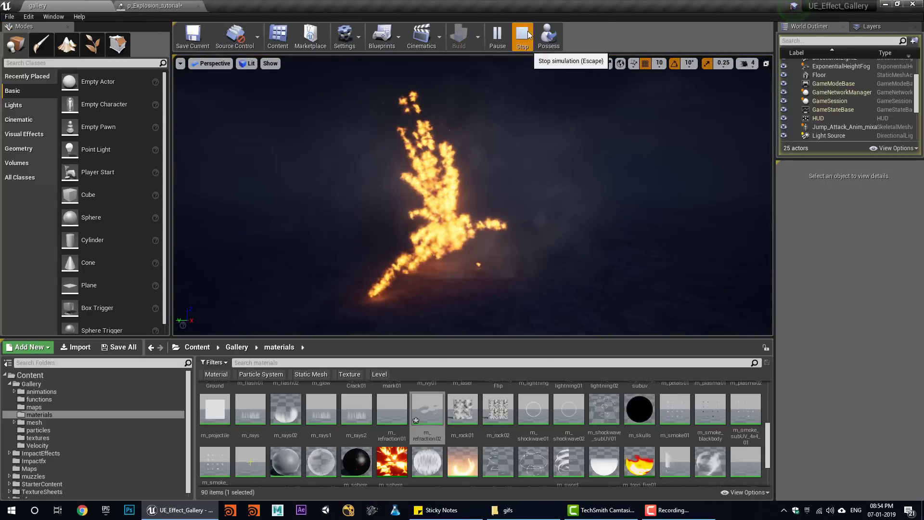
- Set the Fireball Sphere module's Start Radius to 20 and simulate the level
left_click(523, 36)
left_click(154, 5)
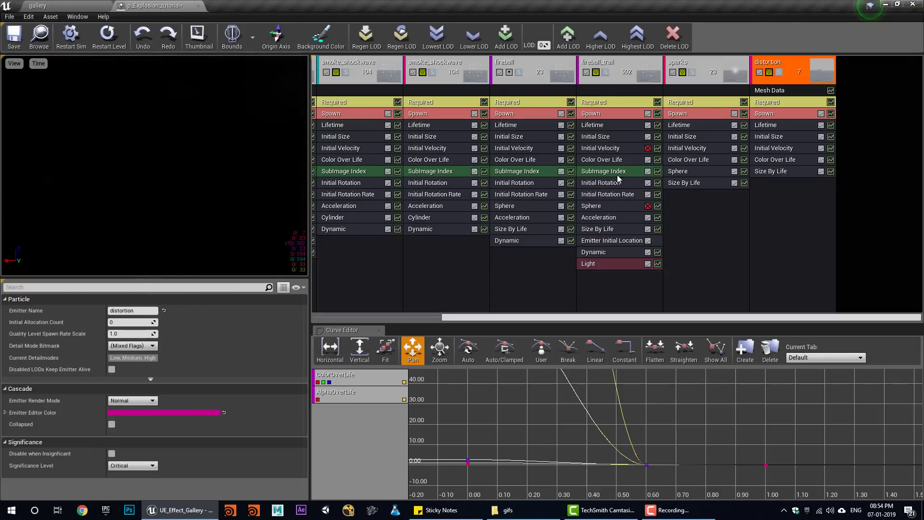
left_click(519, 208)
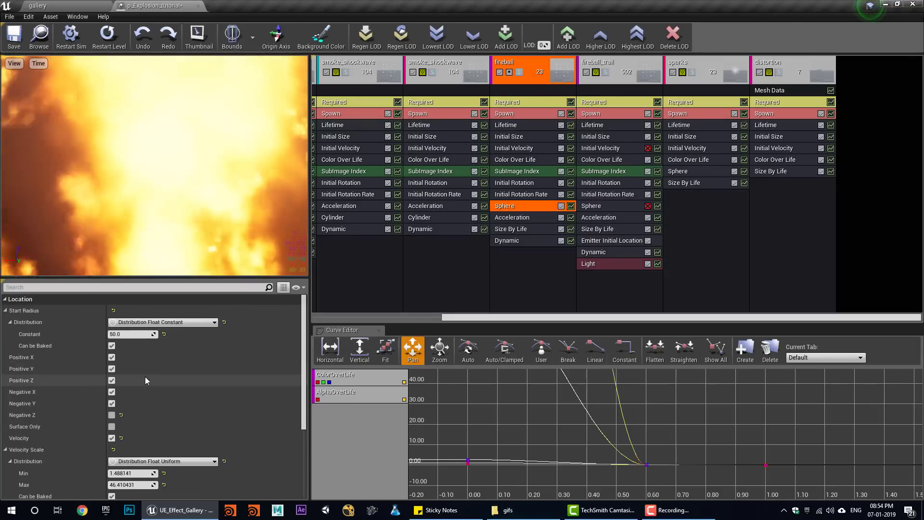
left_click(146, 333)
type("20")
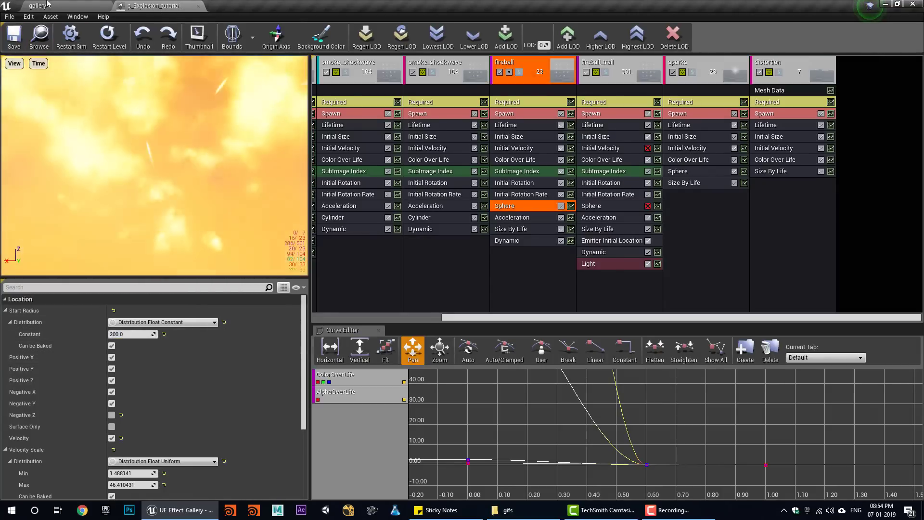
left_click(38, 6)
left_click(500, 40)
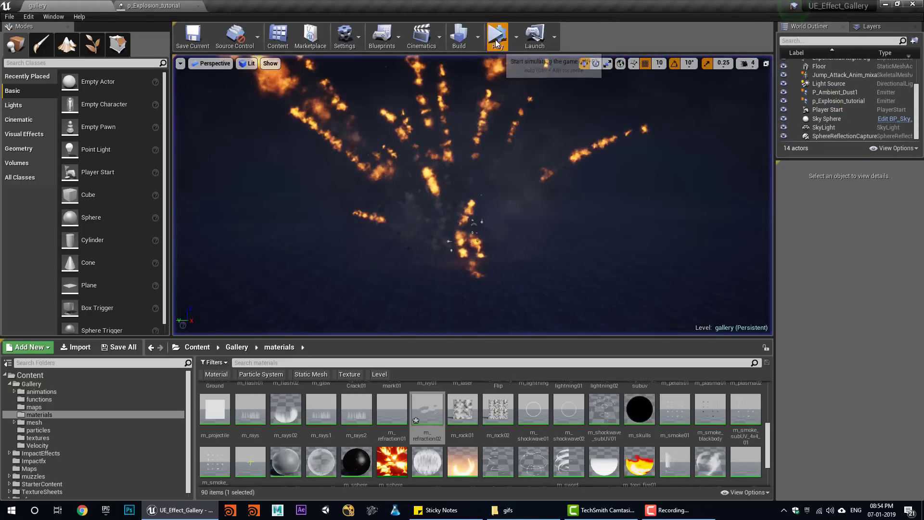
left_click(530, 43)
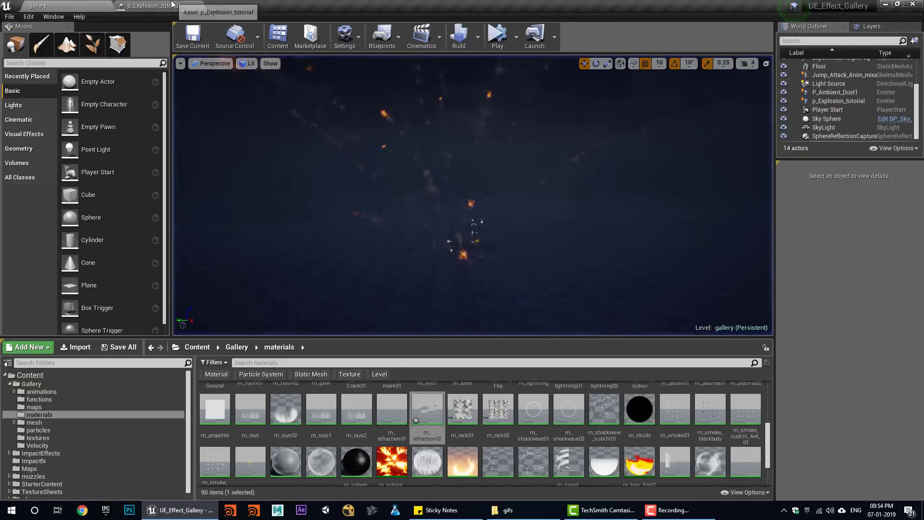
- Raise the Fireball sphere Start Radius to 100 and simulate again to check
left_click(170, 5)
left_click(139, 334)
type("100")
key("Return")
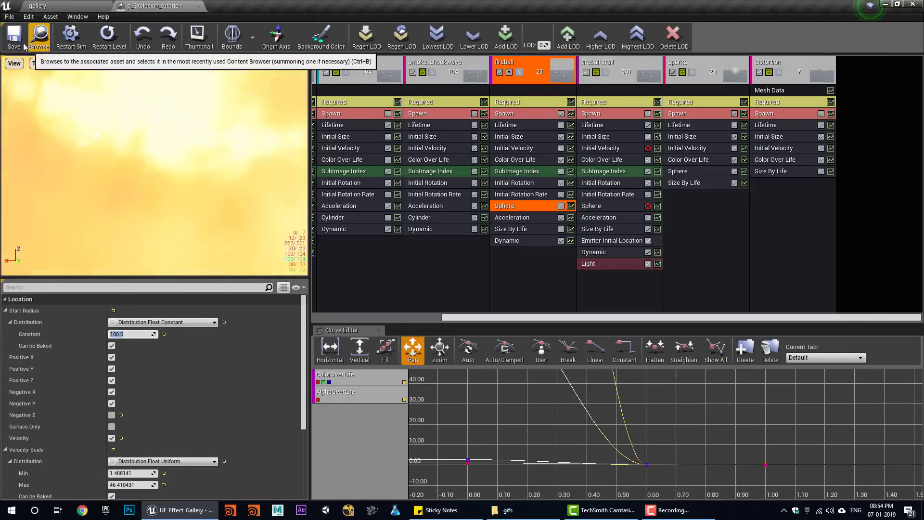
left_click(73, 5)
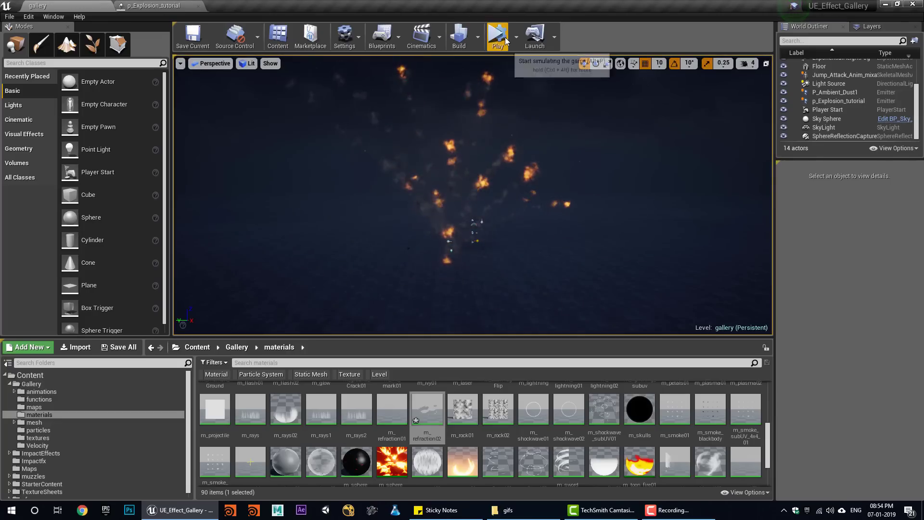
left_click(497, 41)
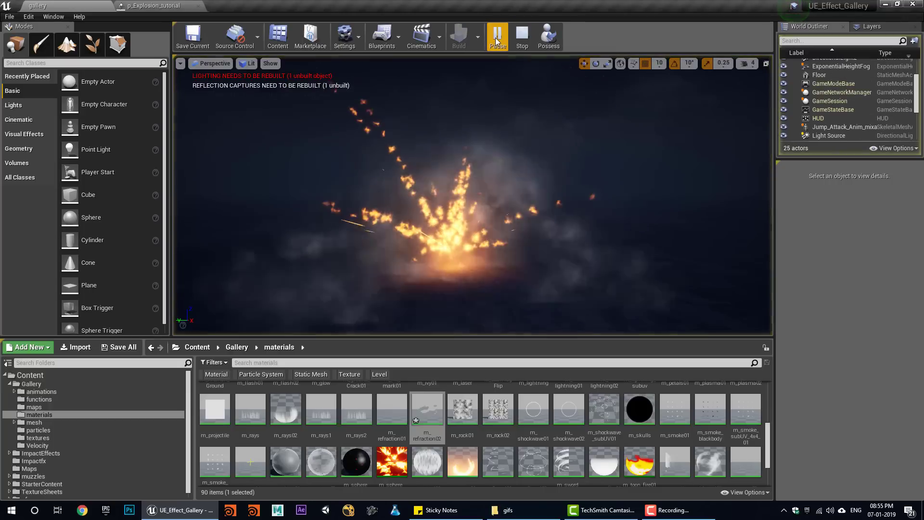
key("Escape")
- Drag Fireball Acceleration Max Z to about -9756 and Min Z to about -3661, then preview
left_click(154, 5)
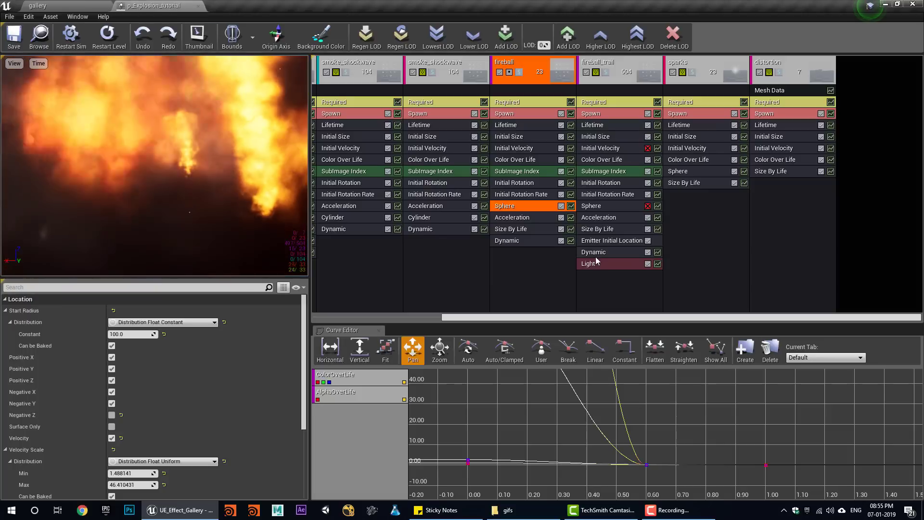
left_click_drag(251, 334, 217, 334)
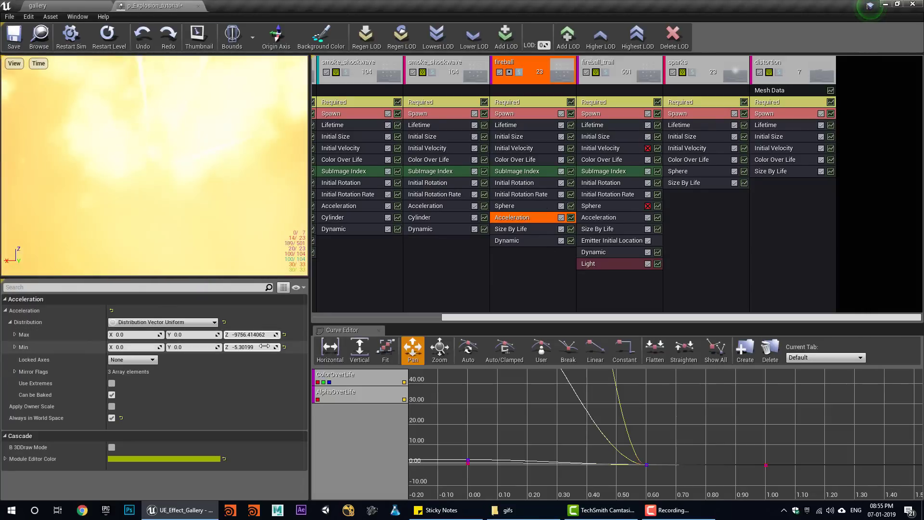
left_click_drag(269, 347, 240, 349)
left_click(53, 6)
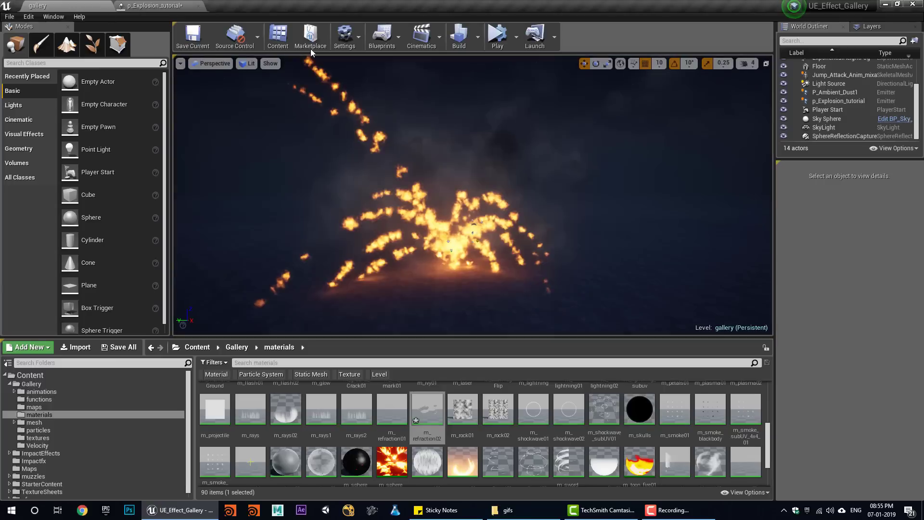
left_click(497, 36)
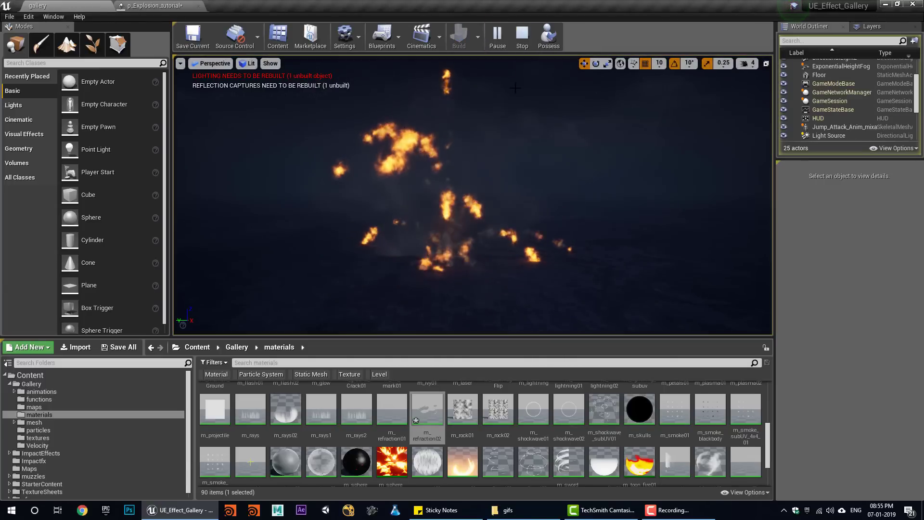
left_click(521, 39)
- Replay the explosion several times in the gallery level, then return to Cascade
left_click(498, 38)
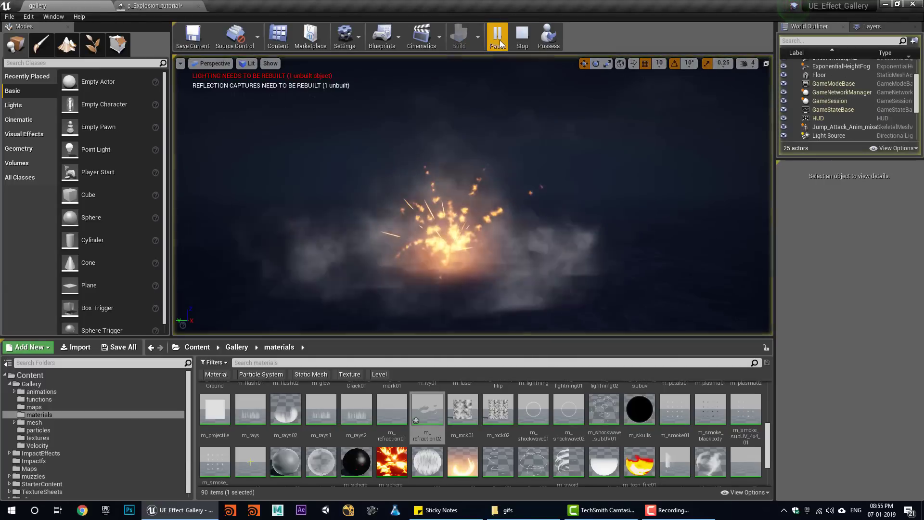
left_click(521, 40)
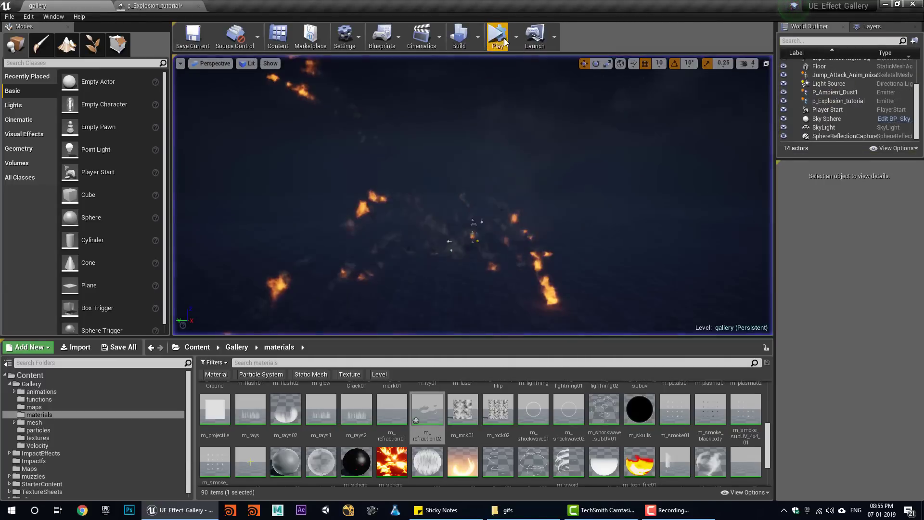
left_click(498, 38)
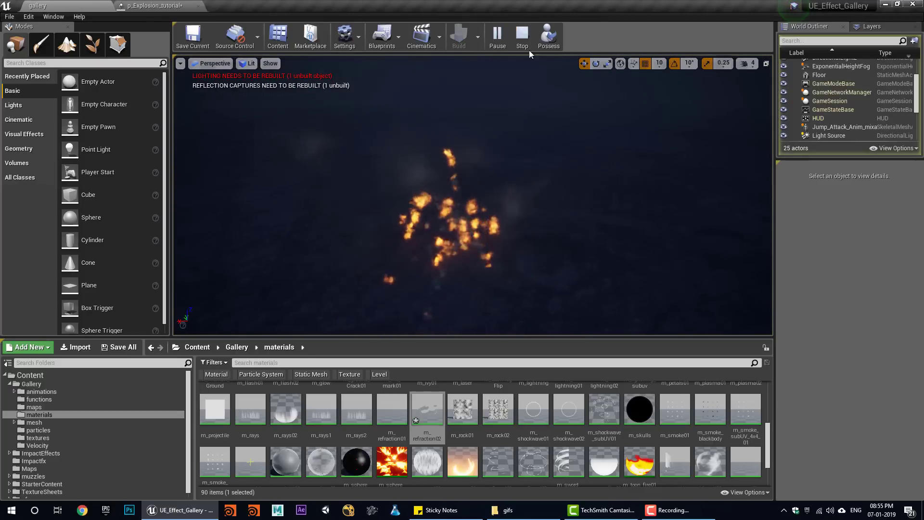
left_click(520, 38)
left_click(498, 37)
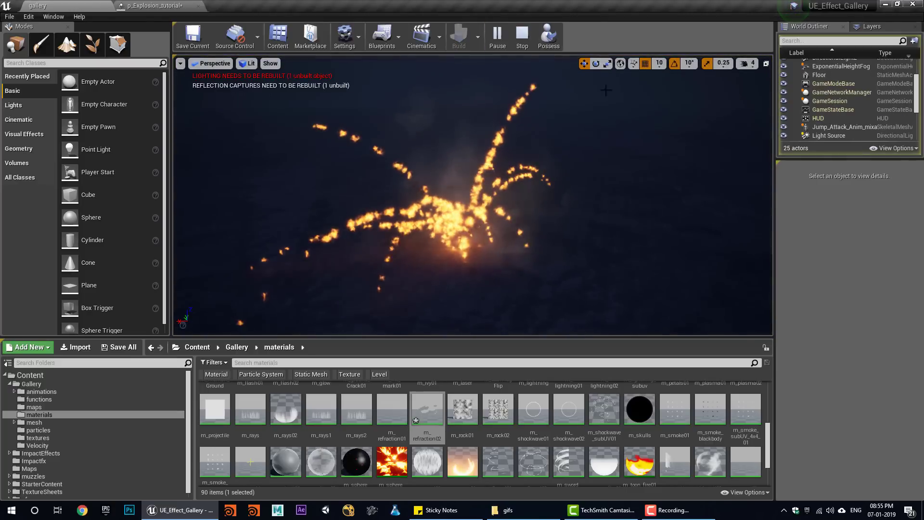
left_click(521, 39)
left_click(498, 38)
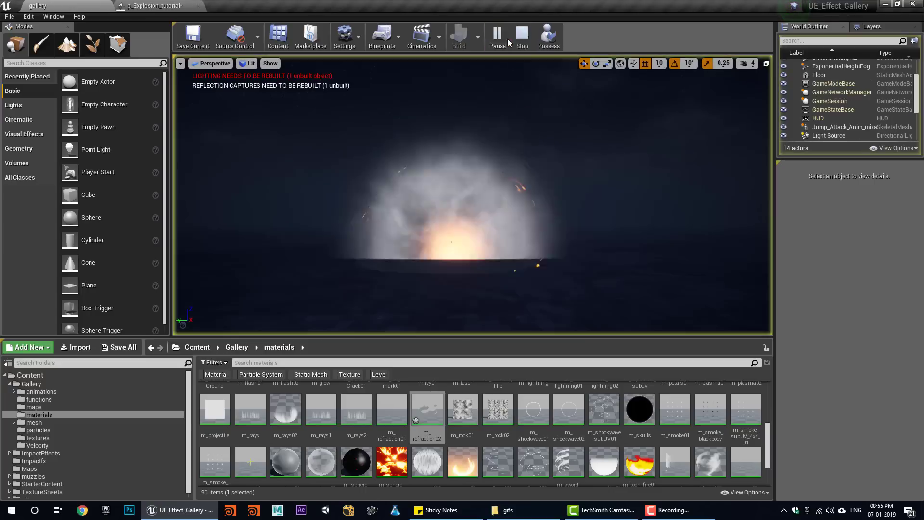
left_click(522, 40)
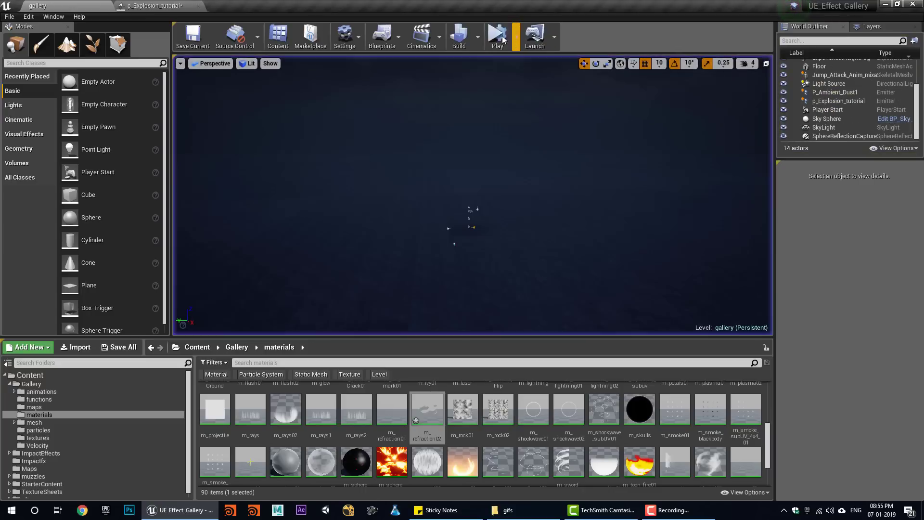
left_click(499, 38)
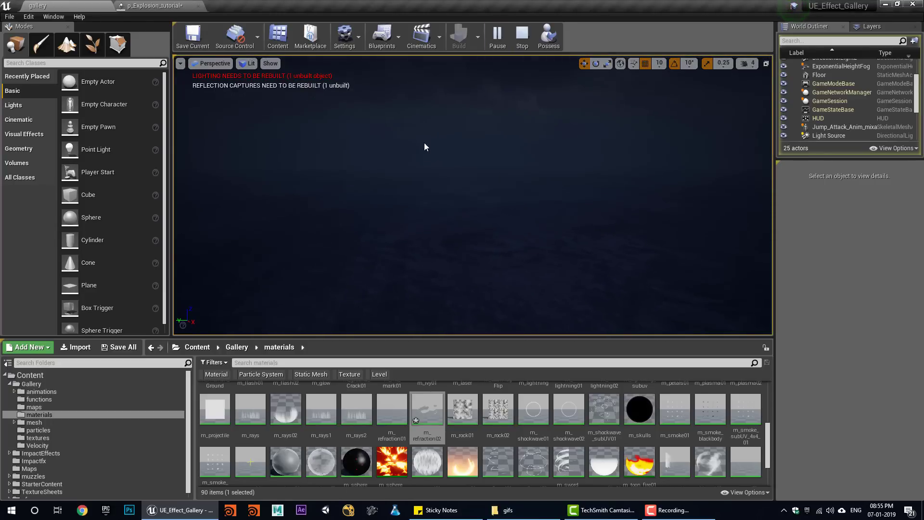
left_click(522, 38)
left_click(498, 38)
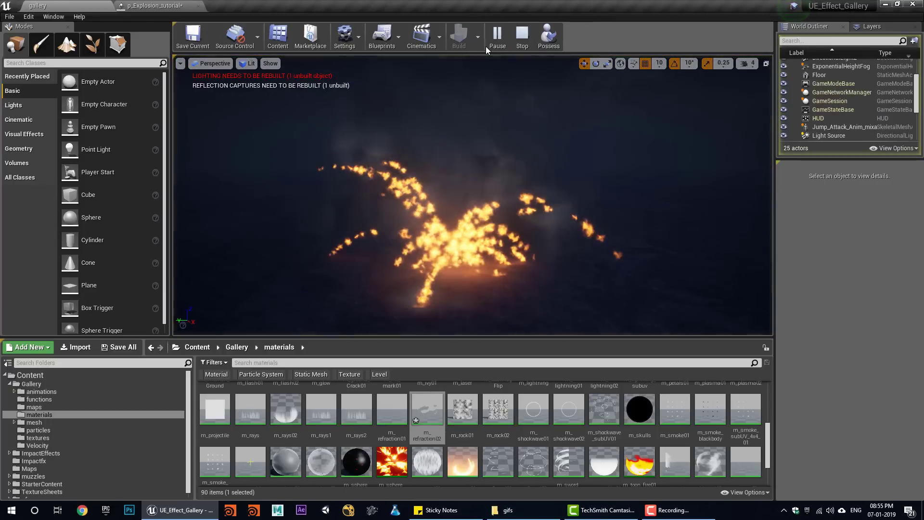
left_click(155, 6)
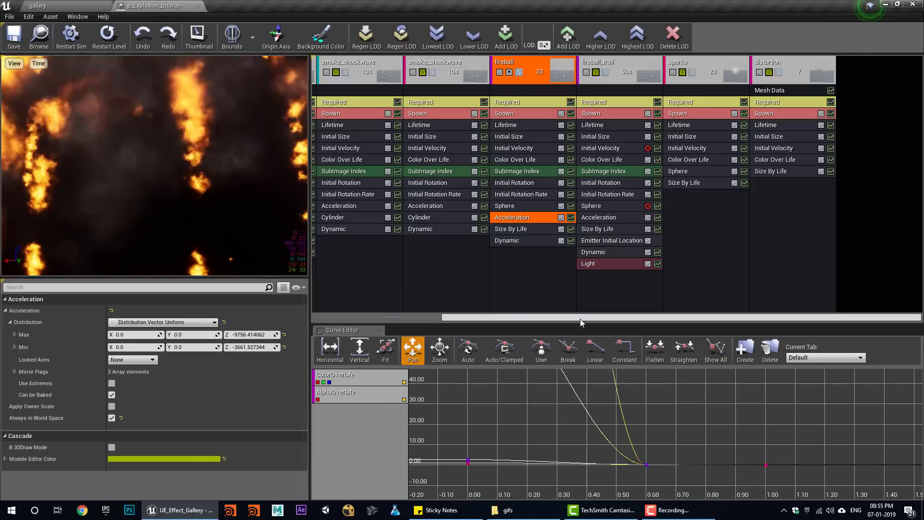
- Duplicate the sparks emitter and isolate the copy in the preview
right_click(710, 68)
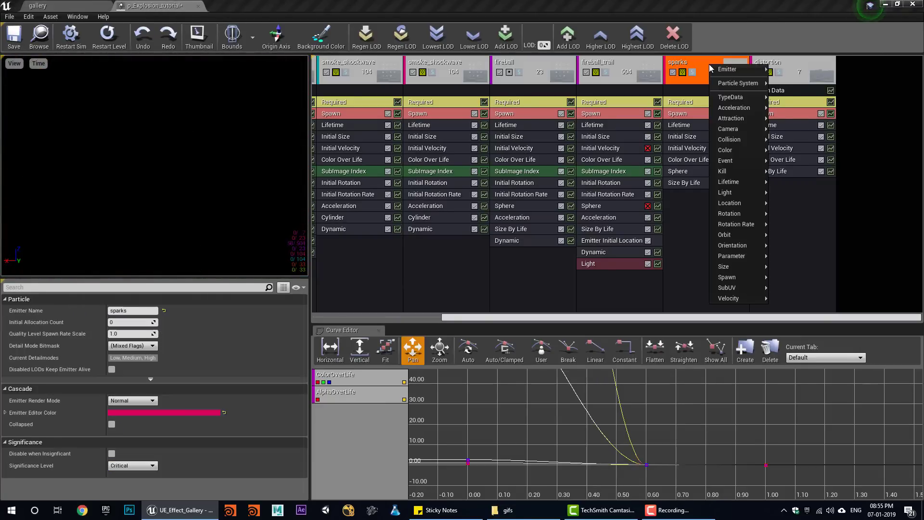
left_click(796, 89)
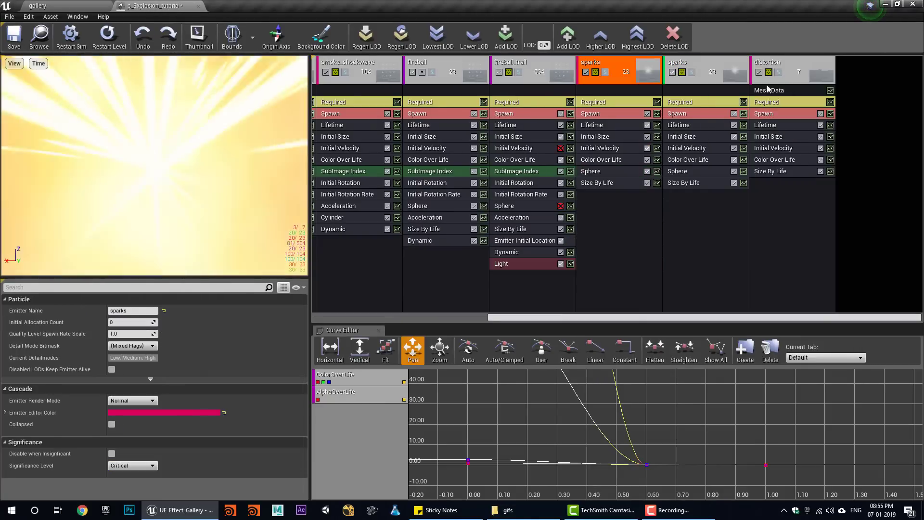
left_click(684, 172)
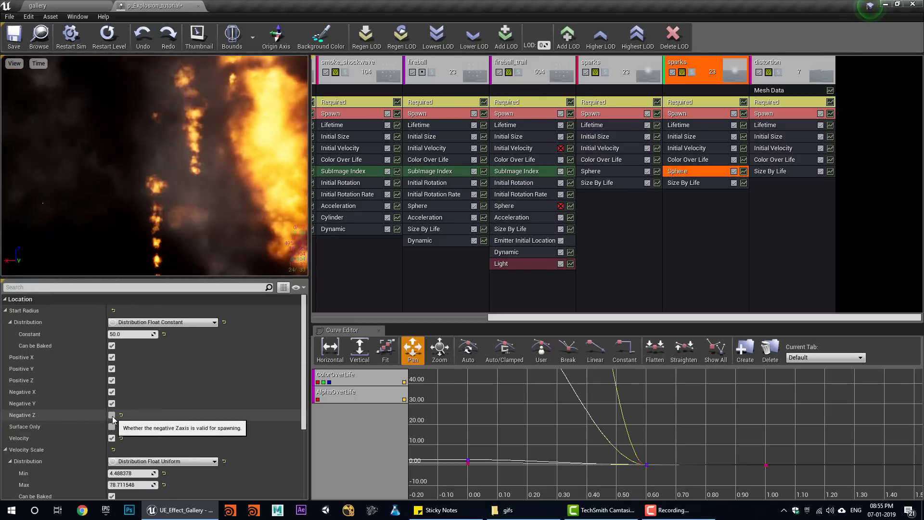
left_click(691, 72)
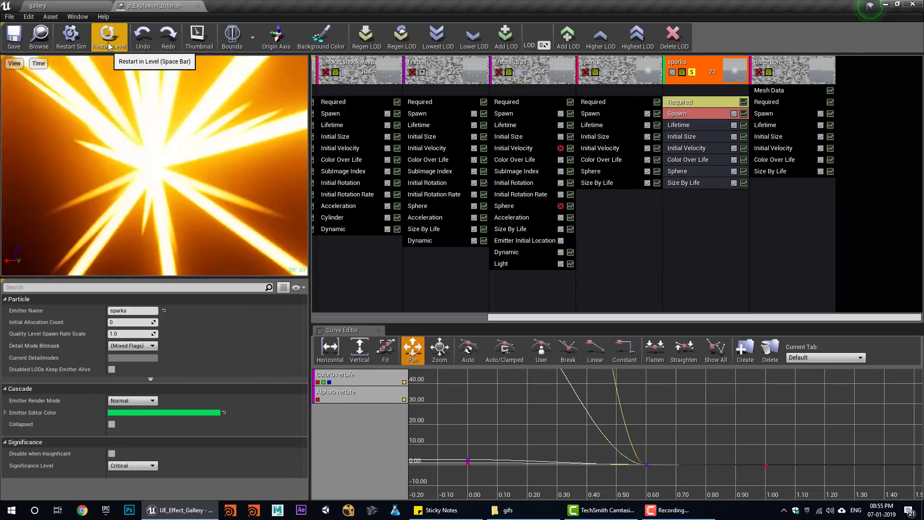
- Set the sparks' Initial Size Y range to 40–50
left_click(691, 147)
left_click(681, 137)
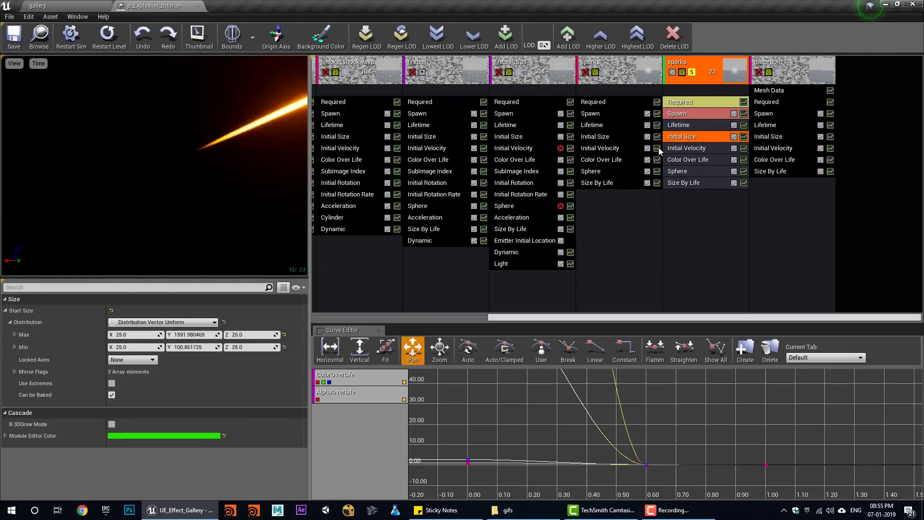
left_click_drag(181, 335, 155, 335)
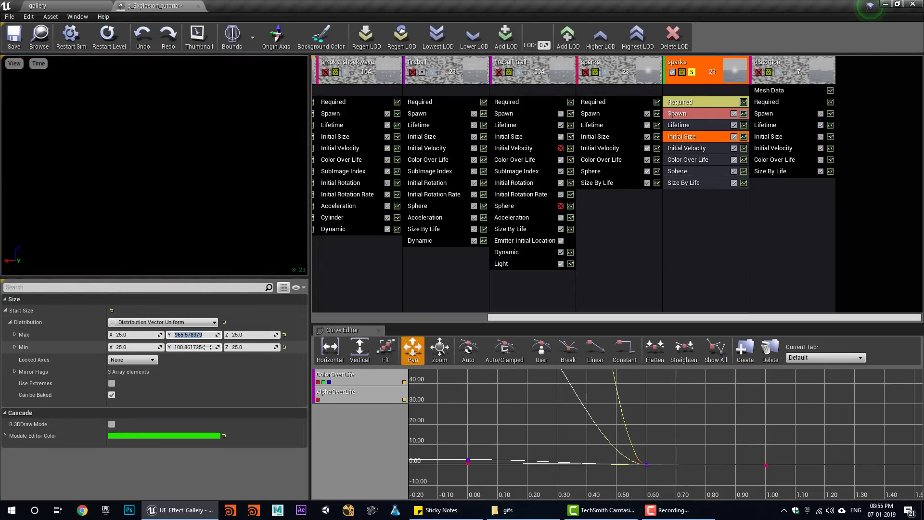
type("40")
key("Return")
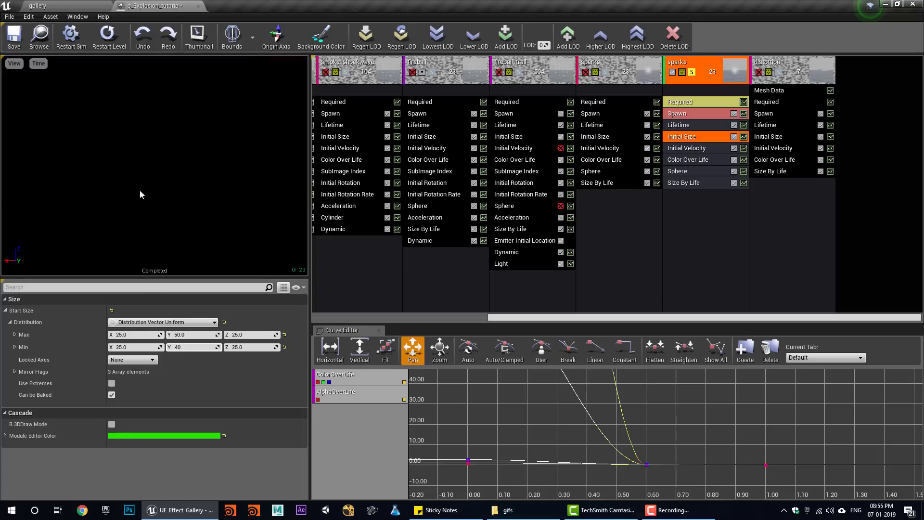
- Set the sparks' Spawn Burst Count to 100
left_click(693, 114)
scroll(136, 419, "down", 5)
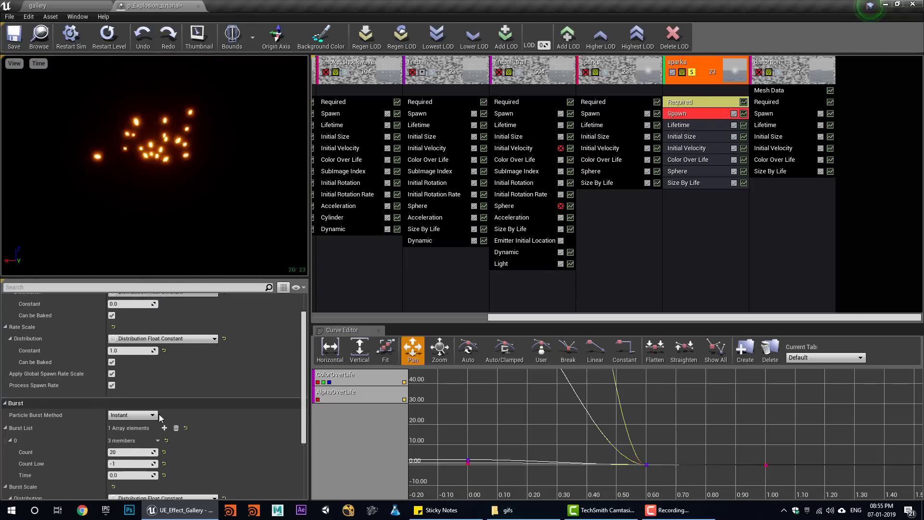
type("00")
key("Return")
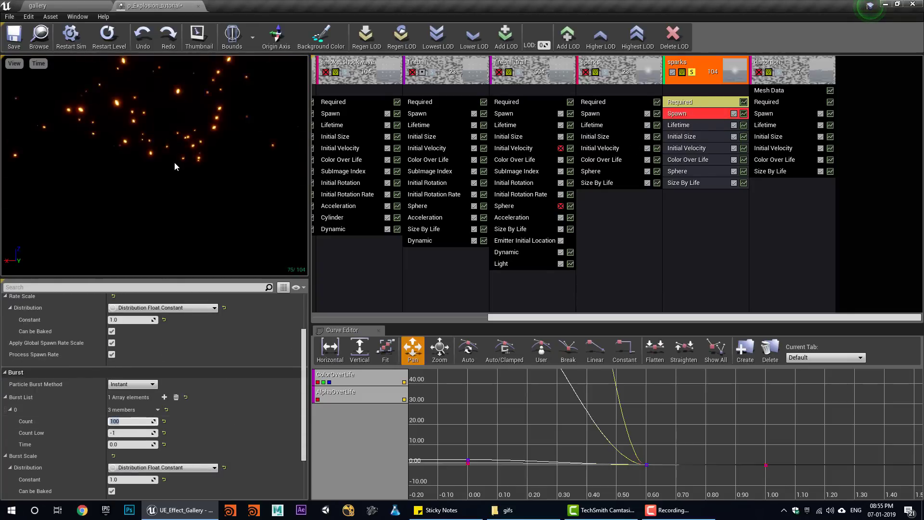
- Give the sparks a lifetime of 2.0 to 3.0 seconds
left_click(704, 126)
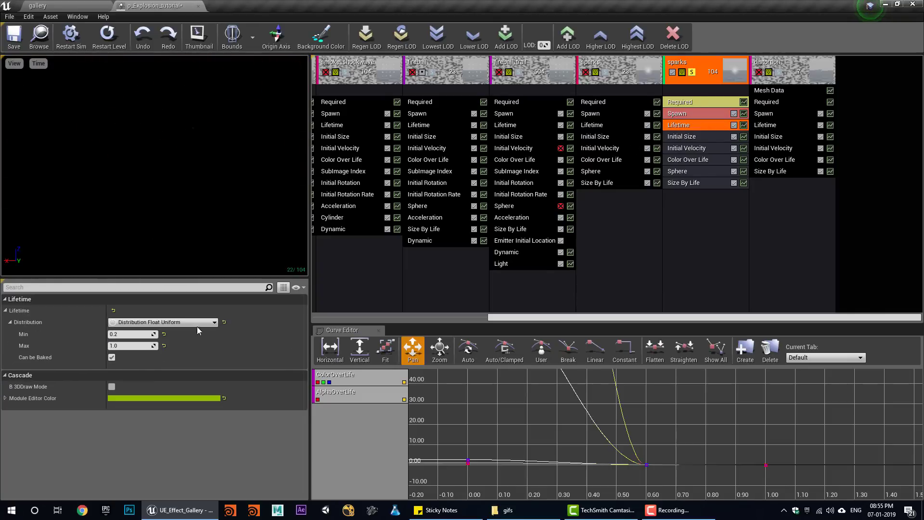
left_click(117, 346)
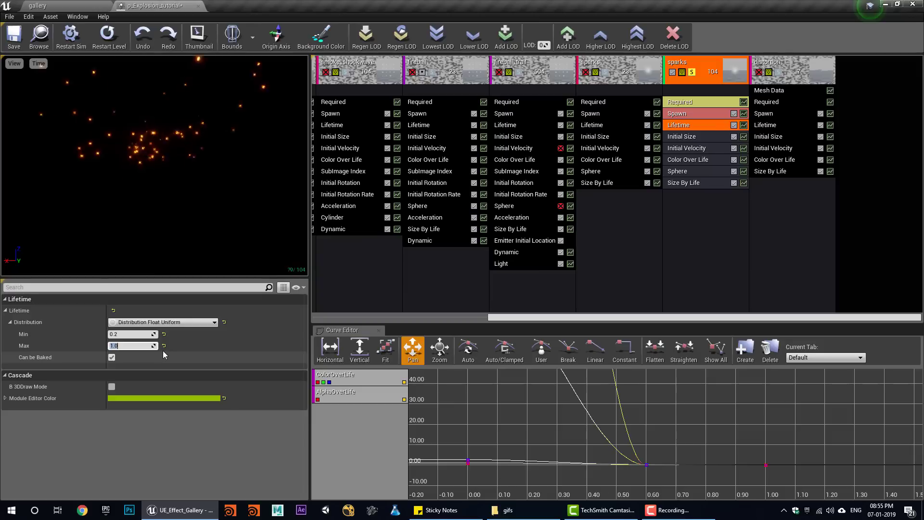
left_click(120, 335)
type("2")
key("Return")
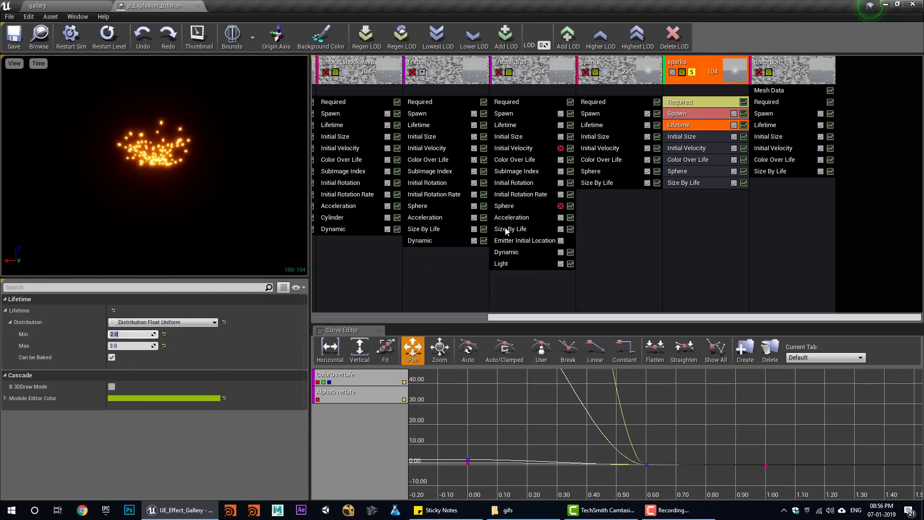
right_click(680, 206)
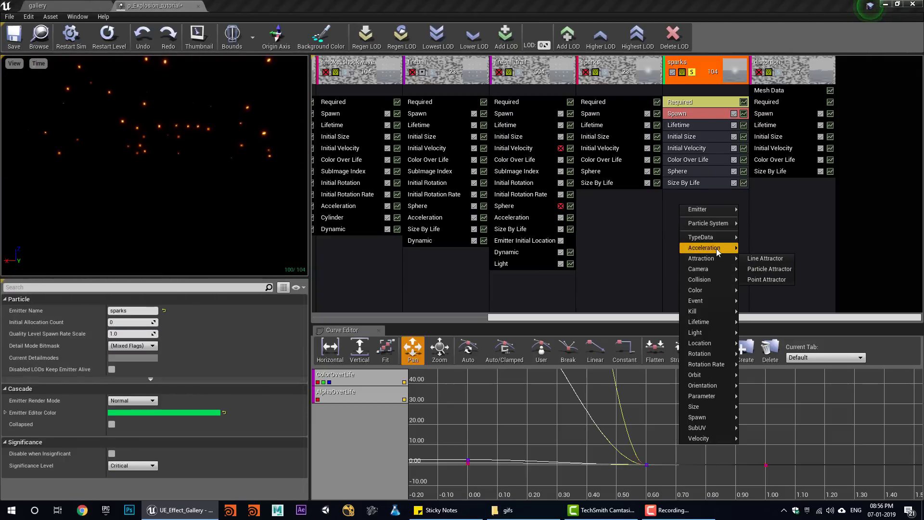
- Add Drag and Orbit modules to the sparks emitter
left_click(761, 270)
right_click(694, 232)
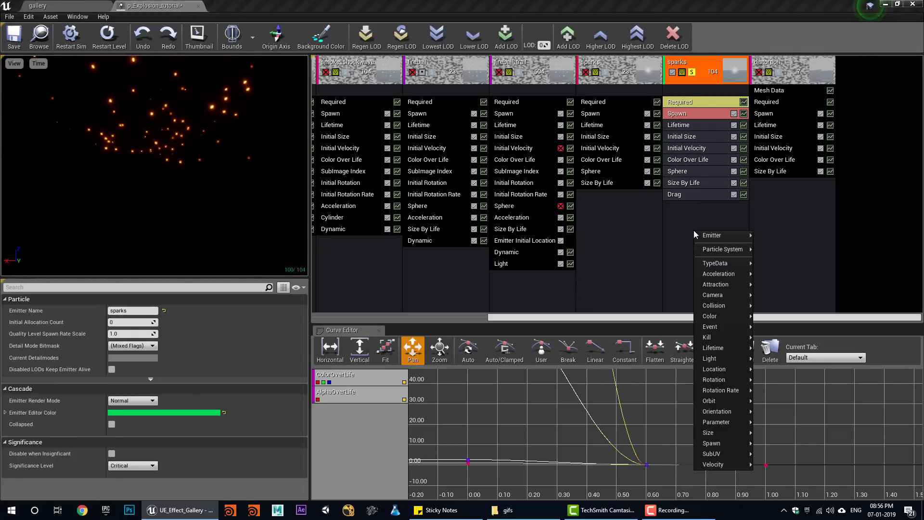
left_click(768, 402)
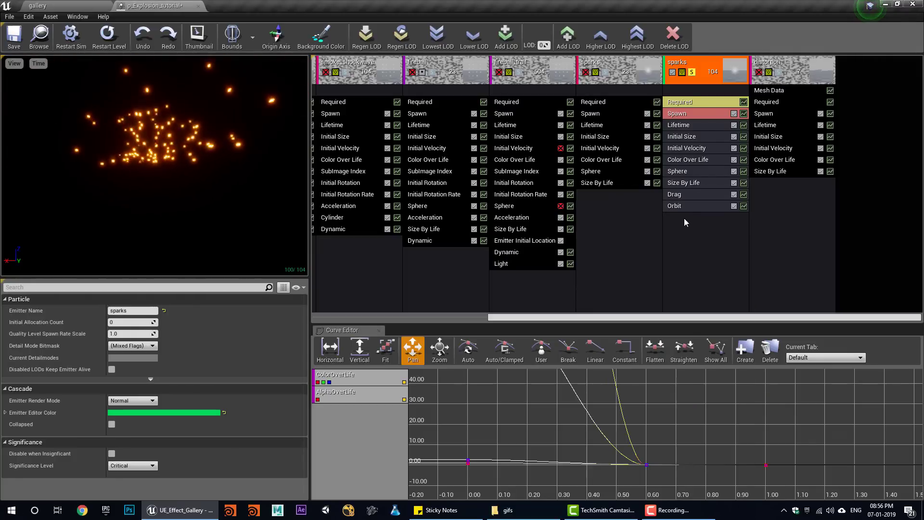
- Set the Orbit module's Rotation Rate maximum to 0.2
left_click(677, 207)
scroll(194, 380, "down", 5)
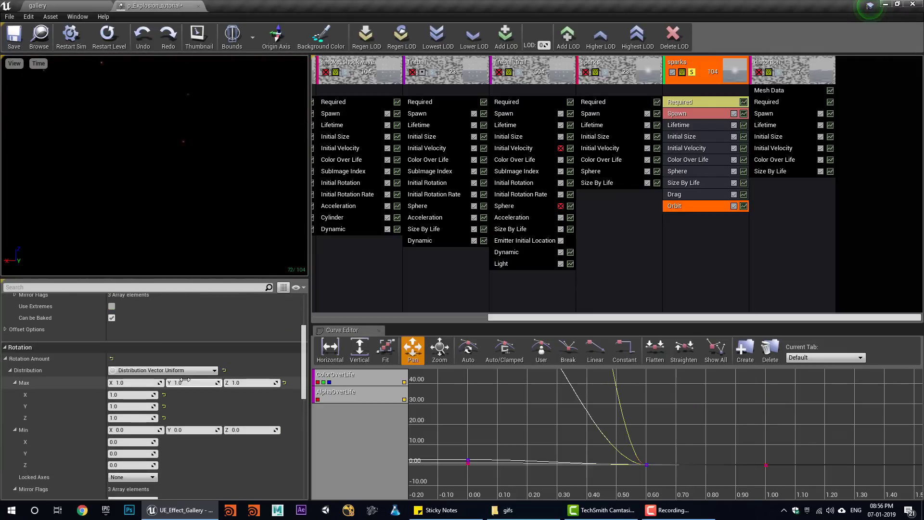
scroll(187, 379, "up", 5)
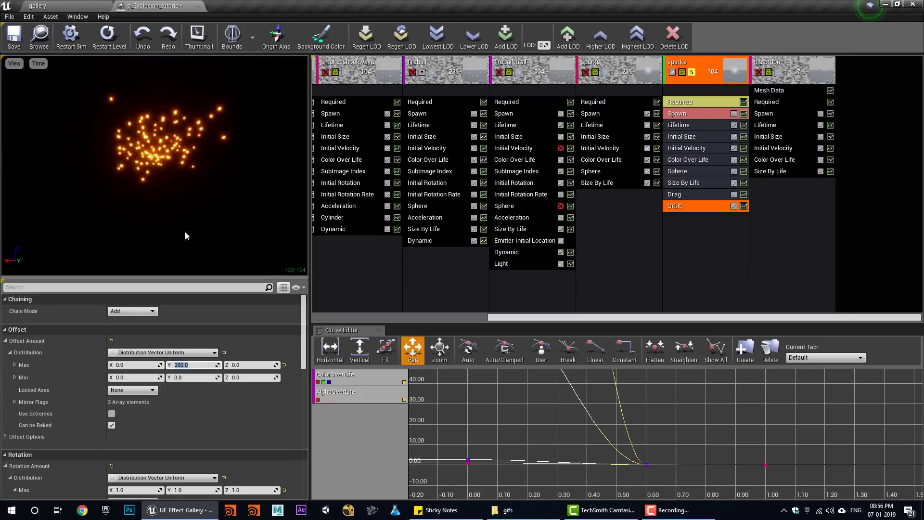
scroll(229, 416, "down", 5)
scroll(237, 429, "down", 4)
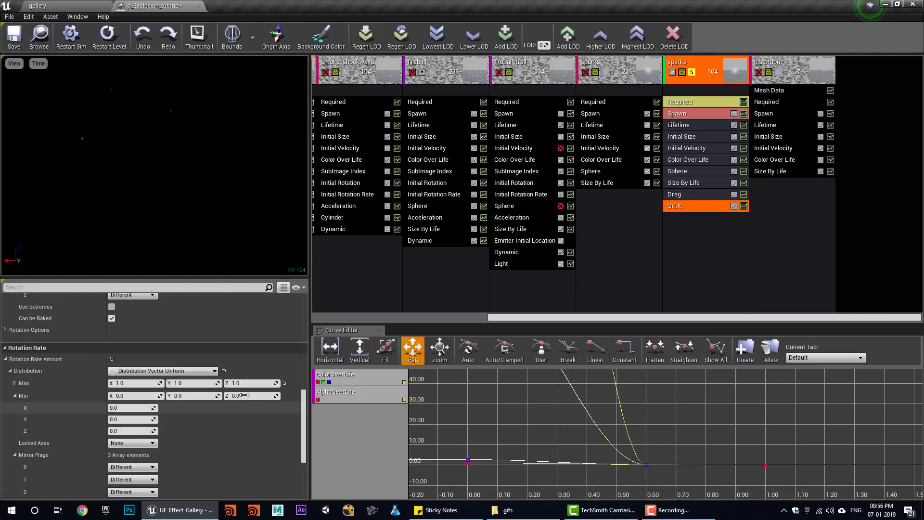
left_click(239, 383)
key("BackSpace")
type("0.2")
key("Return")
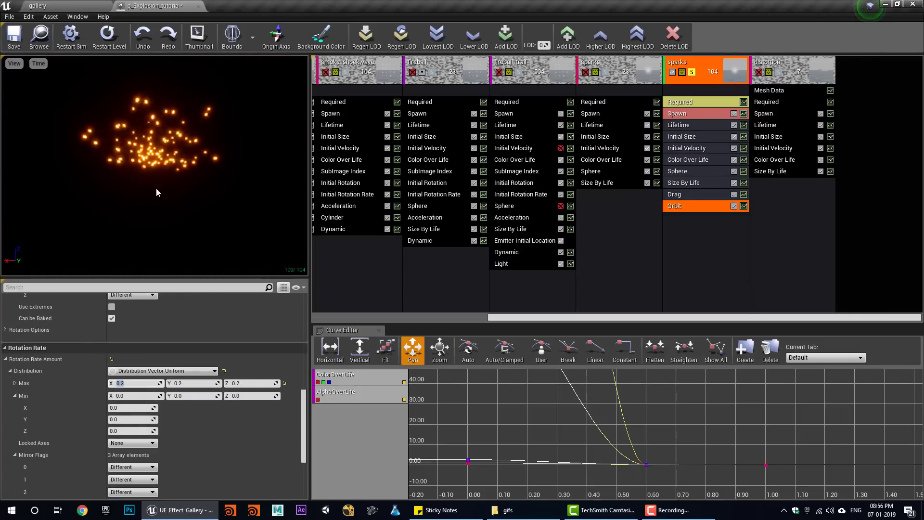
- Add an Acceleration module to the sparks emitter
left_click(76, 5)
left_click(162, 5)
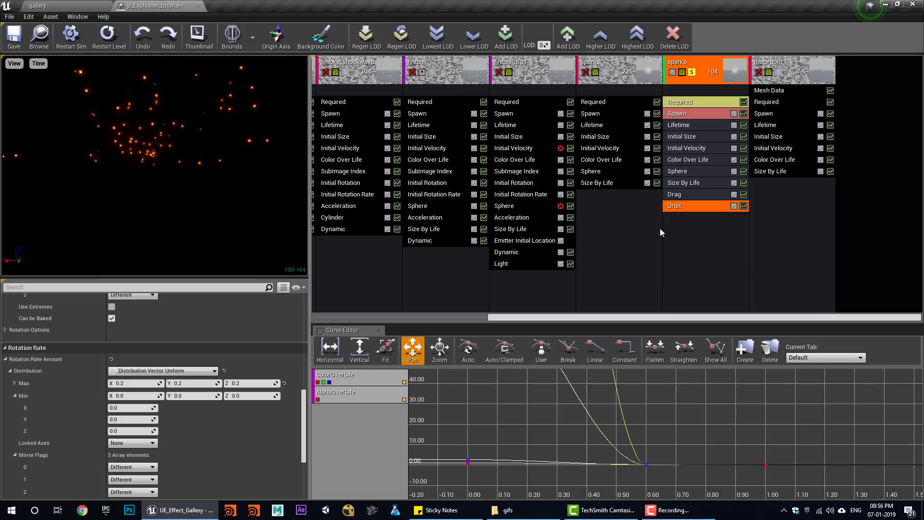
right_click(692, 237)
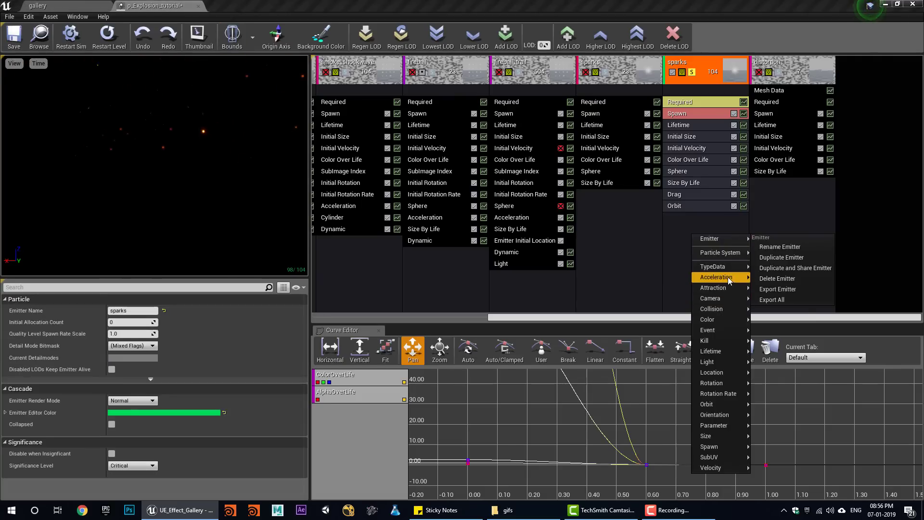
left_click(762, 278)
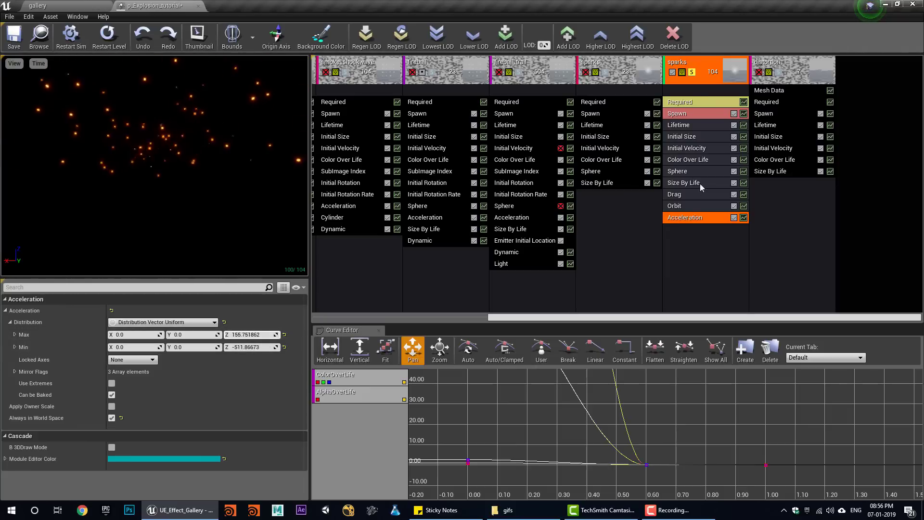
- Review the Orbit settings, then show the gallery level
left_click(675, 206)
scroll(224, 403, "down", 5)
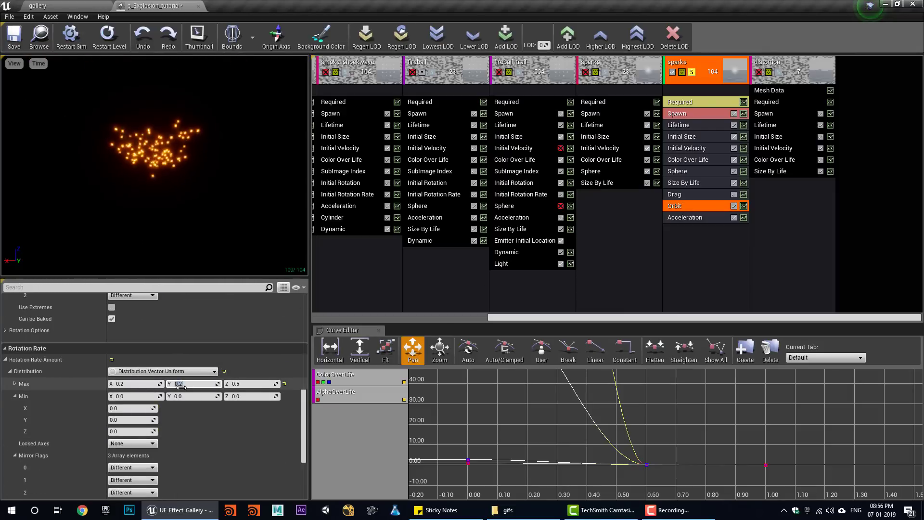
left_click(698, 73)
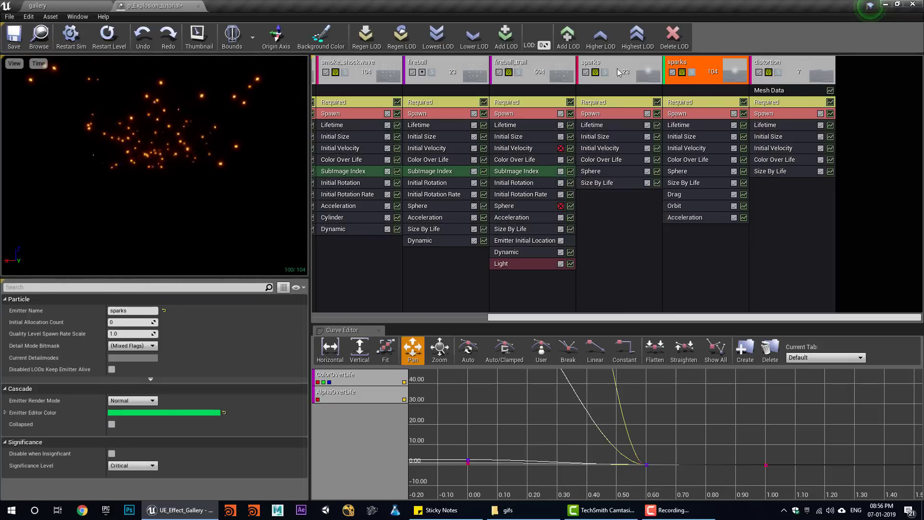
left_click(52, 5)
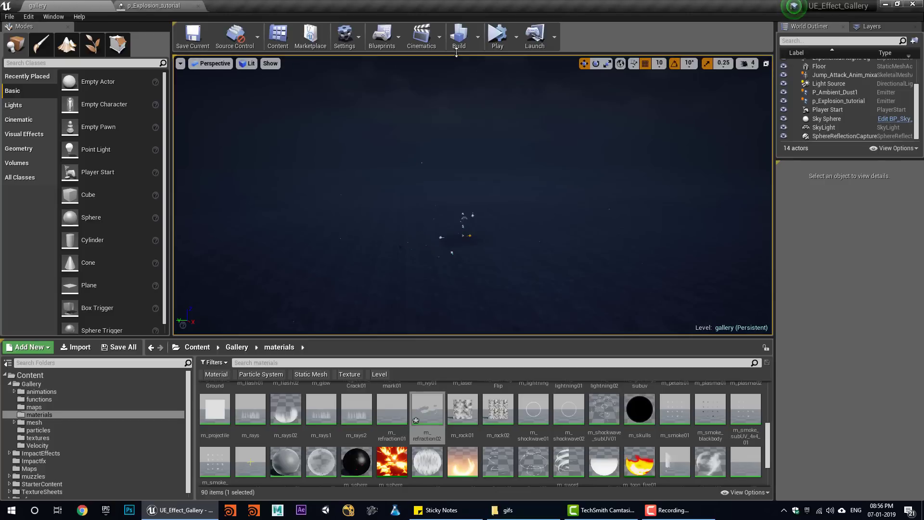
- Play the gallery level to watch the explosion's orbiting sparks, then return to p_Explosion_tutorial
left_click(495, 42)
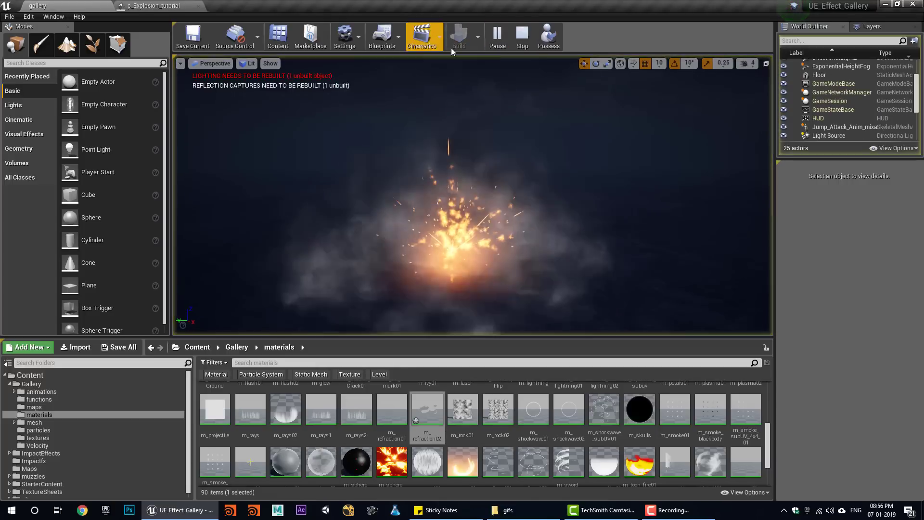
left_click(181, 5)
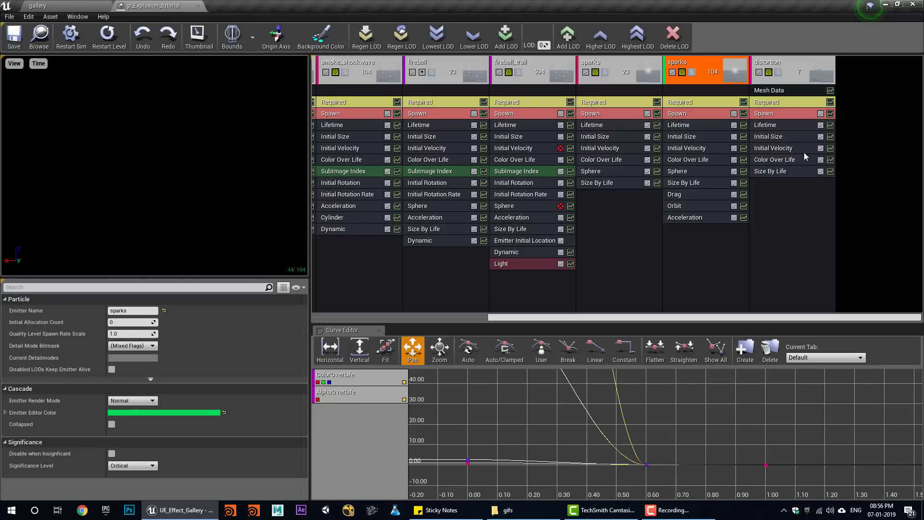
- Raise the sparks' Color Over Life constant brightness (V) to 10000
left_click(780, 159)
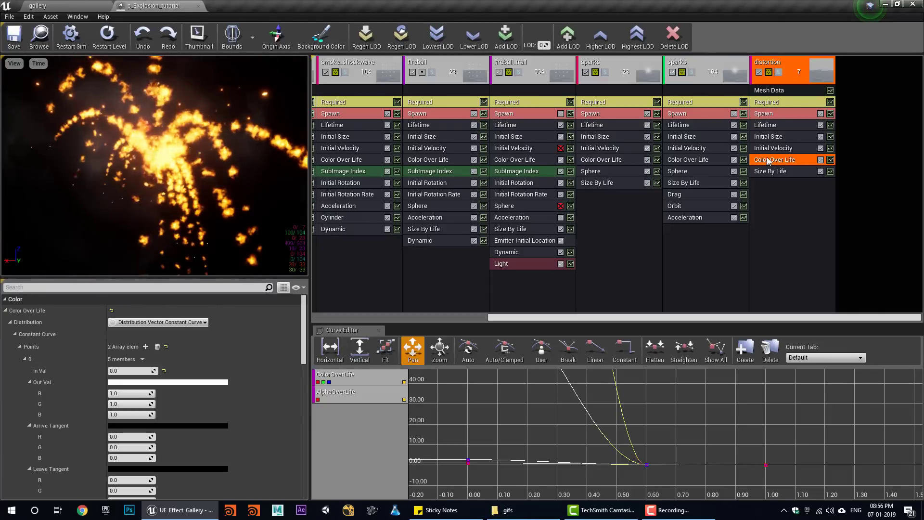
left_click(685, 162)
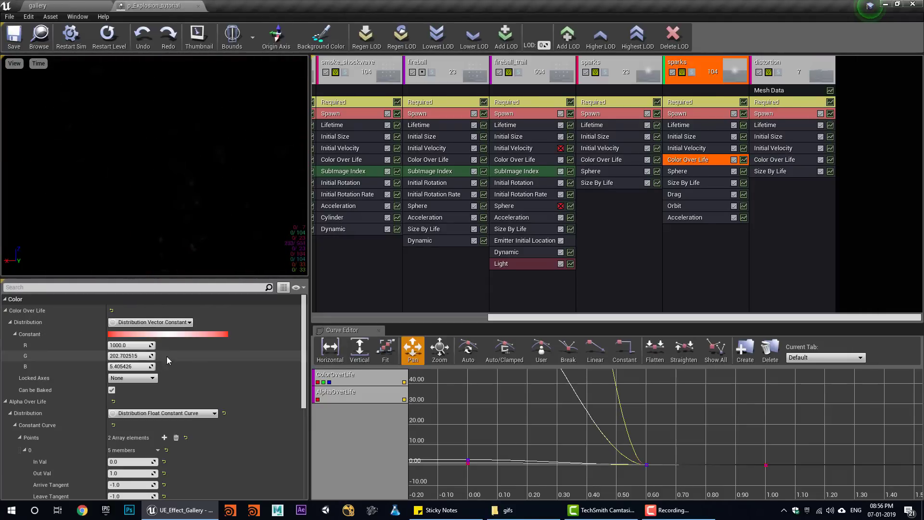
left_click(129, 333)
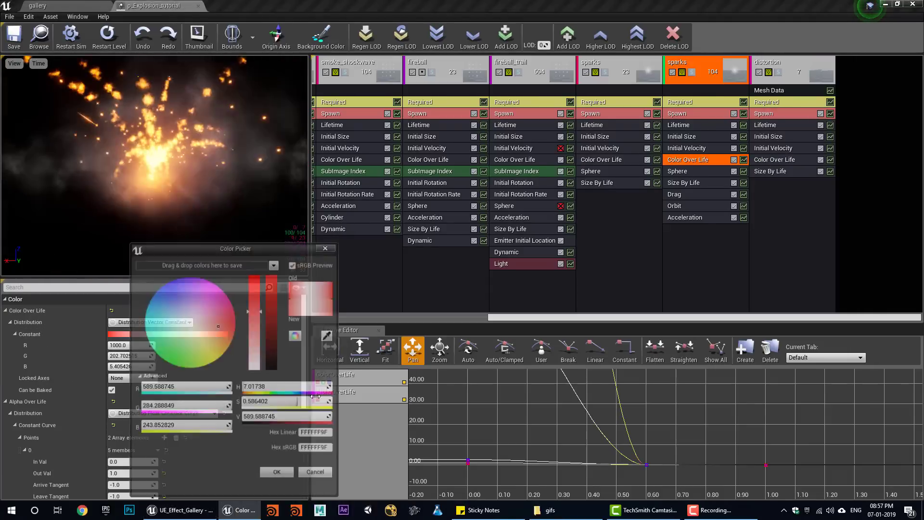
left_click(254, 419)
type("0000.0")
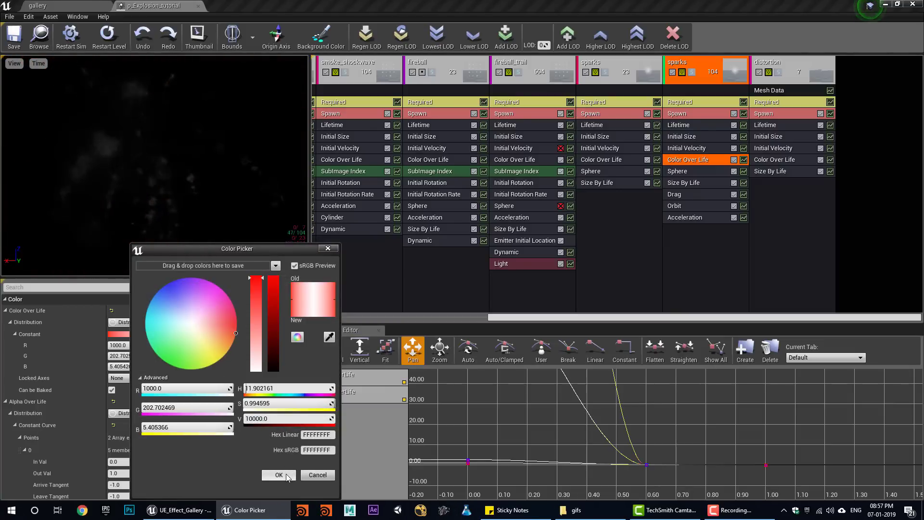
left_click(279, 475)
- Play and stop the gallery level to preview the brighter sparks
left_click(37, 6)
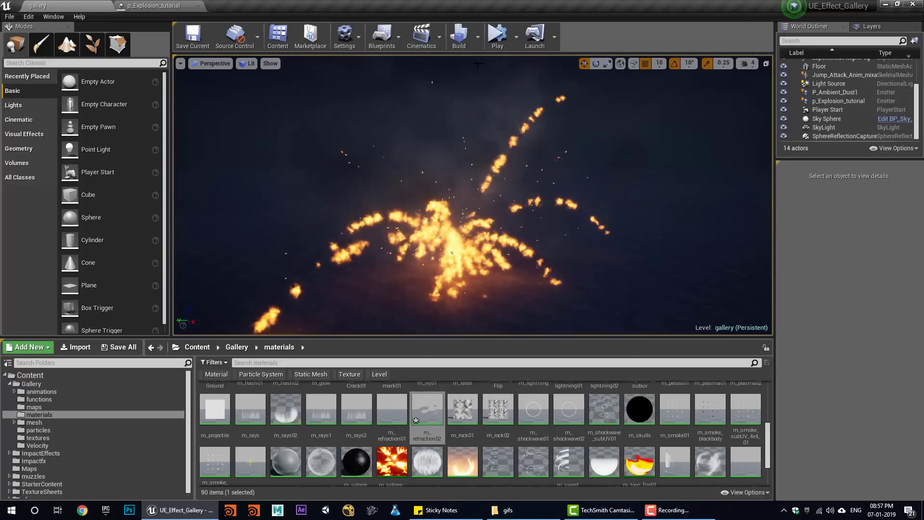
left_click(495, 39)
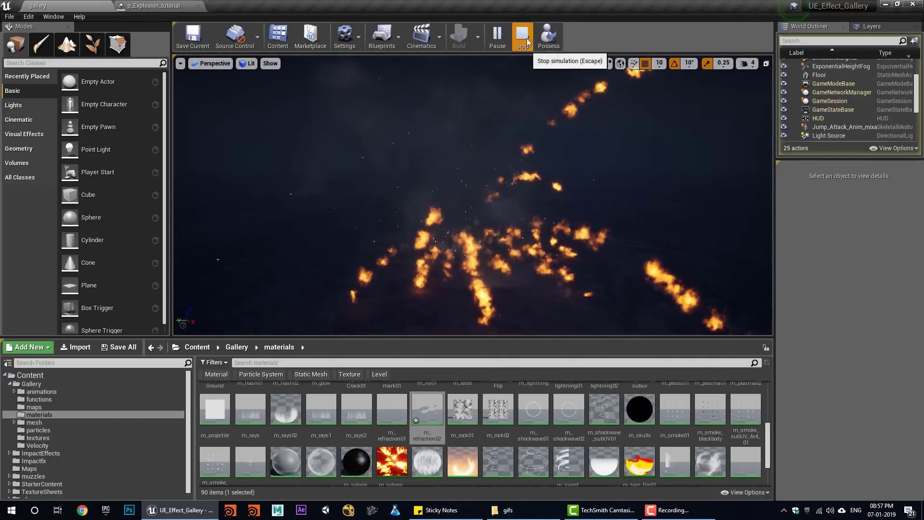
left_click(523, 37)
left_click(153, 6)
left_click(687, 139)
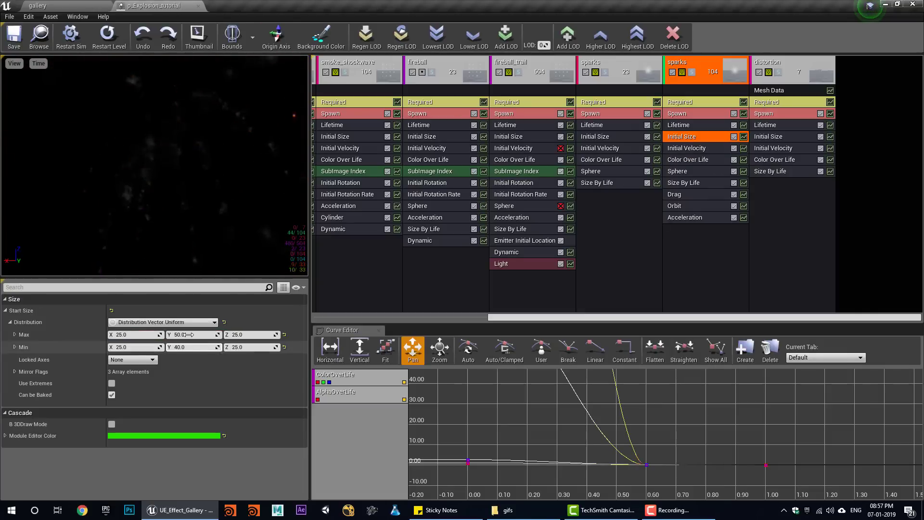
- Set the sparks' maximum X start size to 50
type("50")
key("Return")
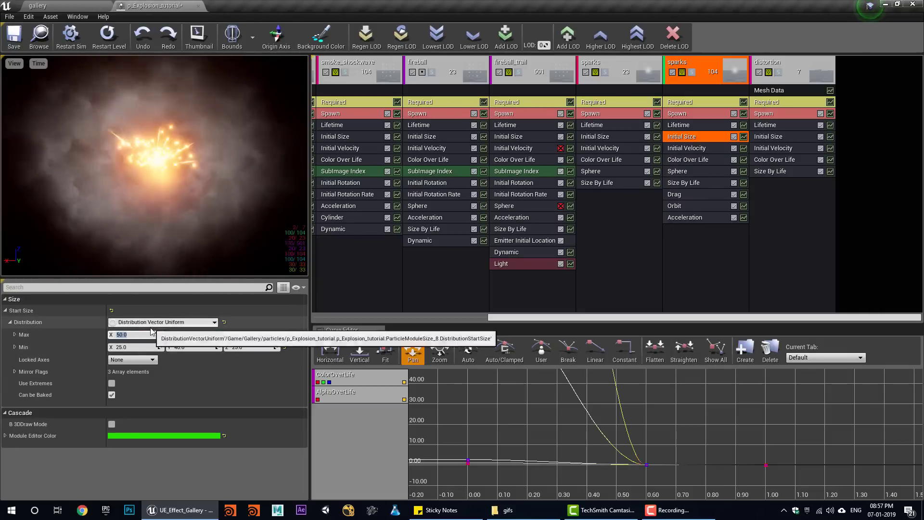
left_click(53, 5)
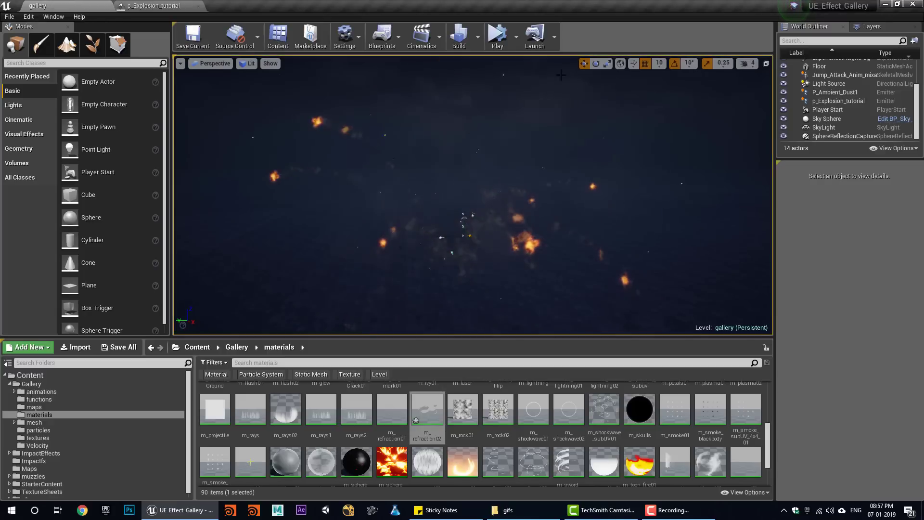
- Simulate the gallery level three times to replay the explosion
left_click(494, 39)
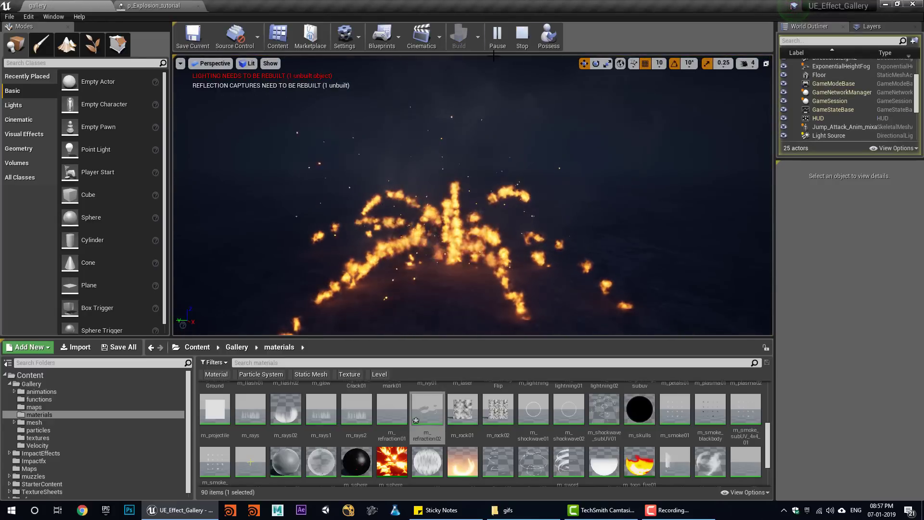
left_click(525, 38)
left_click(497, 37)
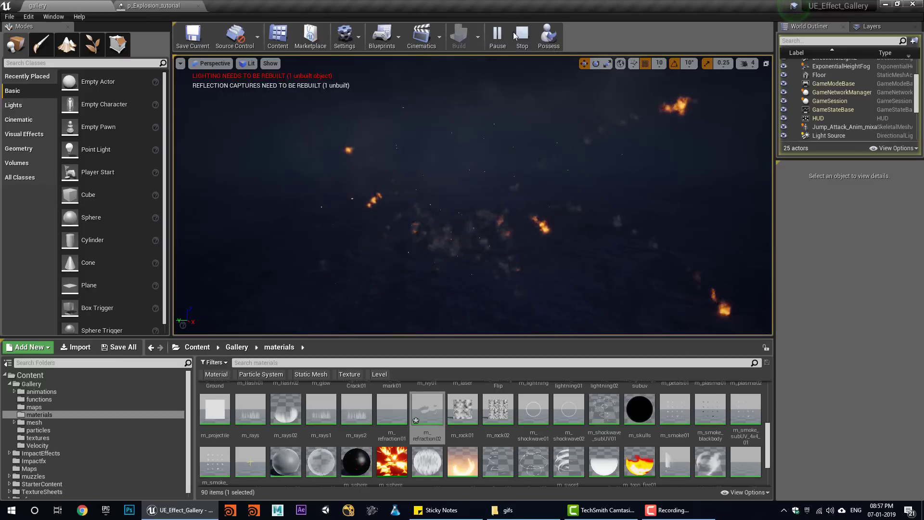
left_click(523, 37)
left_click(501, 36)
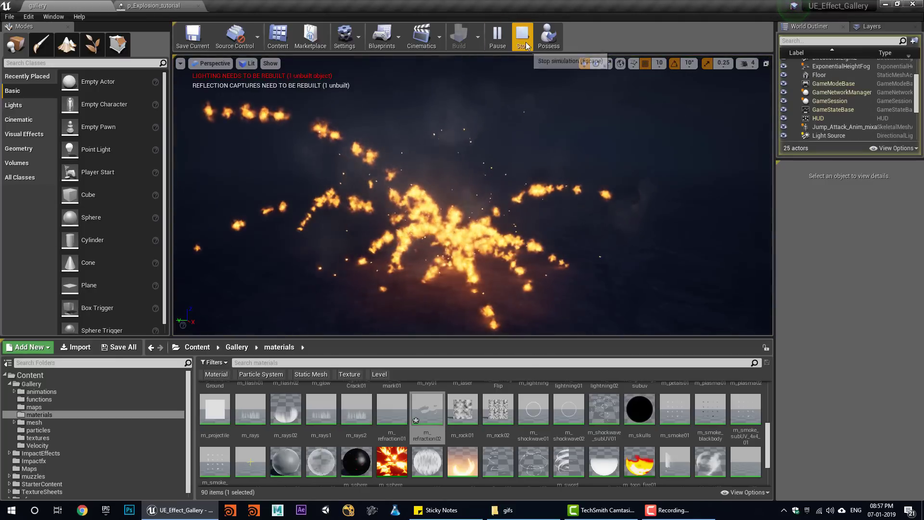
left_click(522, 37)
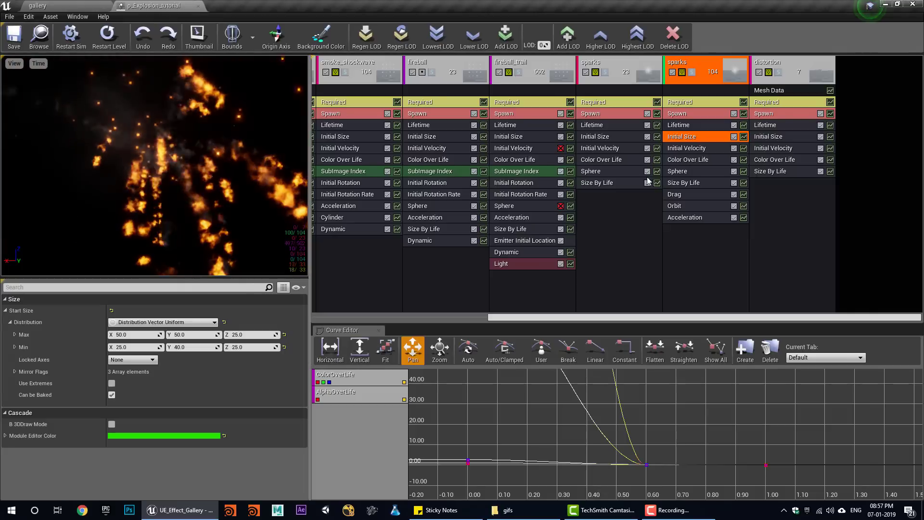
- Set the sparks' Sphere velocity scale to 100–200
left_click(686, 172)
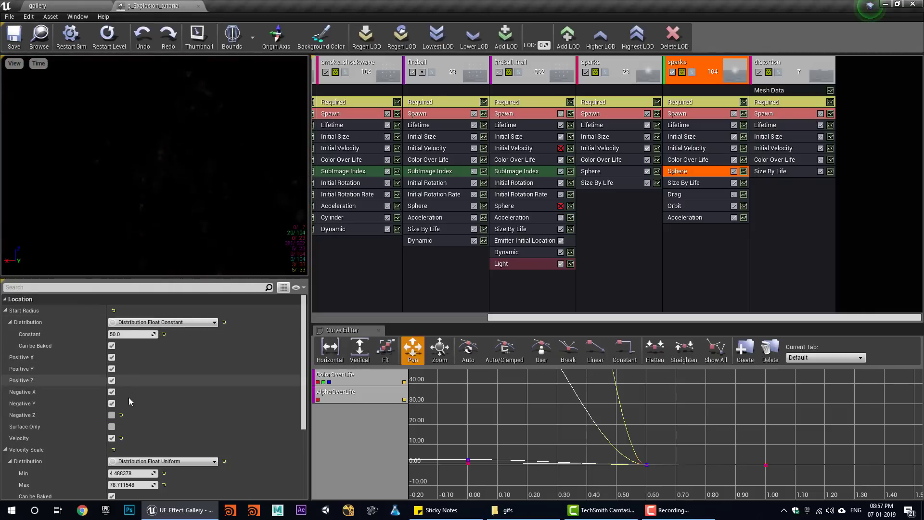
scroll(137, 424, "down", 3)
type("200")
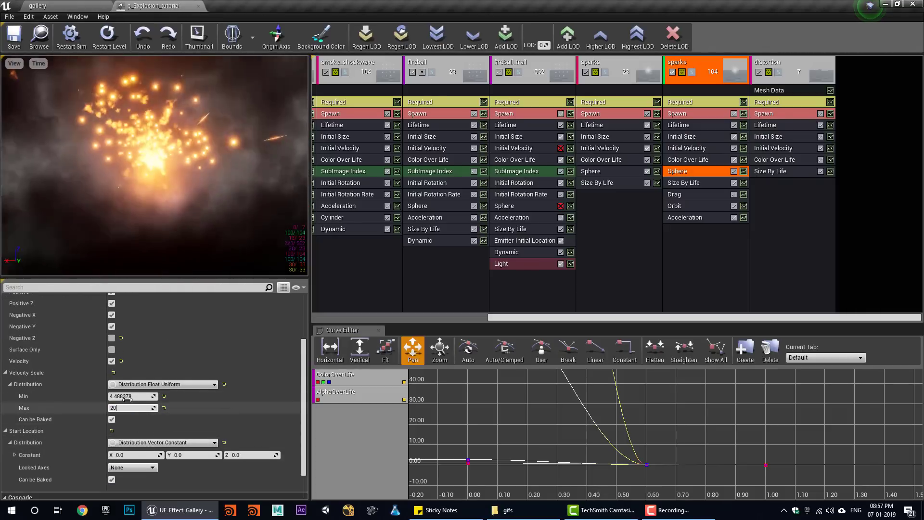
key("shift+Tab")
type("100")
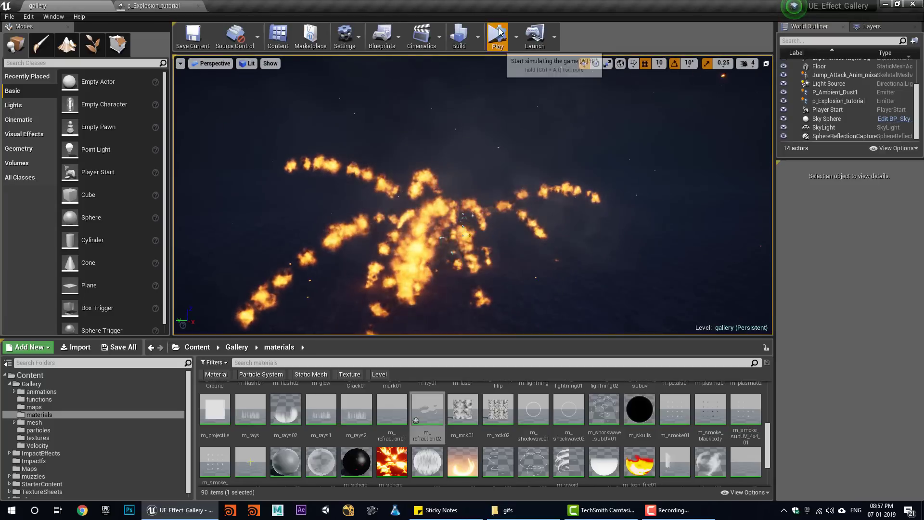
- Make the sparks' Drag a Distribution Float Uniform ranging from 1 to 3
left_click(498, 34)
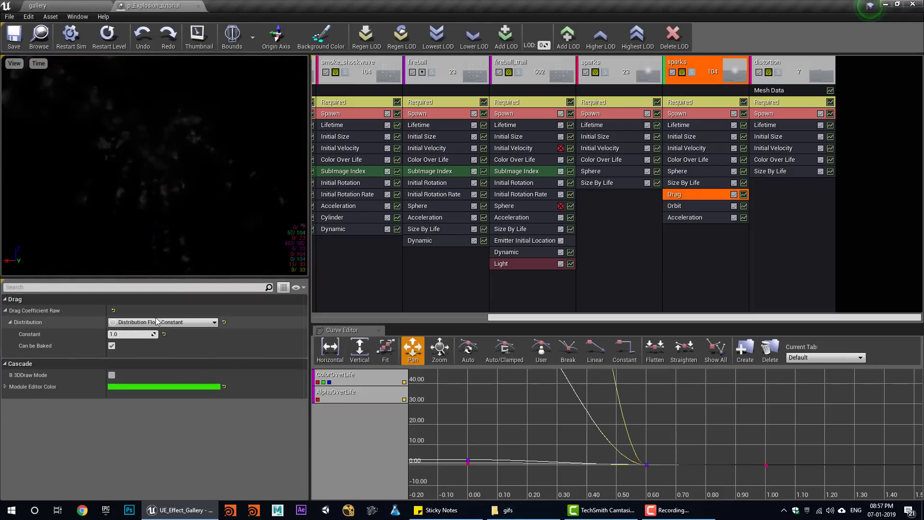
left_click(197, 366)
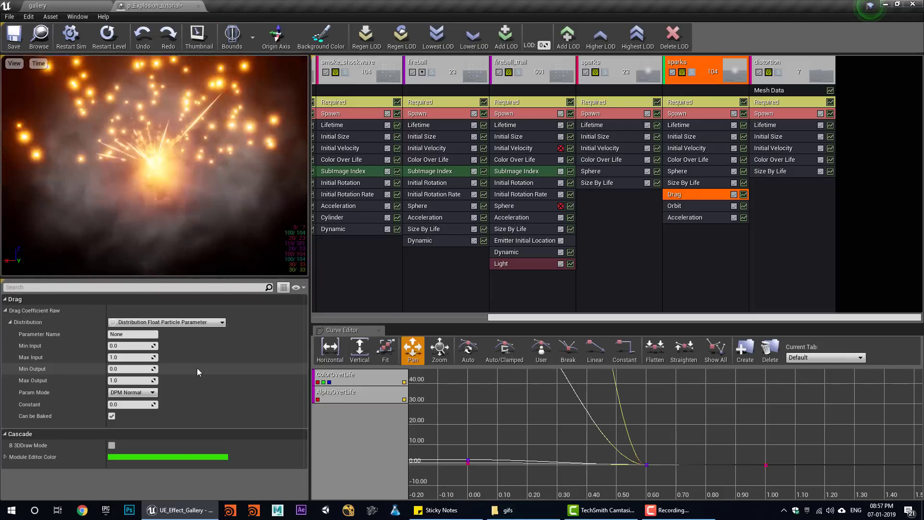
left_click(190, 322)
left_click(154, 371)
left_click(133, 334)
type("1")
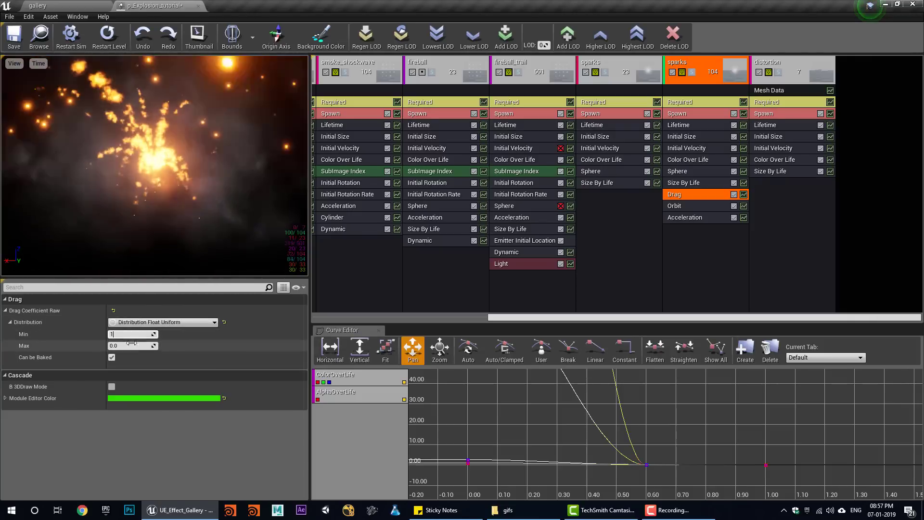
left_click(134, 345)
type("3")
key("Return")
- Simulate the gallery level to preview the explosion
left_click(50, 4)
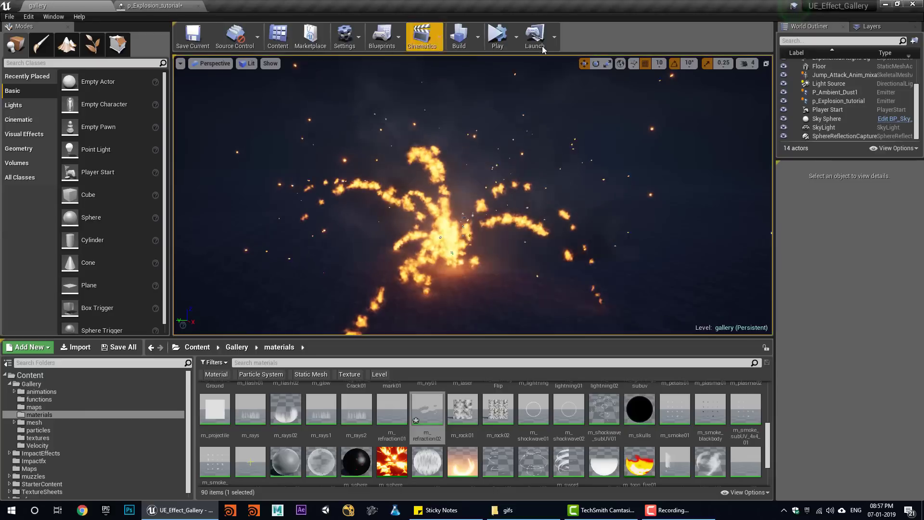
left_click(498, 38)
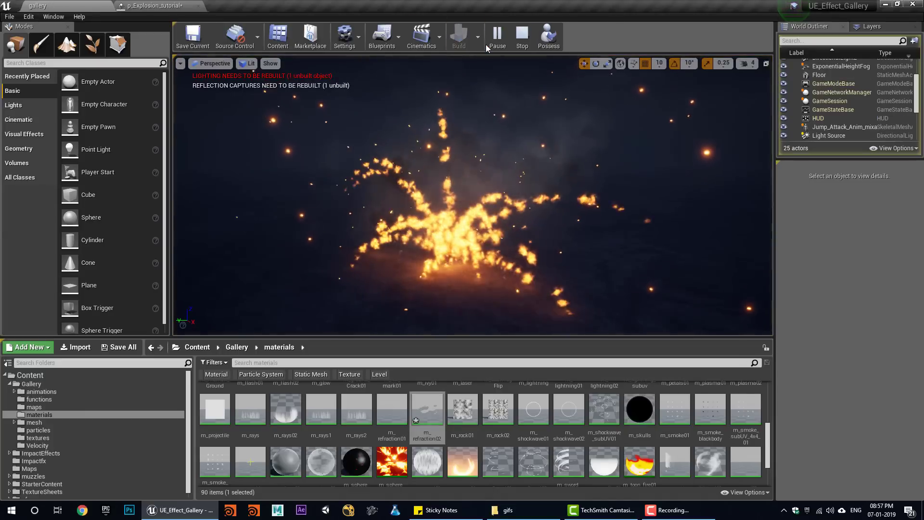
left_click(522, 35)
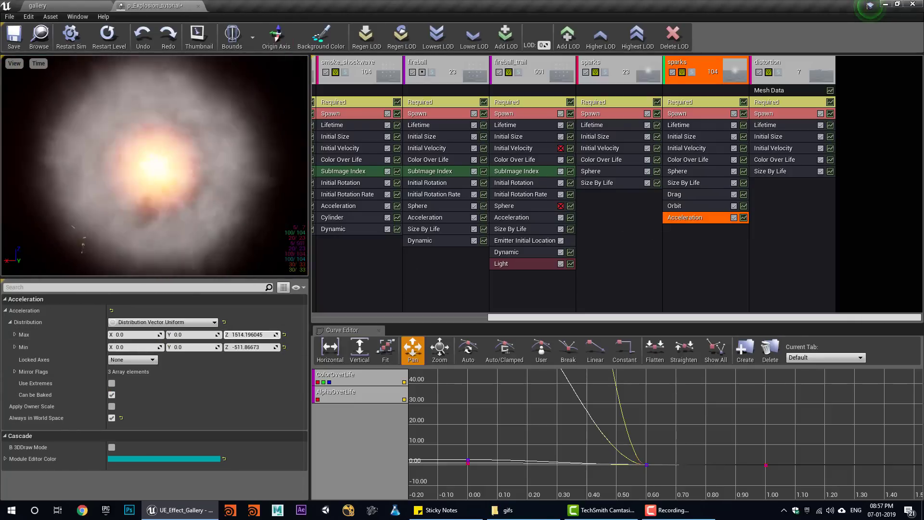
- Replay the explosion repeatedly in the gallery level to test the sparks' acceleration
left_click(50, 6)
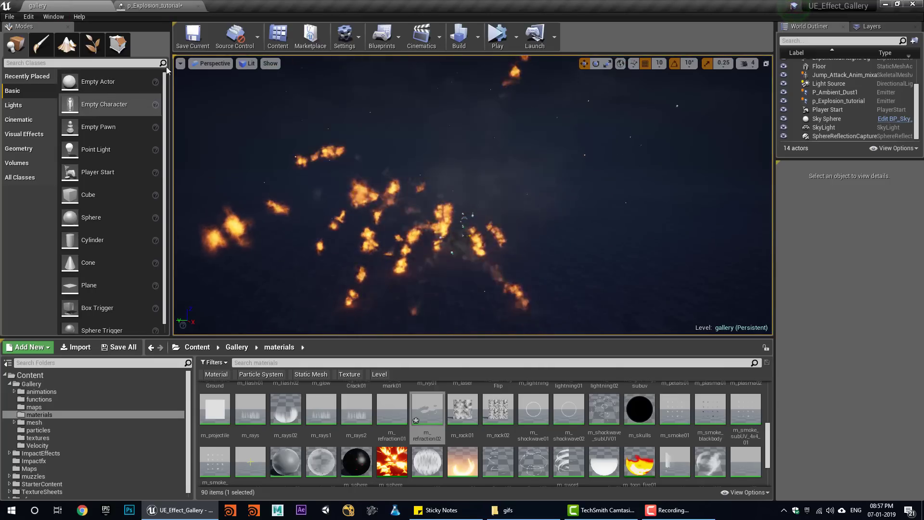
left_click(154, 5)
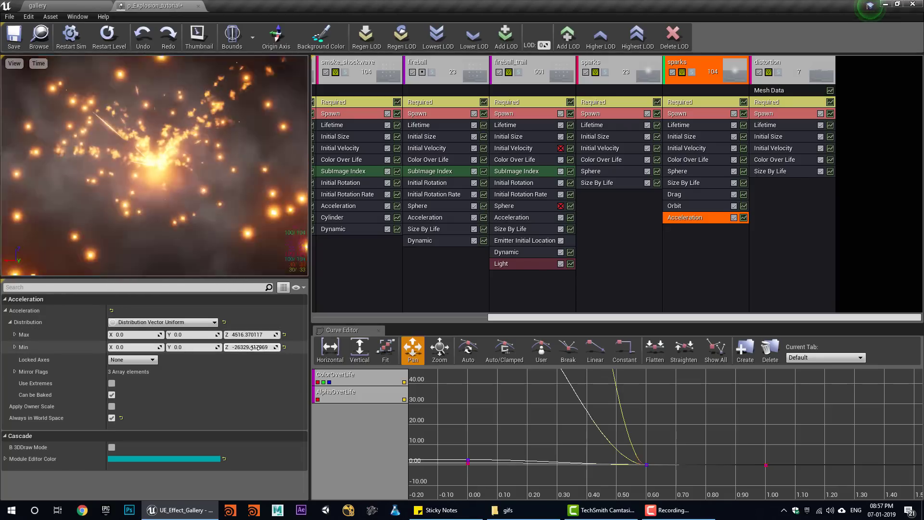
left_click(88, 6)
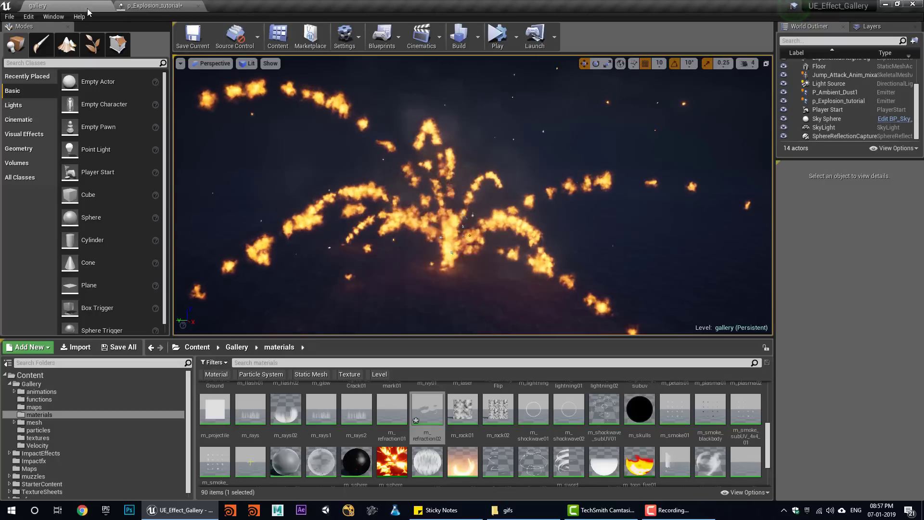
left_click(493, 33)
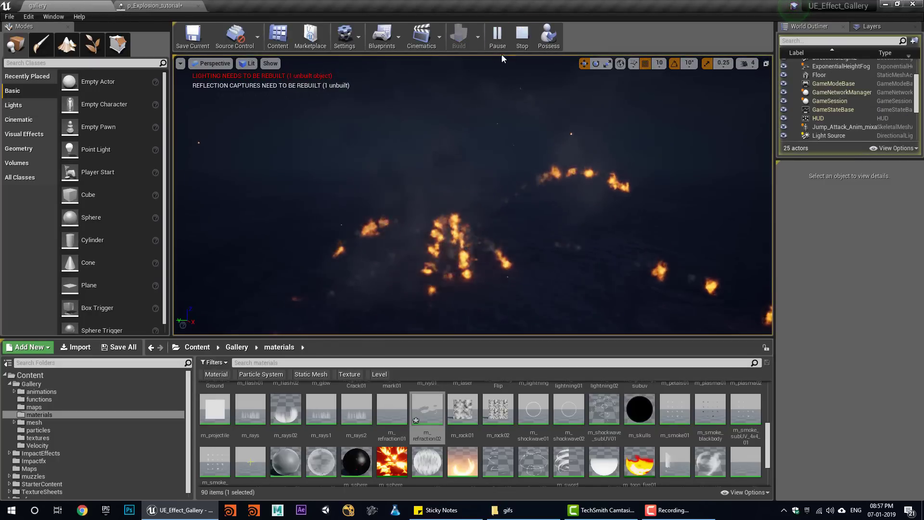
left_click(519, 38)
left_click(503, 35)
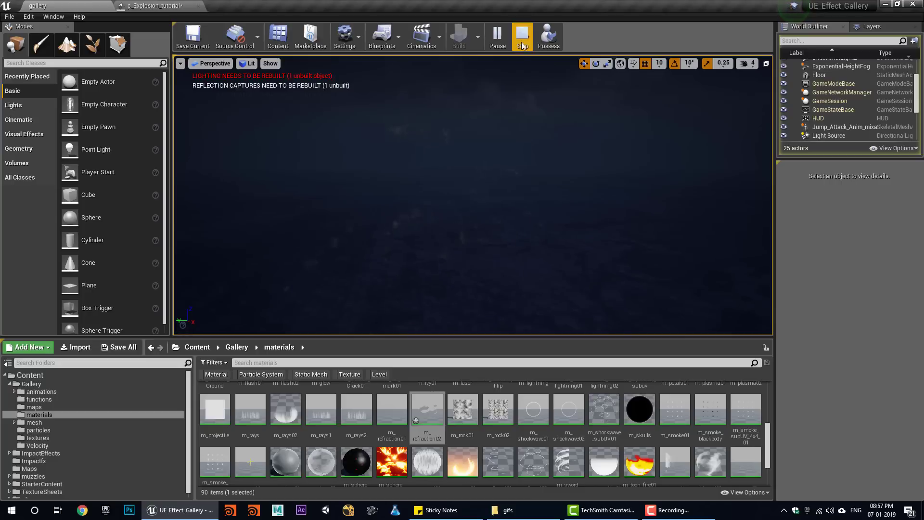
left_click(521, 42)
left_click(500, 41)
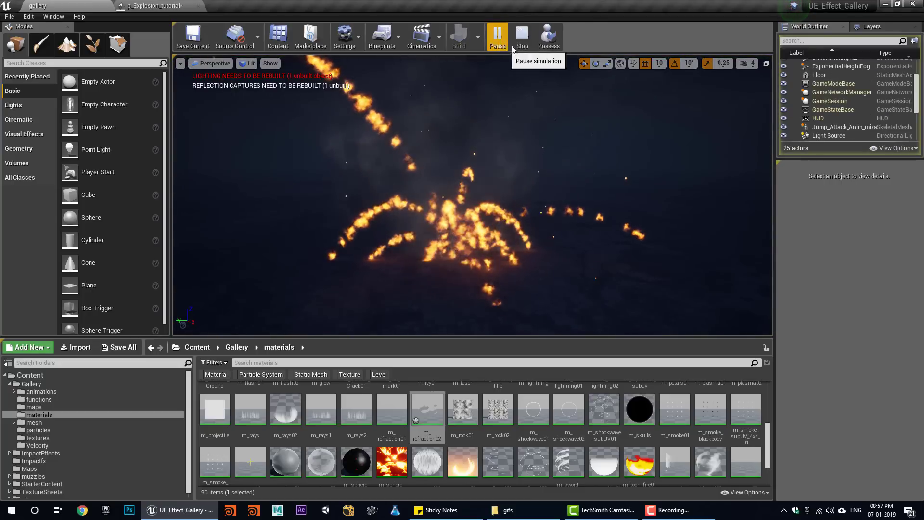
left_click(527, 37)
left_click(495, 41)
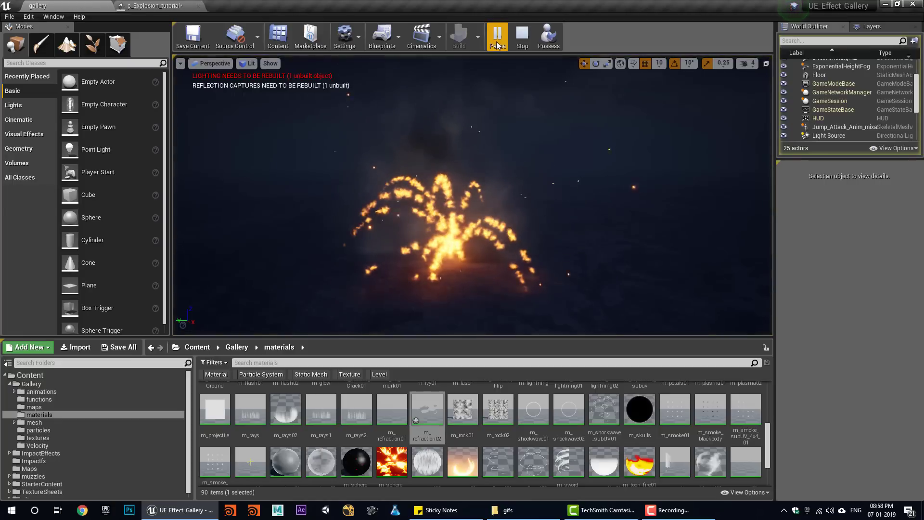
left_click(522, 37)
left_click(501, 37)
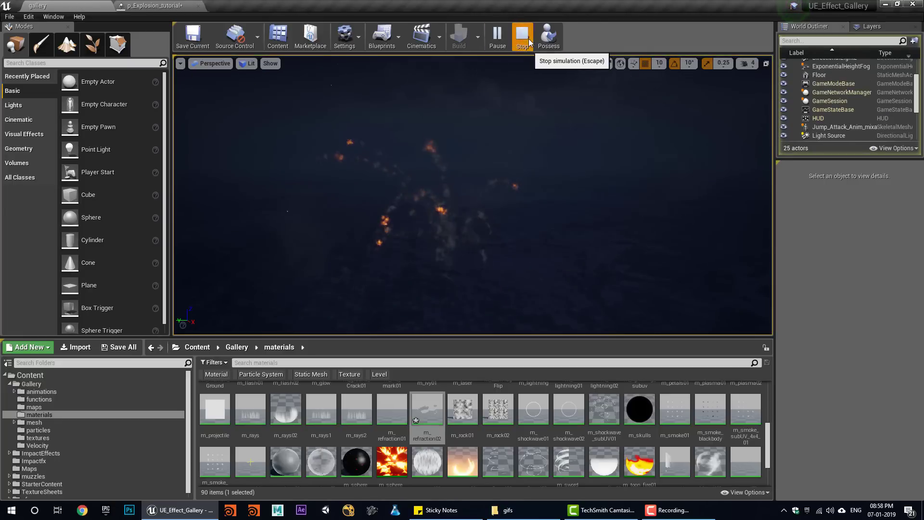
- Bring up the fireball_trail emitter's Light module settings
left_click(159, 5)
left_click(510, 263)
scroll(129, 454, "down", 5)
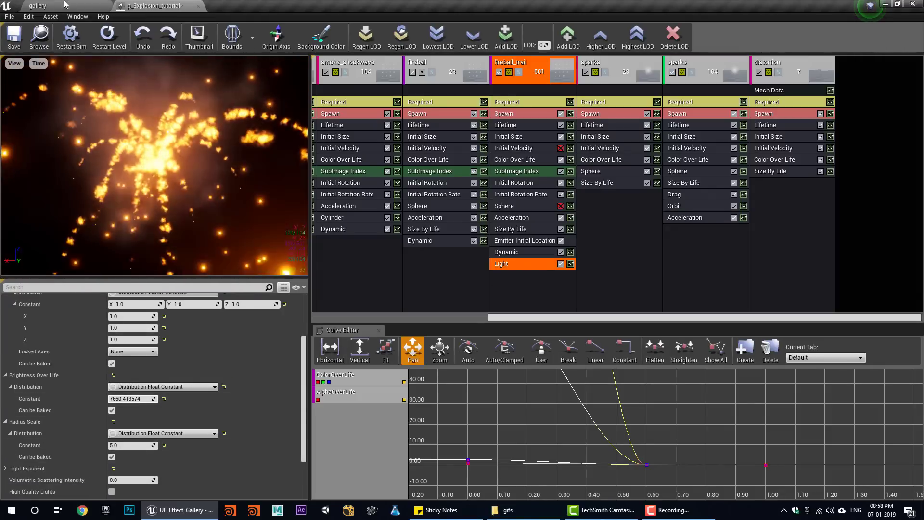
left_click(37, 5)
- After a level preview, make fireball_trail's Color Over Life a hotter orange near RGB 500, 101.4, 2.8
left_click(502, 47)
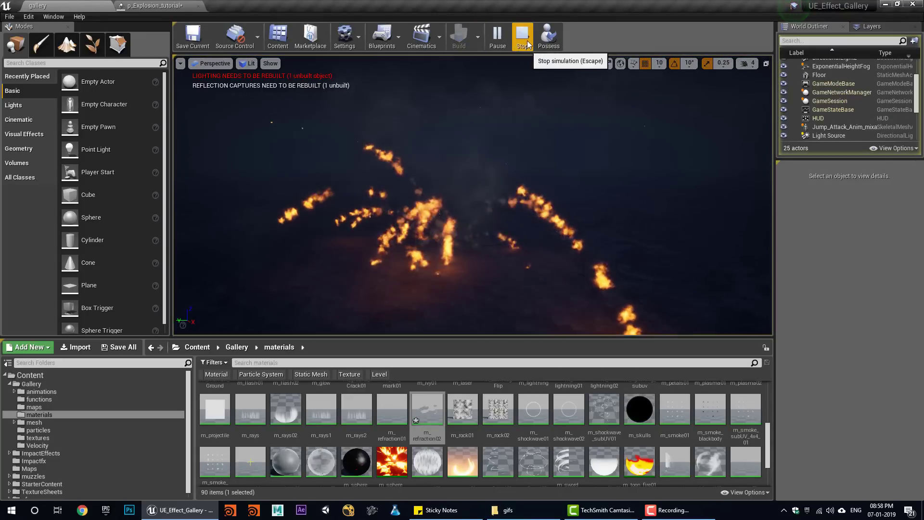
left_click(521, 48)
left_click(154, 6)
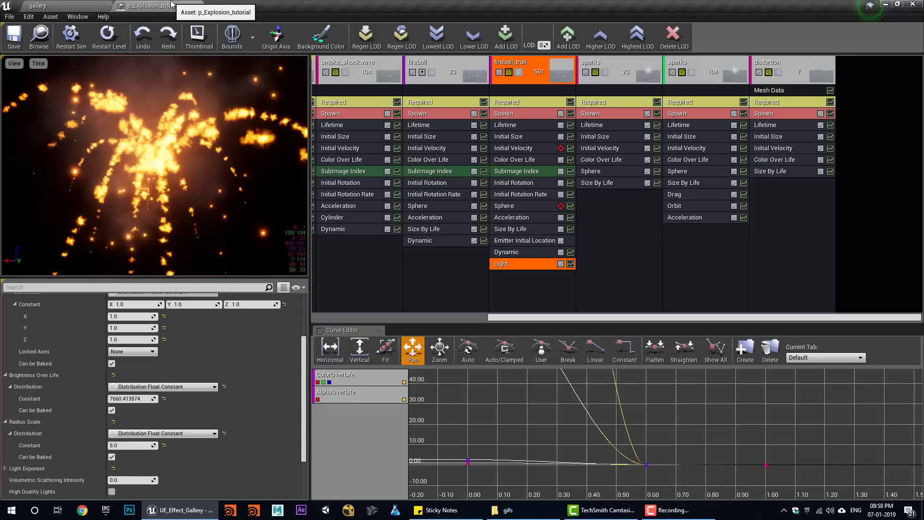
left_click(514, 160)
left_click(195, 382)
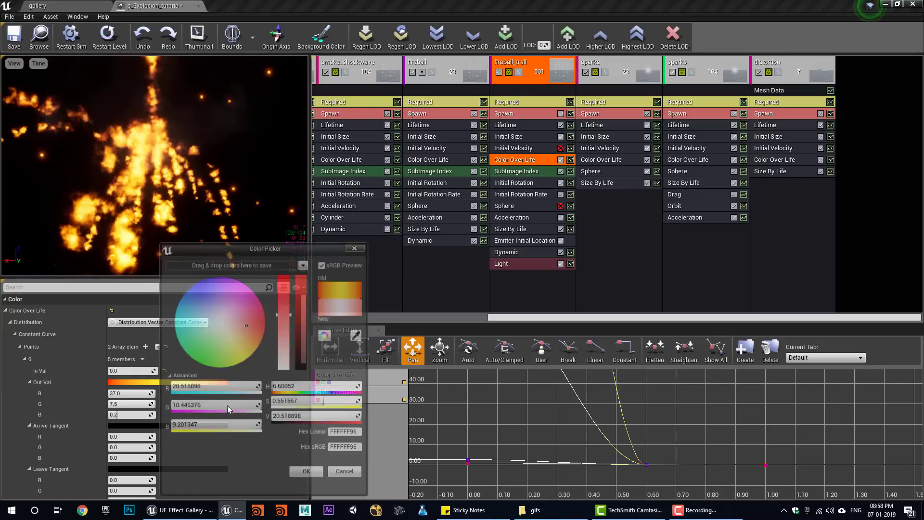
left_click(308, 475)
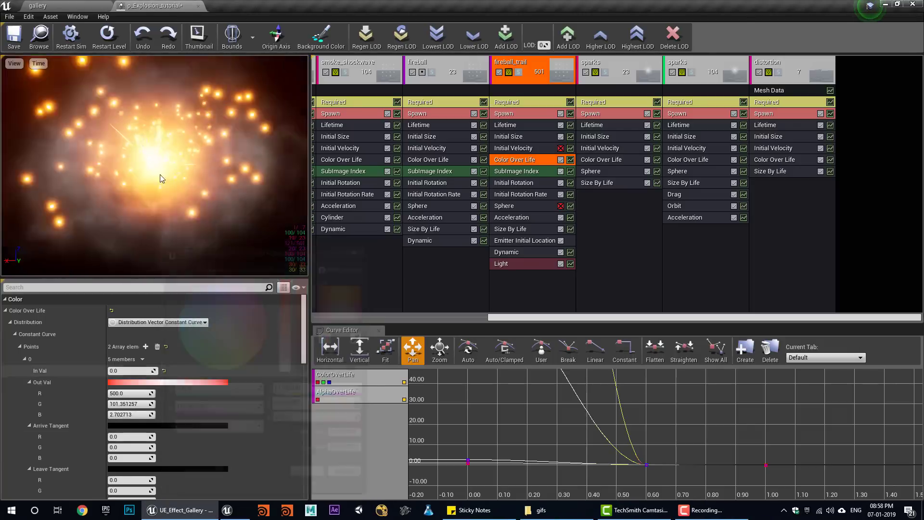
- Simulate the gallery level twice to preview the hotter fireball trails
left_click(91, 7)
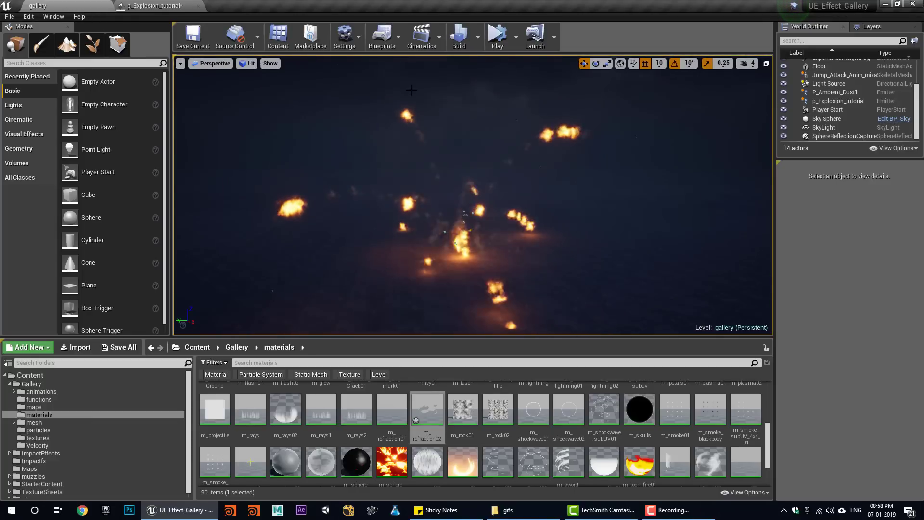
left_click(500, 36)
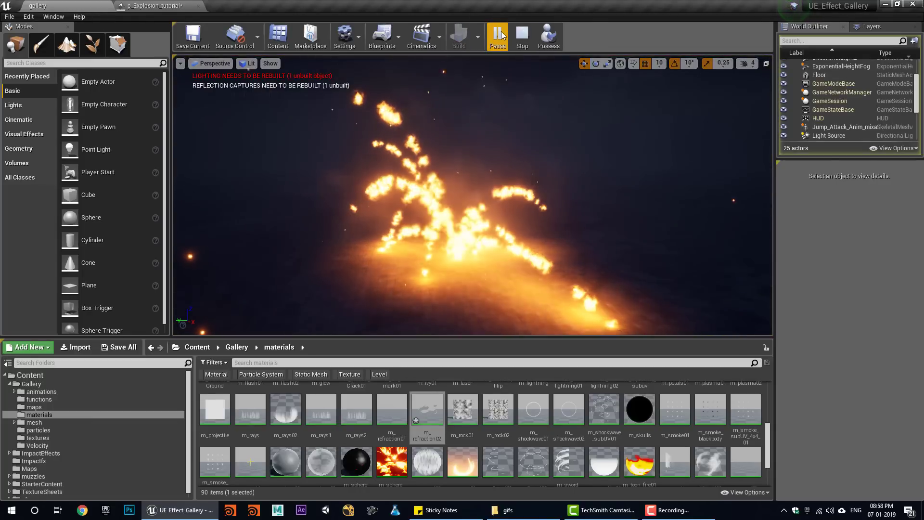
left_click(522, 41)
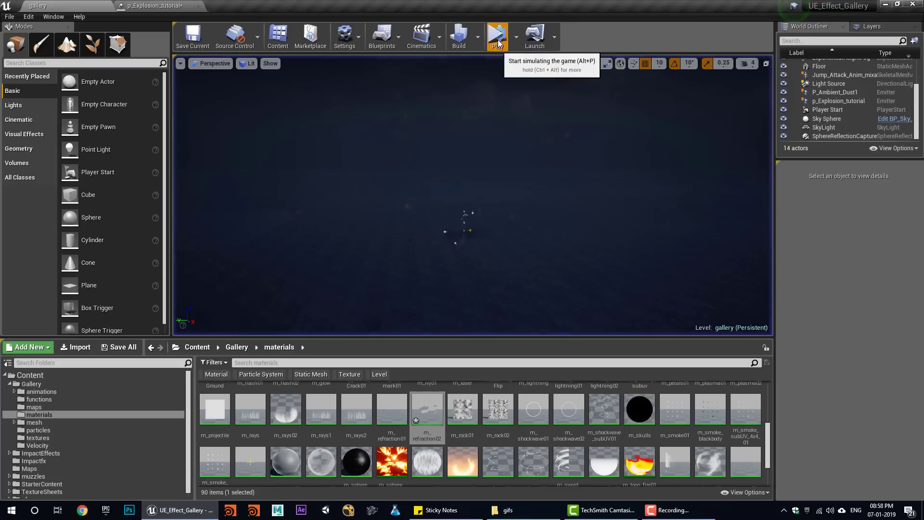
left_click(499, 39)
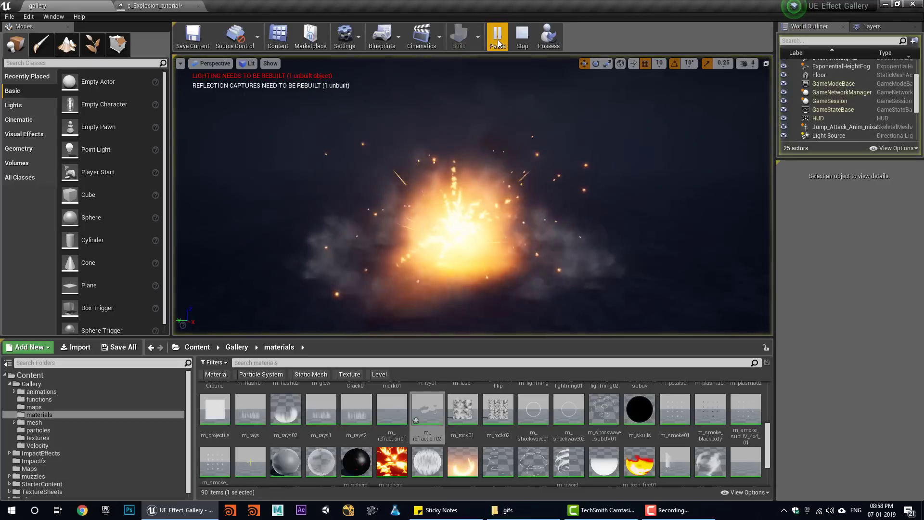
left_click(523, 41)
- Show the fireball_trail Light module's Brightness Over Life settings
left_click(202, 5)
left_click(528, 261)
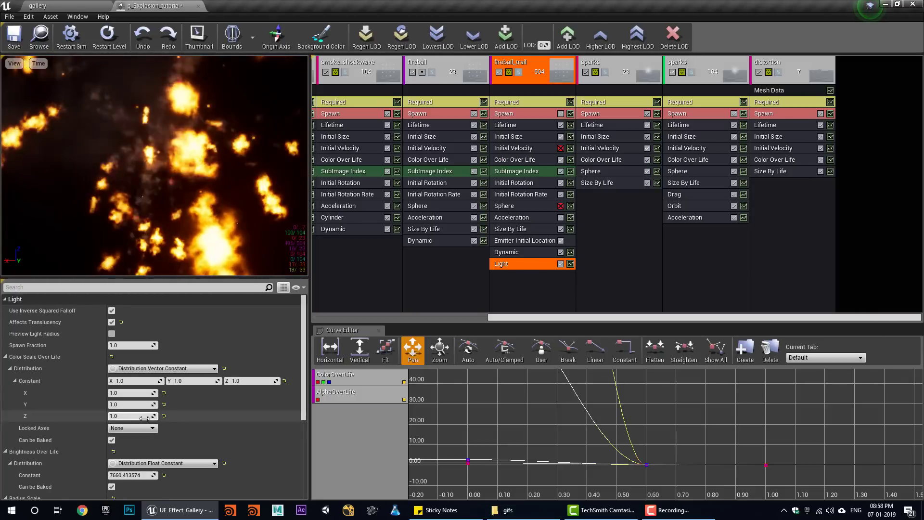
scroll(151, 413, "down", 5)
- Lower the fireball_trail light's Brightness Over Life constant to about 679
left_click_drag(135, 383, 192, 382)
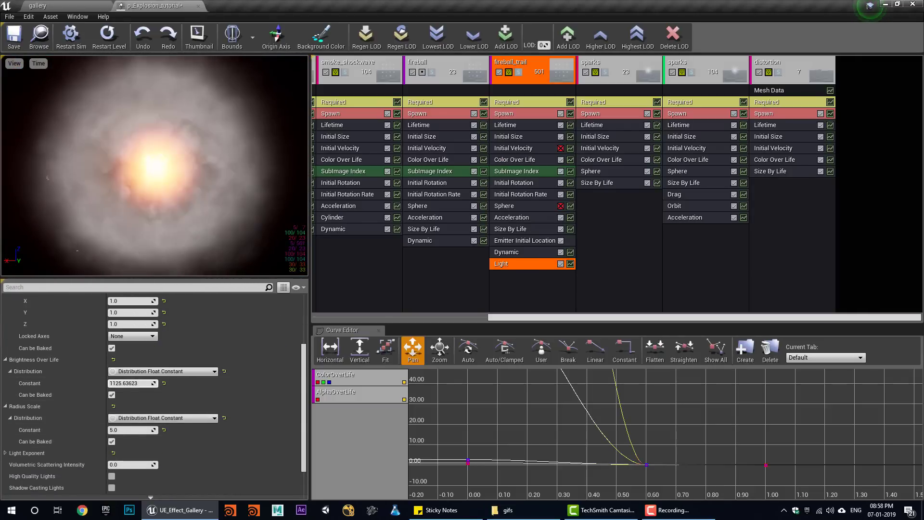
left_click(50, 6)
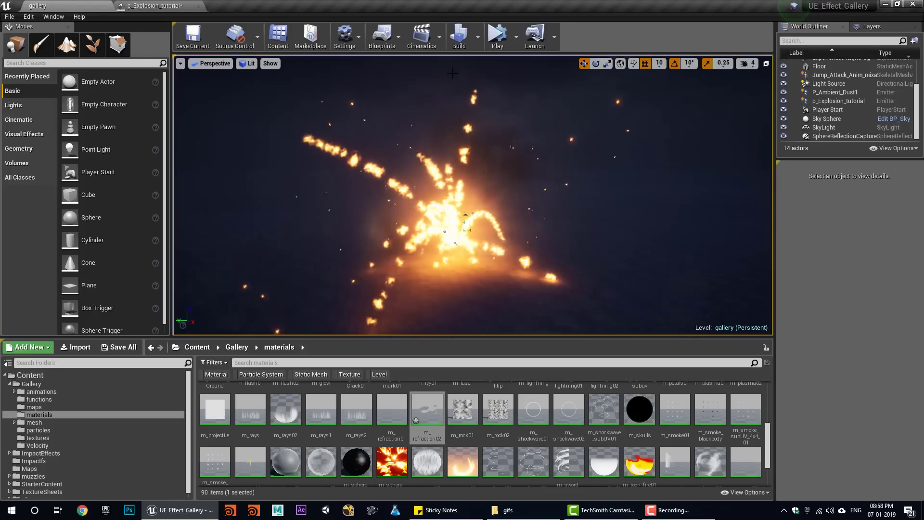
left_click(154, 5)
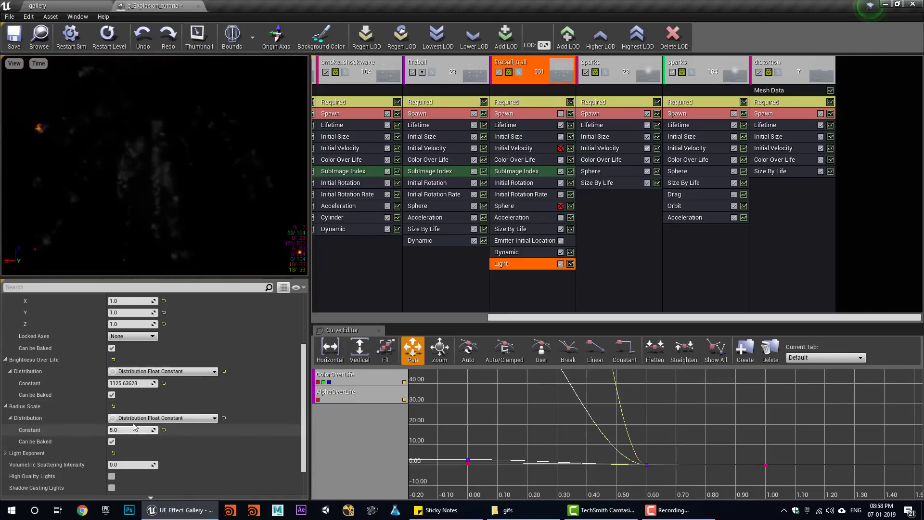
left_click(66, 5)
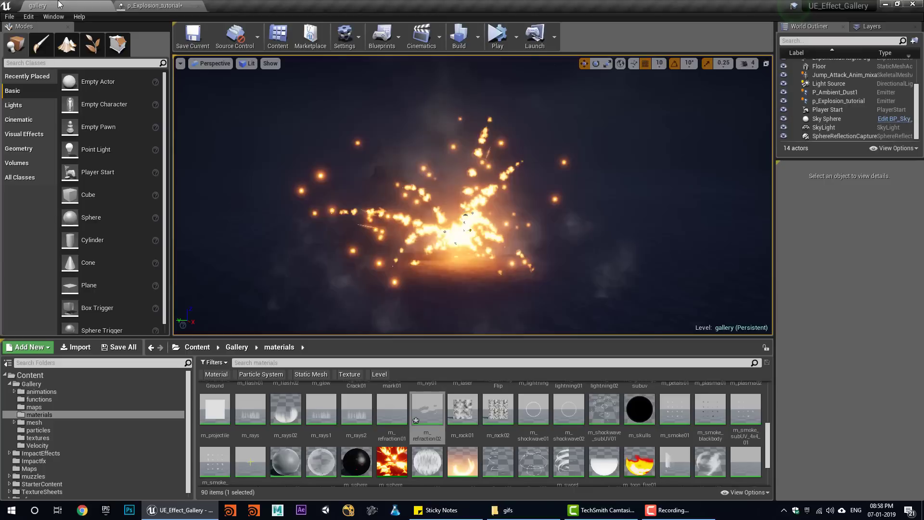
- Play the gallery level twice, pausing and resuming the second run, to test the explosion
left_click(496, 33)
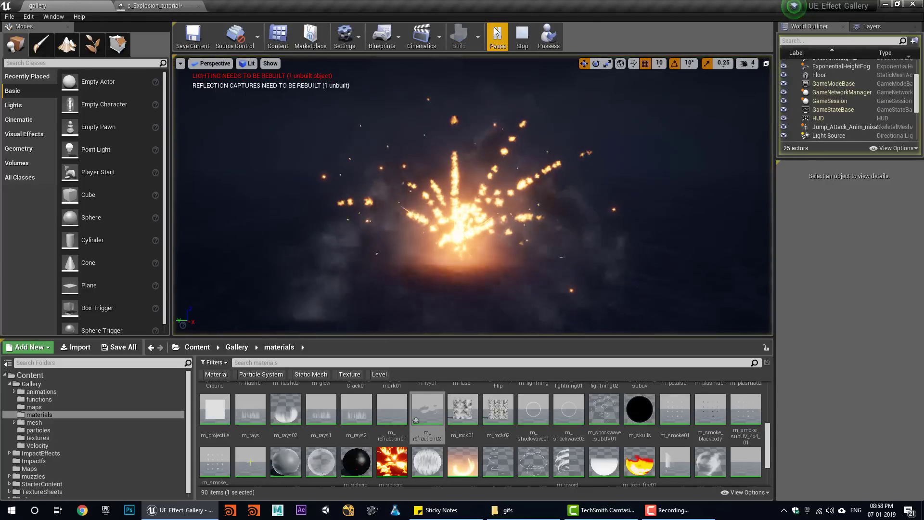
left_click(527, 36)
left_click(155, 5)
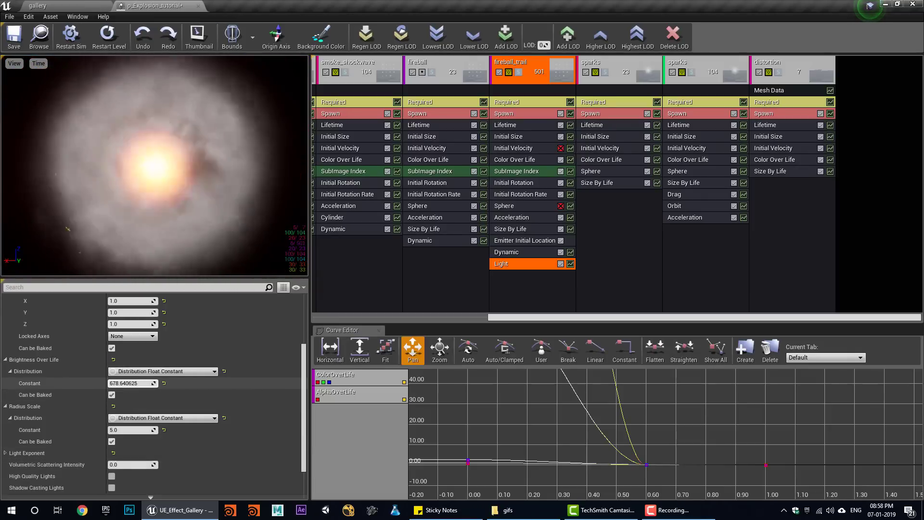
left_click(65, 5)
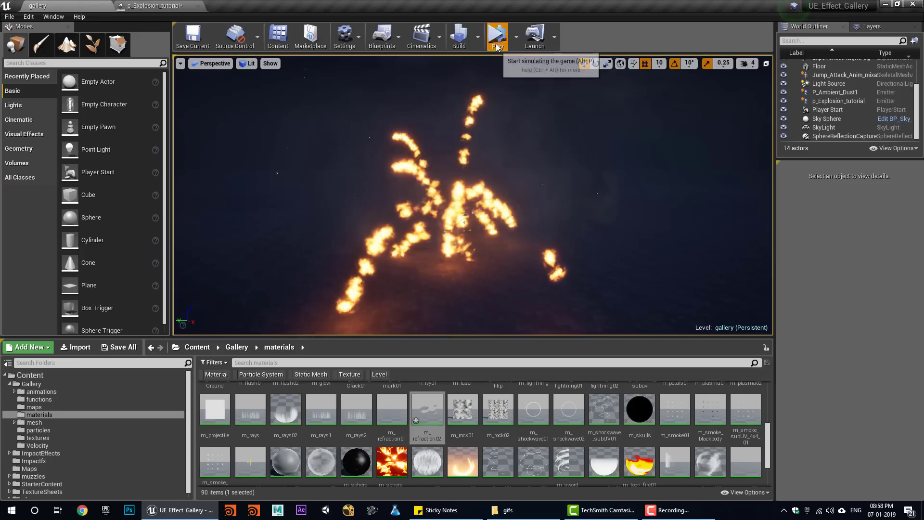
left_click(496, 45)
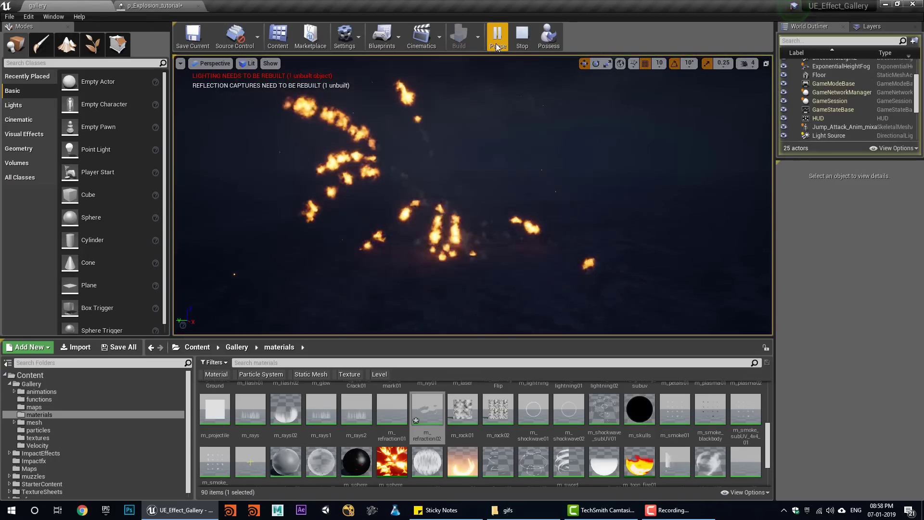
left_click(495, 43)
left_click(498, 36)
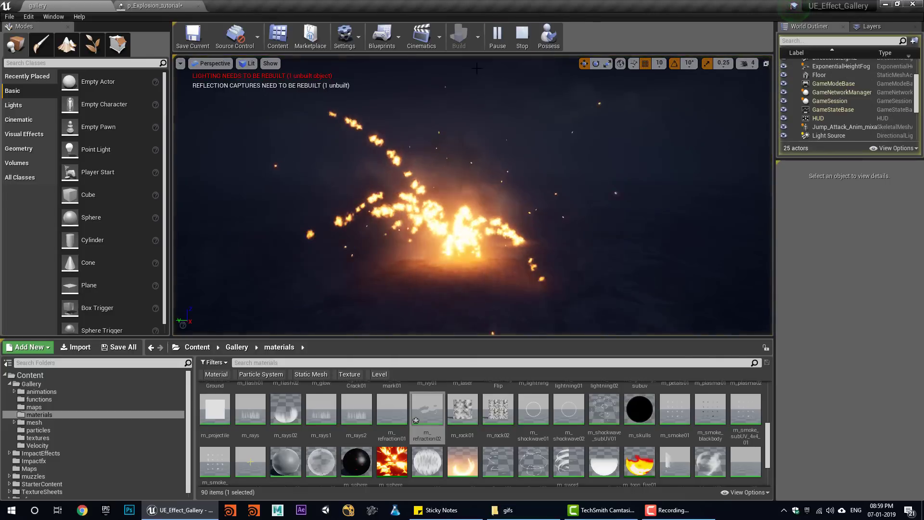
left_click(520, 39)
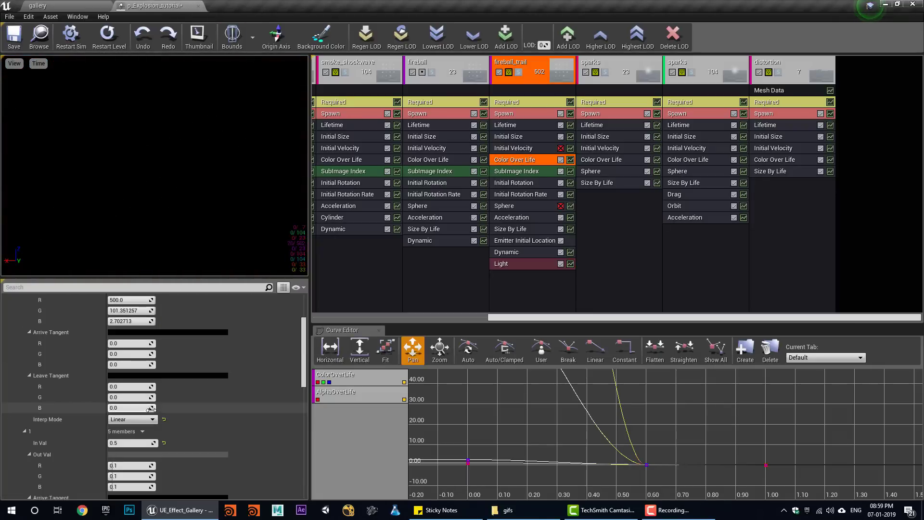
- Set the fireball_trail Color Over Life point's Interp Mode to Curve Auto
scroll(172, 412, "up", 1)
left_click(134, 460)
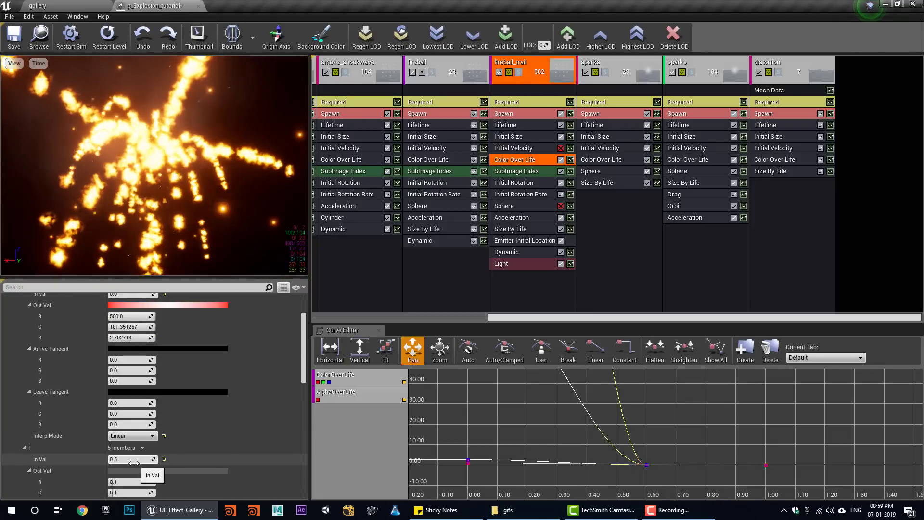
scroll(142, 450, "down", 10)
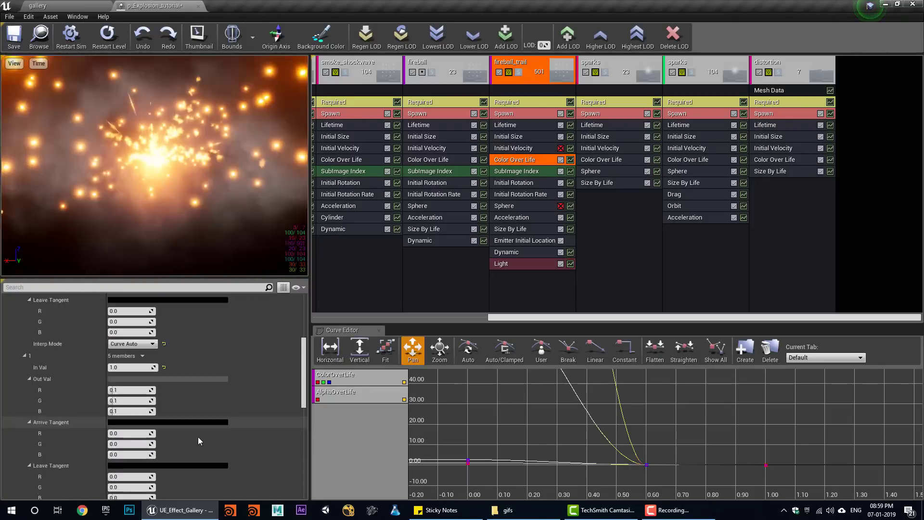
scroll(168, 444, "down", 3)
left_click(141, 371)
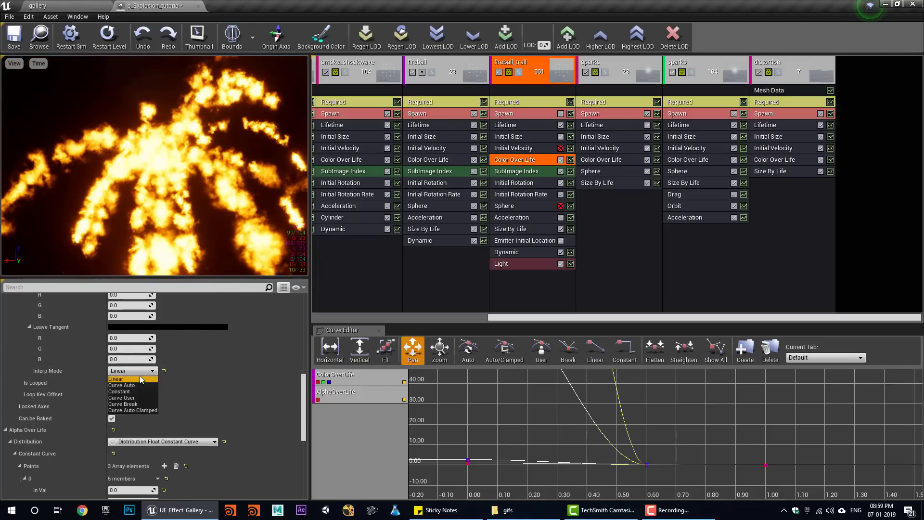
left_click(143, 387)
- Play the gallery level, restarting once, to test the smoothed trail colour
left_click(50, 6)
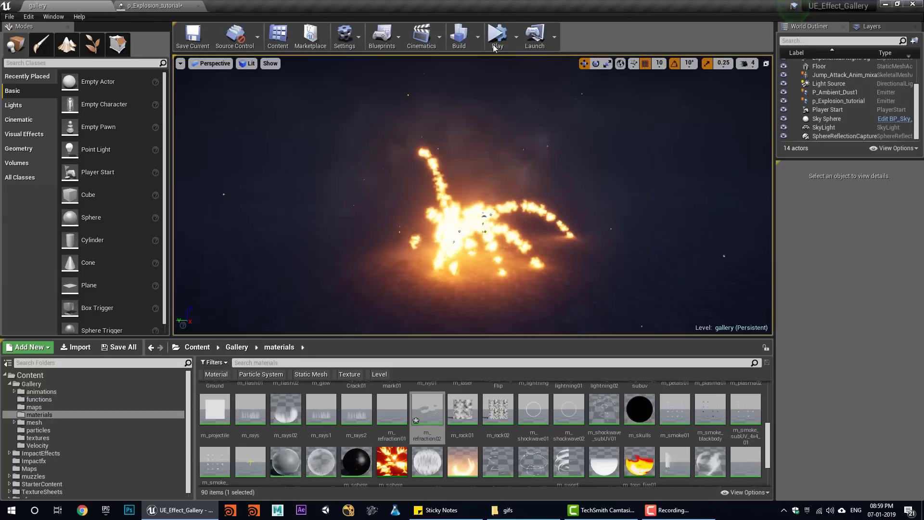
left_click(494, 39)
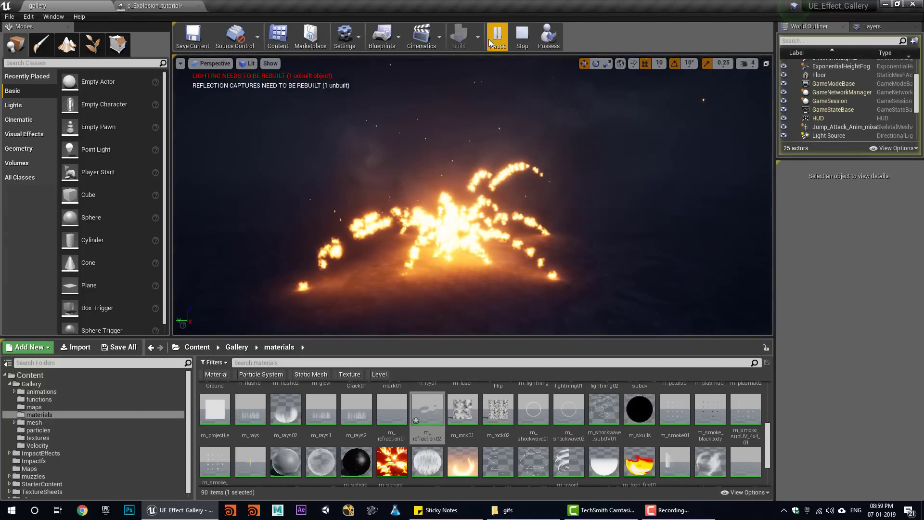
left_click(523, 40)
left_click(507, 40)
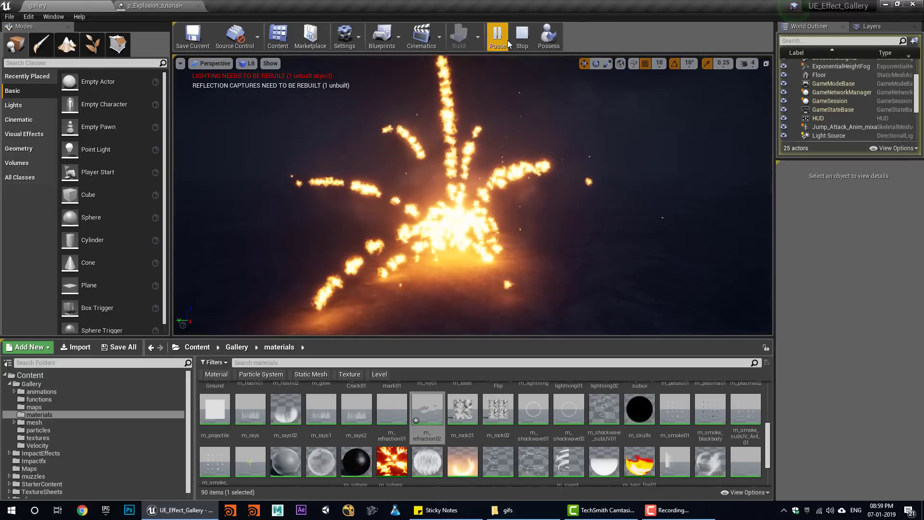
left_click(522, 40)
- Set the trail's Size By Life end Out Val to 2.0 on both components
left_click(177, 6)
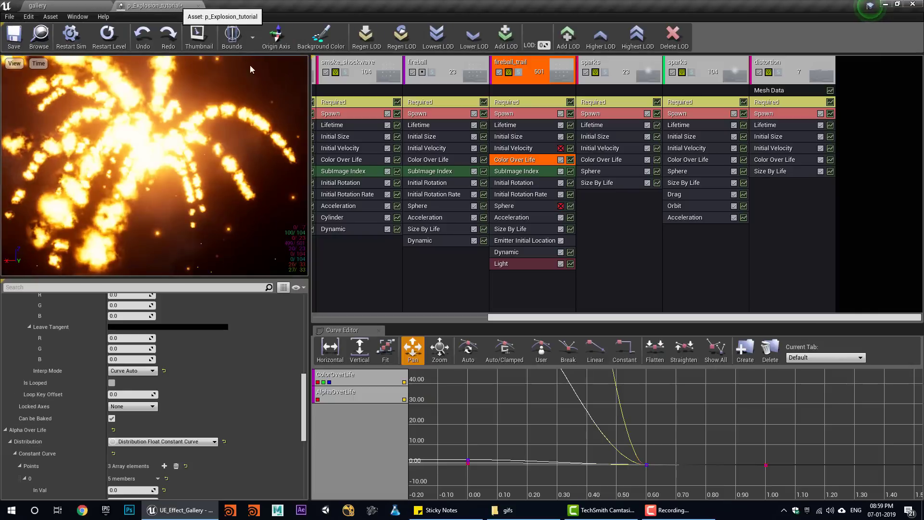
left_click(517, 230)
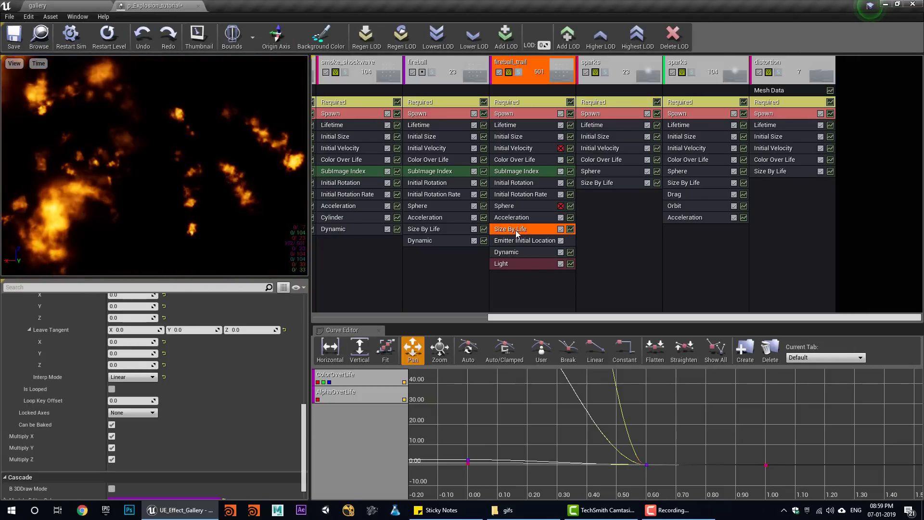
scroll(149, 419, "up", 9)
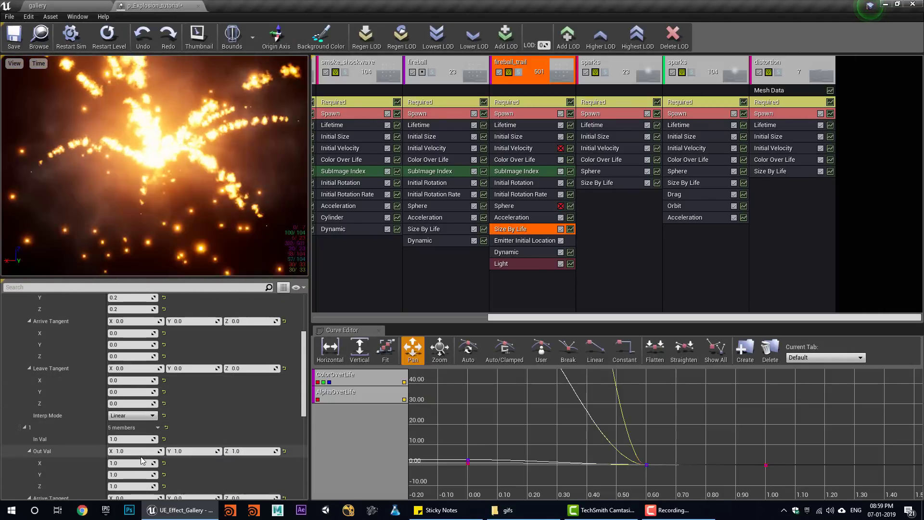
left_click(142, 449)
type("2")
key("Tab")
type("2")
key("Tab")
type("2")
key("Return")
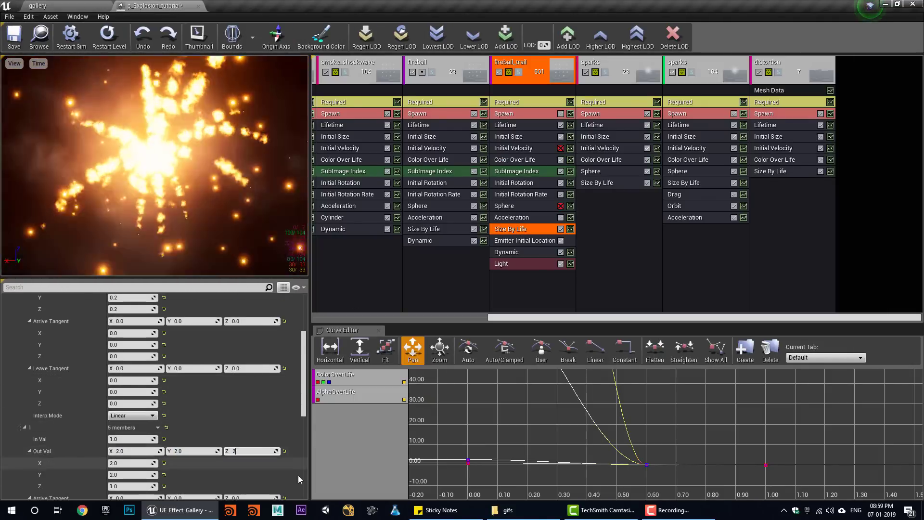
- Preview the larger fireball trails in the gallery level
left_click(82, 4)
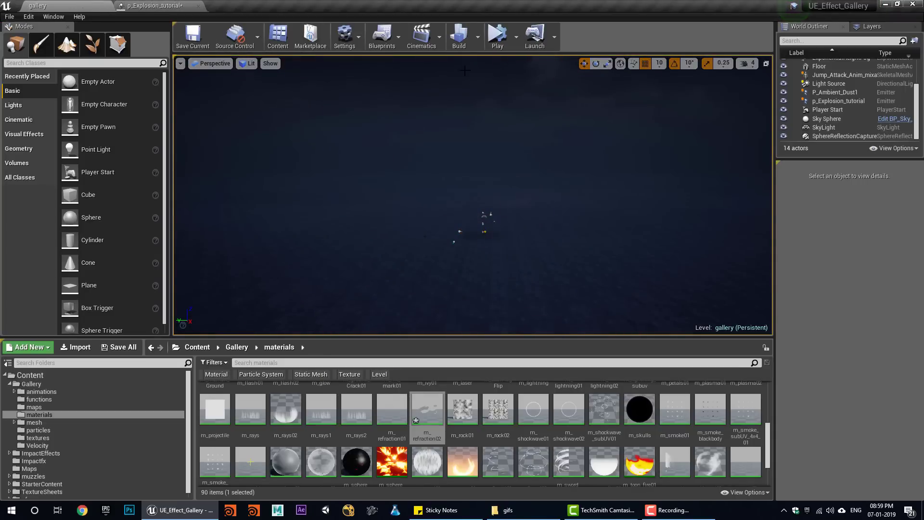
left_click(504, 38)
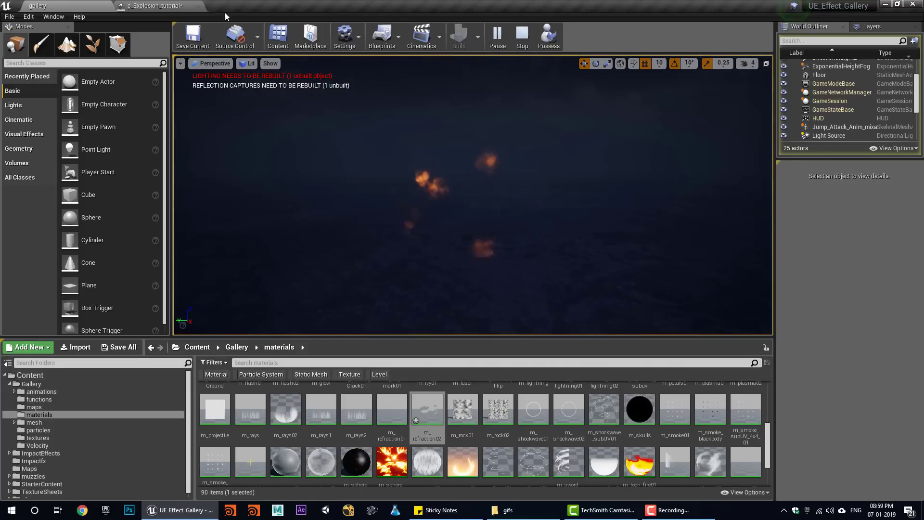
left_click(174, 7)
- Set the Color Over Life second point's In Val to 0.3 and preview the explosion
left_click(514, 160)
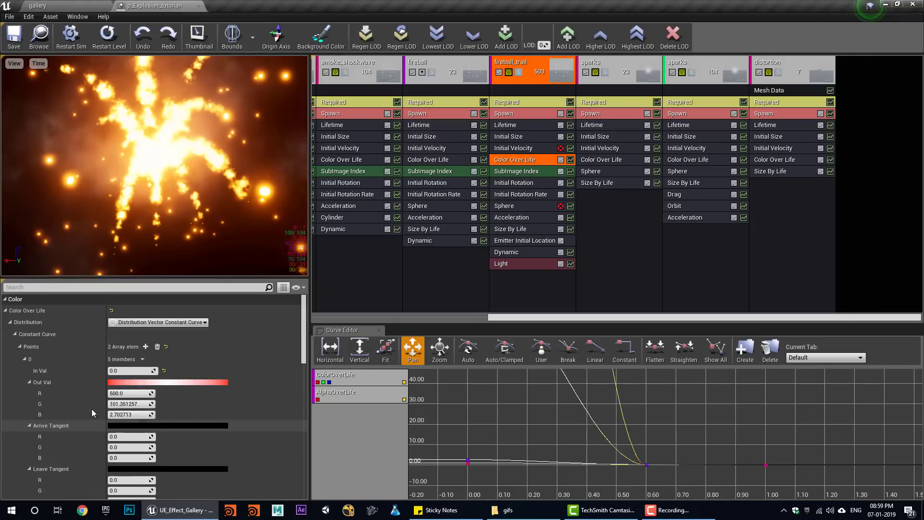
scroll(133, 431, "down", 2)
scroll(134, 443, "down", 1)
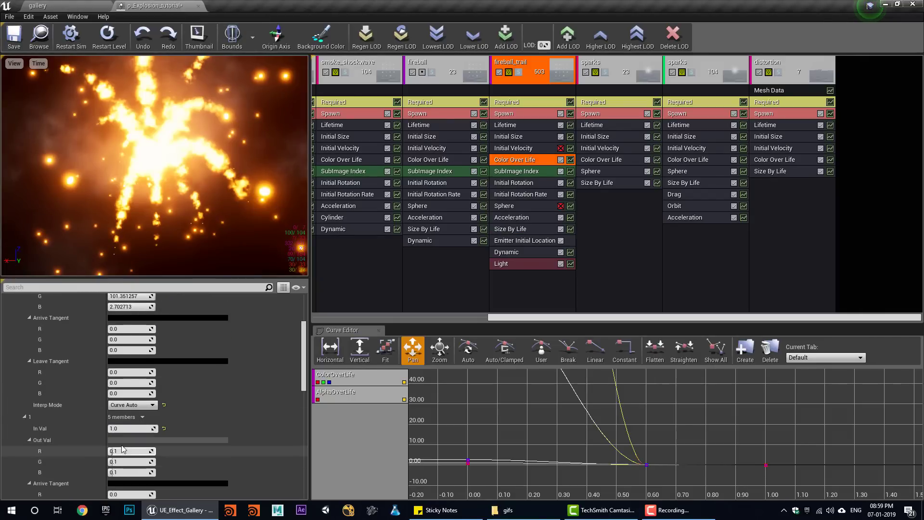
key("Return")
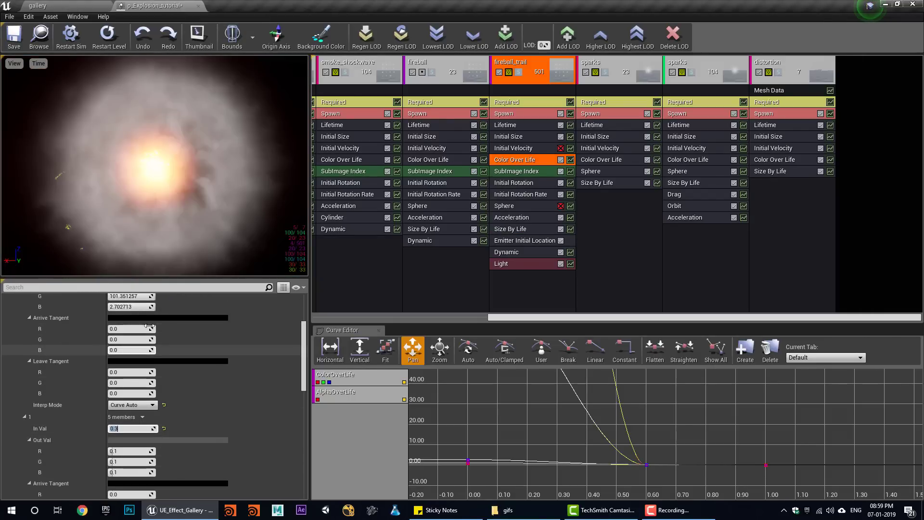
left_click(38, 5)
left_click(498, 38)
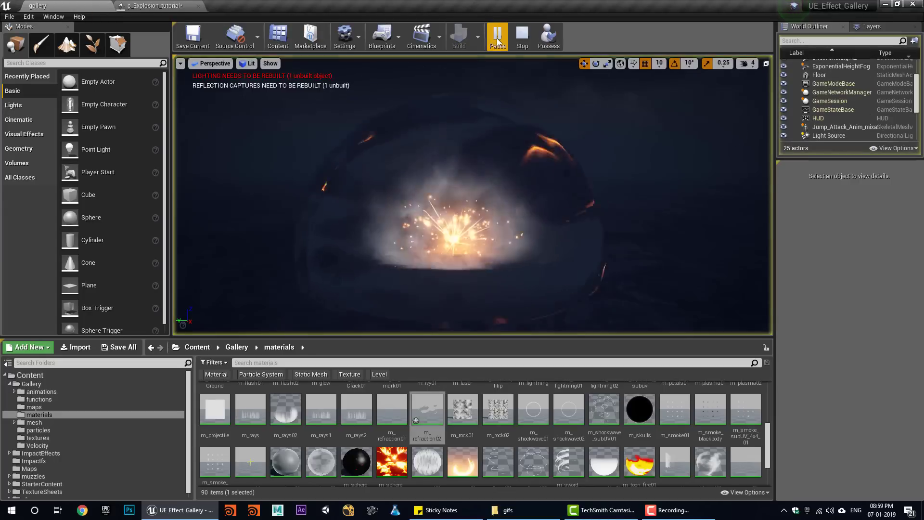
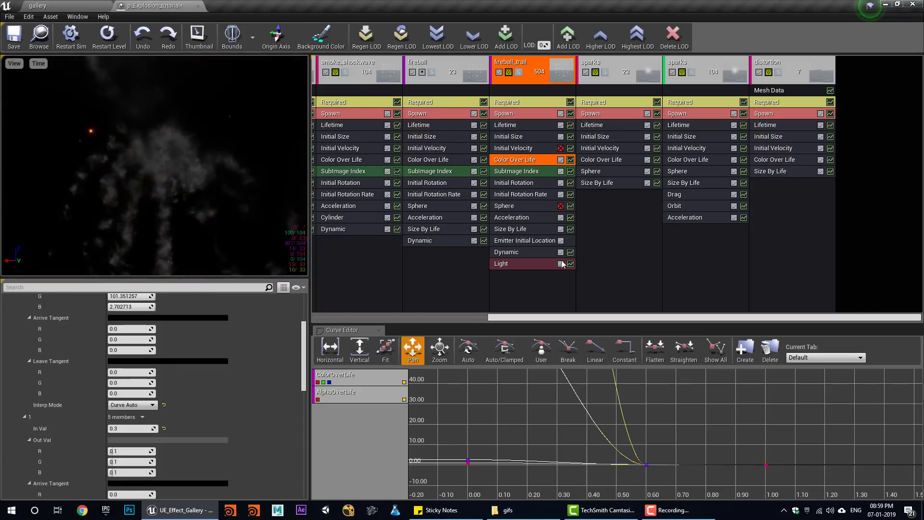
- Set fireball_trail's Size By Life end Out Val to 5 on X, Y and Z
left_click(513, 229)
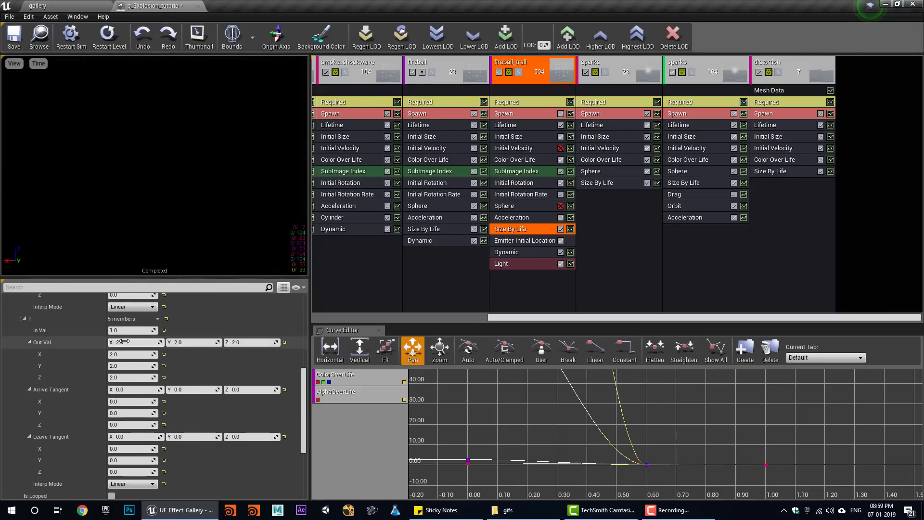
left_click(124, 341)
type("5")
left_click(194, 342)
type("5")
left_click(255, 342)
type("5")
key("Return")
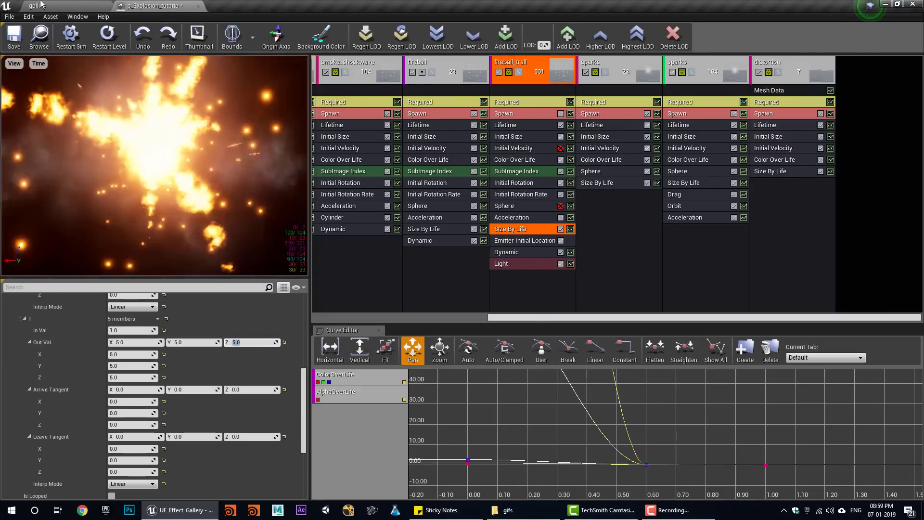
- Simulate the gallery level to preview the bigger fireball trails, then return to Cascade
left_click(41, 5)
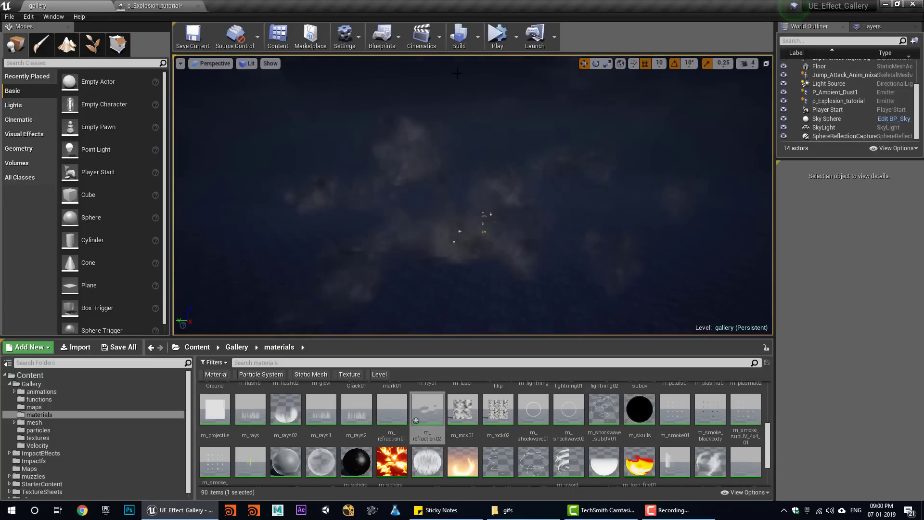
left_click(493, 39)
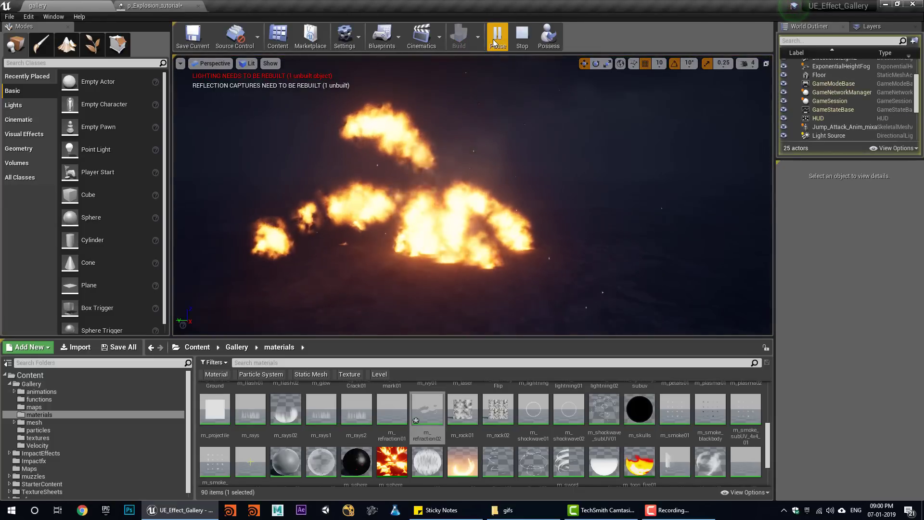
left_click(522, 36)
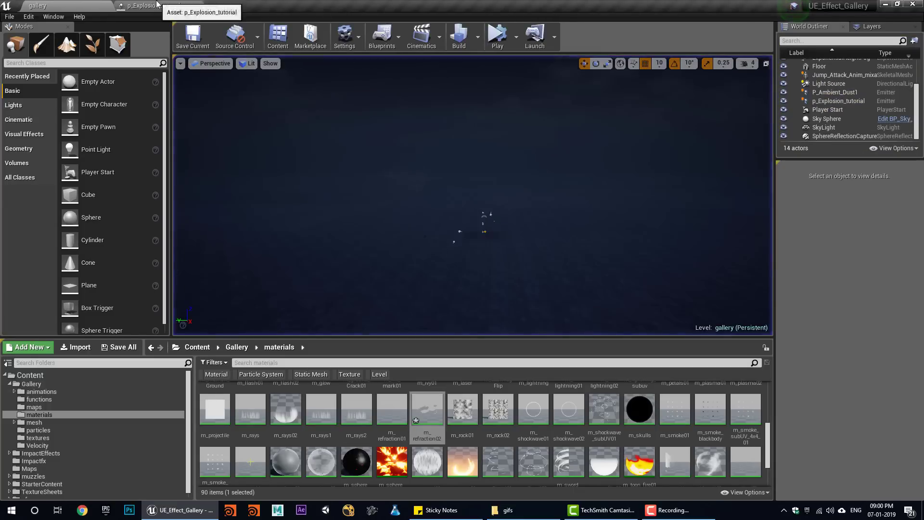
left_click(154, 5)
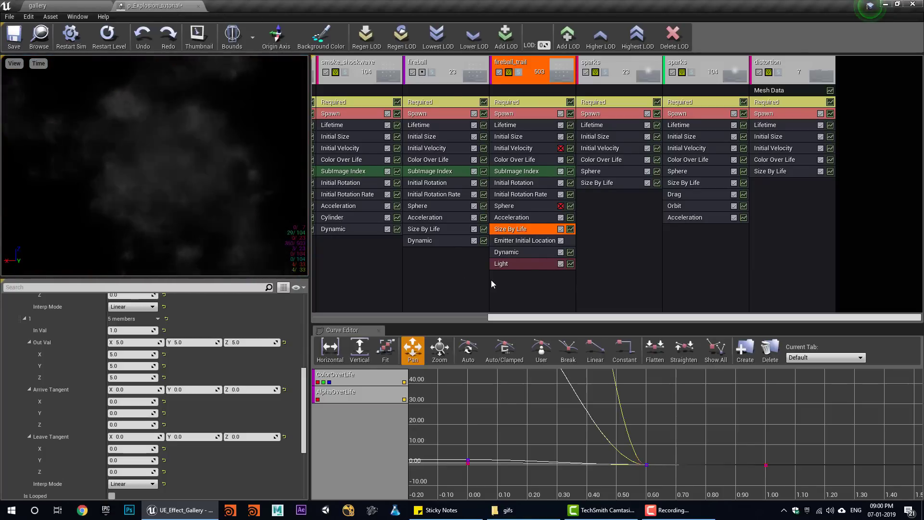
- Graph only the trail's Size By Life curve, make it Auto with XYZ locked, and ease it into 5.0
right_click(376, 394)
left_click(414, 411)
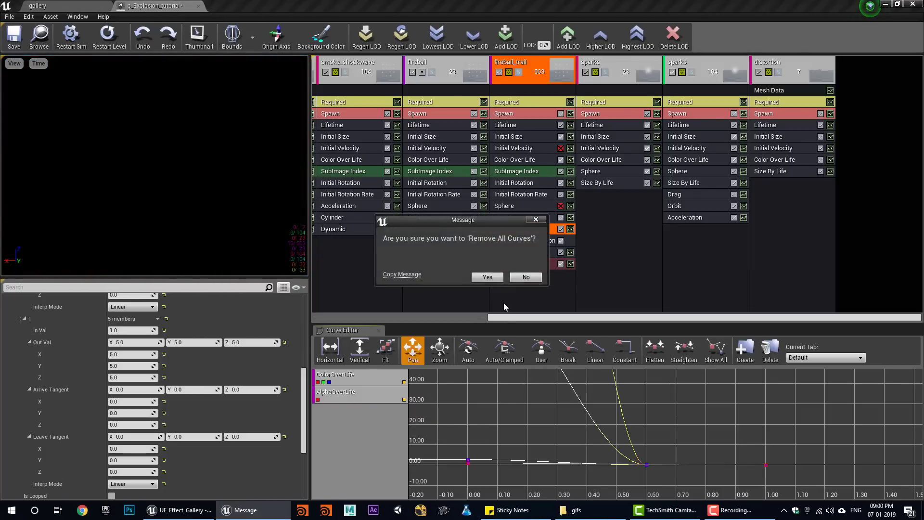
left_click(570, 229)
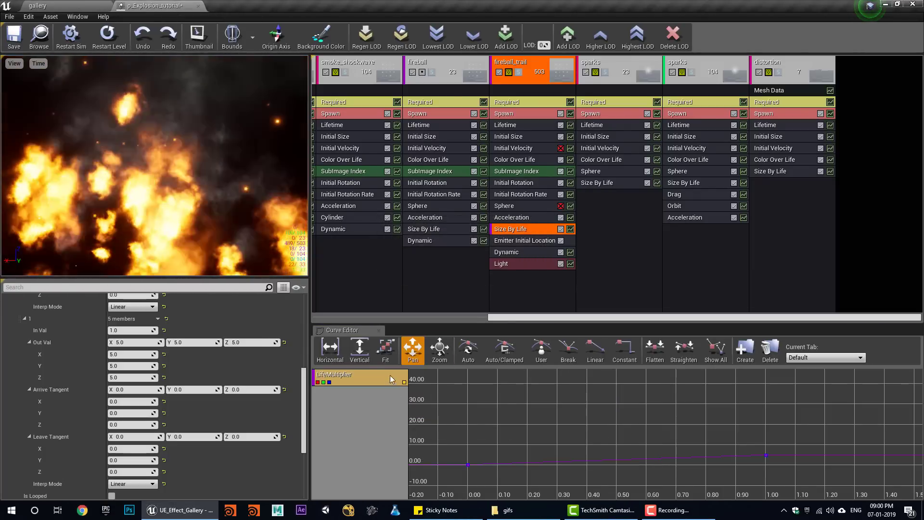
left_click(392, 359)
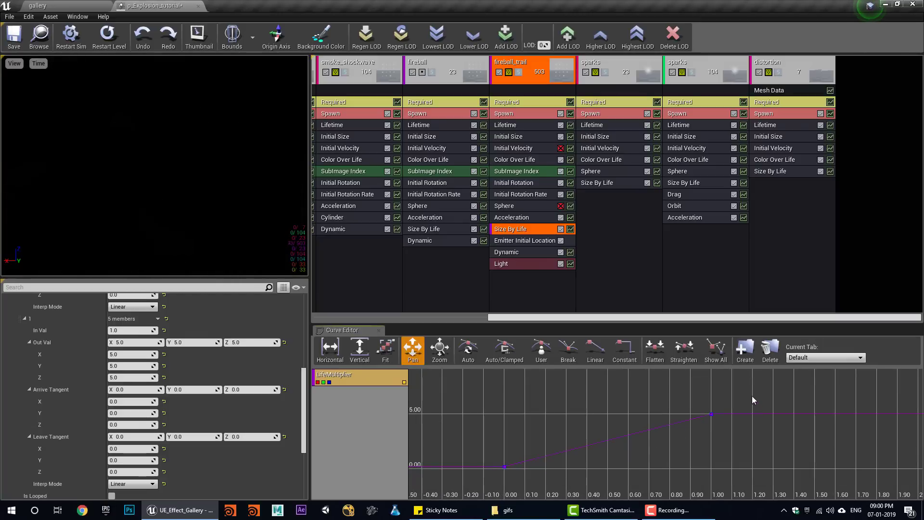
left_click(467, 350)
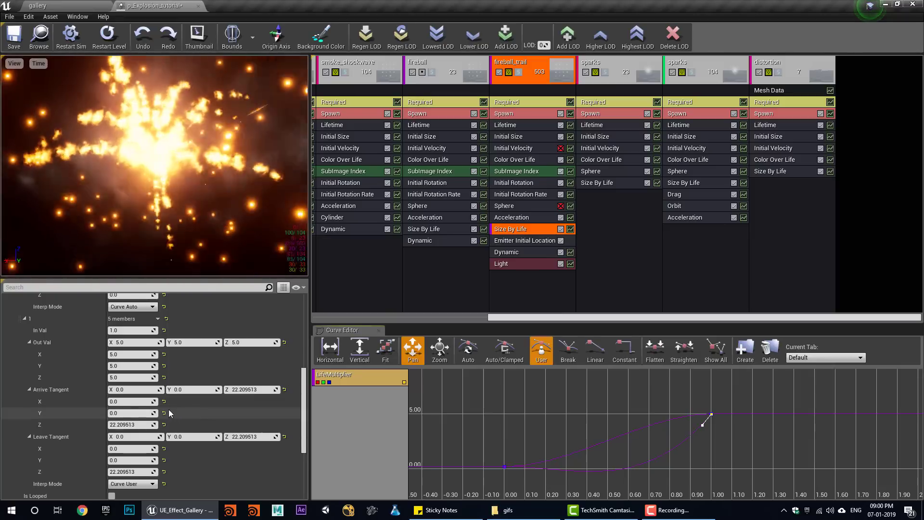
scroll(168, 409, "down", 5)
left_click(139, 400)
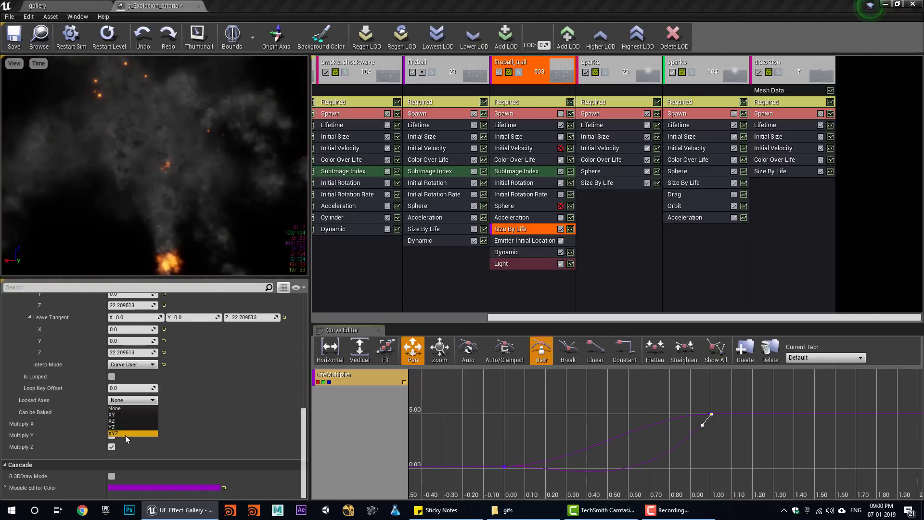
left_click(125, 433)
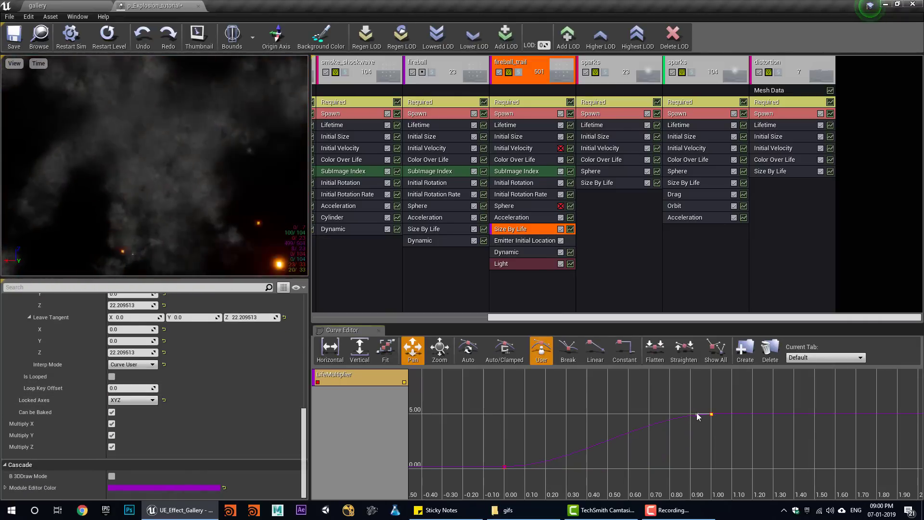
left_click_drag(697, 414, 702, 428)
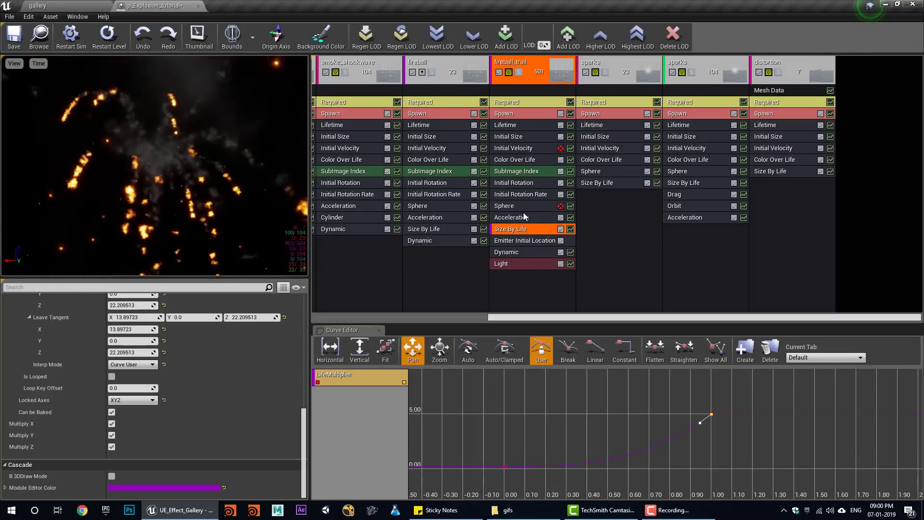
- Narrow fireball_trail's Initial Rotation Rate to Min 0.1 / Max -0.1 and save the particle system
left_click(526, 196)
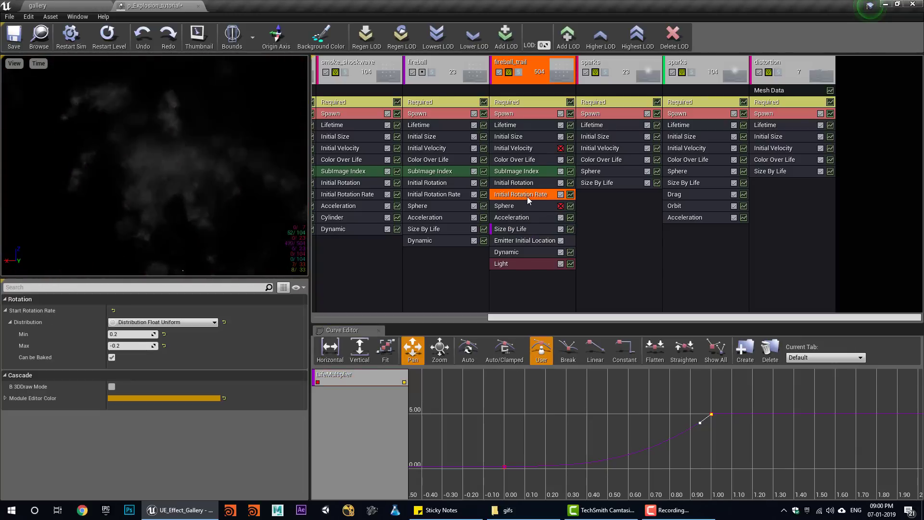
left_click(124, 334)
type("0.1")
left_click(128, 345)
type("-0.1")
key("Return")
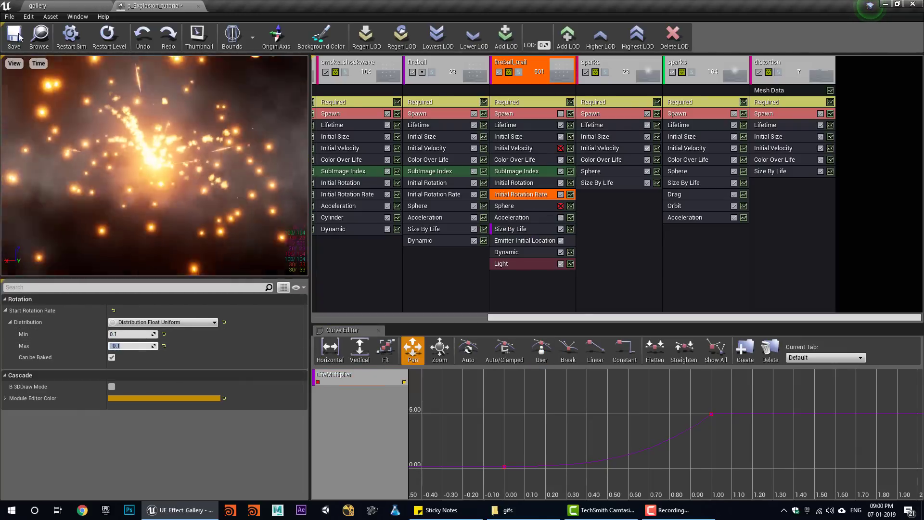
left_click(19, 37)
left_click(50, 6)
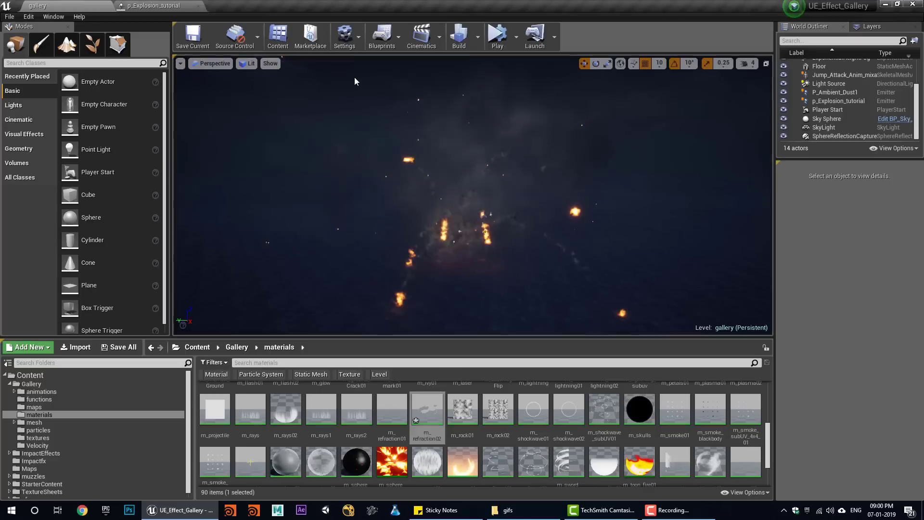
- Replay the explosion simulation in the gallery level eight times, then go back to p_Explosion_tutorial
left_click(489, 48)
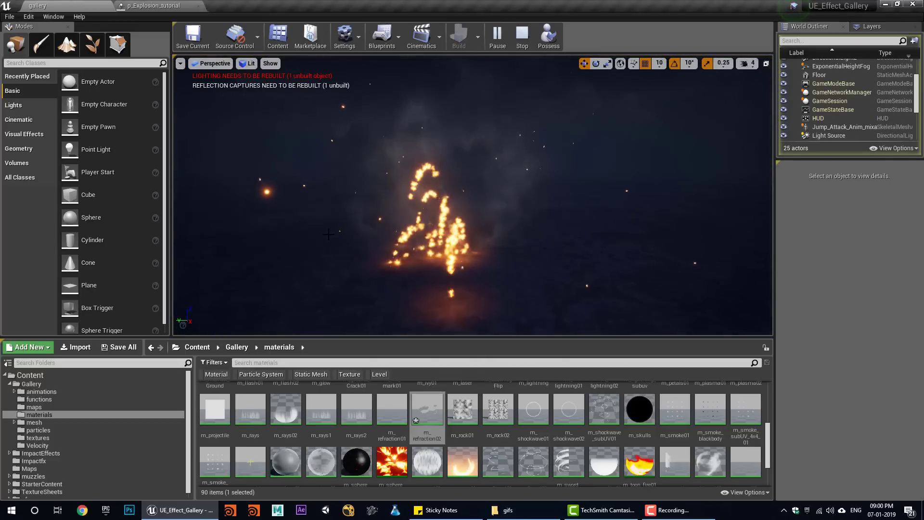
left_click(522, 38)
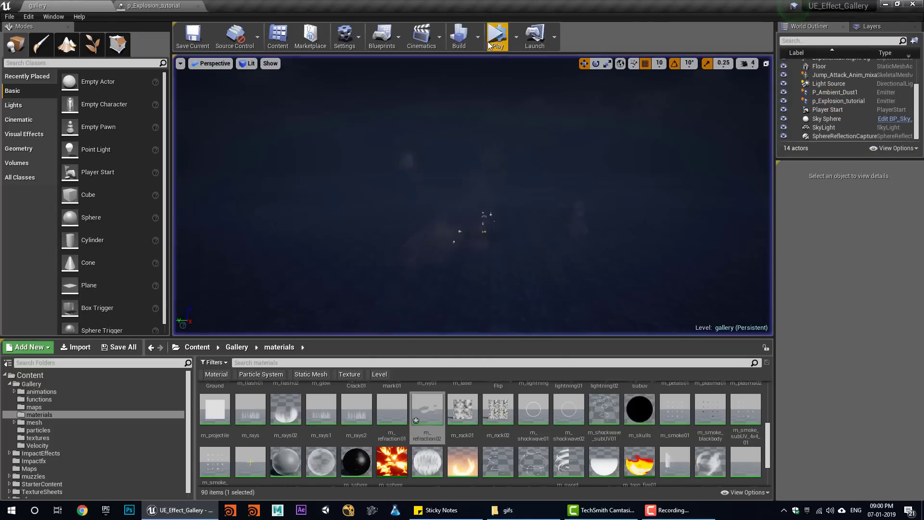
left_click(489, 42)
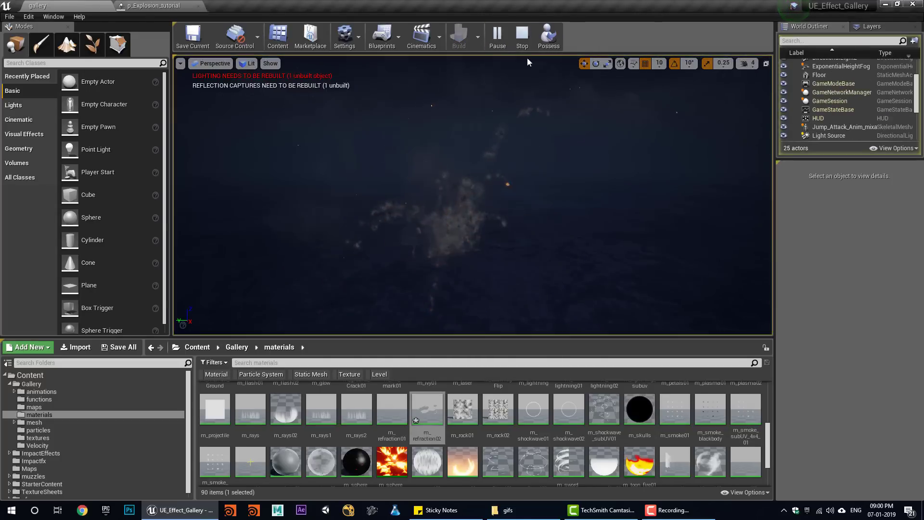
left_click(526, 33)
left_click(499, 38)
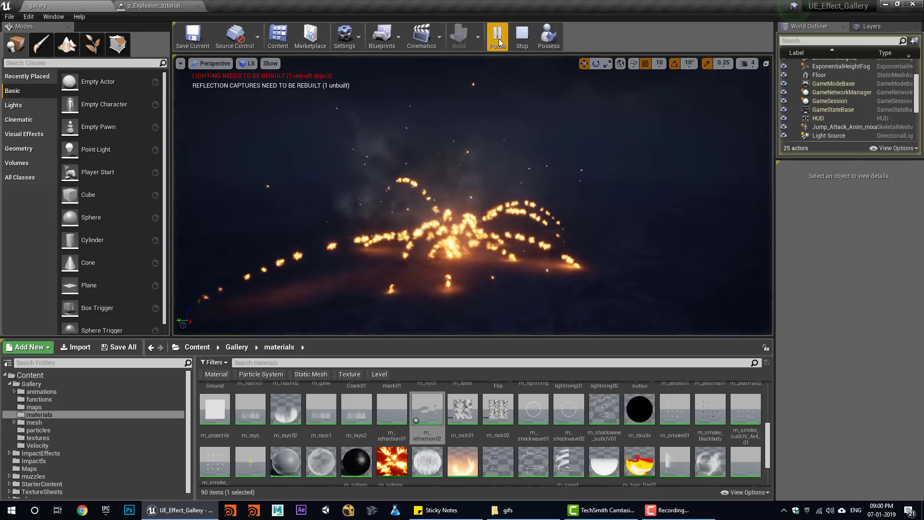
left_click(518, 43)
left_click(498, 37)
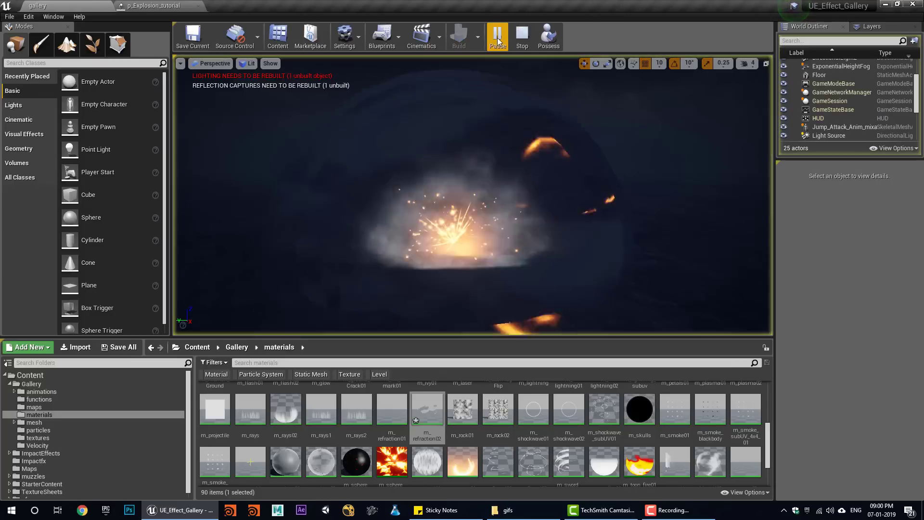
left_click(520, 38)
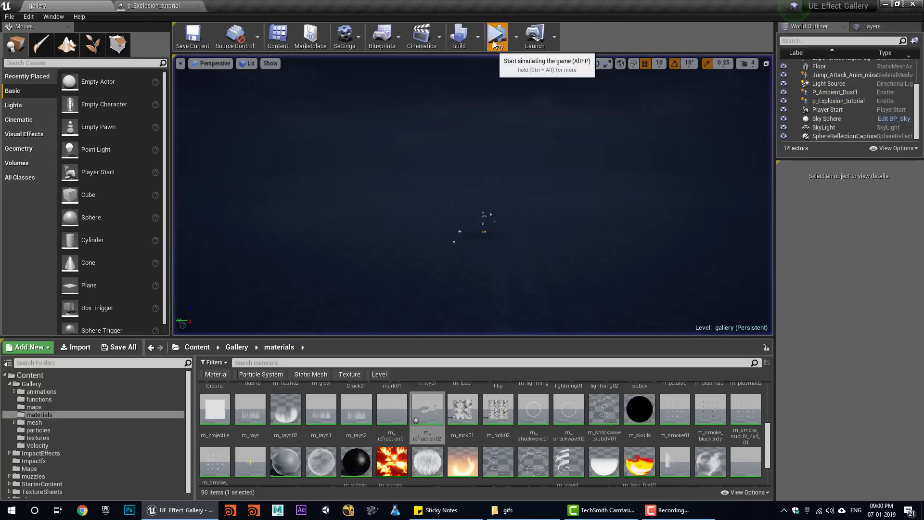
left_click(492, 41)
left_click(521, 39)
left_click(499, 39)
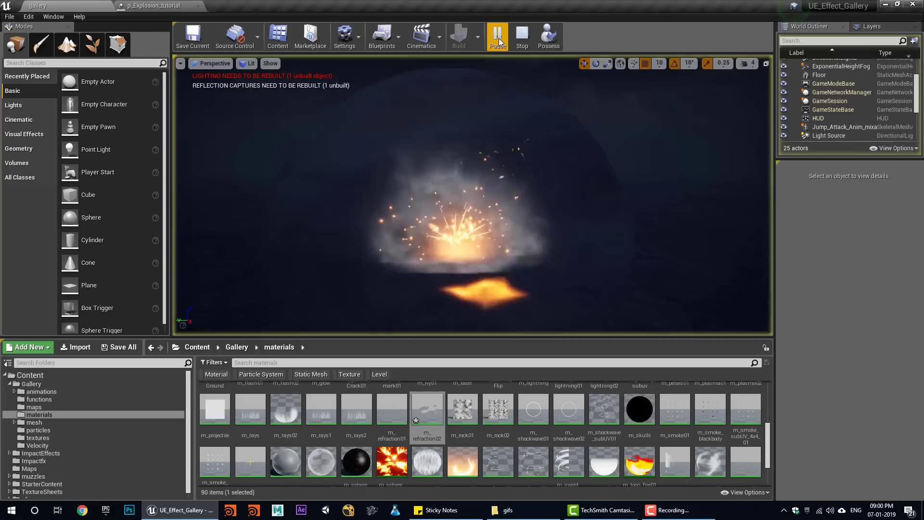
left_click(522, 38)
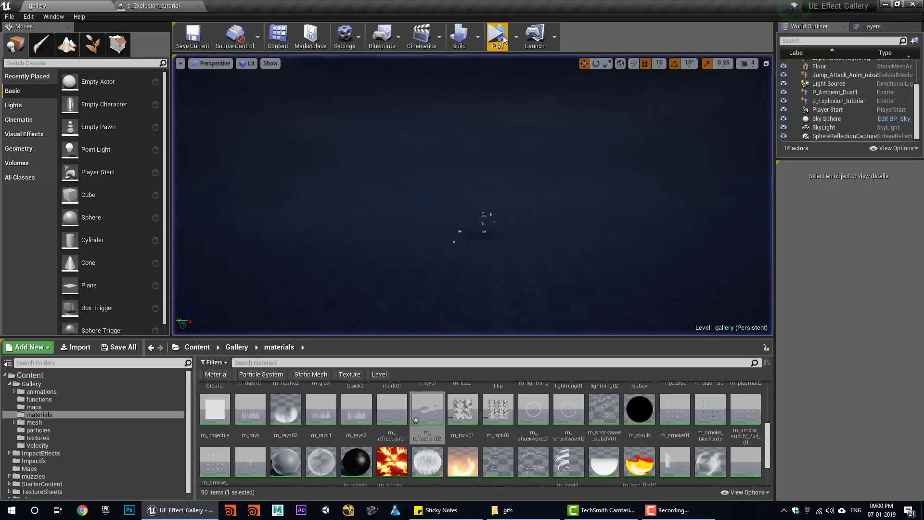
left_click(502, 36)
left_click(522, 38)
left_click(492, 39)
left_click(523, 38)
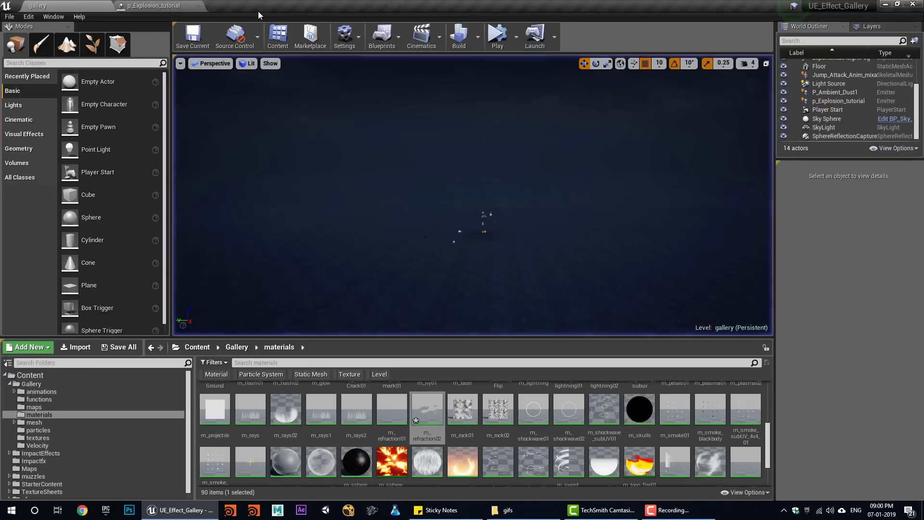
left_click(176, 5)
- Duplicate the sparks emitter, solo the copy, and disable its Sphere location module
right_click(625, 72)
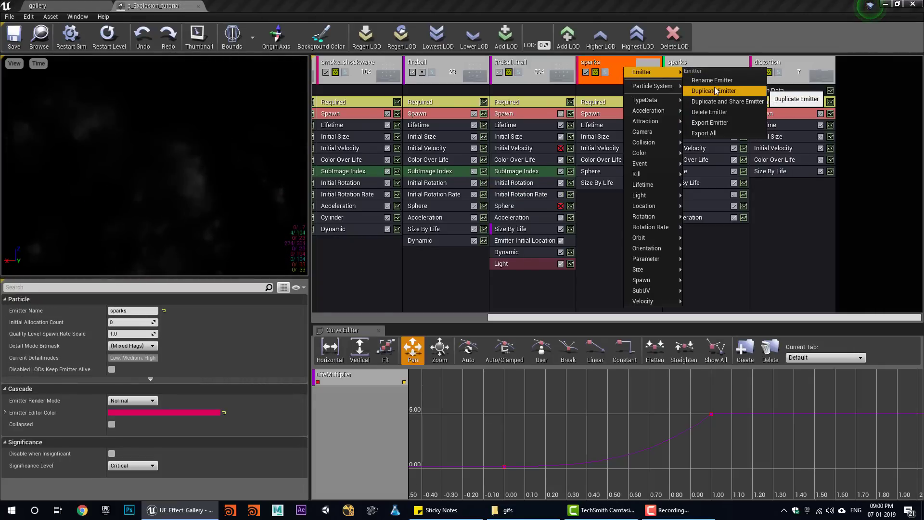
left_click(715, 91)
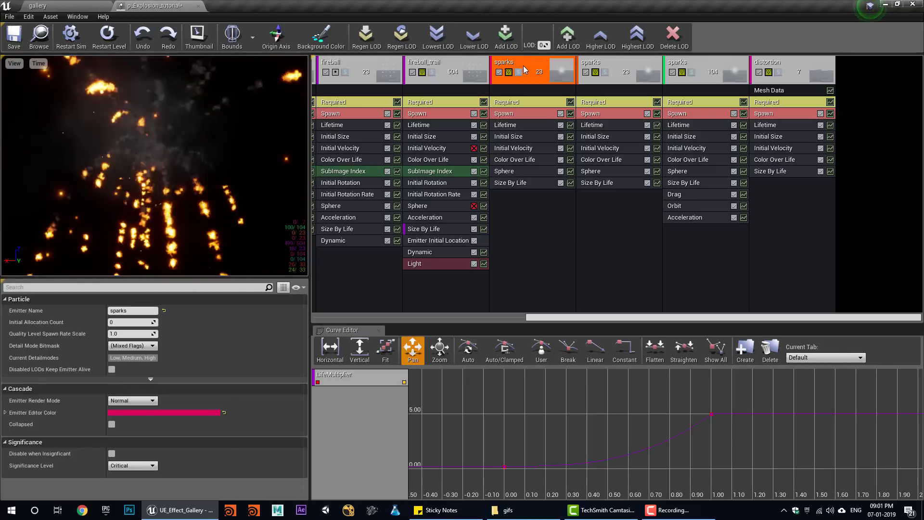
left_click(519, 73)
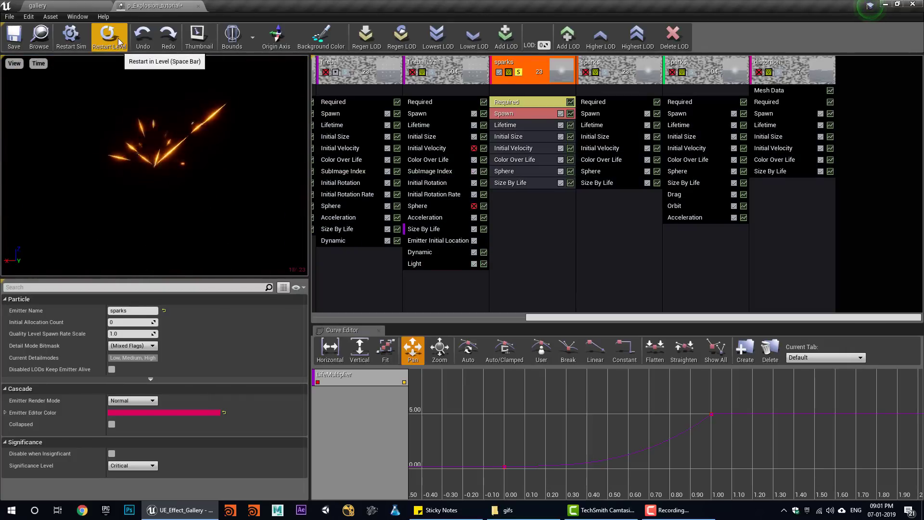
left_click(535, 172)
left_click(560, 171)
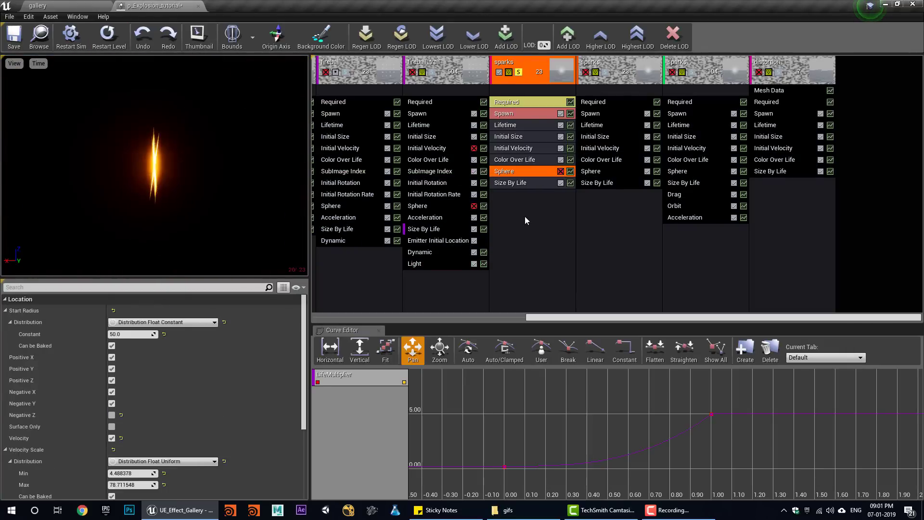
- Add a Cylinder location module to the sparks with Surface Only and Velocity enabled
right_click(524, 217)
mouse_move(547, 359)
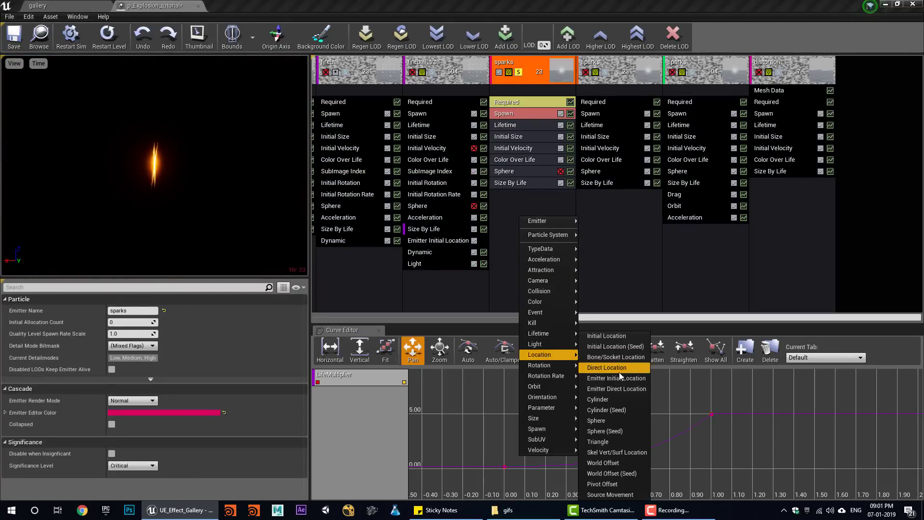
left_click(613, 399)
left_click(510, 194)
scroll(115, 397, "down", 5)
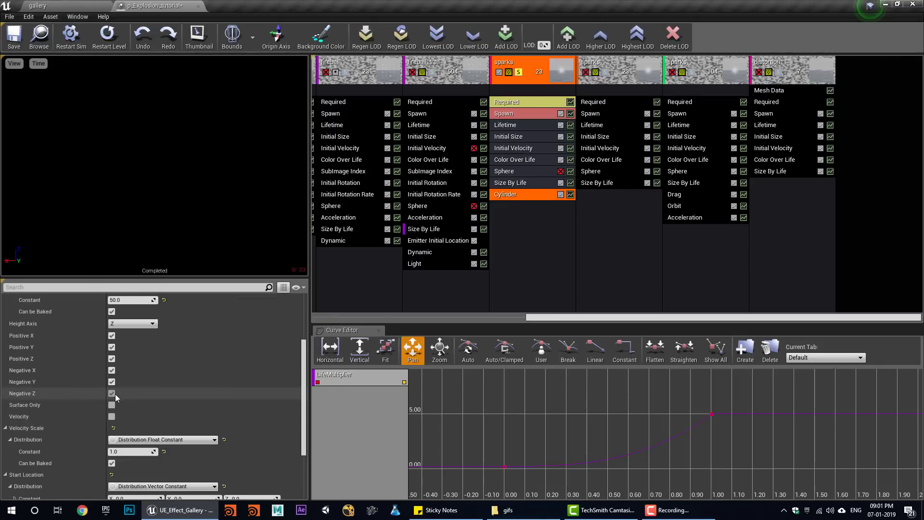
left_click(111, 405)
left_click(111, 416)
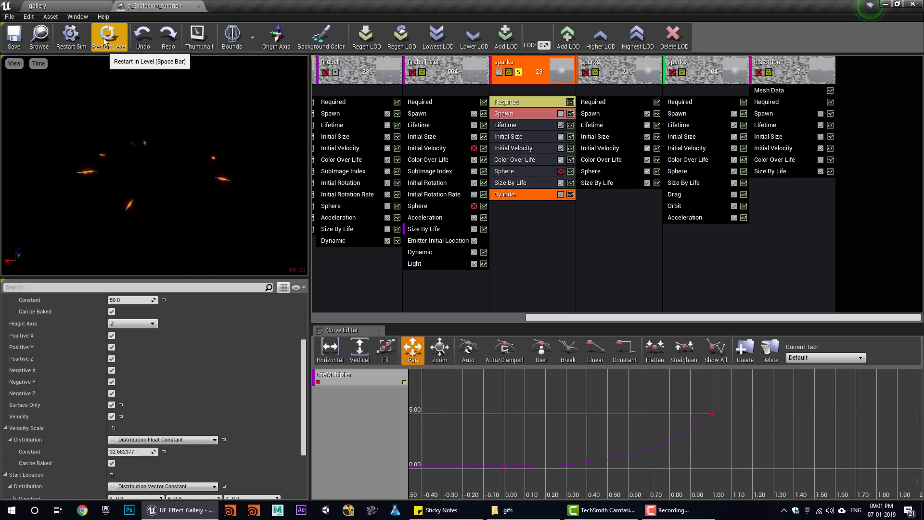
left_click(165, 440)
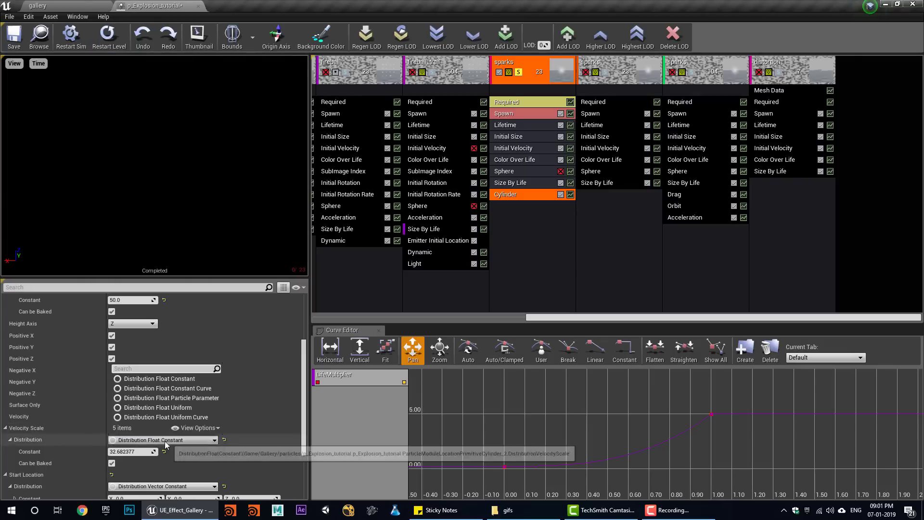
- Make sparks velocity scale a uniform random range with a raised Min, and set Burst Count to 50
left_click(189, 407)
left_click_drag(126, 451, 144, 451)
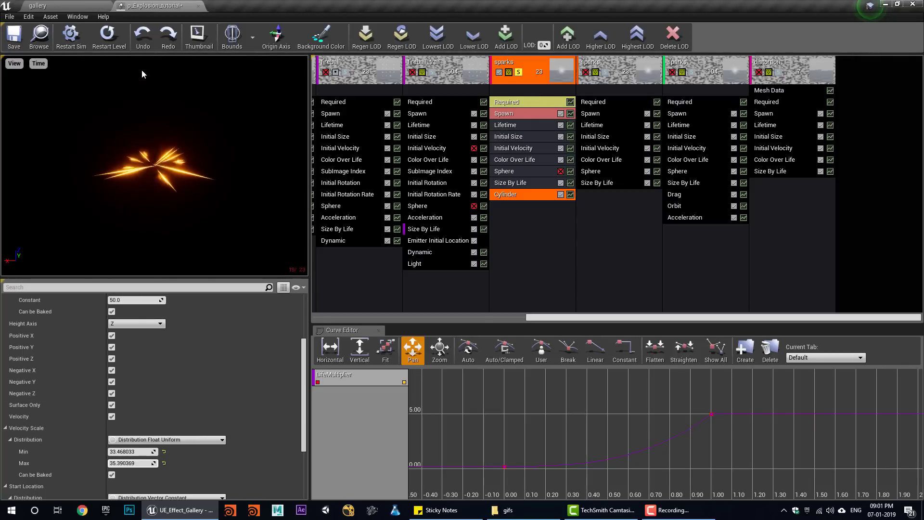
left_click(508, 115)
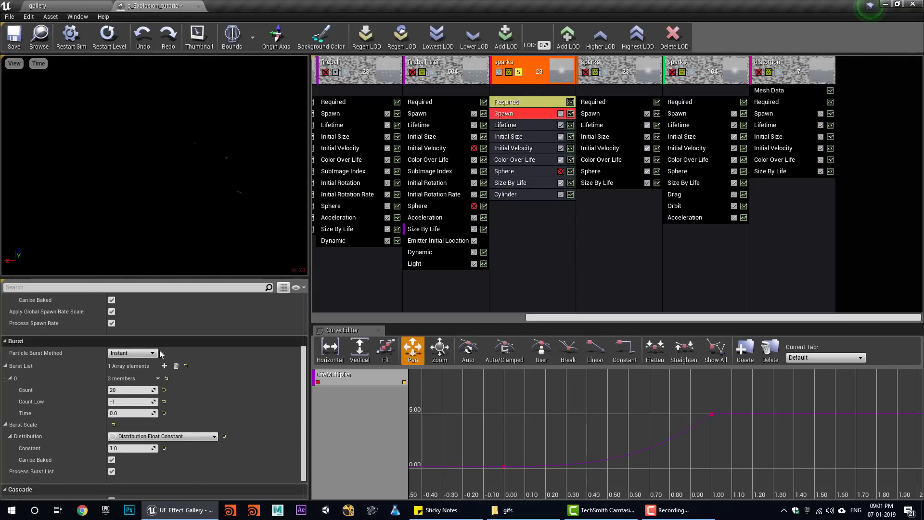
left_click(140, 393)
type("50")
key("Return")
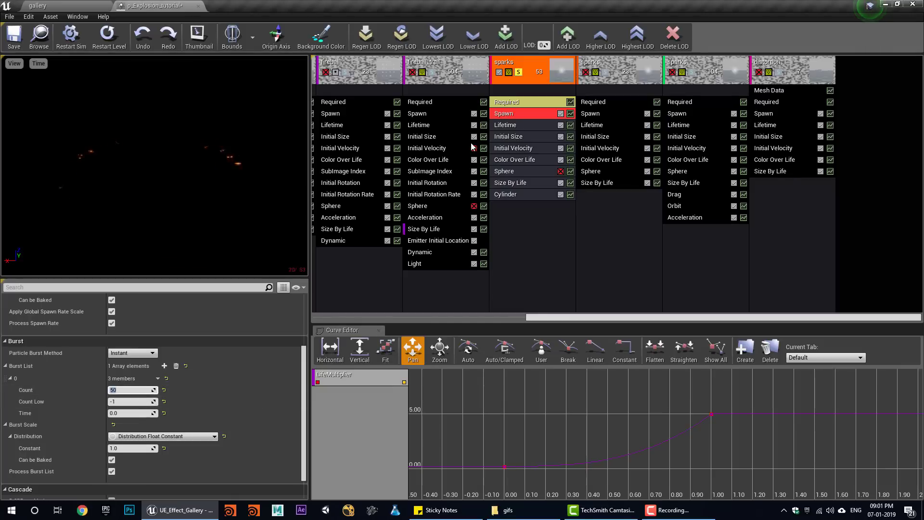
- Unsolo the sparks emitter and simulate the gallery level to preview the explosion
left_click(510, 125)
left_click(520, 71)
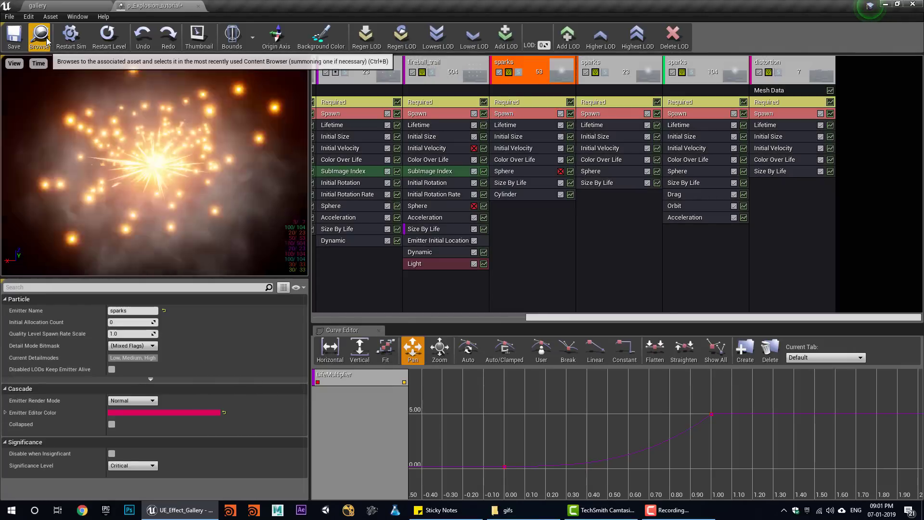
left_click(44, 37)
left_click(155, 5)
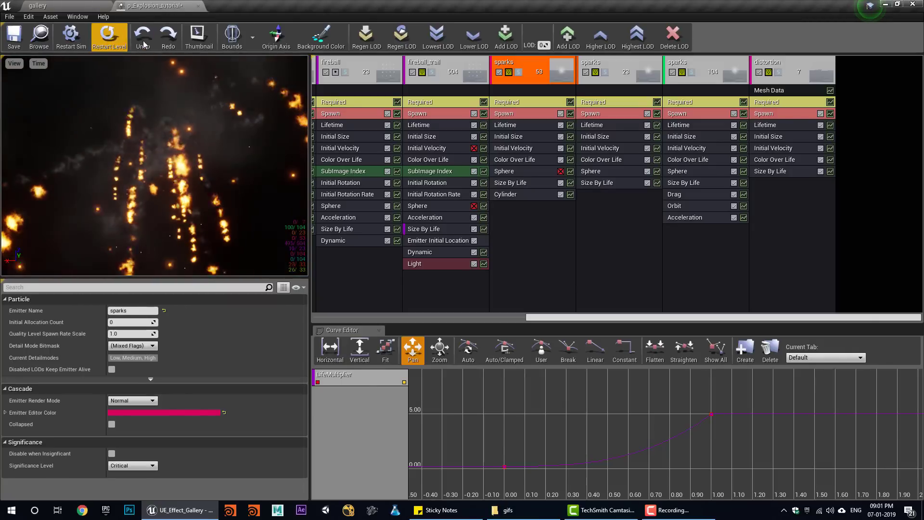
left_click(66, 4)
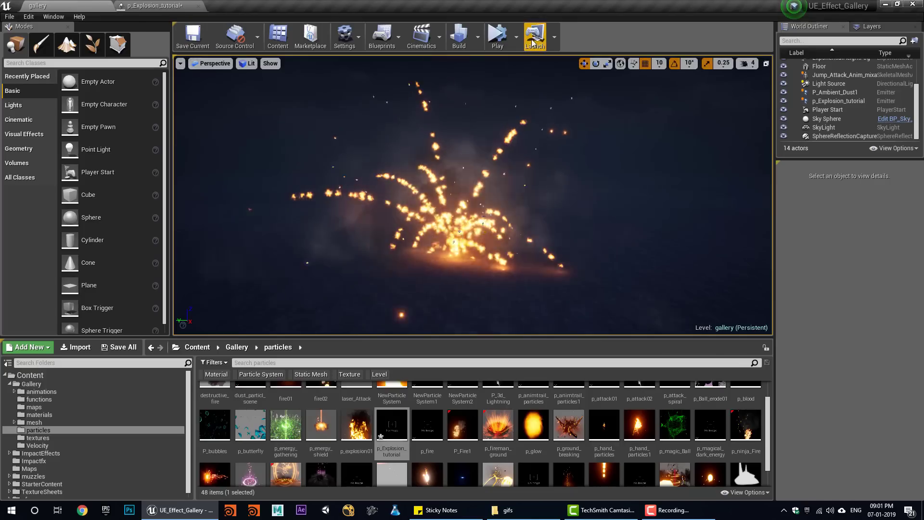
left_click(499, 38)
- Replay the explosion simulation once more, then return to the particle editor
left_click(523, 40)
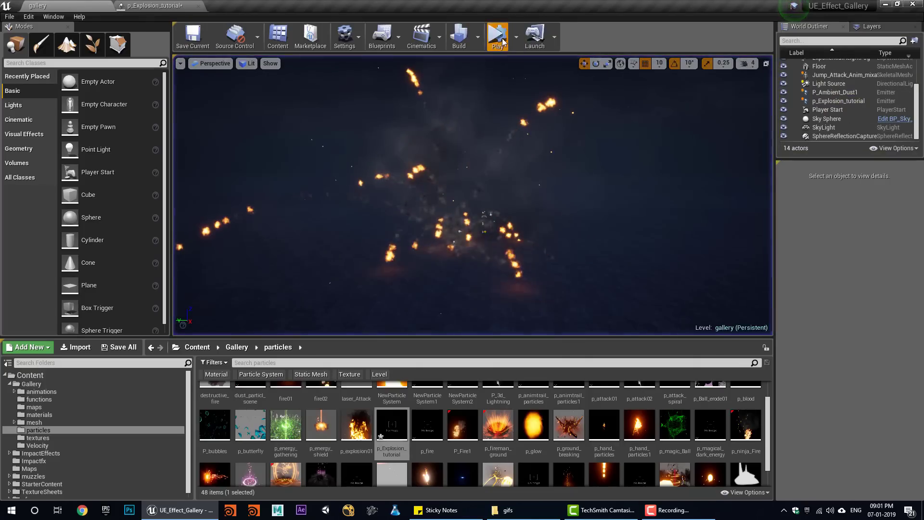
left_click(498, 41)
left_click(522, 38)
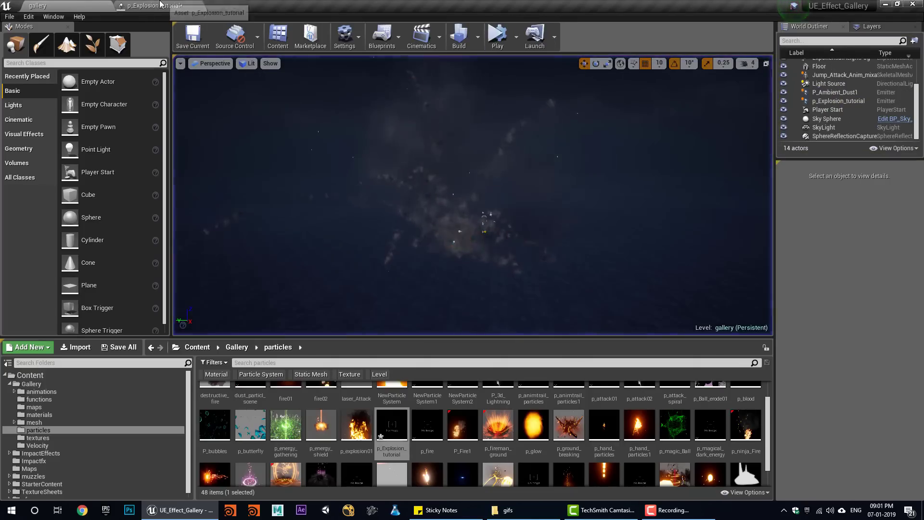
left_click(155, 4)
- Drag the sparks Cylinder velocity scale range up to about 150–197
left_click(505, 194)
scroll(183, 417, "down", 10)
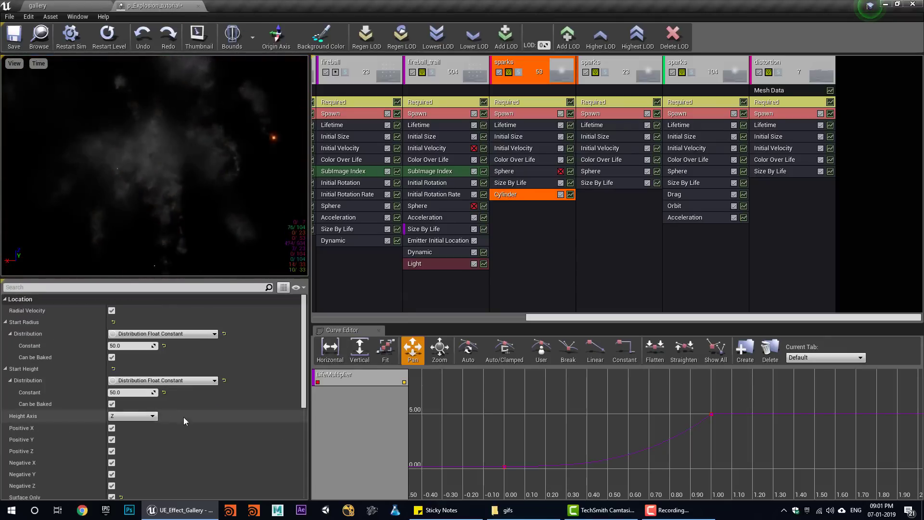
left_click_drag(123, 386, 195, 374)
- Play the gallery level twice to preview the faster sparks, then return to Cascade
left_click(37, 6)
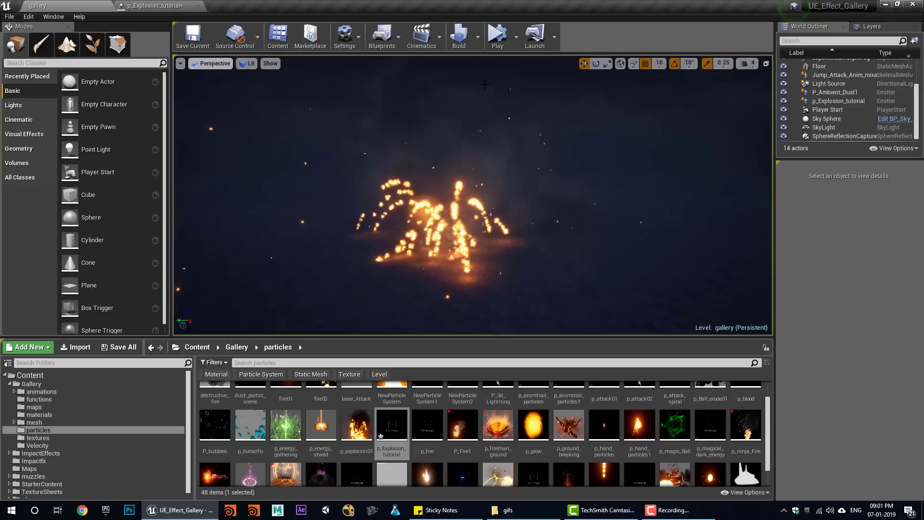
left_click(490, 37)
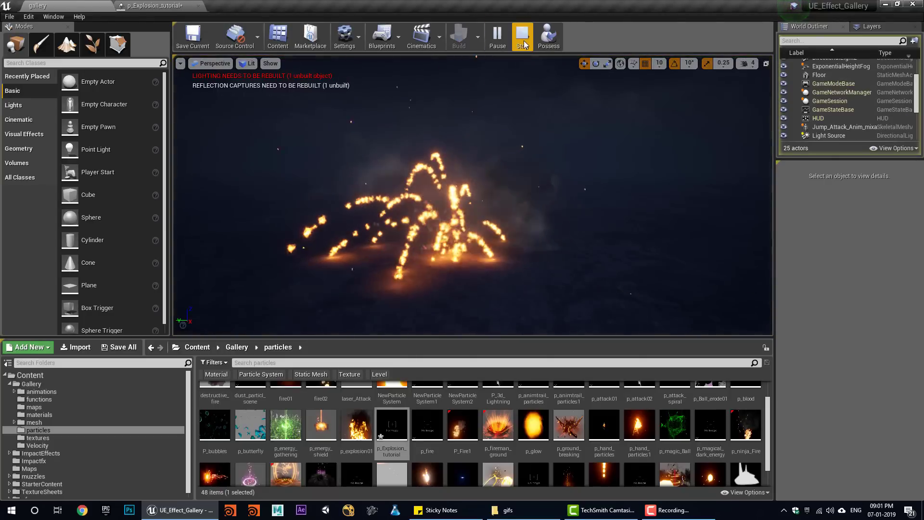
left_click(523, 36)
left_click(496, 41)
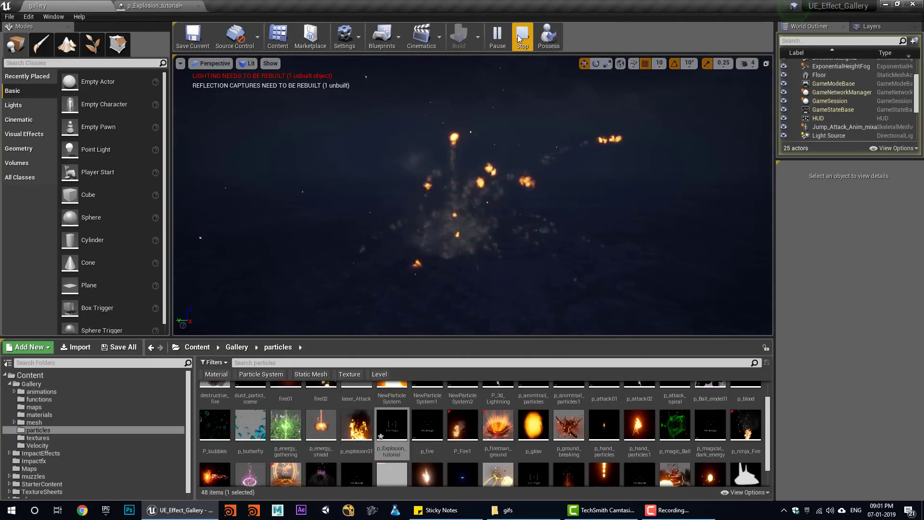
left_click(522, 36)
left_click(154, 5)
- Set the sparks Lifetime Max to 0.5 and preview the explosion in the level
left_click(500, 126)
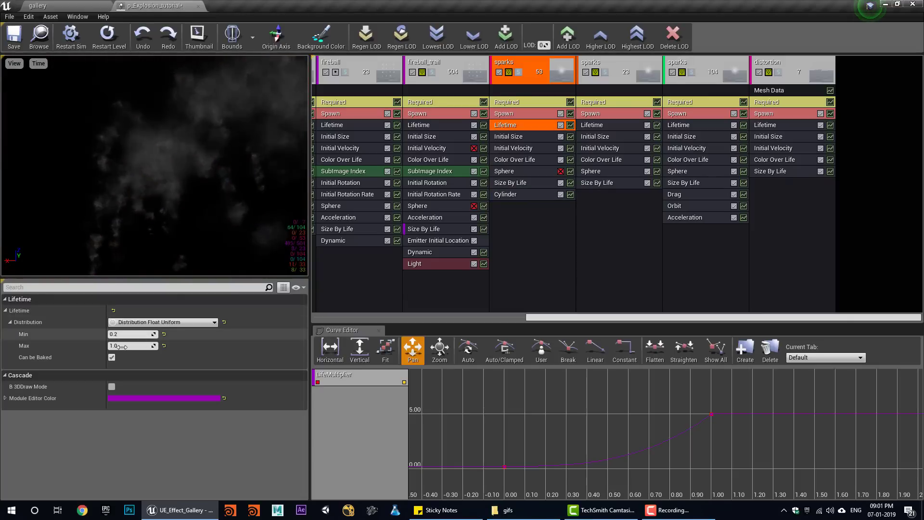
left_click(124, 346)
type("0.5")
key("Return")
left_click(37, 5)
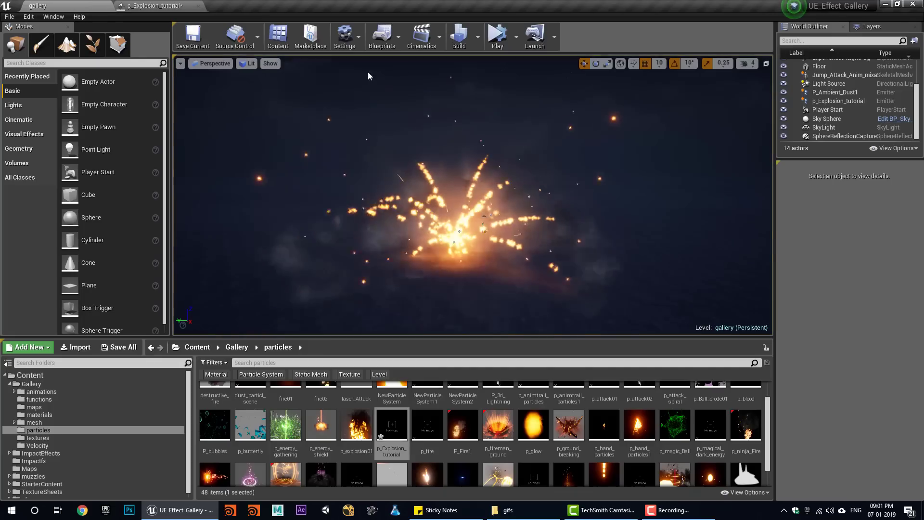
left_click(498, 37)
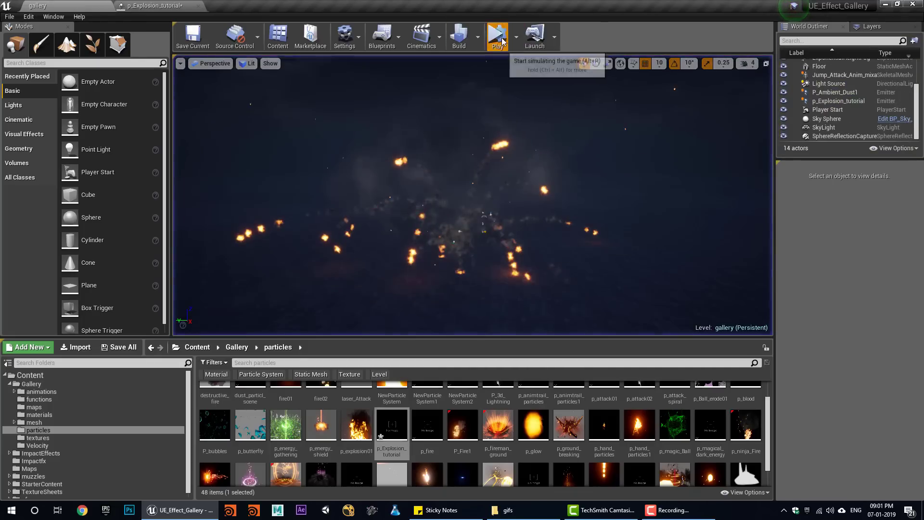
left_click(157, 6)
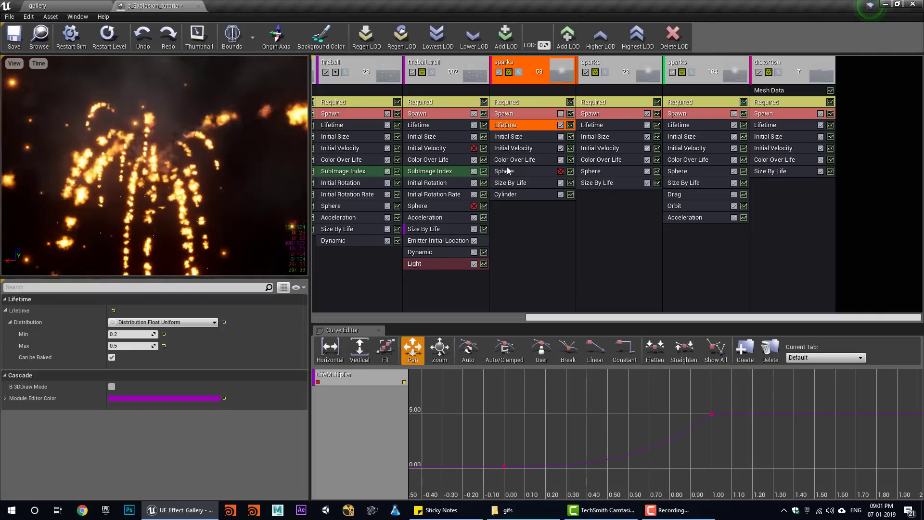
- Brighten the sparks Color Over Life by setting V to 10000 in the Color Picker
left_click(507, 162)
left_click(138, 335)
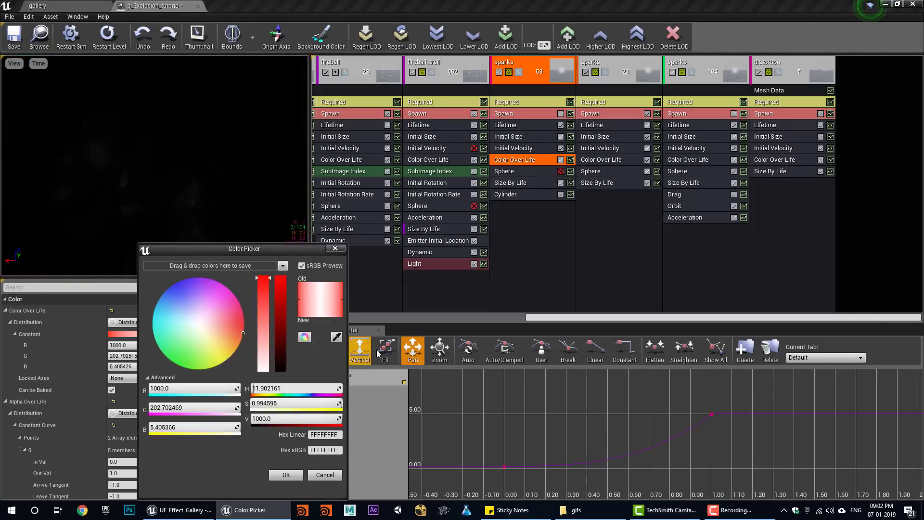
type("10000")
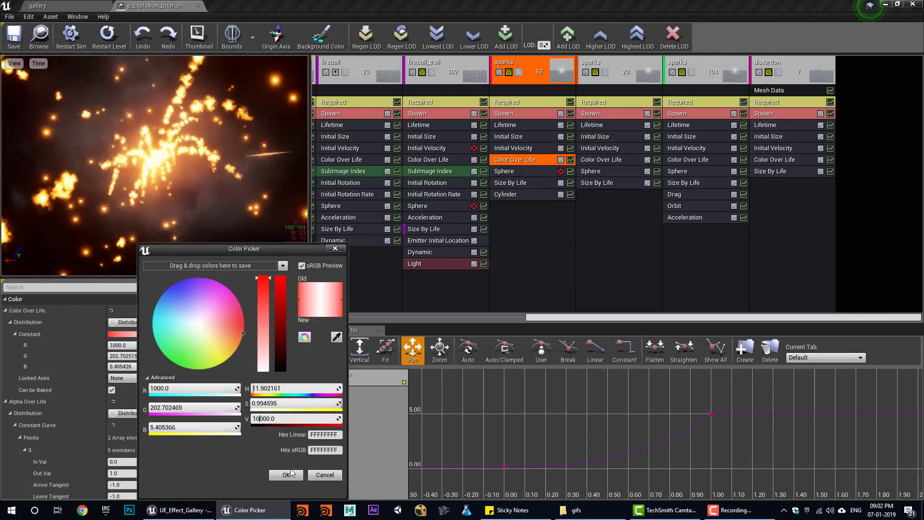
key("Return")
left_click(285, 475)
- Preview the brighter sparks twice in the gallery level, then return to Cascade
left_click(100, 4)
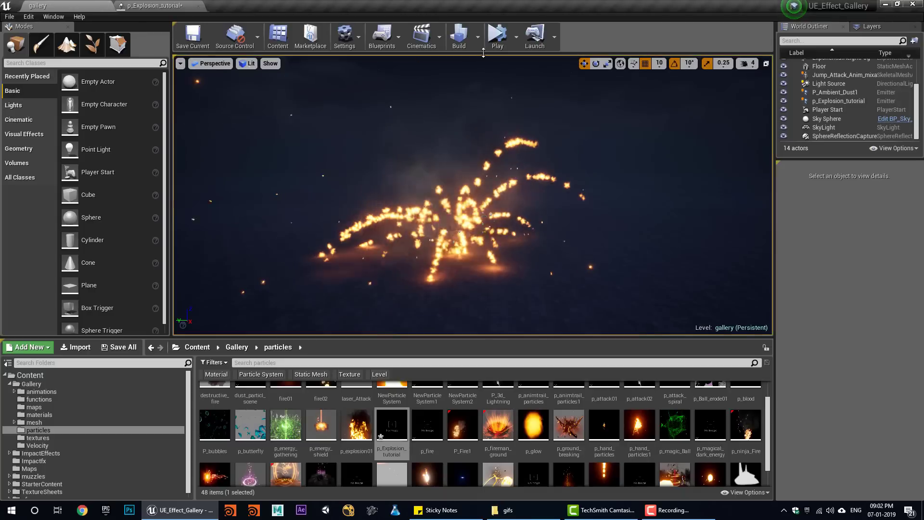
left_click(512, 38)
left_click(521, 38)
left_click(498, 38)
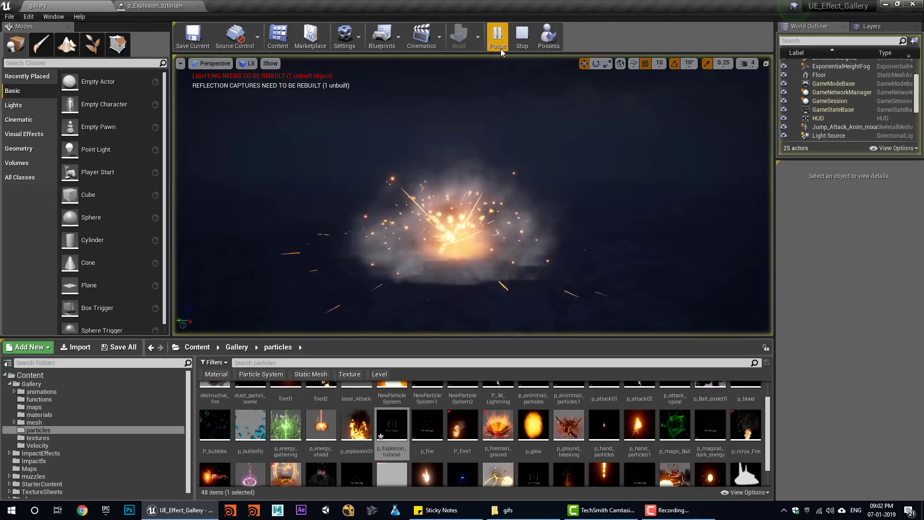
left_click(522, 39)
left_click(145, 5)
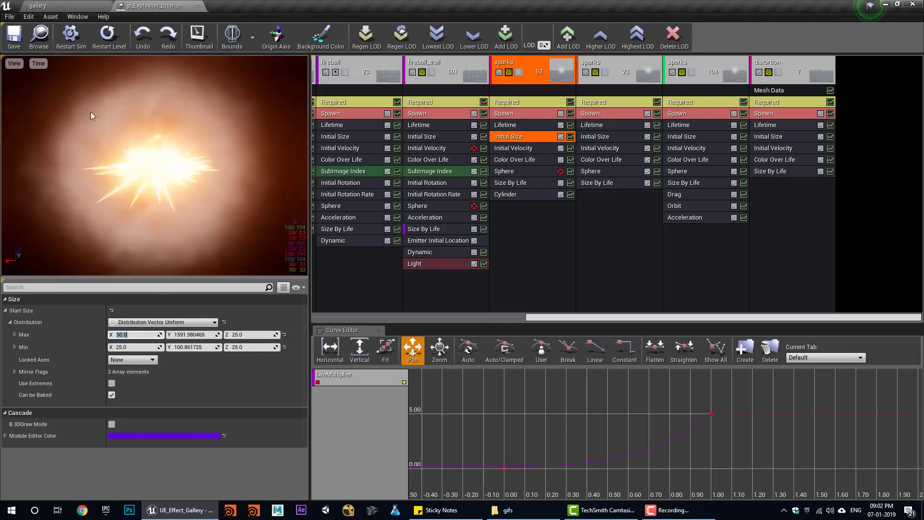
- Save all the unsaved explosion and refraction assets while replaying the explosion in the level
left_click(72, 6)
left_click(498, 38)
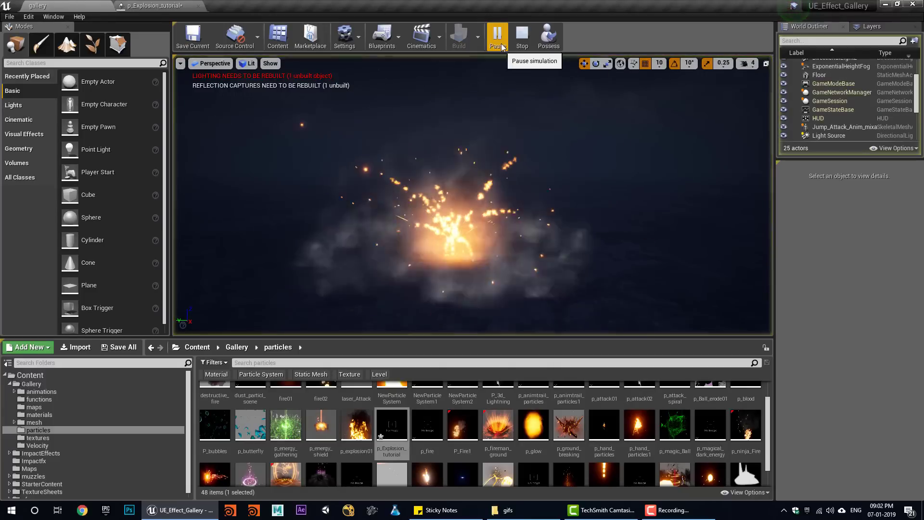
left_click(120, 352)
left_click(556, 342)
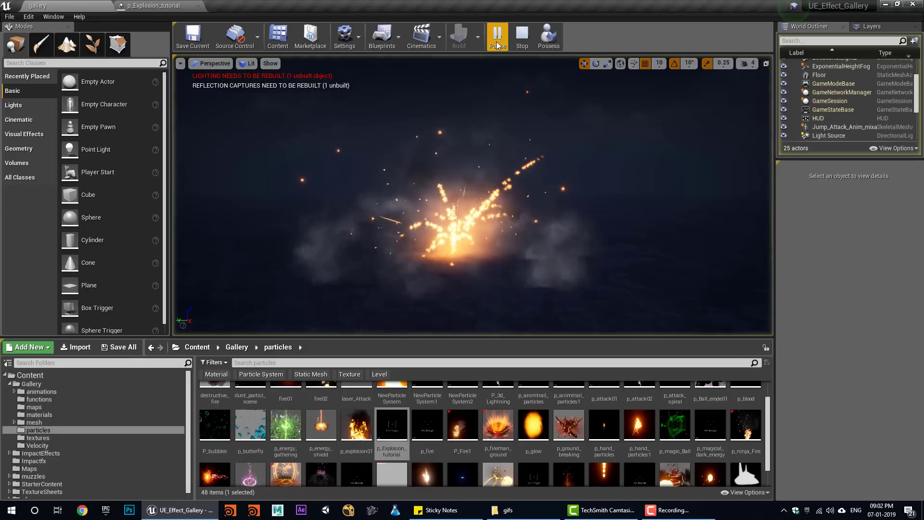
left_click(522, 39)
left_click(500, 39)
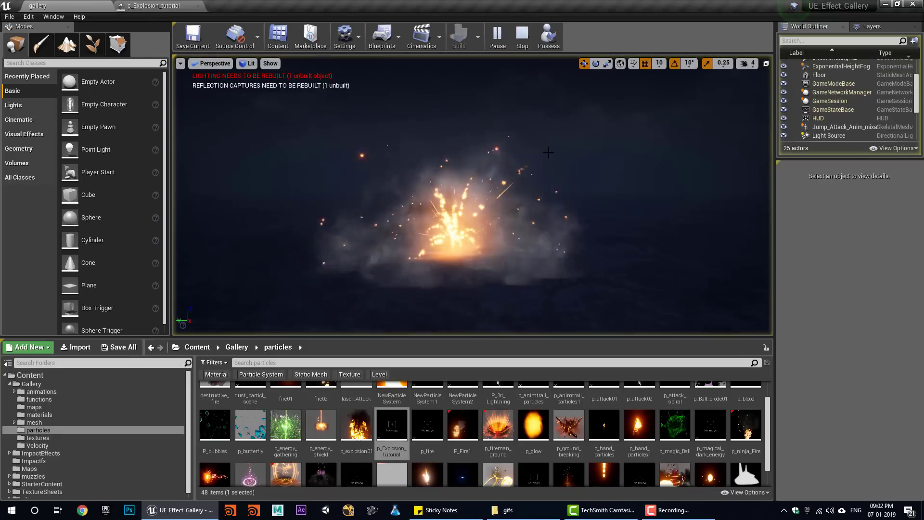
left_click(523, 41)
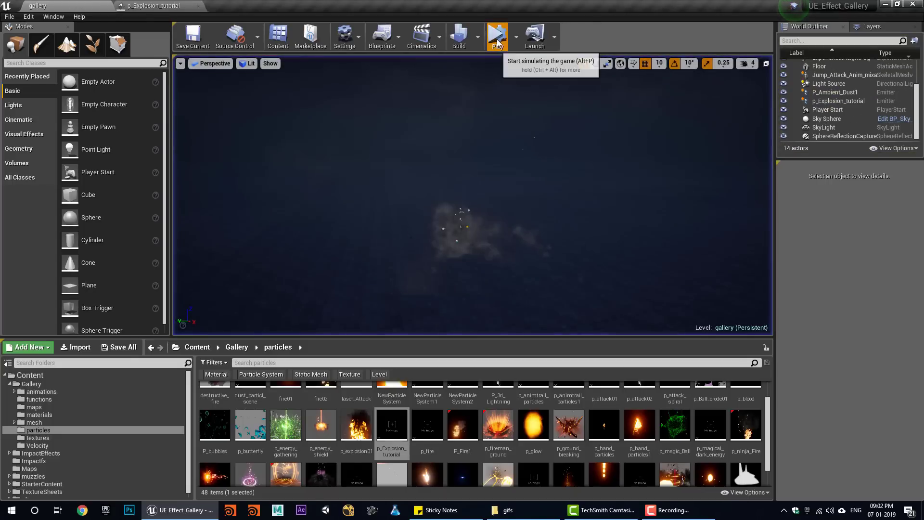
left_click(499, 38)
- Set the distortion emitter's Size By Life first point X and Z outputs to 0
left_click(521, 36)
left_click(175, 5)
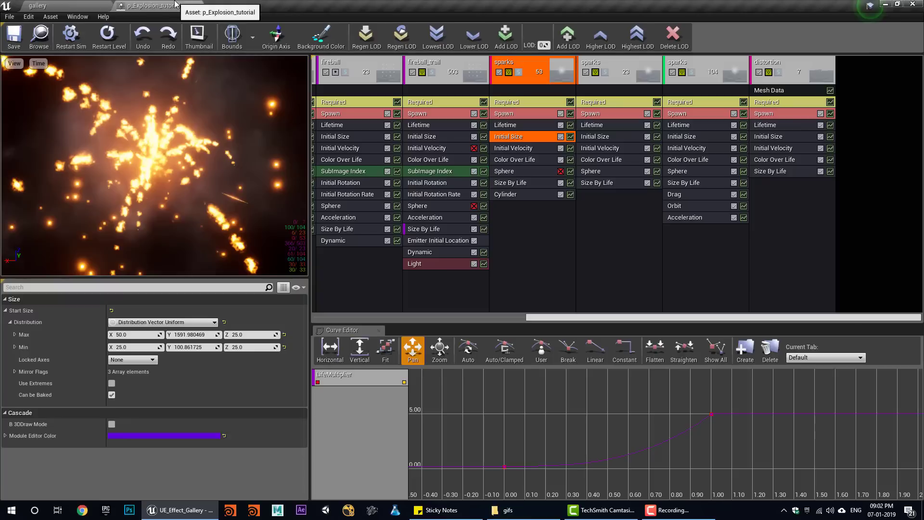
left_click(780, 173)
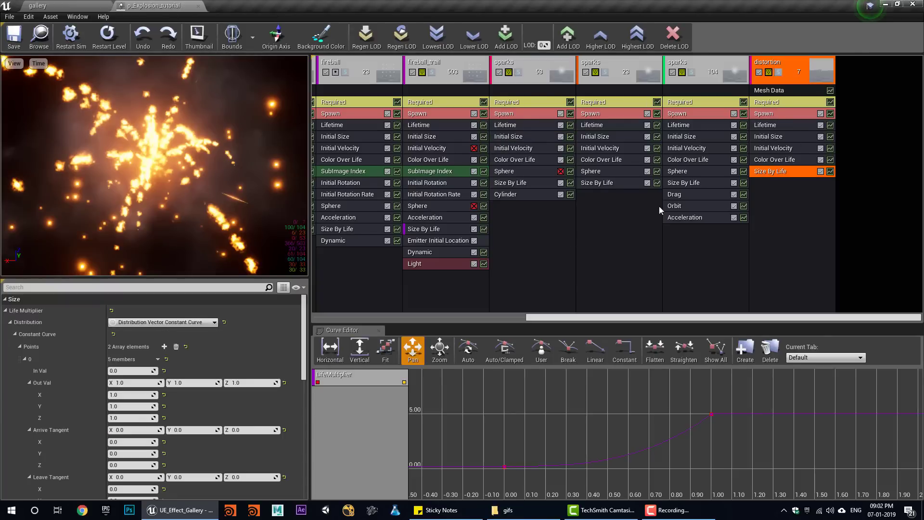
left_click(136, 385)
type("0")
left_click(197, 384)
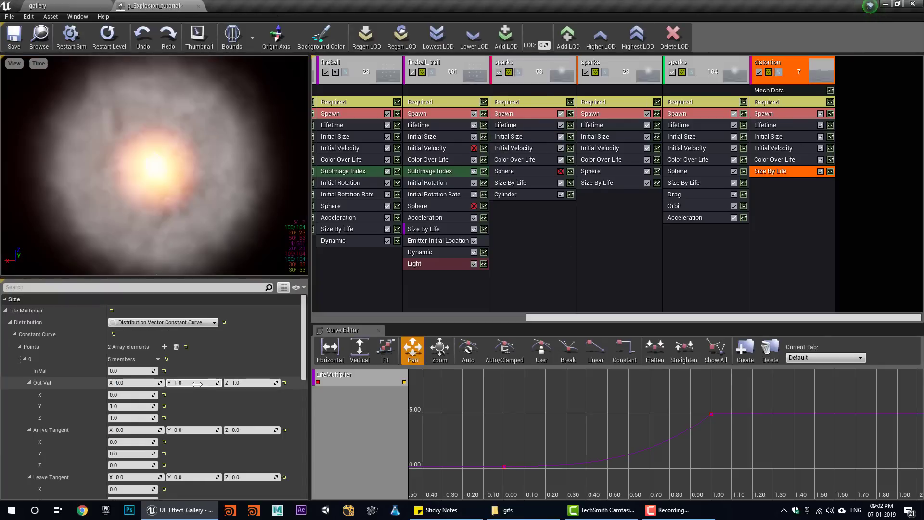
left_click(255, 384)
type("0")
key("Return")
- Replay the explosion many times in the gallery level using Simulate and Stop
left_click(74, 5)
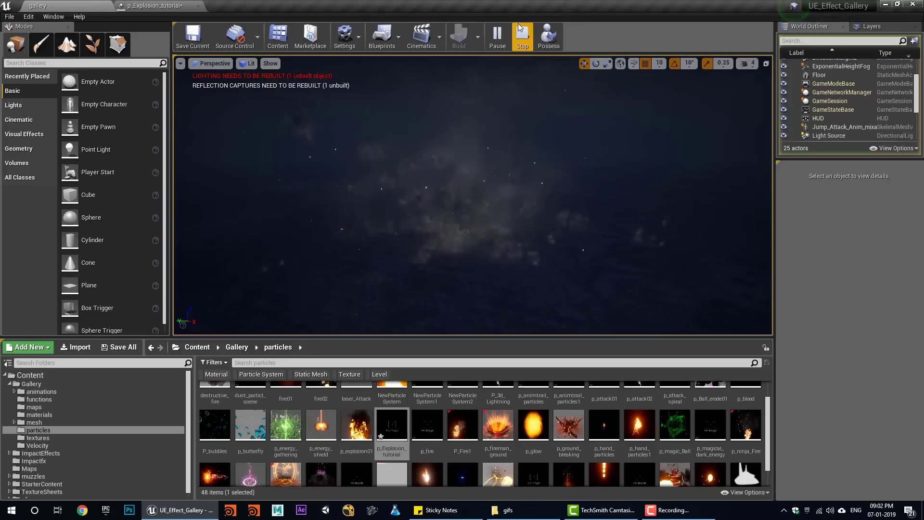
left_click(522, 35)
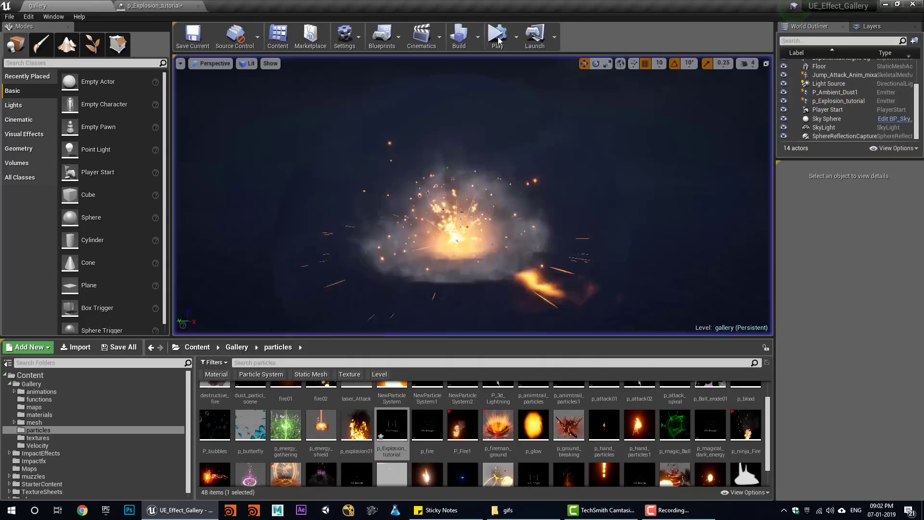
left_click(498, 40)
left_click(520, 40)
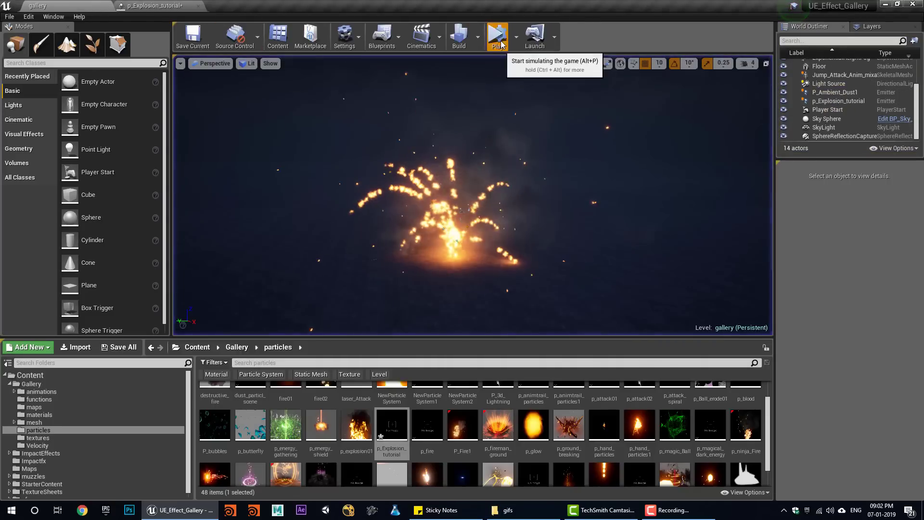
left_click(500, 44)
left_click(518, 42)
left_click(496, 44)
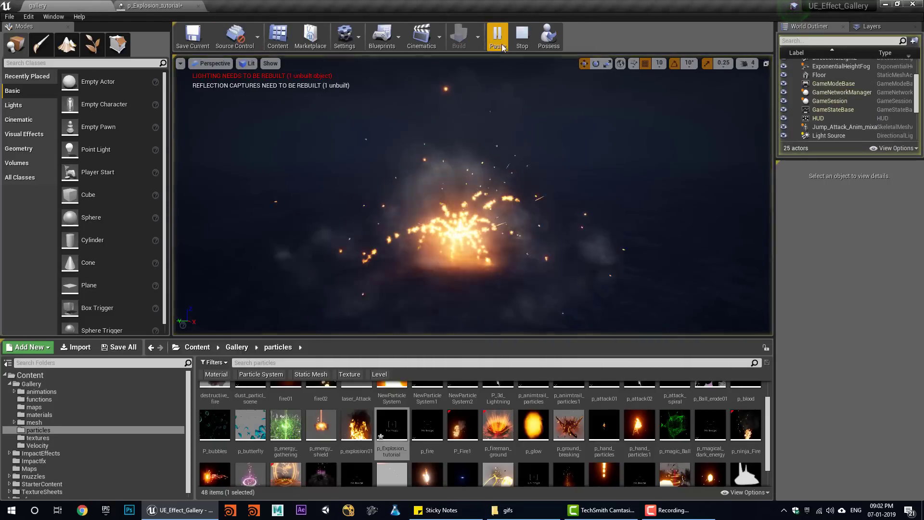
left_click(517, 43)
left_click(496, 43)
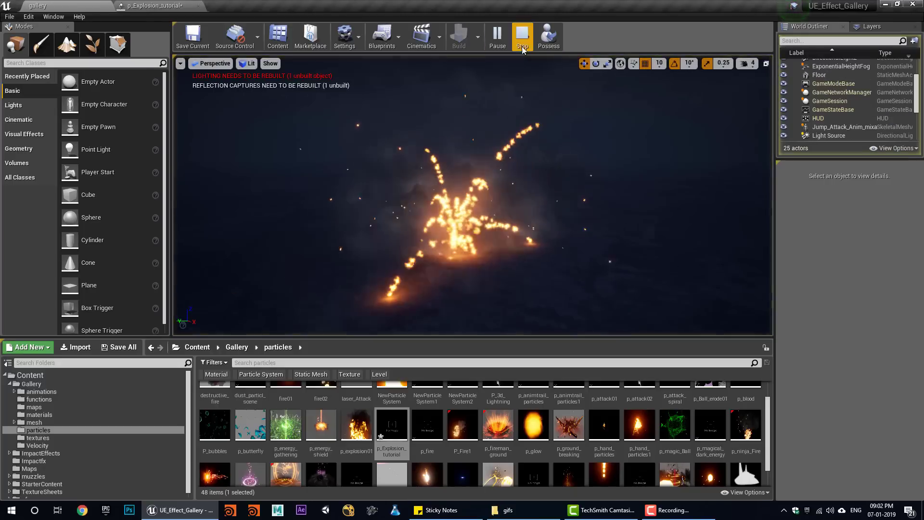
left_click(523, 38)
left_click(498, 41)
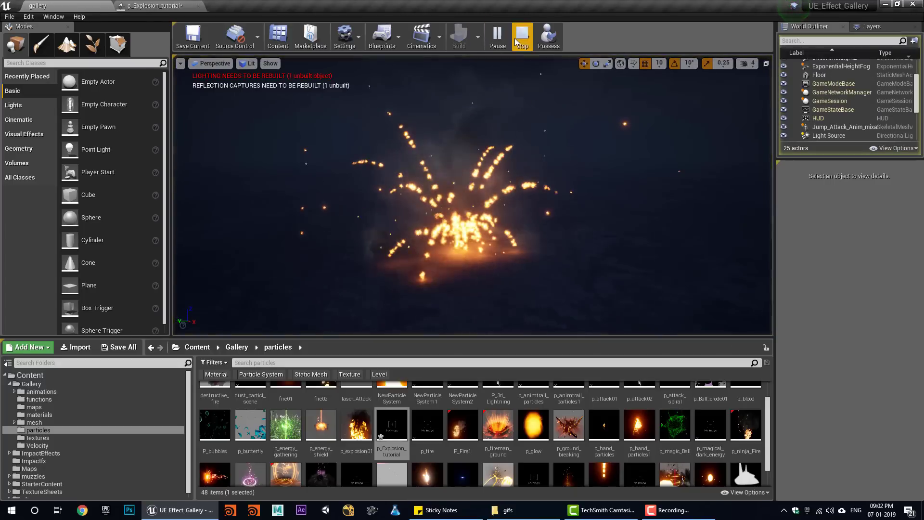
left_click(517, 41)
left_click(498, 43)
left_click(520, 38)
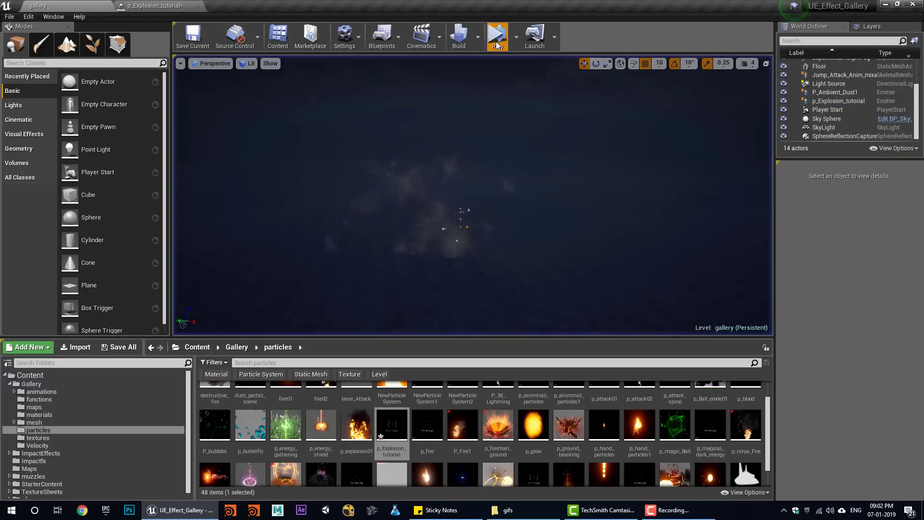
left_click(496, 41)
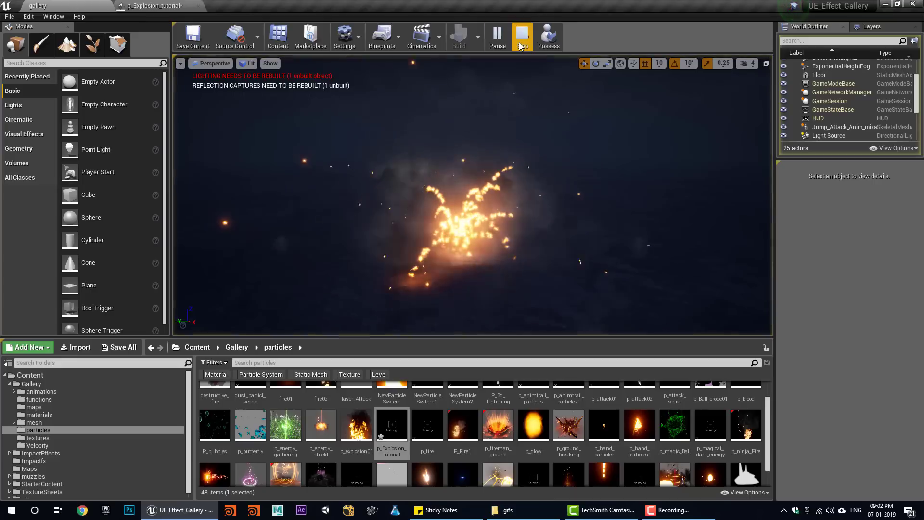
left_click(520, 40)
left_click(505, 40)
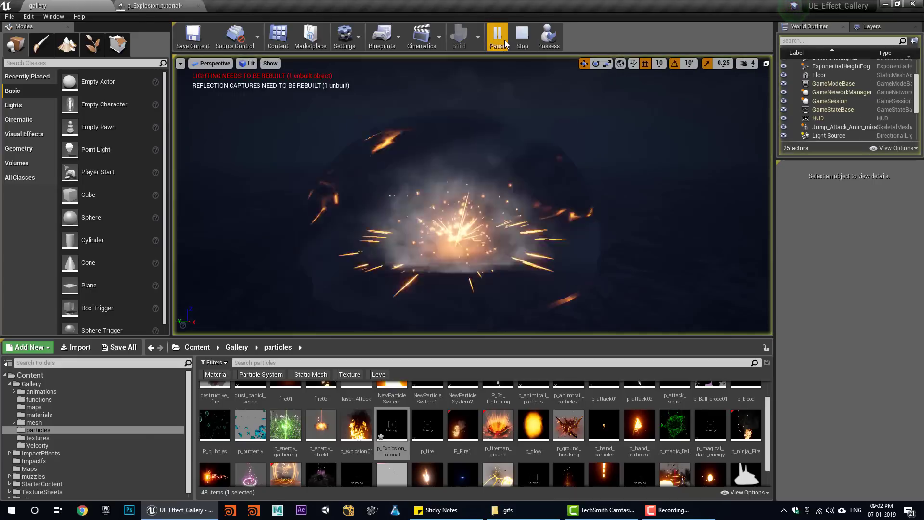
left_click(522, 43)
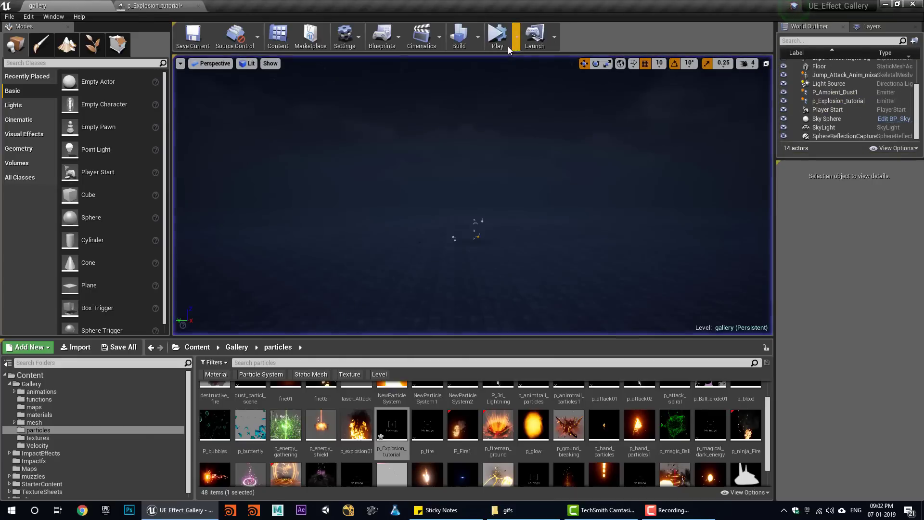
left_click(507, 46)
left_click(523, 45)
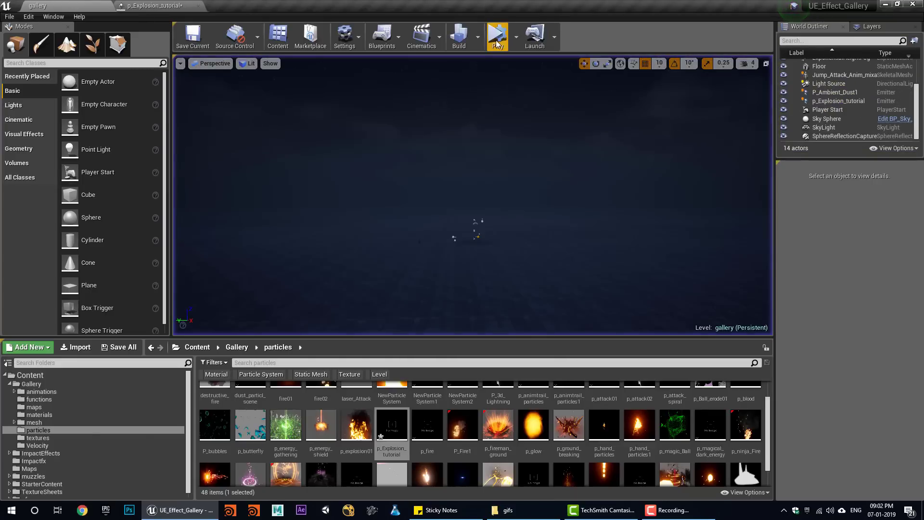
left_click(510, 44)
left_click(522, 44)
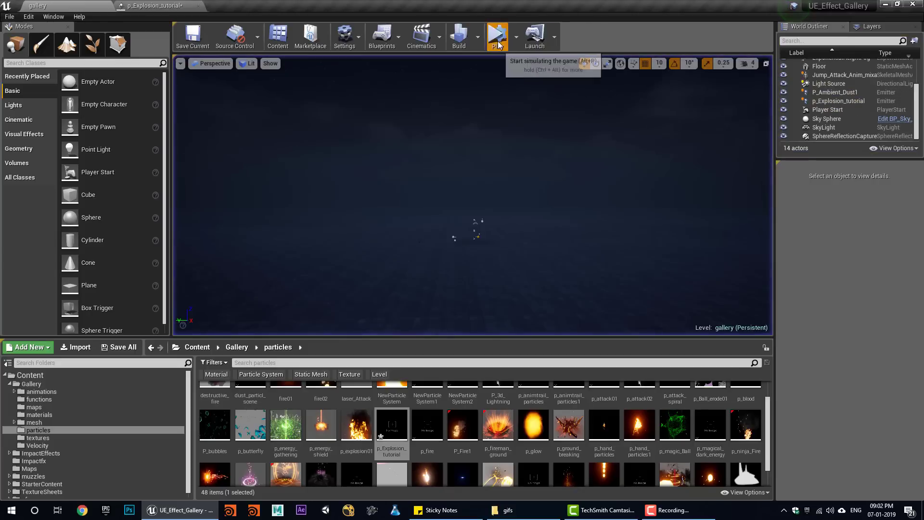
left_click(509, 44)
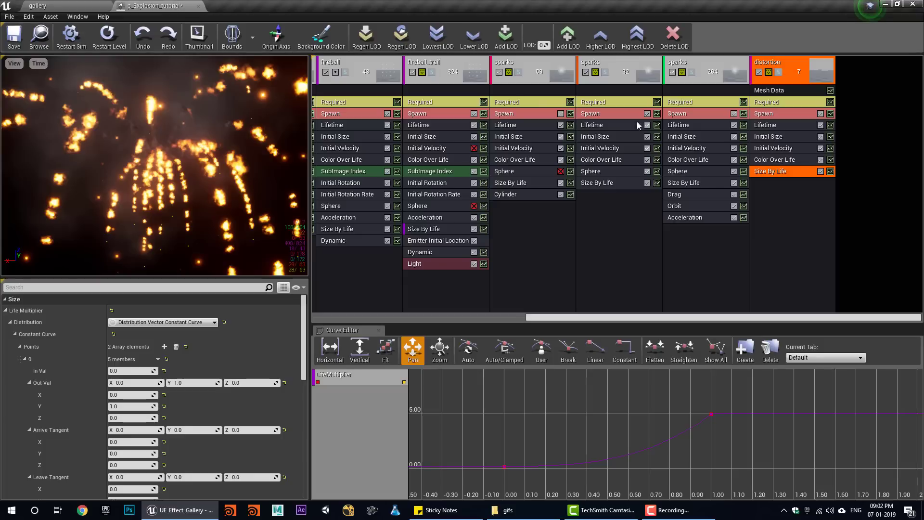
- Open the m_refraction02 material from the distortion emitter's Required module
left_click(769, 112)
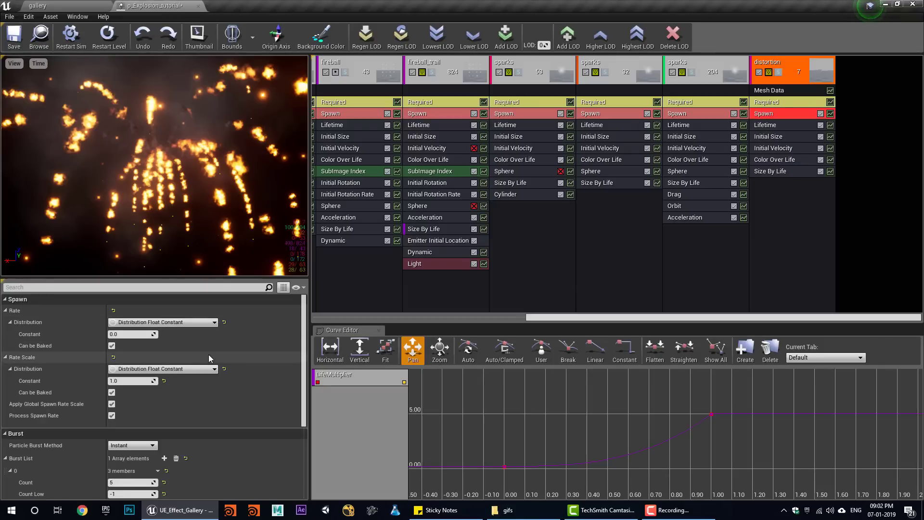
left_click(768, 102)
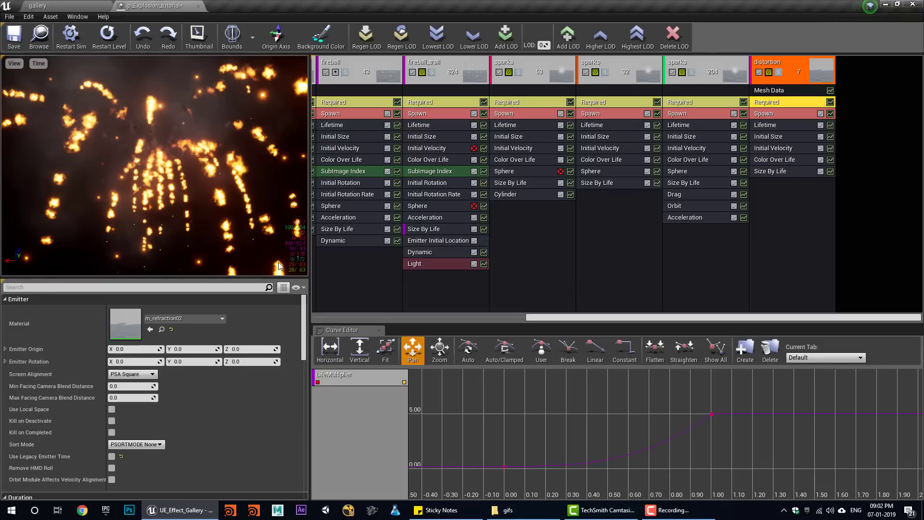
double_click(132, 327)
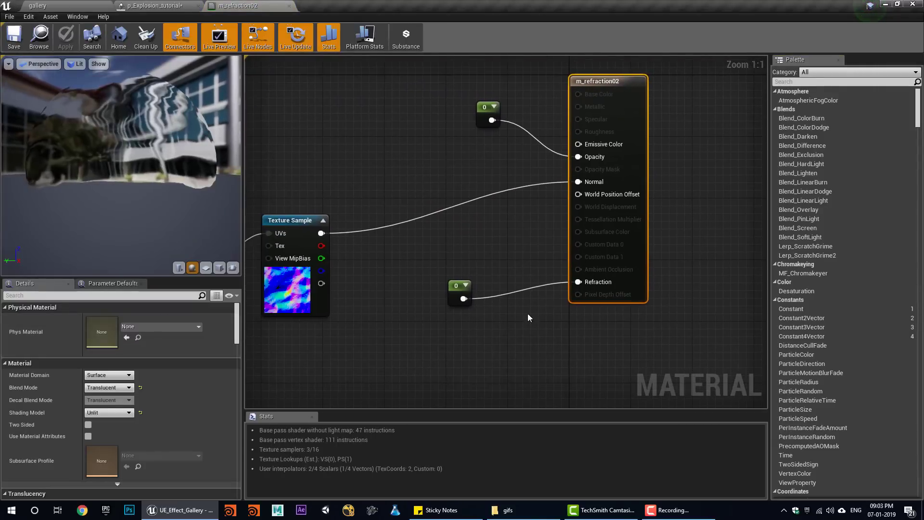
- Set the constant feeding Refraction to 1
right_click_drag(418, 306, 468, 289)
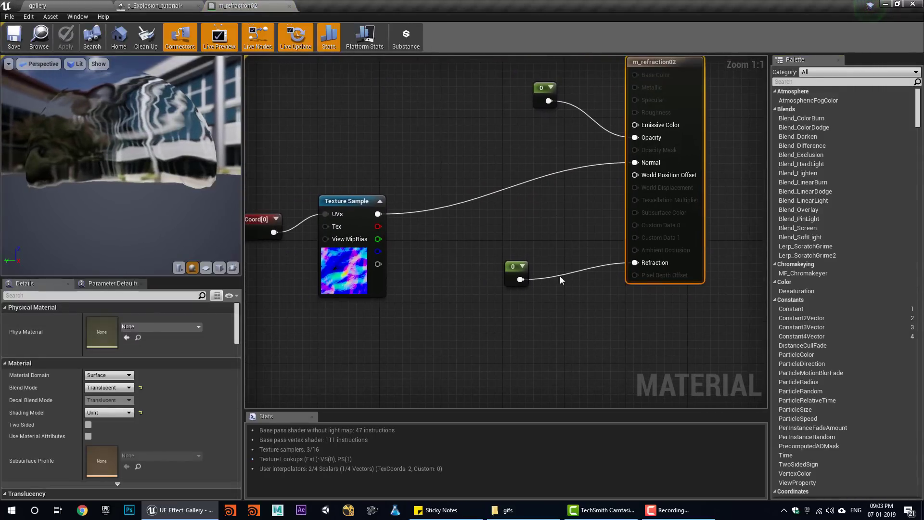
left_click(513, 272)
left_click(107, 319)
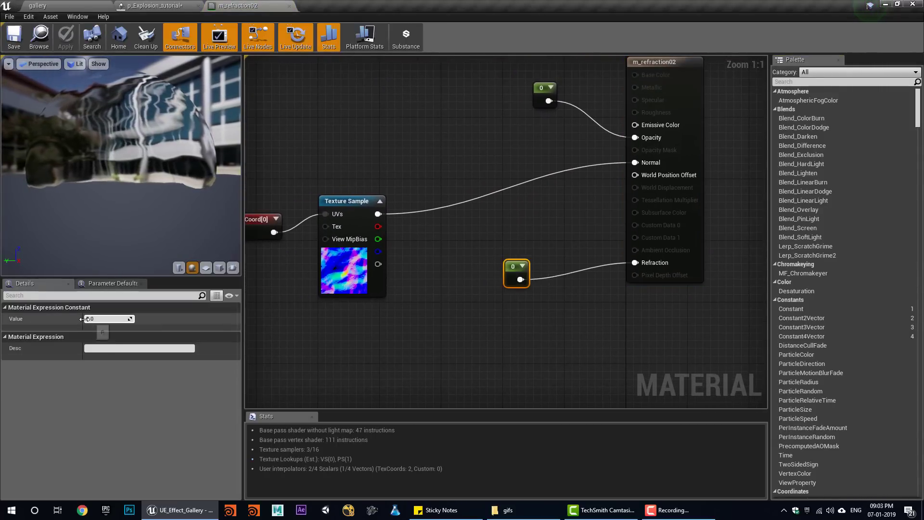
type("1")
key("Return")
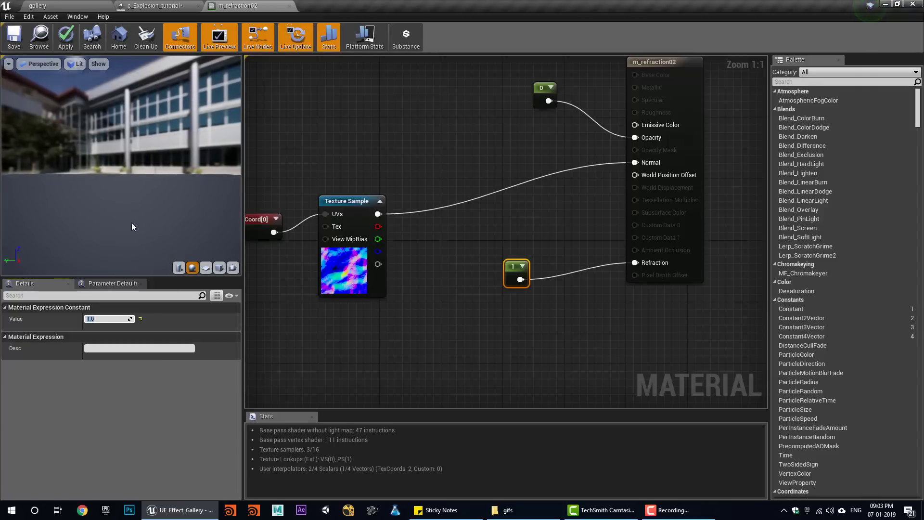
- Add a Dynamic Parameter node and wire its Param1 into Refraction
right_click_drag(445, 347, 424, 336)
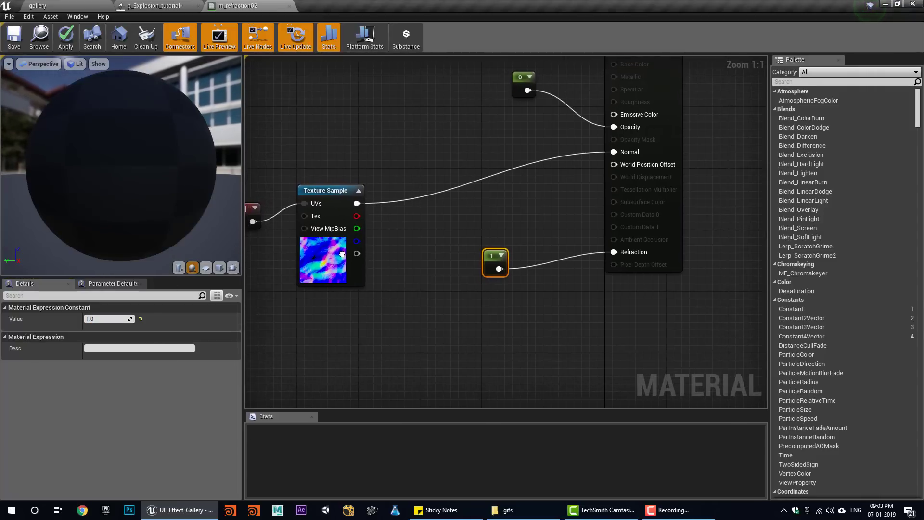
right_click(424, 336)
type("yn")
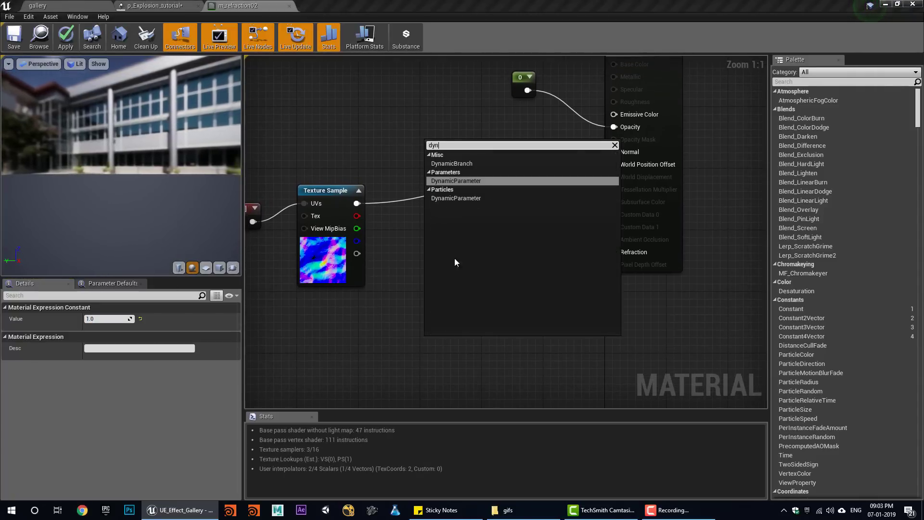
left_click(438, 180)
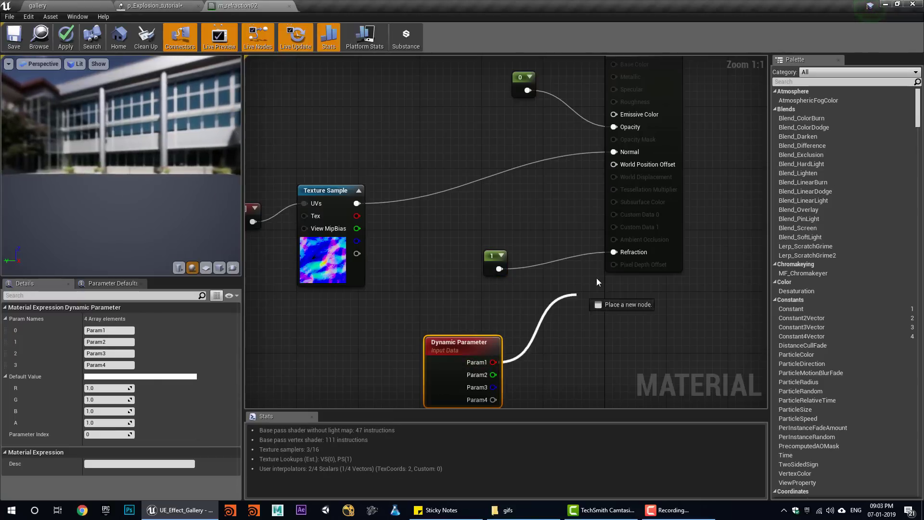
left_click_drag(616, 255, 614, 252)
- Rename the first parameter to 'distortion', save the material, and return to p_Explosion_tutorial
left_click(105, 330)
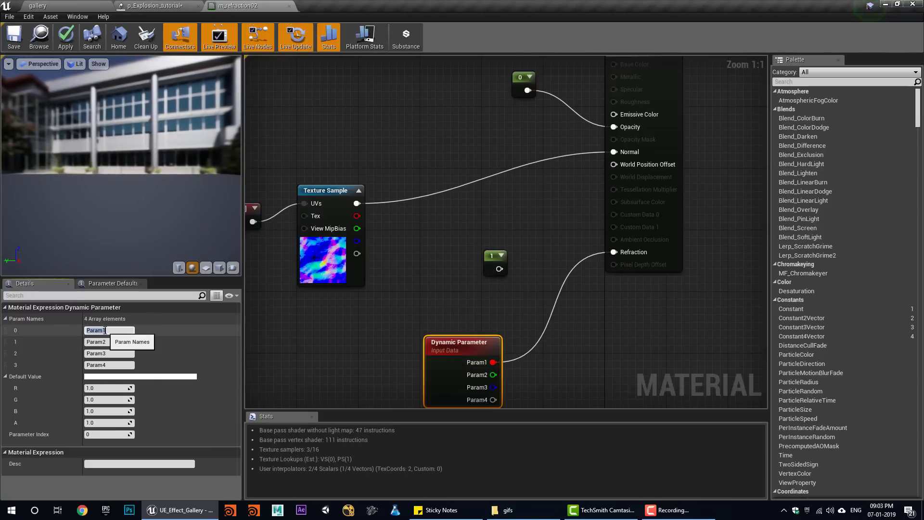
type("dis")
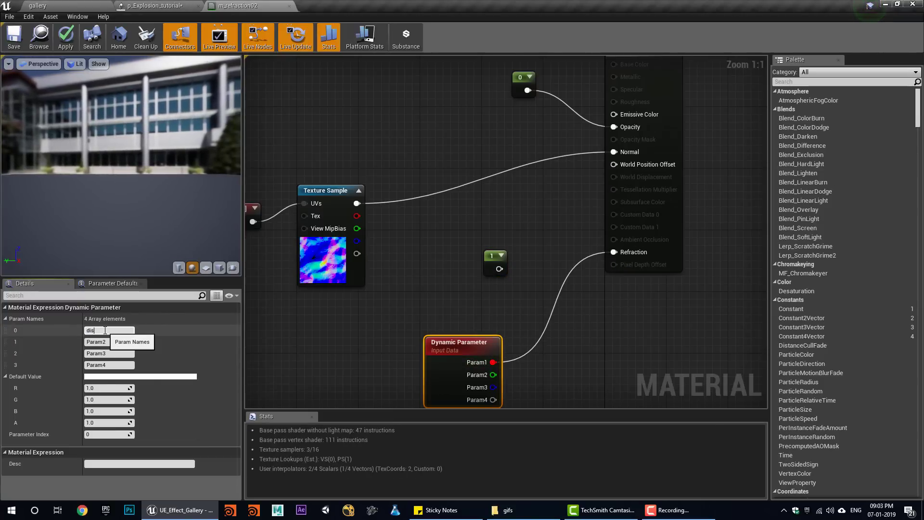
type("tortion")
key("Return")
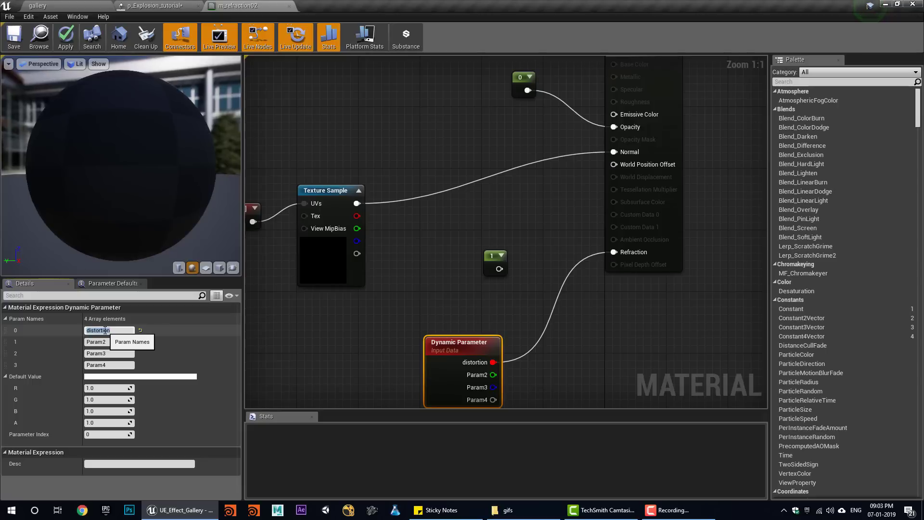
left_click(13, 36)
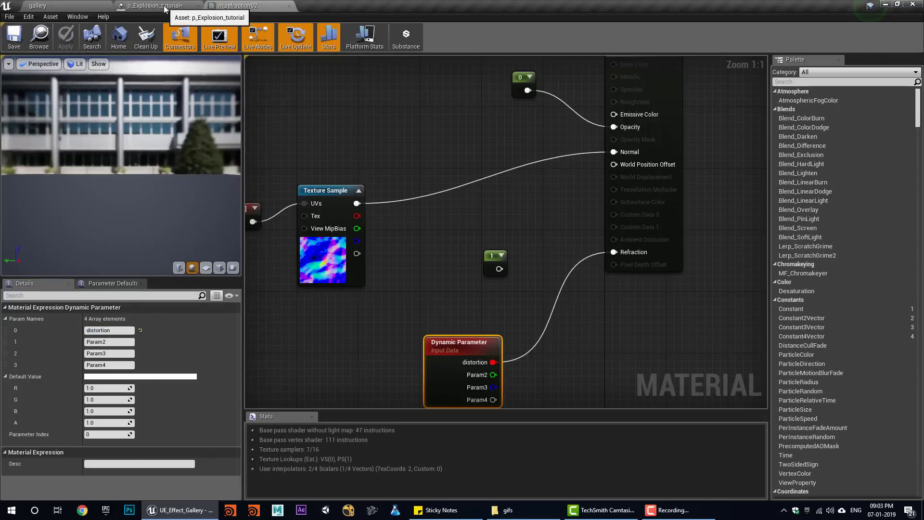
left_click(173, 6)
right_click(792, 207)
- Add a Dynamic module to the distortion emitter with a constant curve parameter
mouse_move(829, 405)
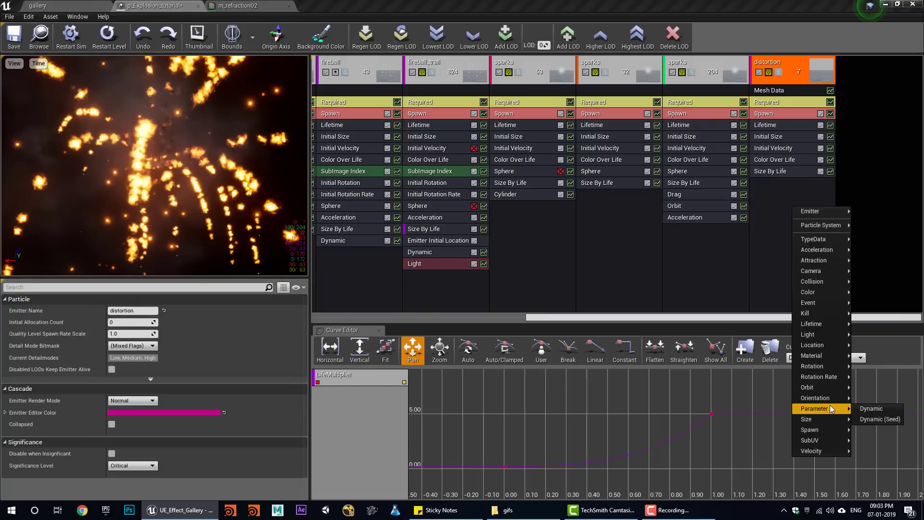
left_click(881, 409)
left_click(768, 183)
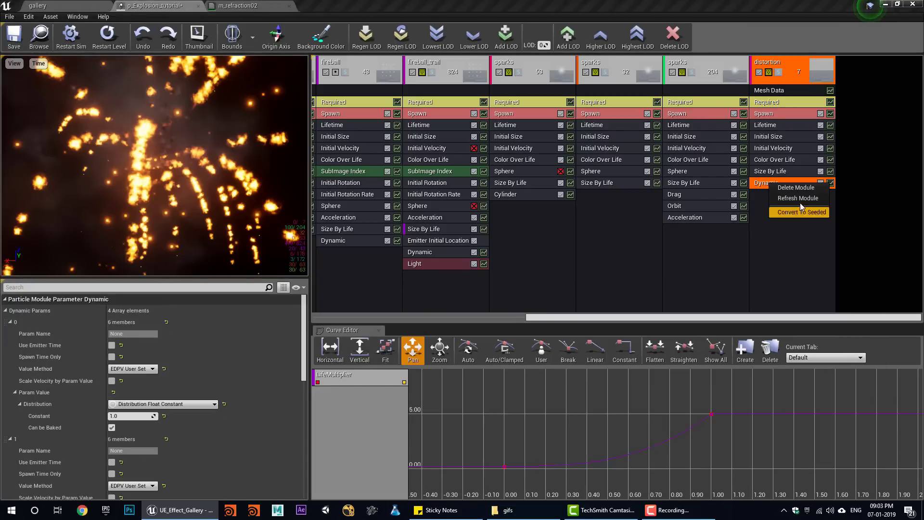
scroll(144, 349, "down", 3)
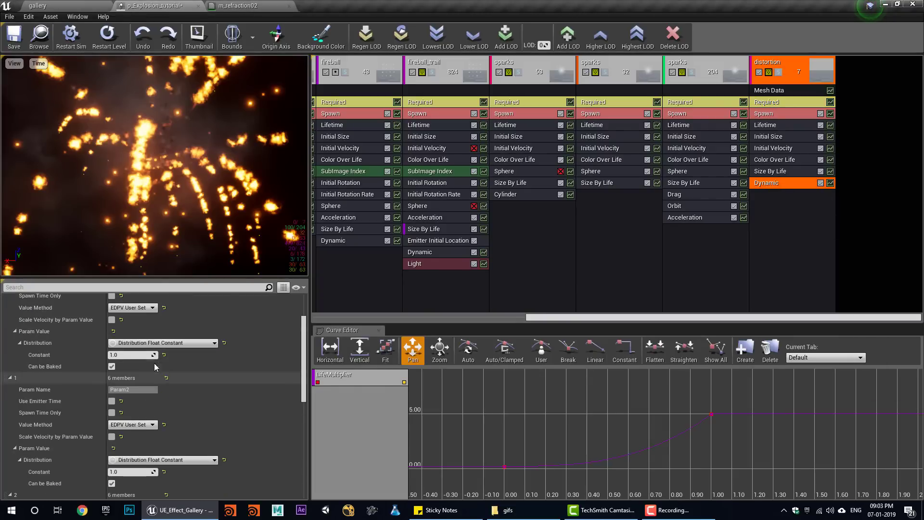
left_click(161, 343)
left_click(196, 373)
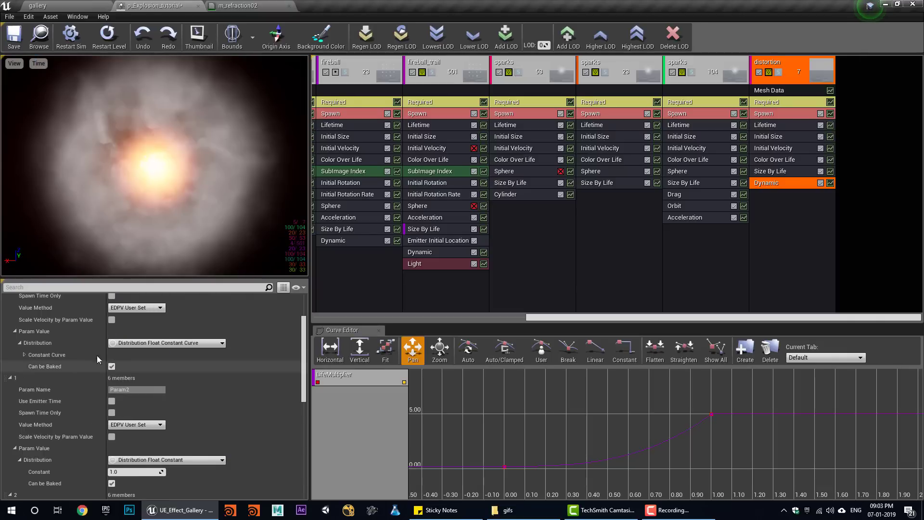
- Add two curve points so the parameter ramps from 0 to 1.0 at time 1.0
left_click(23, 355)
left_click(164, 368)
left_click(164, 368)
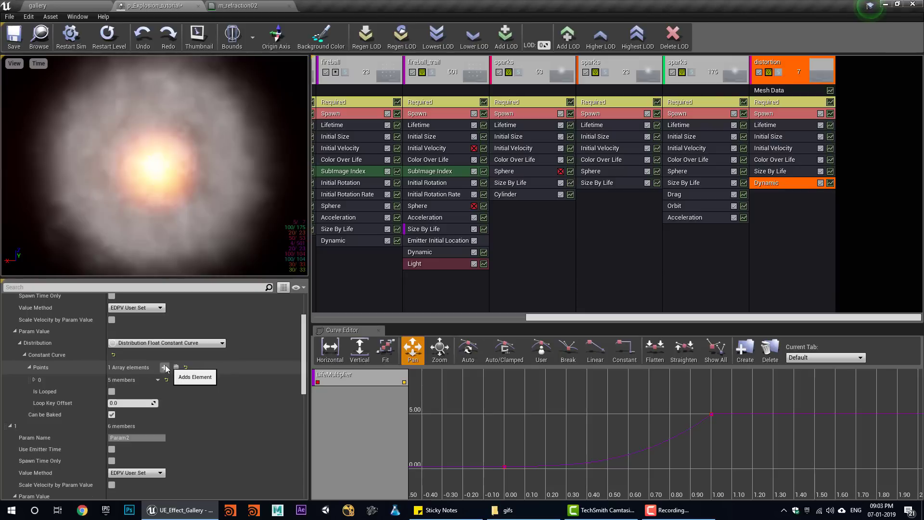
left_click(30, 367)
left_click(30, 366, "shift")
left_click(30, 367, "shift")
scroll(121, 393, "down", 2)
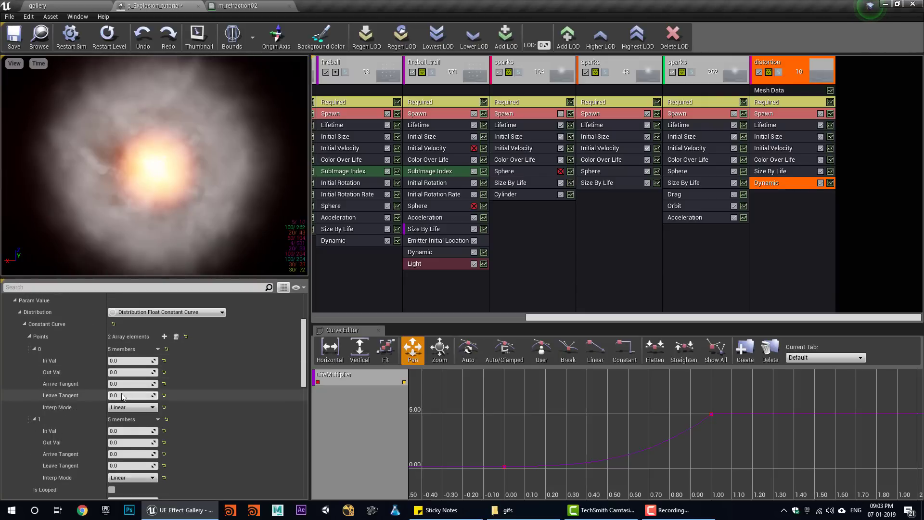
left_click(130, 443)
type("1")
key("Return")
- Save the particle system and replay the explosion in the gallery level
left_click(20, 39)
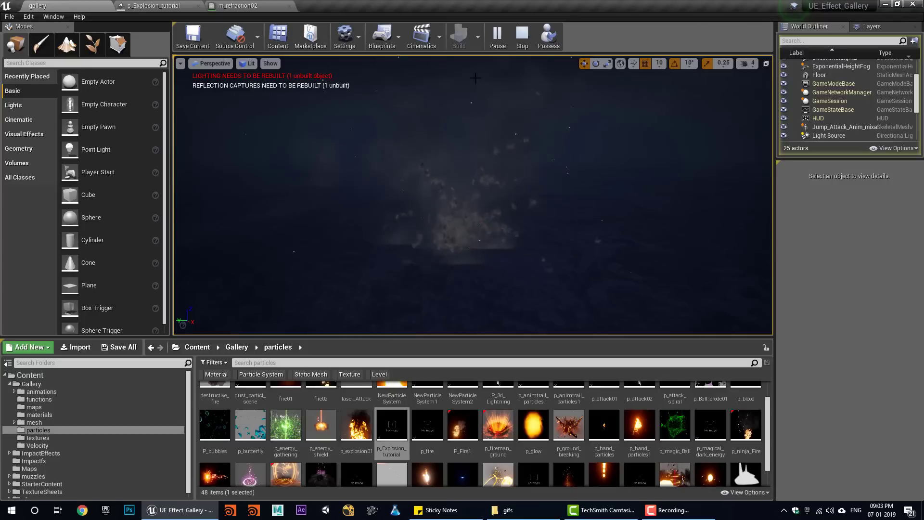
left_click(518, 45)
left_click(500, 41)
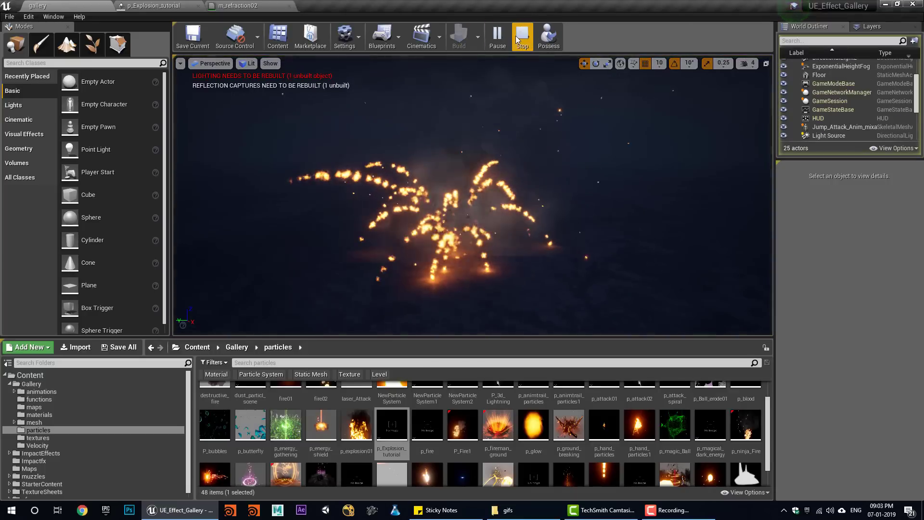
left_click(521, 42)
left_click(500, 40)
left_click(522, 42)
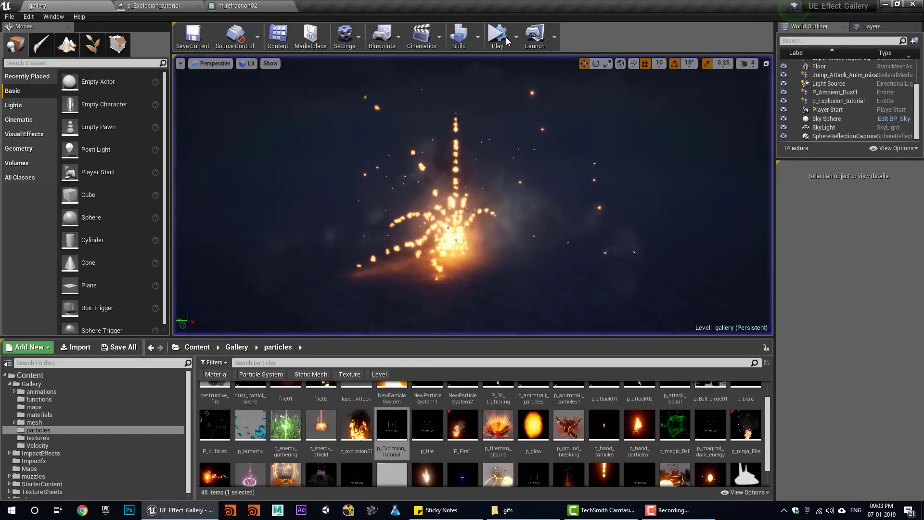
left_click(502, 38)
left_click(238, 6)
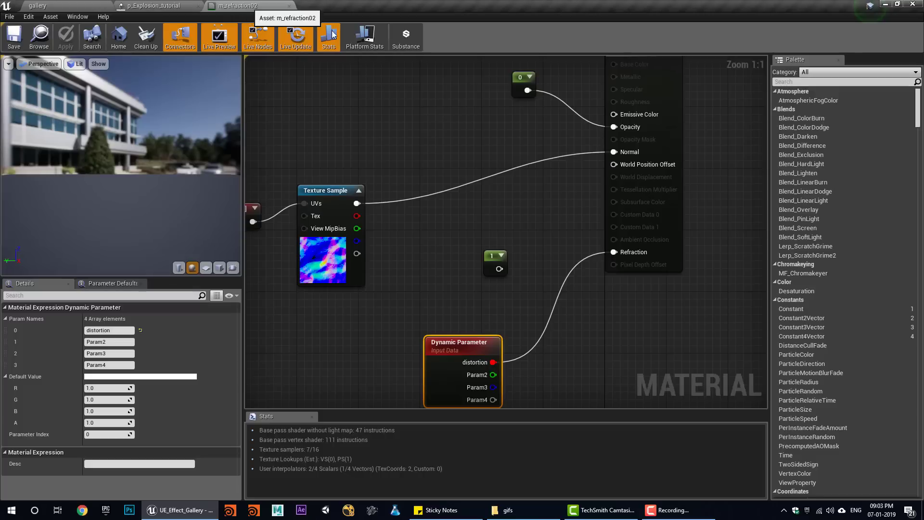
left_click(155, 5)
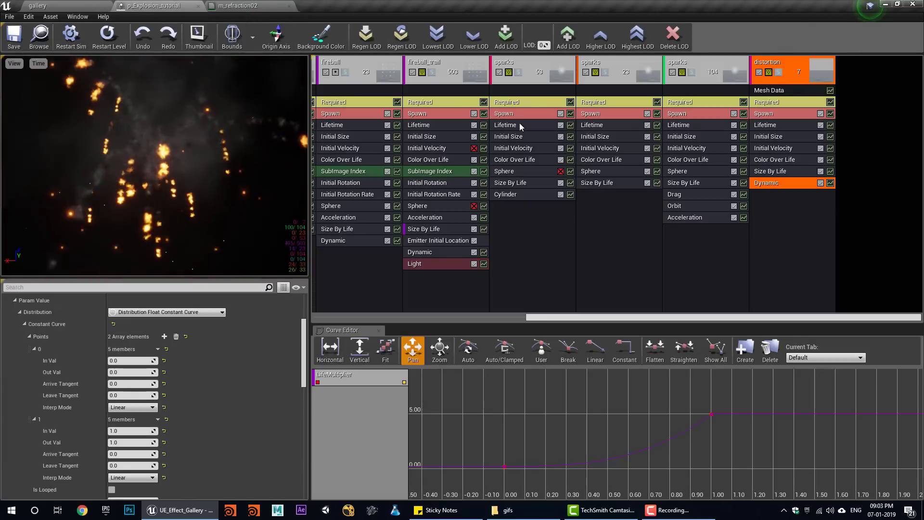
left_click(769, 116)
- Set the distortion burst count to 10 and lifetime to Min 0.3, Max 0.5
type("10")
key("Return")
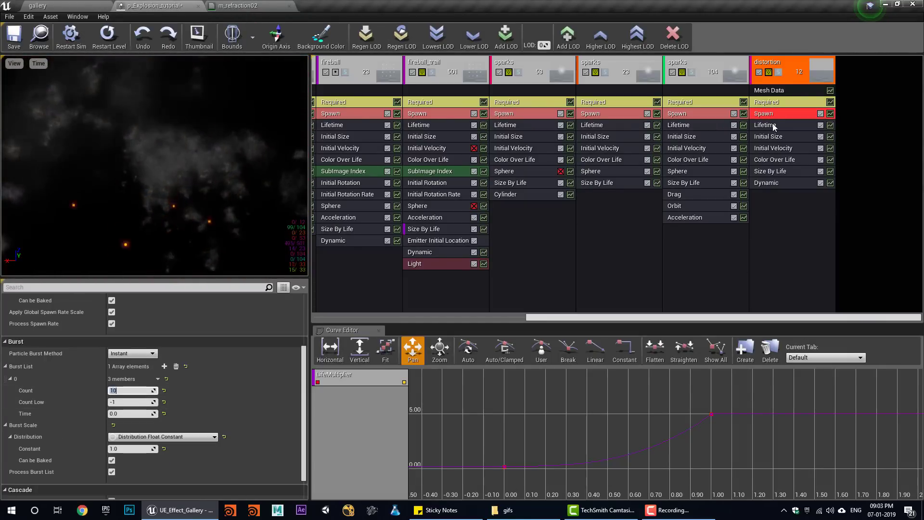
left_click(769, 124)
left_click(137, 345)
type(".5")
key("Return")
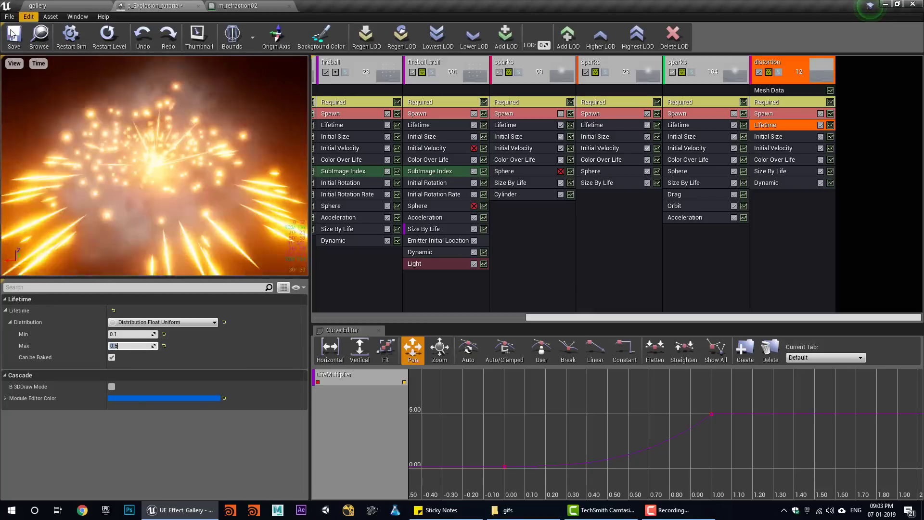
left_click(124, 334)
type(".3")
key("Return")
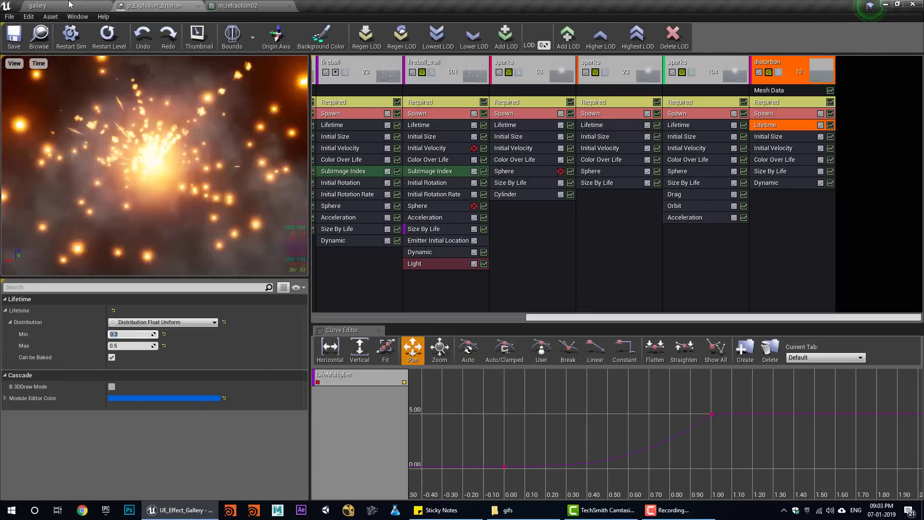
- Replay the explosion in the gallery level to check the new burst and lifetime
left_click(43, 6)
left_click(504, 29)
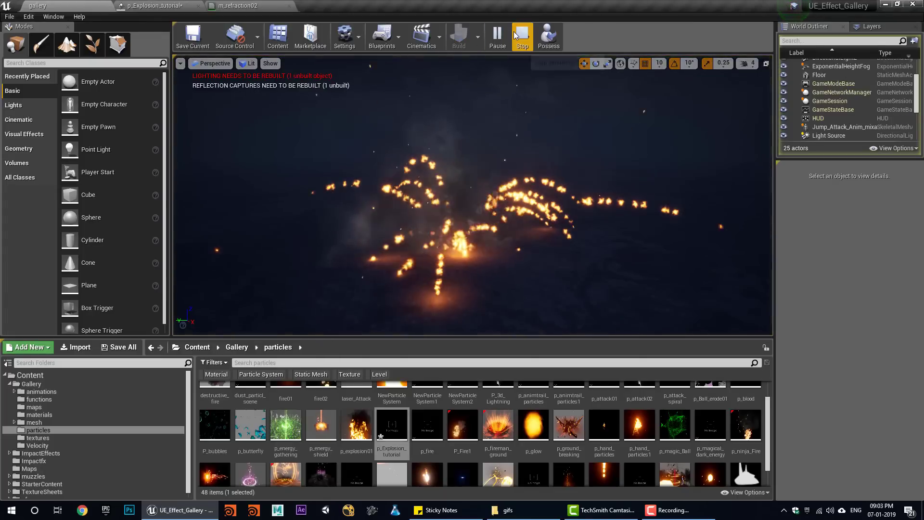
left_click(521, 35)
left_click(496, 39)
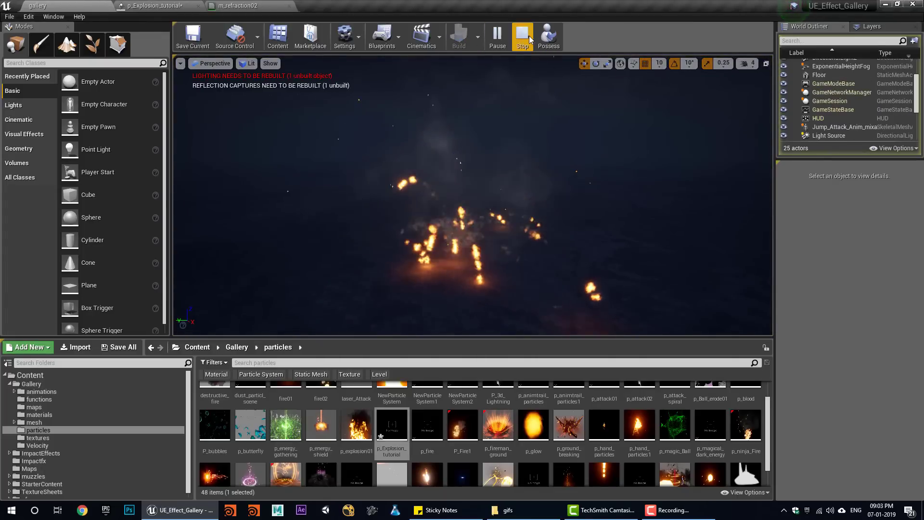
left_click(524, 36)
left_click(496, 39)
left_click(269, 6)
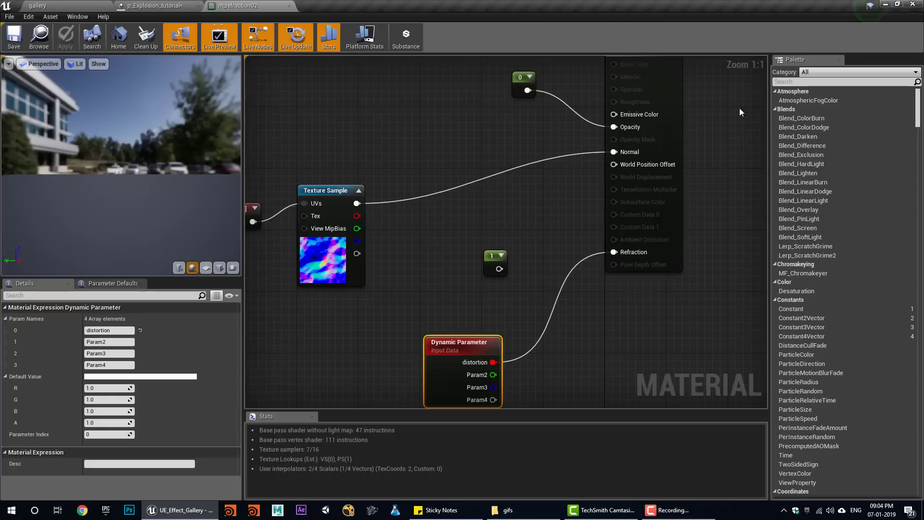
left_click(138, 6)
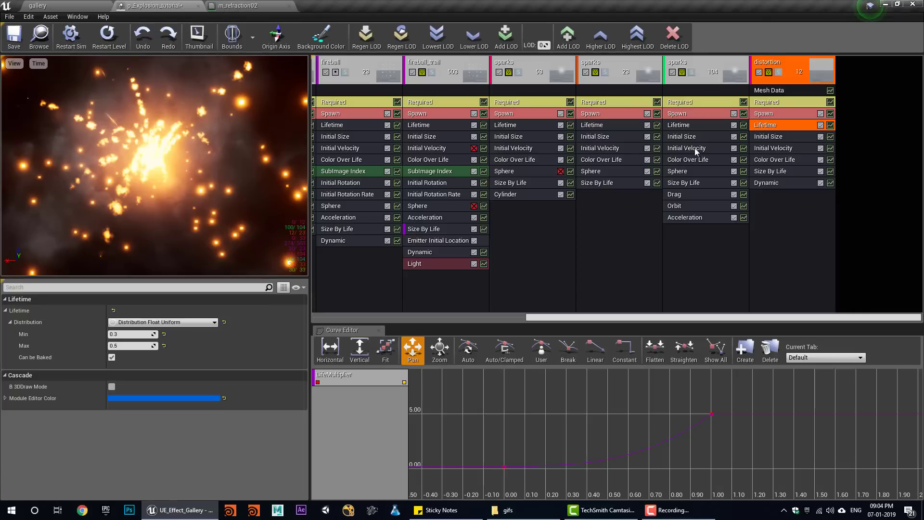
left_click(758, 114)
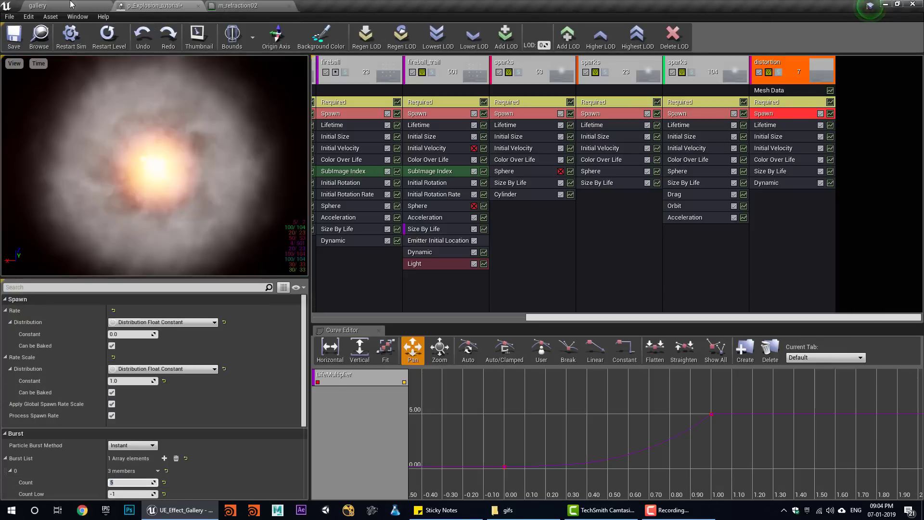
left_click(72, 4)
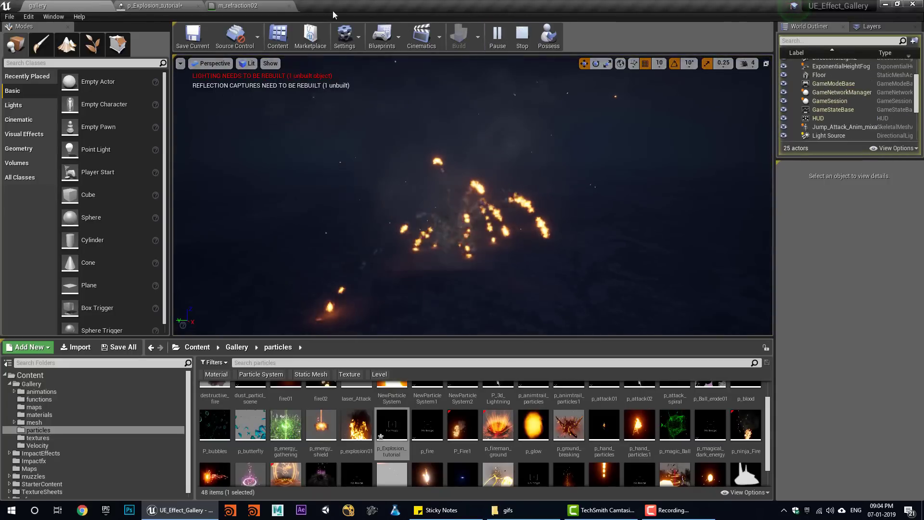
left_click(159, 6)
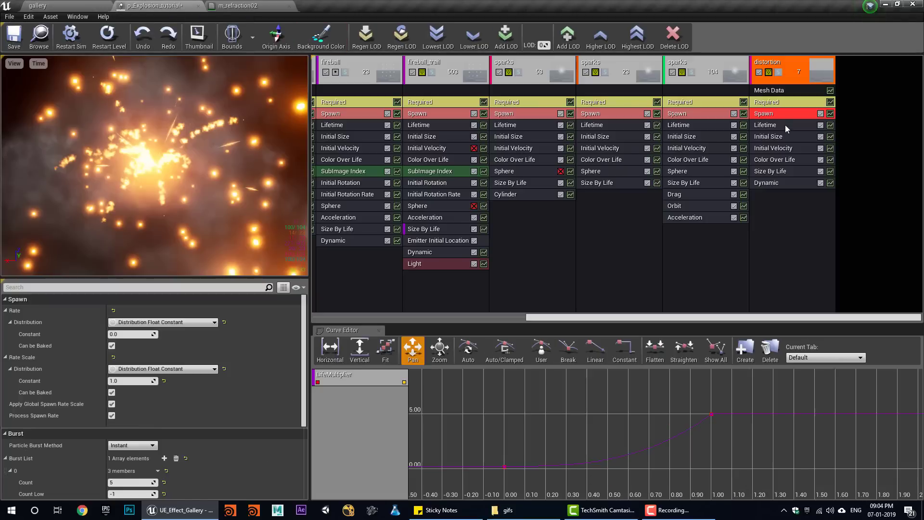
- Set the Size By Life end point's Y and Z values to 5, then preview
left_click(784, 172)
scroll(146, 428, "down", 5)
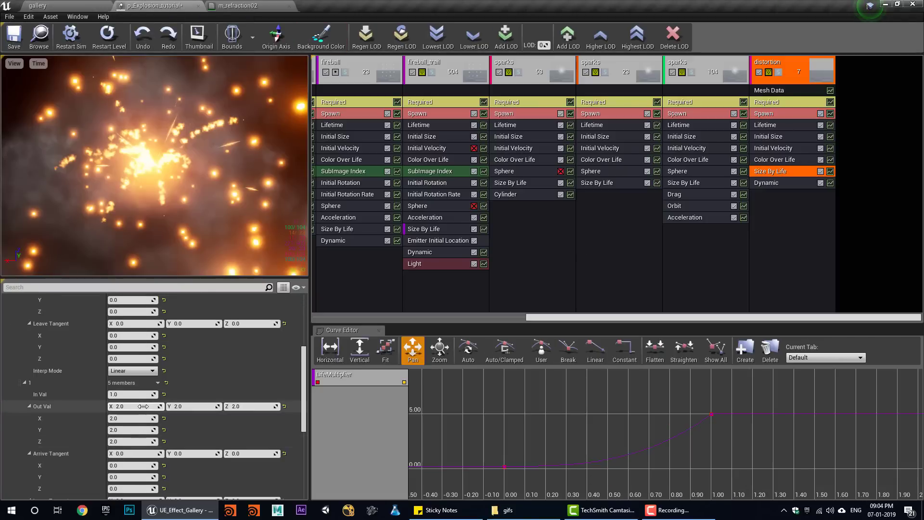
left_click(213, 406)
type("5")
left_click(241, 406)
type("5")
left_click(86, 6)
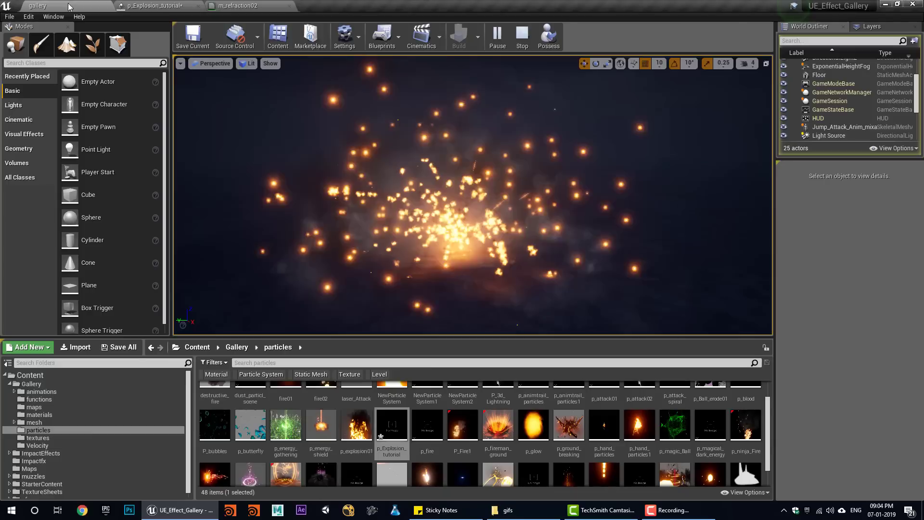
left_click(522, 36)
- Replay the explosion repeatedly in the gallery level to review the distortion
left_click(500, 41)
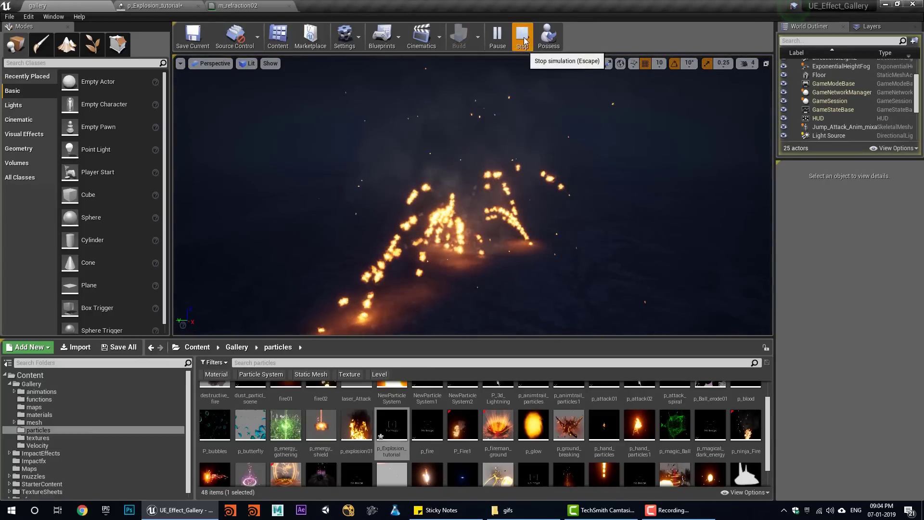
left_click(524, 41)
left_click(498, 41)
left_click(522, 38)
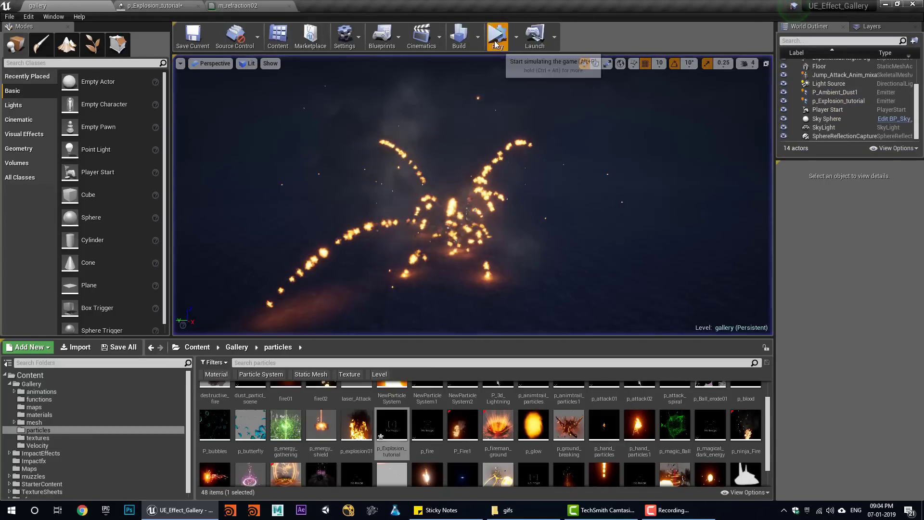
left_click(496, 43)
left_click(522, 39)
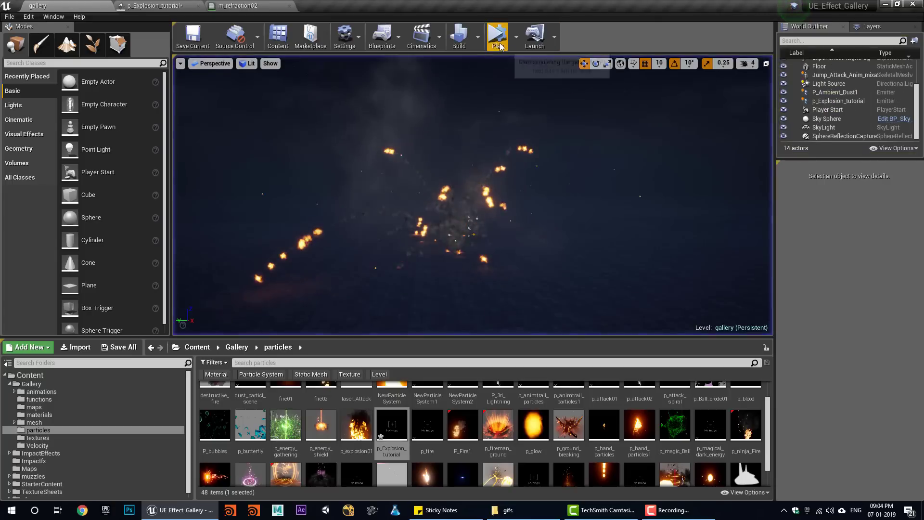
left_click(497, 39)
left_click(520, 46)
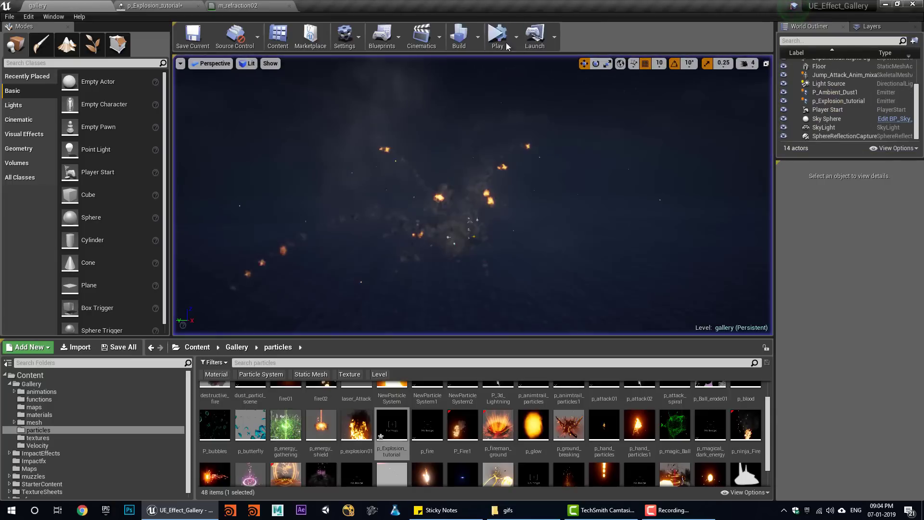
left_click(497, 38)
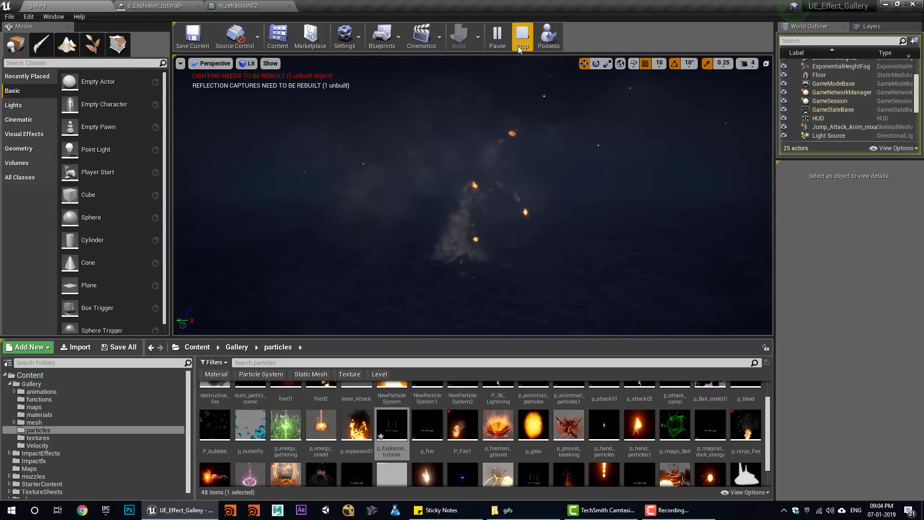
left_click(520, 46)
left_click(493, 41)
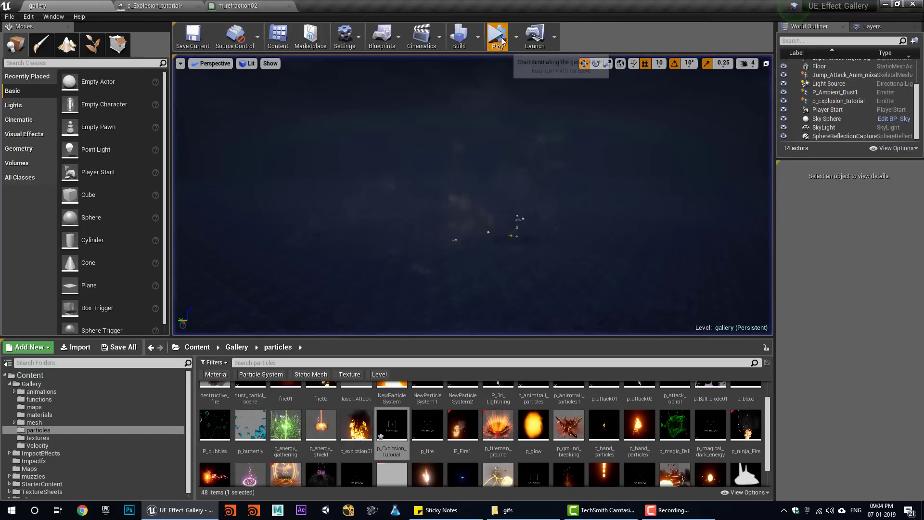
left_click(501, 41)
left_click(522, 41)
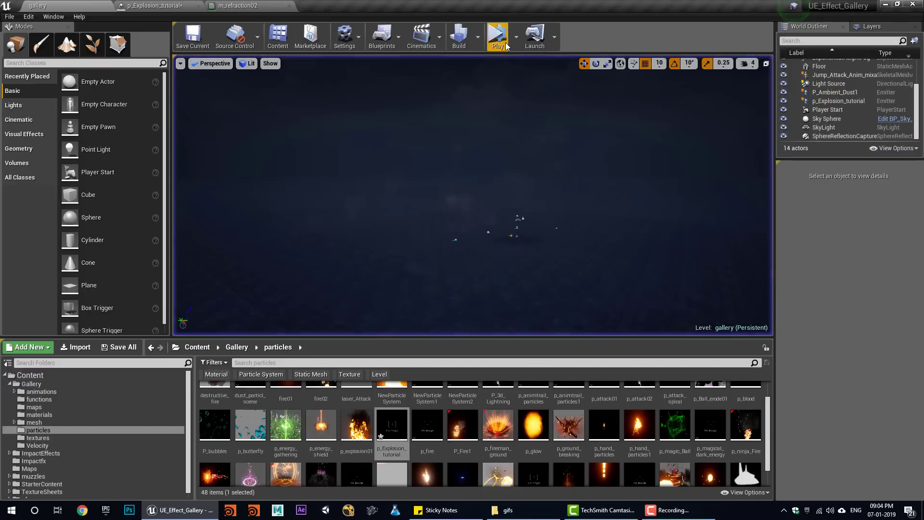
left_click(497, 40)
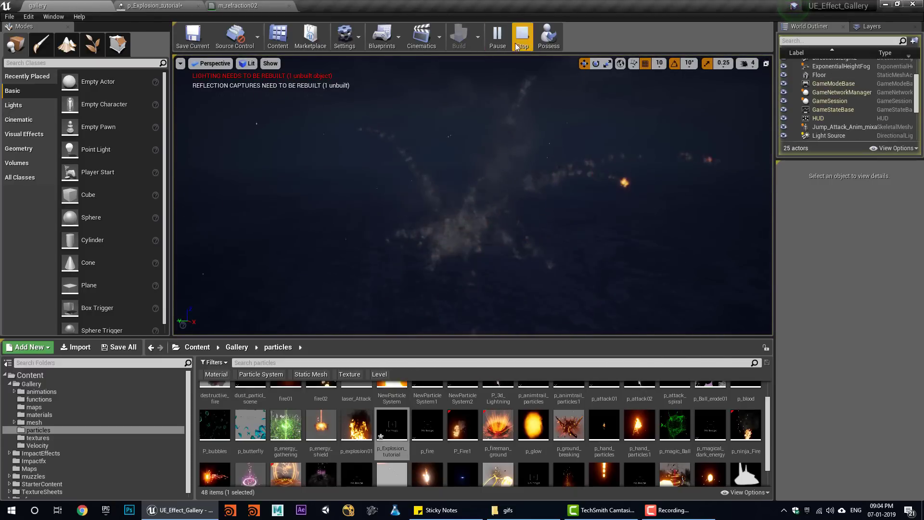
left_click(500, 41)
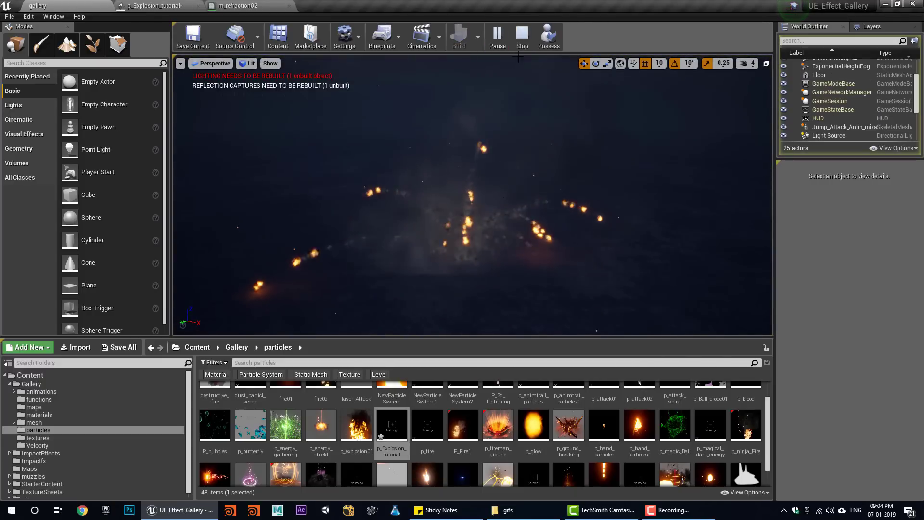
left_click(522, 41)
left_click(497, 41)
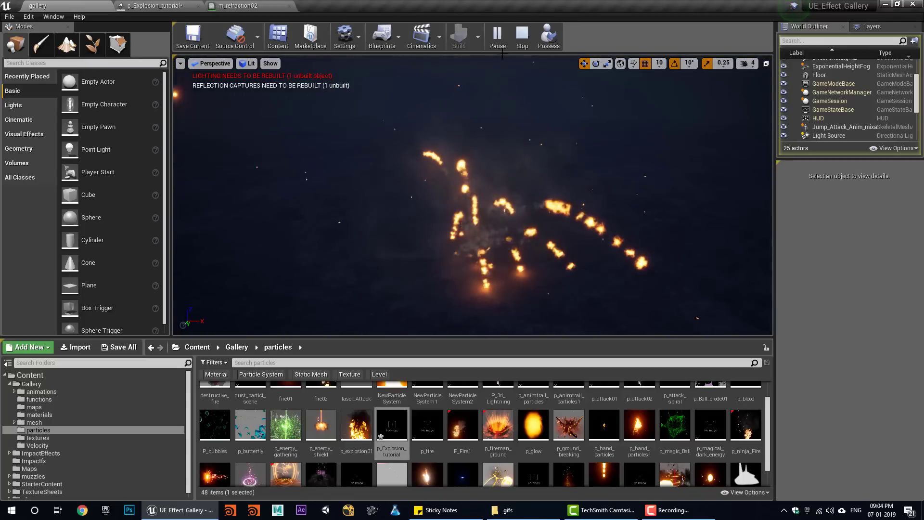
left_click(517, 43)
left_click(498, 43)
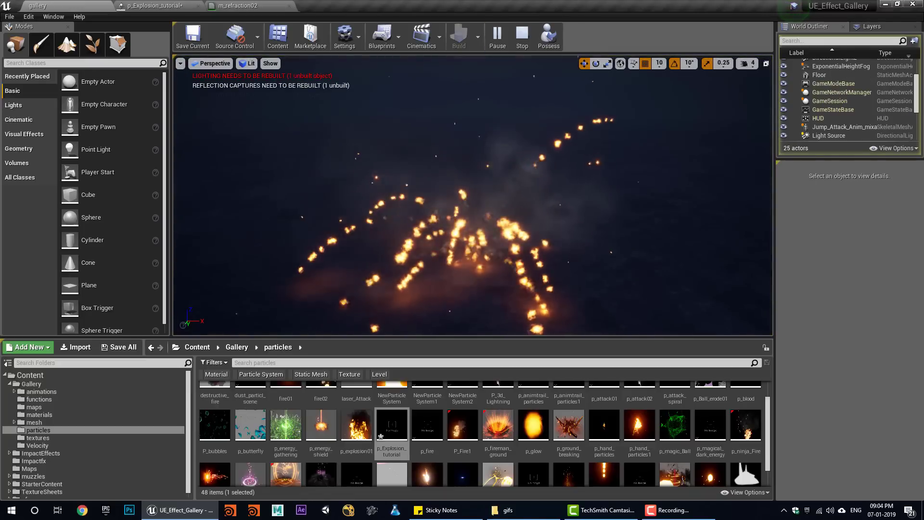
left_click(524, 43)
left_click(498, 42)
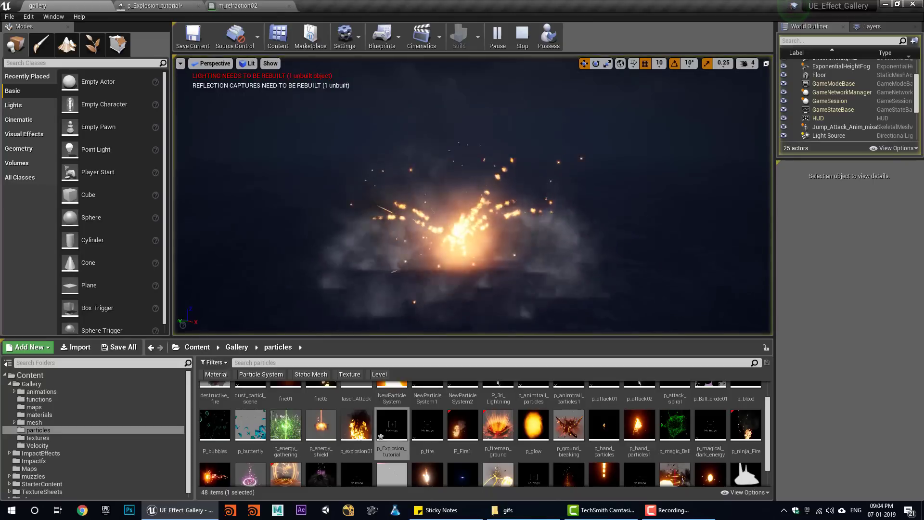
- Finish the replays and scroll the emitter panel left to the smoke_shockwave emitter
left_click(522, 41)
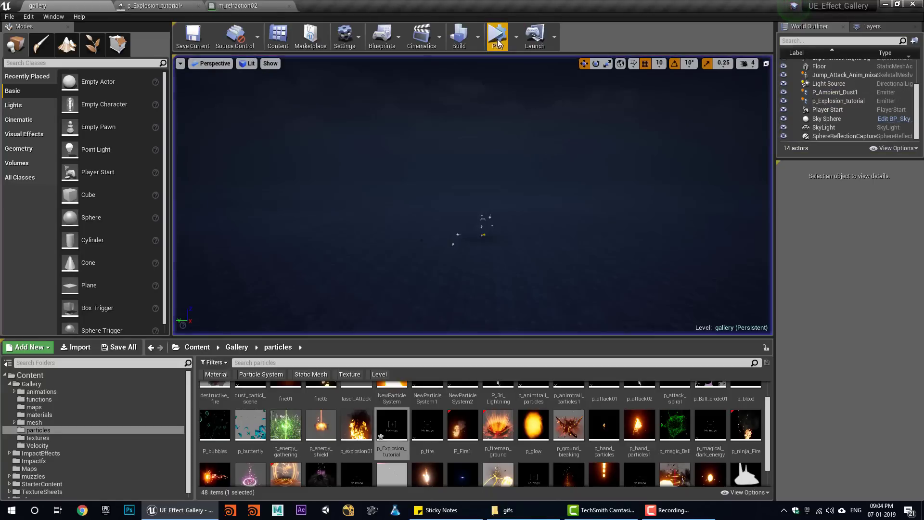
left_click(497, 42)
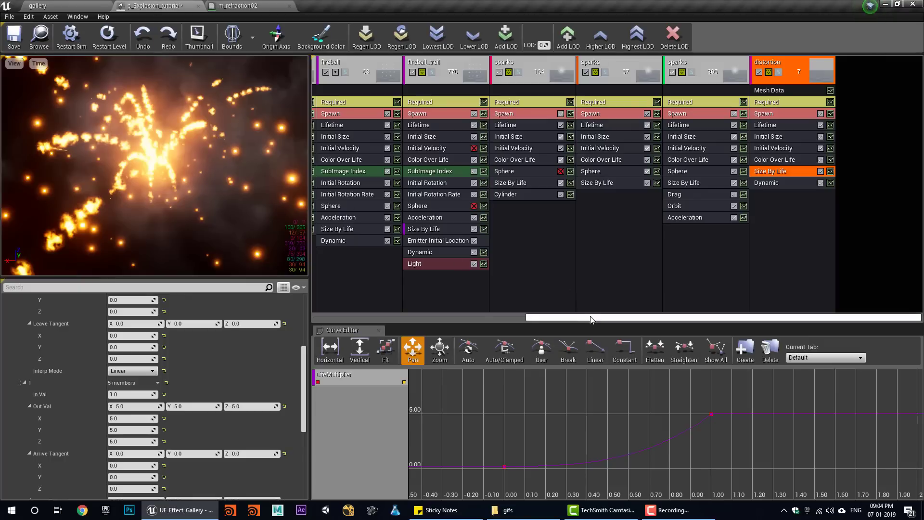
left_click_drag(591, 319, 337, 313)
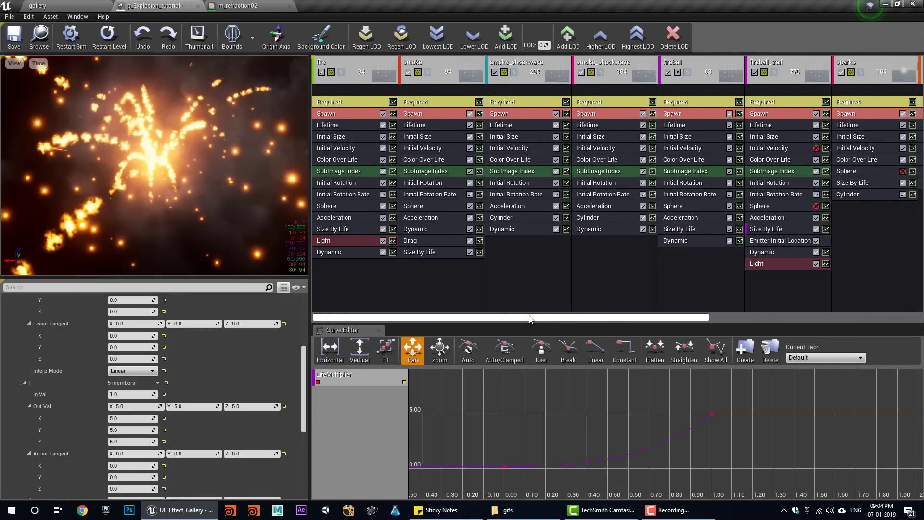
right_click(526, 67)
- Duplicate the smoke_shockwave emitter and solo the new copy in the preview
mouse_move(537, 71)
left_click(622, 88)
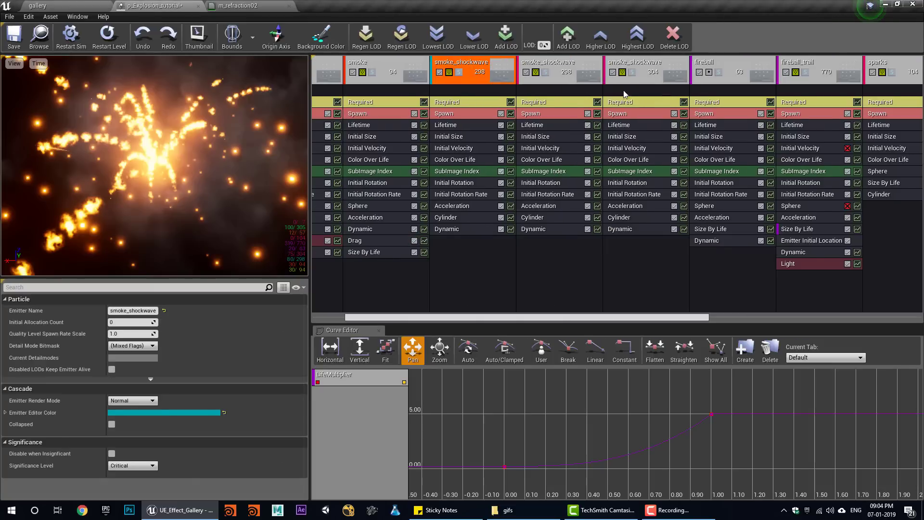
left_click(460, 72)
left_click(90, 6)
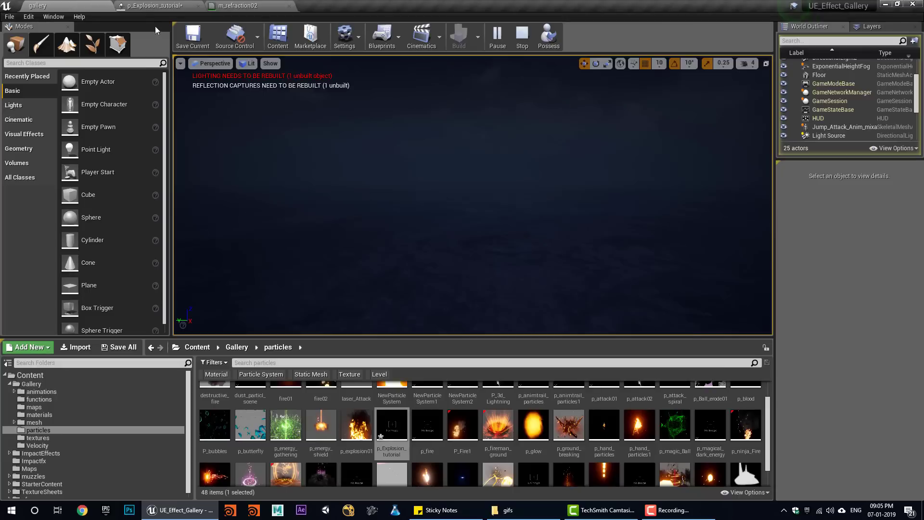
left_click(153, 5)
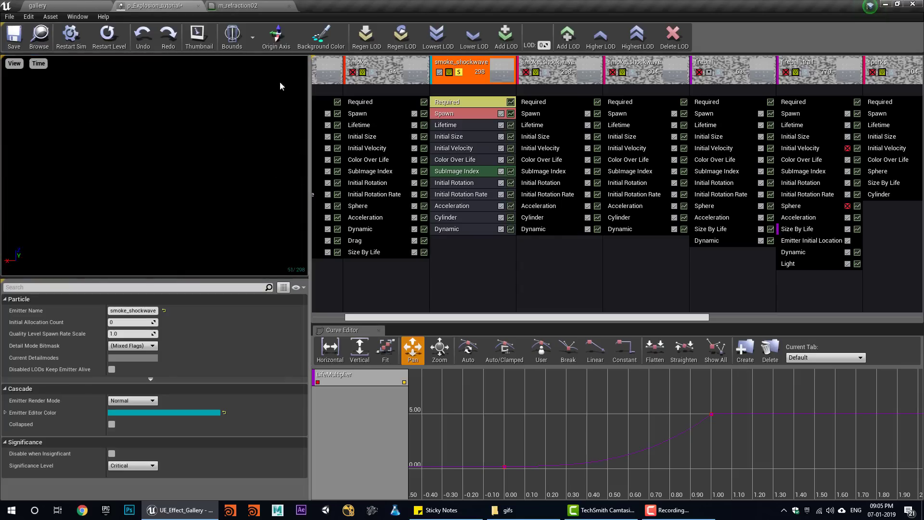
left_click(119, 40)
left_click(103, 16)
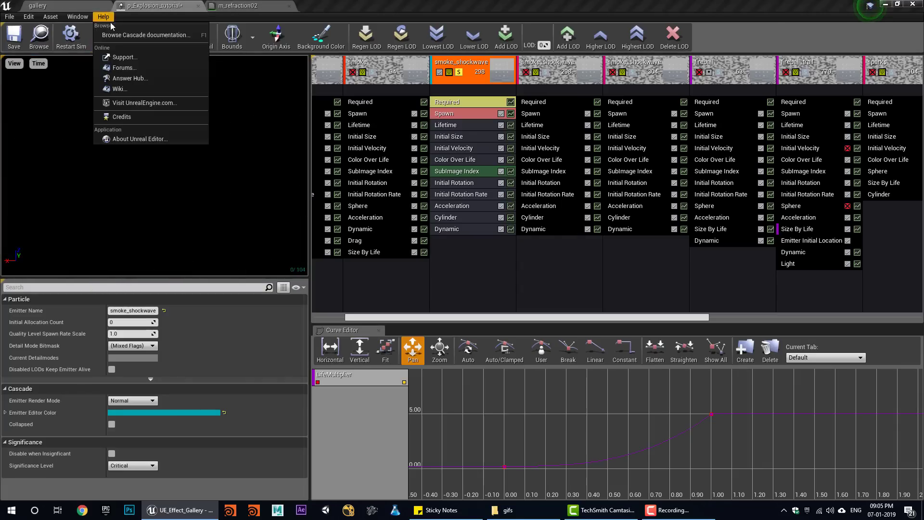
left_click(110, 32)
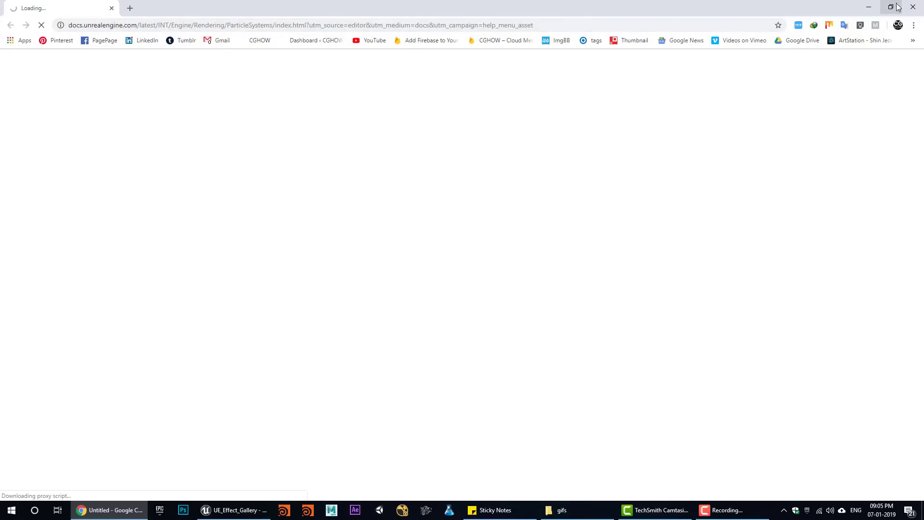
left_click(913, 7)
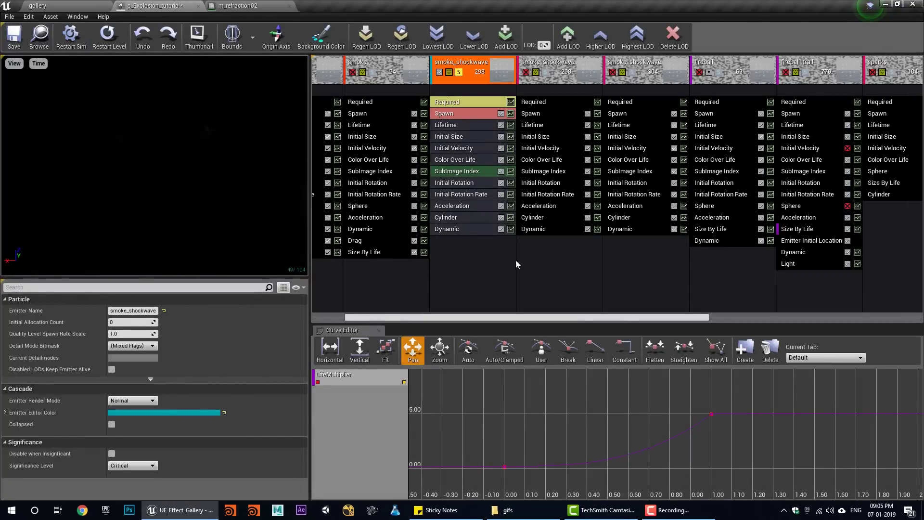
- Add a Drag module to the smoke_shockwave copy with a constant near 5
right_click(478, 246)
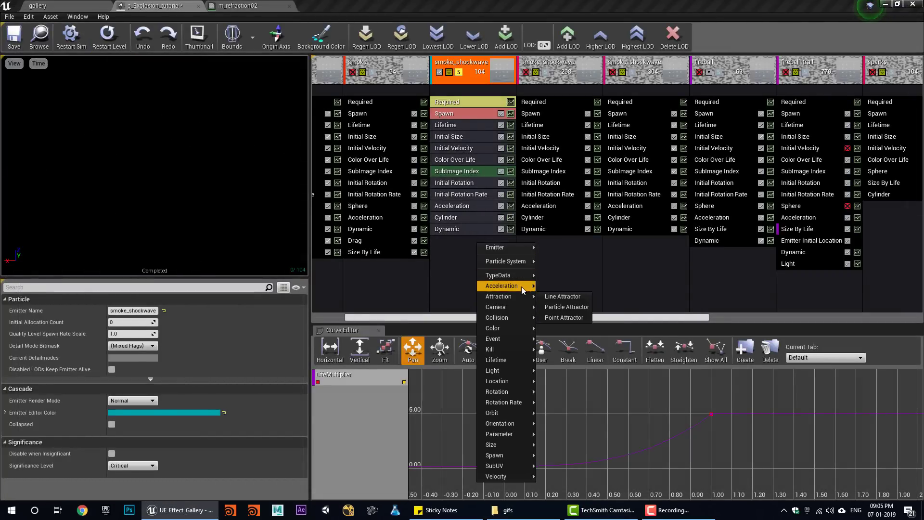
left_click(570, 307)
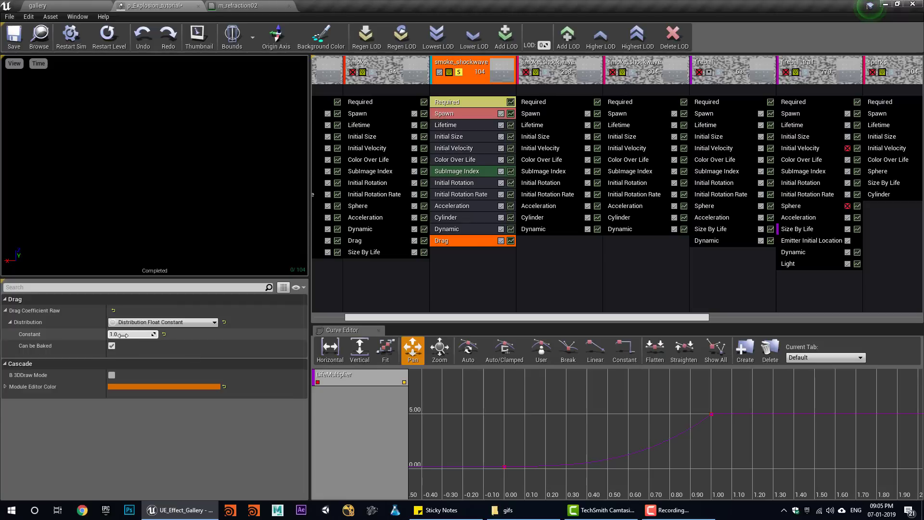
left_click_drag(124, 335, 121, 334)
- Set the copy's Lifetime to 1–5 and raise its maximum Acceleration Z
left_click(449, 127)
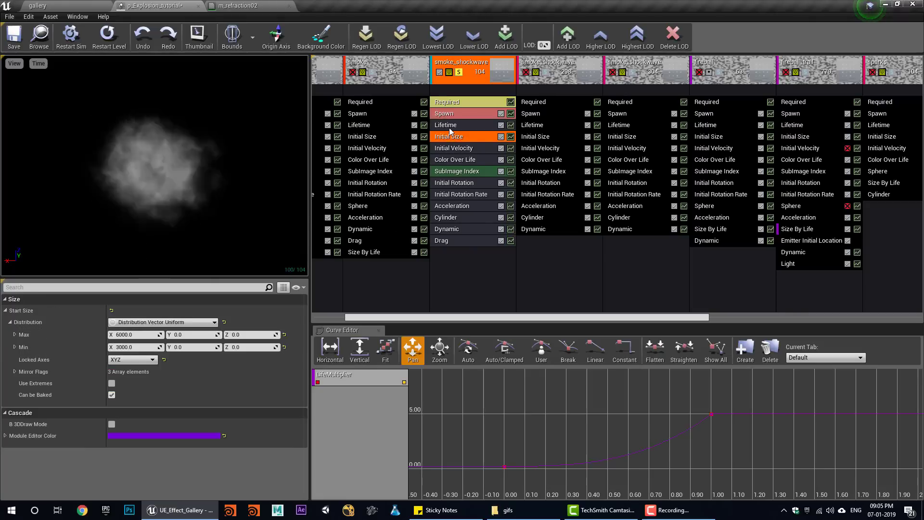
left_click(124, 335)
type("1")
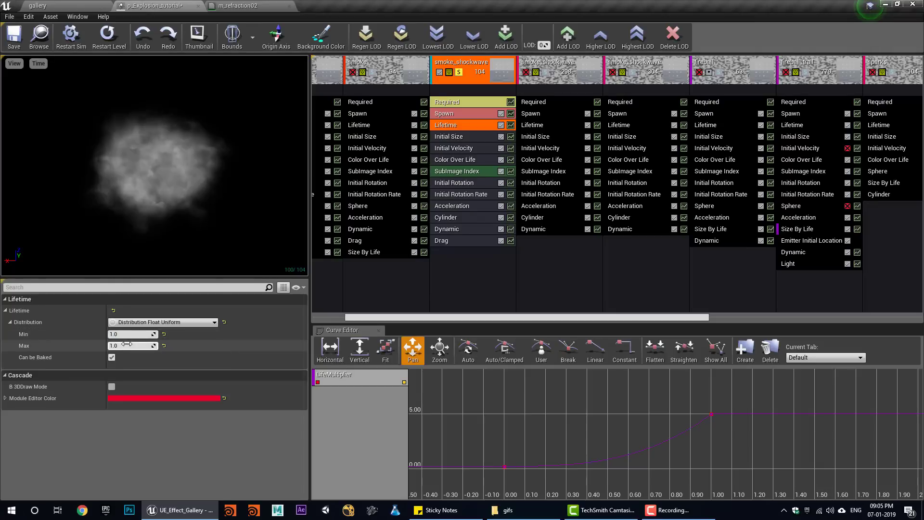
key("Tab")
type("5")
key("Return")
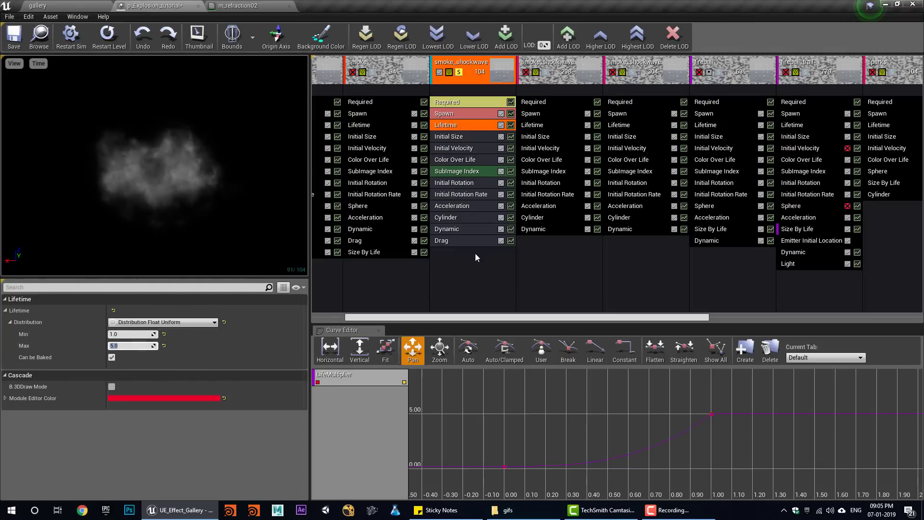
left_click(442, 206)
left_click_drag(247, 337, 250, 334)
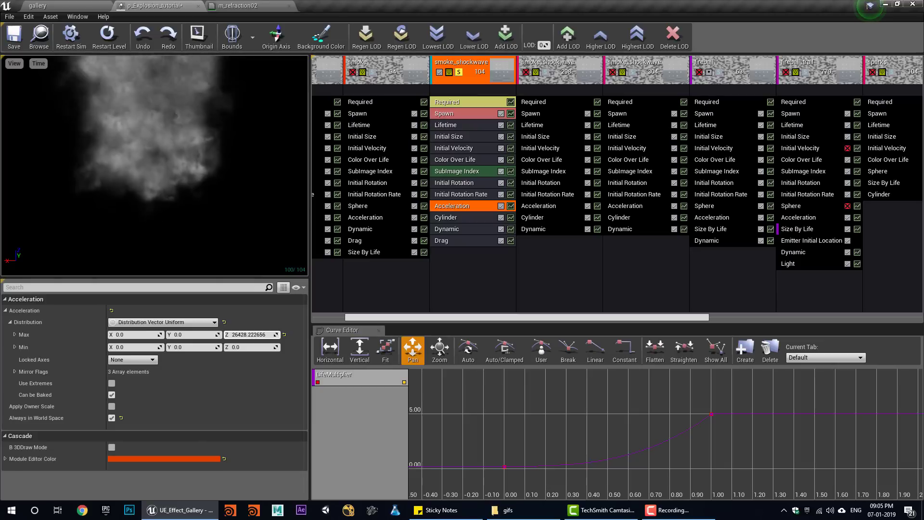
- Make Drag a uniform distribution ranging from 0 to 5
left_click(461, 241)
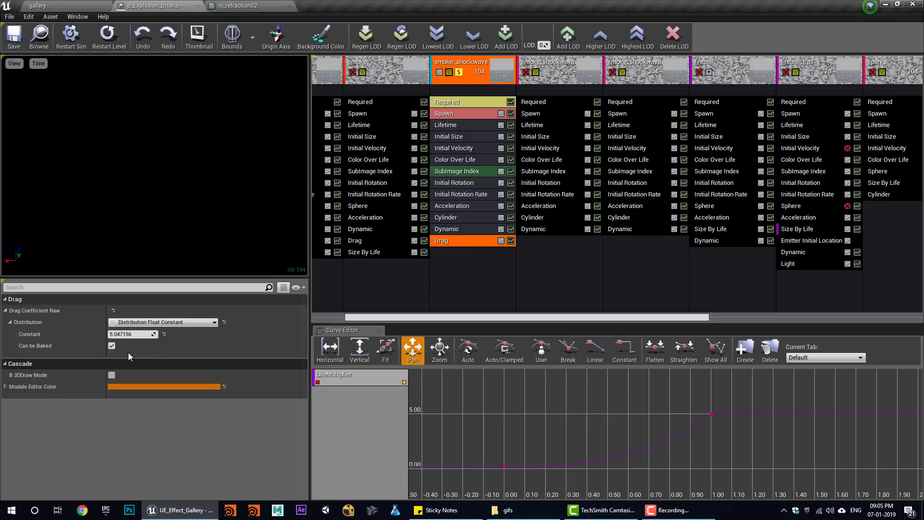
left_click(140, 322)
left_click(189, 375)
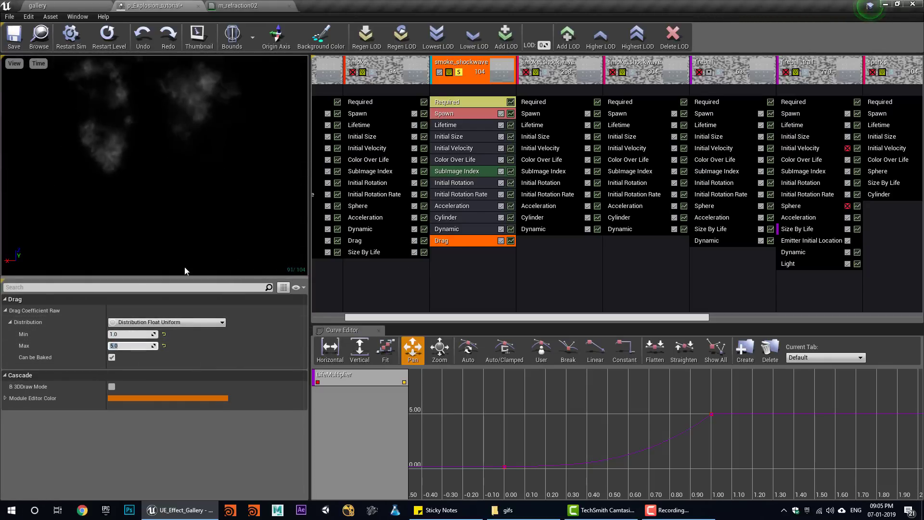
left_click(452, 206)
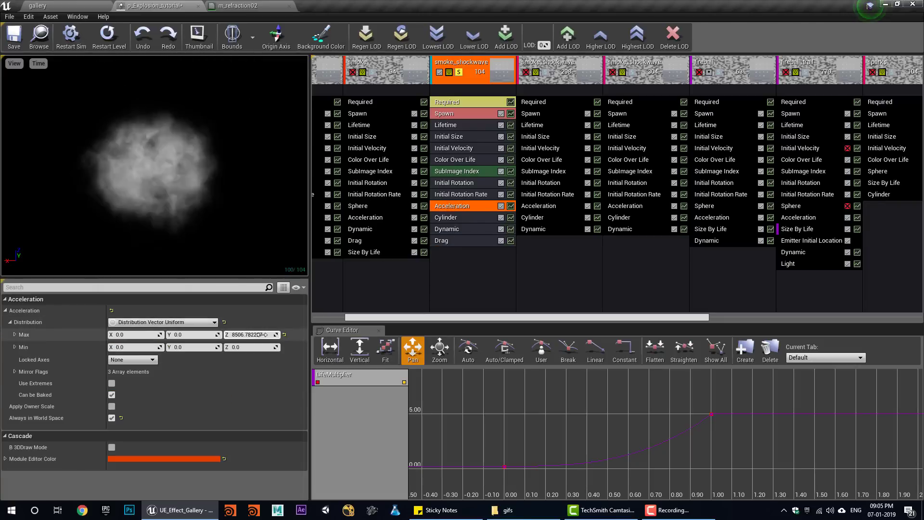
left_click(435, 241)
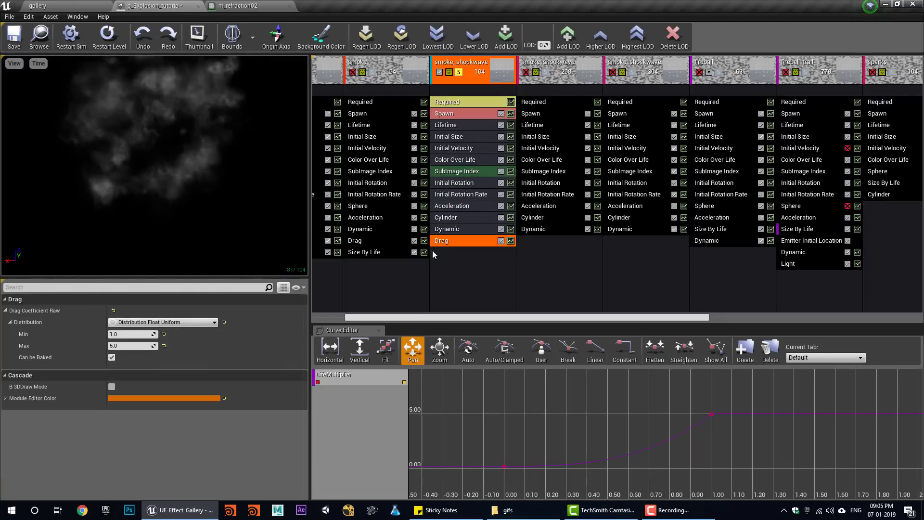
left_click(126, 335)
type("0")
key("Return")
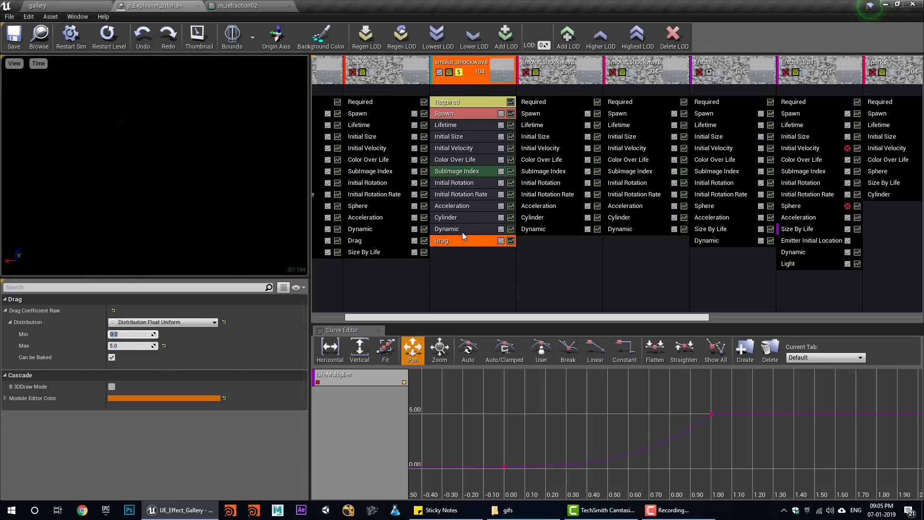
- Set Cylinder Velocity Scale to a uniform 50–200 range and un-solo all emitters
left_click(457, 217)
scroll(141, 386, "down", 5)
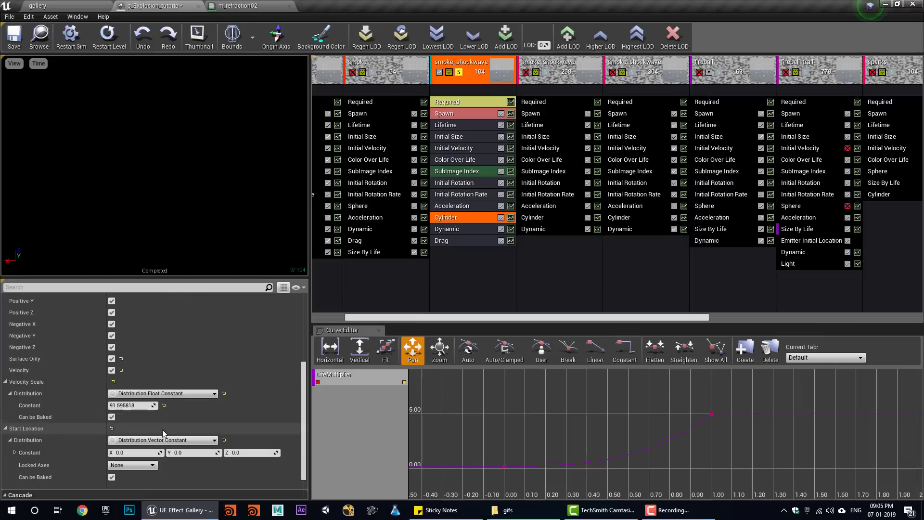
left_click(164, 393)
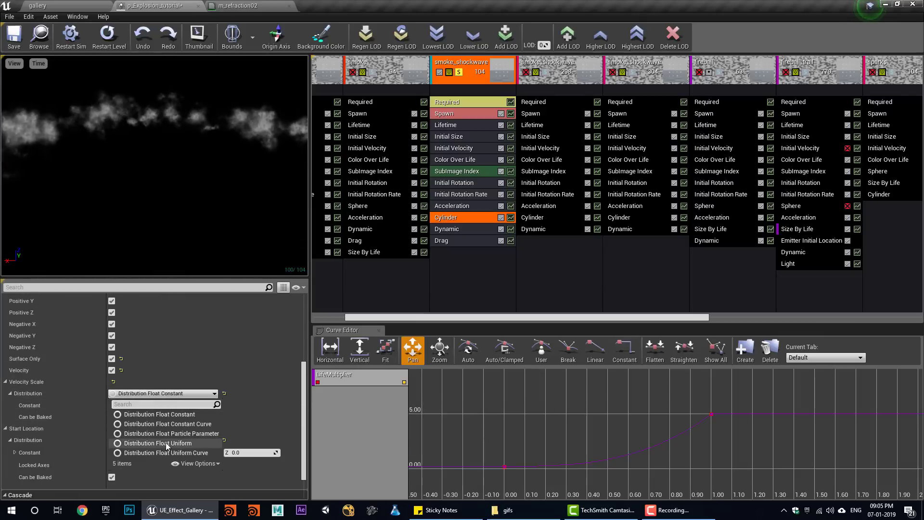
left_click(165, 443)
left_click(128, 405)
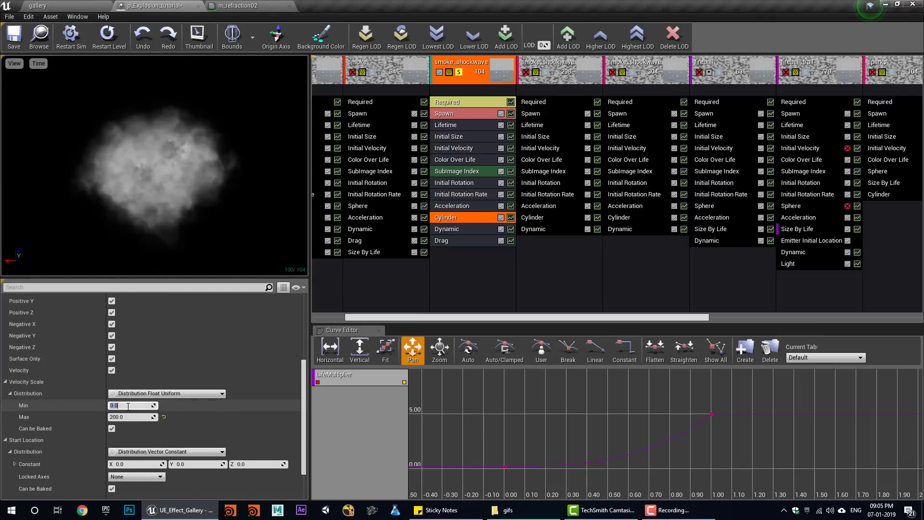
type("50")
key("Return")
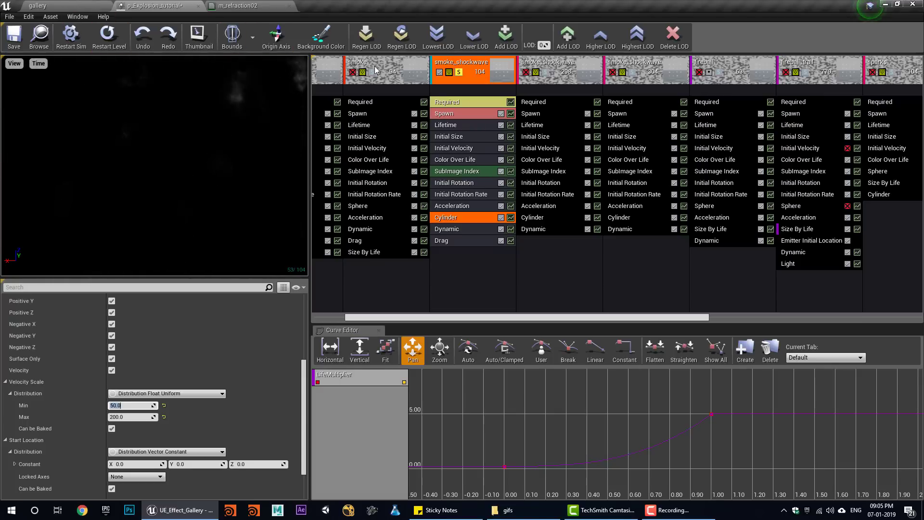
left_click(460, 72)
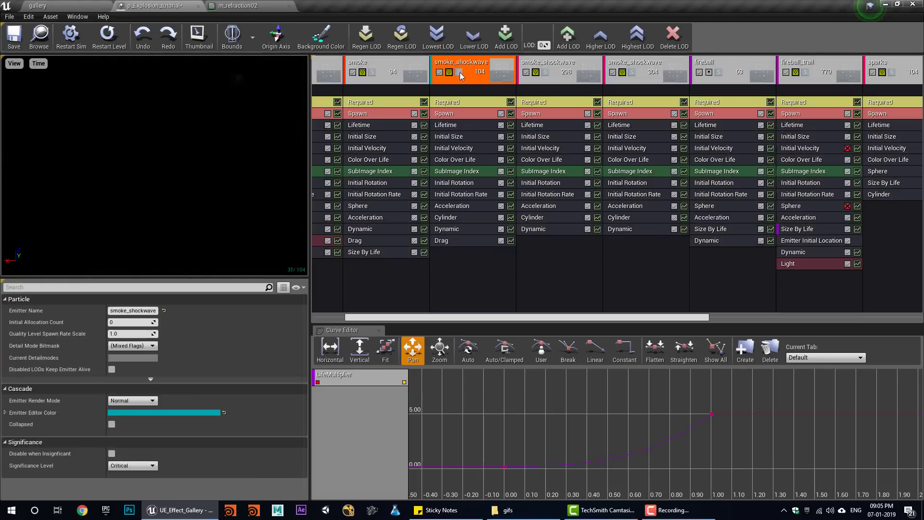
- Compare both shockwave emitters' Acceleration settings while checking the explosion in the level
left_click(69, 4)
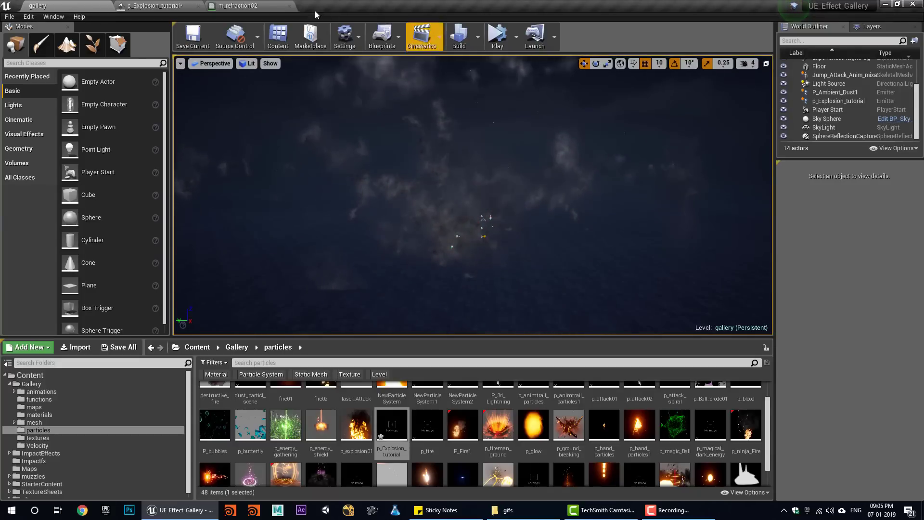
left_click(157, 5)
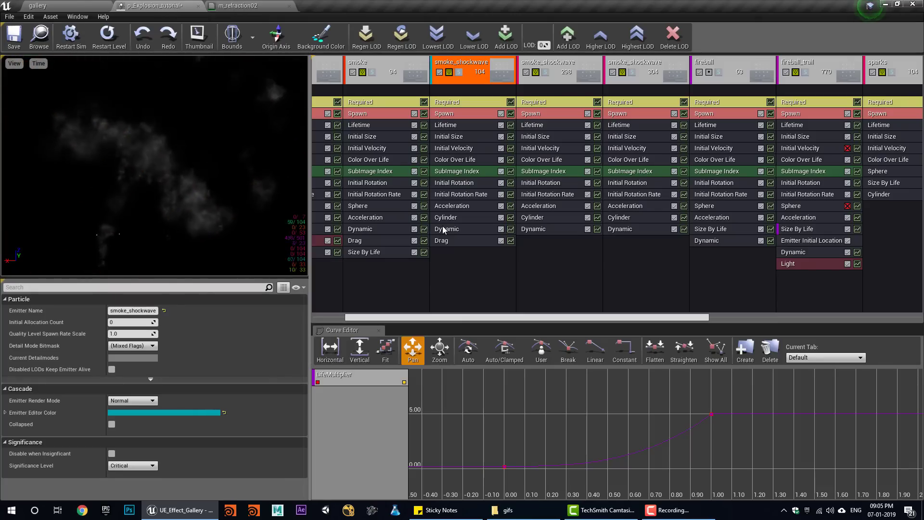
left_click(550, 208)
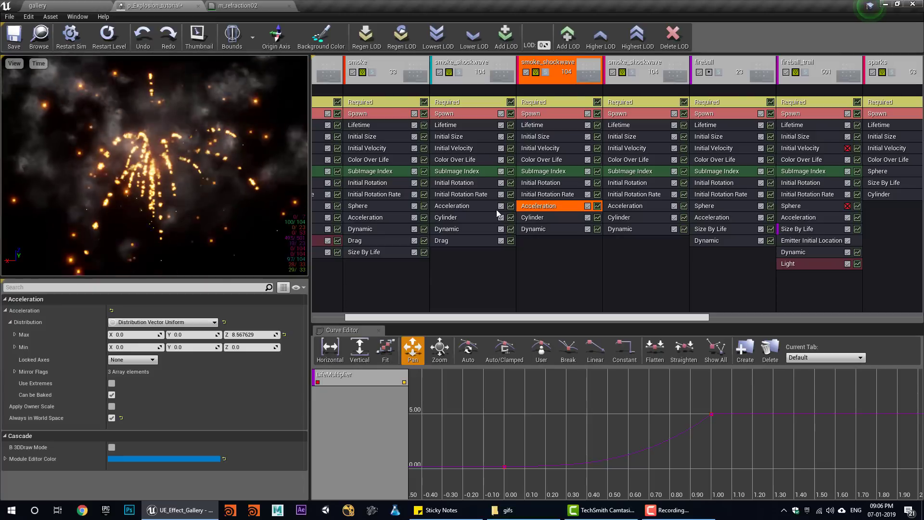
left_click(464, 206)
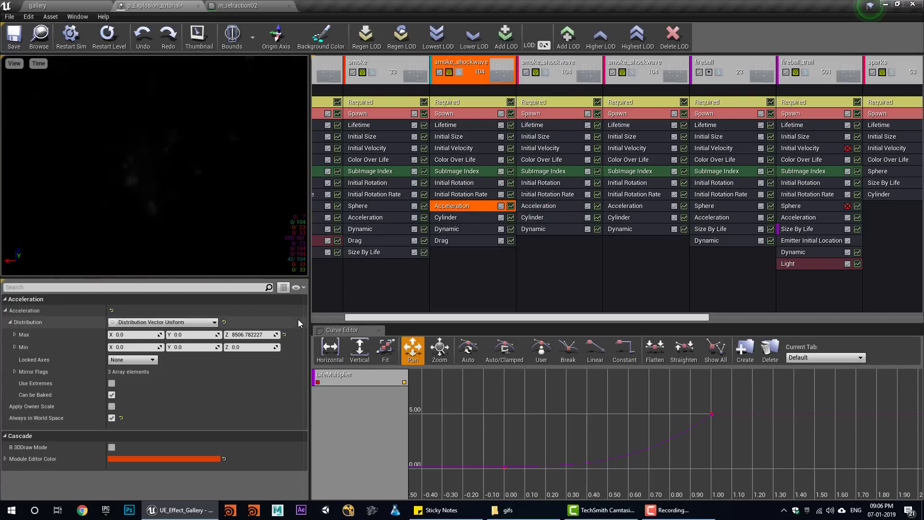
left_click(37, 5)
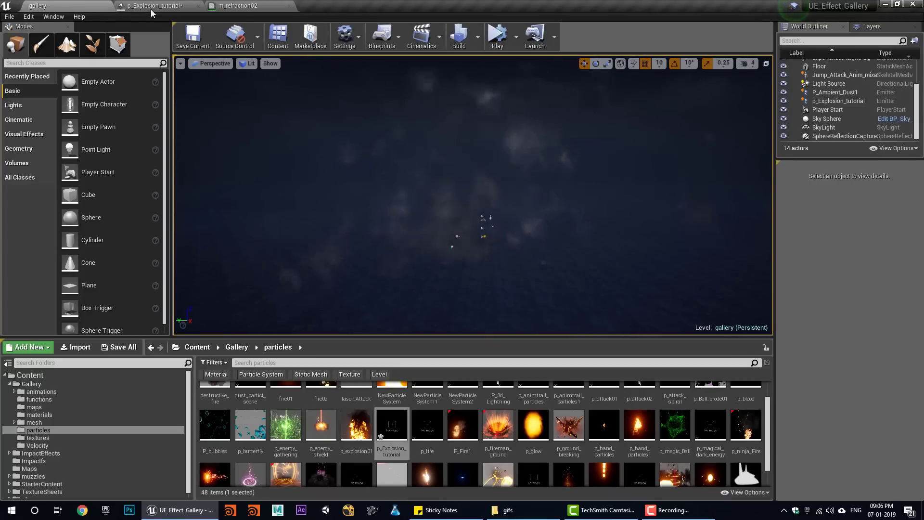
left_click(154, 5)
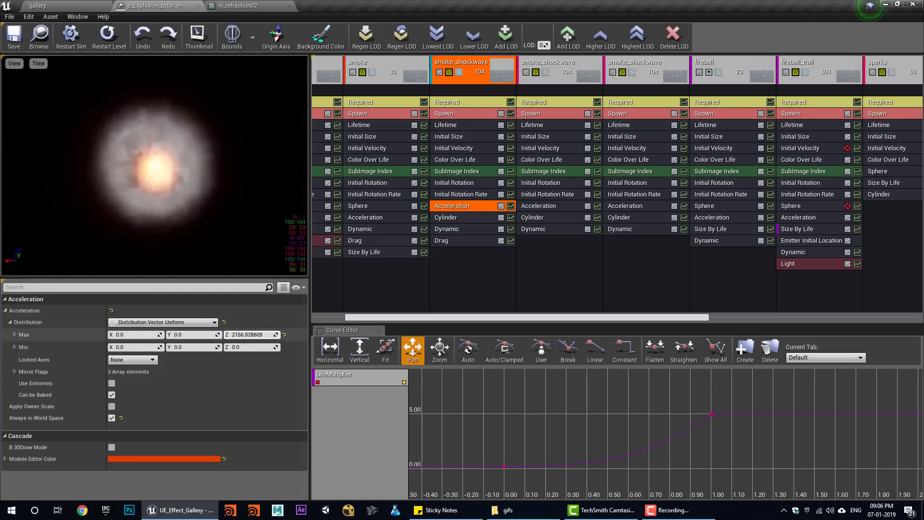
left_click(60, 4)
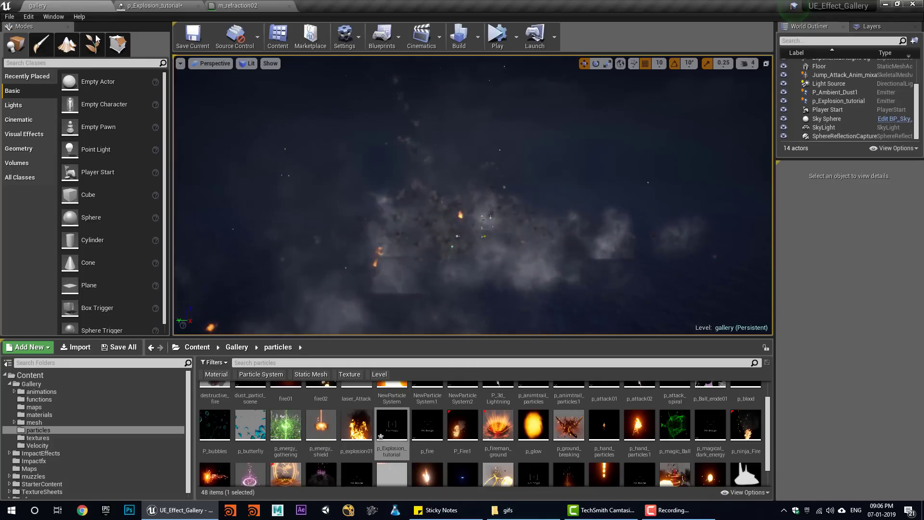
left_click(154, 6)
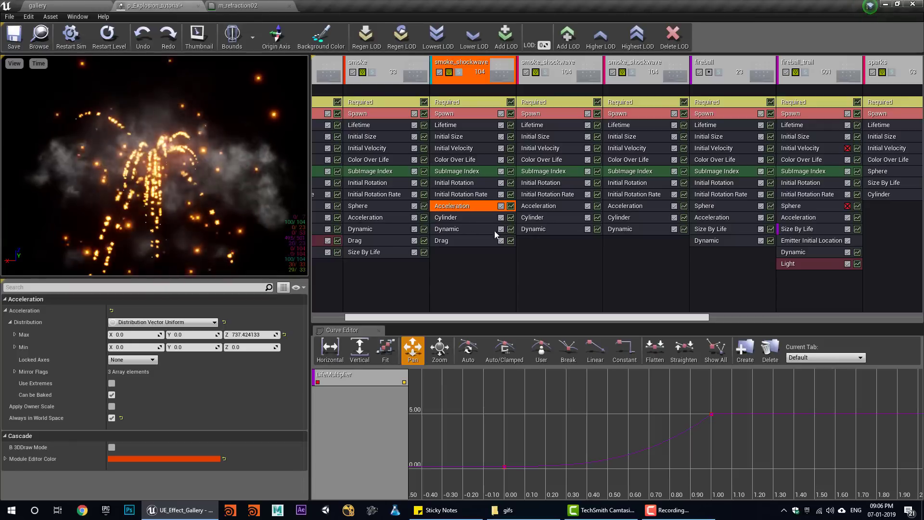
- Set smoke_shockwave's Initial Size start X to range from 6000 to 10000
left_click(463, 136)
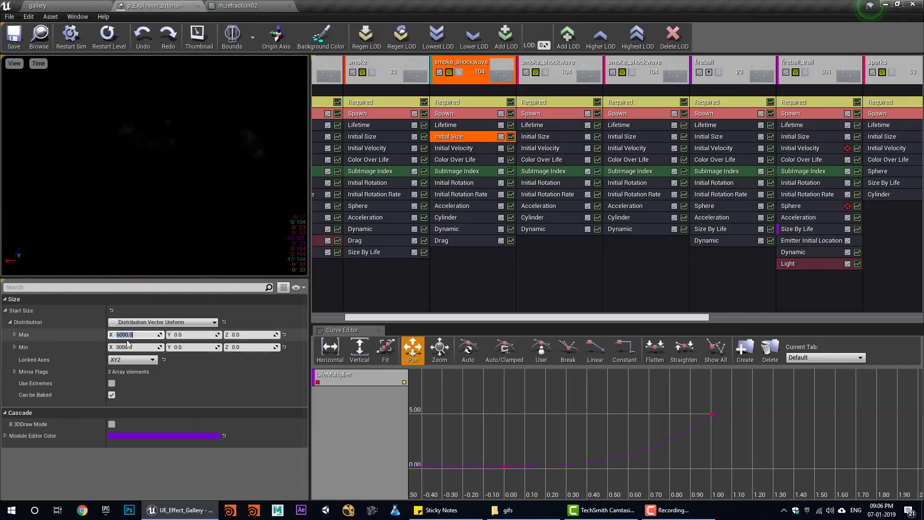
key("Return")
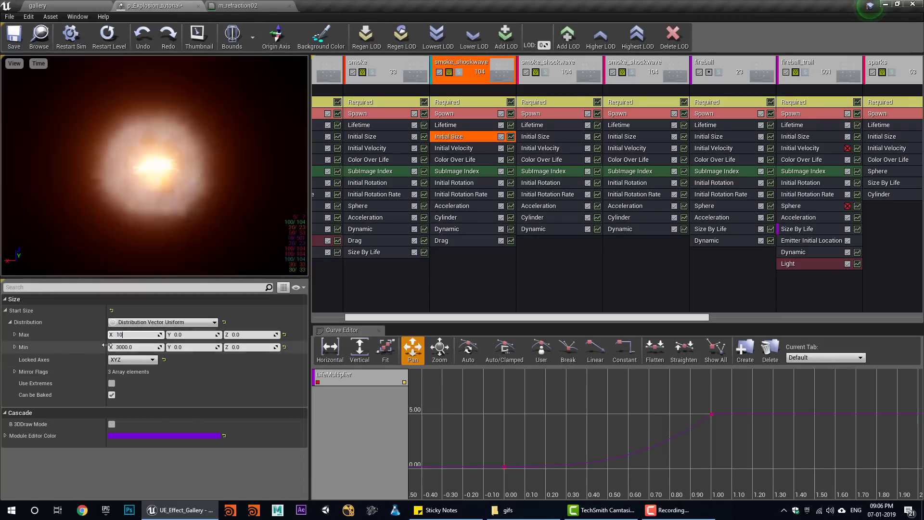
left_click(124, 348)
key("ctrl+z")
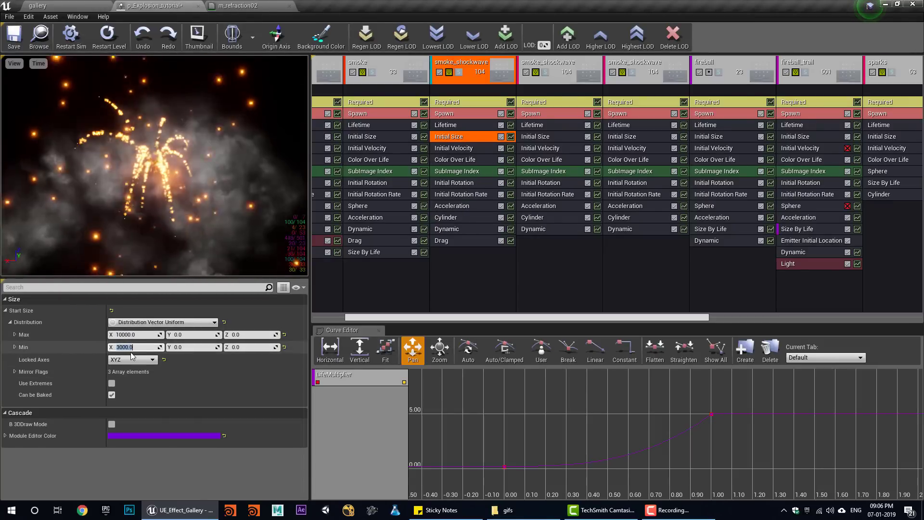
type("6000")
key("Return")
- Add Size By Life to smoke_shockwave with end size 3,3,3 and save
right_click(466, 278)
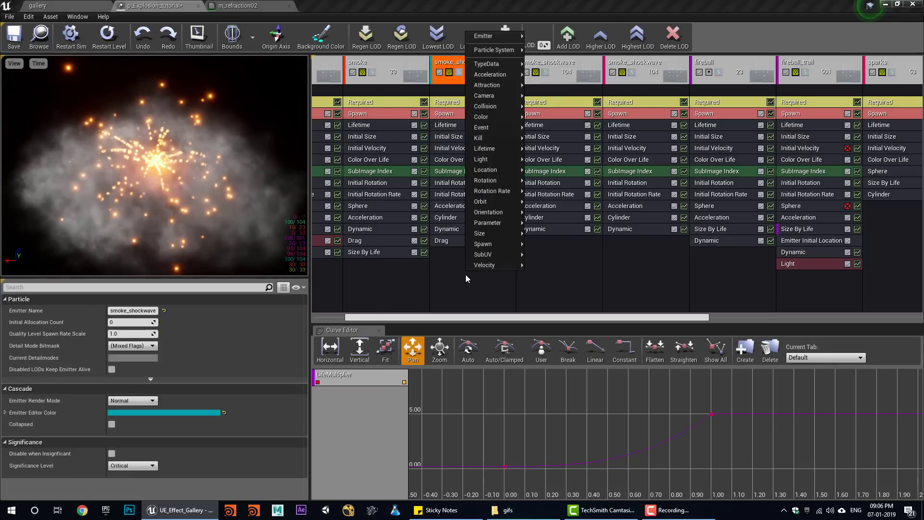
mouse_move(498, 233)
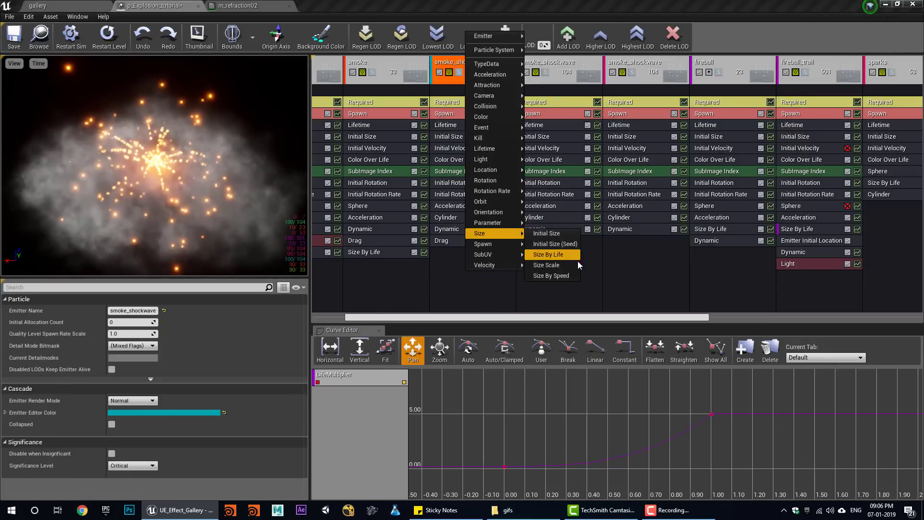
left_click(549, 256)
scroll(183, 400, "down", 4)
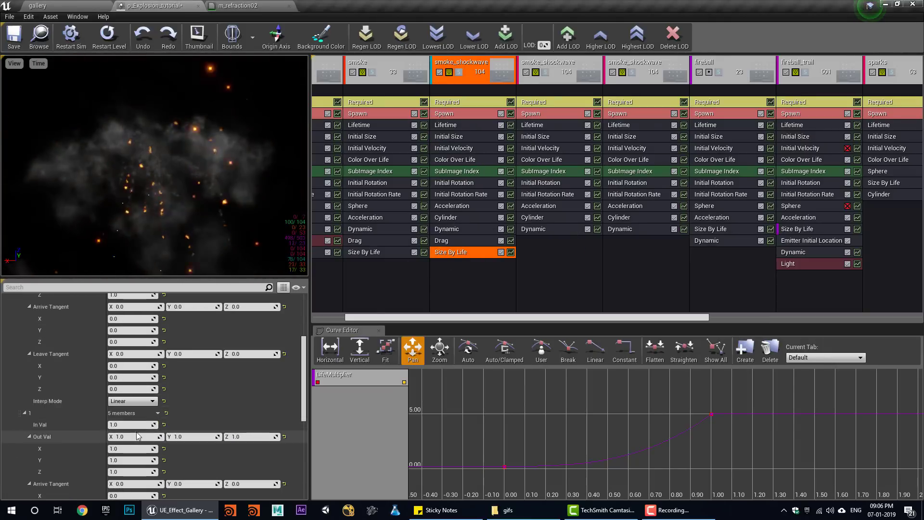
left_click(151, 437)
type("3")
left_click(215, 438)
type("3")
key("Tab")
type("3")
key("Return")
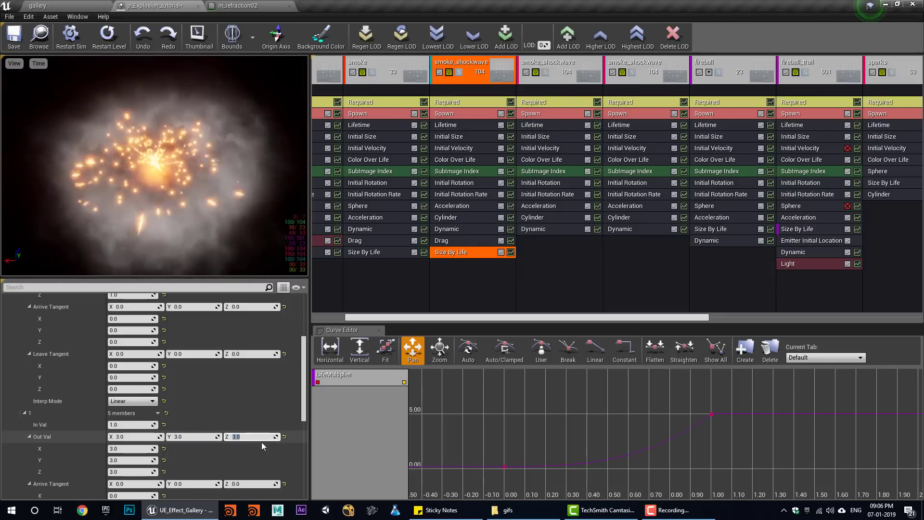
left_click(15, 38)
- Set smoke_shockwave's Initial Rotation Rate to range from 0.05 to -0.05
left_click(39, 6)
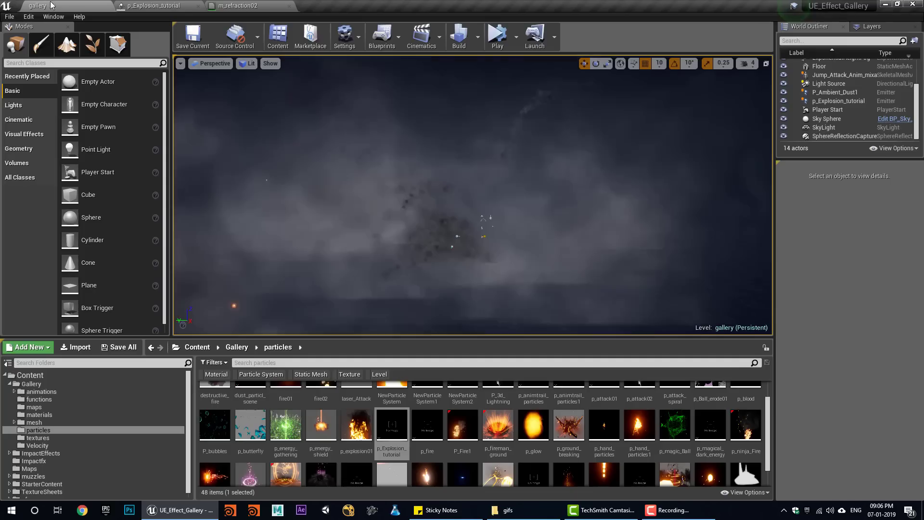
left_click(178, 5)
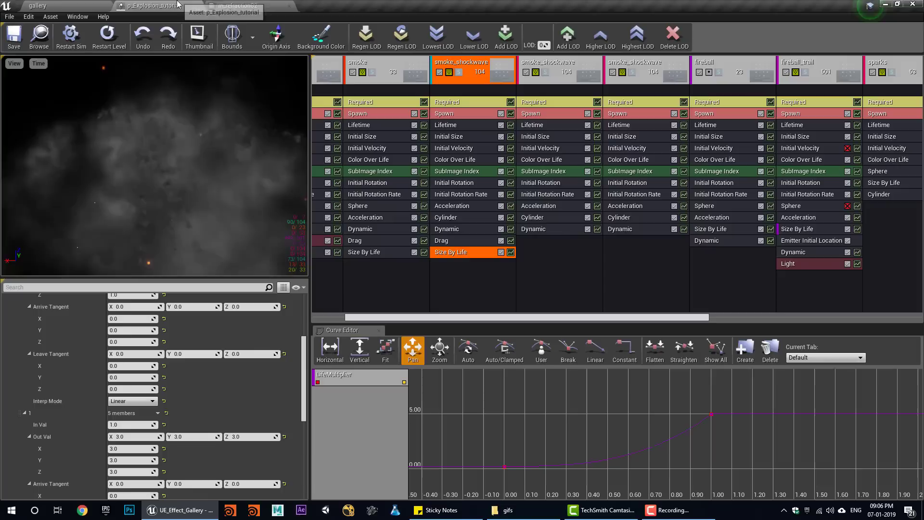
left_click(460, 195)
left_click(120, 336)
type(".05")
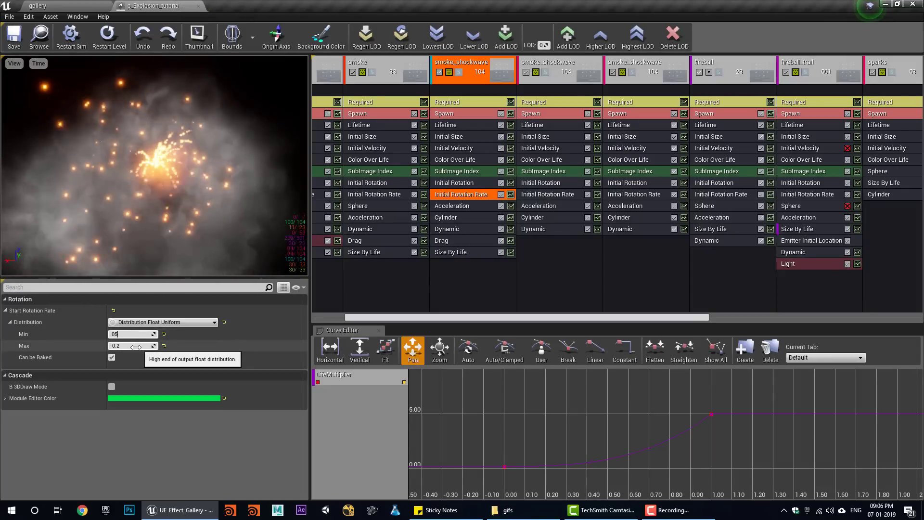
key("Tab")
type("-.")
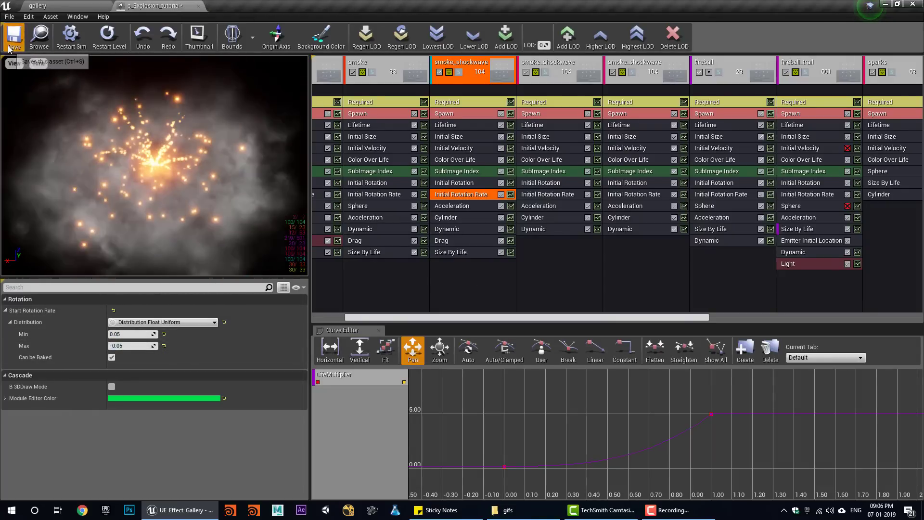
- Play the gallery level to preview the explosion
left_click(45, 6)
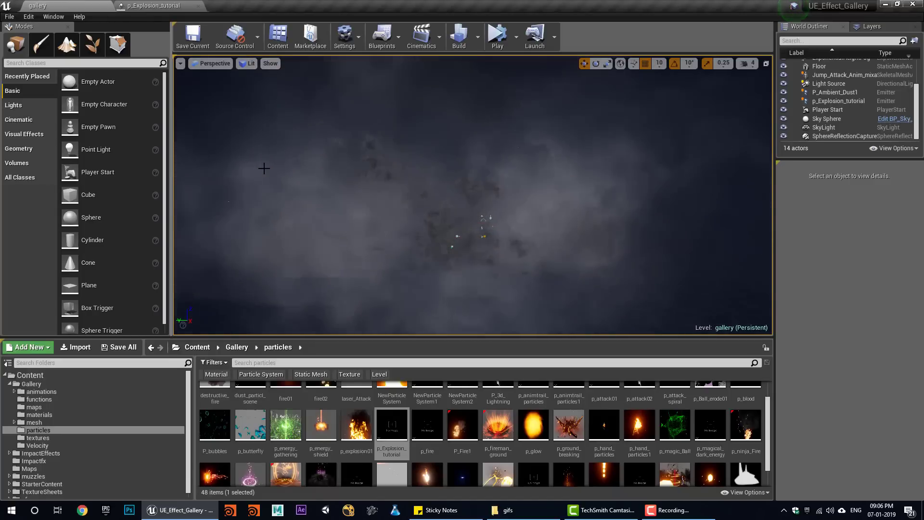
left_click(502, 46)
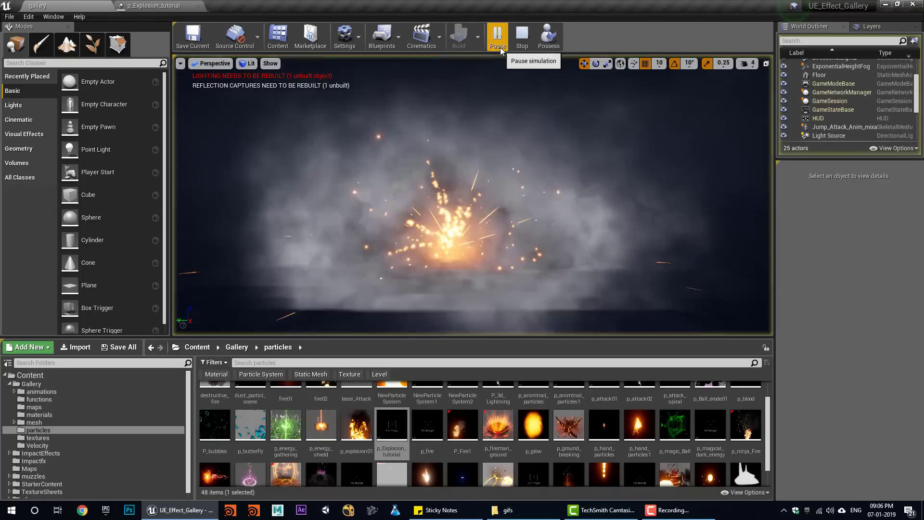
left_click(523, 37)
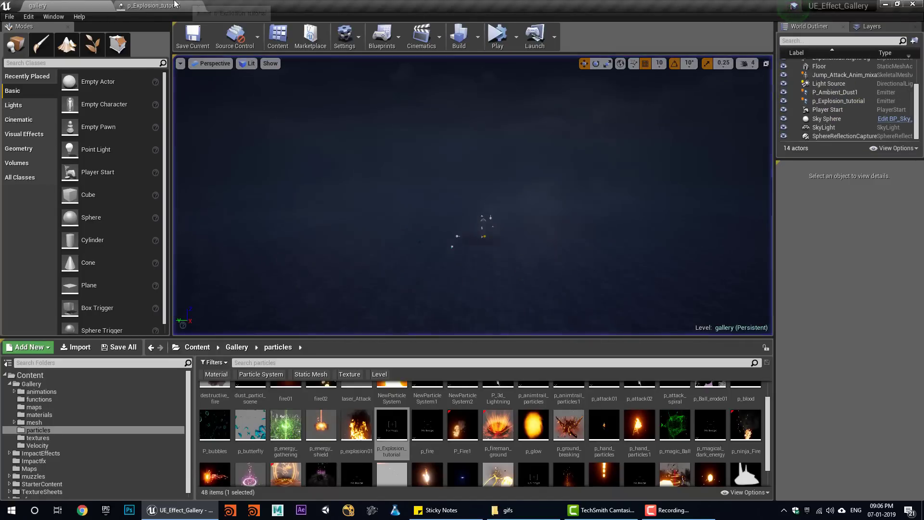
left_click(153, 5)
- Set the later Color Over Life point of smoke_shockwave to 0.1 grey RGB
left_click(456, 160)
scroll(161, 363, "down", 5)
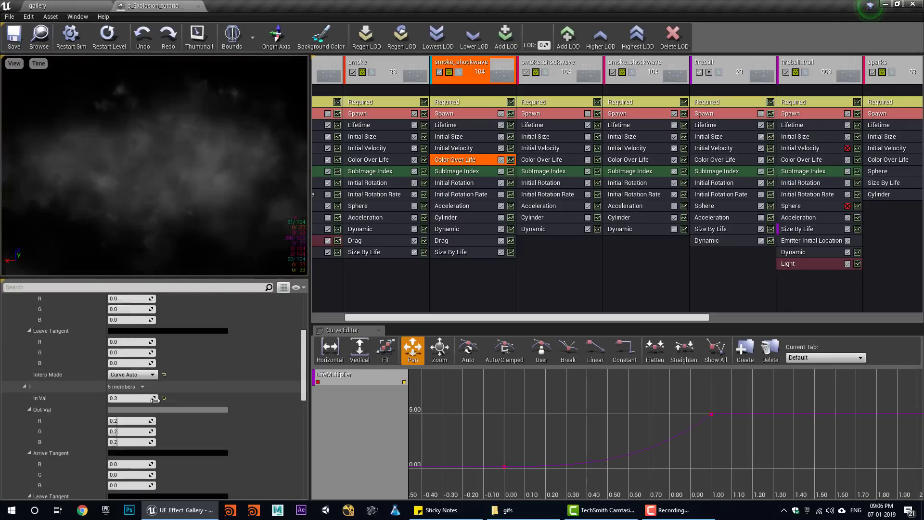
left_click(126, 405)
type(".01")
key("Tab")
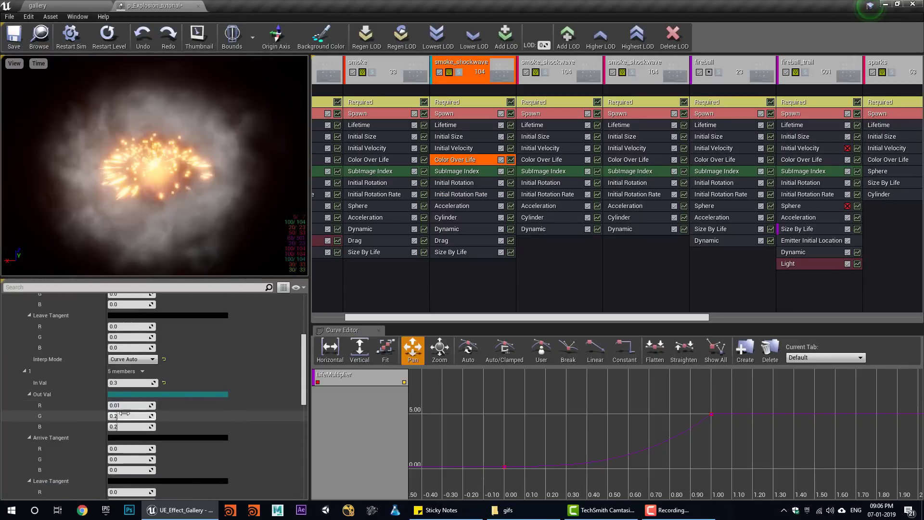
type(".01")
key("Tab")
type(".01")
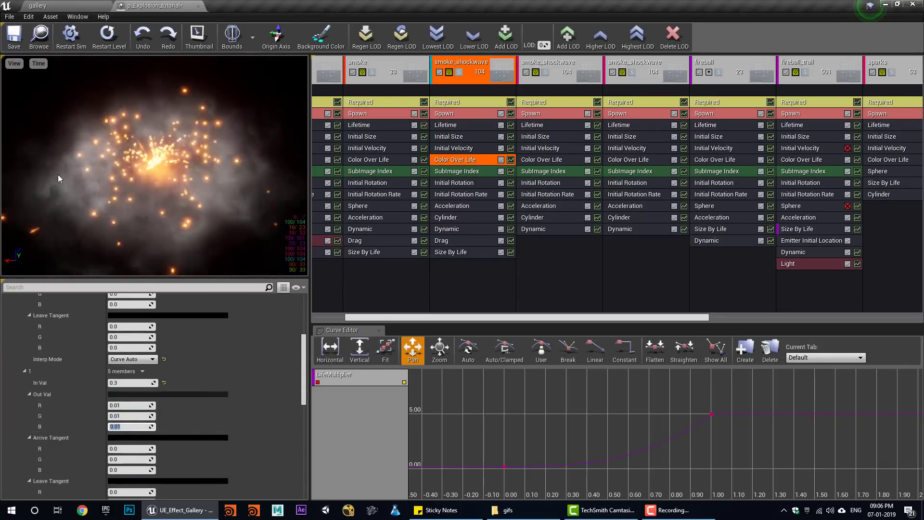
left_click(38, 6)
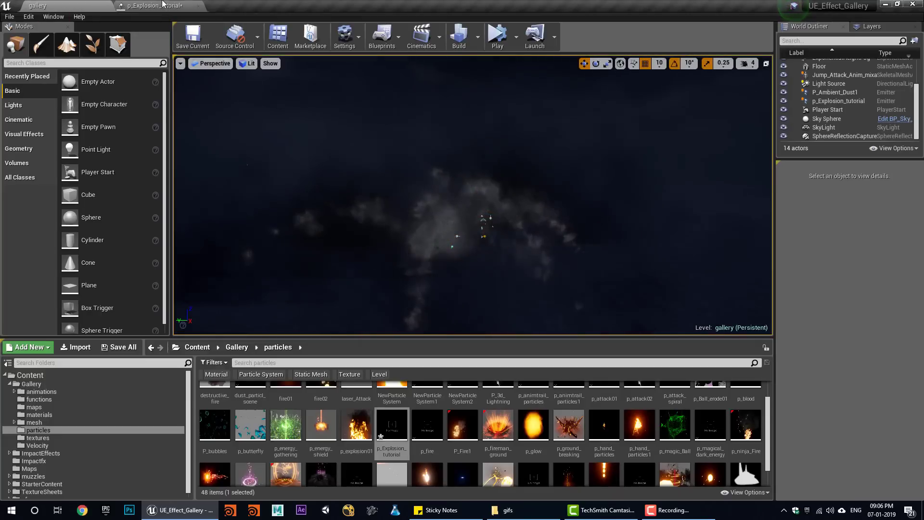
left_click(163, 5)
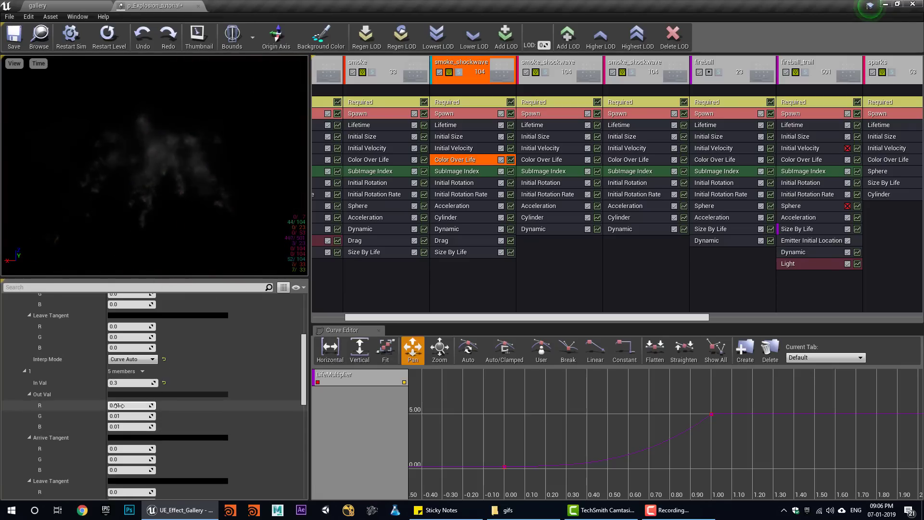
key("Tab")
type(".1")
key("Tab")
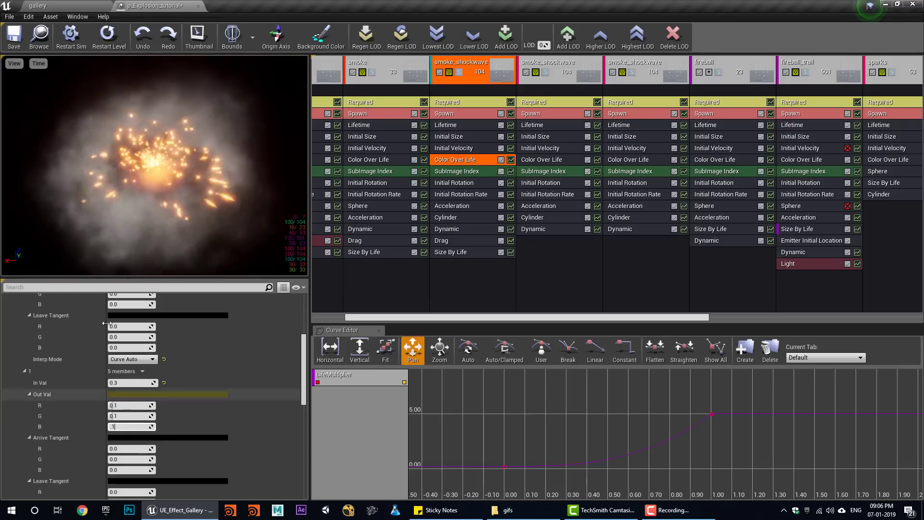
type(".1")
key("Return")
- Set the starting colour's red and green to 0.2 for a bluish tint
left_click(74, 4)
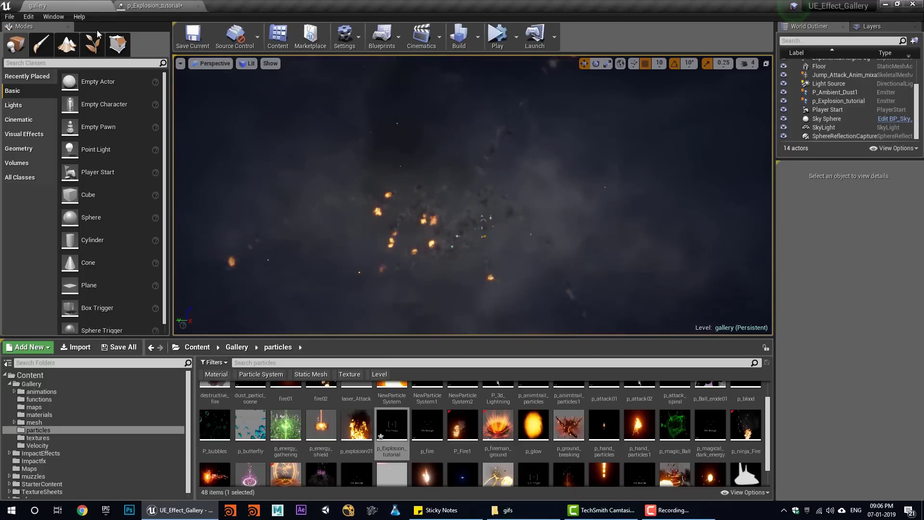
left_click(162, 5)
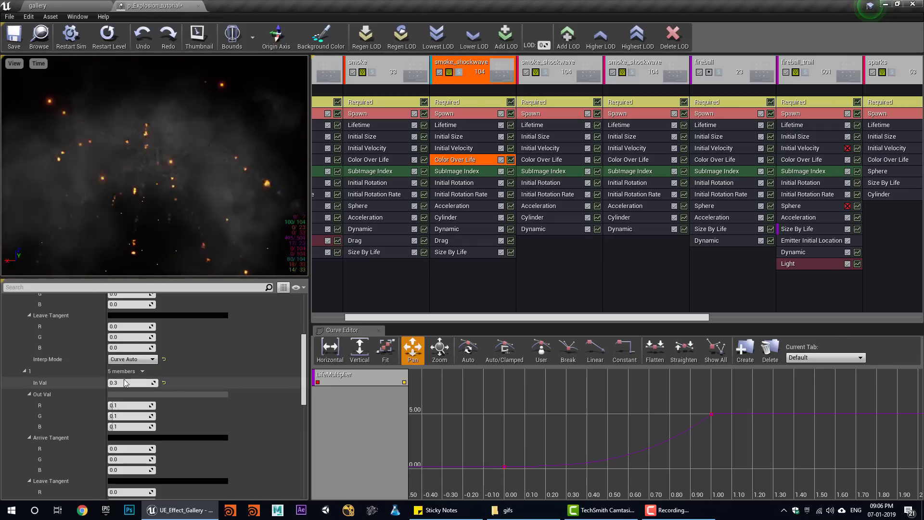
left_click(72, 6)
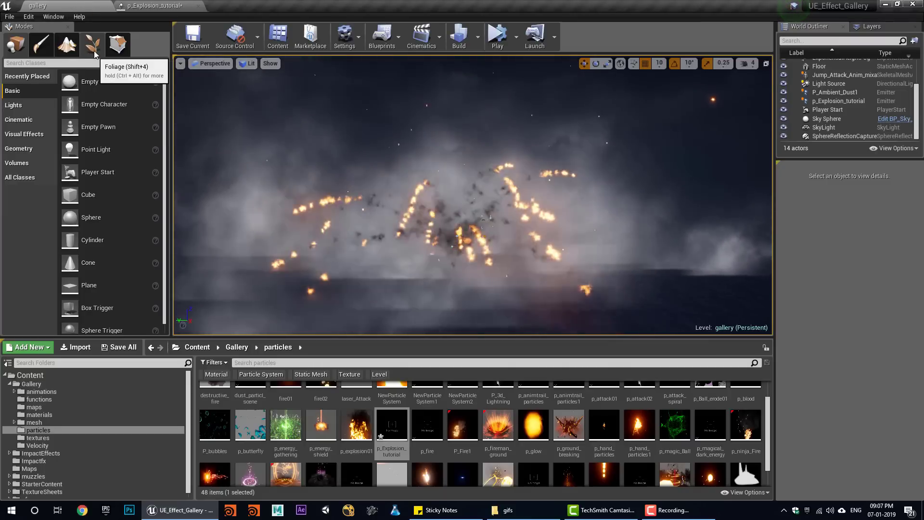
left_click(158, 5)
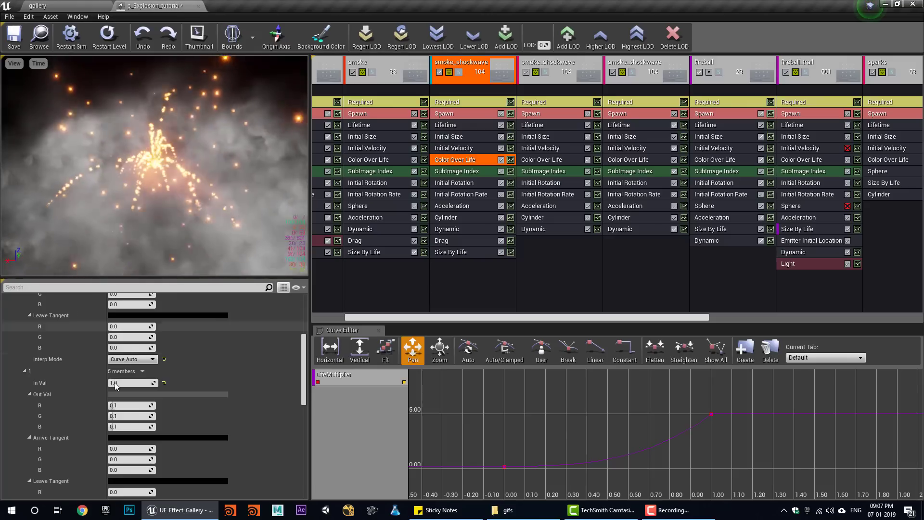
left_click(126, 348)
type("0.2")
left_click(126, 358)
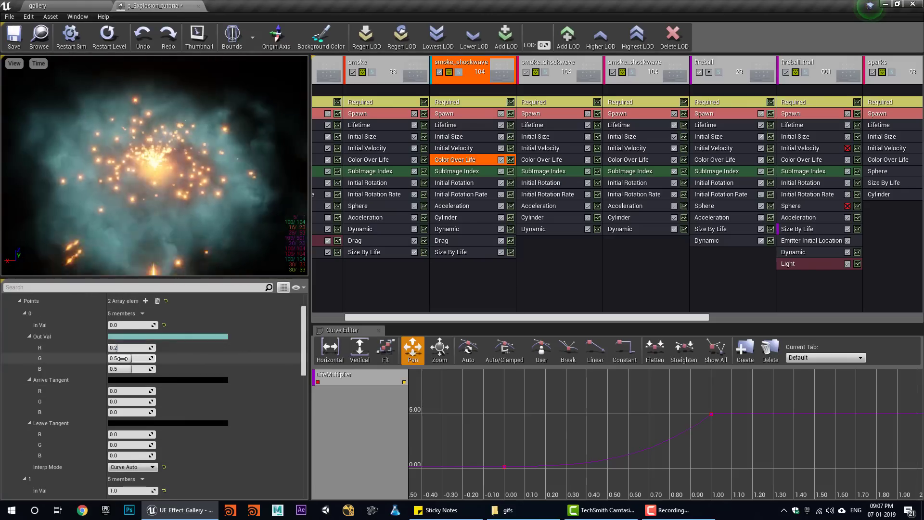
type("0.2")
left_click(124, 369)
- Simulate the explosion in the level, then open the m_smoke01 material
left_click(63, 5)
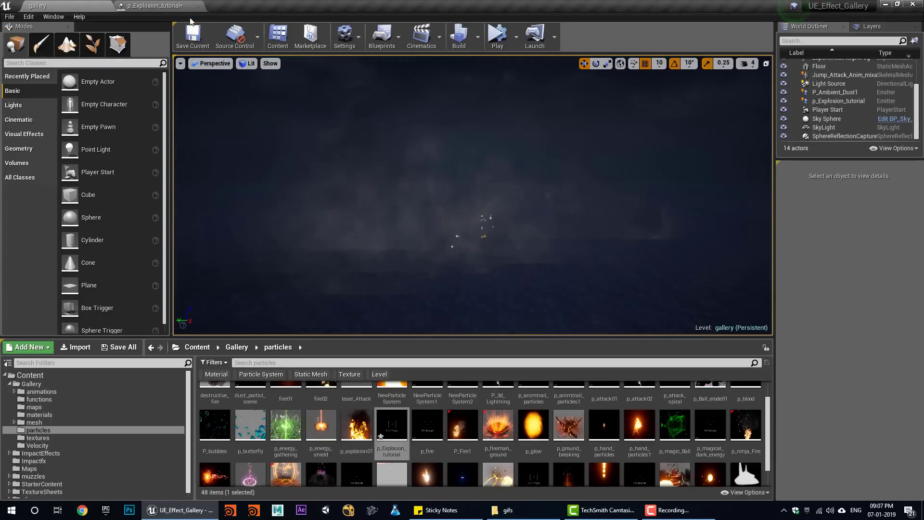
left_click(494, 38)
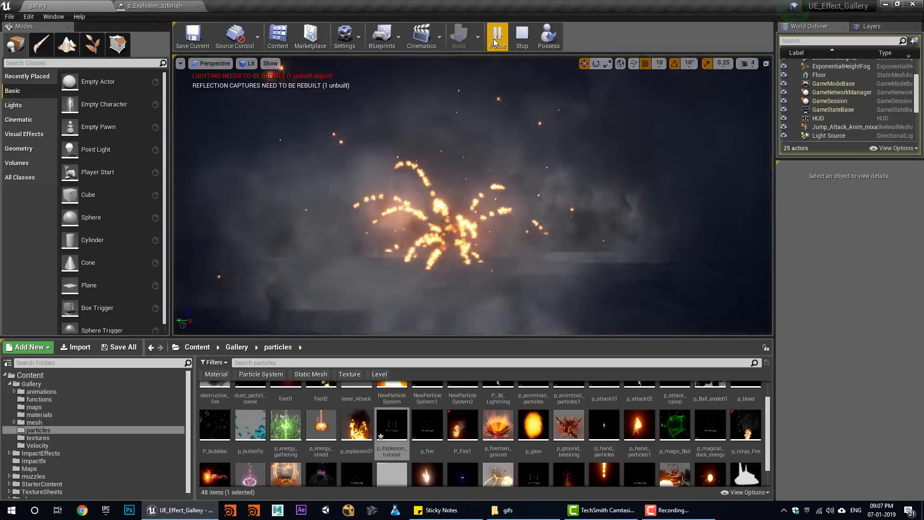
left_click(522, 36)
left_click(181, 4)
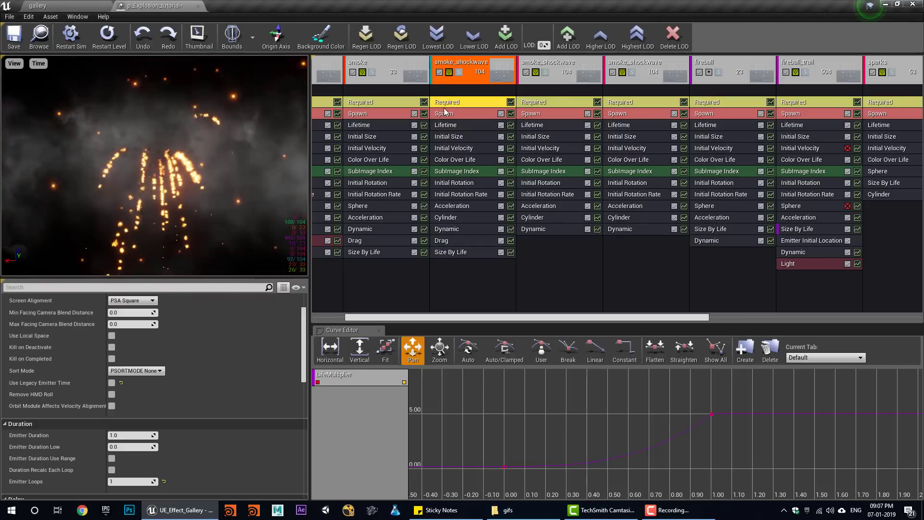
double_click(121, 328)
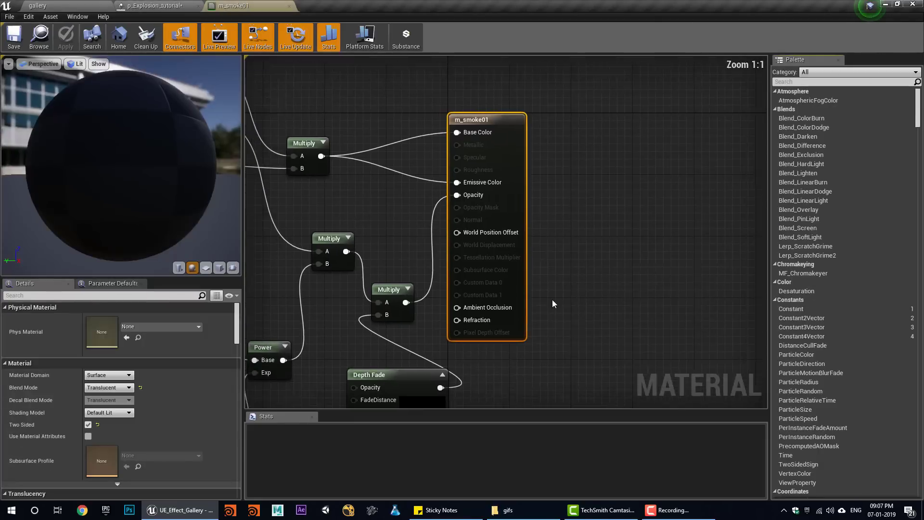
- Set m_smoke01's Depth Fade distance to 500 and close the material editor
left_click(507, 321)
left_click(107, 330)
type("5")
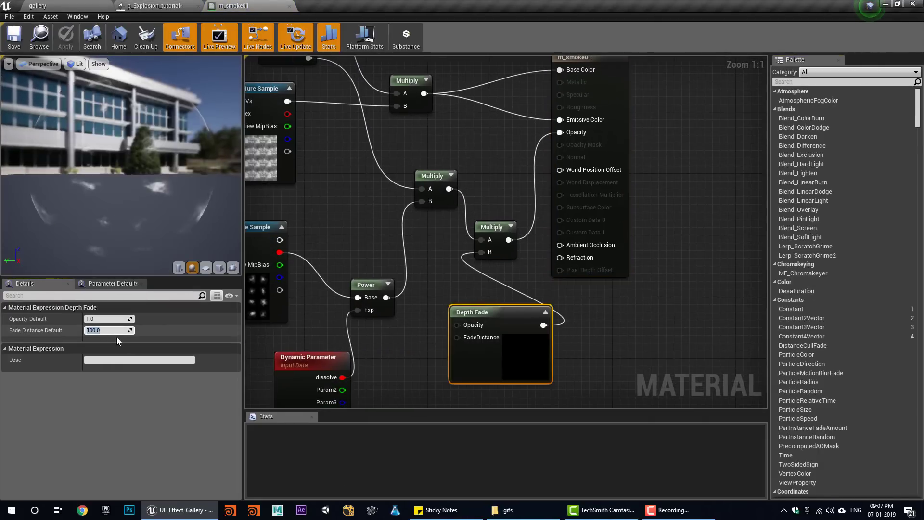
type("00")
key("Return")
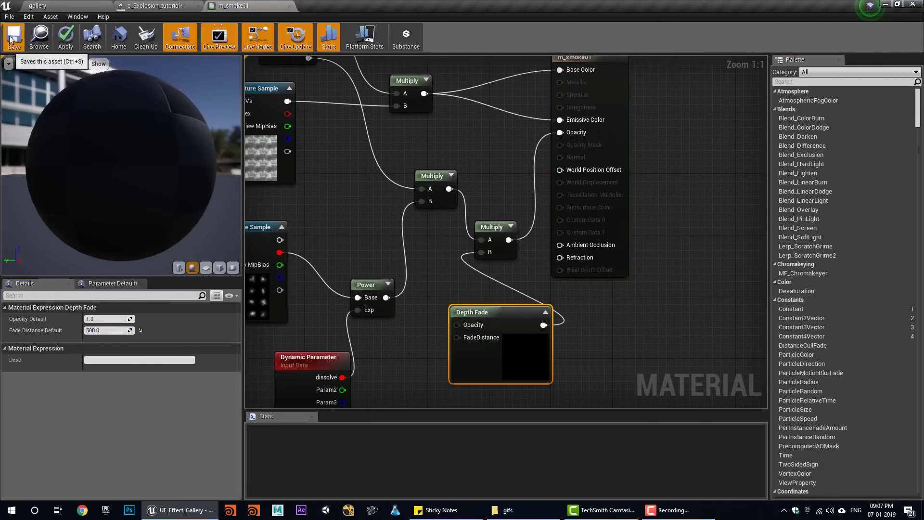
middle_click(260, 6)
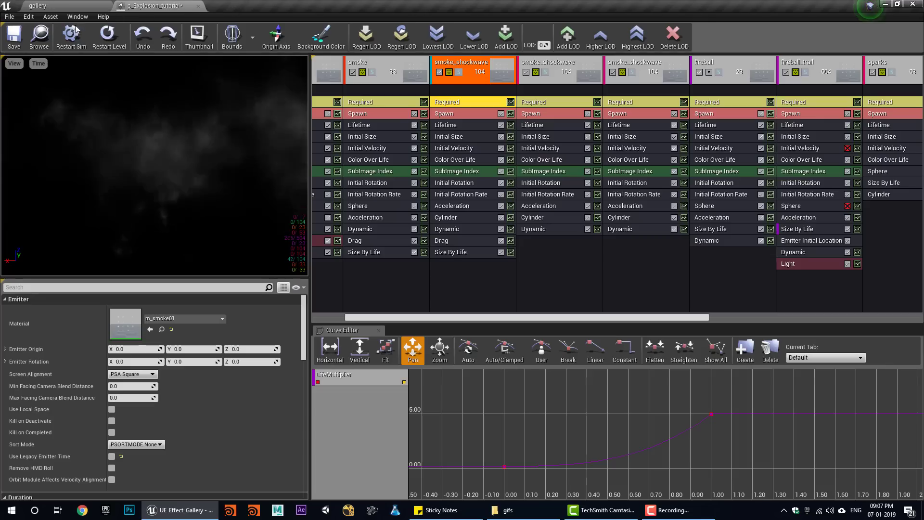
- Set smoke_shockwave's Spawn burst count to 30 and simulate the explosion in the level
left_click(100, 44)
left_click(47, 5)
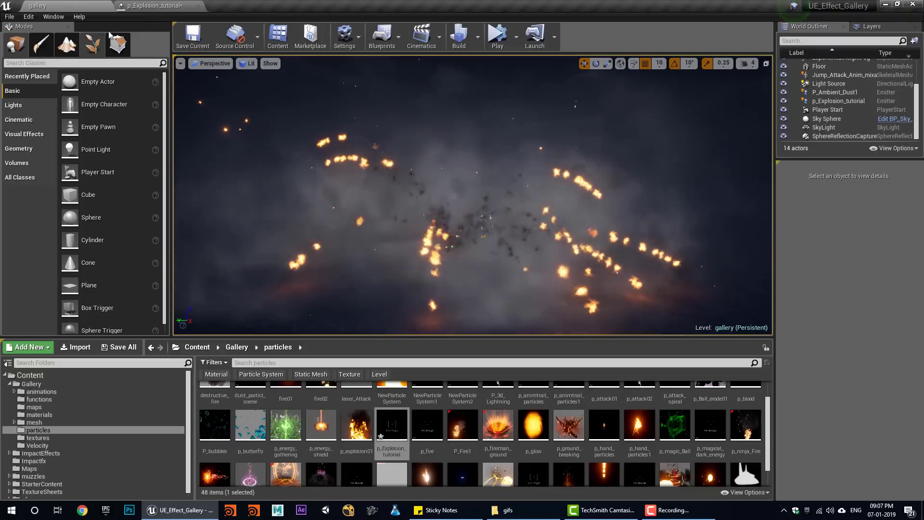
left_click(129, 5)
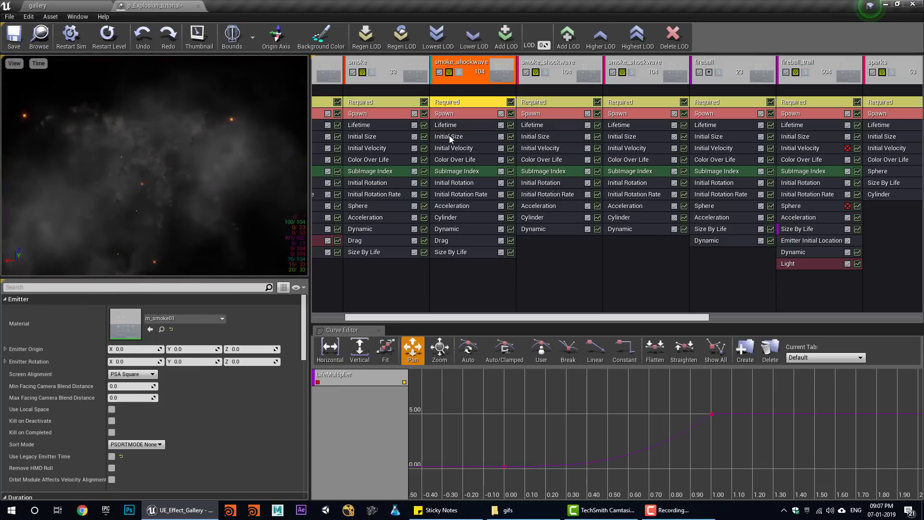
left_click(447, 115)
scroll(144, 423, "down", 3)
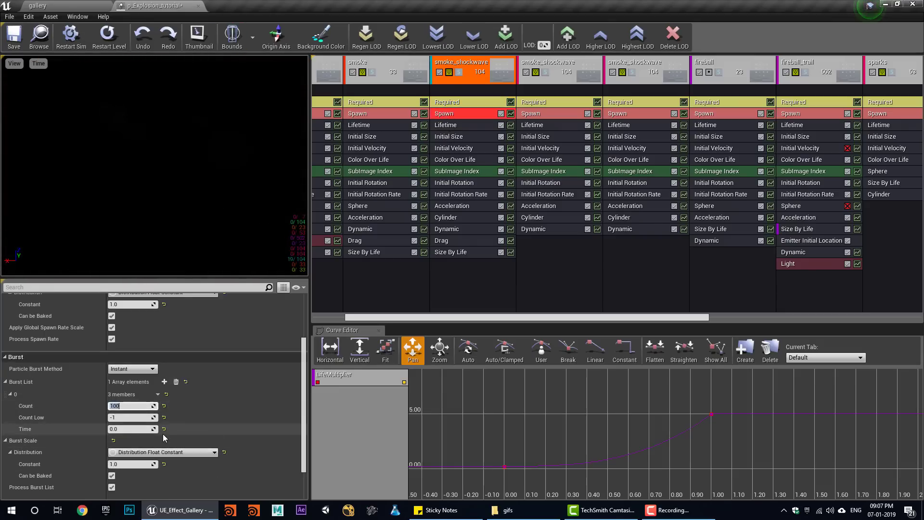
left_click(74, 7)
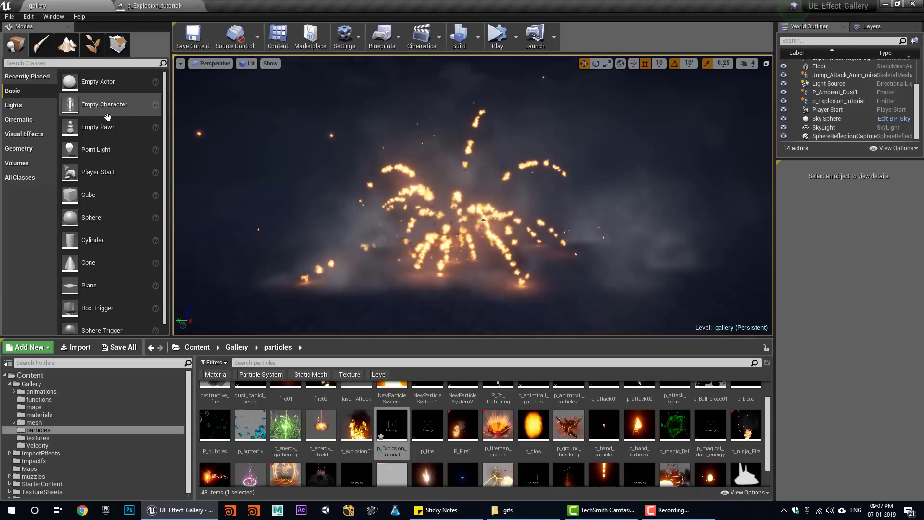
left_click(499, 38)
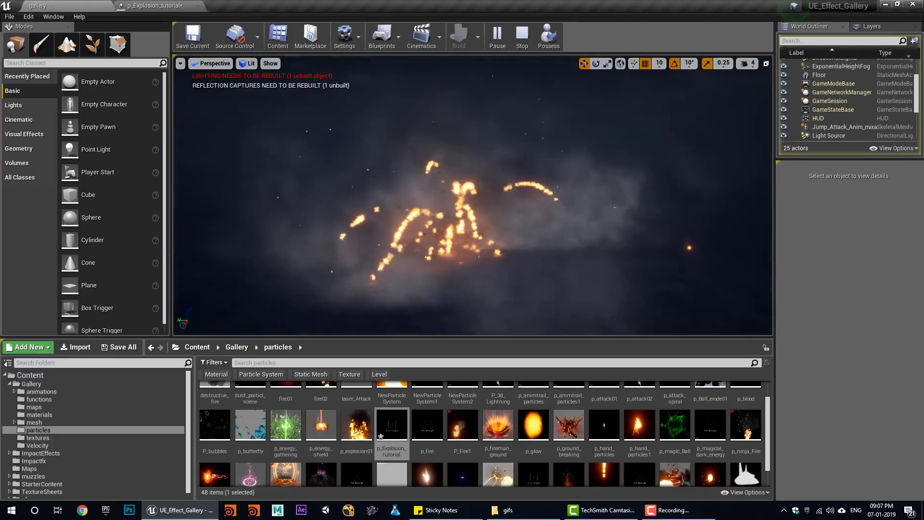
left_click(522, 35)
left_click(189, 4)
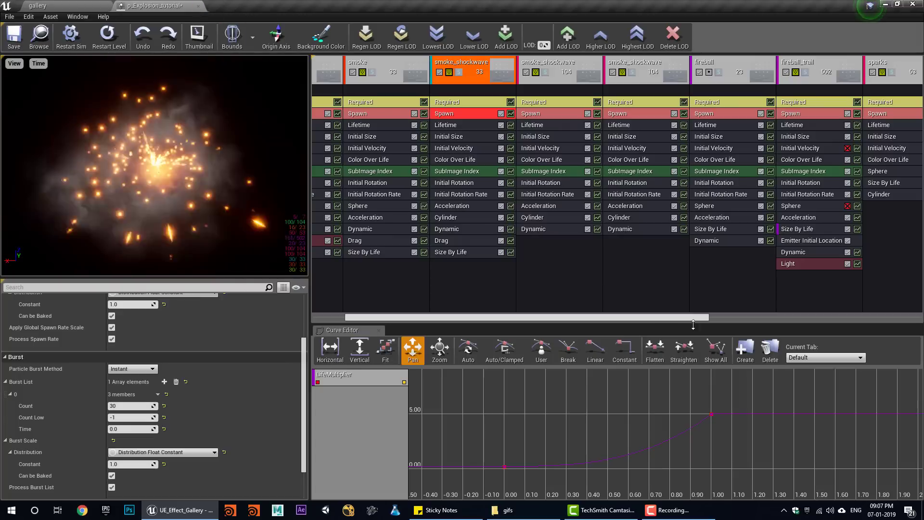
- Set fireball_trail's light brightness to 3530.39 and replay the explosion repeatedly
left_click(801, 265)
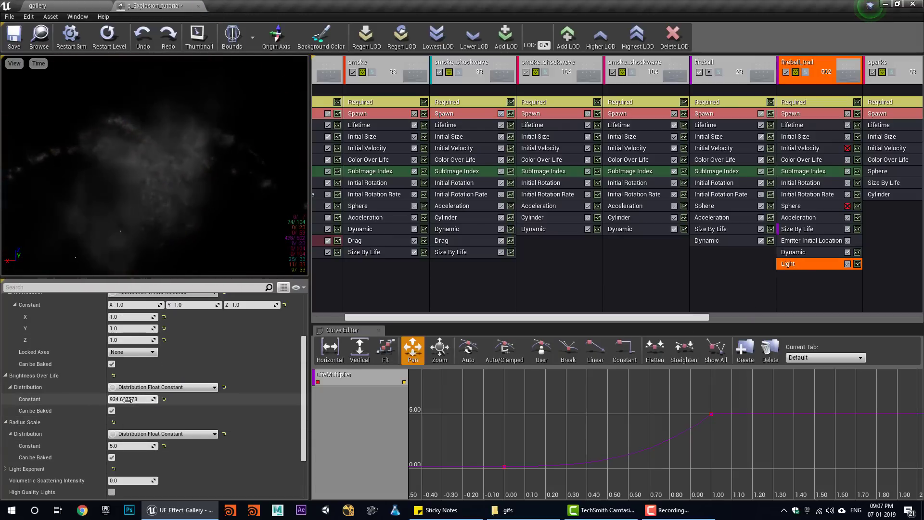
left_click(68, 5)
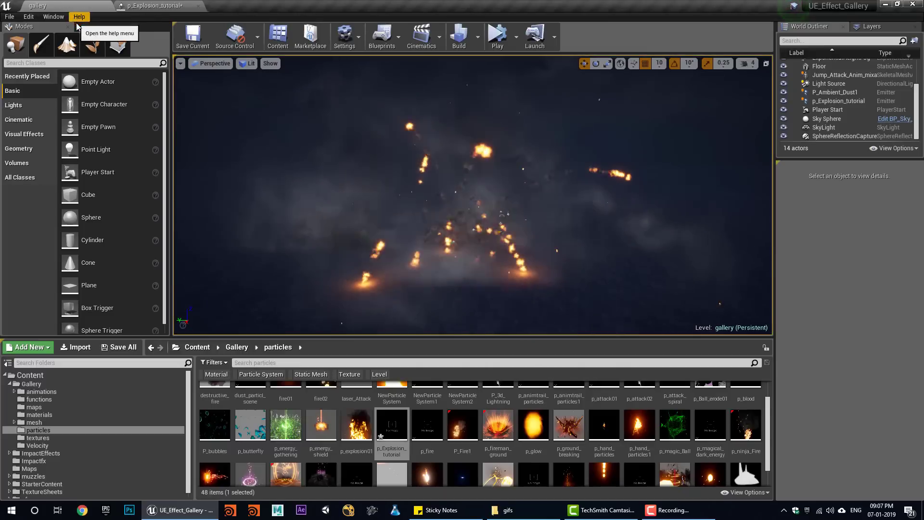
left_click(499, 35)
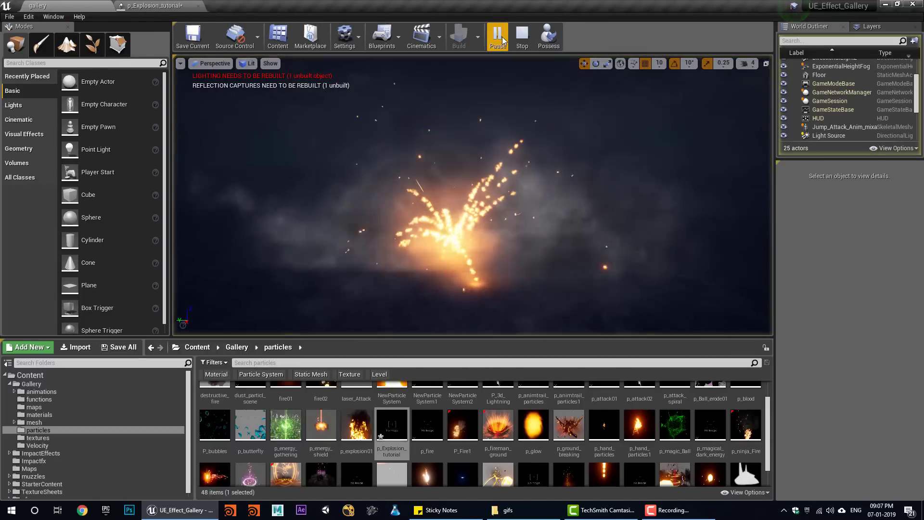
left_click(525, 36)
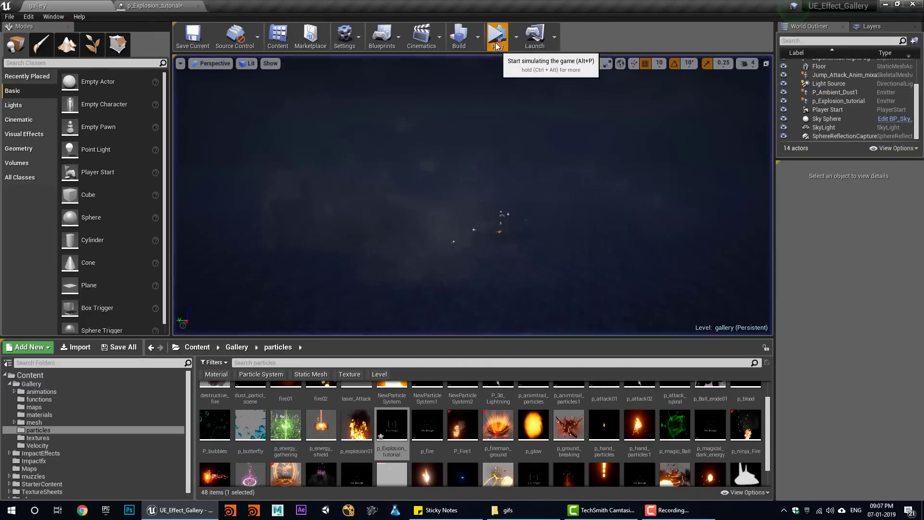
left_click(499, 37)
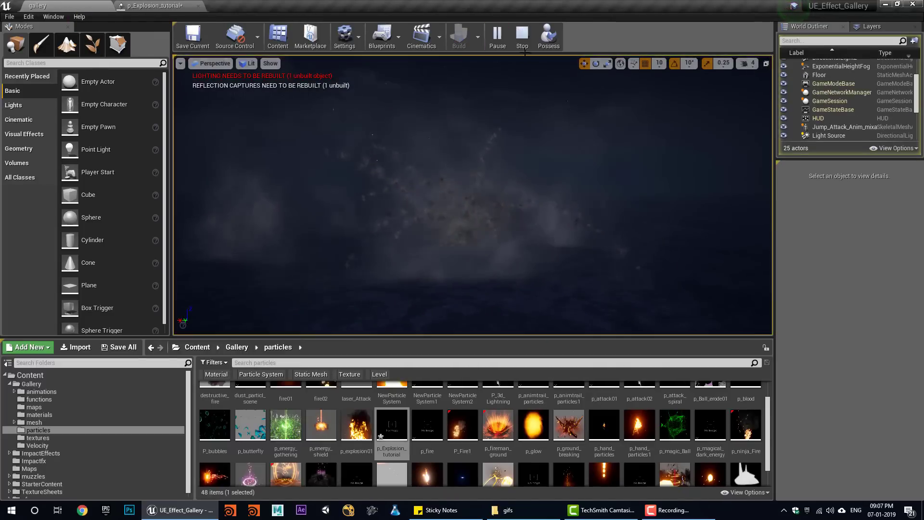
left_click(522, 37)
left_click(497, 37)
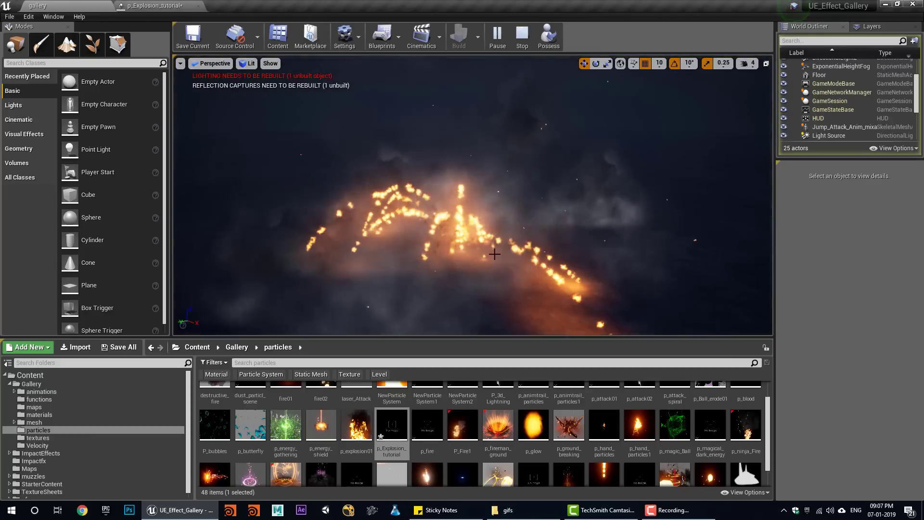
left_click(523, 38)
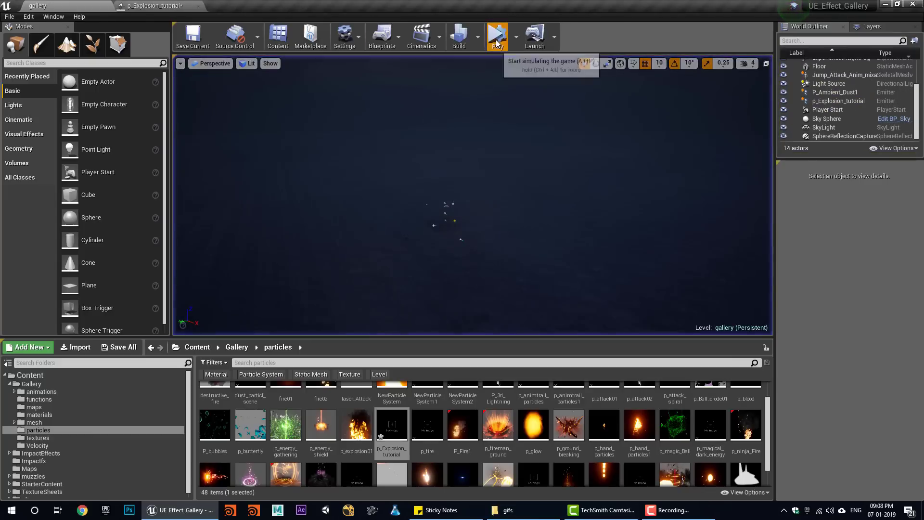
left_click(498, 36)
left_click(528, 42)
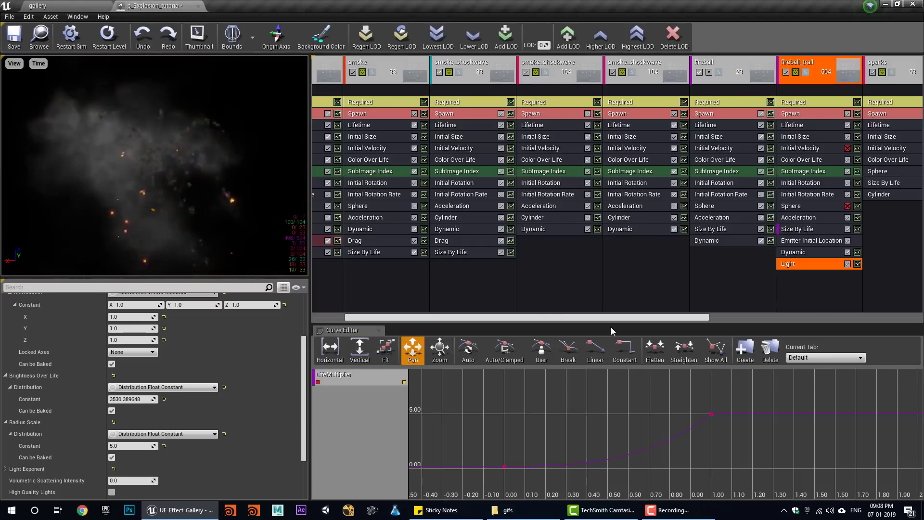
left_click_drag(555, 318, 500, 316)
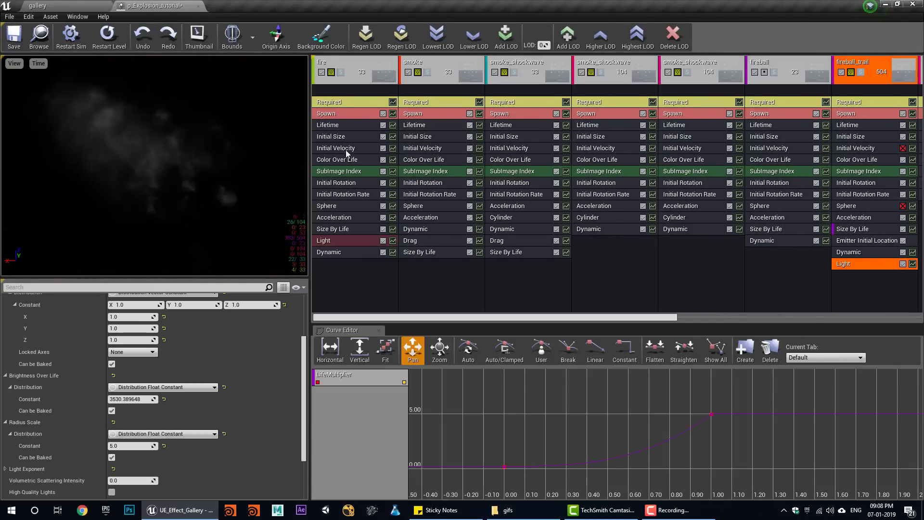
left_click(366, 102)
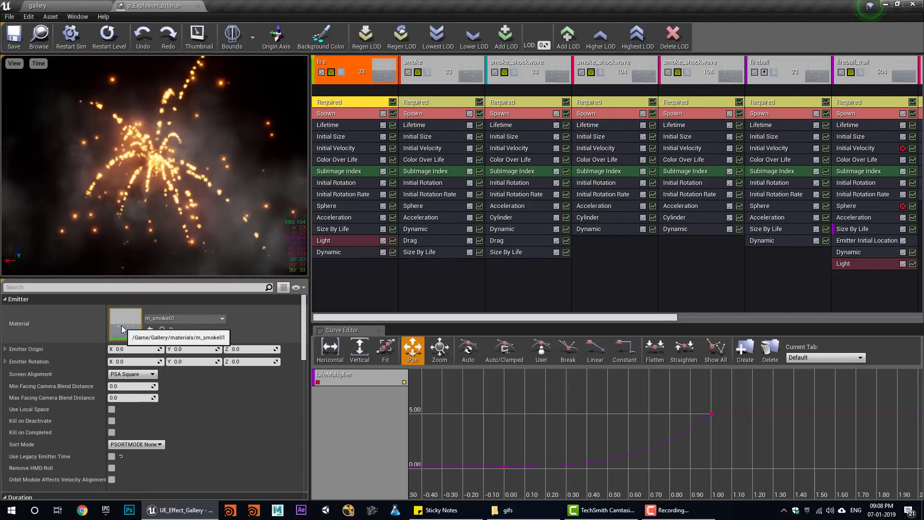
- Open the m_smoke01 material and inspect its t_smoke_subUV_4x4_01 flipbook texture
double_click(122, 330)
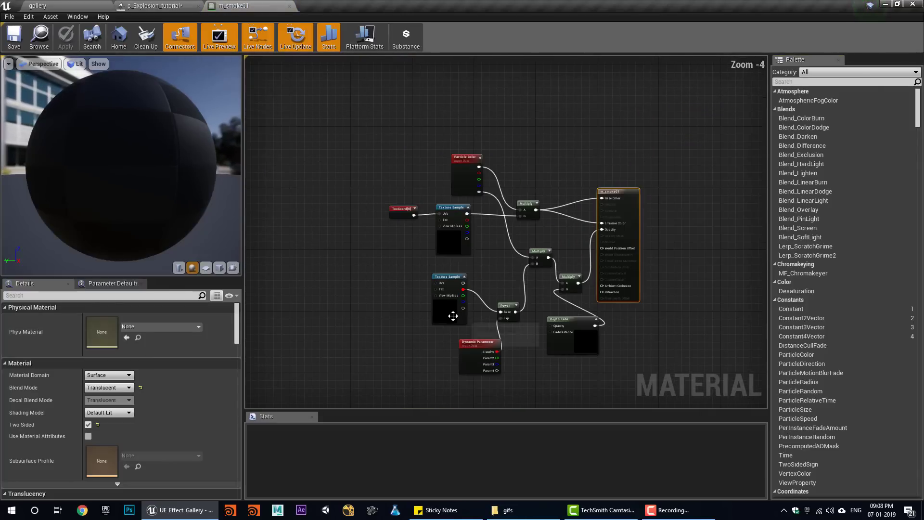
left_click(453, 316)
double_click(92, 411)
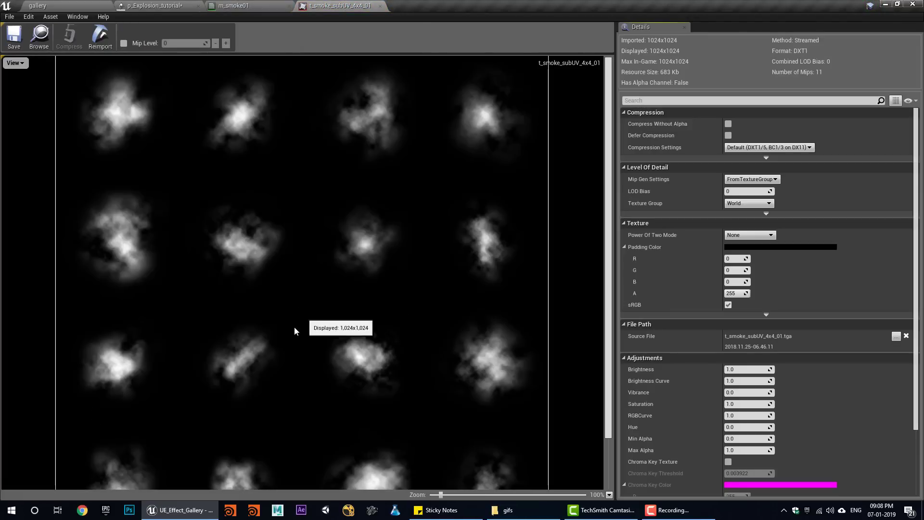
middle_click(316, 3)
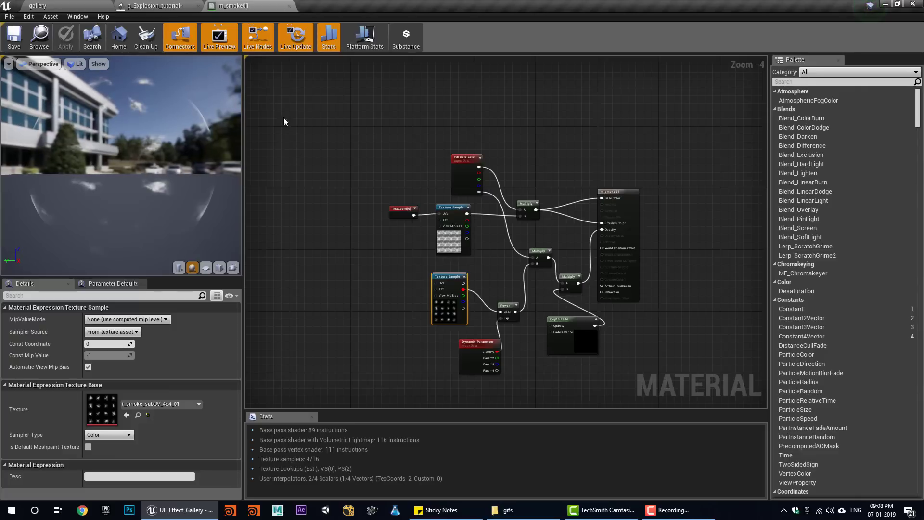
double_click(111, 418)
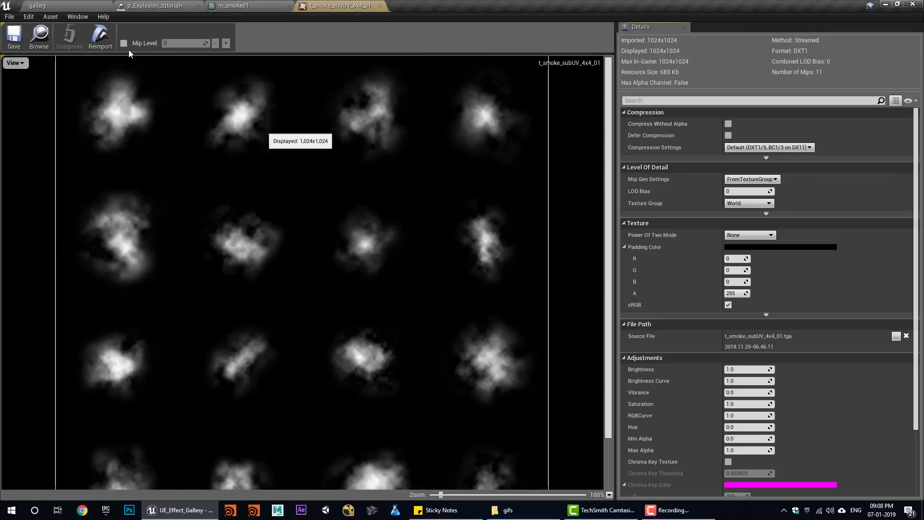
- Open T_explosion_subUV_10x10_04 from the Content/Gallery/textures folder
left_click(52, 6)
left_click(38, 437)
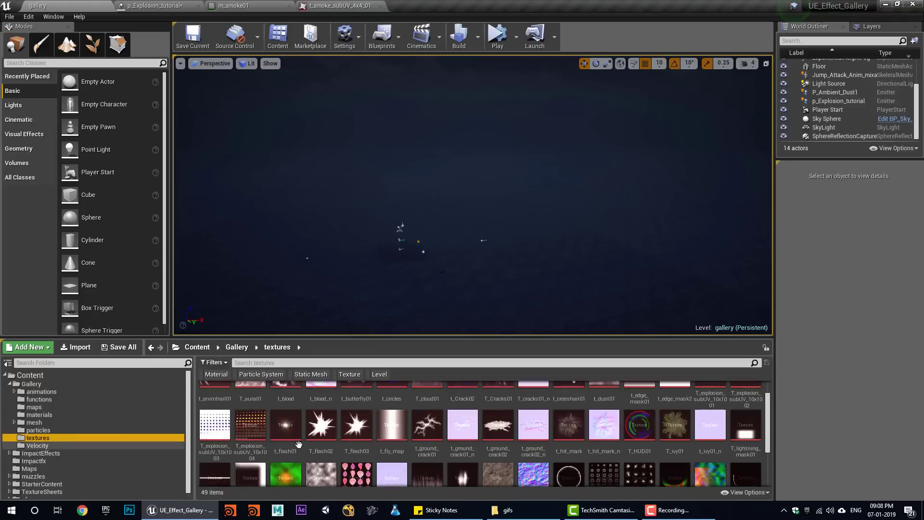
scroll(688, 459, "down", 5)
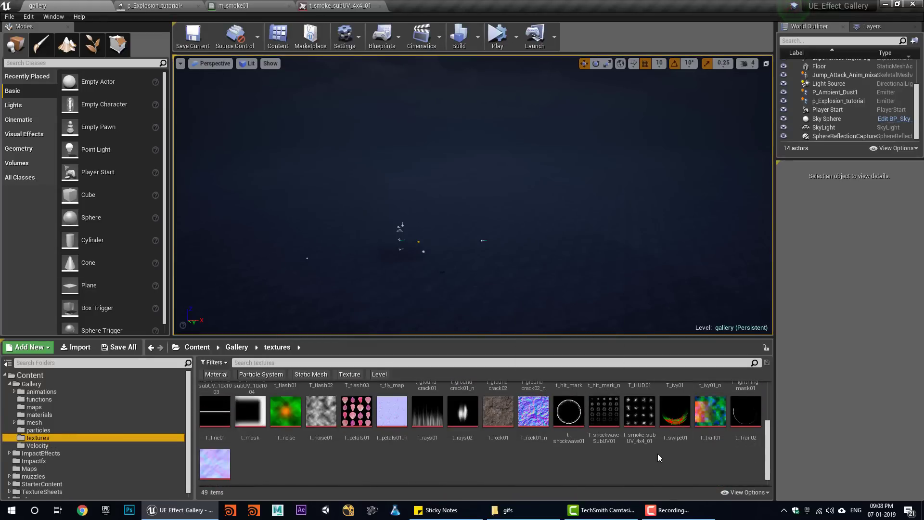
scroll(708, 424, "up", 4)
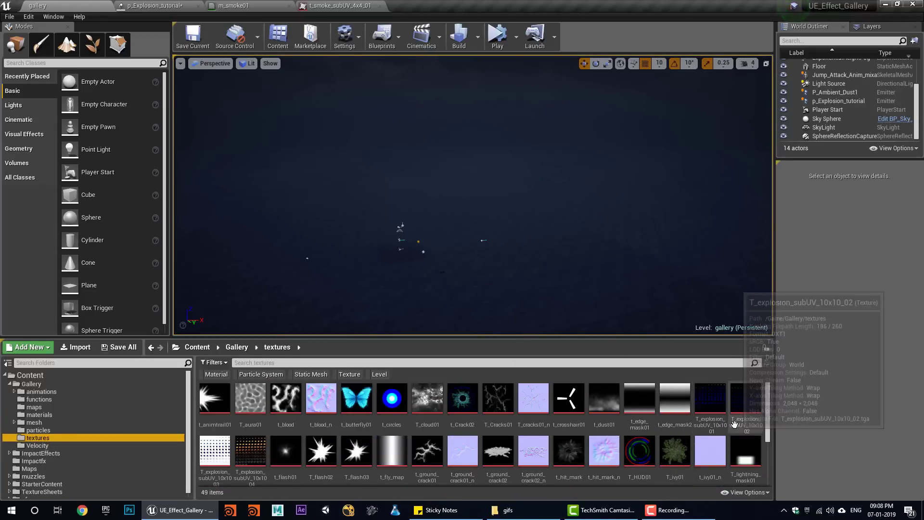
double_click(251, 451)
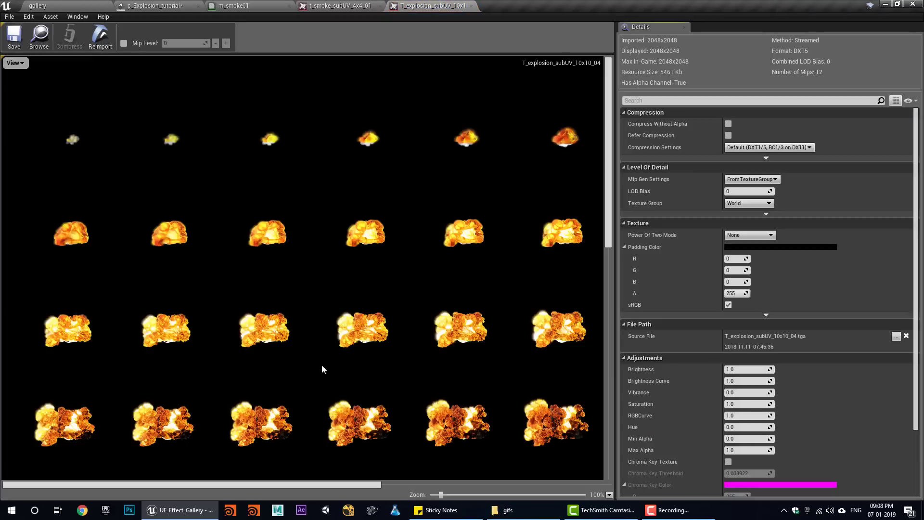
scroll(330, 356, "down", 2)
scroll(339, 376, "up", 4)
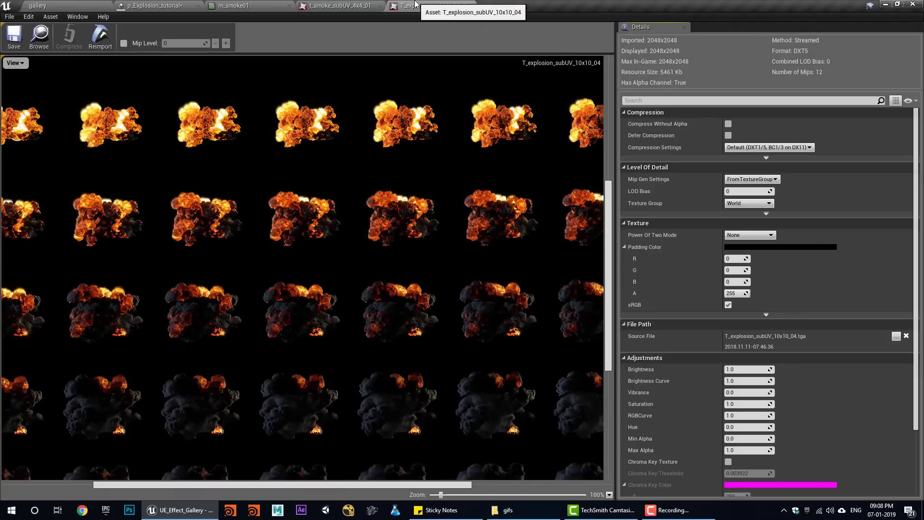
- Close the smoke texture and m_smoke01 tabs and start simulating the gallery level
left_click(364, 5)
middle_click(364, 4)
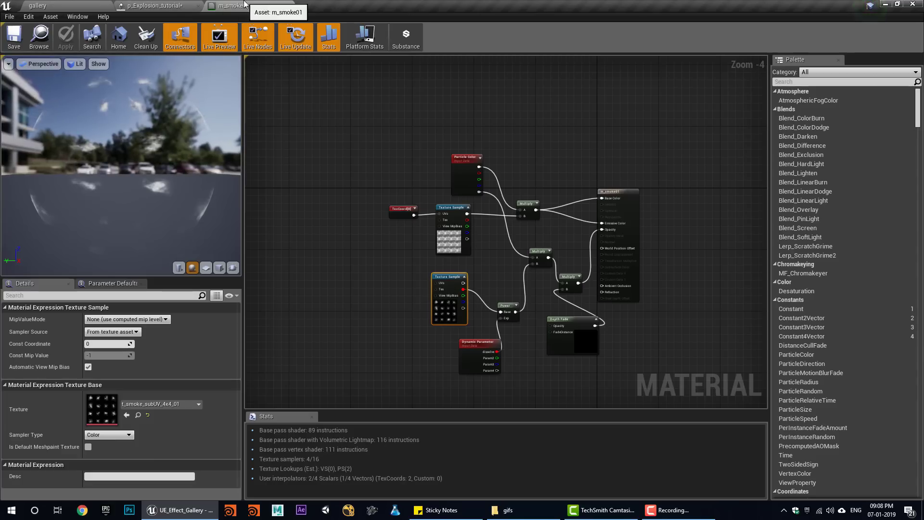
middle_click(244, 4)
left_click(63, 6)
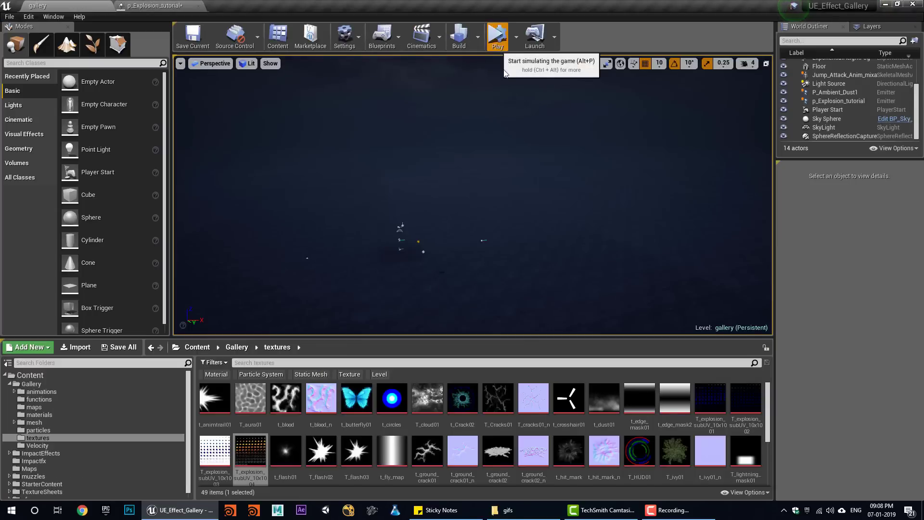
left_click(498, 38)
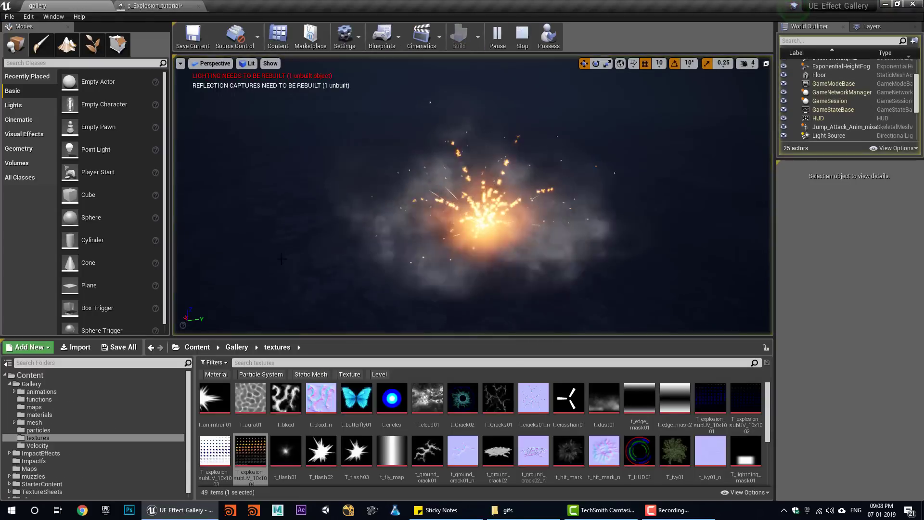
- Replay the explosion five times, then select fireball_trail's Color Over Life module in p_Explosion_tutorial
left_click(522, 38)
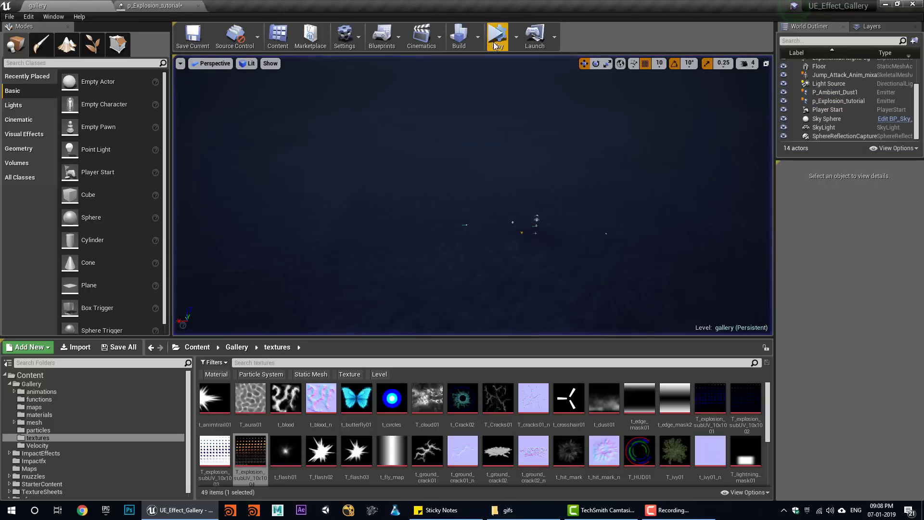
left_click(498, 38)
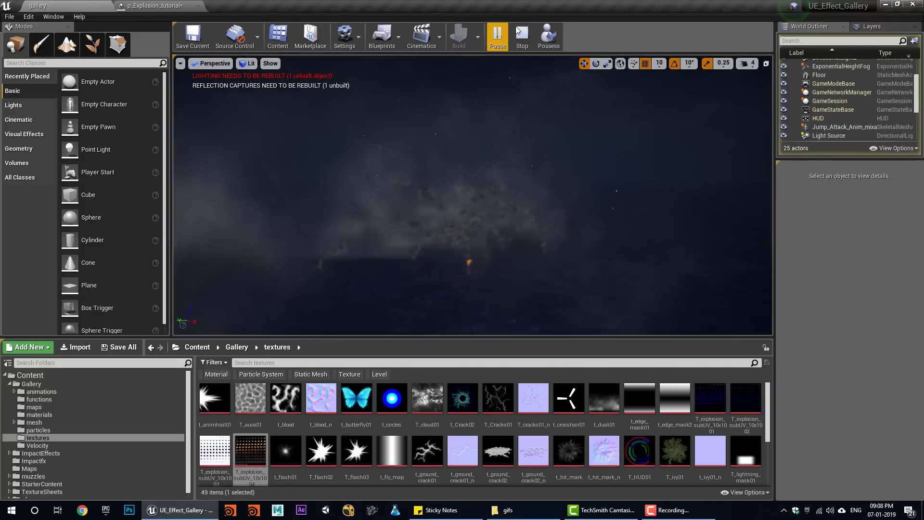
left_click(522, 39)
left_click(497, 37)
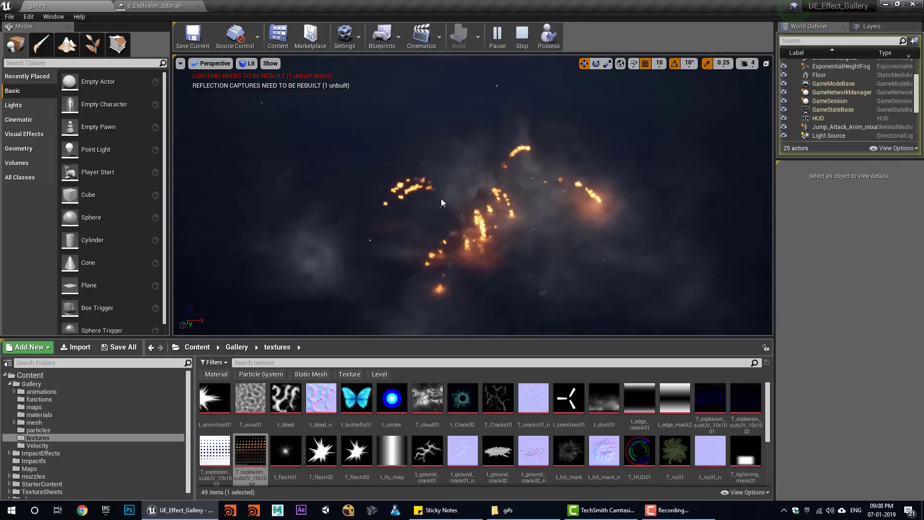
left_click(517, 43)
left_click(498, 38)
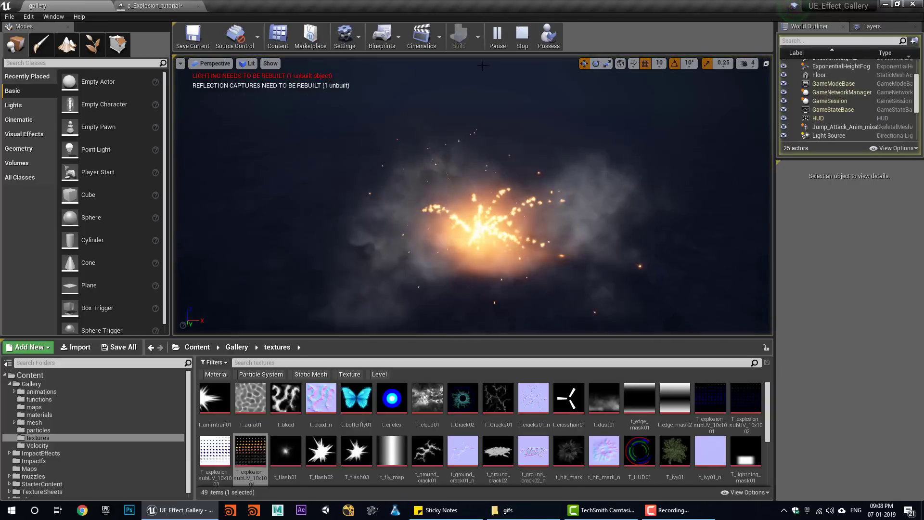
left_click(522, 39)
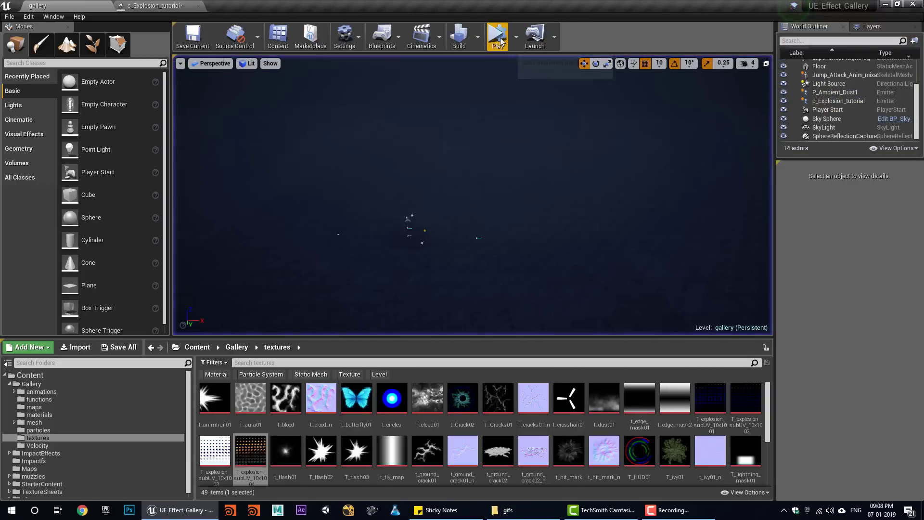
left_click(498, 37)
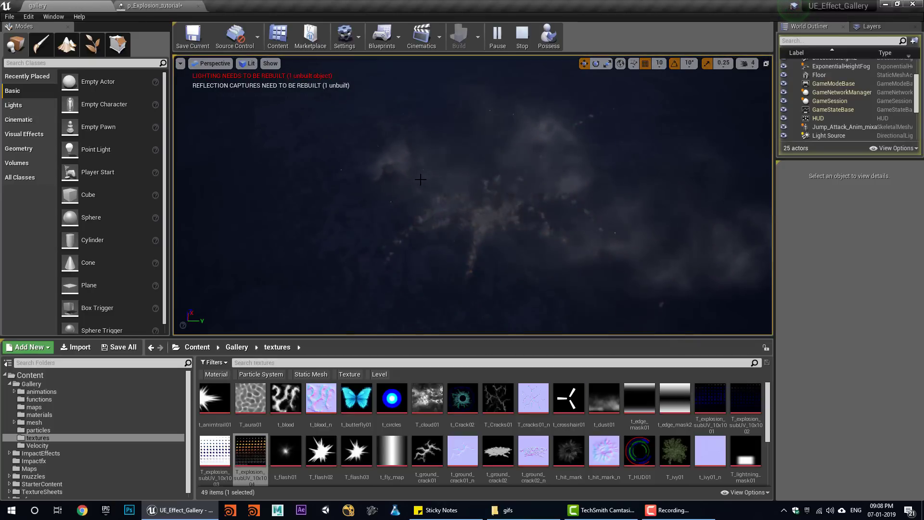
left_click(522, 36)
left_click(498, 36)
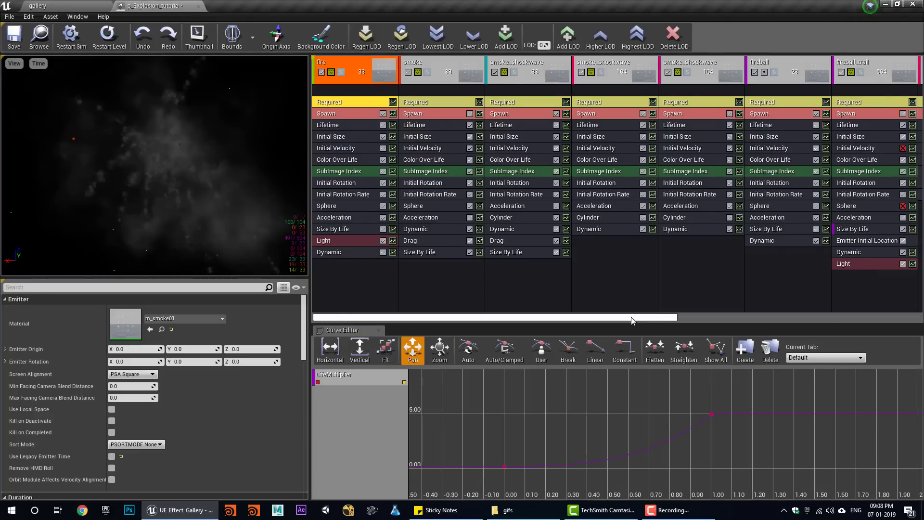
left_click_drag(631, 320, 798, 320)
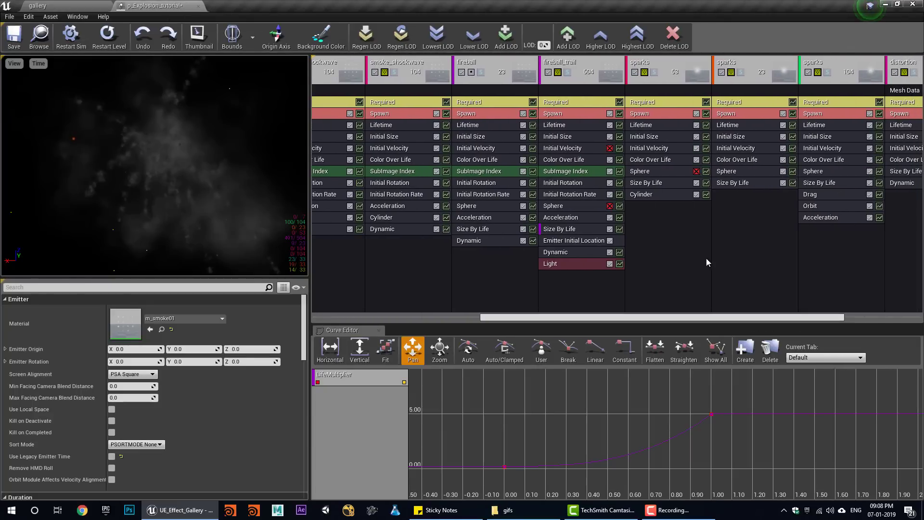
left_click(596, 160)
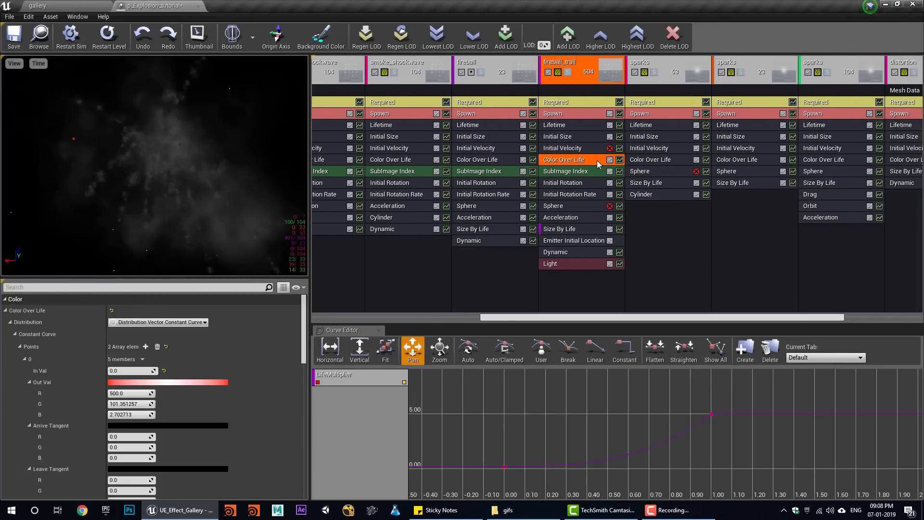
- Remove all curves from the curve editor and fit the graph to show fireball_trail's colour curve
right_click(368, 384)
left_click(393, 397)
left_click(487, 277)
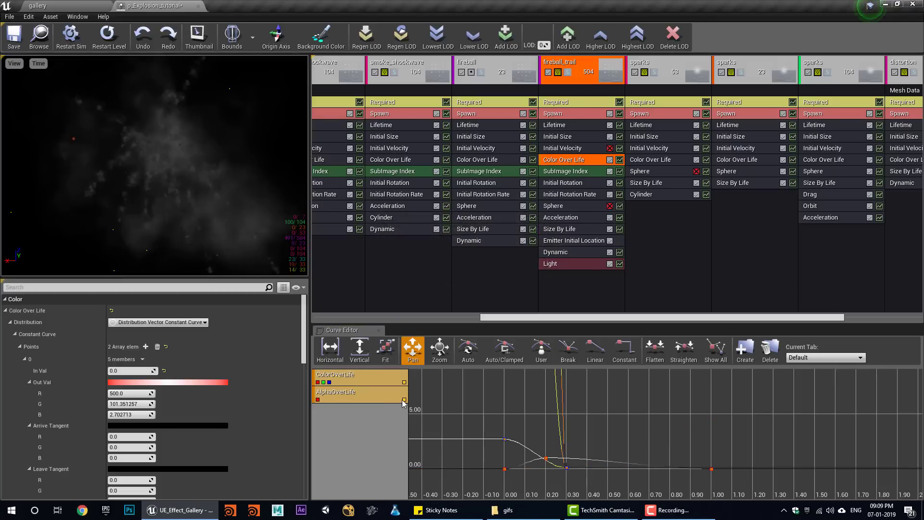
left_click(387, 354)
scroll(528, 434, "down", 5)
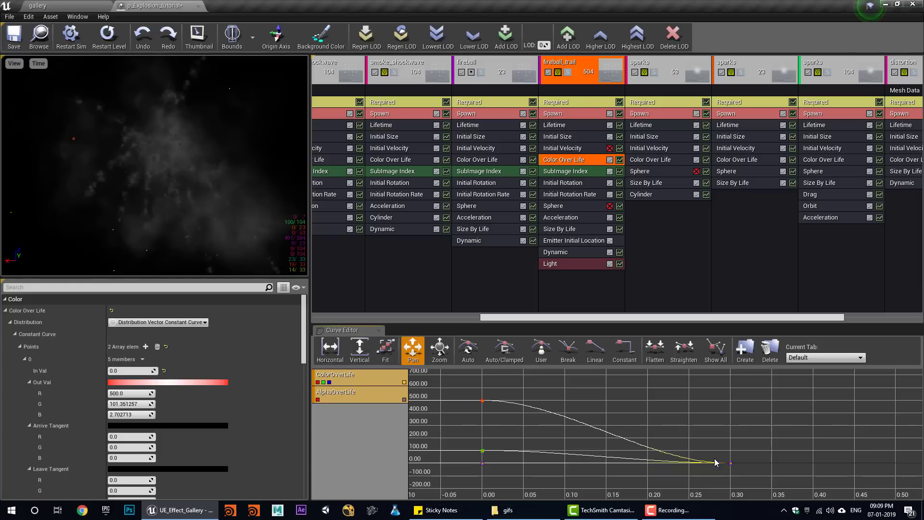
scroll(203, 409, "down", 5)
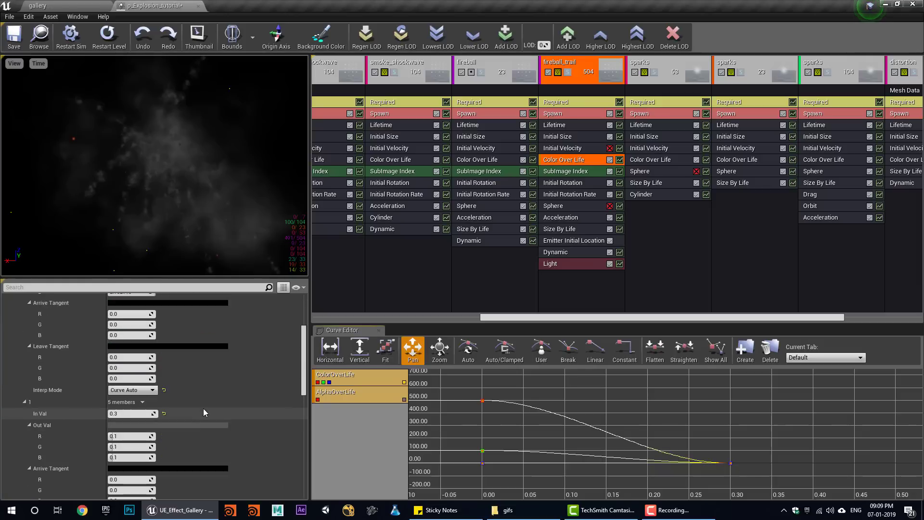
scroll(206, 410, "down", 1)
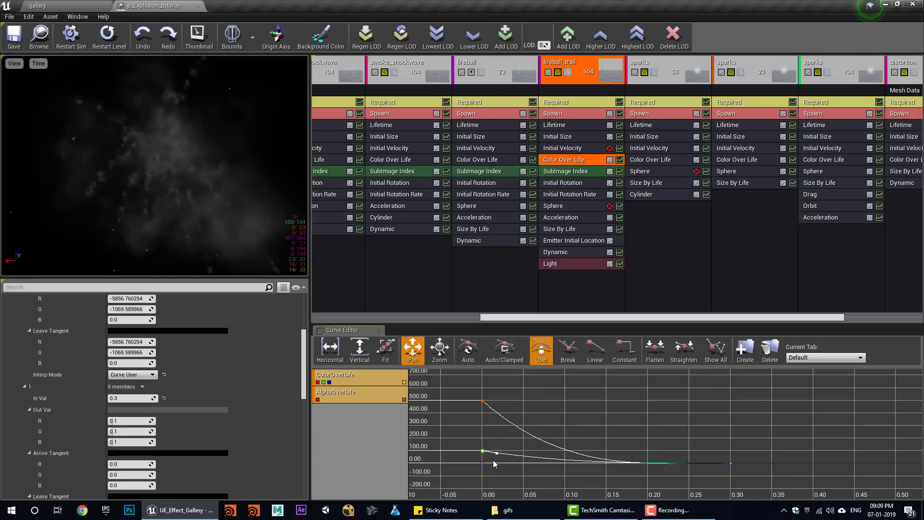
- Restart the particle preview, check the result in the gallery level, and return to Cascade
left_click(118, 40)
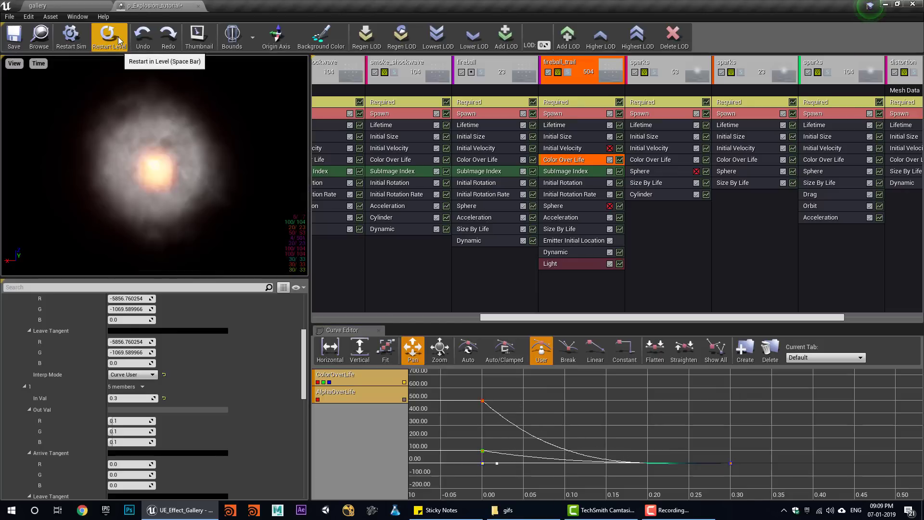
left_click(76, 7)
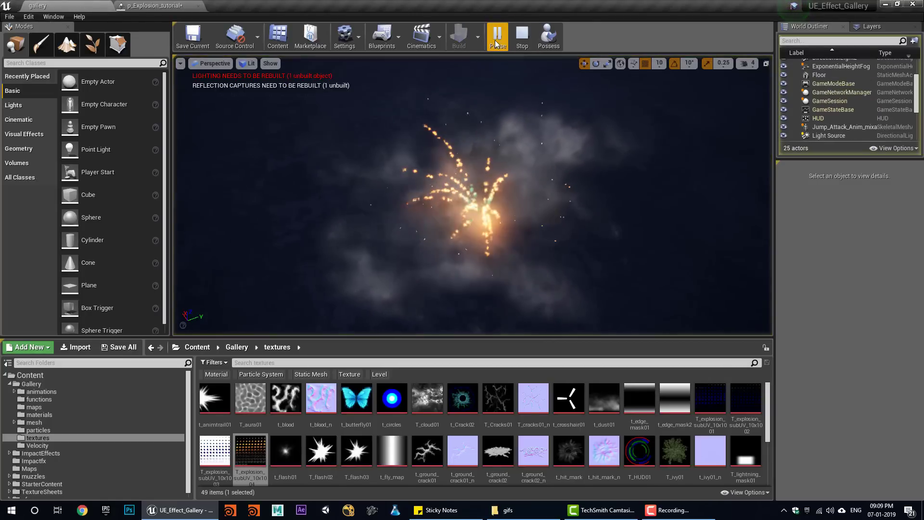
left_click(519, 45)
left_click(154, 6)
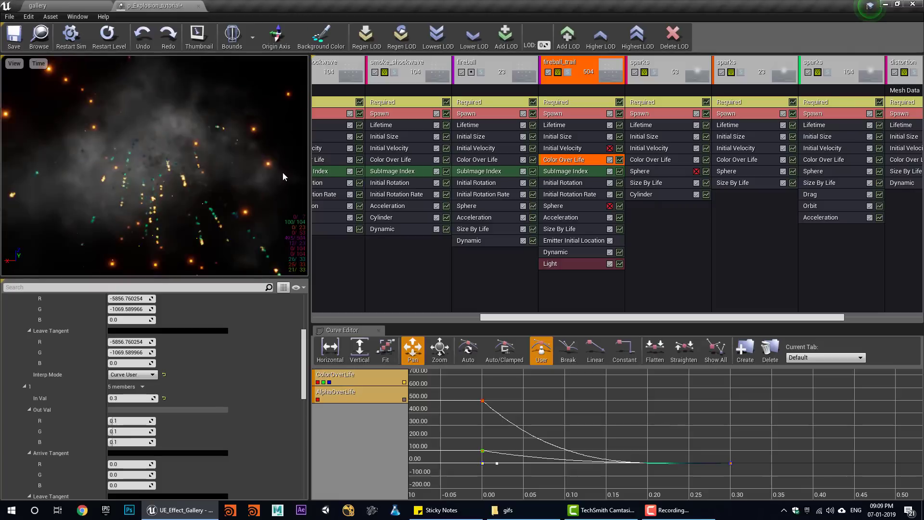
- Undo two curve edits, set the point's red arrive tangent to 100 and lower its red leave tangent
key("ctrl+z")
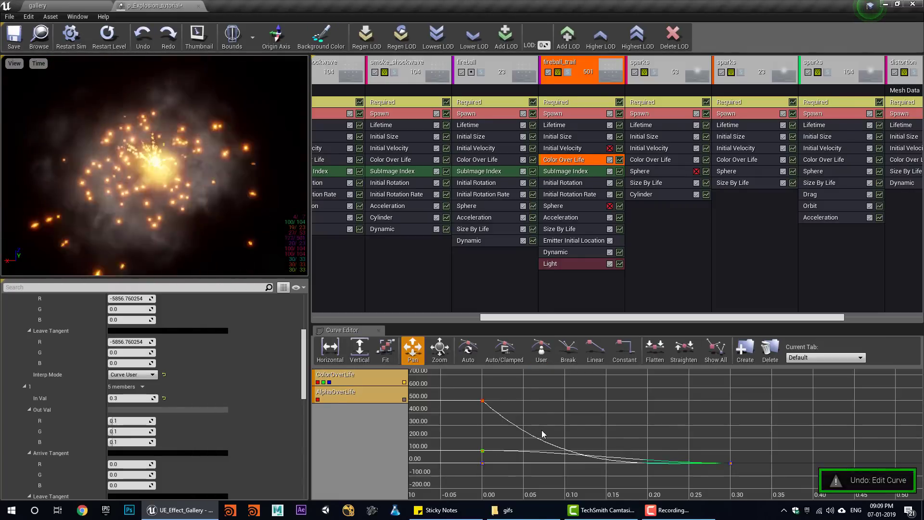
key("ctrl+z")
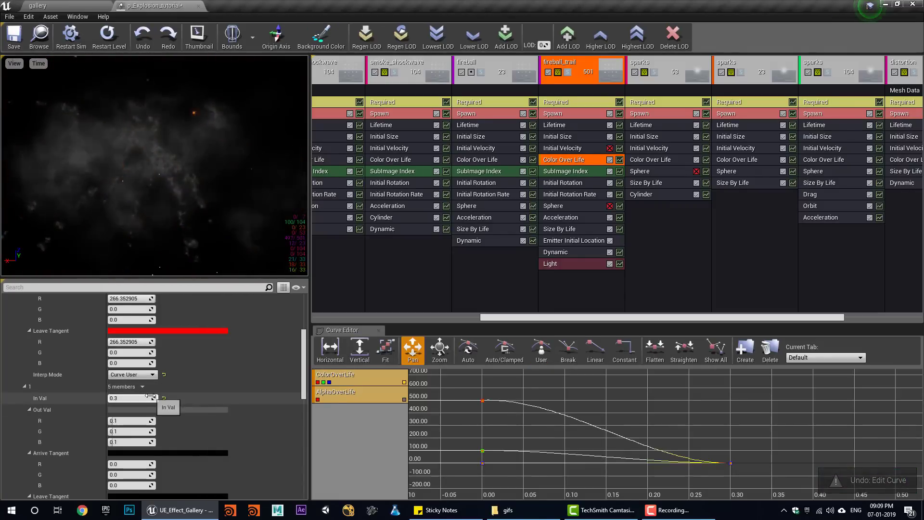
scroll(130, 383, "up", 2)
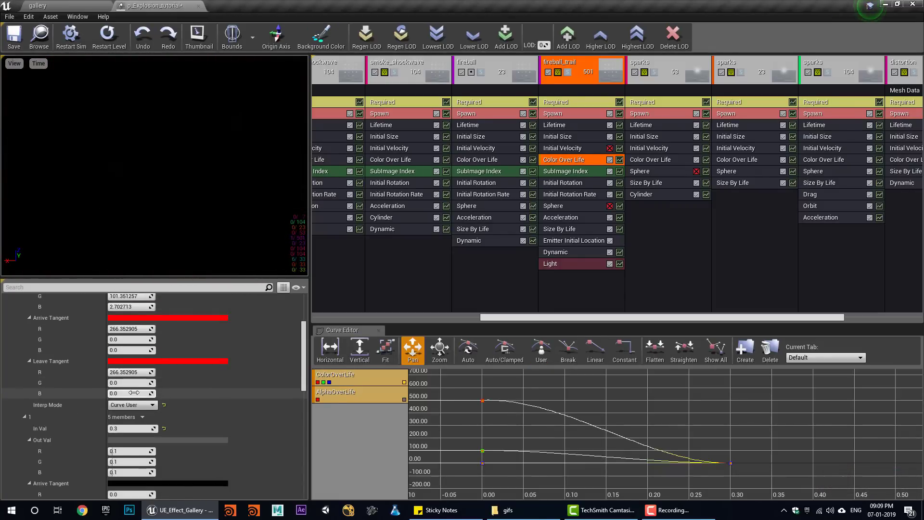
scroll(134, 393, "up", 2)
scroll(152, 415, "down", 4)
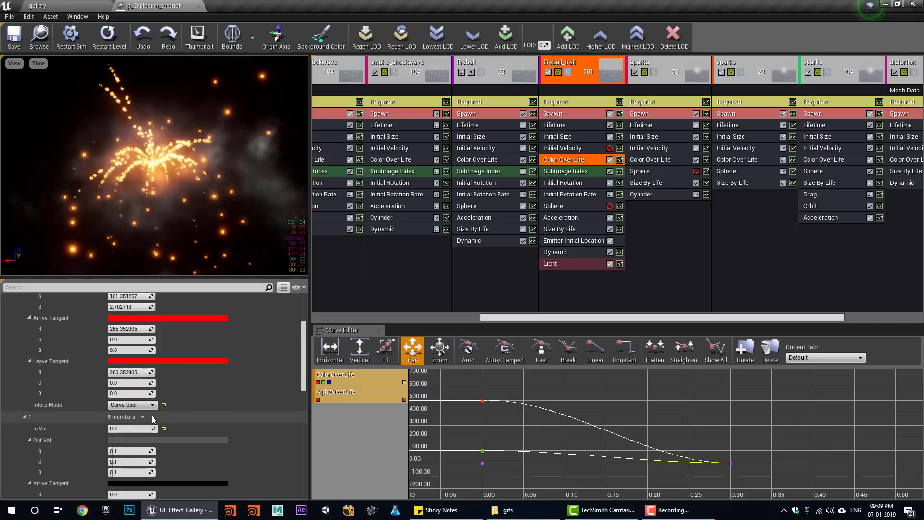
scroll(158, 434, "down", 1)
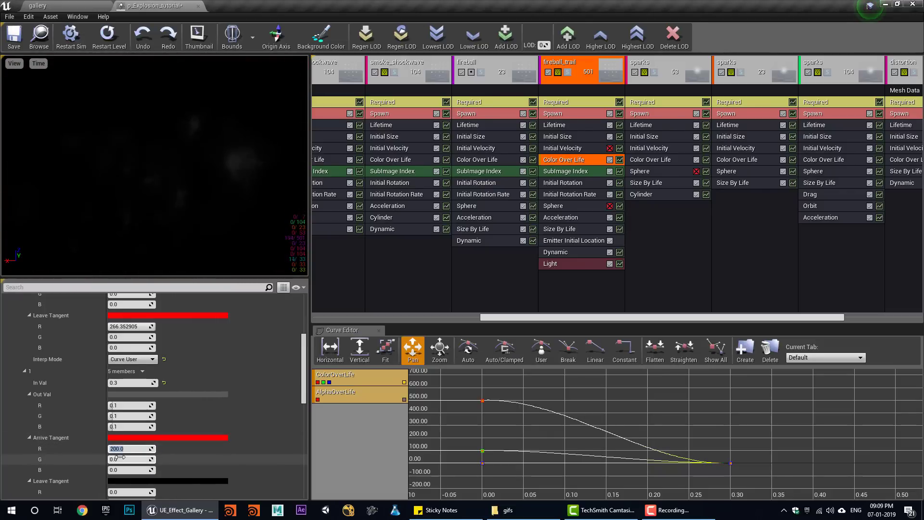
scroll(132, 457, "down", 1)
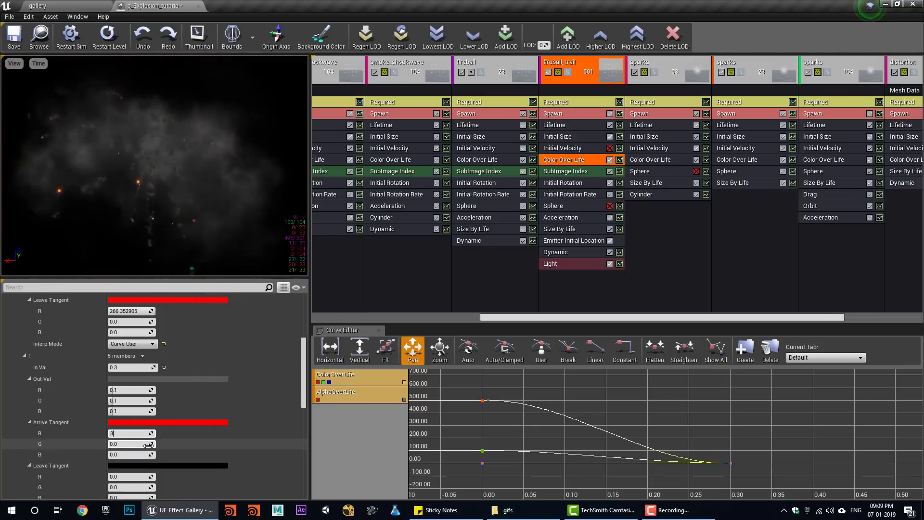
type("66")
key("Return")
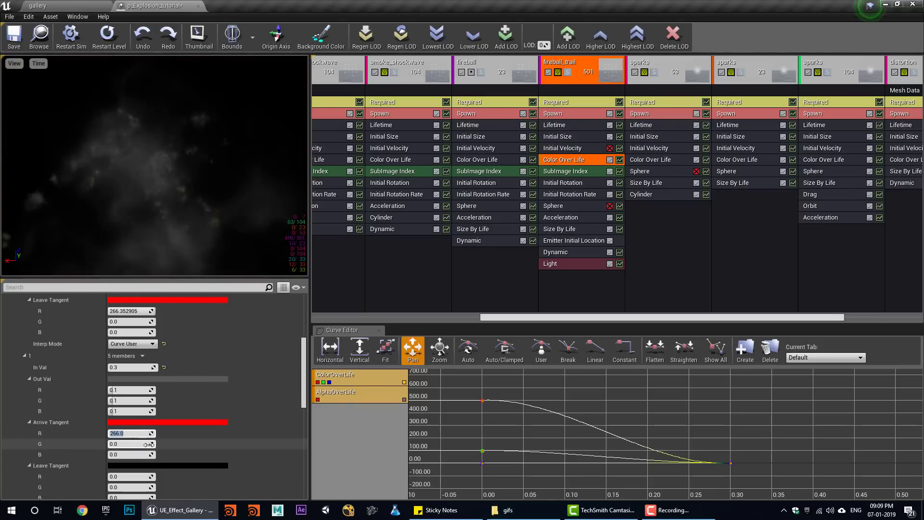
key("Return")
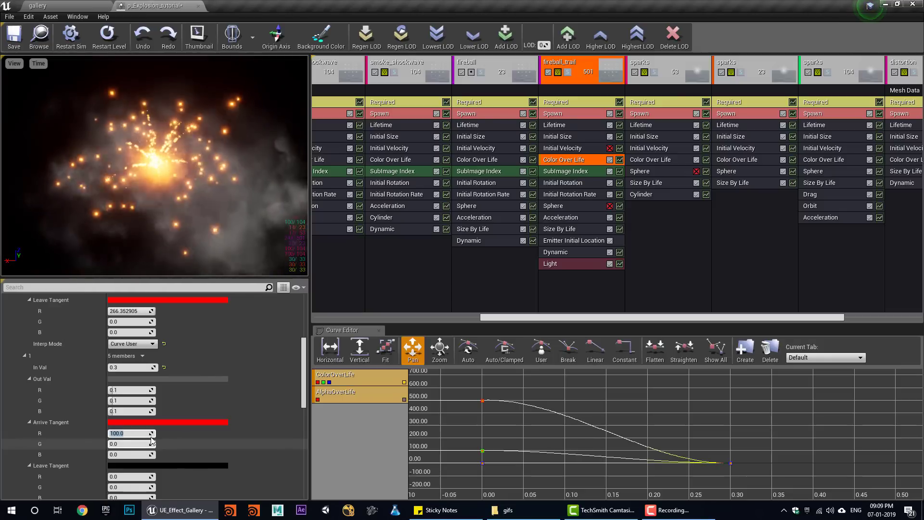
left_click_drag(126, 312, 81, 312)
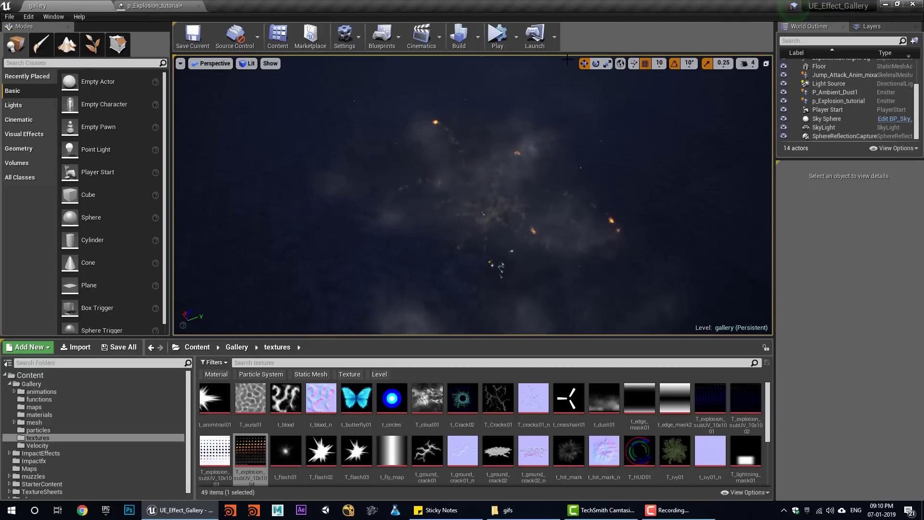
- Play and stop the gallery level simulation three times to watch the tuned explosion
left_click(499, 36)
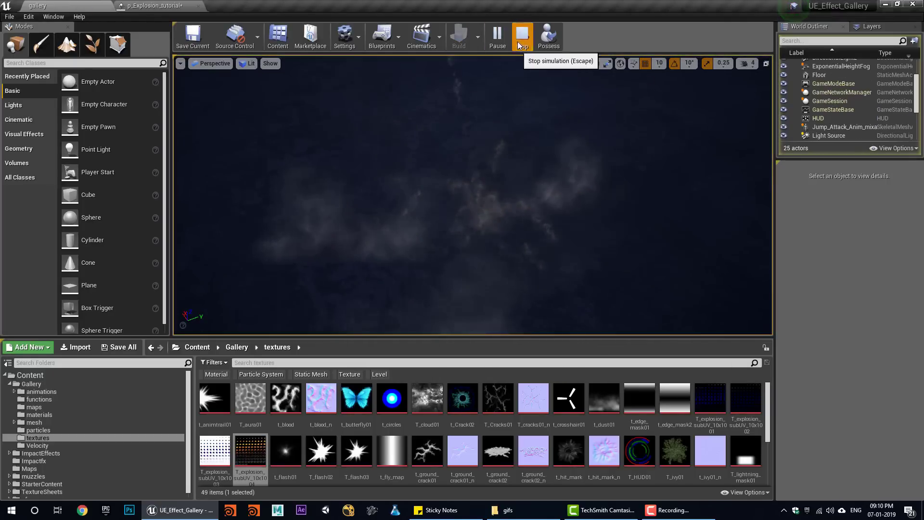
left_click(519, 41)
left_click(501, 39)
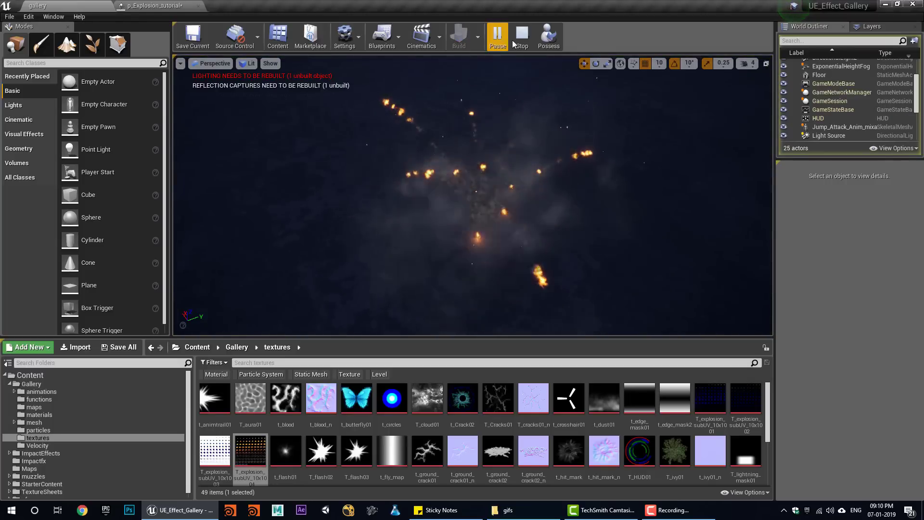
left_click(512, 40)
left_click(496, 42)
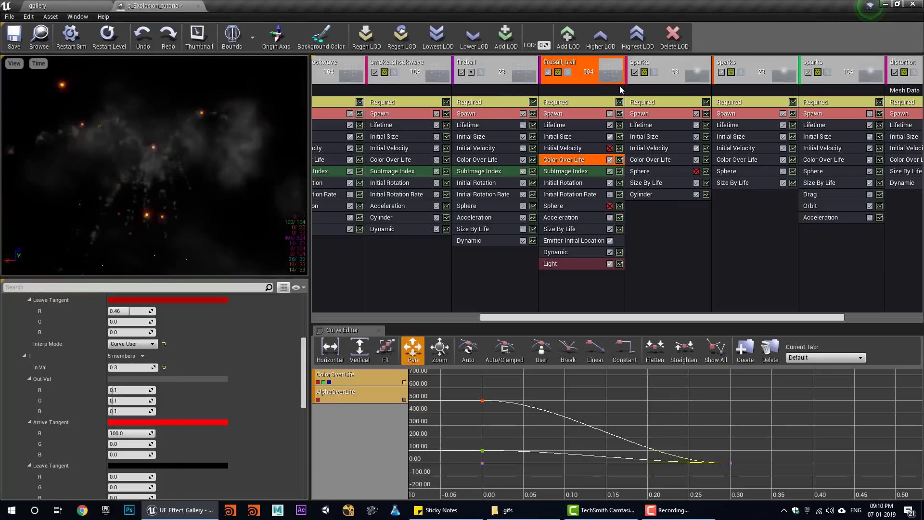
- Re-enable the fireball emitter and set its Initial Size to max X 500, min X 40
left_click(472, 73)
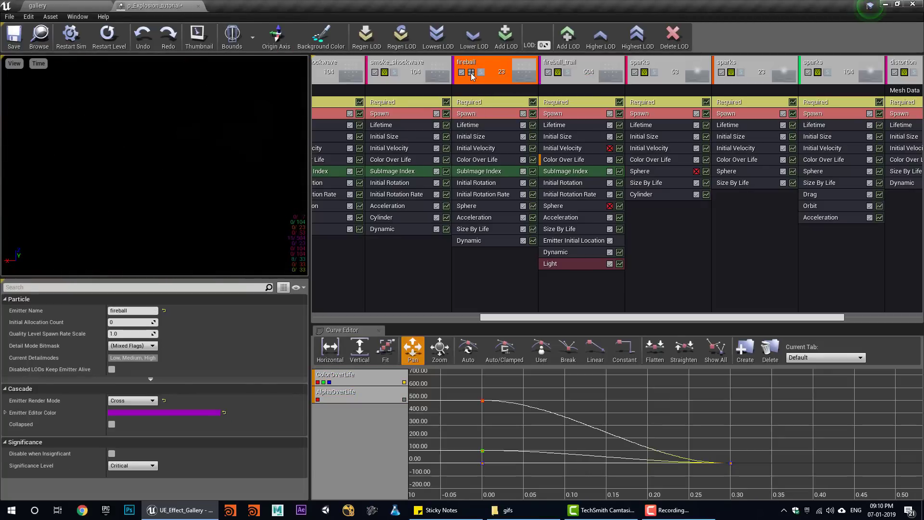
left_click(471, 72)
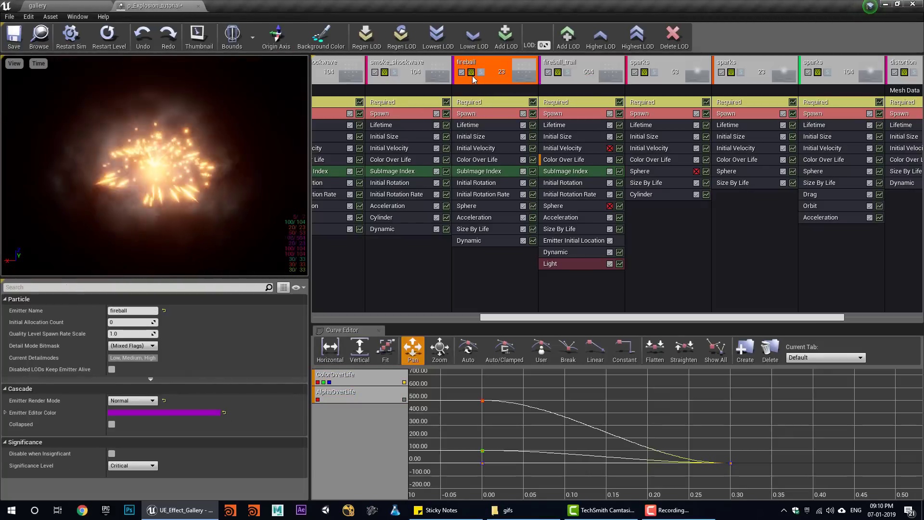
left_click(484, 160)
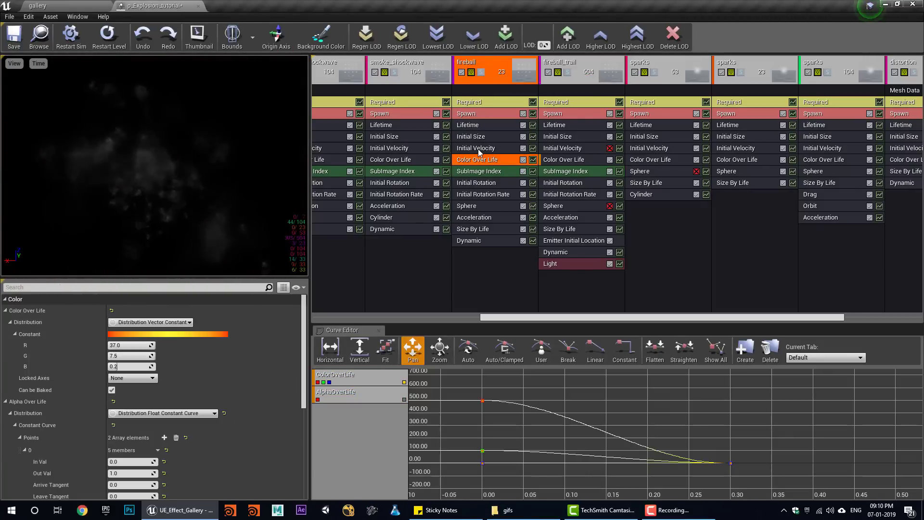
left_click(482, 138)
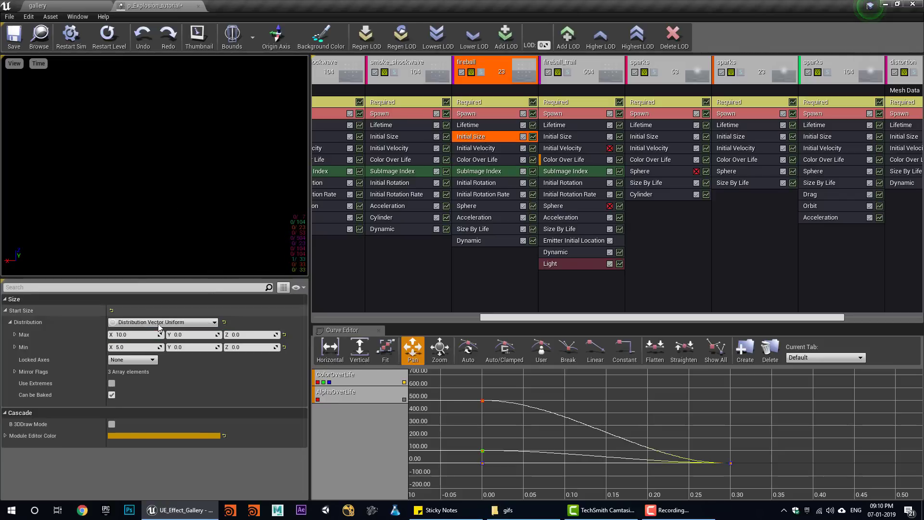
left_click(139, 335)
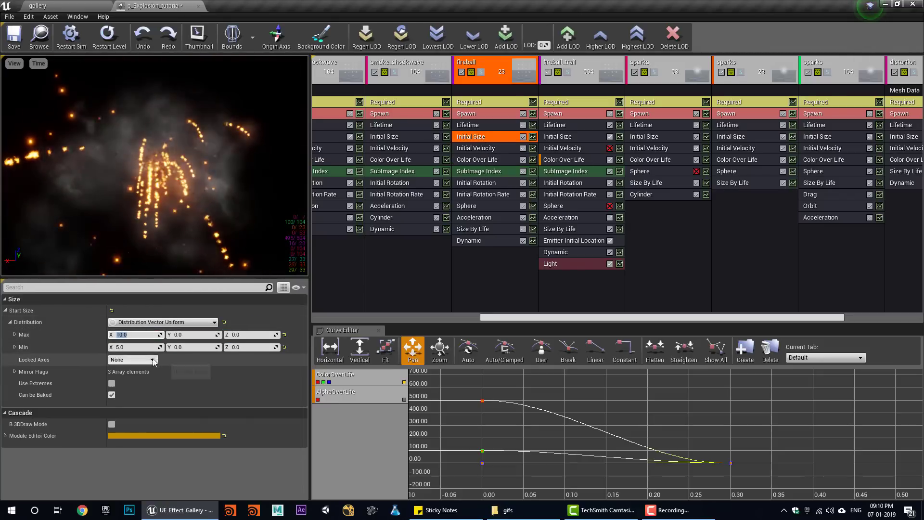
type("500")
left_click(140, 346)
type("400")
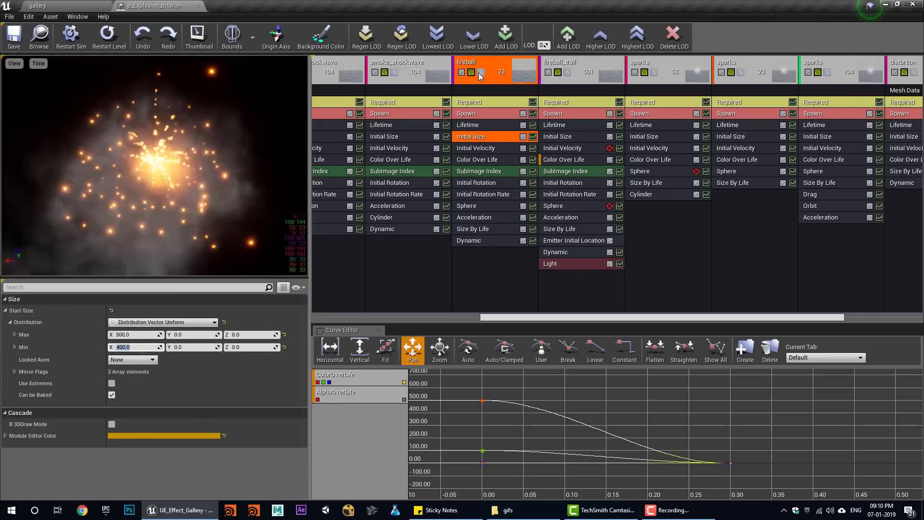
left_click(480, 72)
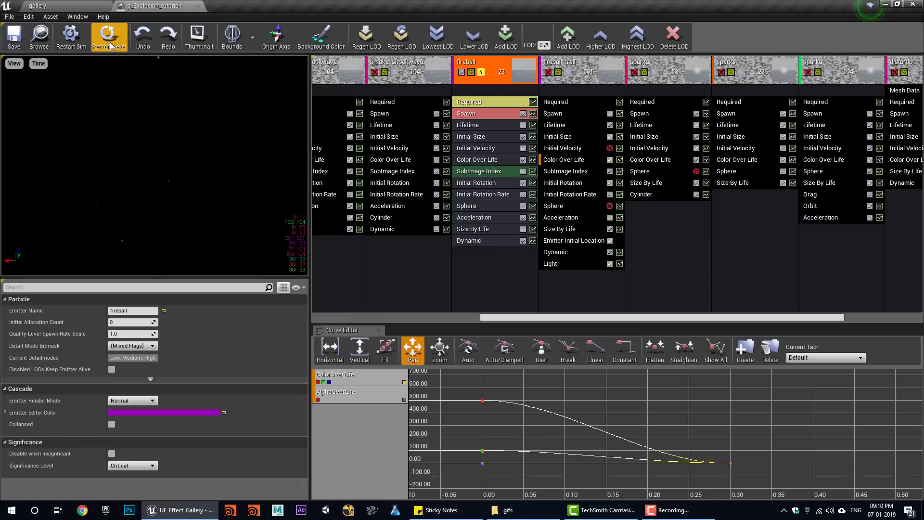
left_click(480, 72)
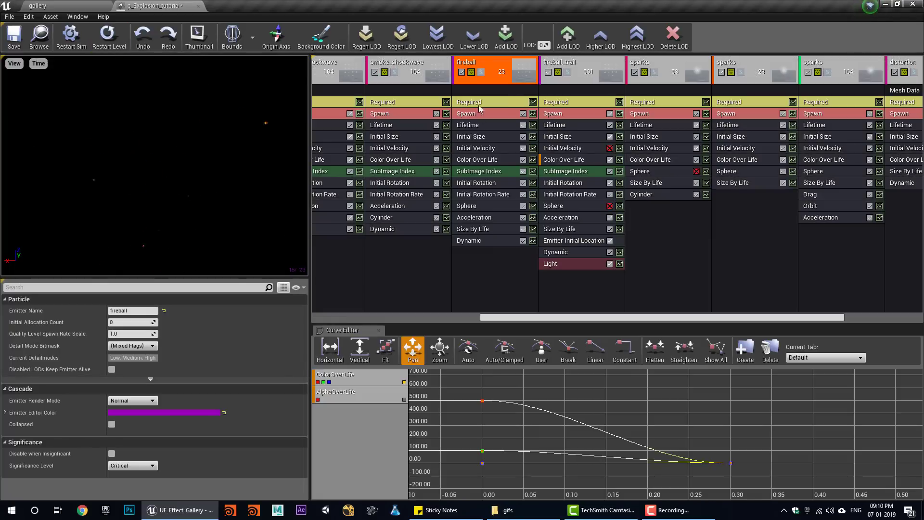
- Boost the fireball's Color Over Life colour to 500000 in the Color Picker
left_click(474, 160)
left_click(130, 334)
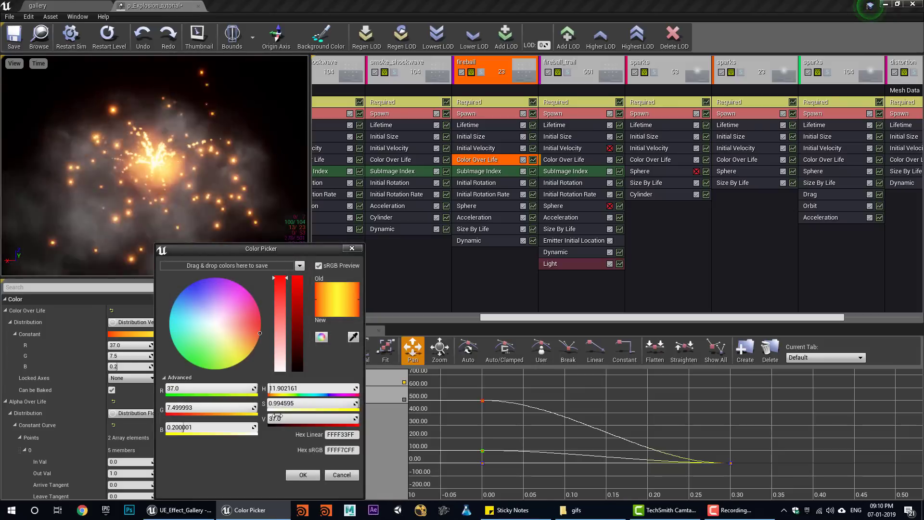
type("5000")
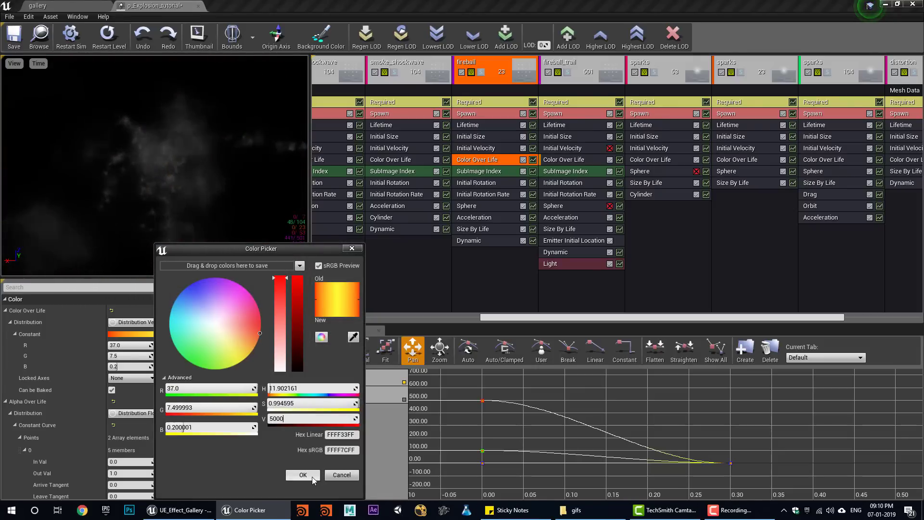
type("00")
left_click(302, 475)
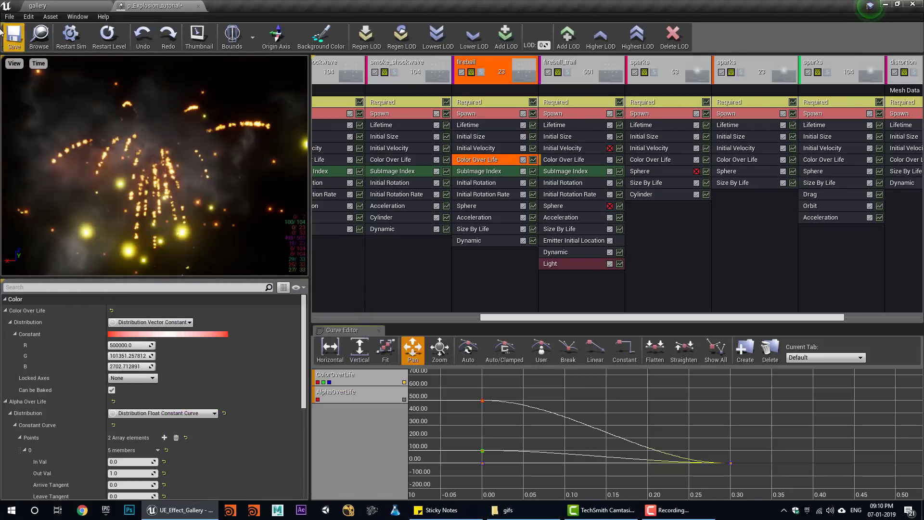
- Save the p_Explosion_tutorial particle system and return to the gallery level
left_click(9, 17)
left_click(17, 34)
left_click(48, 6)
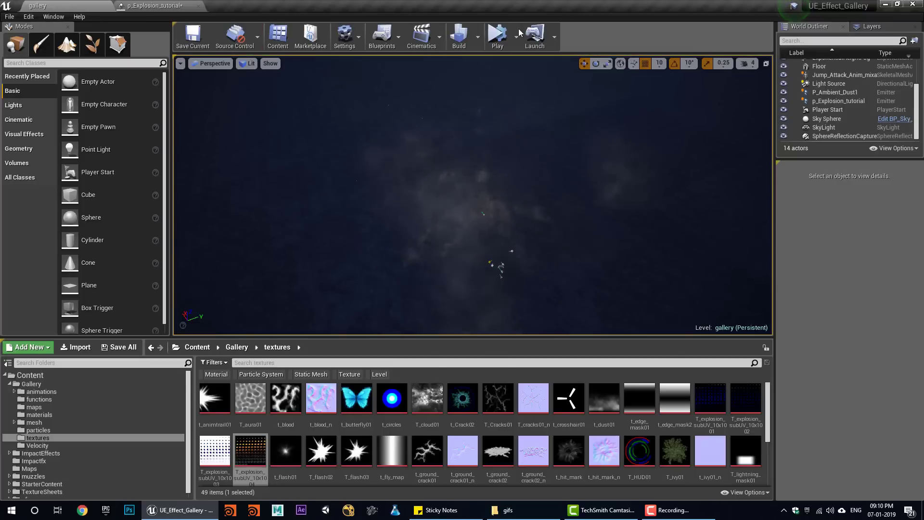
left_click(493, 36)
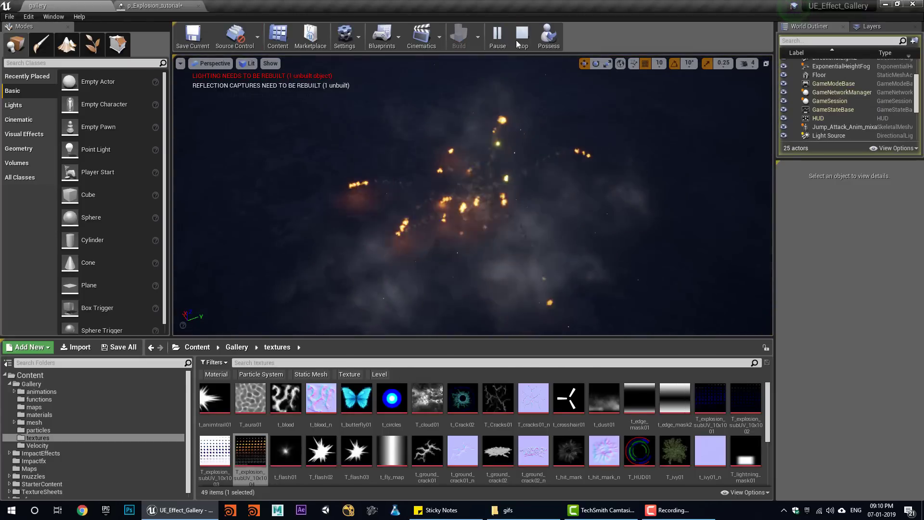
key("Escape")
left_click(202, 5)
left_click(130, 334)
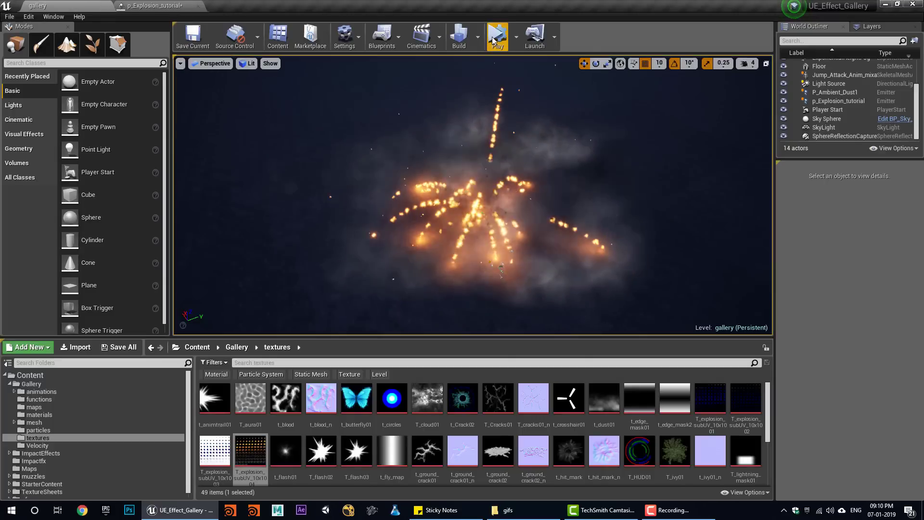
left_click(493, 40)
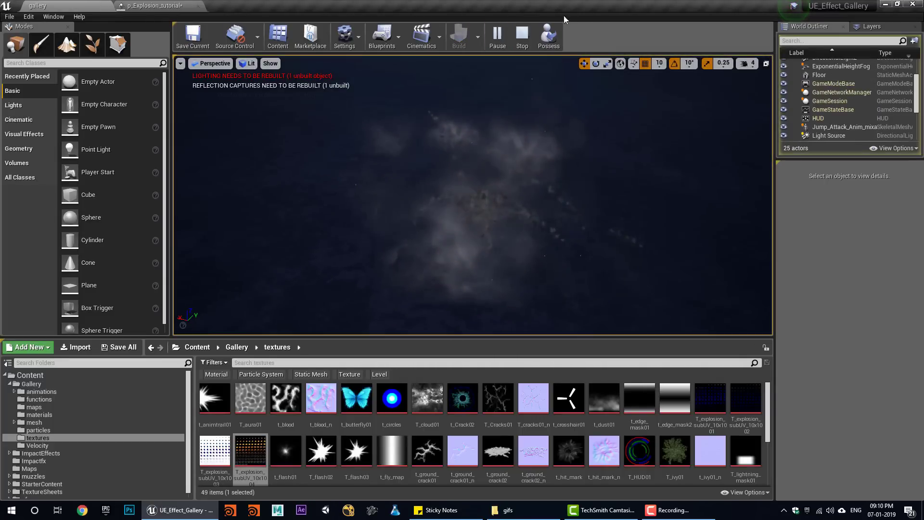
left_click(523, 35)
left_click(496, 37)
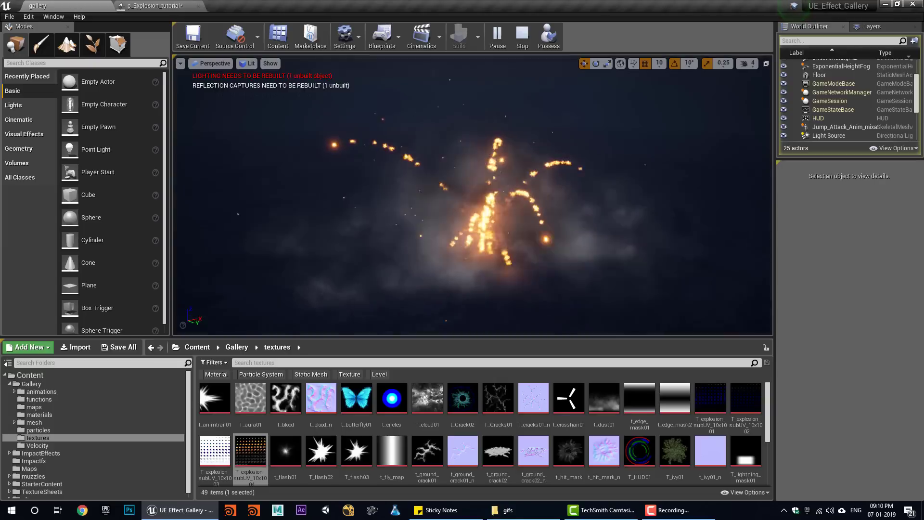
left_click(523, 36)
left_click(496, 37)
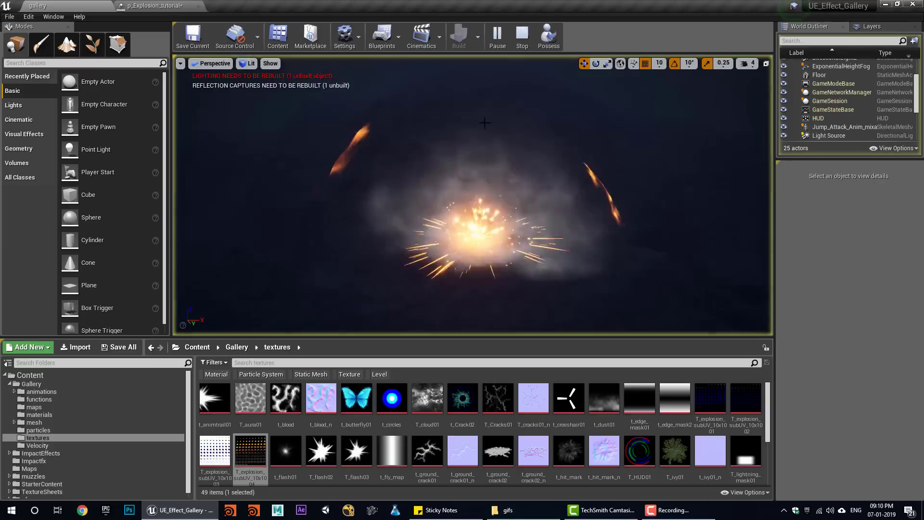
left_click(511, 38)
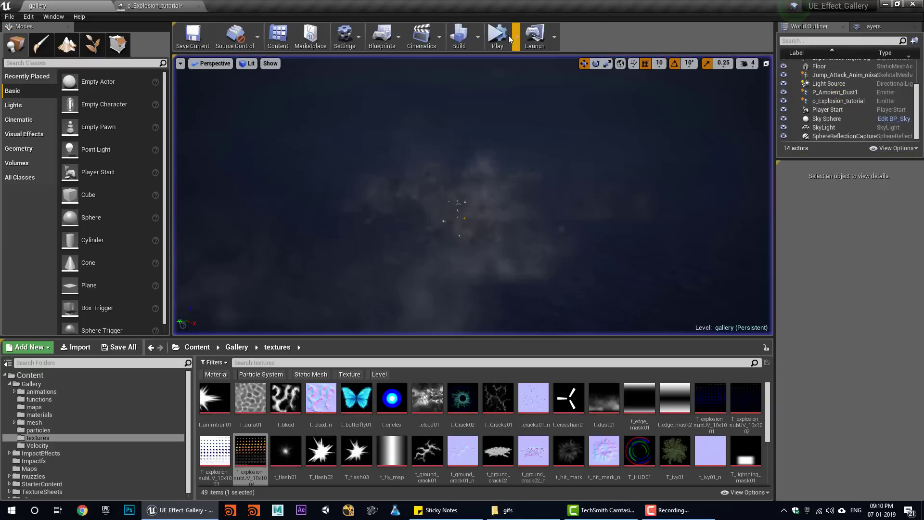
left_click(510, 37)
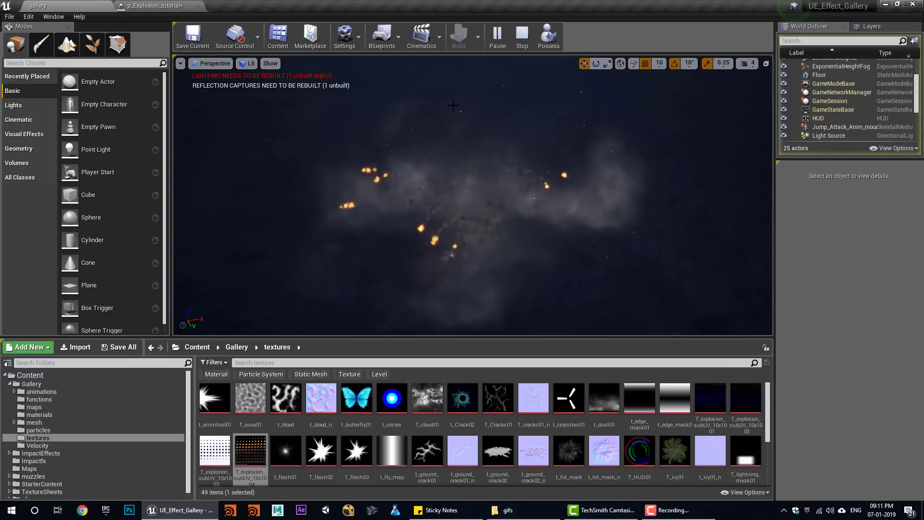
left_click(520, 42)
left_click(497, 40)
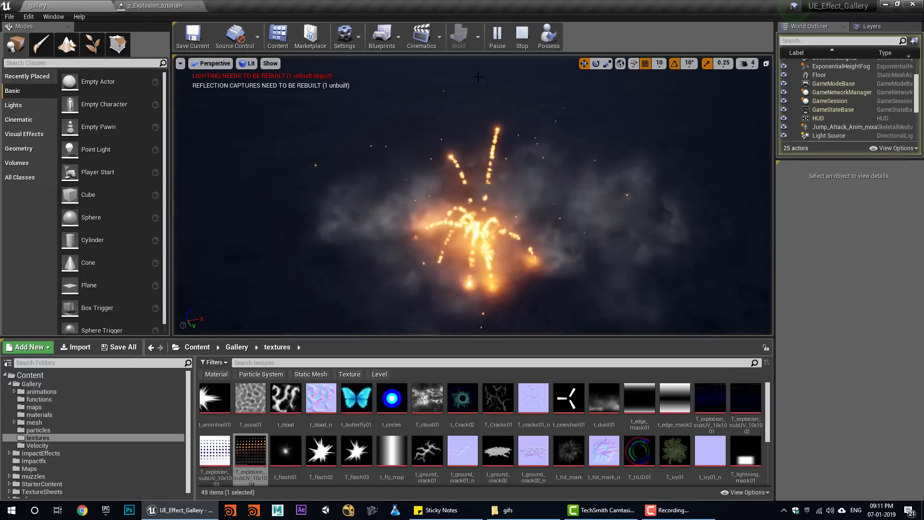
left_click(520, 42)
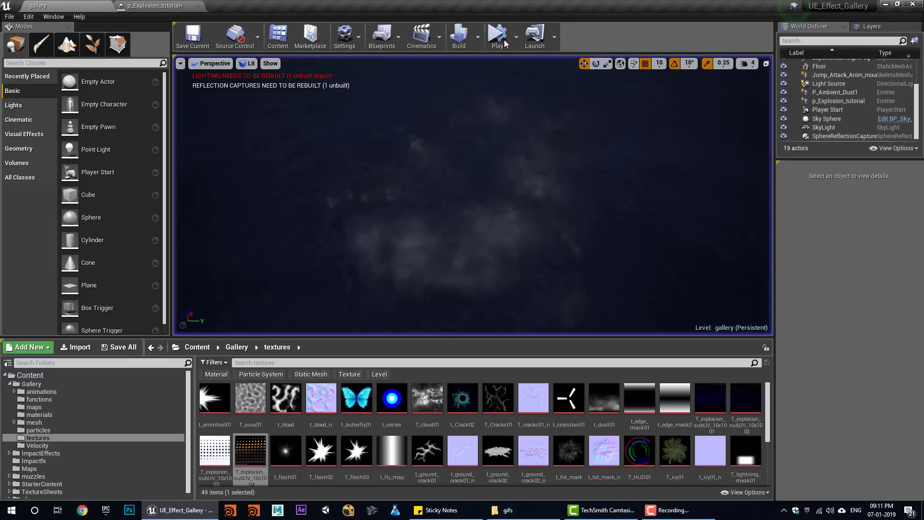
left_click(500, 41)
left_click_drag(314, 177, 424, 177, "alt")
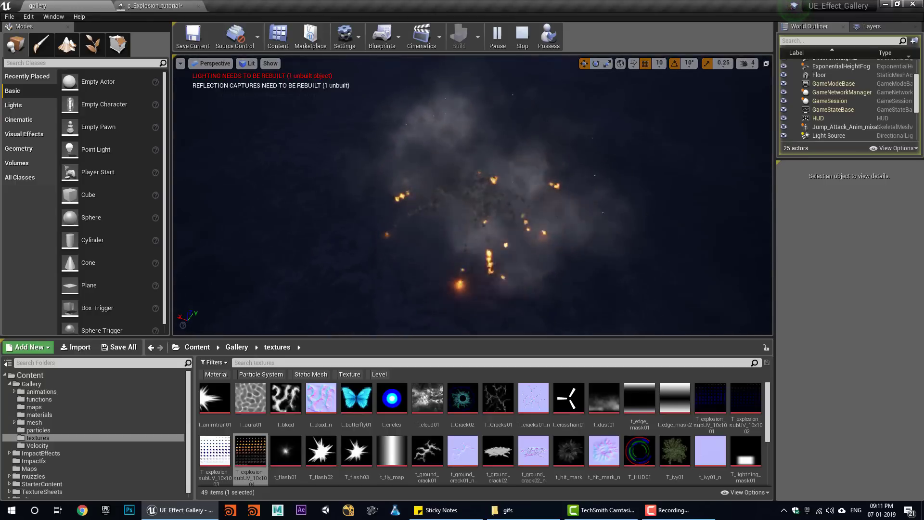
mouse_move(389, 234)
left_mouse_down("alt")
mouse_move(332, 234)
mouse_move(385, 250)
left_mouse_up("alt")
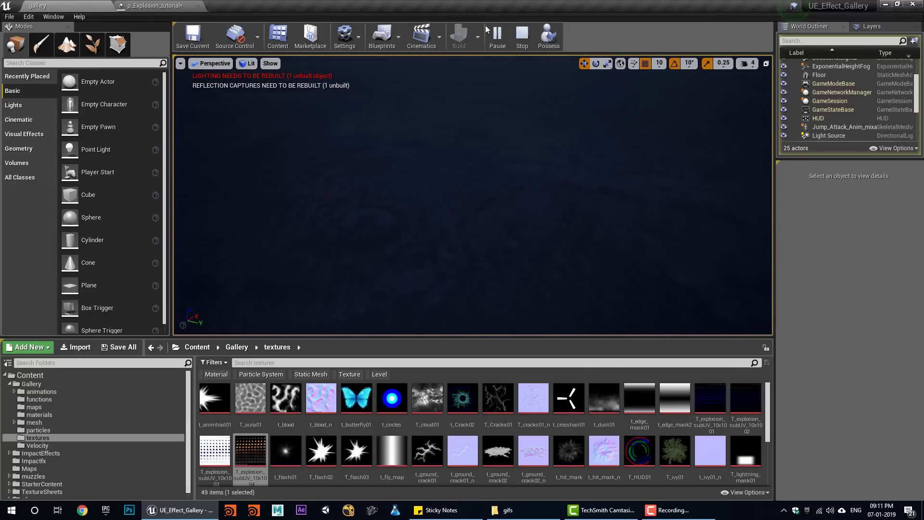
left_click(517, 32)
left_click(498, 36)
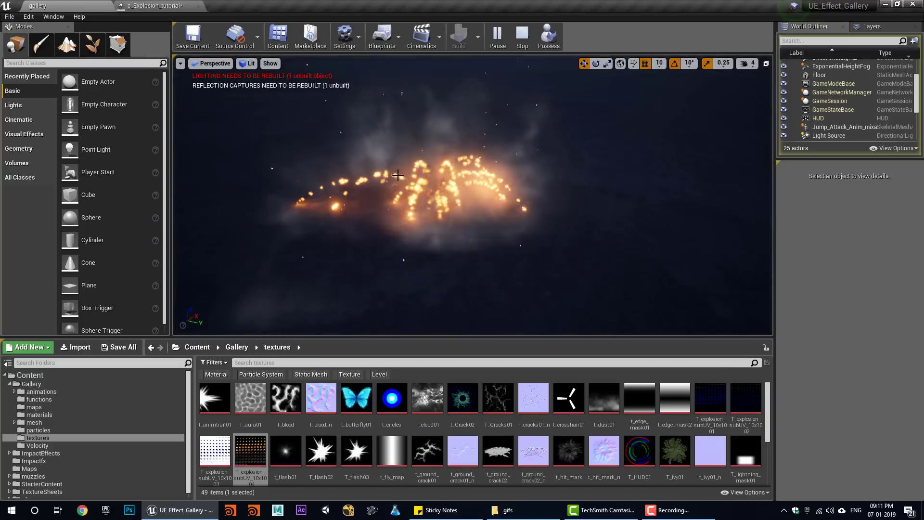
left_click_drag(423, 212, 491, 211, "alt")
left_click(518, 37)
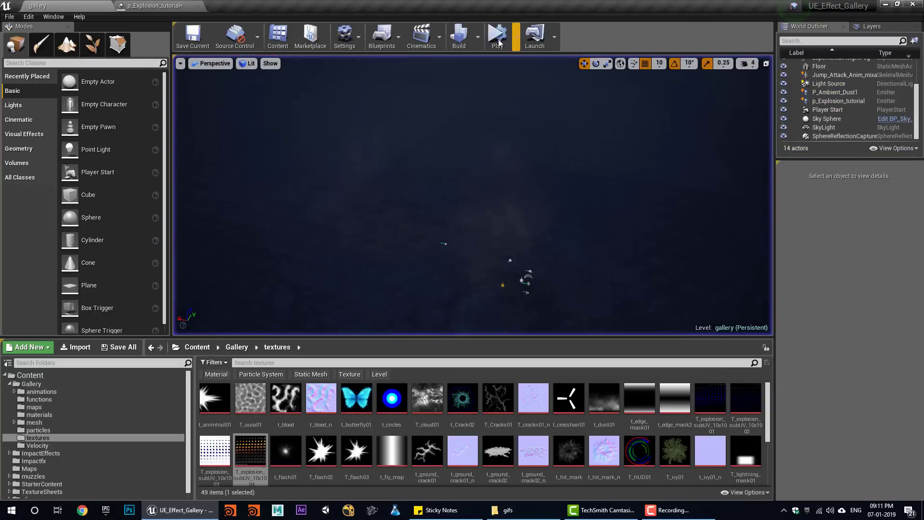
left_click(498, 36)
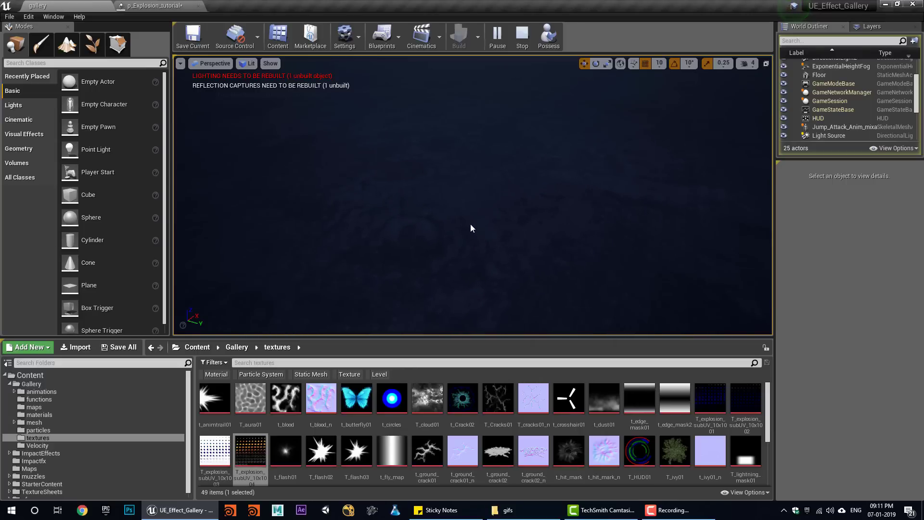
left_click(522, 37)
left_click(497, 37)
left_click(522, 37)
left_click(497, 37)
left_click(519, 41)
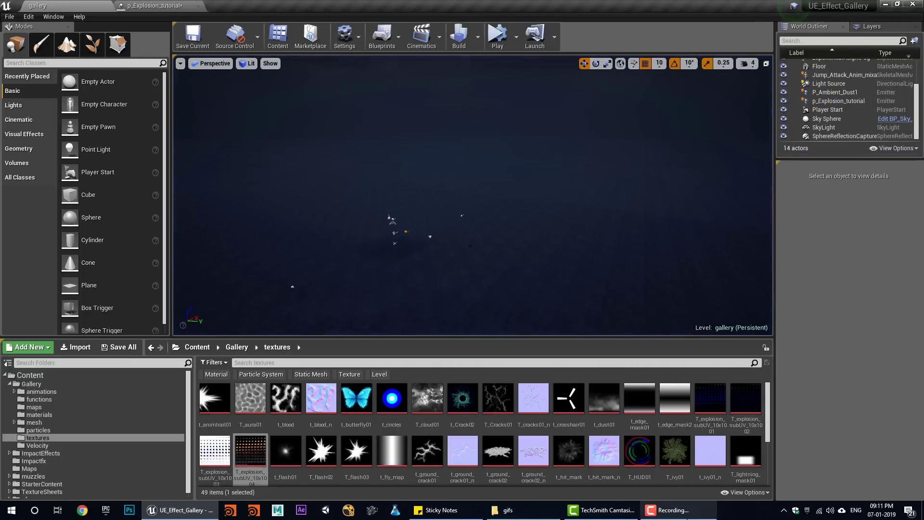